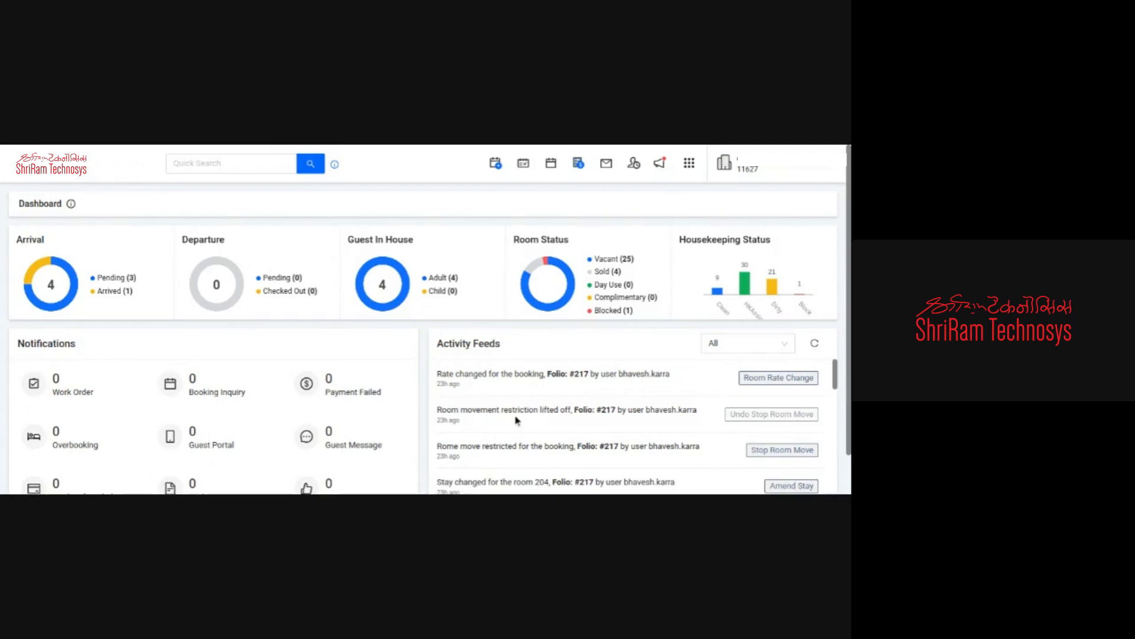
Step: Point out the working date 2023-03-22 shown in the side menu
{"action": "scroll", "coordinate": [438, 261], "scroll_direction": "down", "scroll_amount": 2}
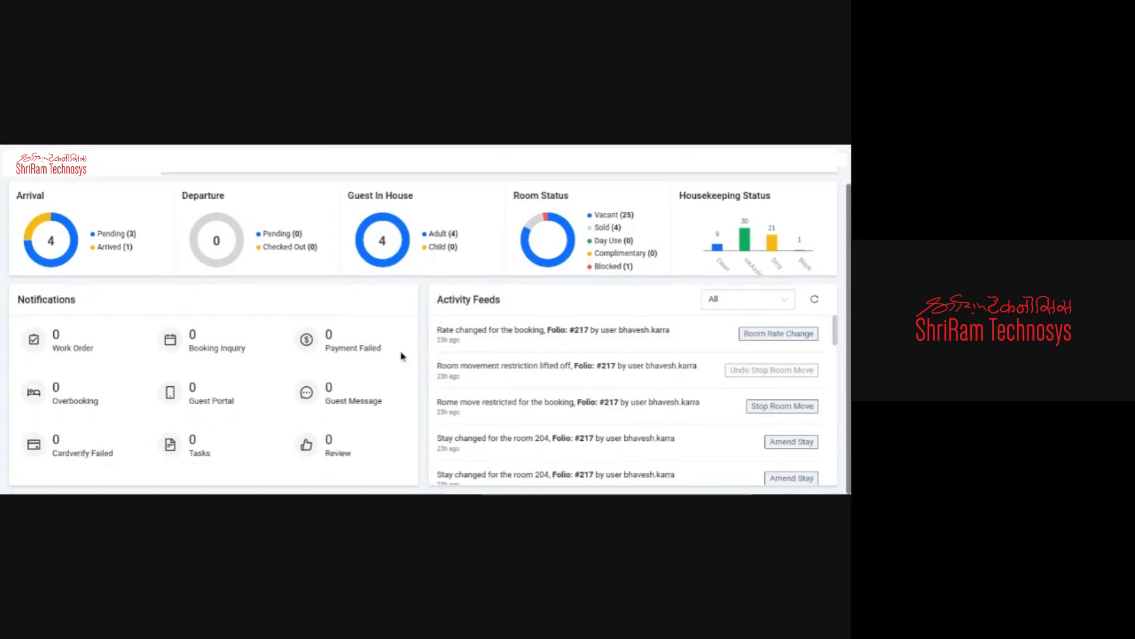
{"action": "scroll", "coordinate": [323, 343], "scroll_direction": "up", "scroll_amount": 2}
{"action": "scroll", "coordinate": [323, 343], "scroll_direction": "down", "scroll_amount": 2}
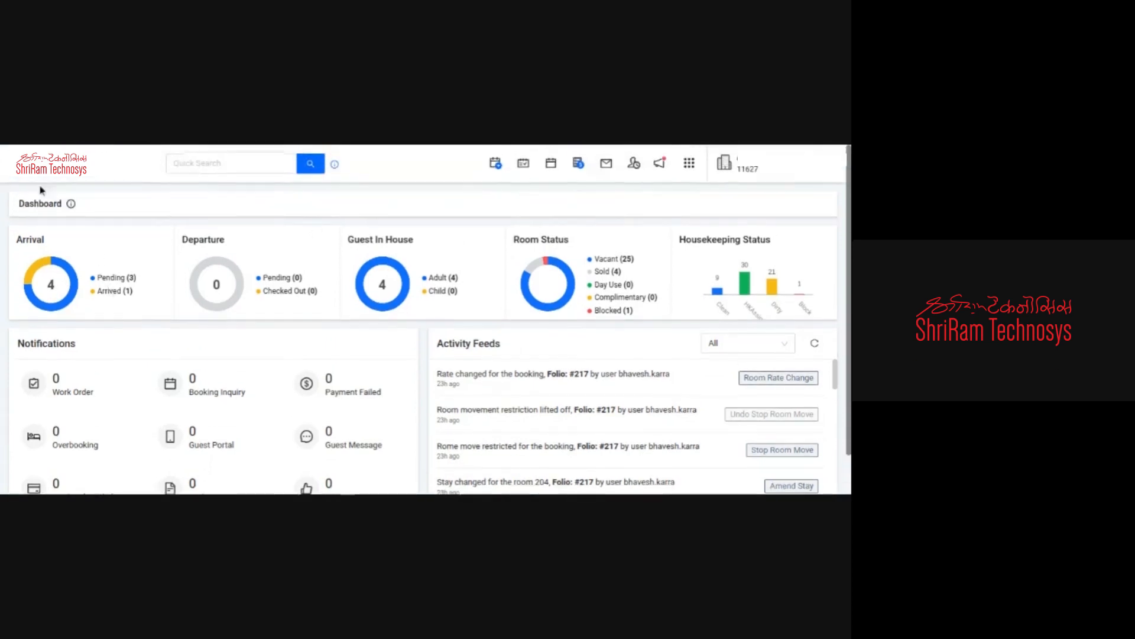
{"action": "mouse_move", "coordinate": [97, 396]}
{"action": "left_click_drag", "start_coordinate": [135, 469], "coordinate": [43, 467]}
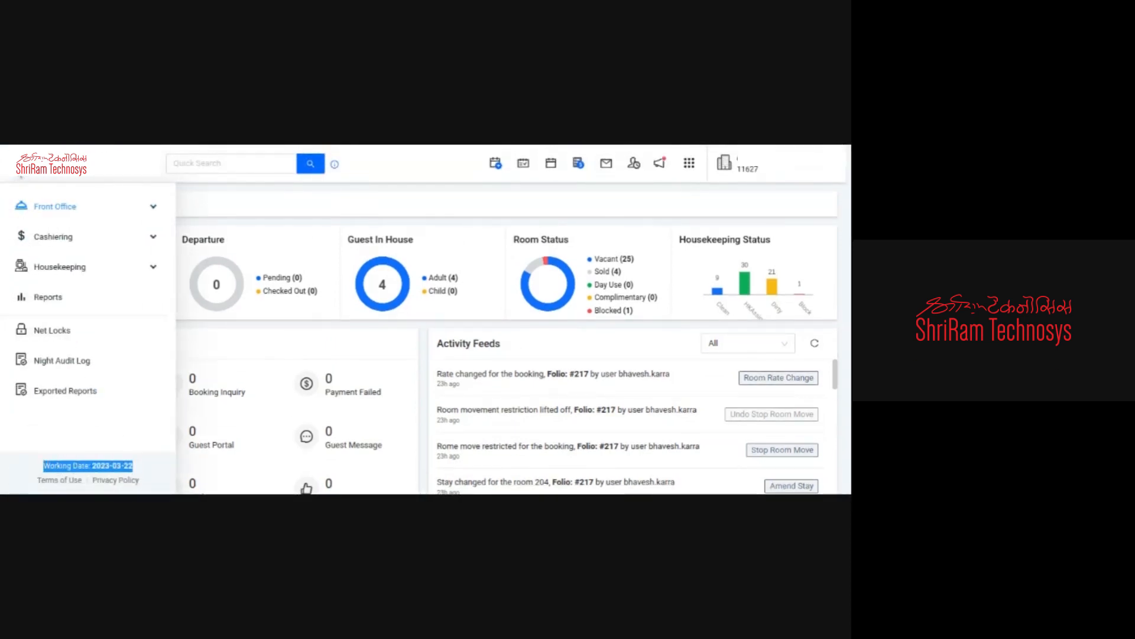
{"action": "left_click", "coordinate": [25, 164]}
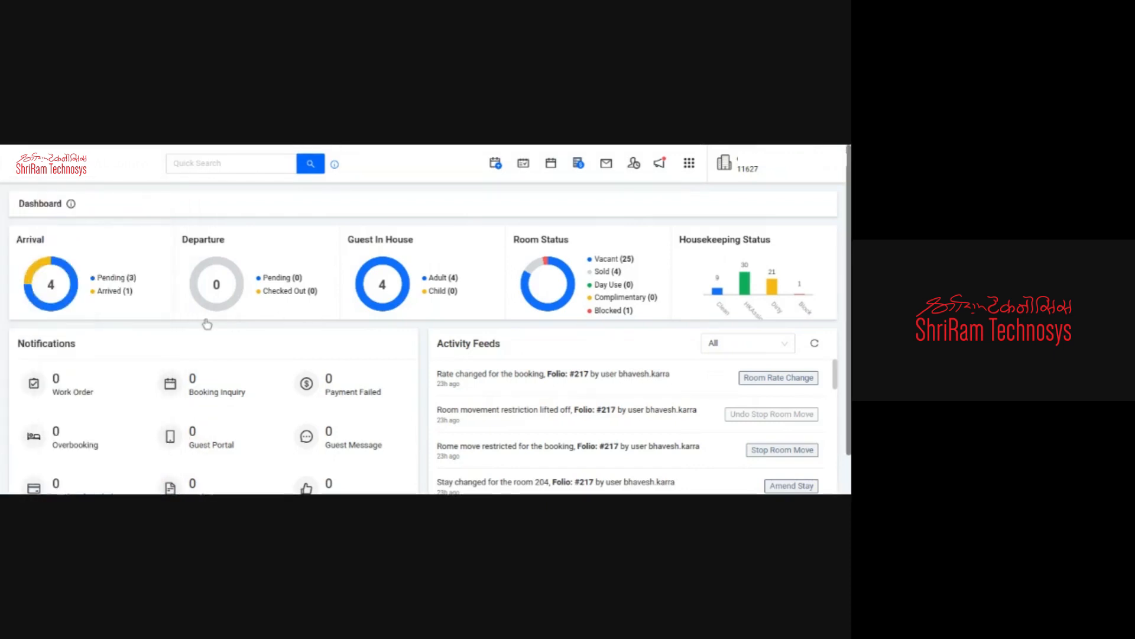
{"action": "mouse_move", "coordinate": [72, 204]}
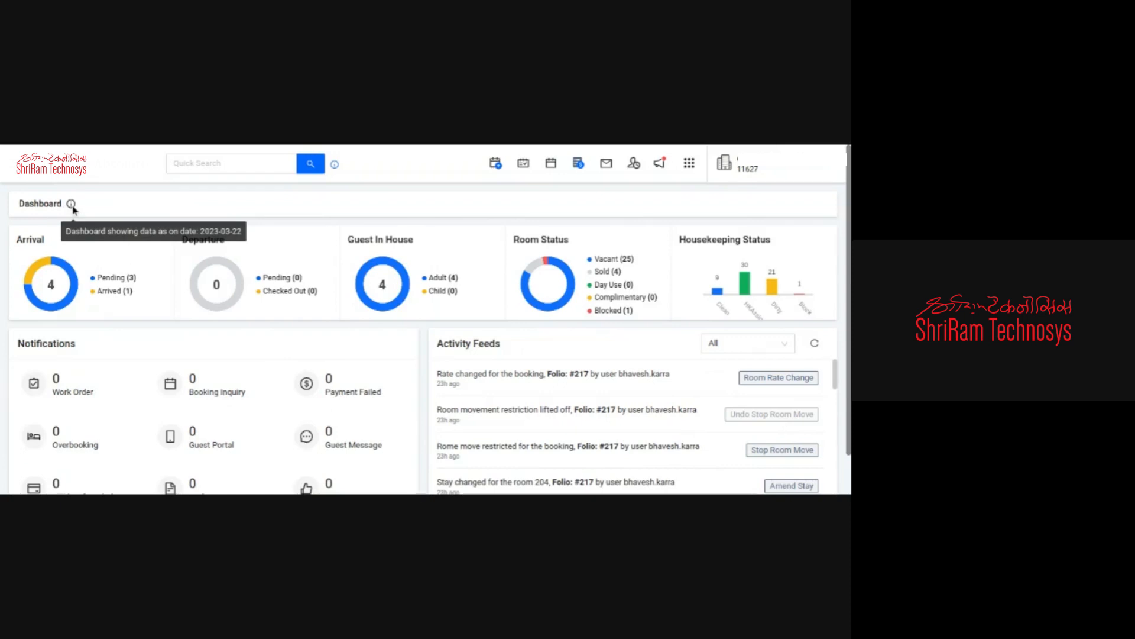
{"action": "left_click", "coordinate": [25, 165]}
{"action": "left_click_drag", "start_coordinate": [152, 464], "coordinate": [43, 466]}
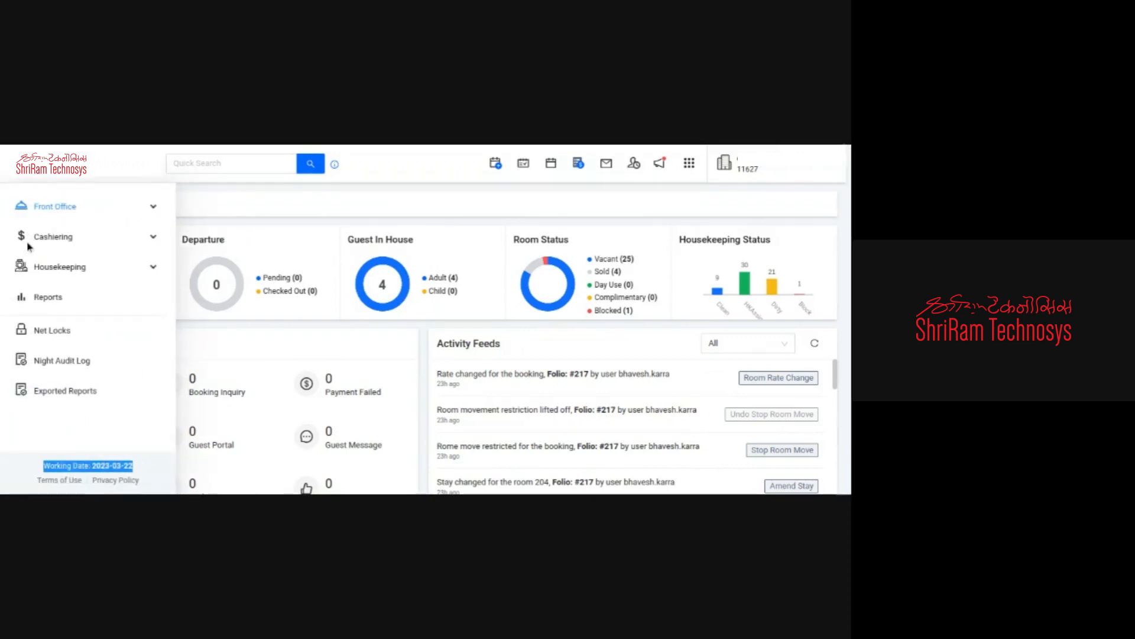
{"action": "left_click", "coordinate": [25, 164]}
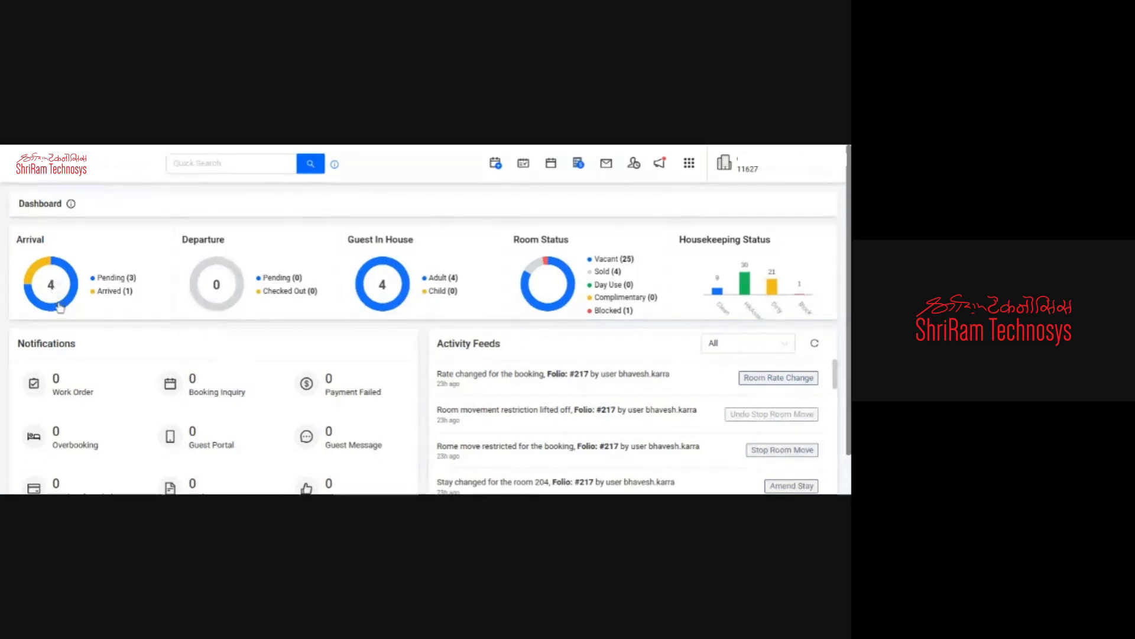
Step: From the Notifications panel, open the Work Order list and start a blank new work order
{"action": "mouse_move", "coordinate": [70, 202]}
{"action": "scroll", "coordinate": [621, 287], "scroll_direction": "down", "scroll_amount": 1}
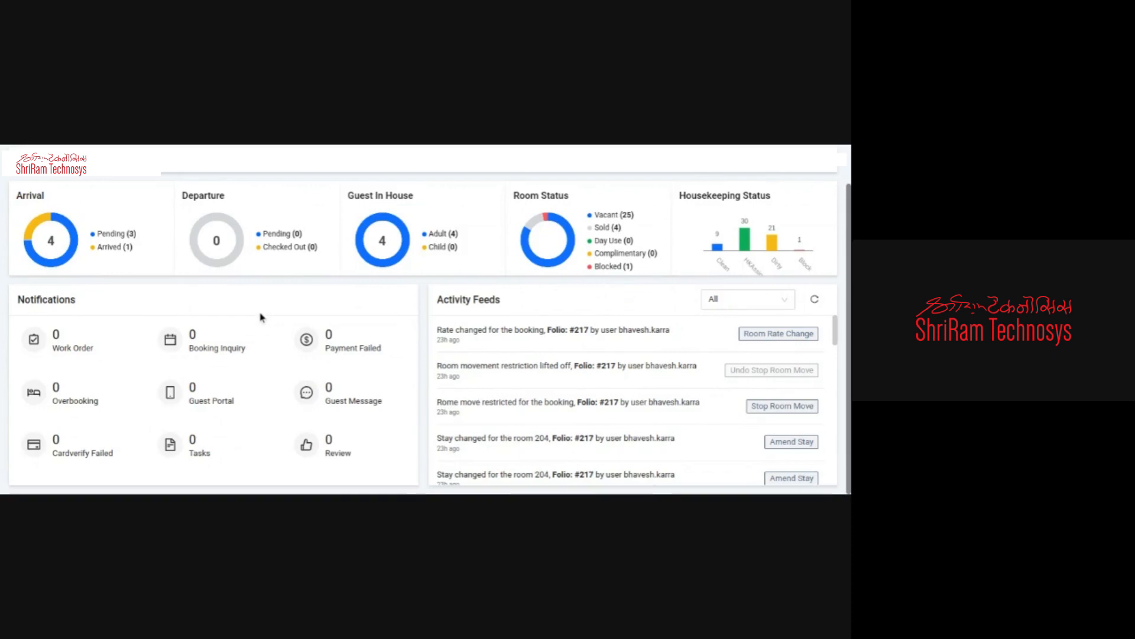
{"action": "left_click_drag", "start_coordinate": [98, 310], "coordinate": [17, 300]}
{"action": "left_click", "coordinate": [142, 305]}
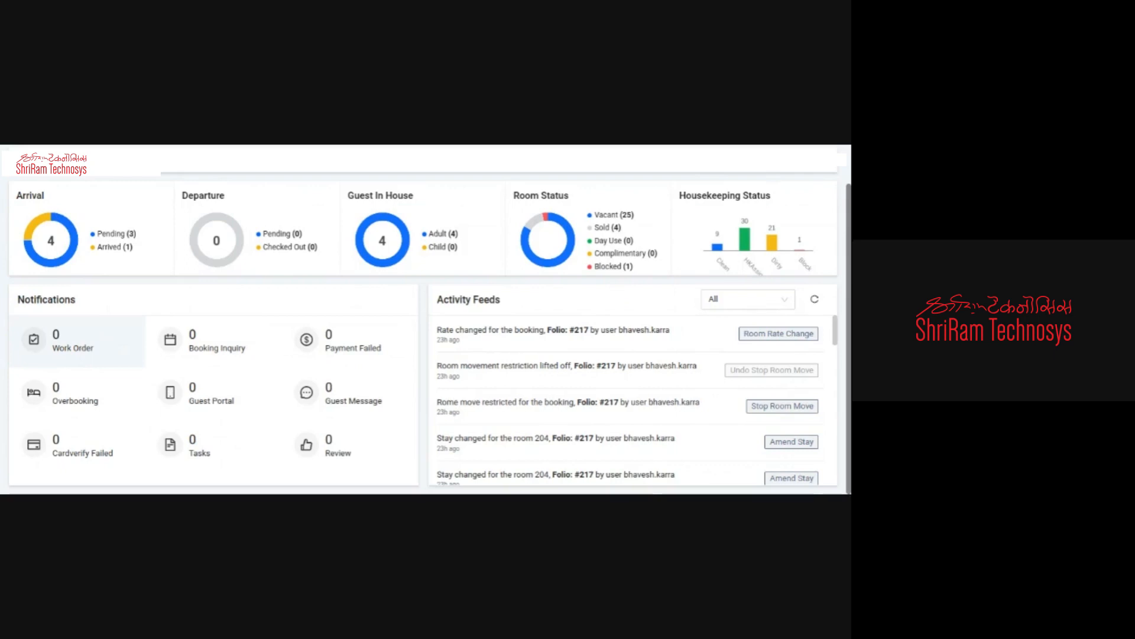
{"action": "left_click", "coordinate": [65, 343]}
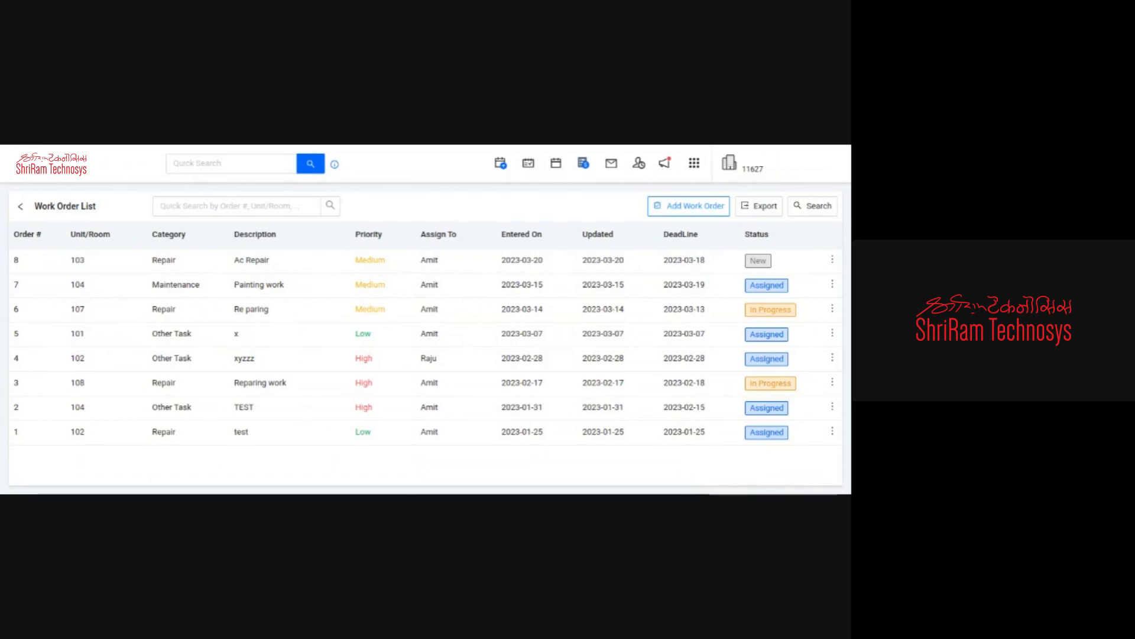
{"action": "left_click", "coordinate": [690, 207]}
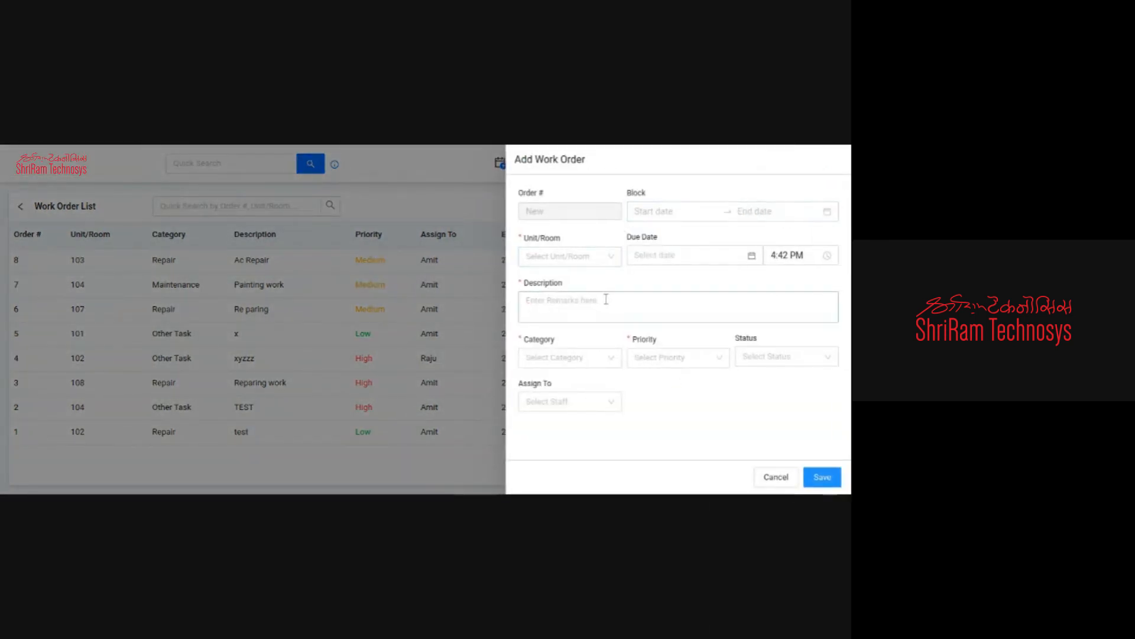
Step: Set the work order's unit to room 105 and its category to Maintenance
{"action": "left_click", "coordinate": [598, 257]}
{"action": "left_click", "coordinate": [563, 359]}
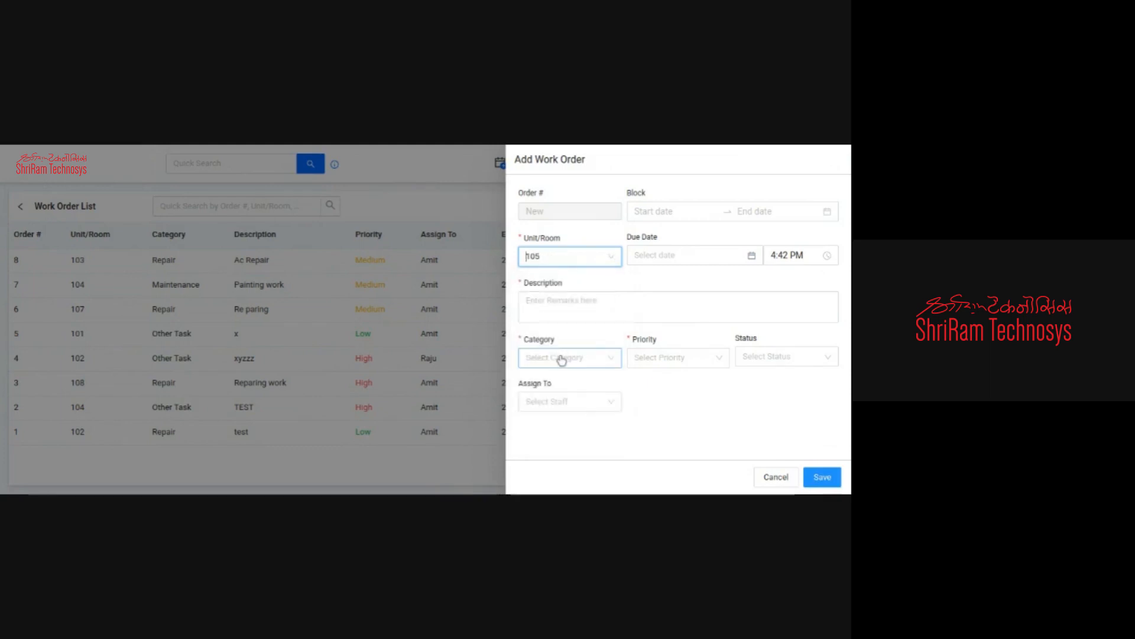
{"action": "left_click", "coordinate": [597, 307]}
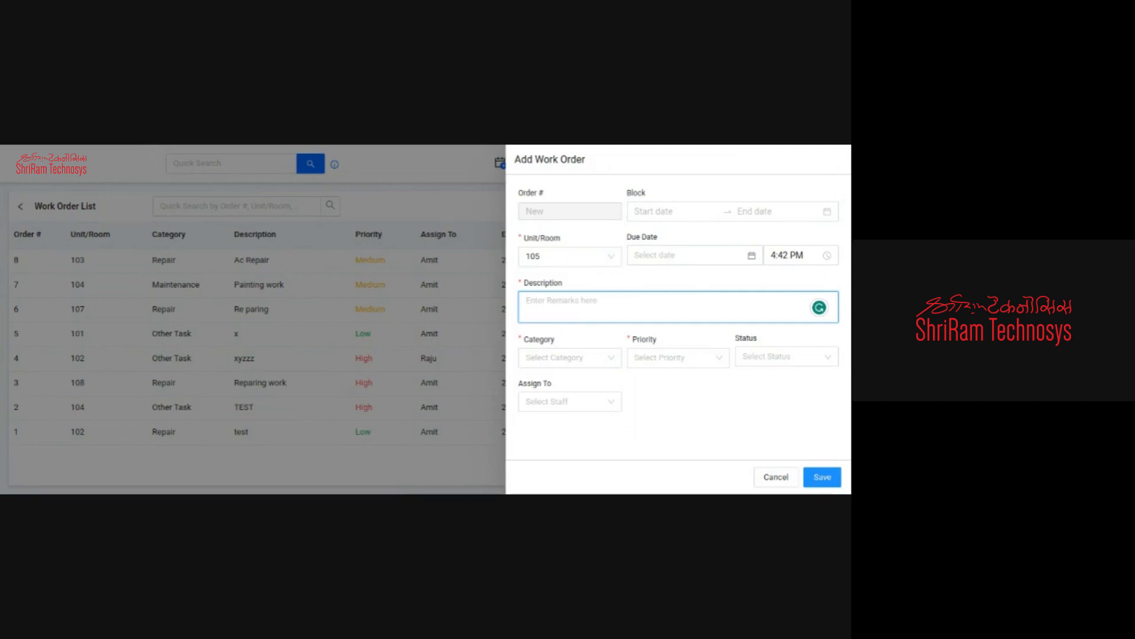
{"action": "left_click_drag", "start_coordinate": [591, 287], "coordinate": [534, 283]}
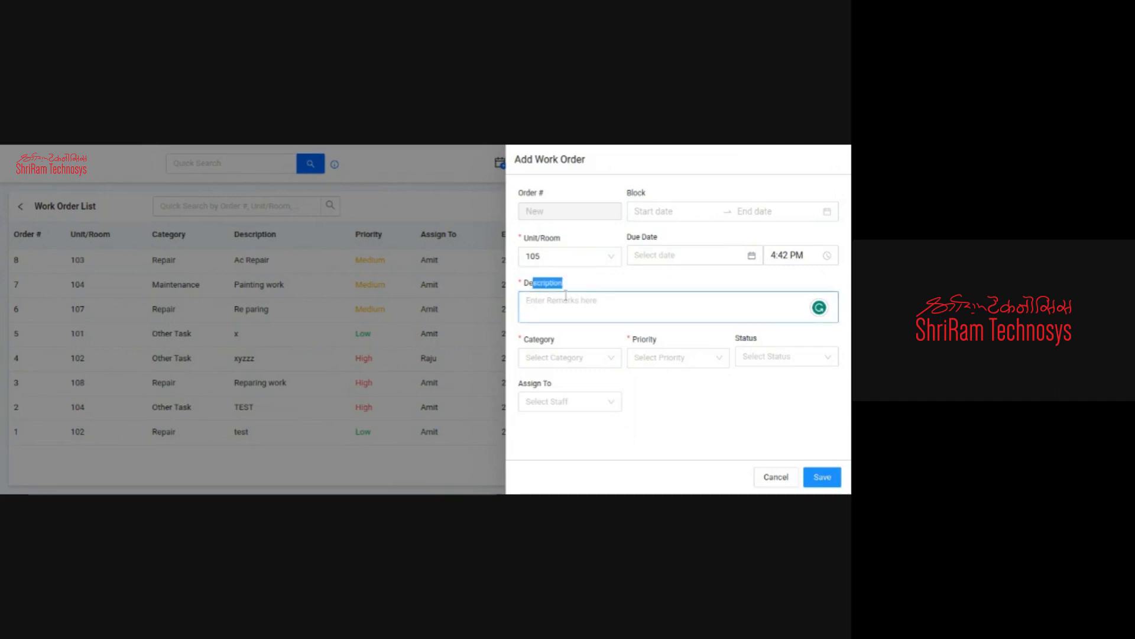
{"action": "left_click", "coordinate": [593, 362]}
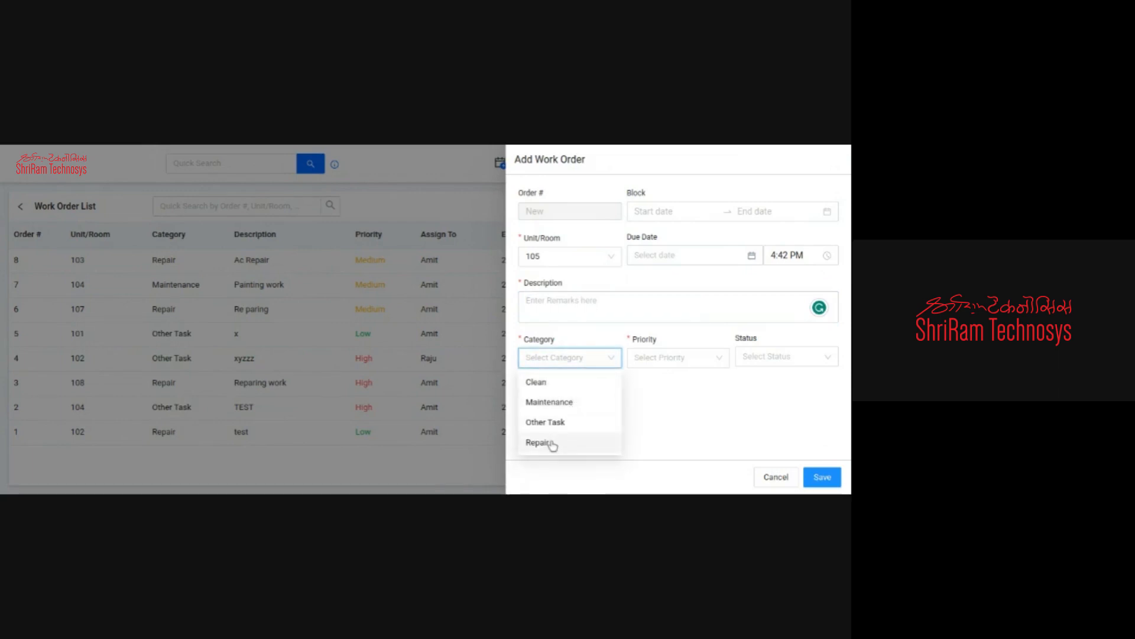
{"action": "left_click", "coordinate": [571, 408]}
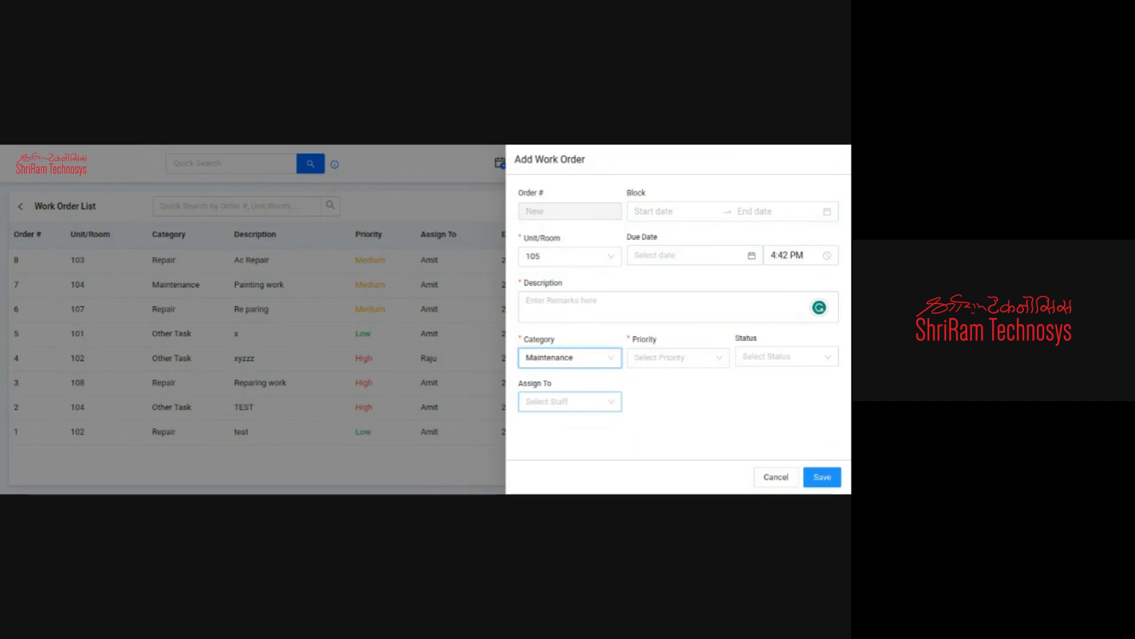
Step: Assign the order to a staff member and attempt to save, revealing missing description and priority
{"action": "left_click", "coordinate": [601, 400]}
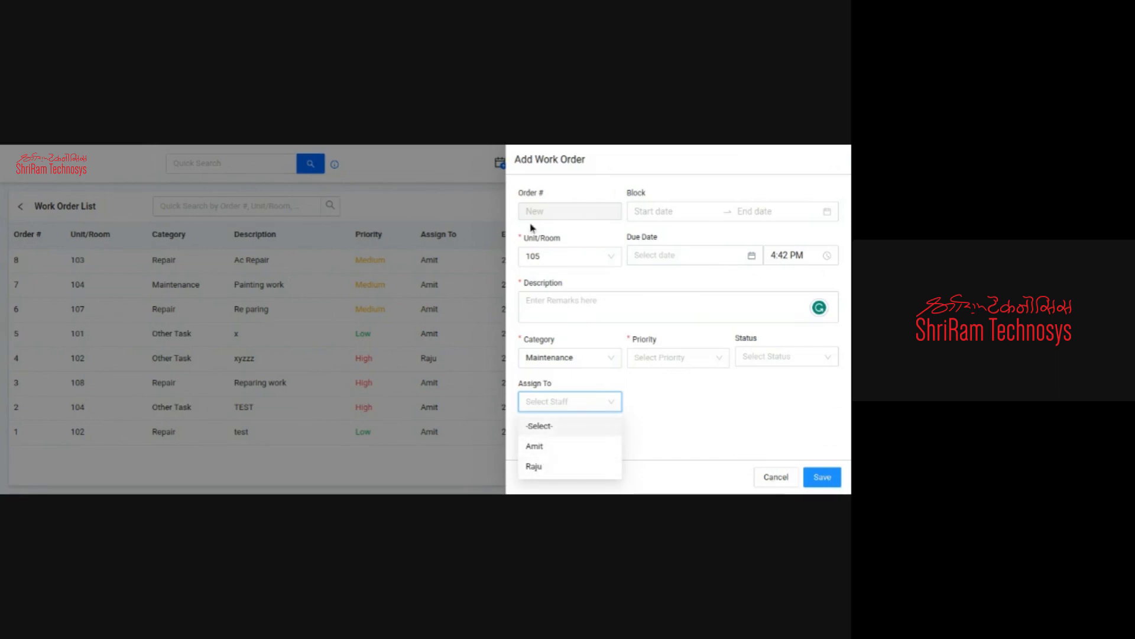
{"action": "left_click", "coordinate": [656, 396]}
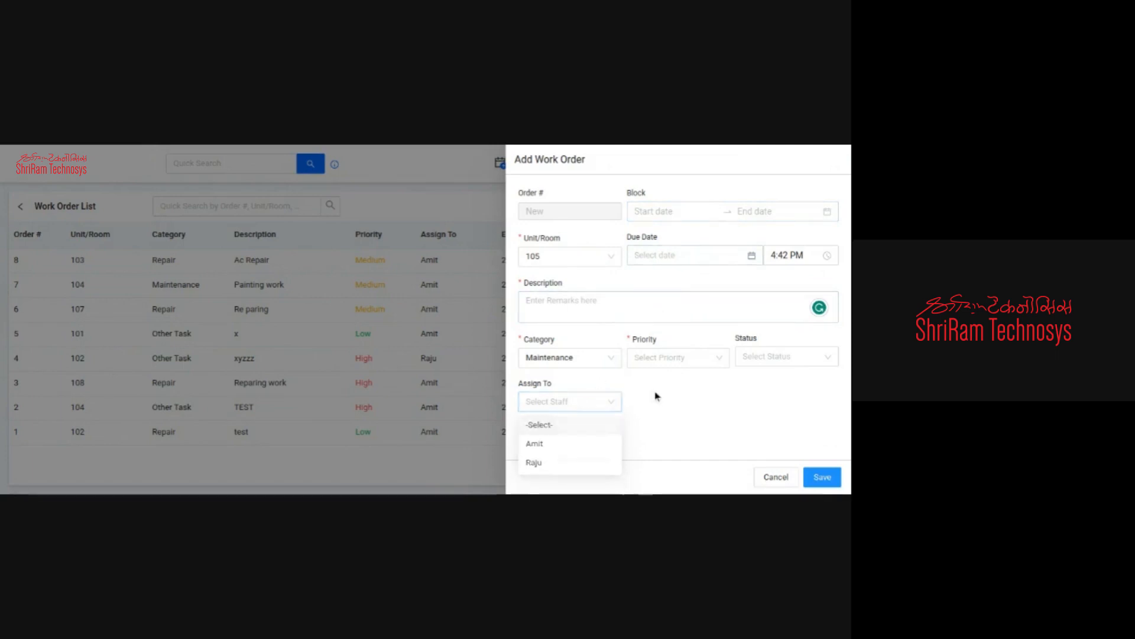
{"action": "left_click", "coordinate": [608, 401]}
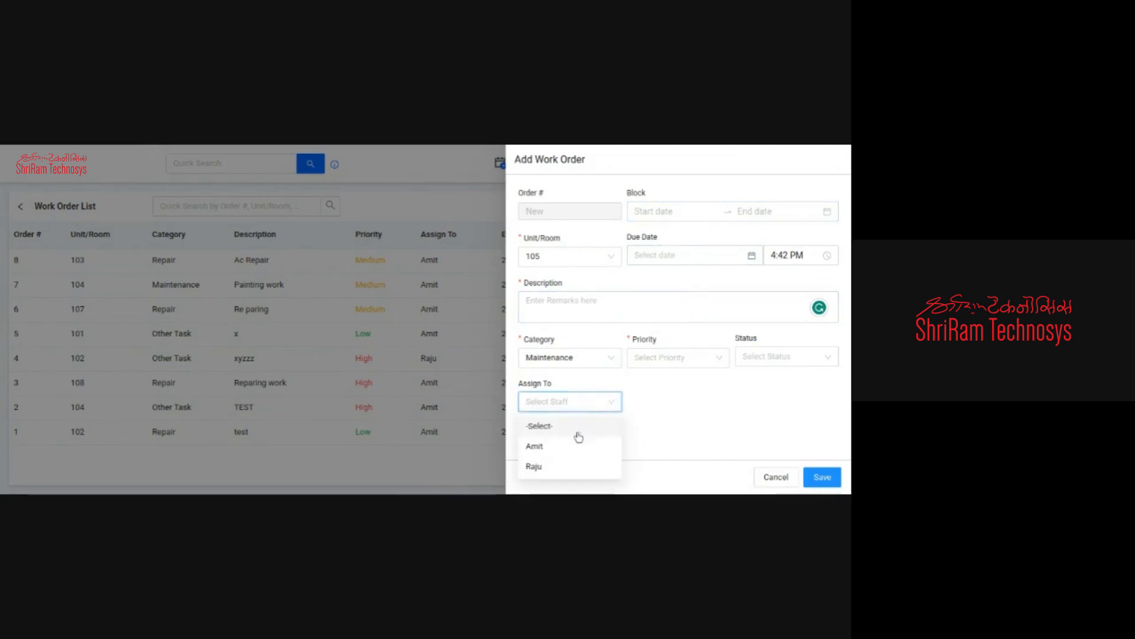
{"action": "left_click", "coordinate": [547, 447]}
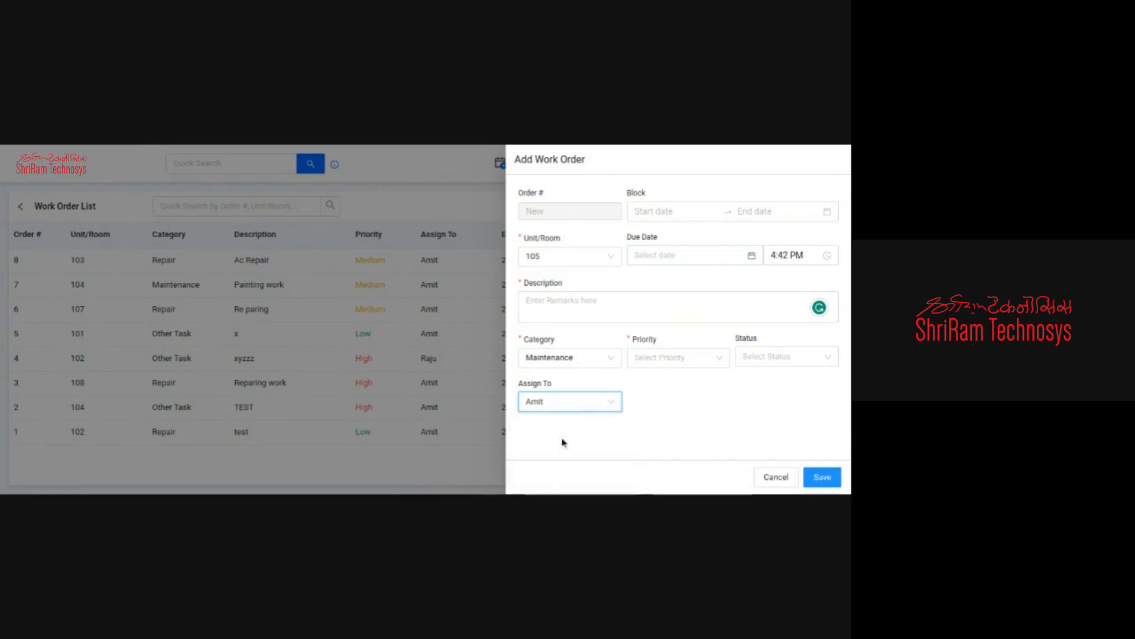
{"action": "left_click", "coordinate": [822, 476]}
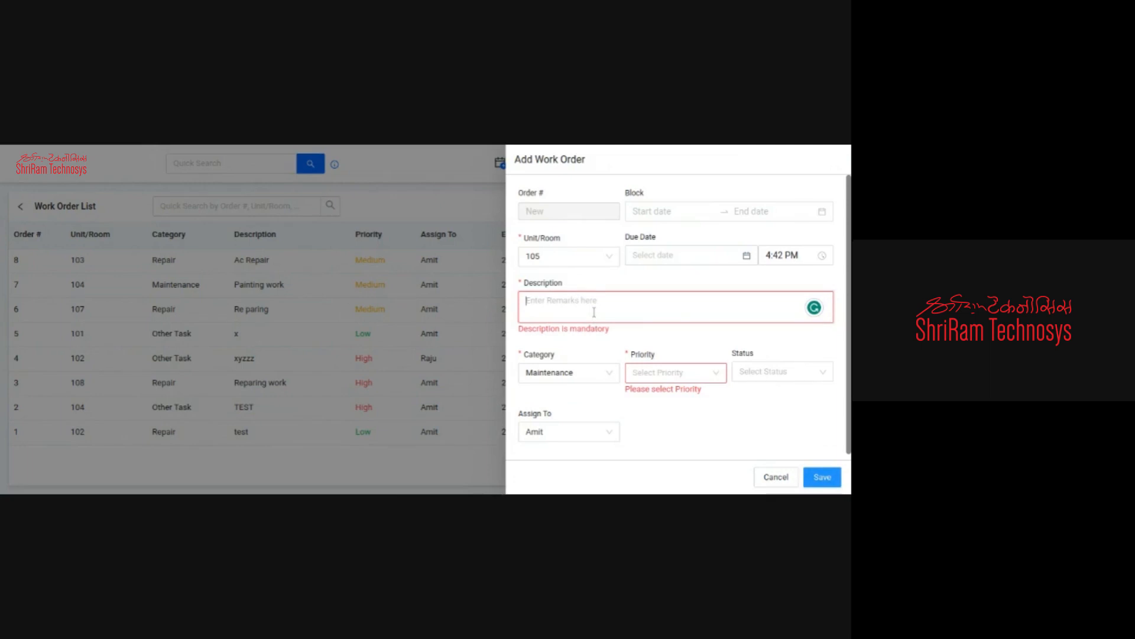
Step: Enter '-' as the description, set priority to High, and save work order 9 for room 105
{"action": "type", "text": "-"}
{"action": "left_click", "coordinate": [661, 365]}
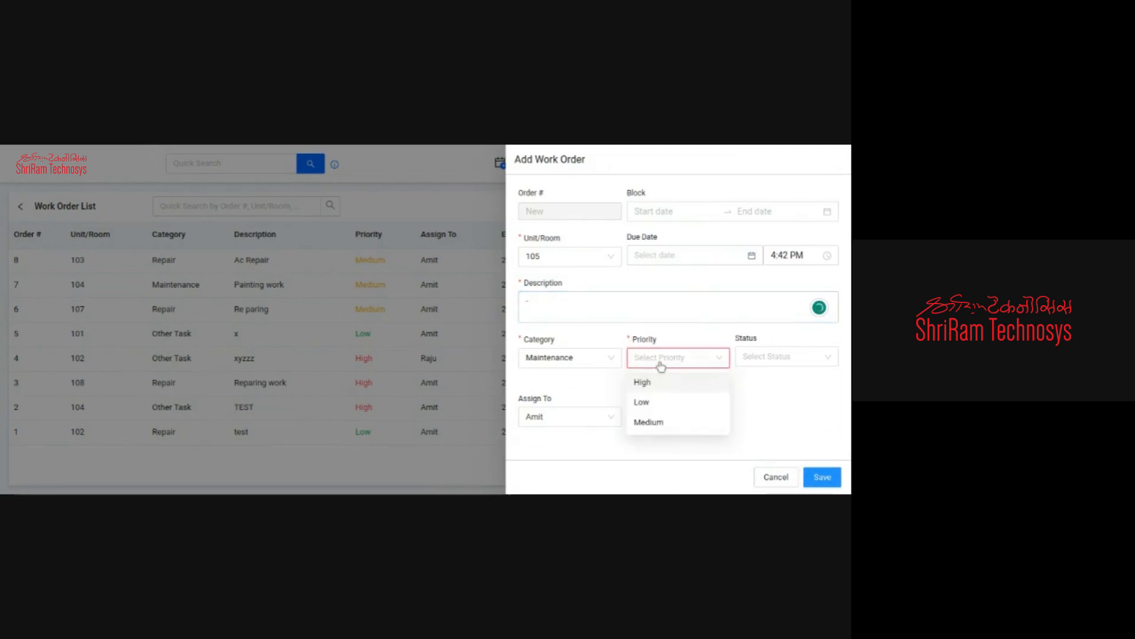
{"action": "left_click", "coordinate": [658, 389]}
{"action": "left_click", "coordinate": [822, 476]}
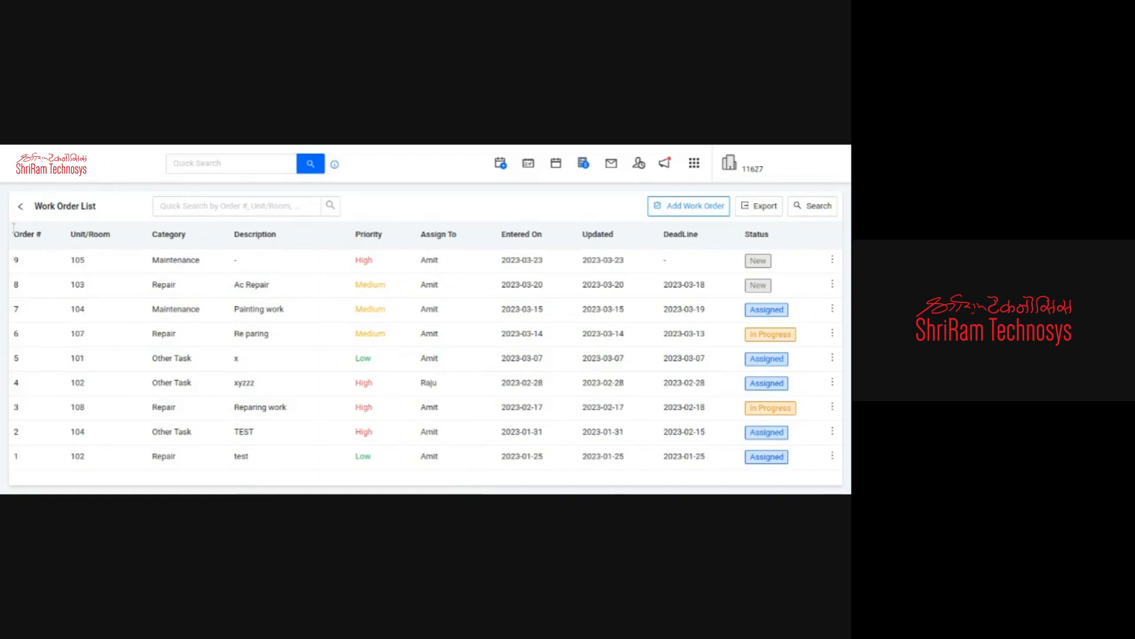
Step: Return to the dashboard showing arrivals, room status, notifications and activity feeds
{"action": "left_click", "coordinate": [20, 206]}
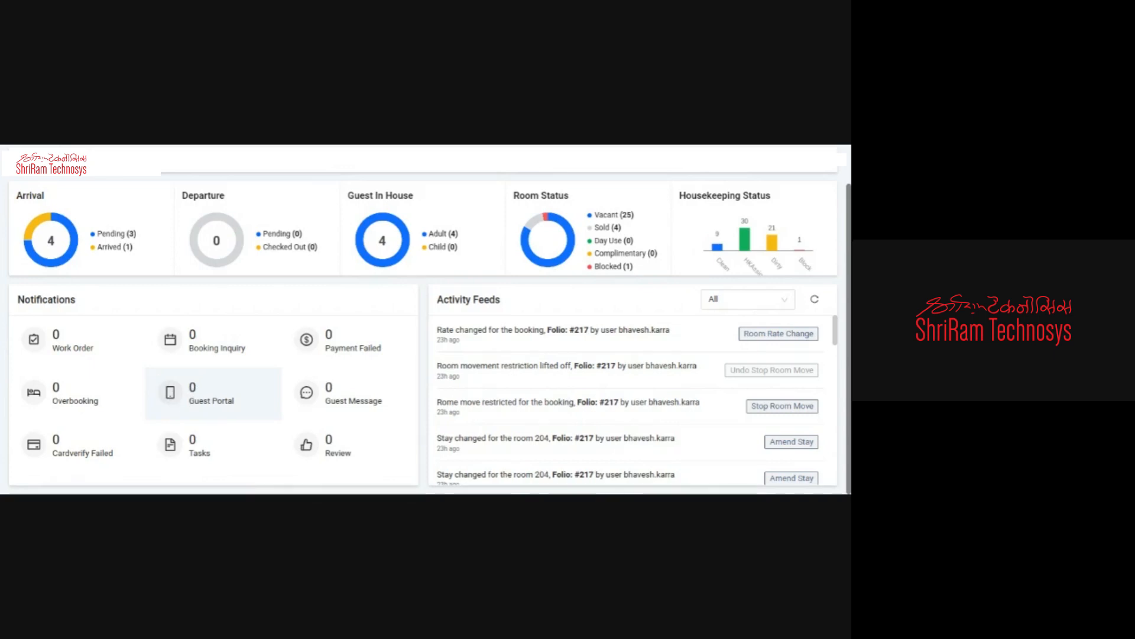
{"action": "left_click", "coordinate": [178, 401]}
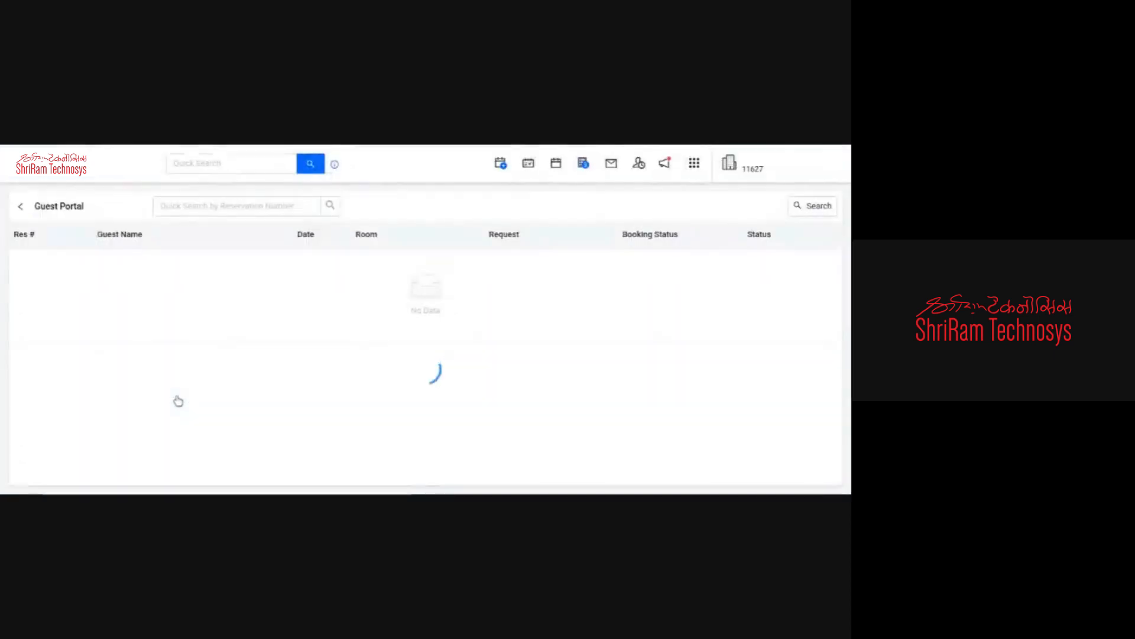
{"action": "left_click", "coordinate": [21, 207]}
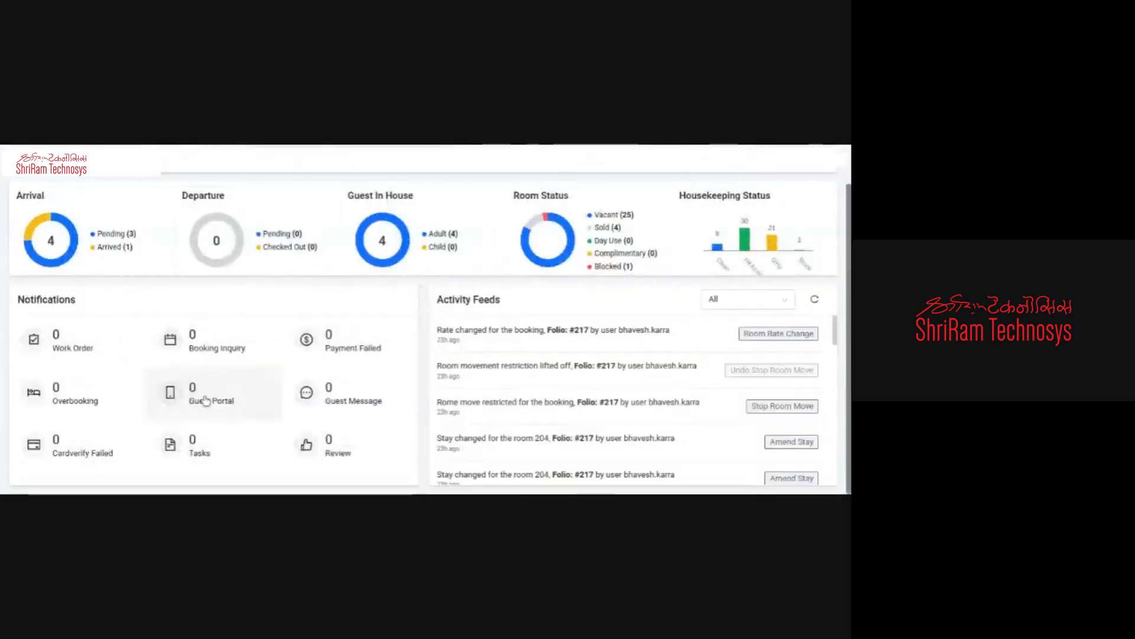
{"action": "left_click", "coordinate": [205, 401]}
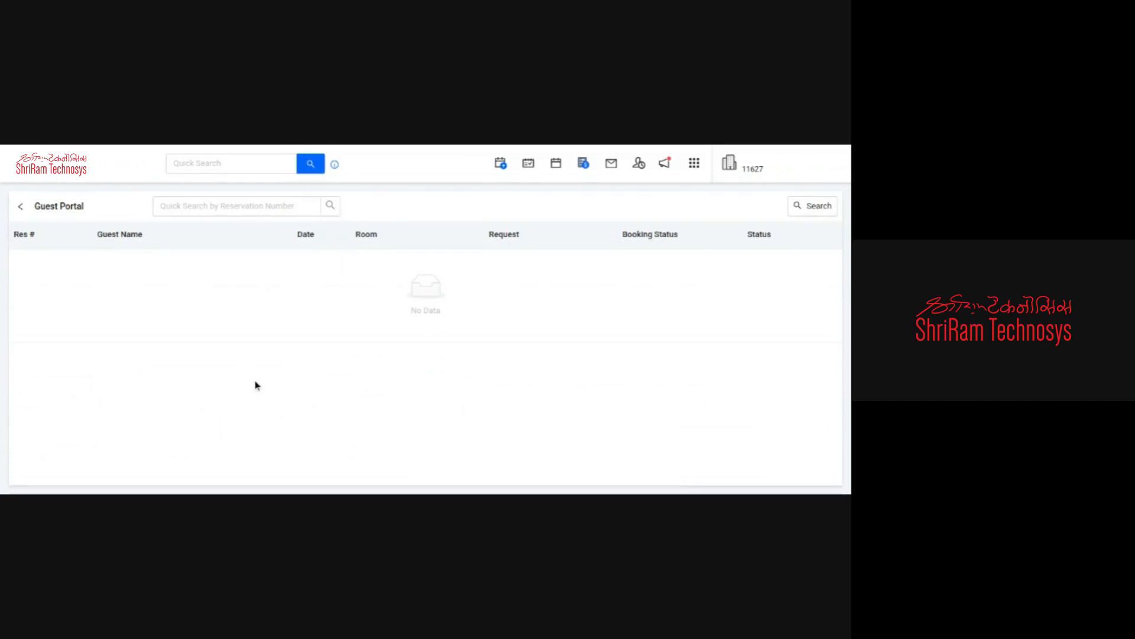
{"action": "left_click_drag", "start_coordinate": [146, 236], "coordinate": [66, 236]}
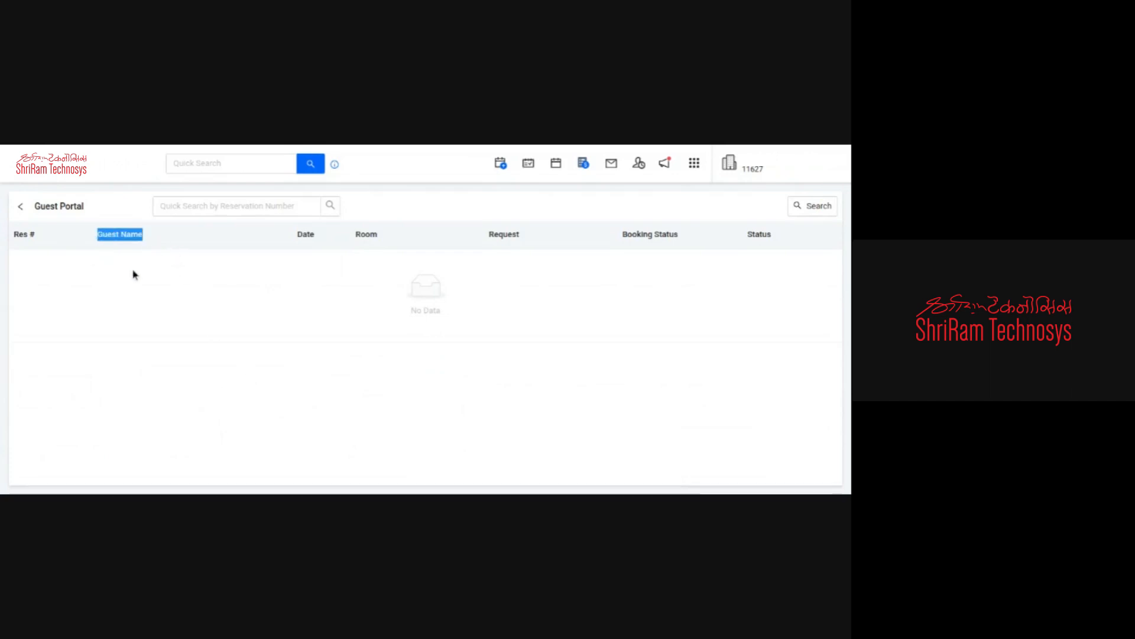
{"action": "left_click", "coordinate": [377, 236]}
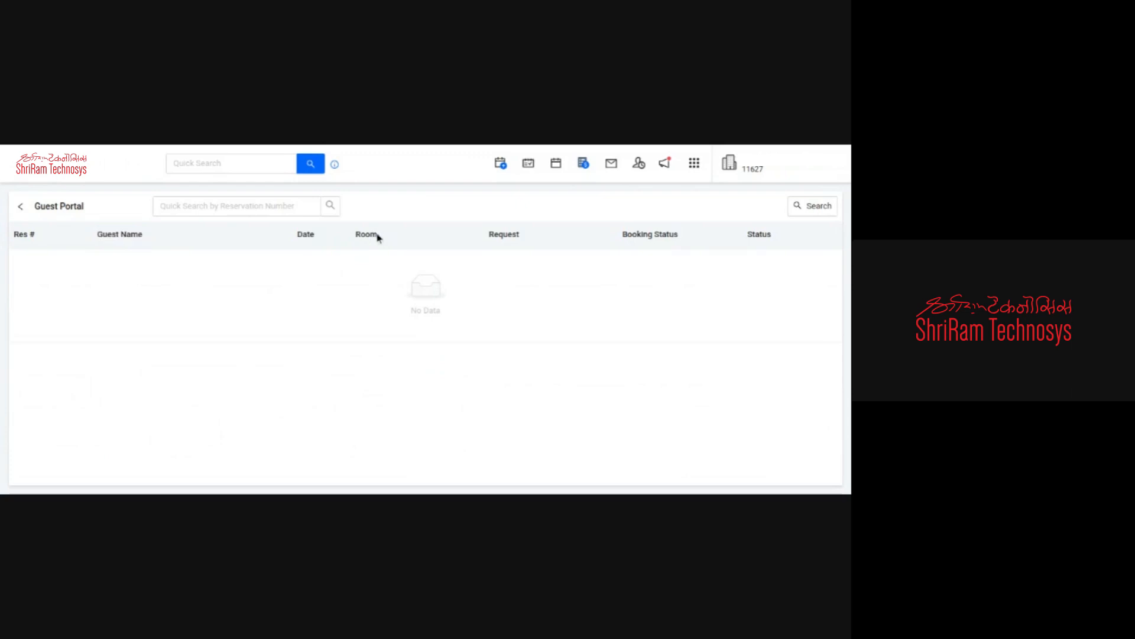
{"action": "double_click", "coordinate": [377, 237]}
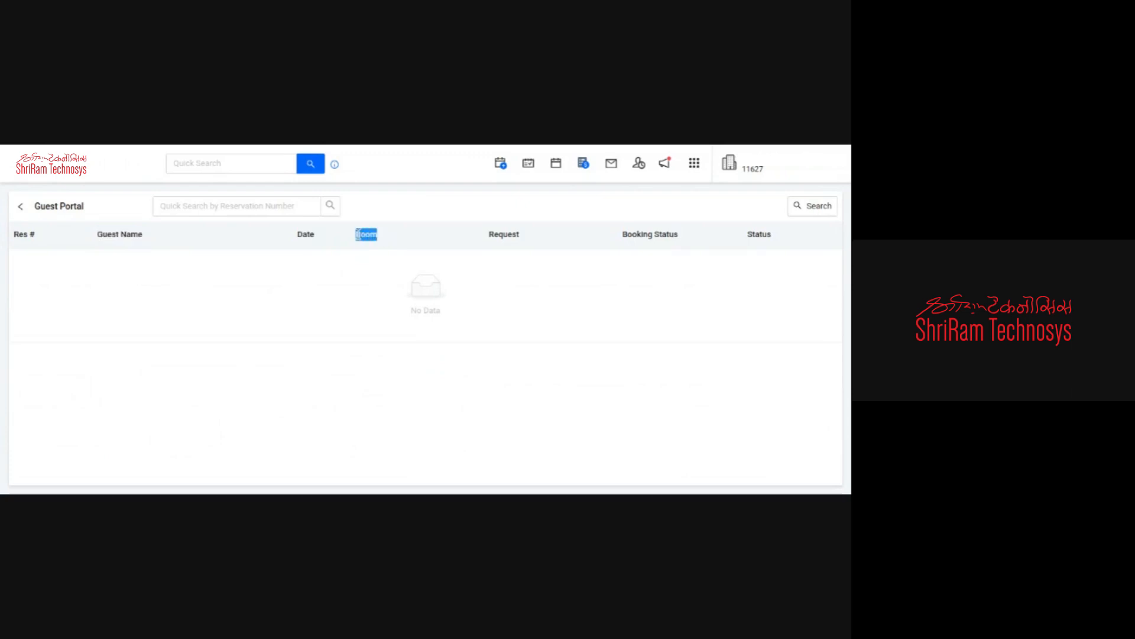
{"action": "double_click", "coordinate": [517, 241]}
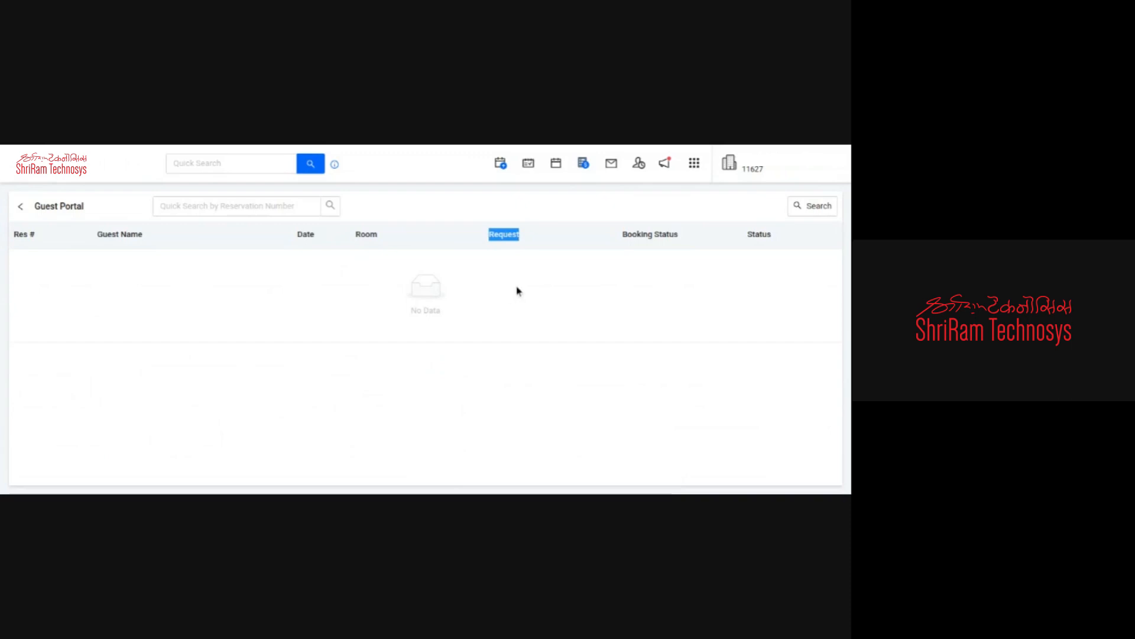
{"action": "left_click", "coordinate": [21, 209]}
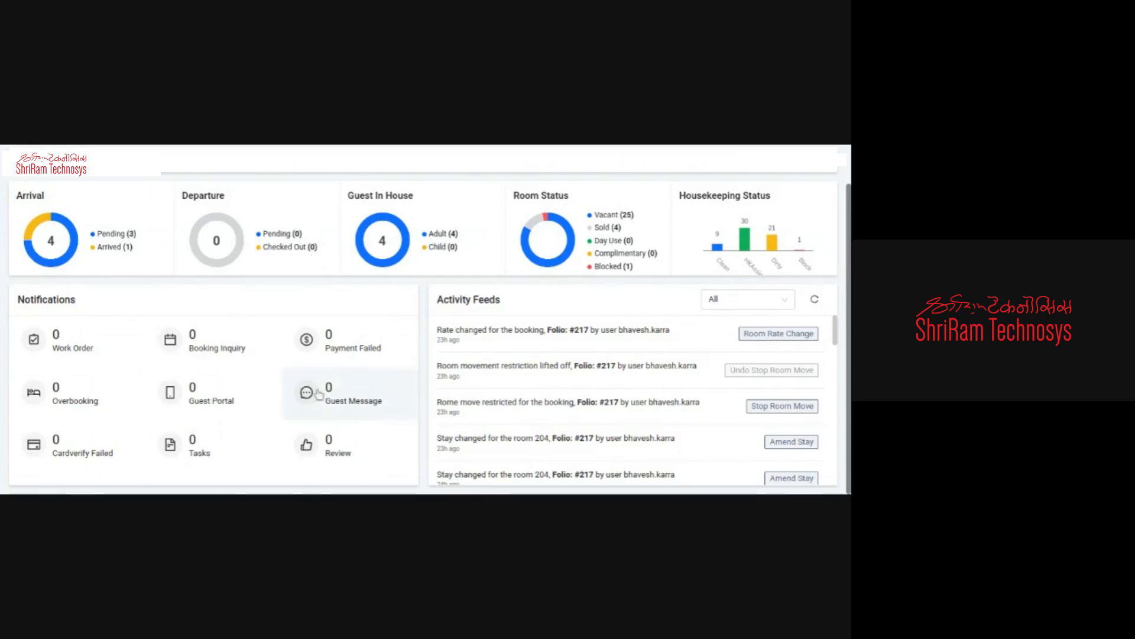
Step: Open the Guest Message list and draft a message for the first guest, then discard it
{"action": "left_click", "coordinate": [342, 401]}
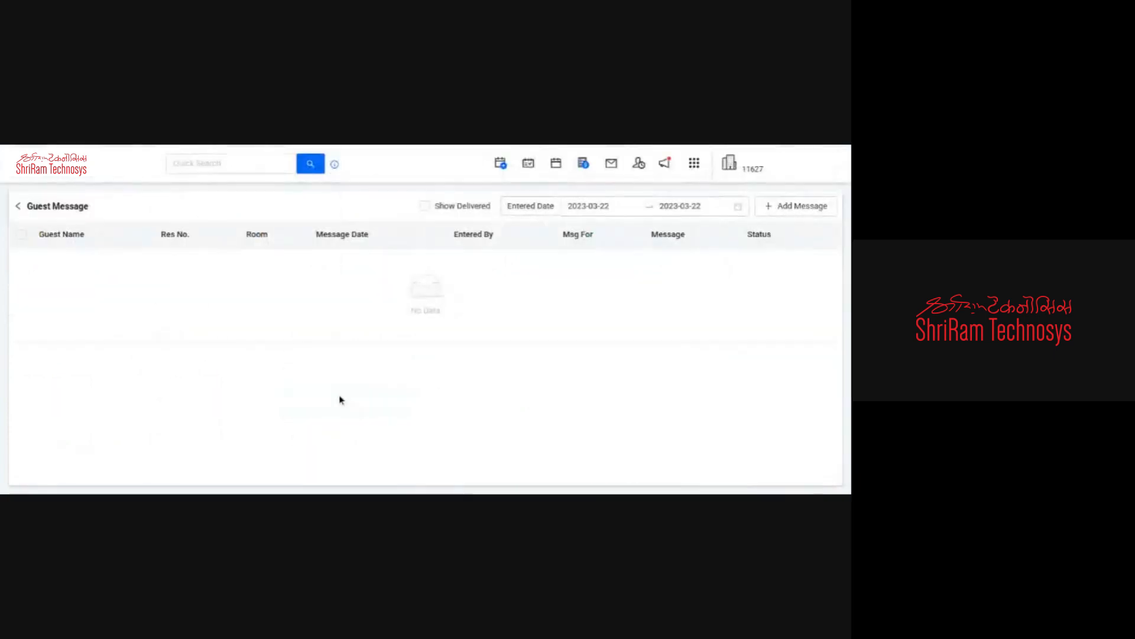
{"action": "left_click", "coordinate": [792, 208]}
{"action": "left_click", "coordinate": [665, 200]}
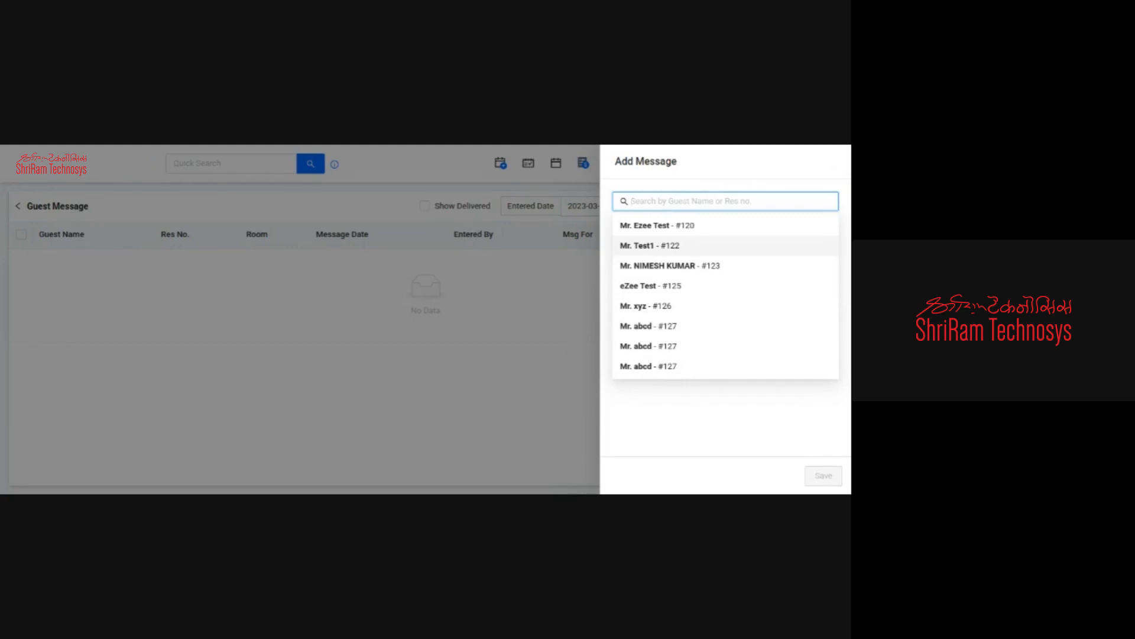
{"action": "left_click", "coordinate": [668, 226]}
{"action": "left_click", "coordinate": [685, 350]}
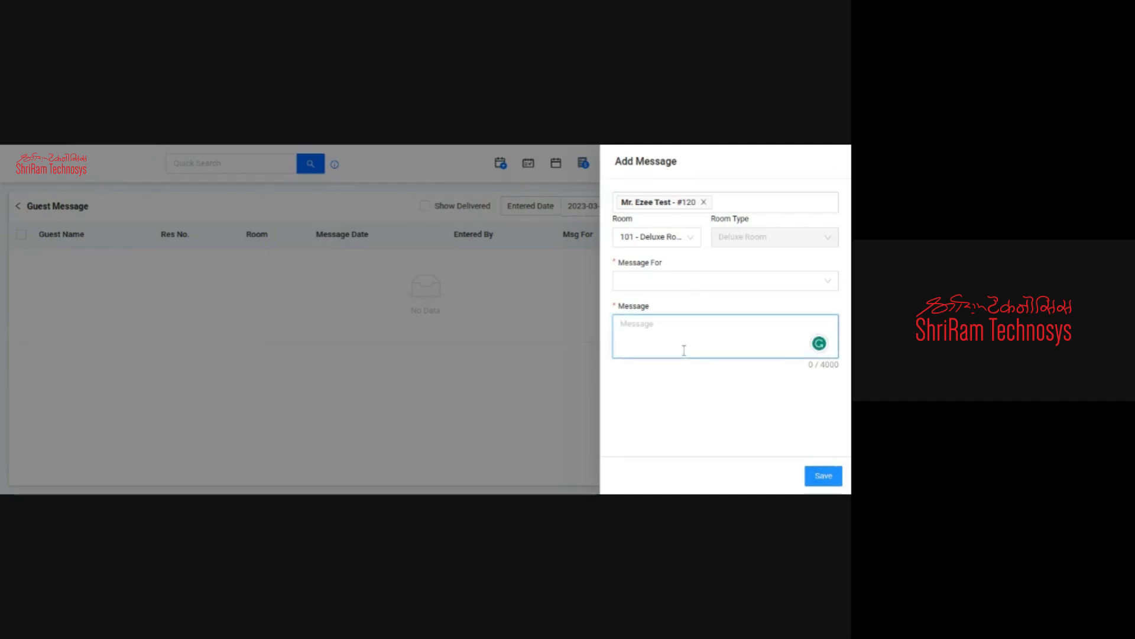
{"action": "left_click", "coordinate": [839, 169]}
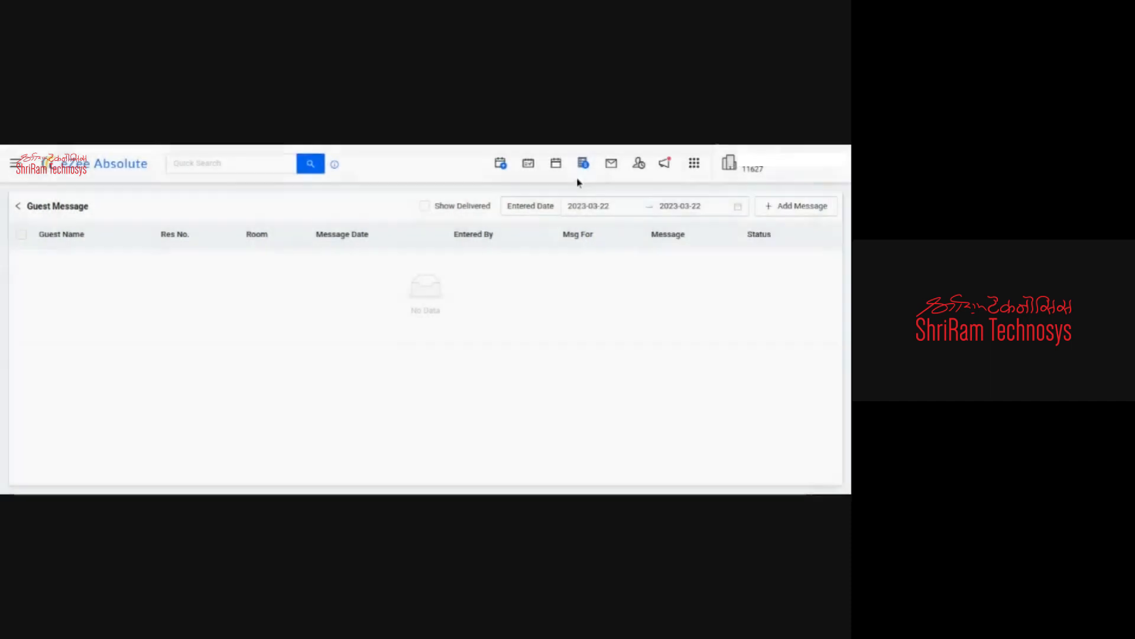
Step: Draft a message for the second guest, checking room and recipient options, then discard it
{"action": "left_click", "coordinate": [807, 207]}
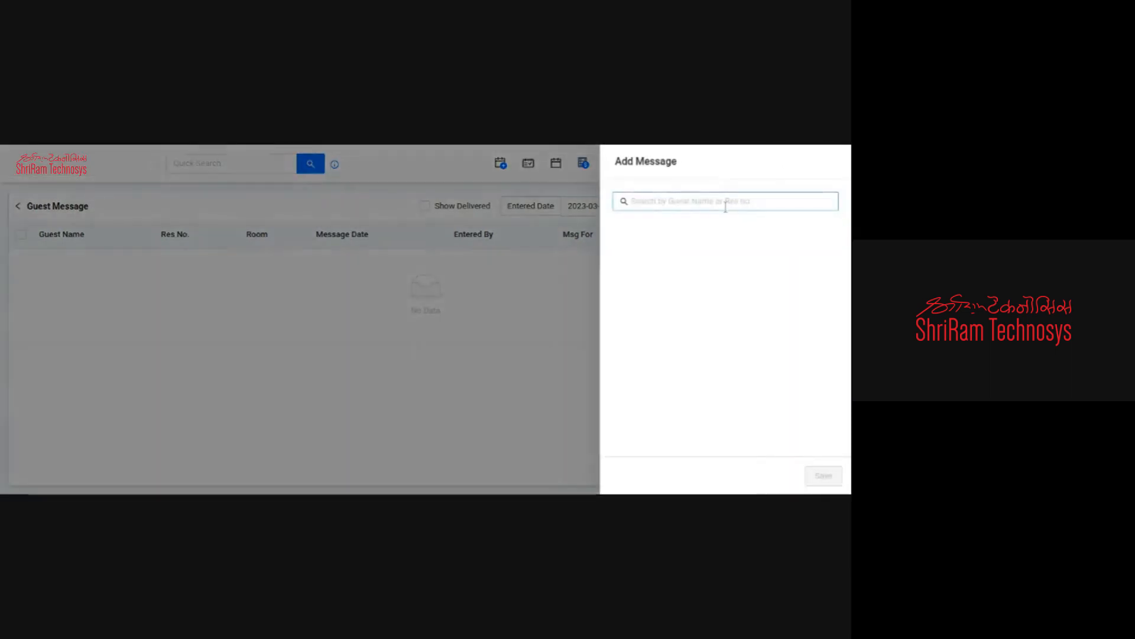
{"action": "left_click", "coordinate": [726, 202]}
{"action": "left_click", "coordinate": [647, 246]}
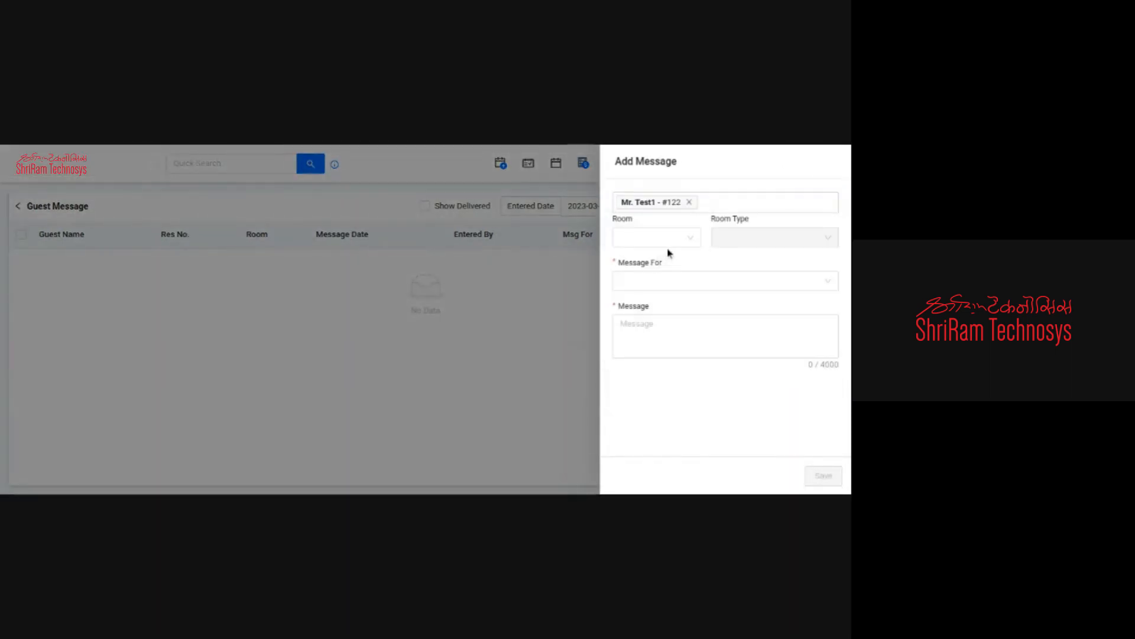
{"action": "left_click", "coordinate": [666, 241]}
{"action": "left_click", "coordinate": [707, 278]}
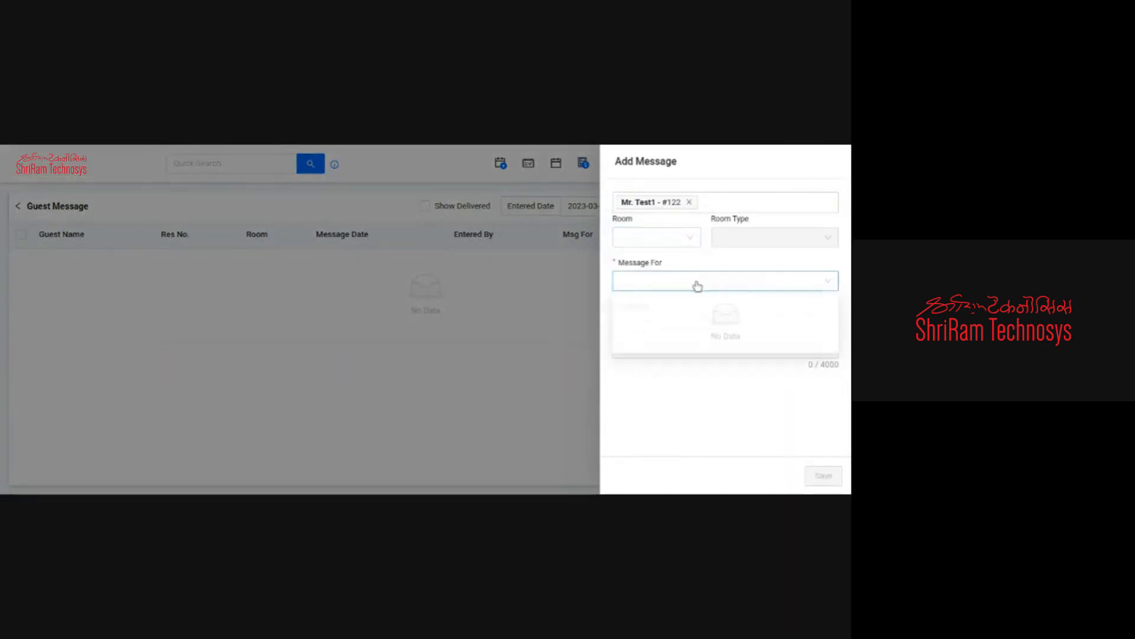
{"action": "left_click", "coordinate": [663, 331]}
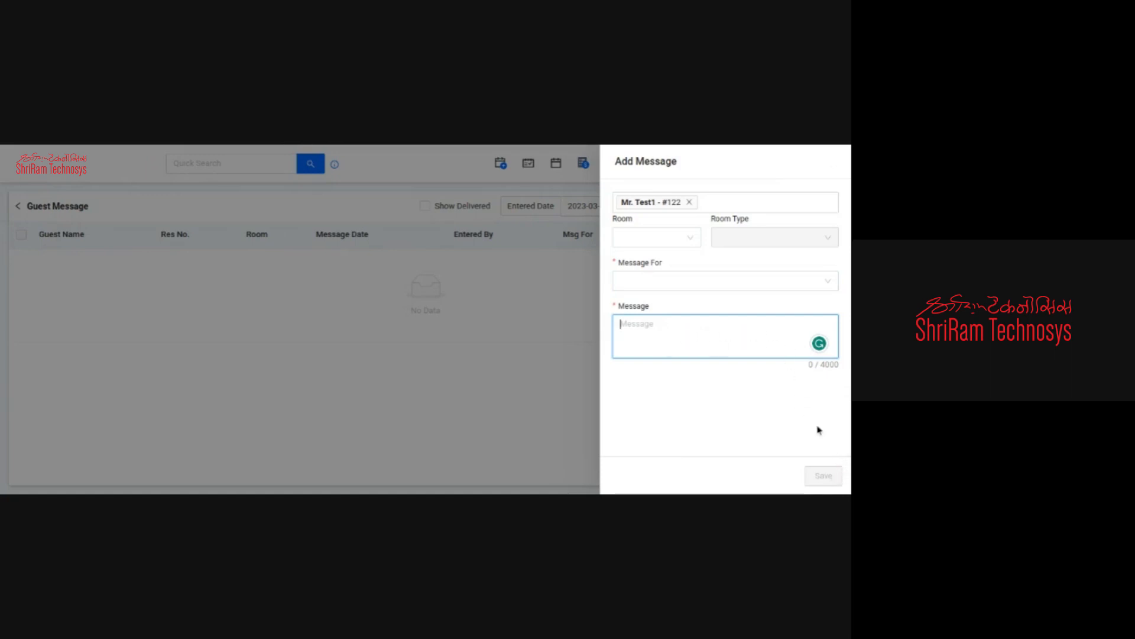
{"action": "left_click", "coordinate": [840, 161]}
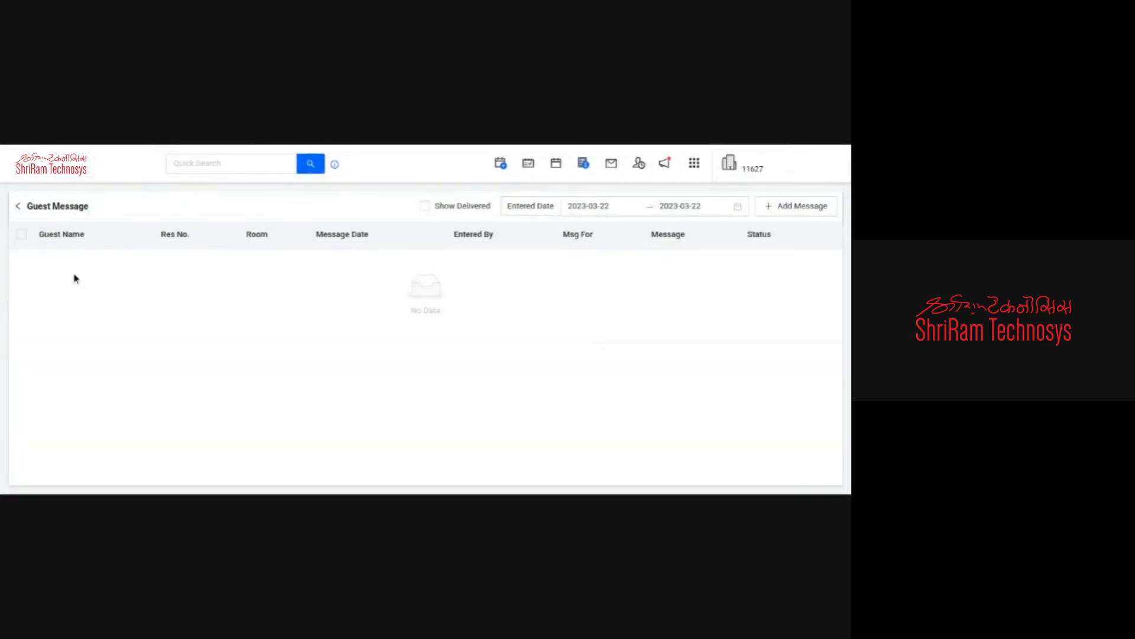
Step: Go back to the dashboard and open the empty Tasks list
{"action": "left_click", "coordinate": [19, 205]}
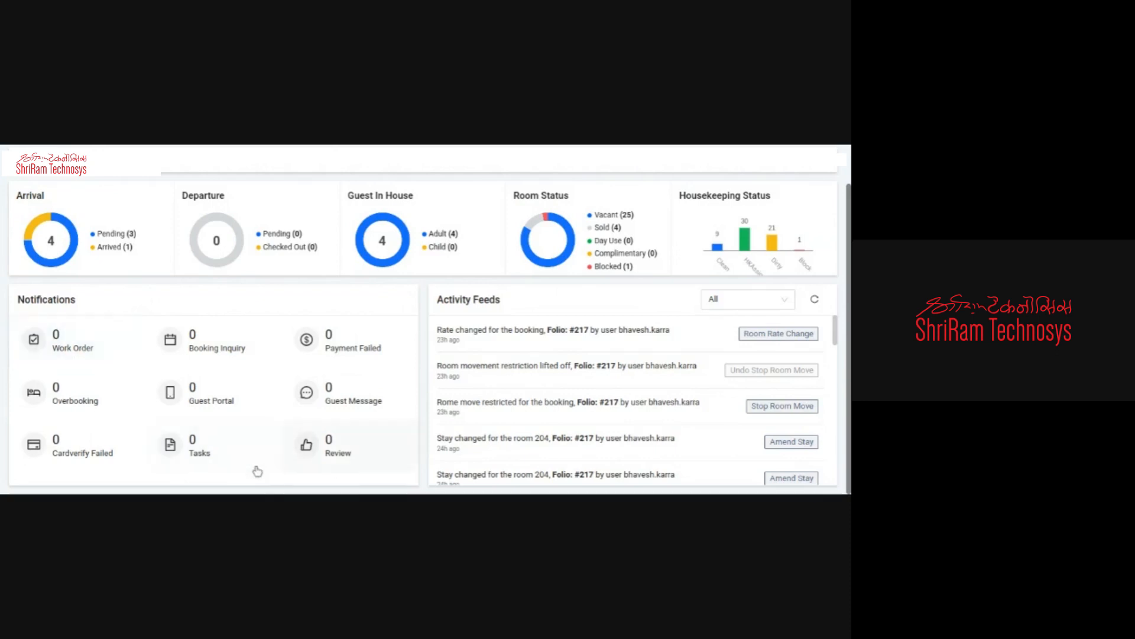
{"action": "left_click", "coordinate": [177, 457]}
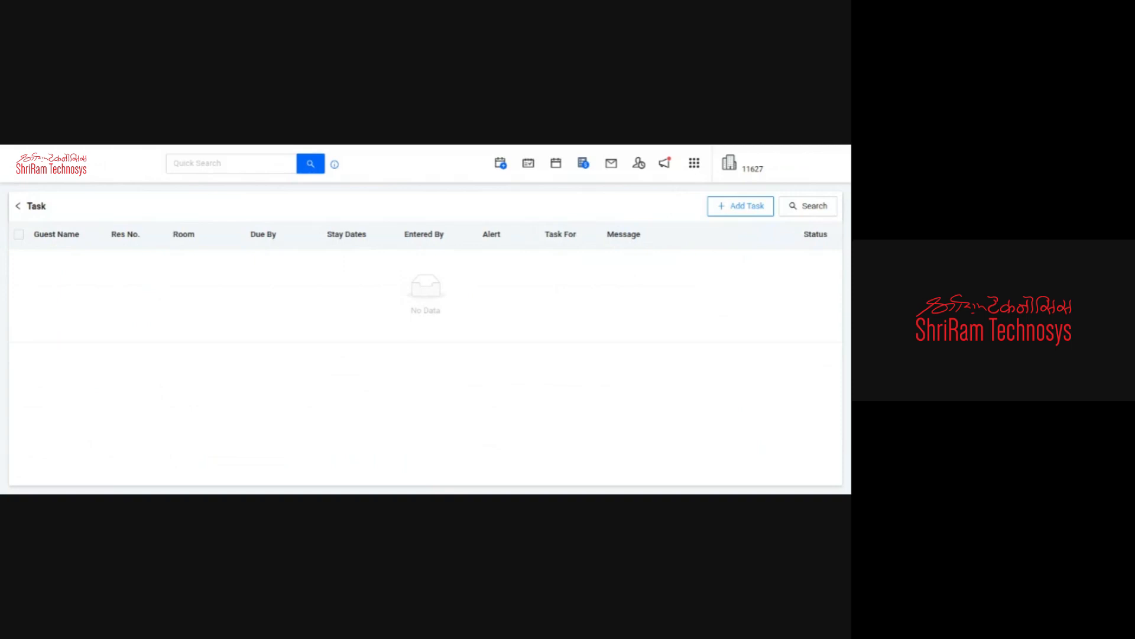
{"action": "left_click", "coordinate": [18, 208]}
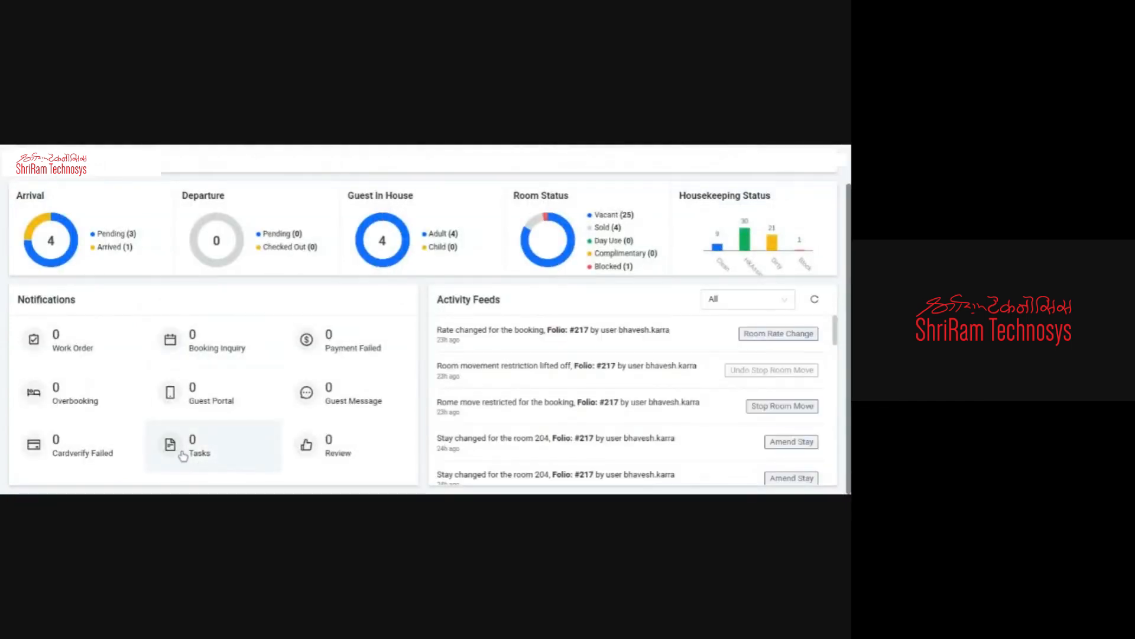
{"action": "left_click", "coordinate": [183, 454]}
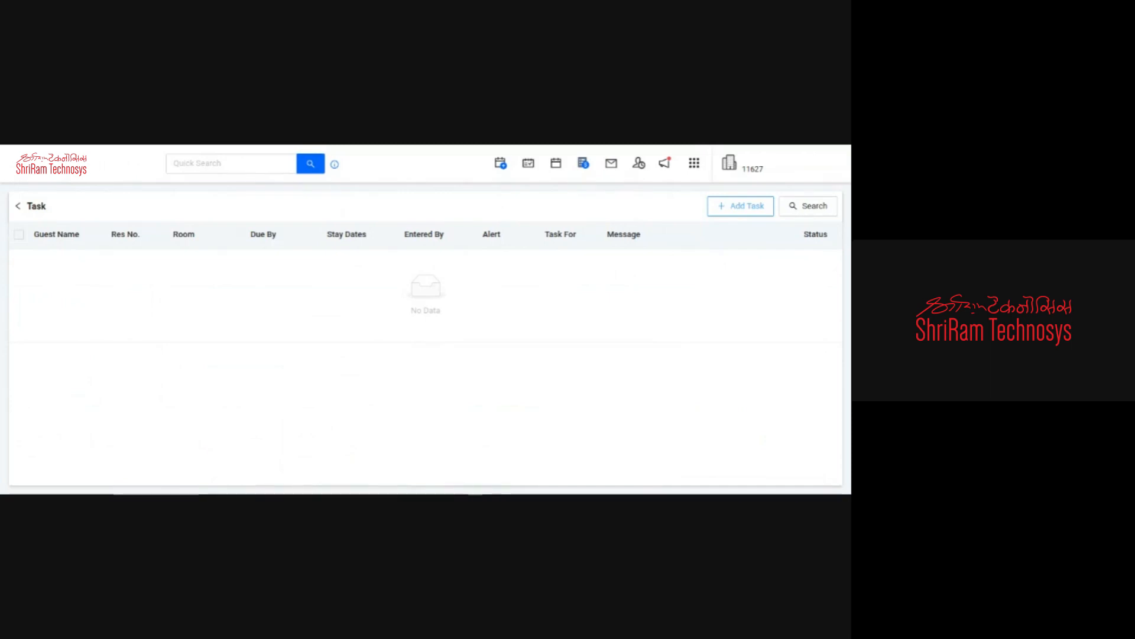
Step: Draft a Front Office task for a guest further down the list, discard it, and return to the dashboard
{"action": "left_click", "coordinate": [738, 211]}
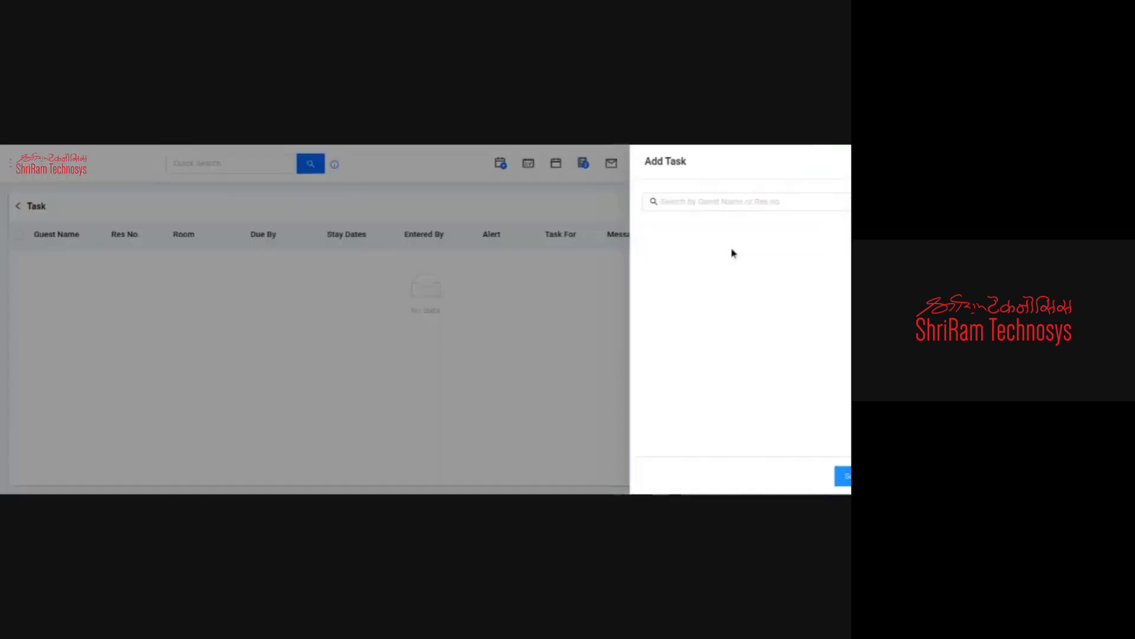
{"action": "left_click", "coordinate": [632, 202]}
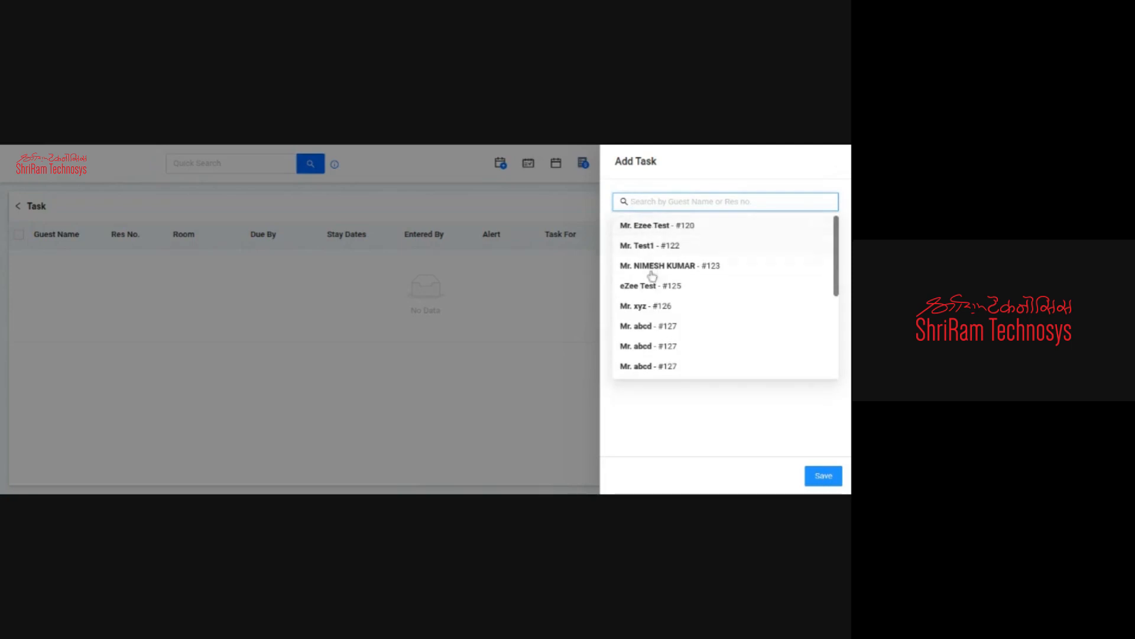
{"action": "scroll", "coordinate": [653, 276], "scroll_direction": "down", "scroll_amount": 2}
{"action": "left_click", "coordinate": [626, 324]}
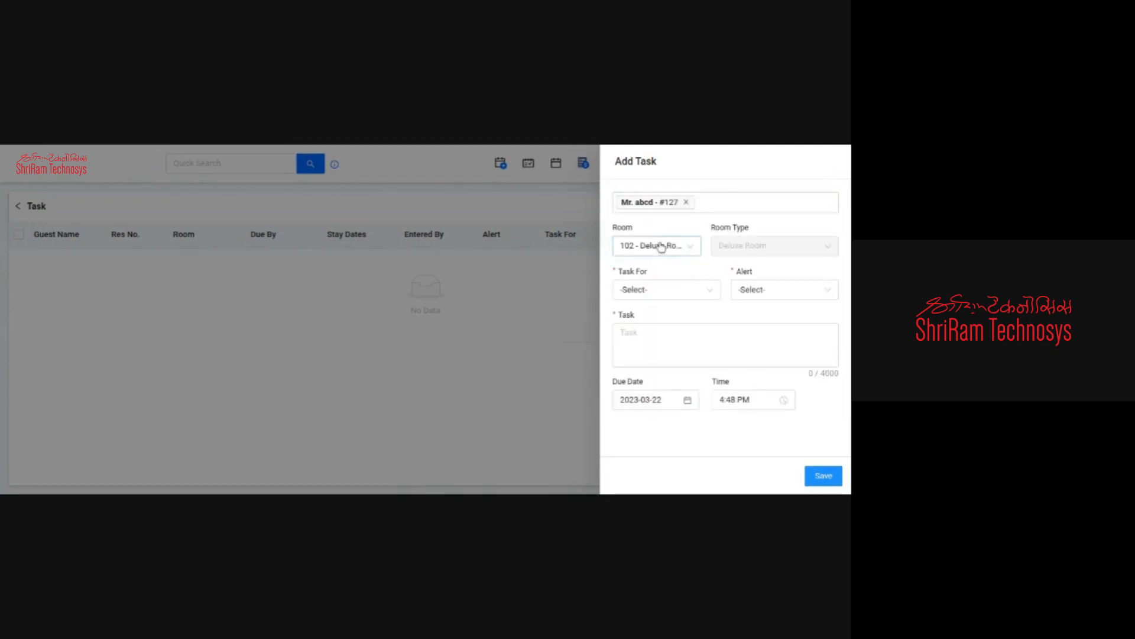
{"action": "left_click", "coordinate": [666, 293]}
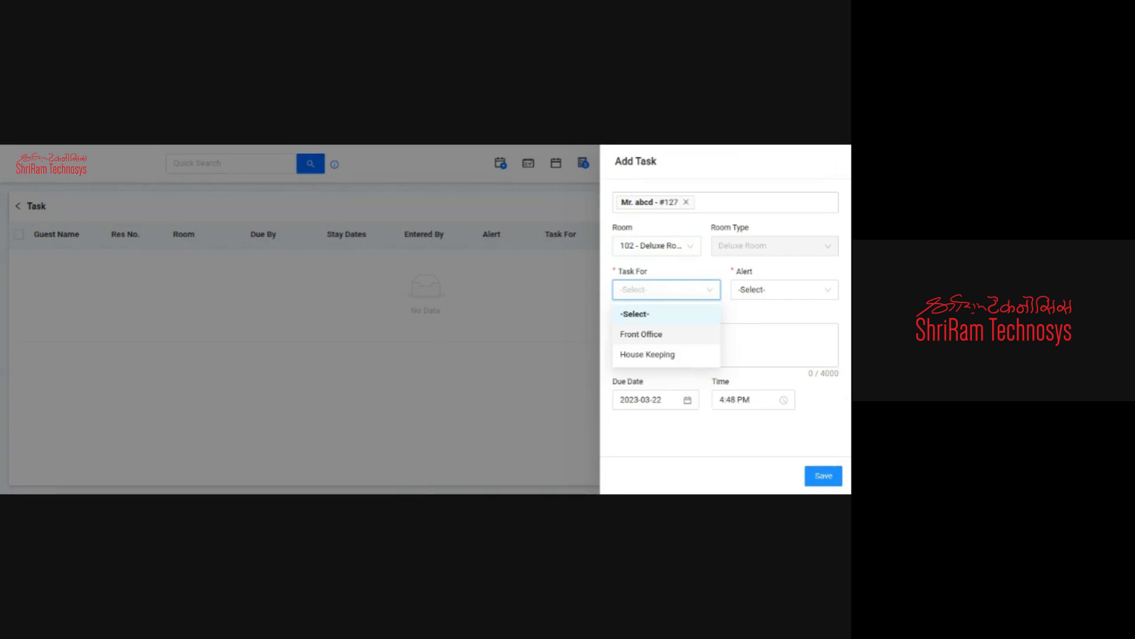
{"action": "left_click", "coordinate": [650, 334]}
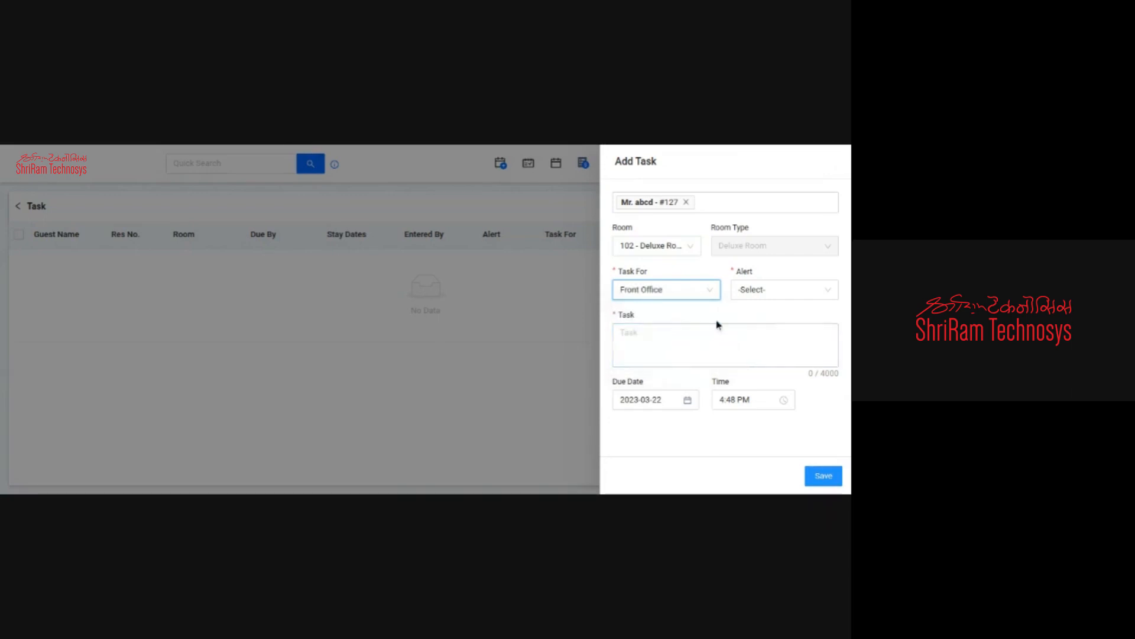
{"action": "left_click", "coordinate": [685, 342]}
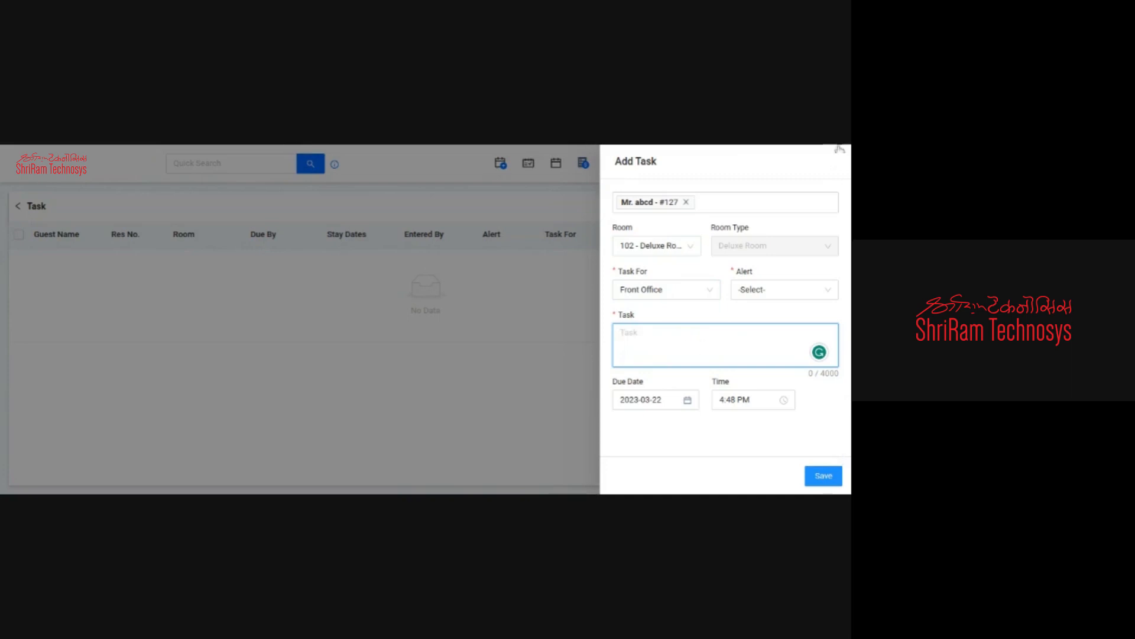
{"action": "left_click", "coordinate": [313, 239]}
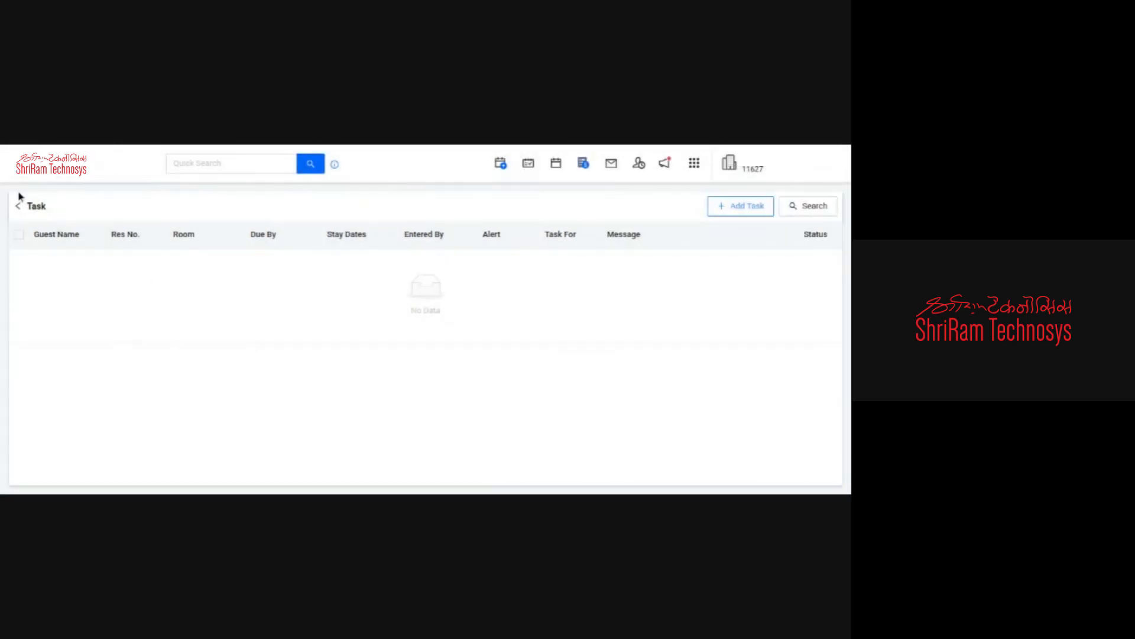
{"action": "left_click", "coordinate": [18, 206]}
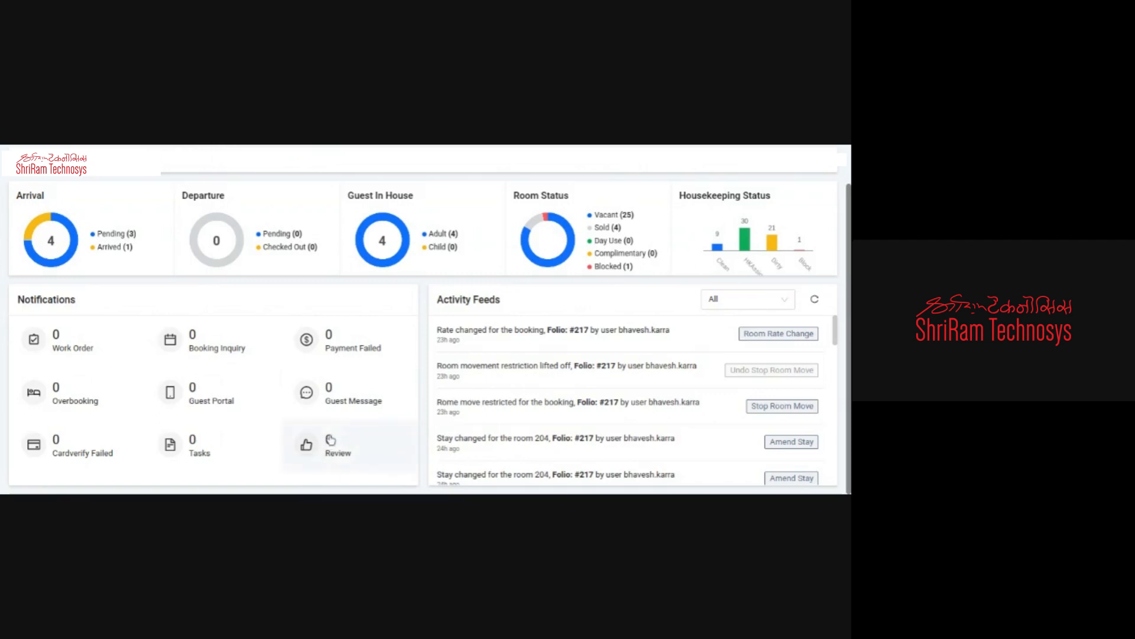
{"action": "left_click", "coordinate": [330, 458]}
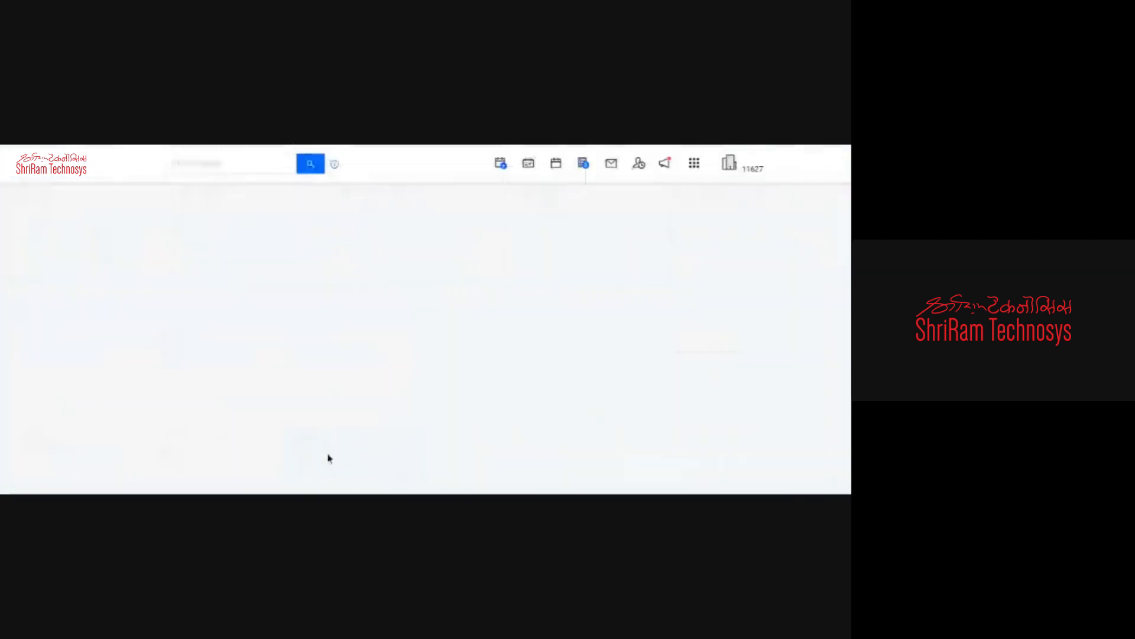
{"action": "left_click", "coordinate": [21, 210]}
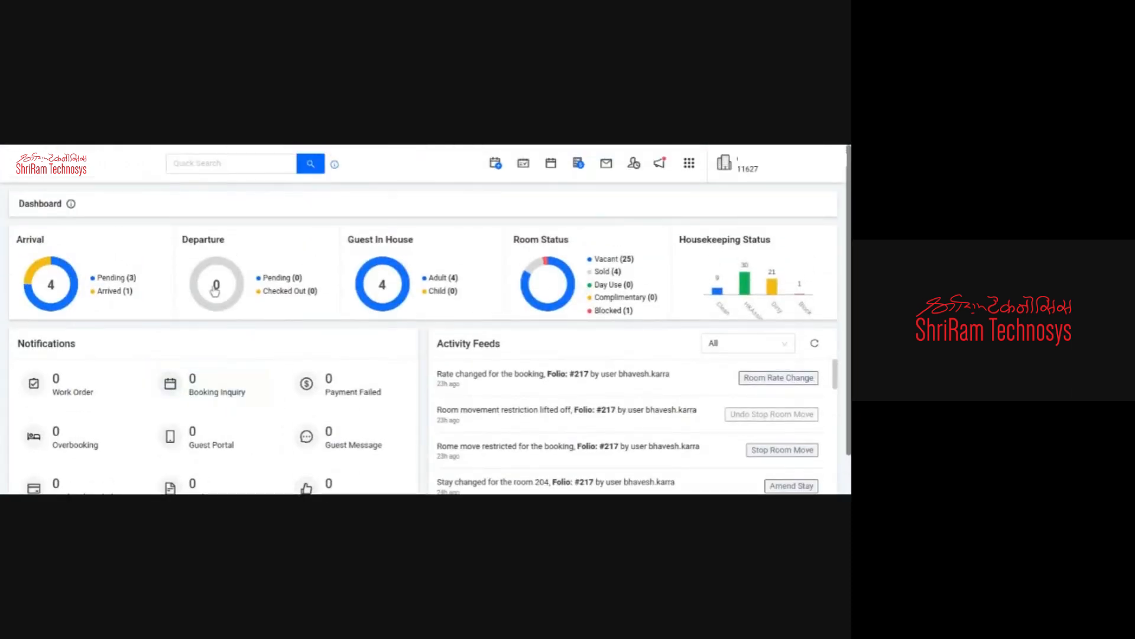
{"action": "scroll", "coordinate": [225, 296], "scroll_direction": "down", "scroll_amount": 1}
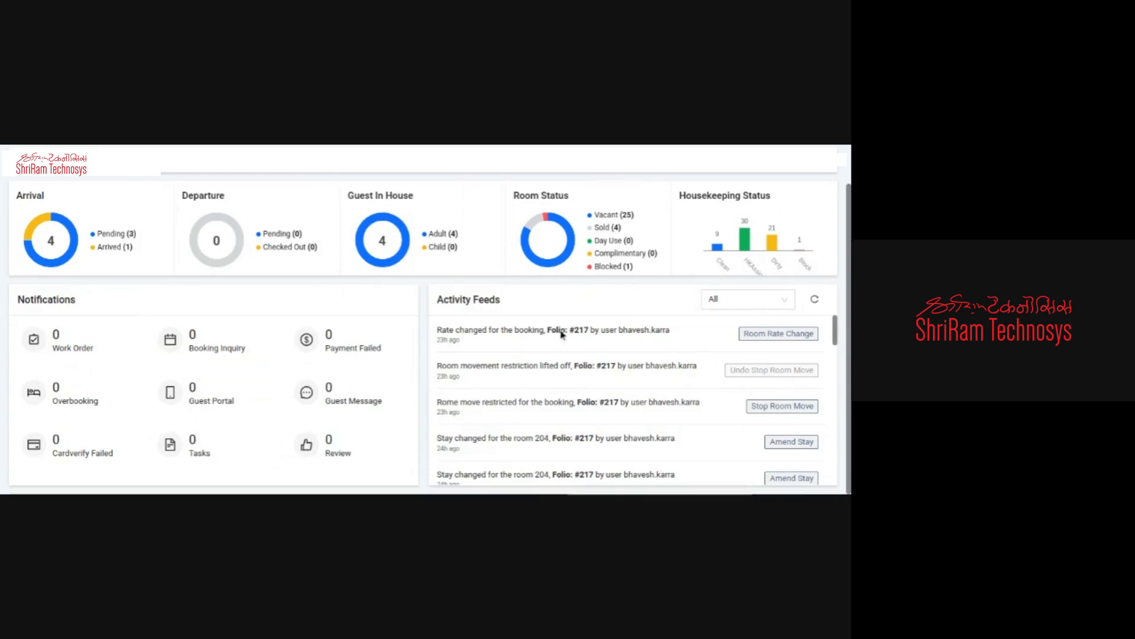
{"action": "scroll", "coordinate": [436, 332], "scroll_direction": "up", "scroll_amount": 2}
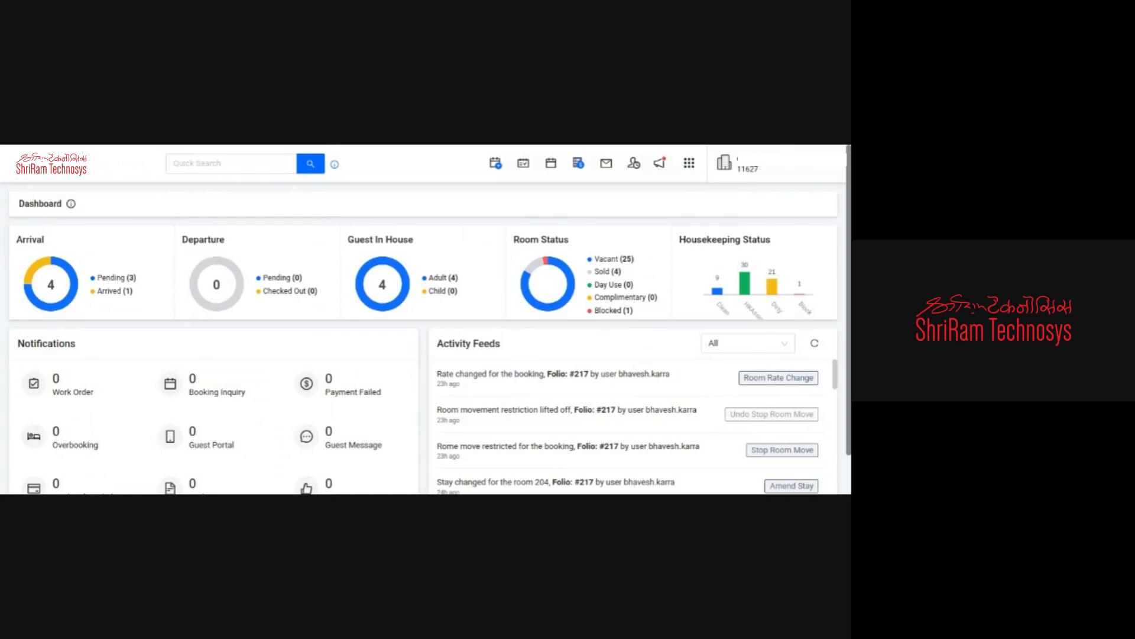
{"action": "left_click", "coordinate": [525, 167]}
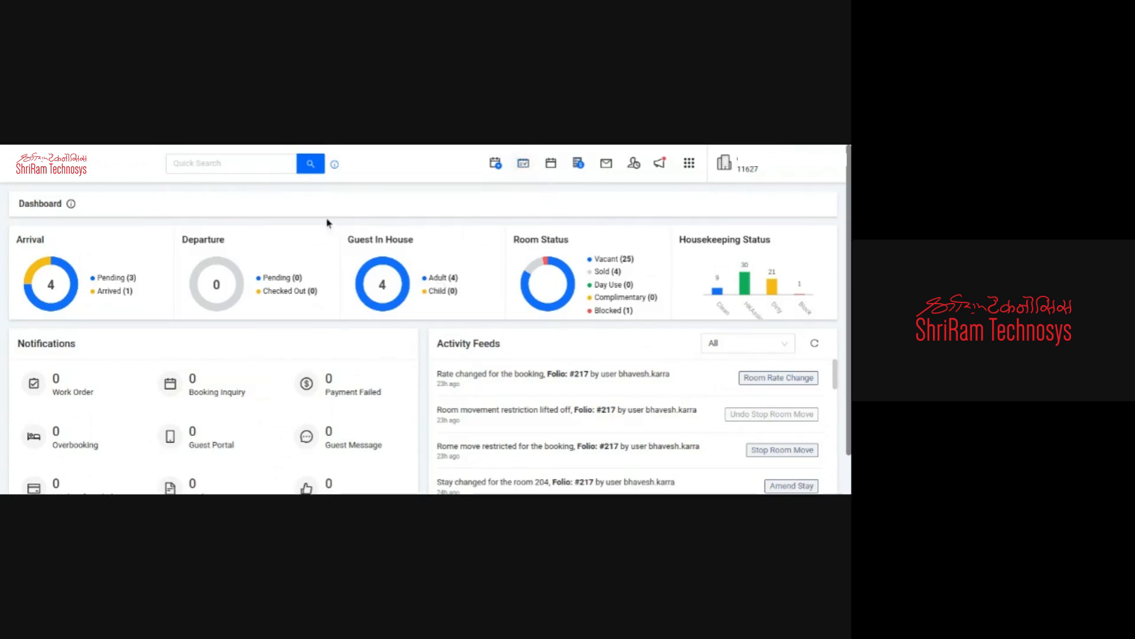
{"action": "left_click", "coordinate": [19, 164]}
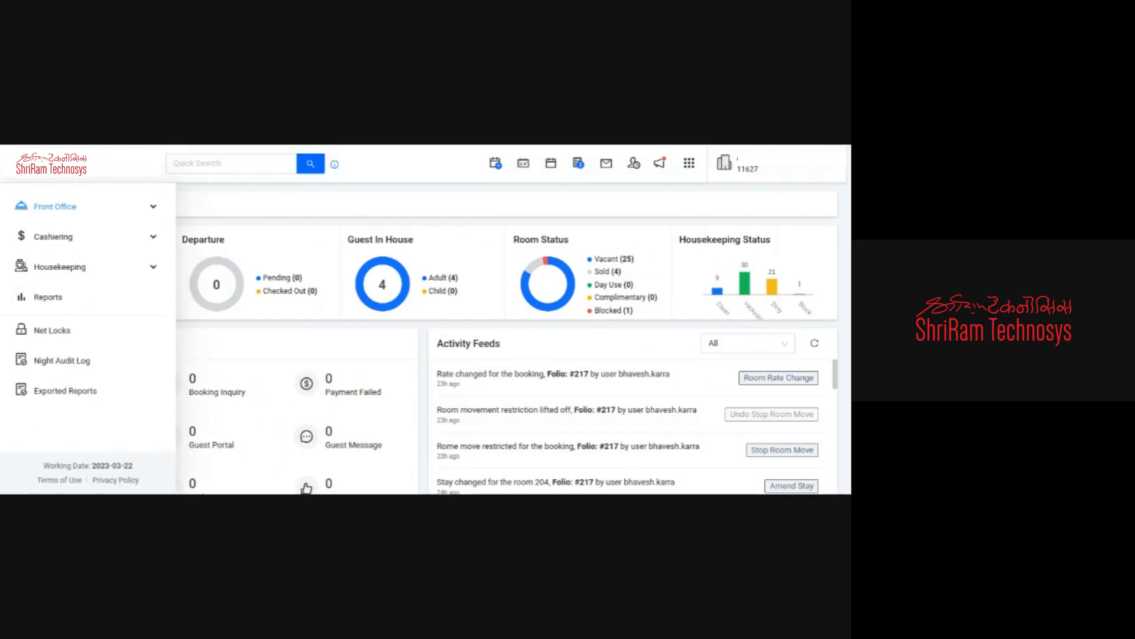
{"action": "left_click", "coordinate": [19, 164]}
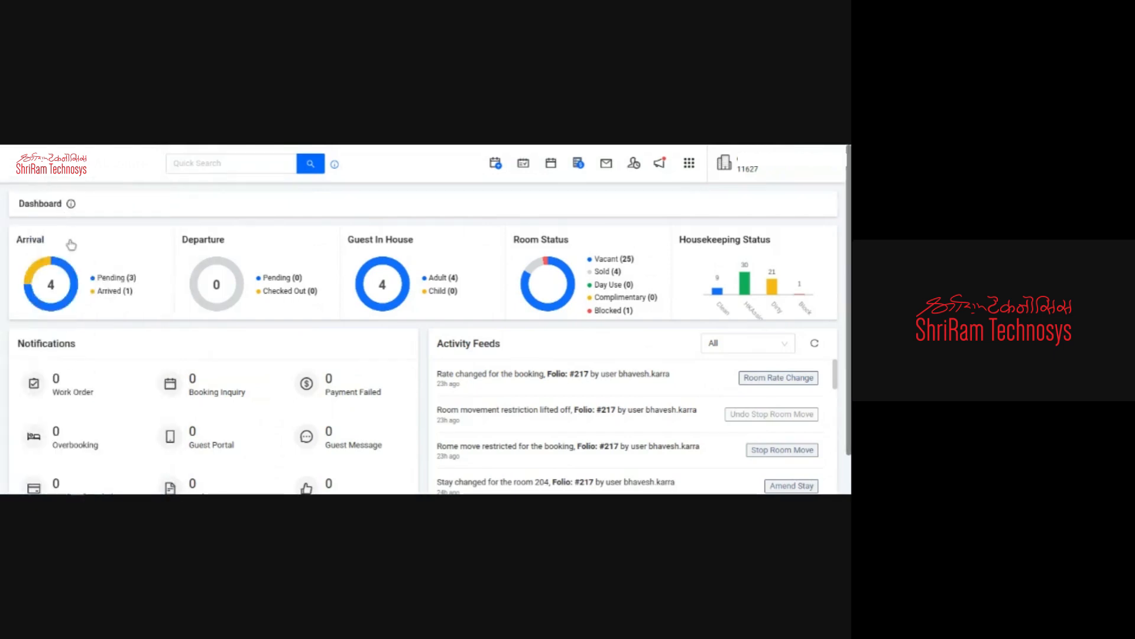
{"action": "left_click", "coordinate": [21, 177]}
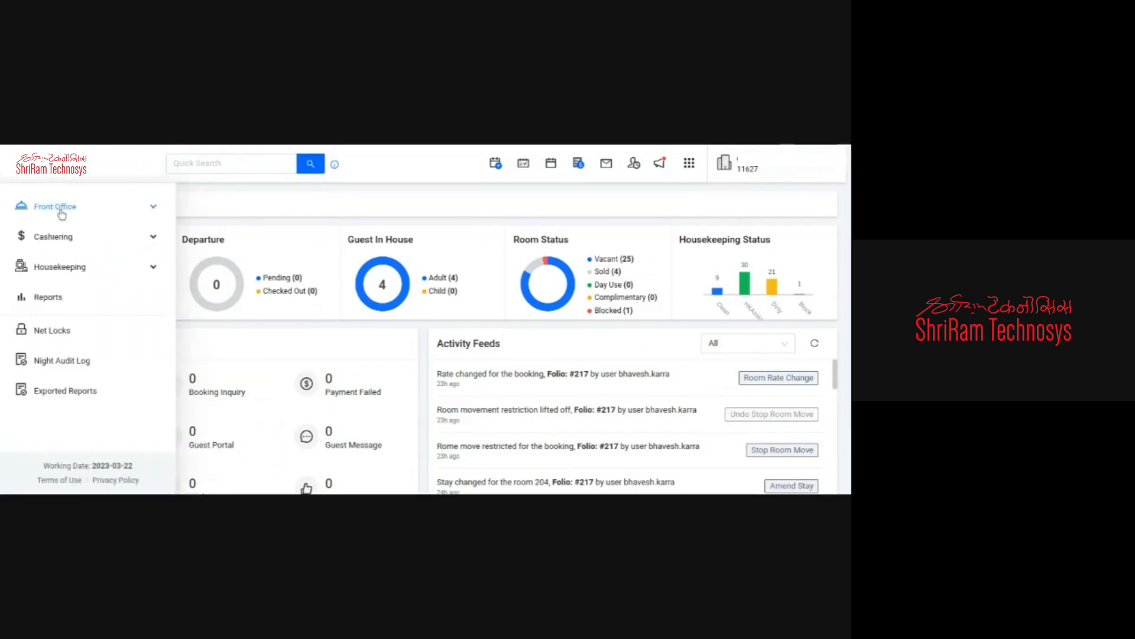
{"action": "left_click", "coordinate": [56, 206]}
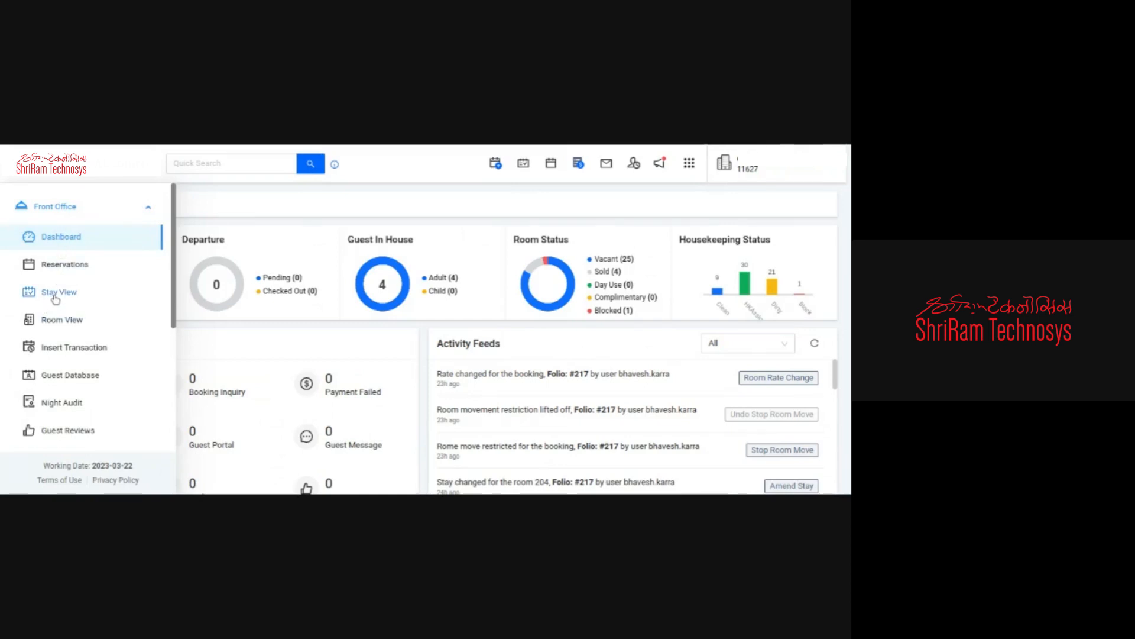
{"action": "left_click", "coordinate": [691, 166]}
{"action": "left_click", "coordinate": [690, 168]}
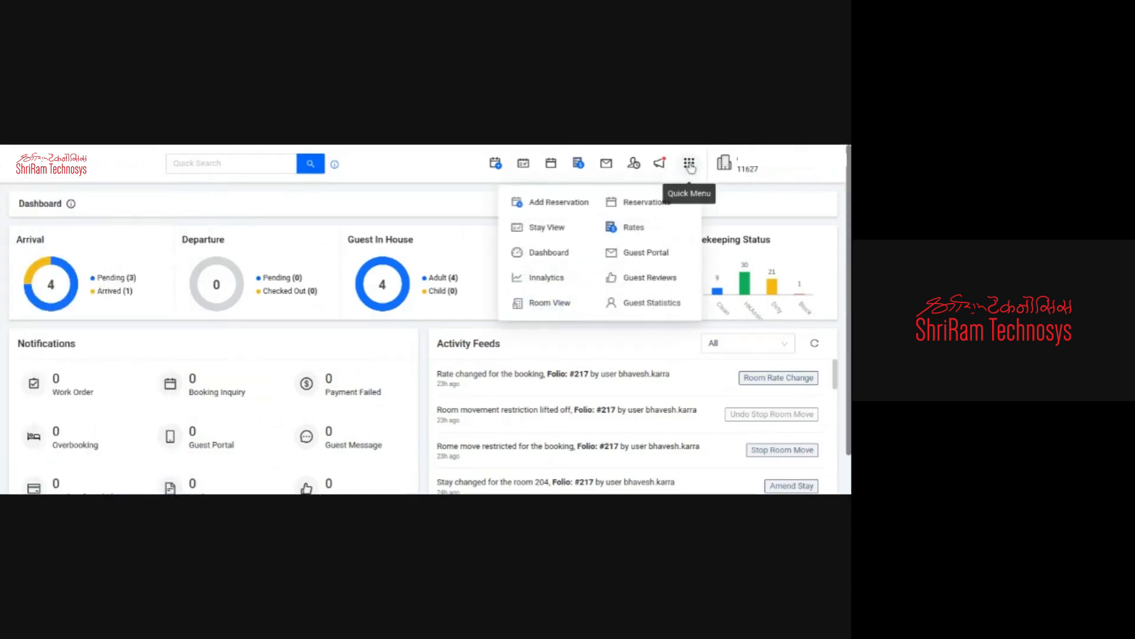
{"action": "left_click", "coordinate": [534, 230]}
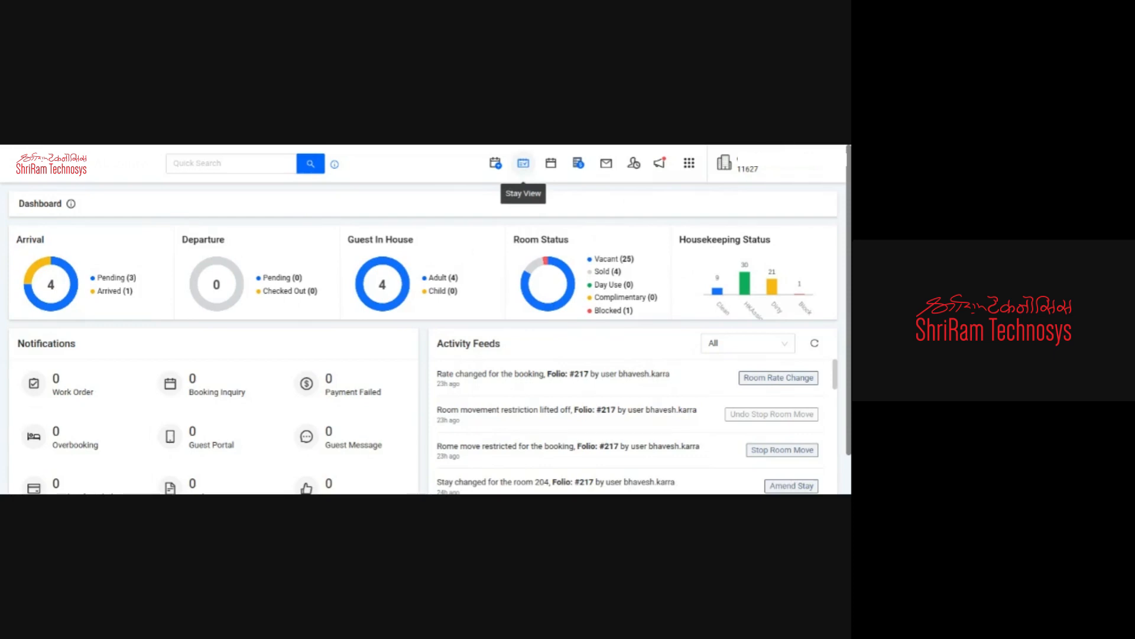
Step: Open the Stay View calendar and scroll through bookings for Deluxe, Super Deluxe and Family rooms
{"action": "left_click", "coordinate": [523, 163]}
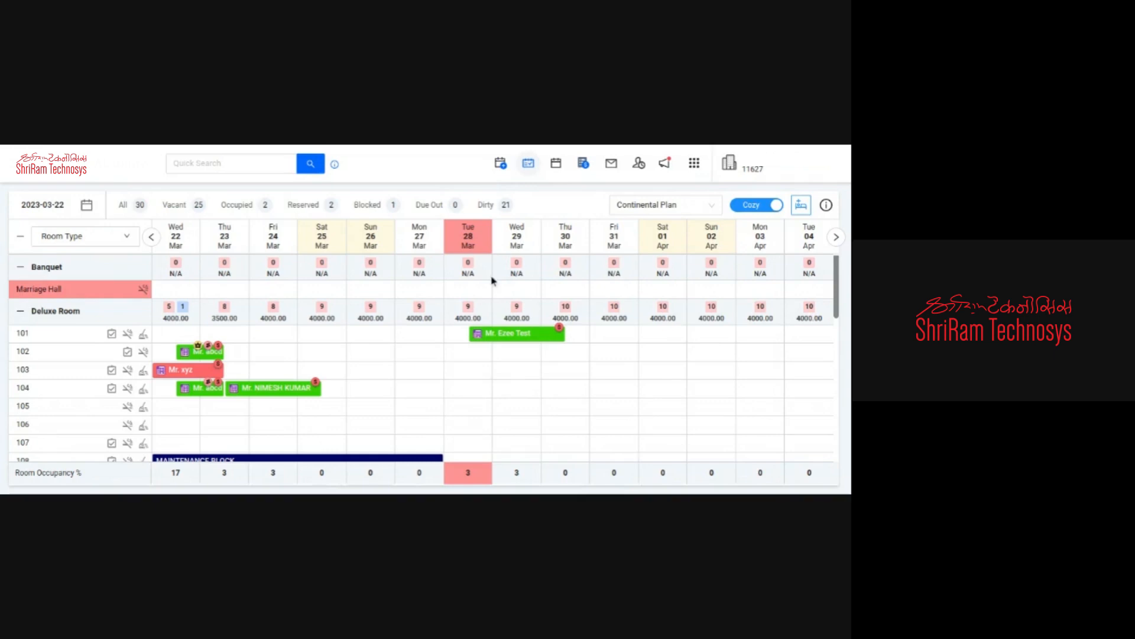
{"action": "scroll", "coordinate": [430, 276], "scroll_direction": "down", "scroll_amount": 2}
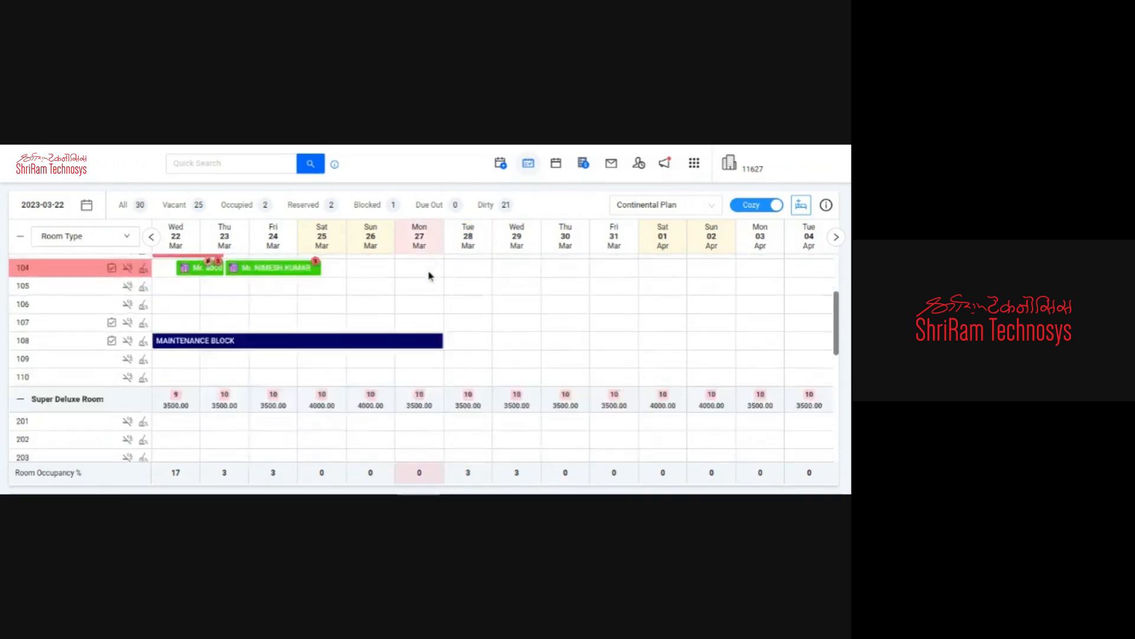
{"action": "scroll", "coordinate": [430, 276], "scroll_direction": "down", "scroll_amount": 2}
{"action": "scroll", "coordinate": [430, 276], "scroll_direction": "up", "scroll_amount": 5}
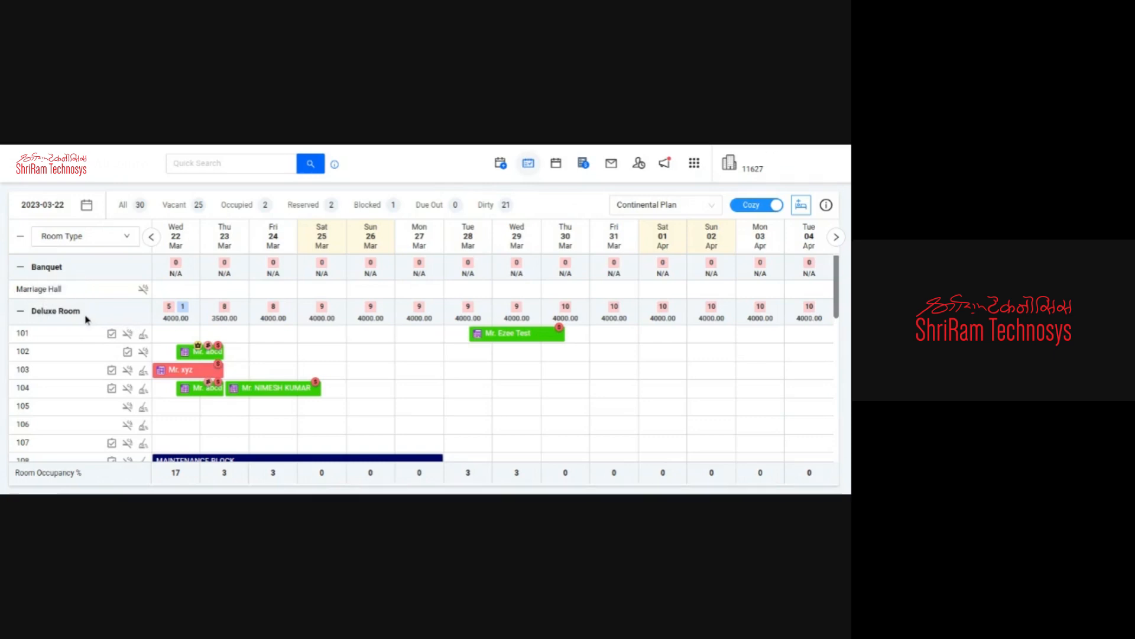
{"action": "scroll", "coordinate": [86, 320], "scroll_direction": "down", "scroll_amount": 4}
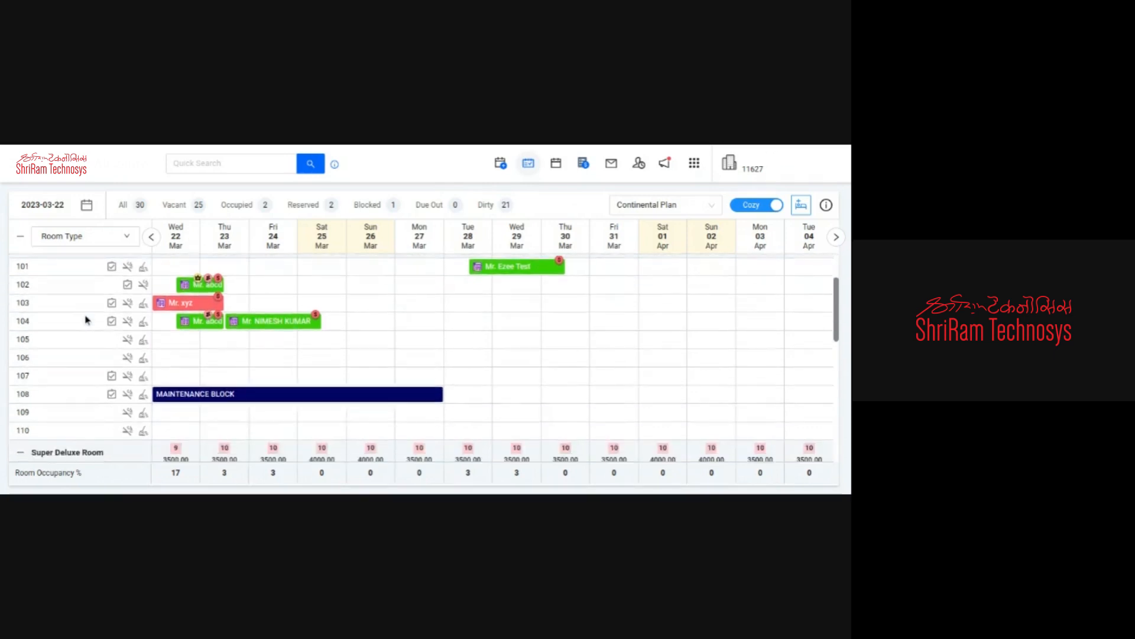
{"action": "scroll", "coordinate": [68, 304], "scroll_direction": "up", "scroll_amount": 4}
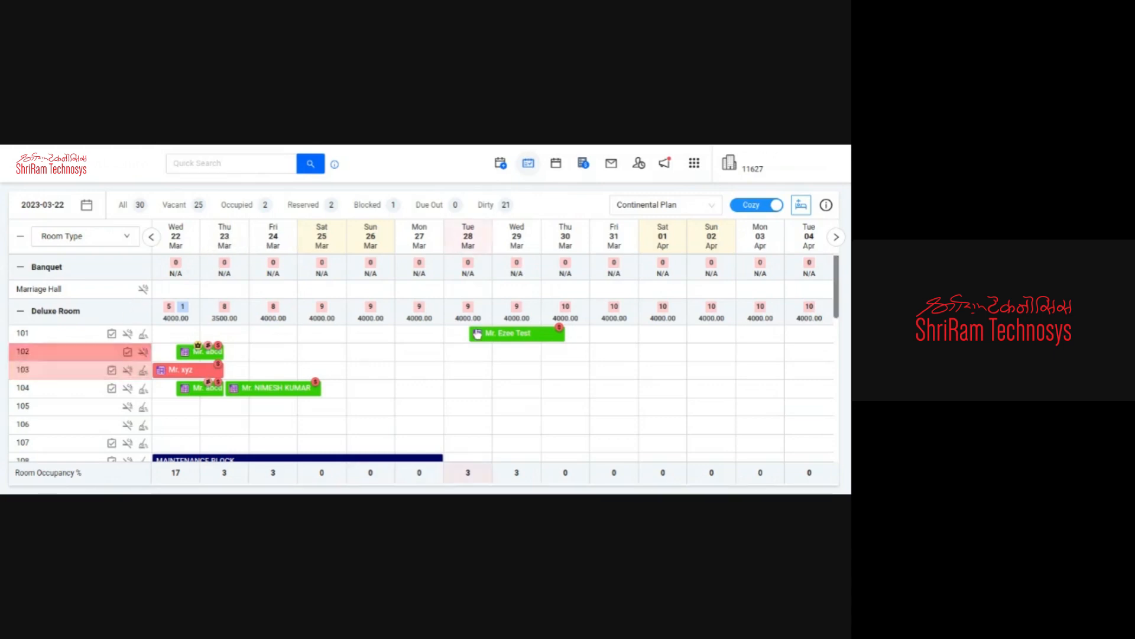
{"action": "scroll", "coordinate": [545, 332], "scroll_direction": "down", "scroll_amount": 5}
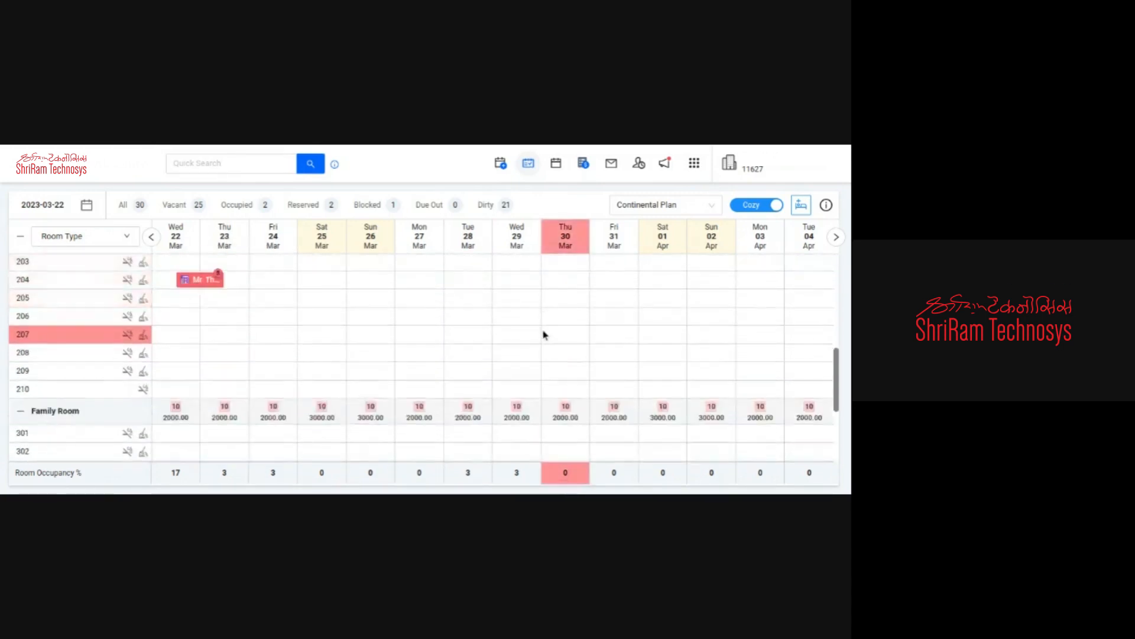
{"action": "scroll", "coordinate": [543, 333], "scroll_direction": "up", "scroll_amount": 6}
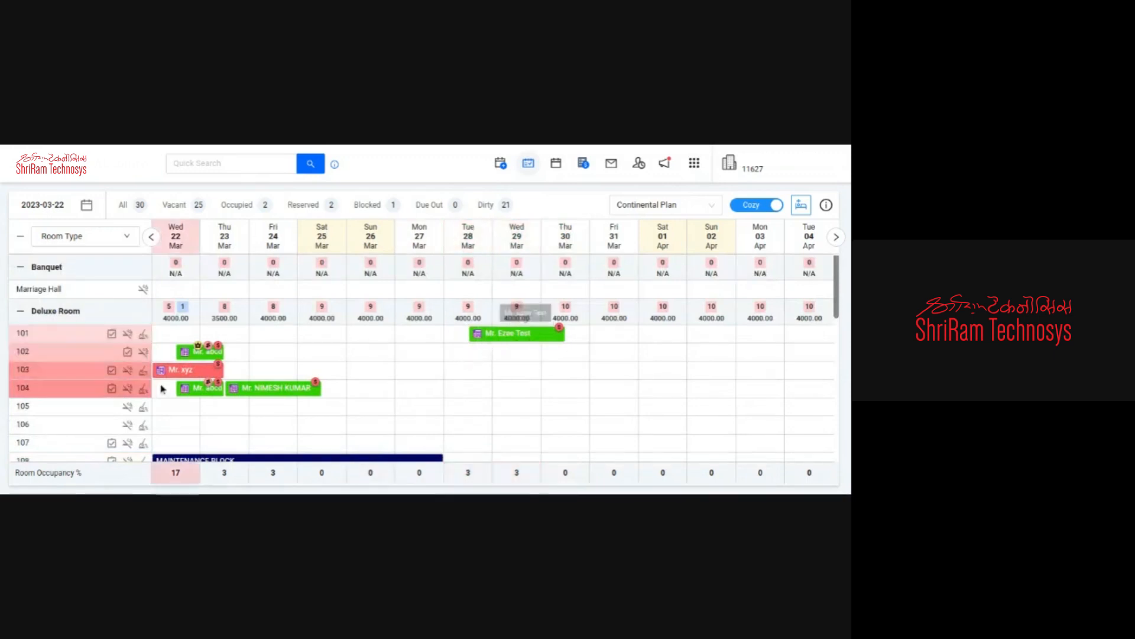
{"action": "scroll", "coordinate": [348, 375], "scroll_direction": "down", "scroll_amount": 10}
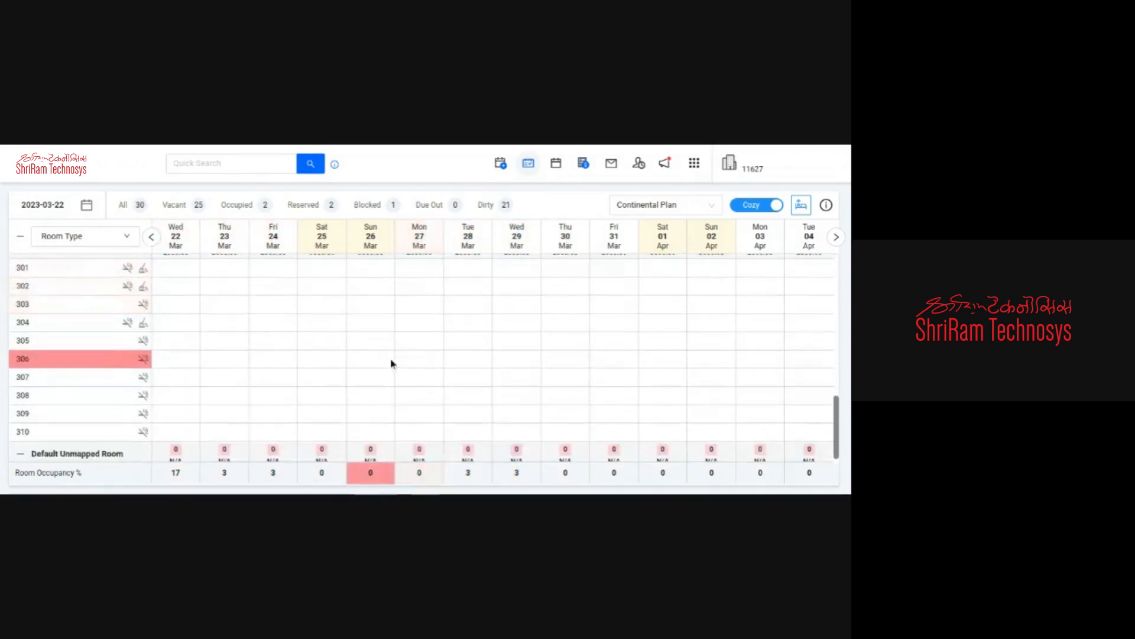
{"action": "scroll", "coordinate": [382, 363], "scroll_direction": "up", "scroll_amount": 8}
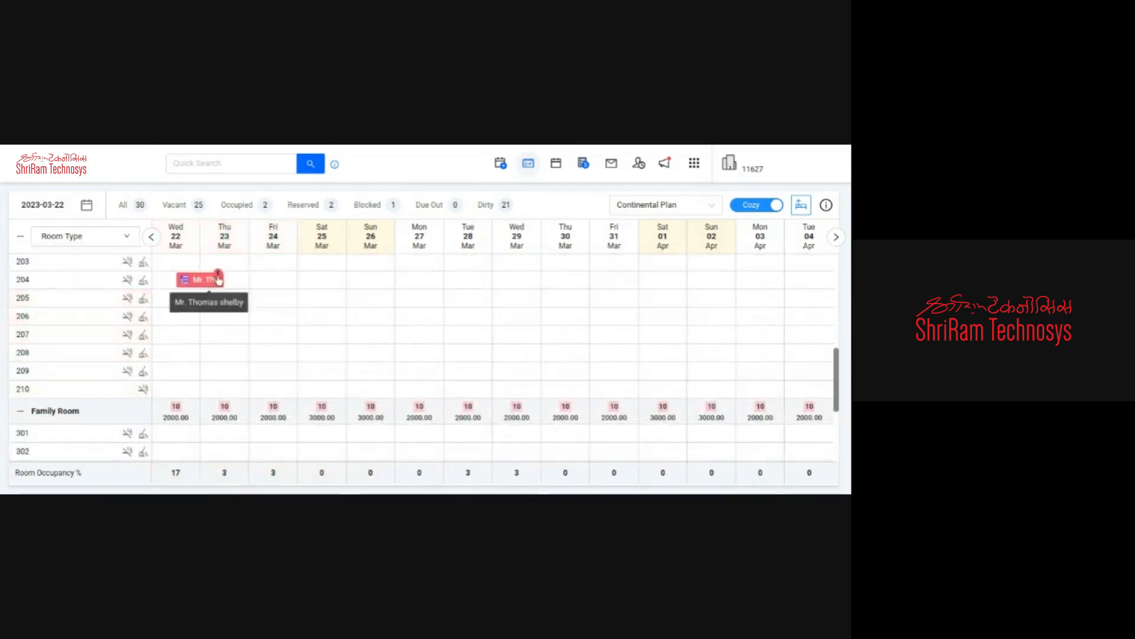
{"action": "scroll", "coordinate": [367, 320], "scroll_direction": "up", "scroll_amount": 3}
{"action": "scroll", "coordinate": [395, 332], "scroll_direction": "up", "scroll_amount": 4}
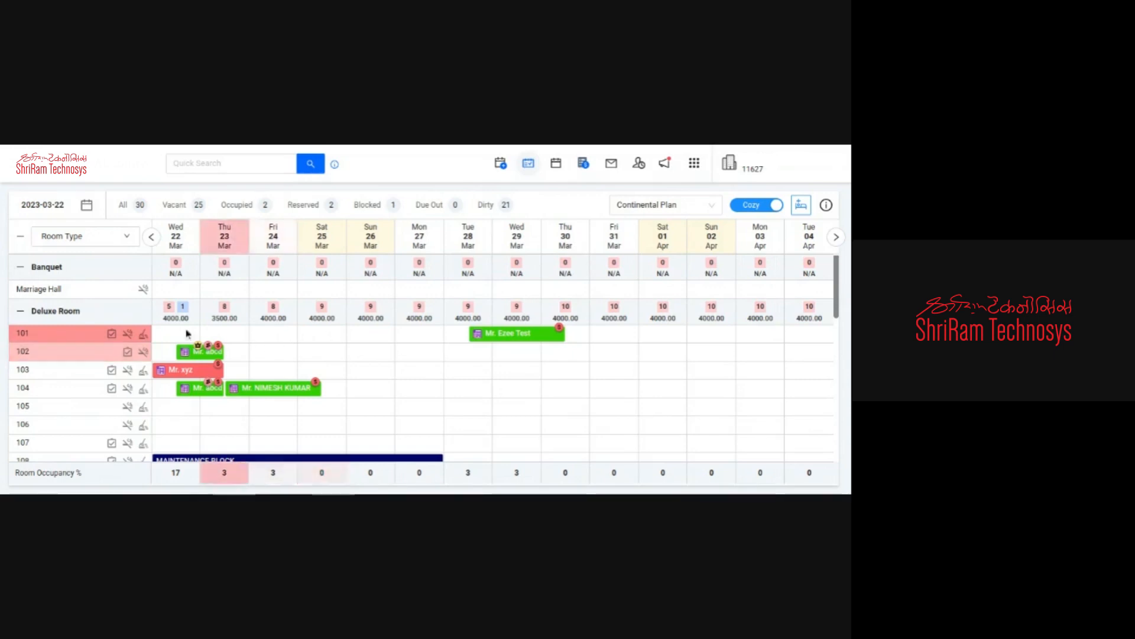
{"action": "scroll", "coordinate": [406, 359], "scroll_direction": "down", "scroll_amount": 5}
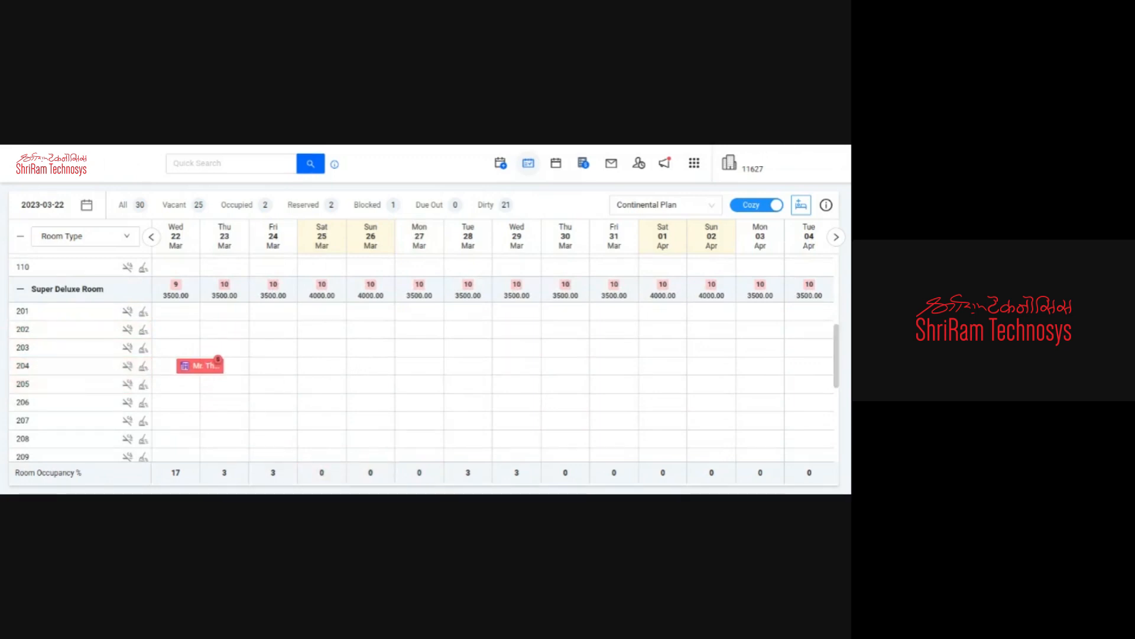
{"action": "scroll", "coordinate": [91, 453], "scroll_direction": "up", "scroll_amount": 3}
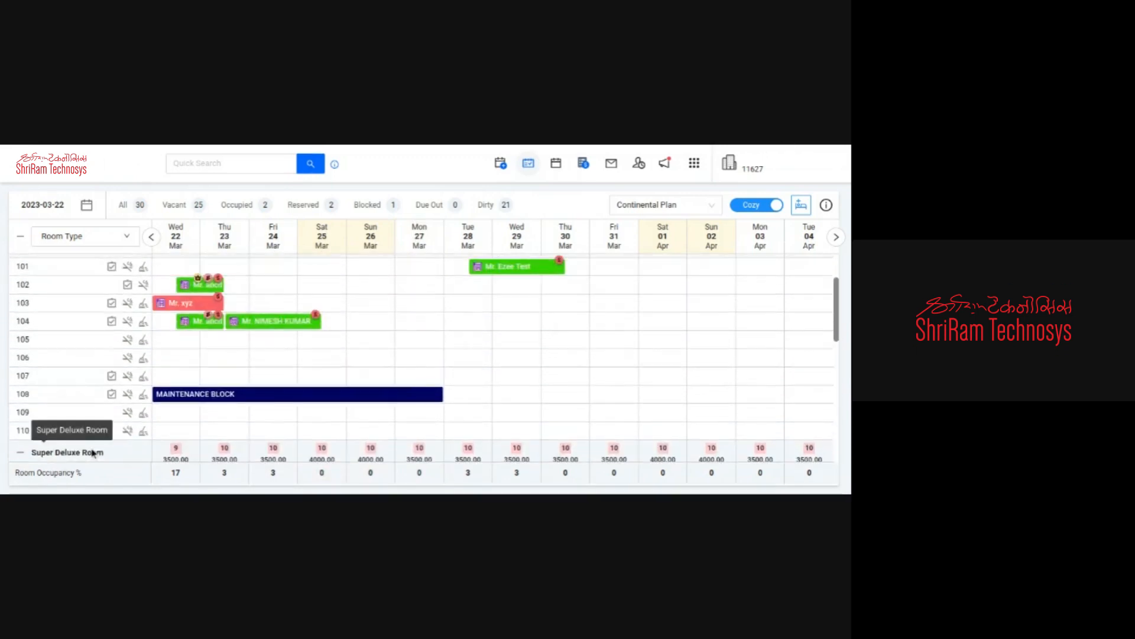
{"action": "scroll", "coordinate": [92, 453], "scroll_direction": "up", "scroll_amount": 2}
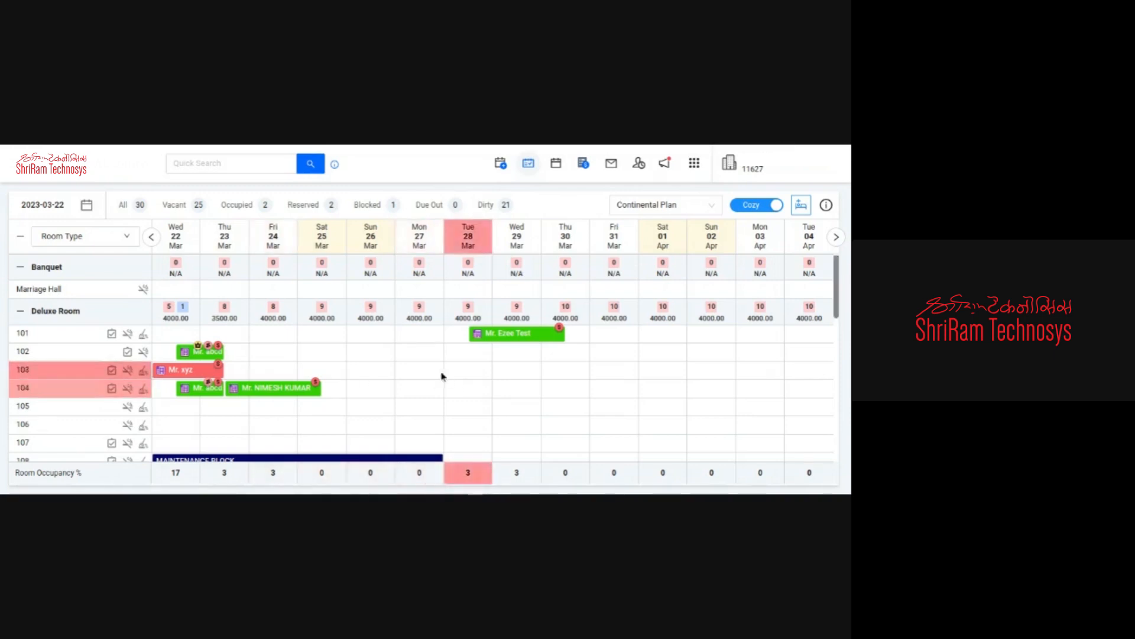
Step: Show the booking status key and point out Confirmed, Arrived, Due Out and Checked Out
{"action": "left_click", "coordinate": [827, 207]}
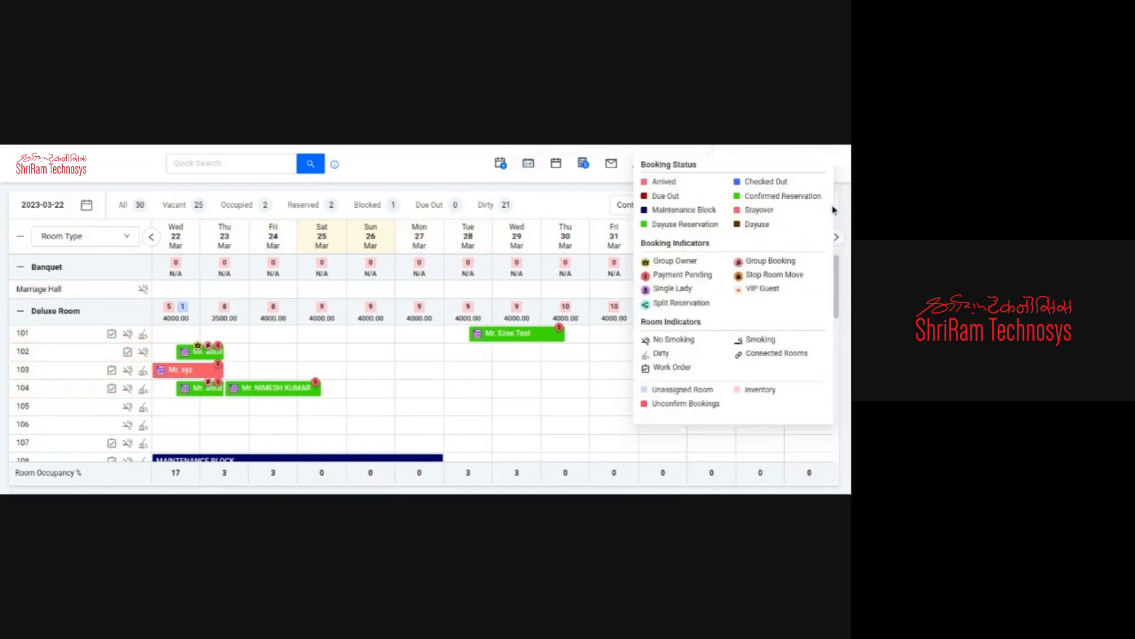
{"action": "left_click_drag", "start_coordinate": [824, 196], "coordinate": [737, 196]}
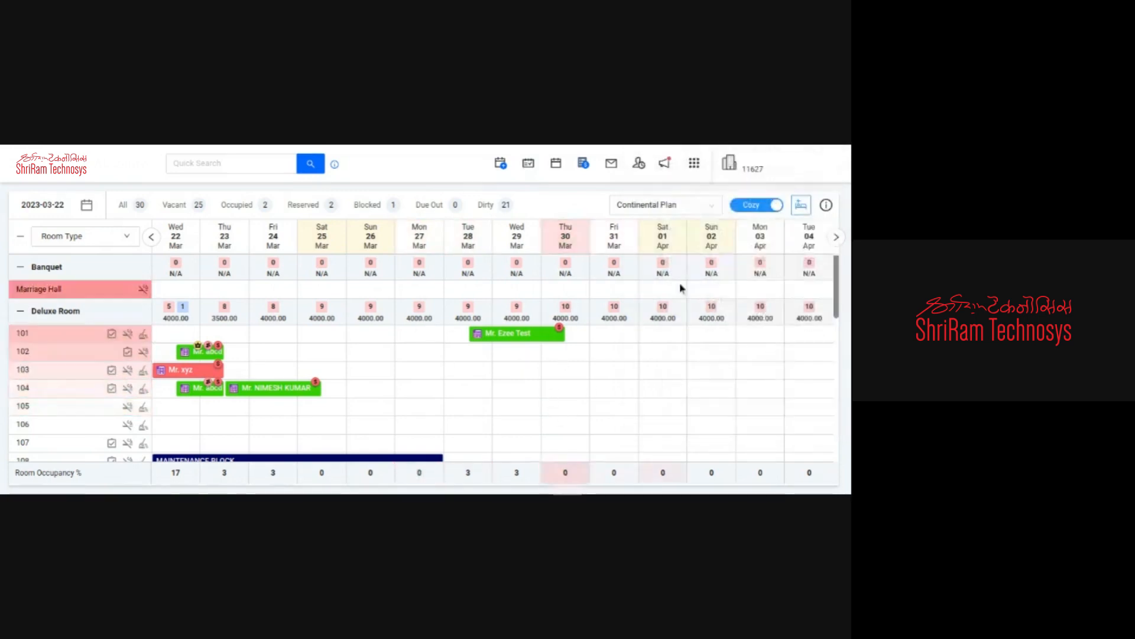
{"action": "left_click", "coordinate": [828, 204]}
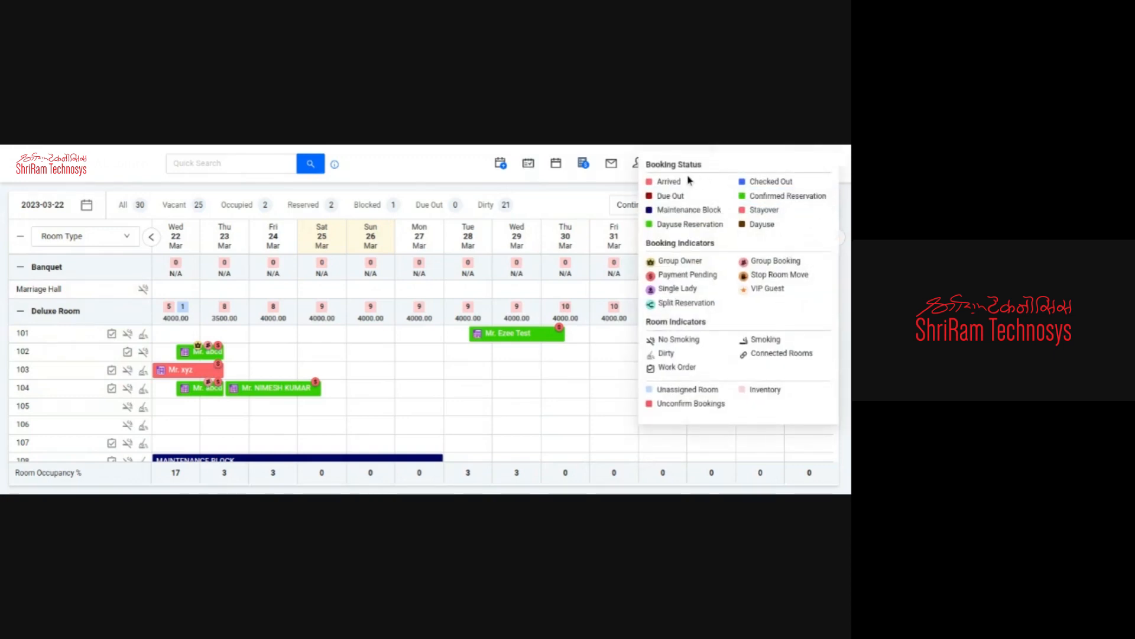
{"action": "left_click_drag", "start_coordinate": [656, 181], "coordinate": [684, 185]}
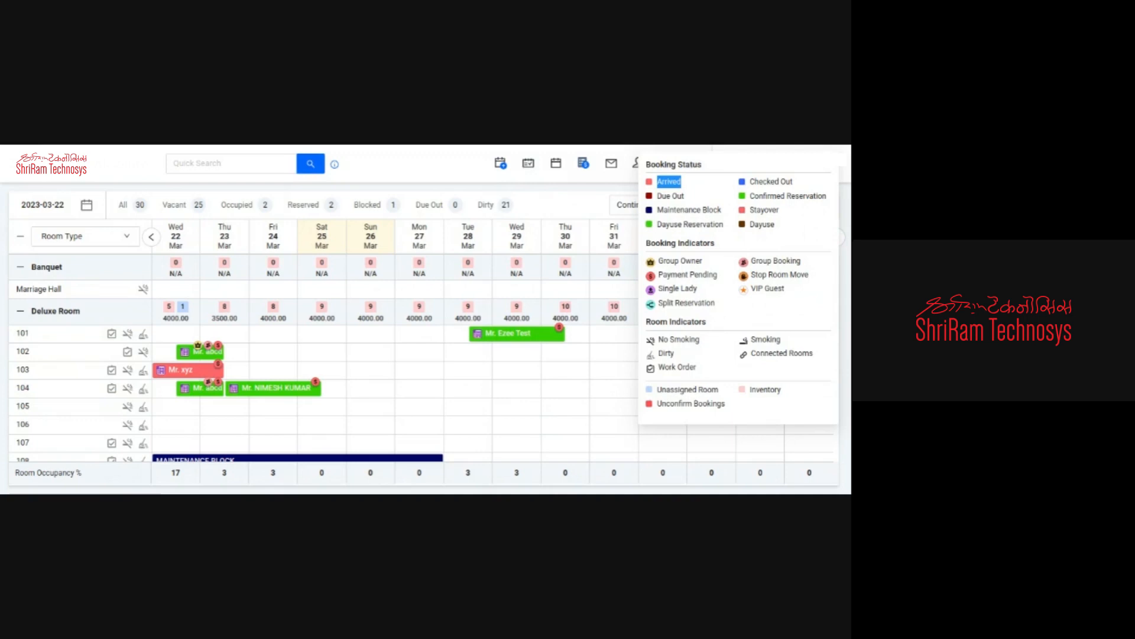
{"action": "left_click", "coordinate": [752, 181]}
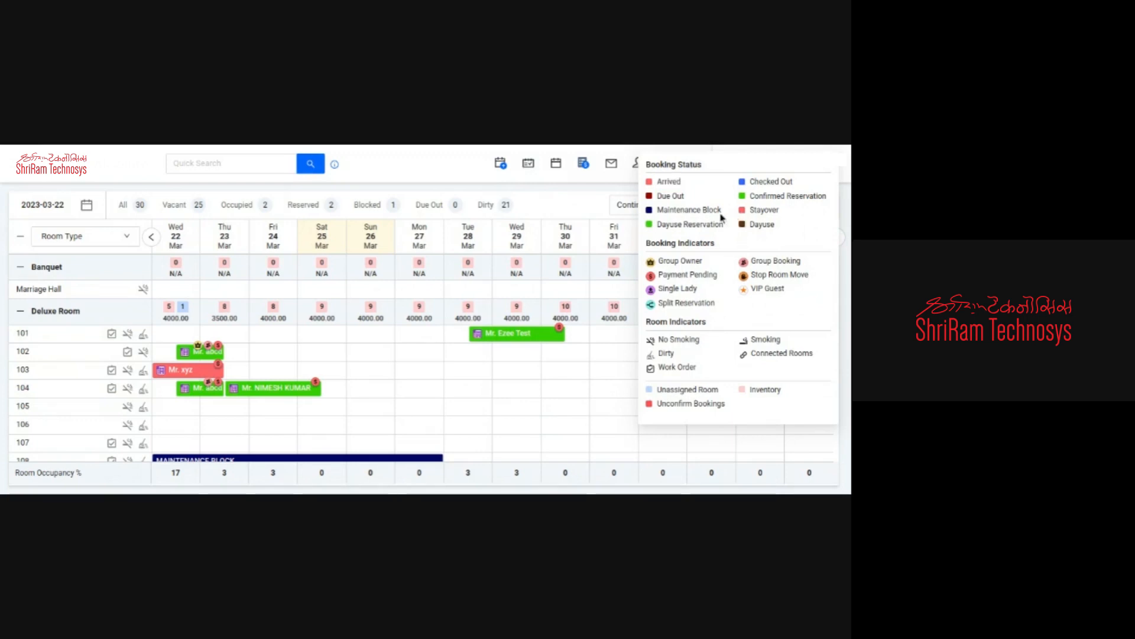
{"action": "left_click_drag", "start_coordinate": [748, 182], "coordinate": [793, 189]}
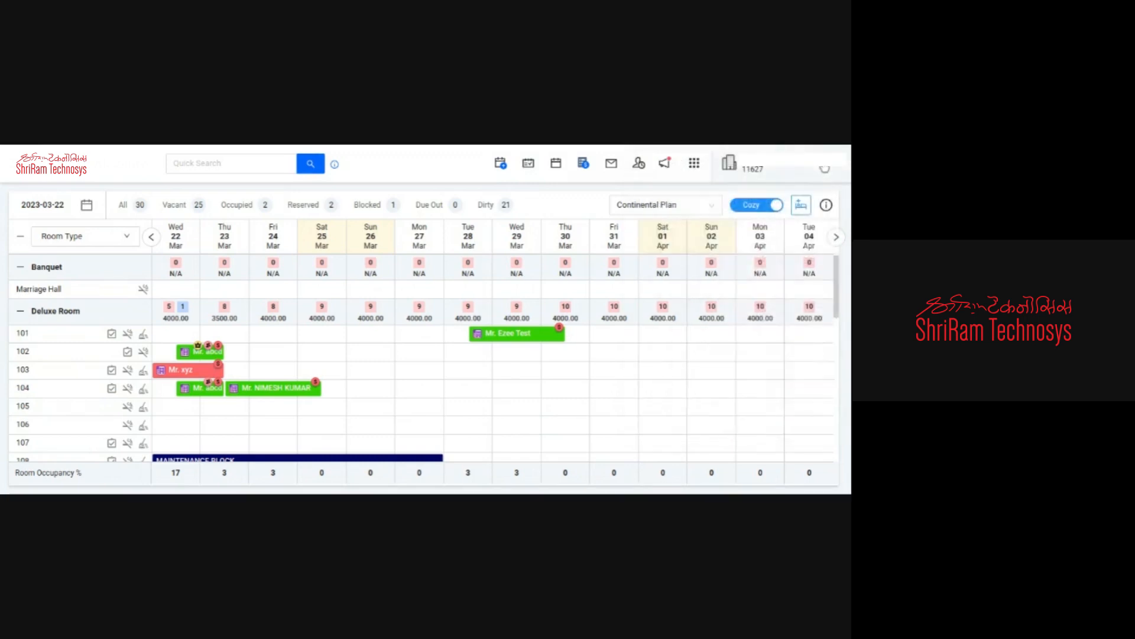
Step: Point out the Booking Indicators and Room Indicators sections of the key
{"action": "left_click", "coordinate": [769, 169]}
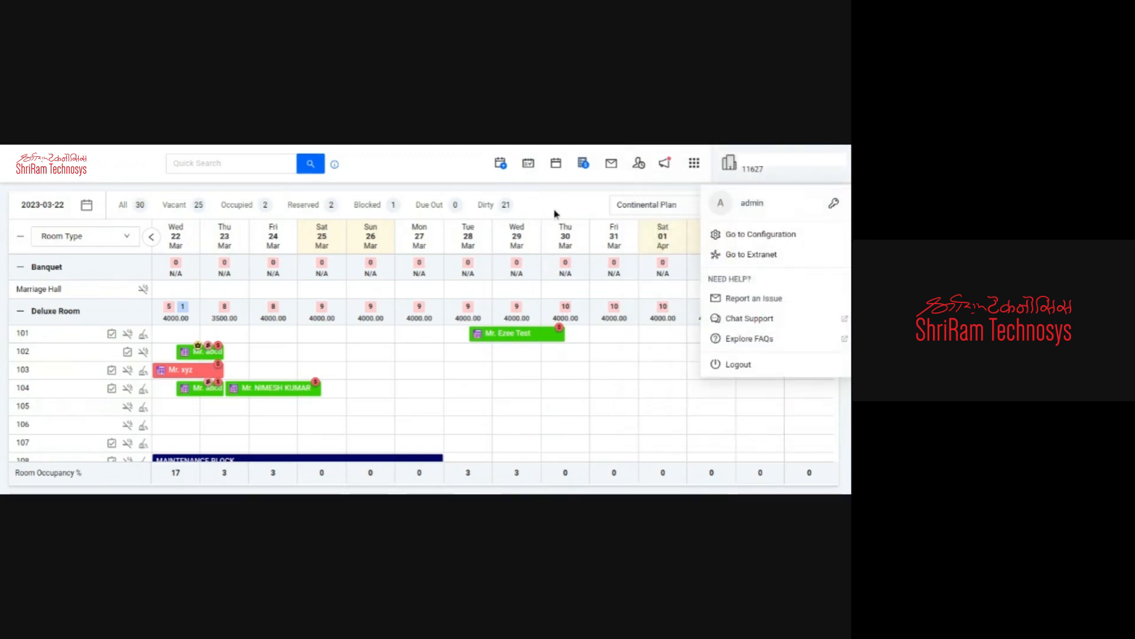
{"action": "mouse_move", "coordinate": [826, 208]}
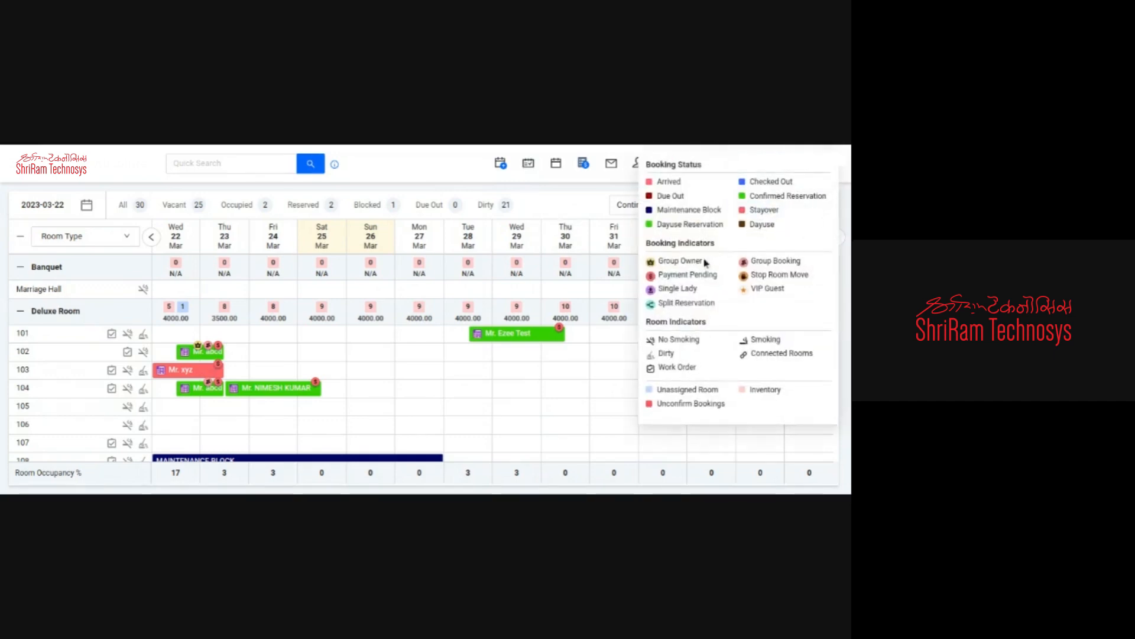
{"action": "left_click_drag", "start_coordinate": [647, 243], "coordinate": [705, 247]}
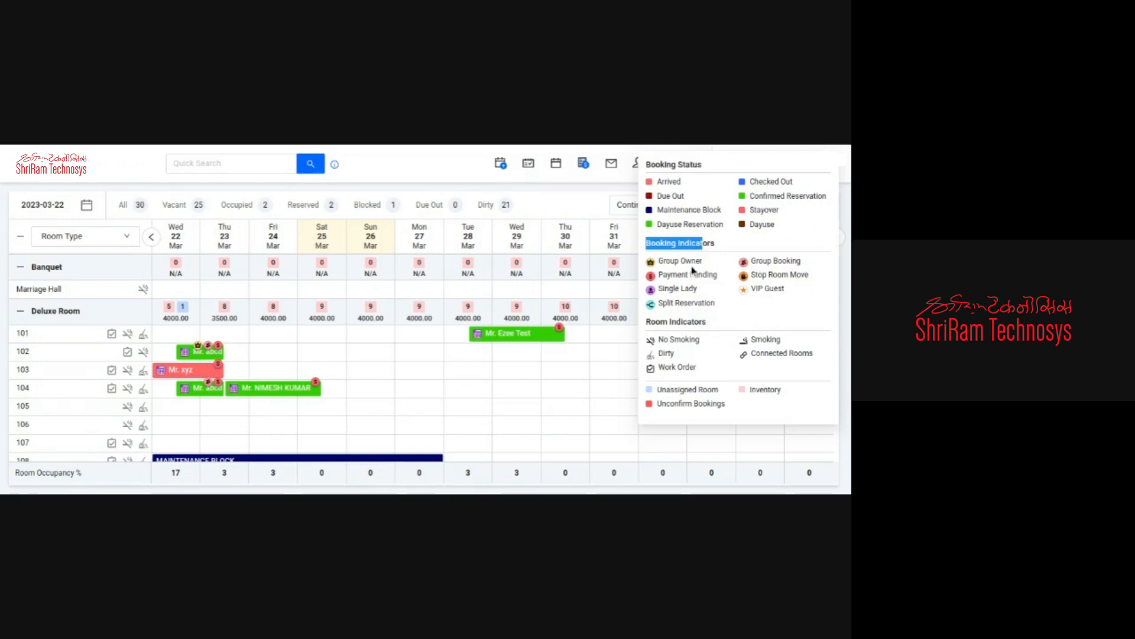
{"action": "left_click", "coordinate": [720, 246]}
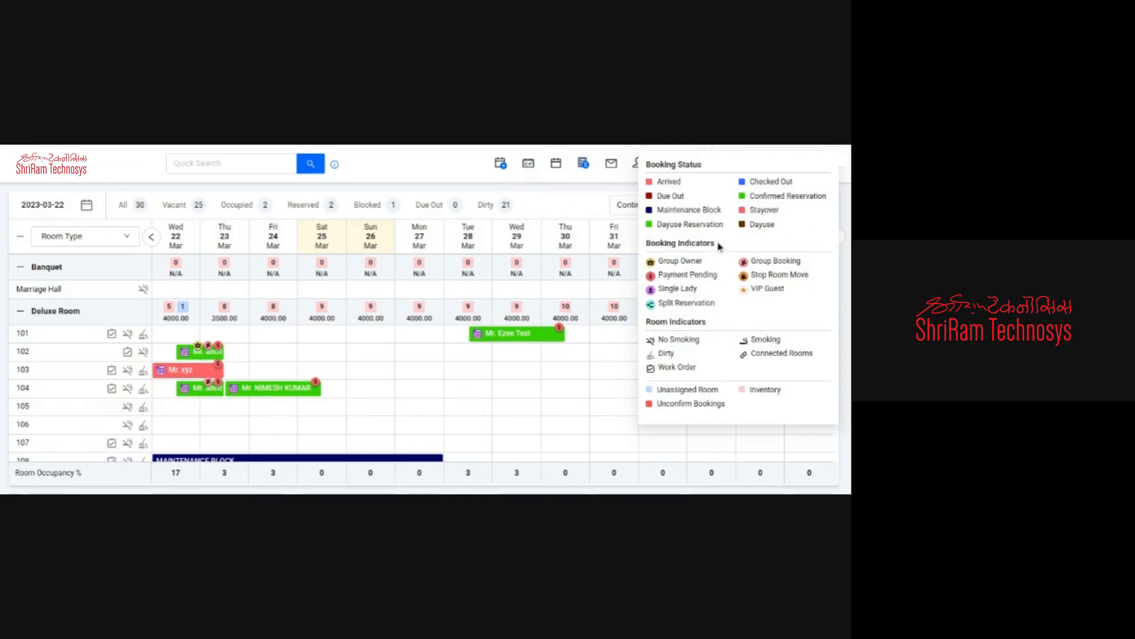
{"action": "left_click_drag", "start_coordinate": [723, 324], "coordinate": [644, 322]}
{"action": "left_click_drag", "start_coordinate": [715, 244], "coordinate": [662, 244]}
{"action": "left_click", "coordinate": [732, 329]}
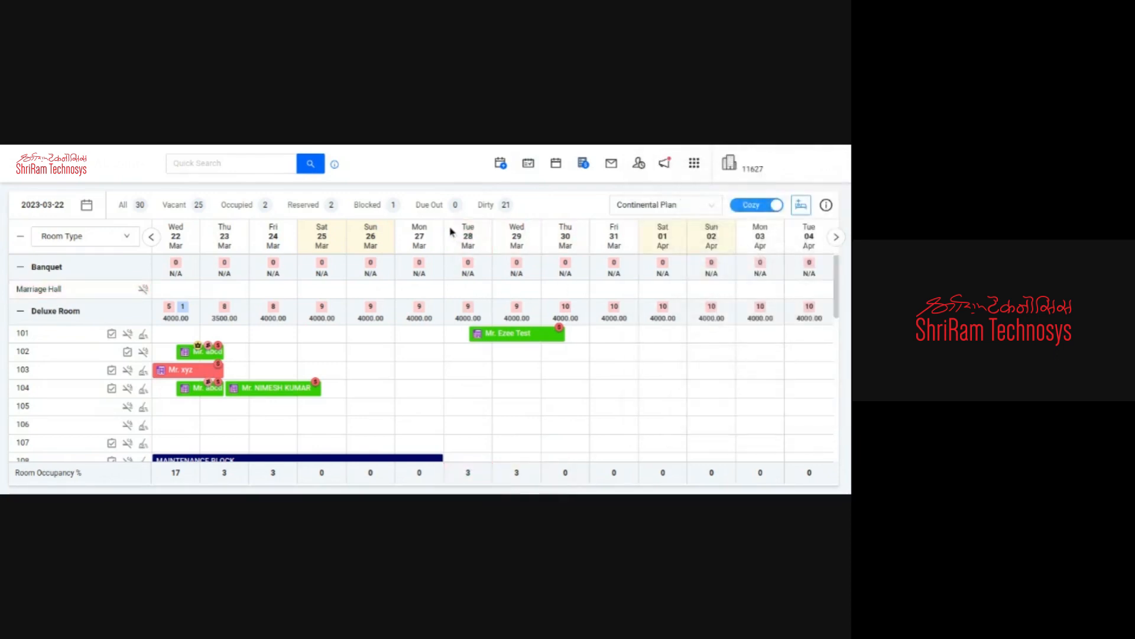
Step: Scroll the room calendar down and back to the top, reviewing room 108's 22–27 March maintenance block
{"action": "scroll", "coordinate": [402, 310], "scroll_direction": "down", "scroll_amount": 5}
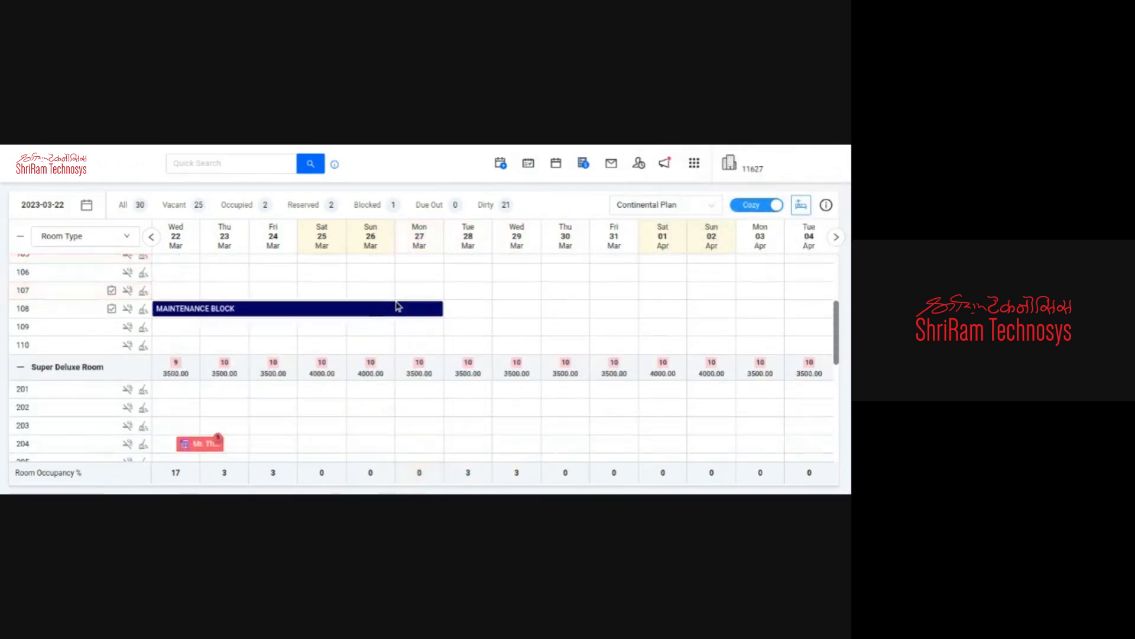
{"action": "scroll", "coordinate": [394, 310], "scroll_direction": "up", "scroll_amount": 5}
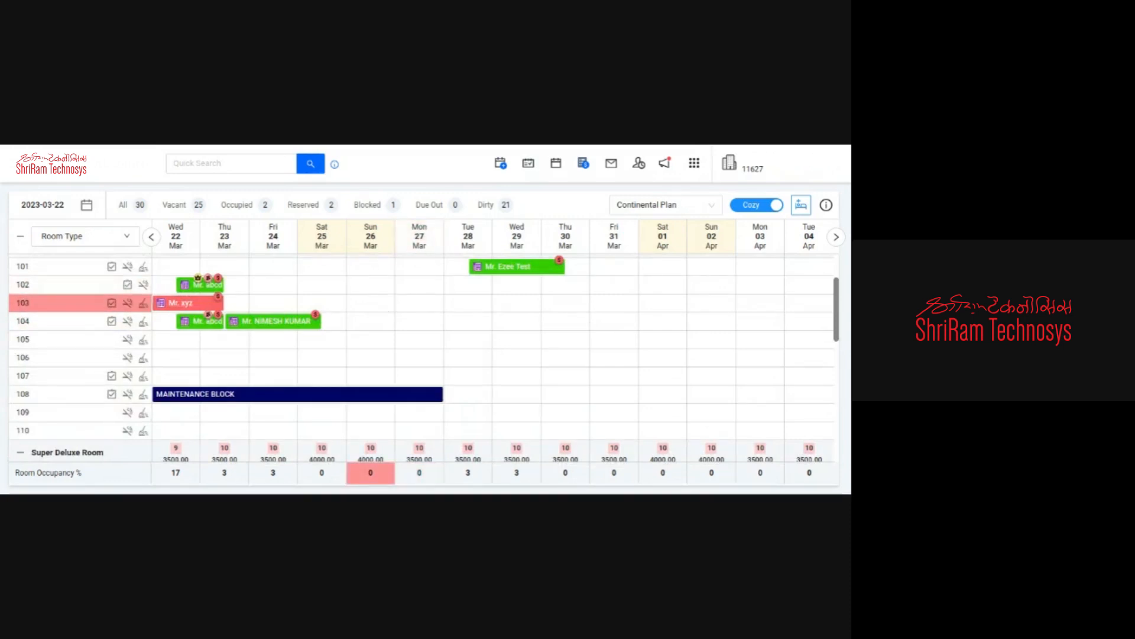
{"action": "scroll", "coordinate": [387, 298], "scroll_direction": "down", "scroll_amount": 3}
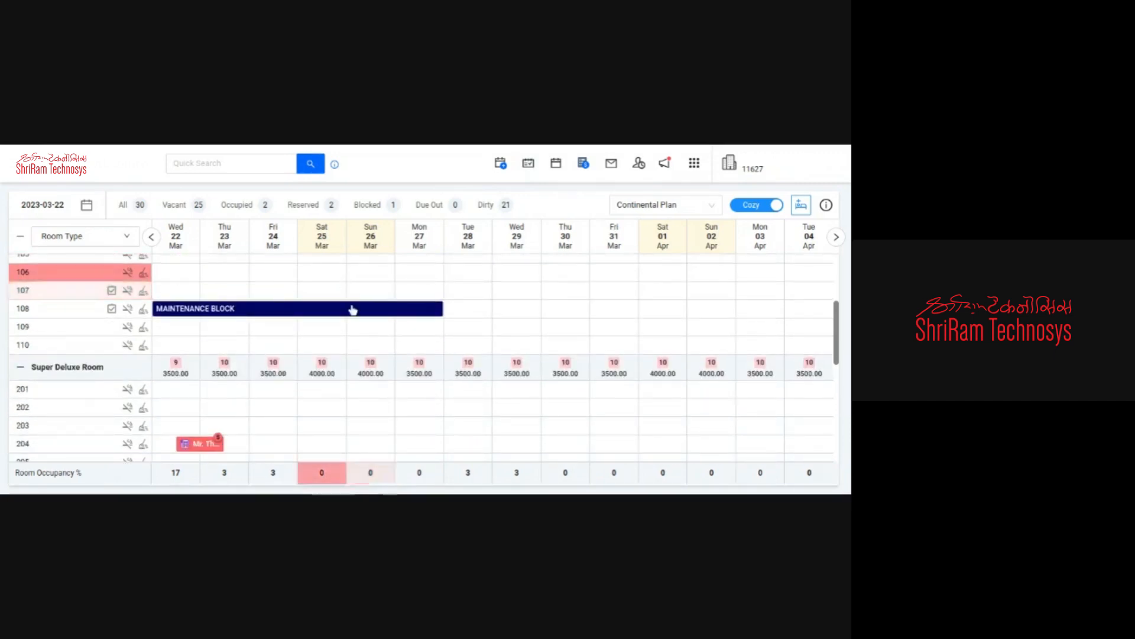
{"action": "scroll", "coordinate": [349, 309], "scroll_direction": "up", "scroll_amount": 3}
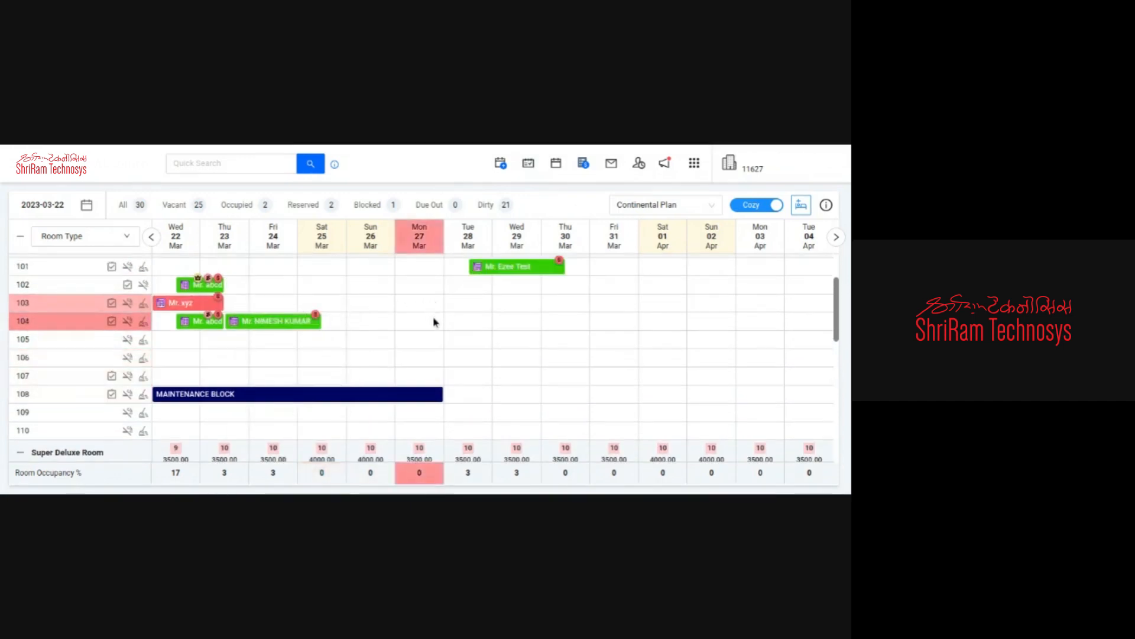
{"action": "scroll", "coordinate": [433, 319], "scroll_direction": "up", "scroll_amount": 2}
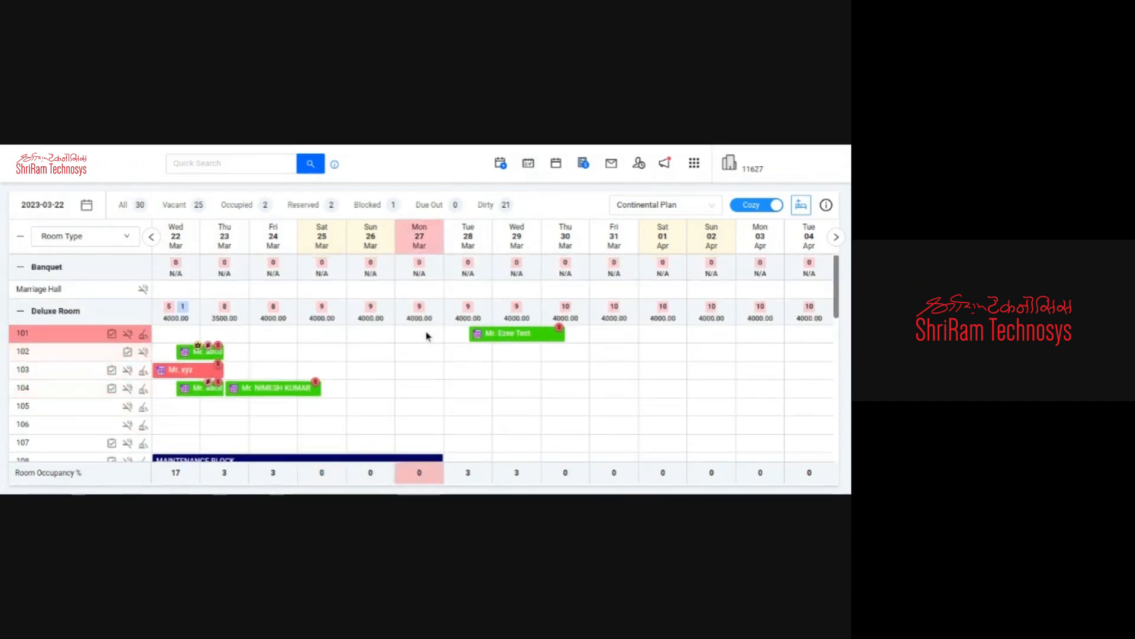
Step: Open a Quick Reservation form, then close it empty and unsaved to return to the stay calendar
{"action": "left_click", "coordinate": [501, 165]}
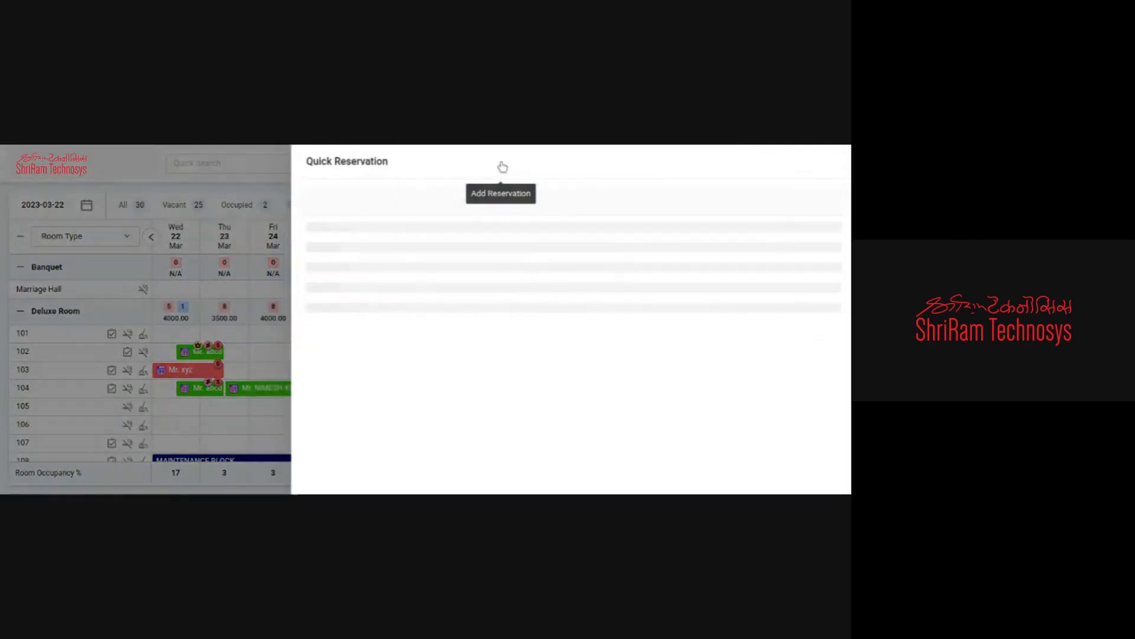
{"action": "left_click_drag", "start_coordinate": [379, 173], "coordinate": [297, 171]}
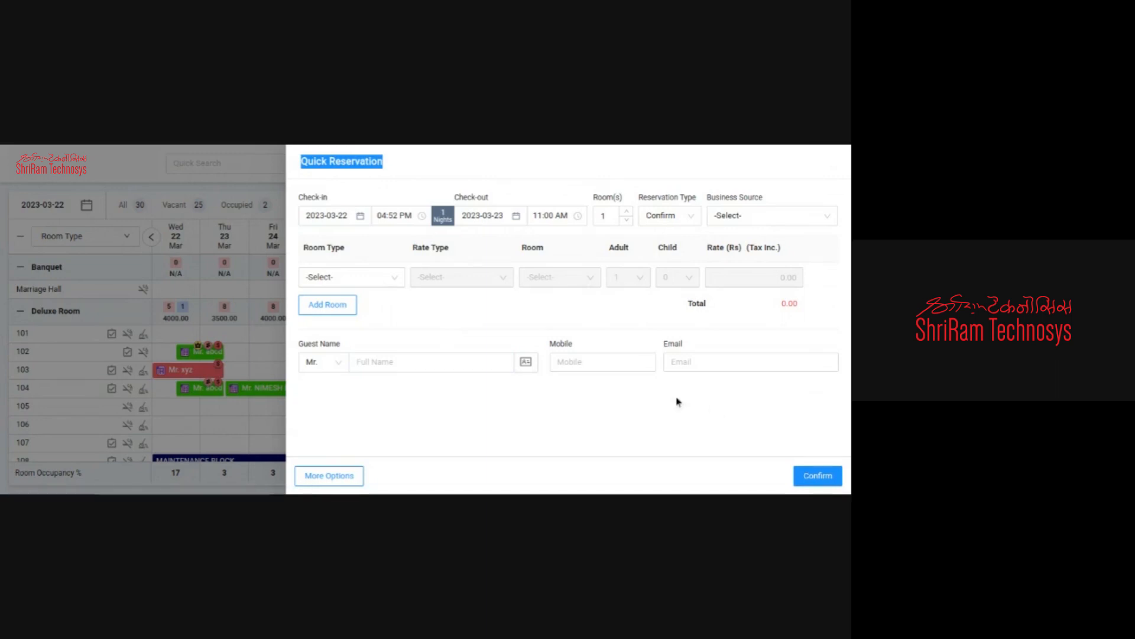
{"action": "left_click", "coordinate": [840, 176]}
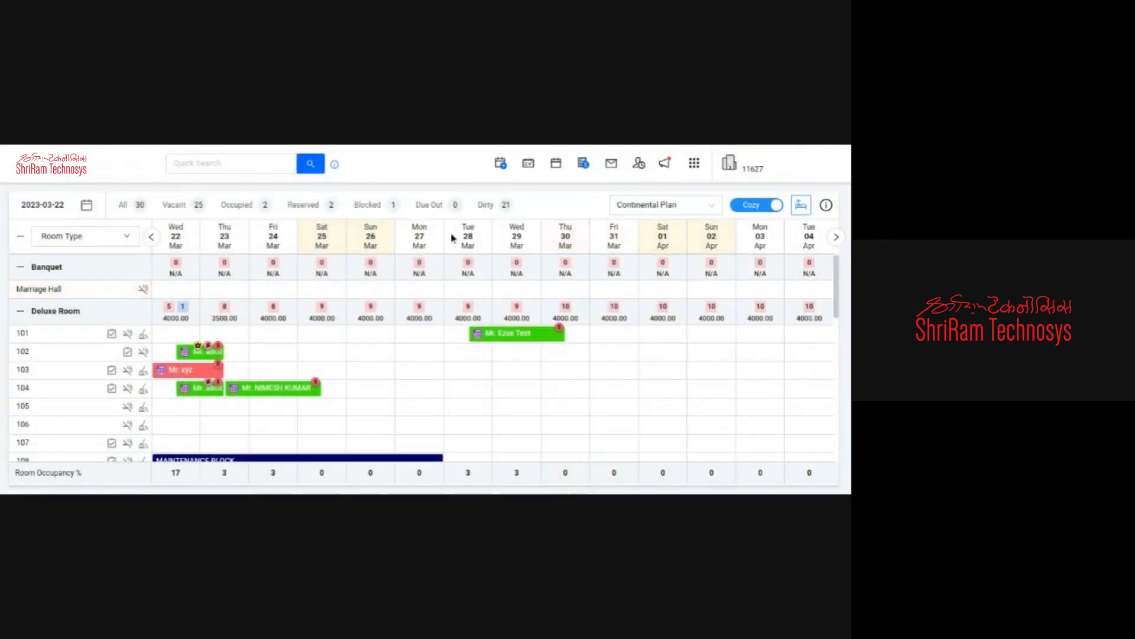
Step: Scroll to the Family Room rows and mark a two-night stay for room 305 from 22 March
{"action": "scroll", "coordinate": [403, 254], "scroll_direction": "down", "scroll_amount": 1}
{"action": "scroll", "coordinate": [331, 284], "scroll_direction": "down", "scroll_amount": 2}
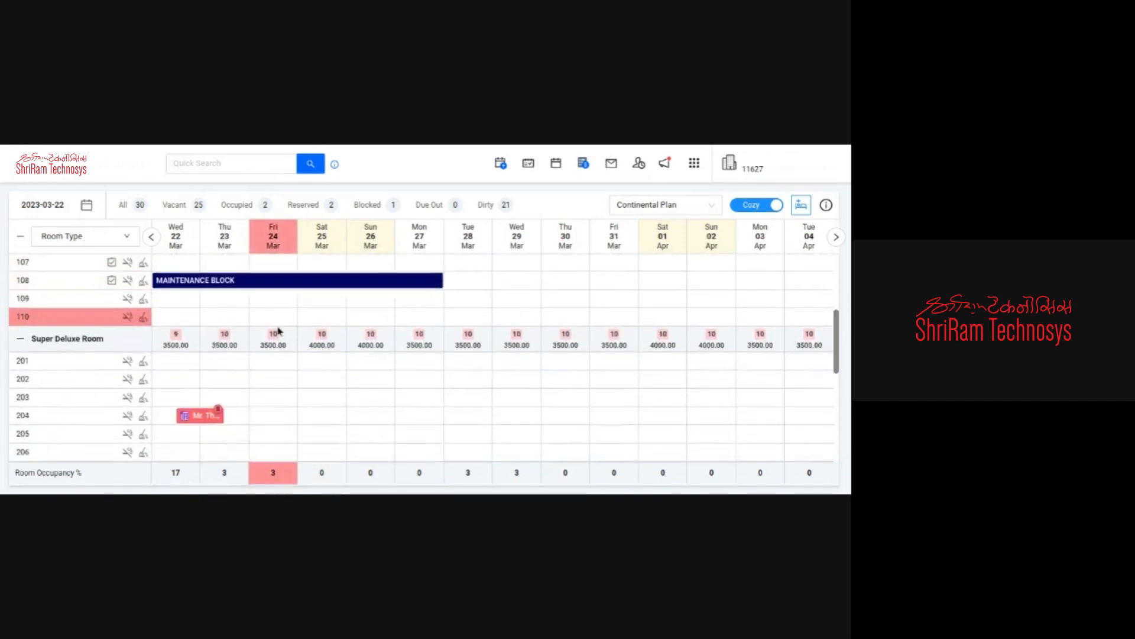
{"action": "scroll", "coordinate": [278, 331], "scroll_direction": "down", "scroll_amount": 5}
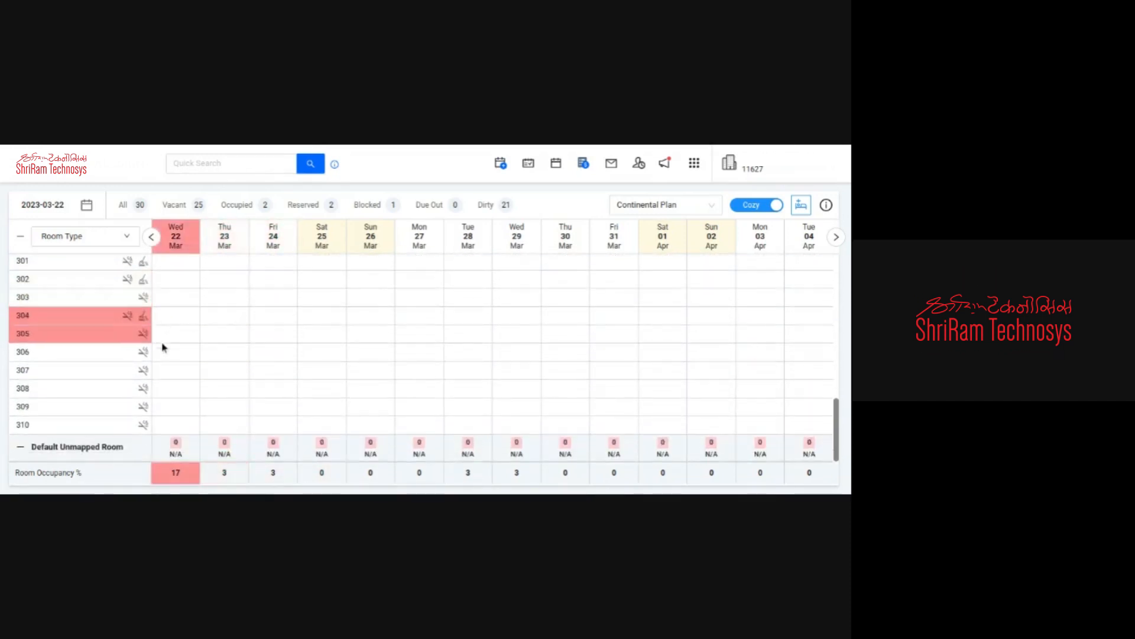
{"action": "scroll", "coordinate": [179, 334], "scroll_direction": "up", "scroll_amount": 3}
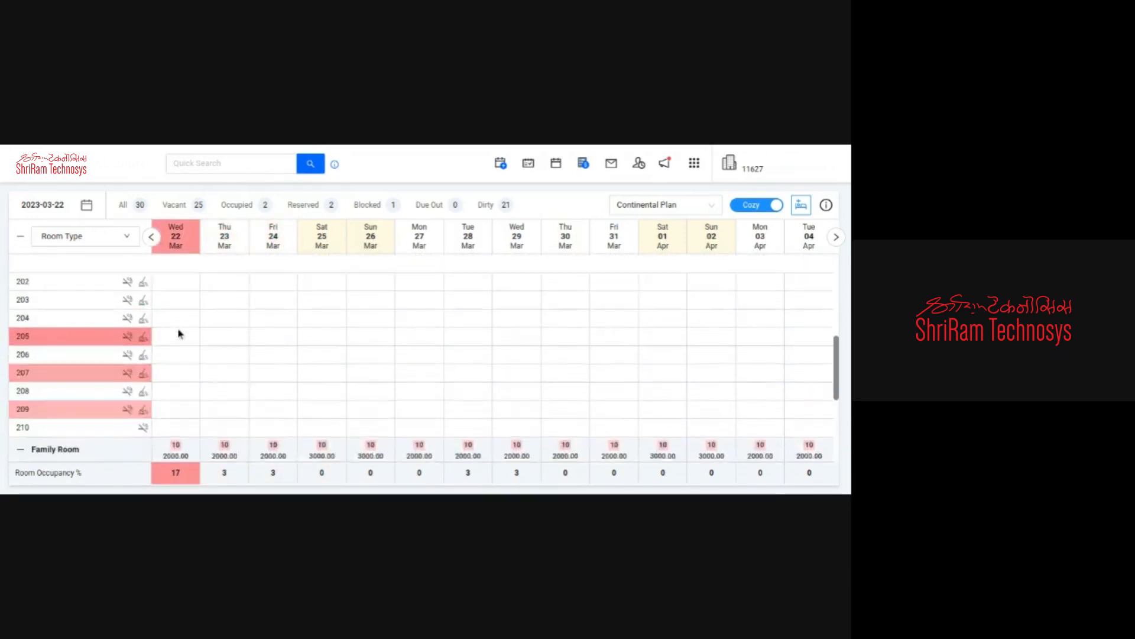
{"action": "scroll", "coordinate": [179, 335], "scroll_direction": "down", "scroll_amount": 3}
{"action": "scroll", "coordinate": [180, 334], "scroll_direction": "up", "scroll_amount": 2}
{"action": "scroll", "coordinate": [119, 327], "scroll_direction": "down", "scroll_amount": 3}
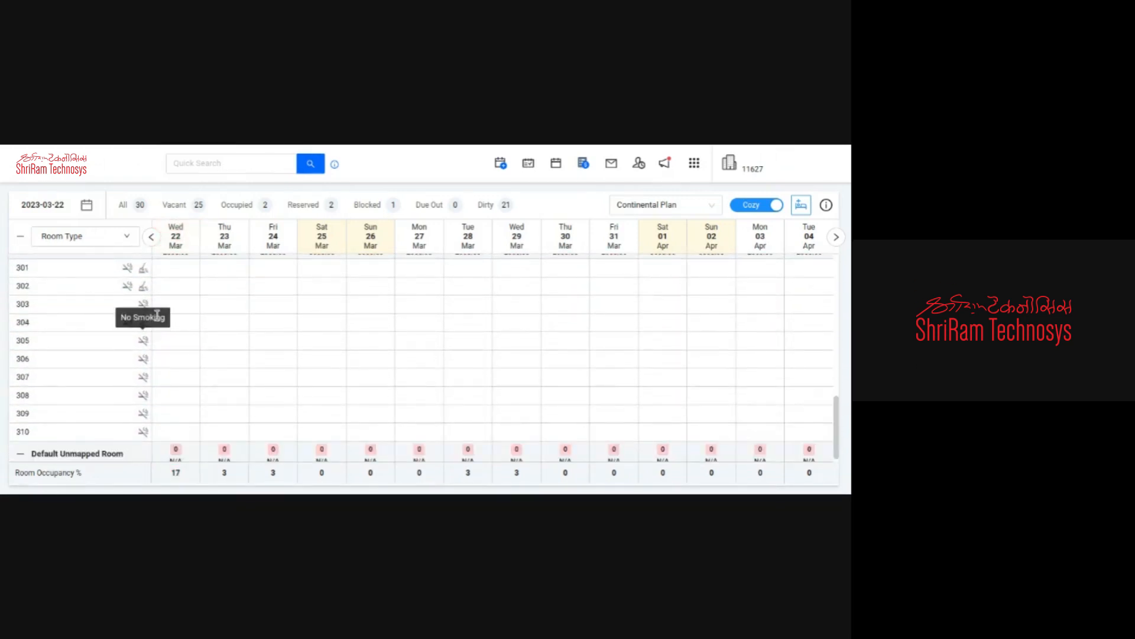
{"action": "scroll", "coordinate": [125, 309], "scroll_direction": "up", "scroll_amount": 3}
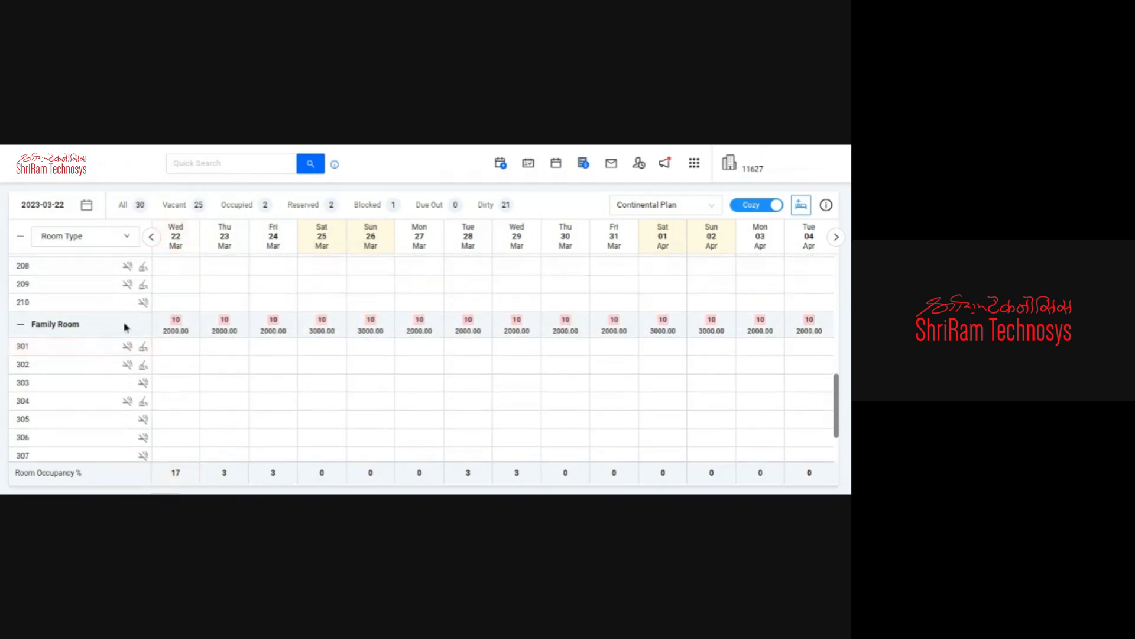
{"action": "scroll", "coordinate": [117, 331], "scroll_direction": "down", "scroll_amount": 3}
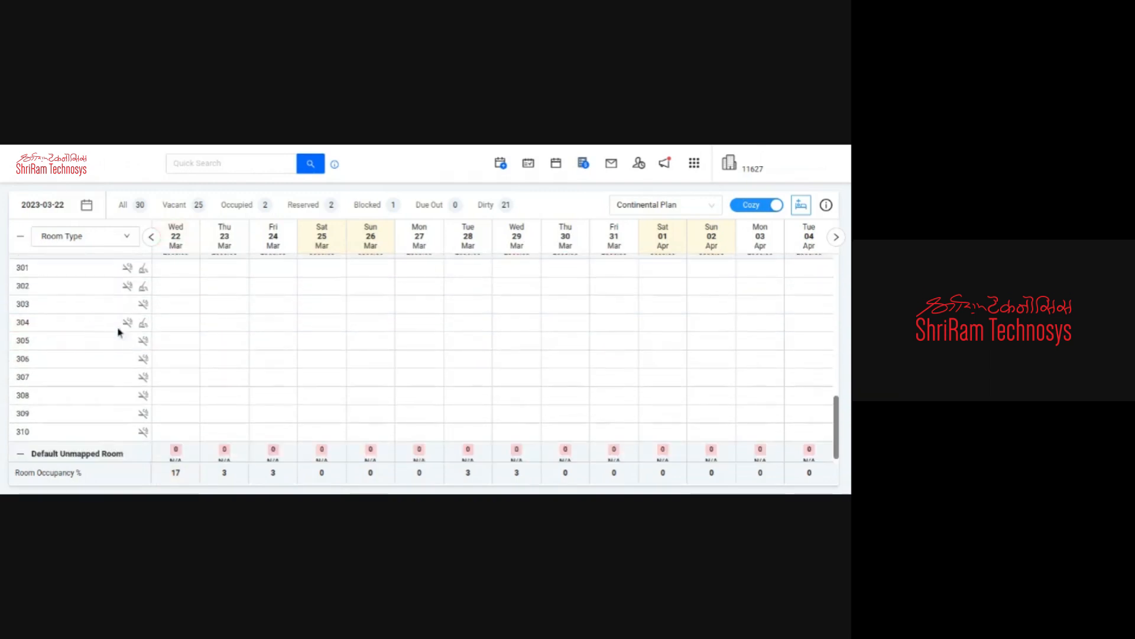
{"action": "left_click", "coordinate": [172, 346]}
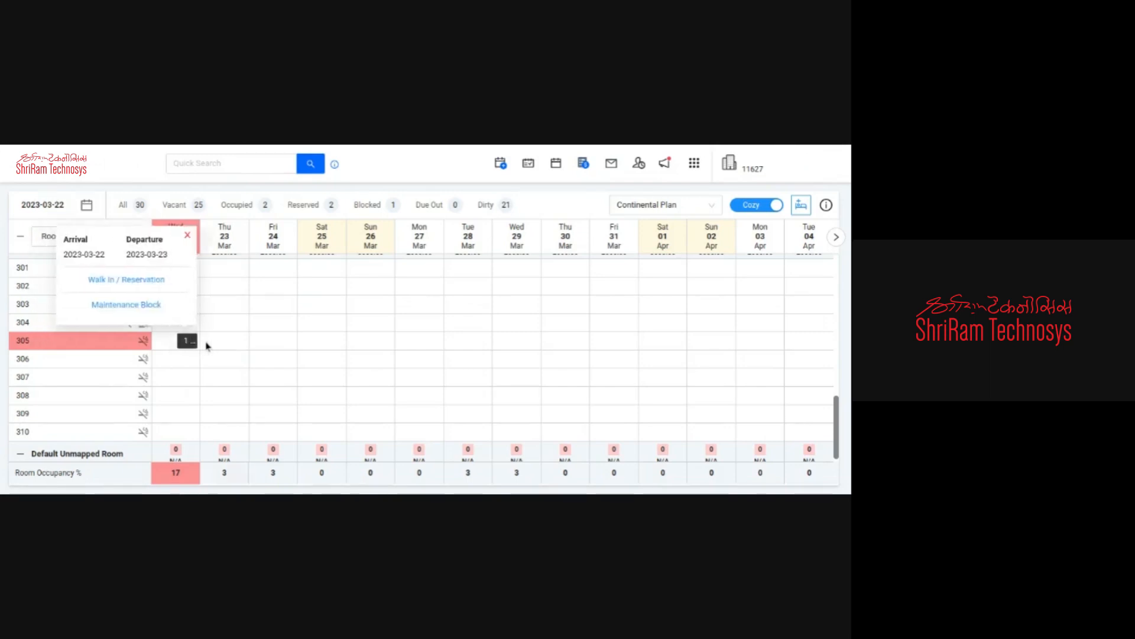
{"action": "left_click_drag", "start_coordinate": [231, 346], "coordinate": [276, 356]}
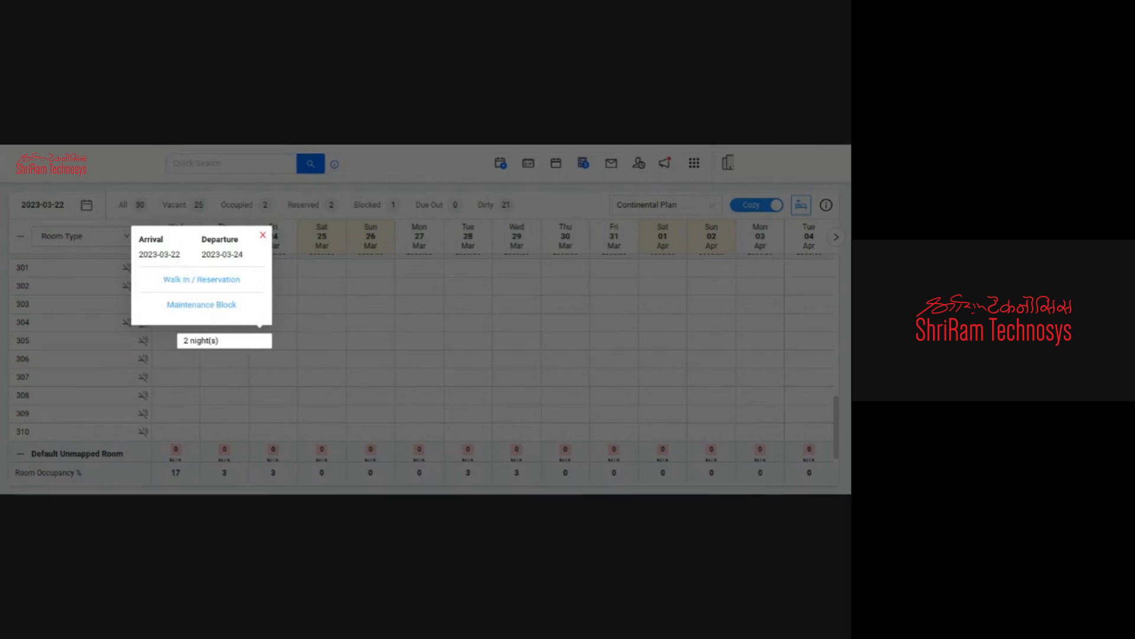
Step: Drop the room 305 selection and start a walk-in reservation for room 306, 22–25 March
{"action": "left_click", "coordinate": [195, 279]}
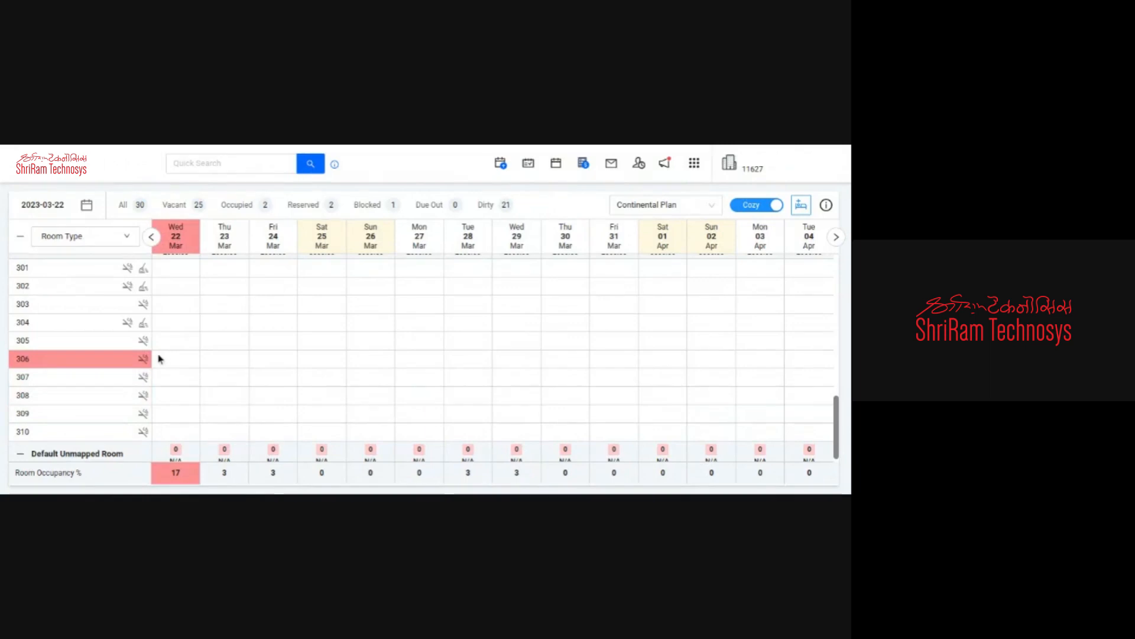
{"action": "left_click_drag", "start_coordinate": [160, 358], "coordinate": [314, 368]}
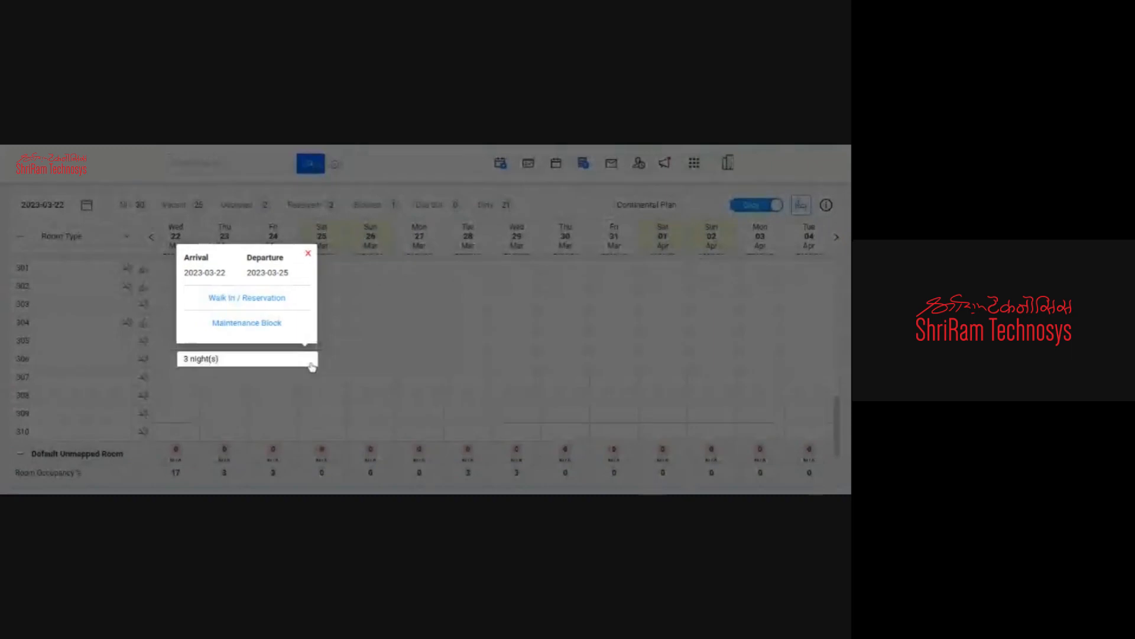
{"action": "left_click", "coordinate": [214, 299]}
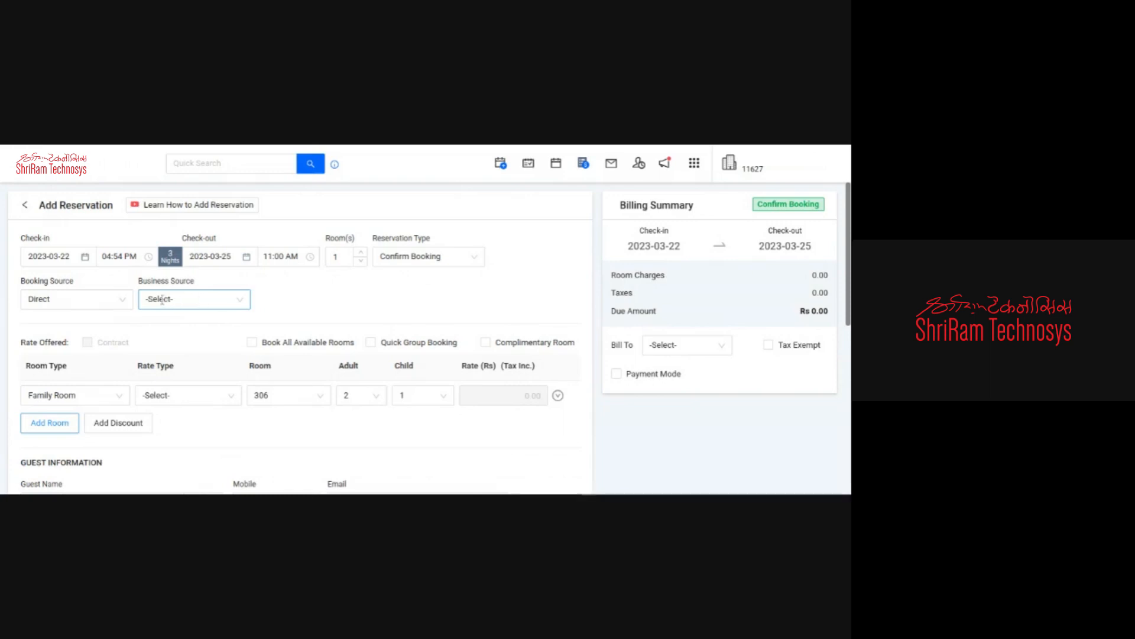
{"action": "left_click", "coordinate": [69, 300]}
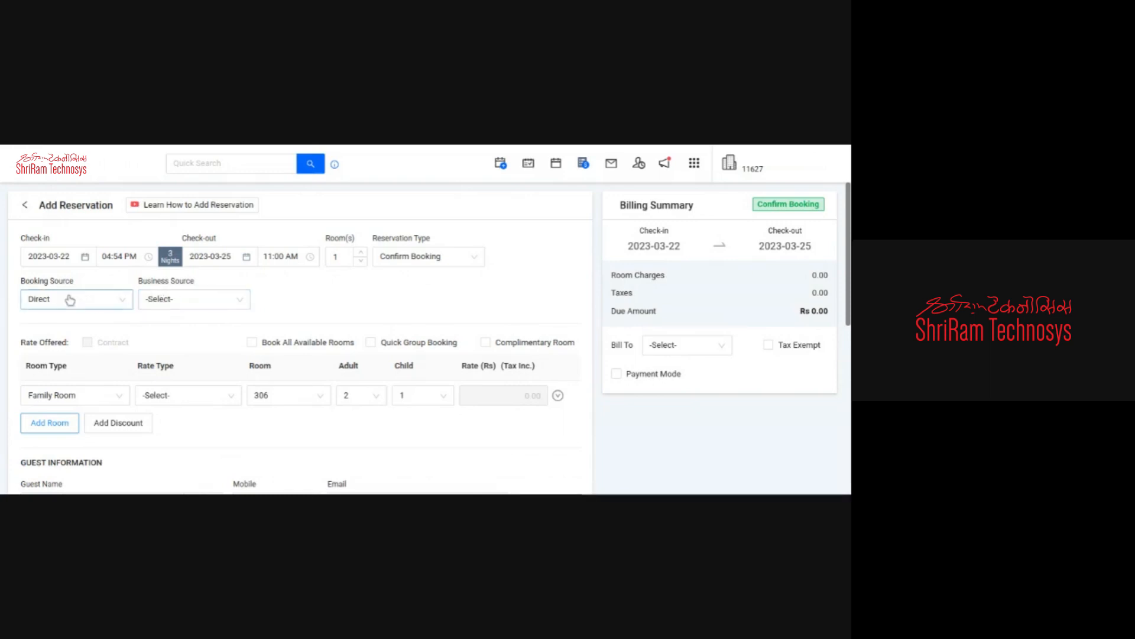
{"action": "left_click", "coordinate": [57, 264]}
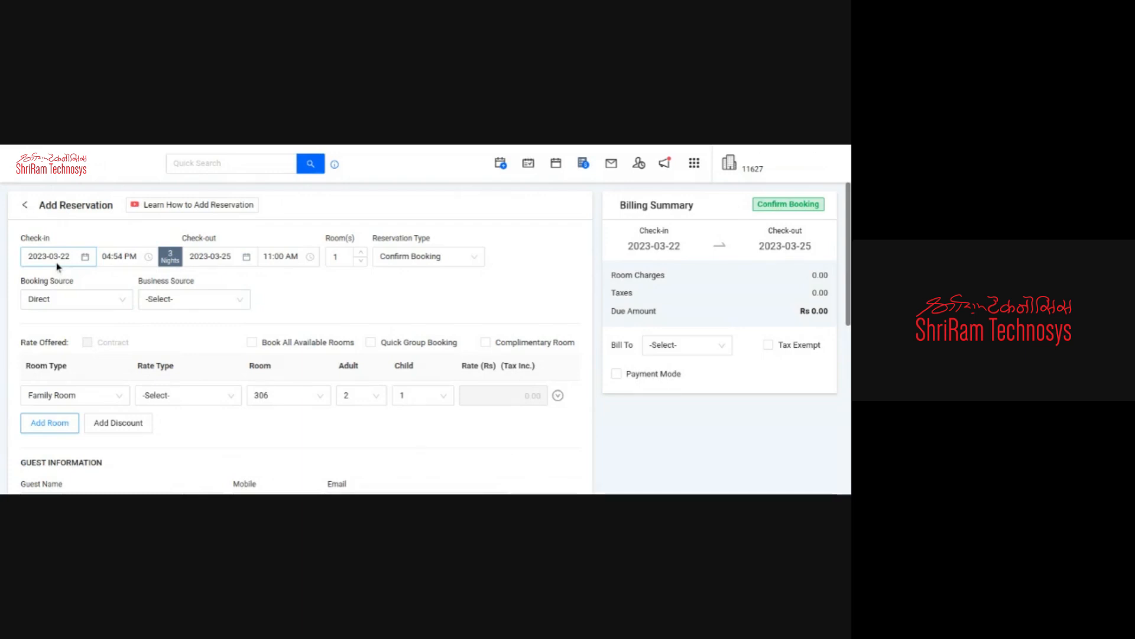
{"action": "left_click", "coordinate": [101, 258]}
{"action": "left_click", "coordinate": [54, 259]}
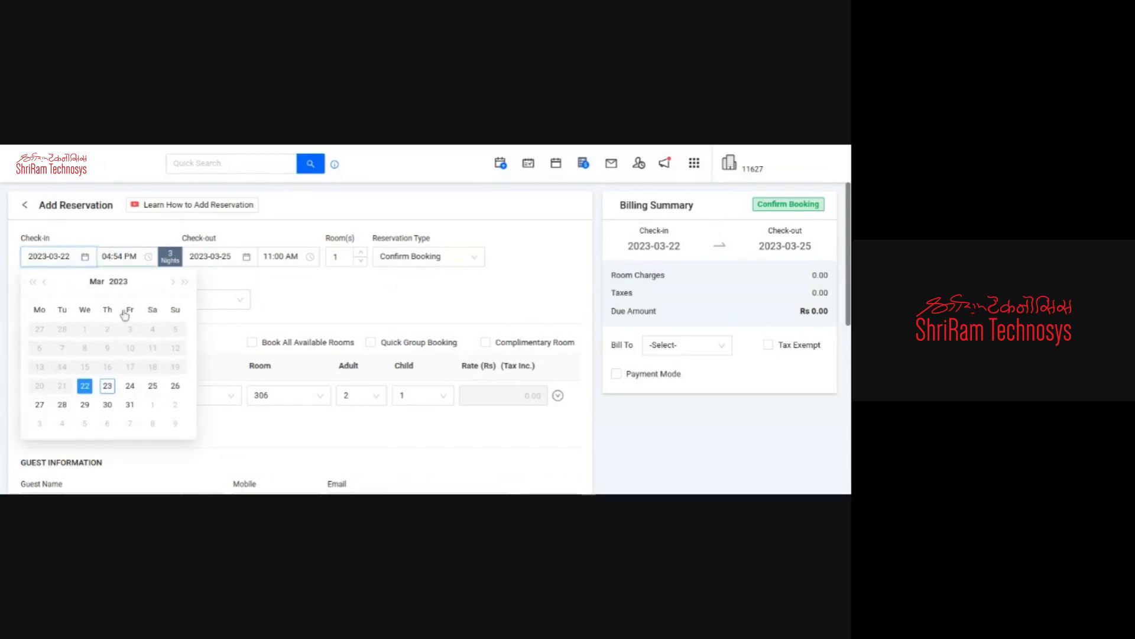
{"action": "left_click", "coordinate": [131, 256]}
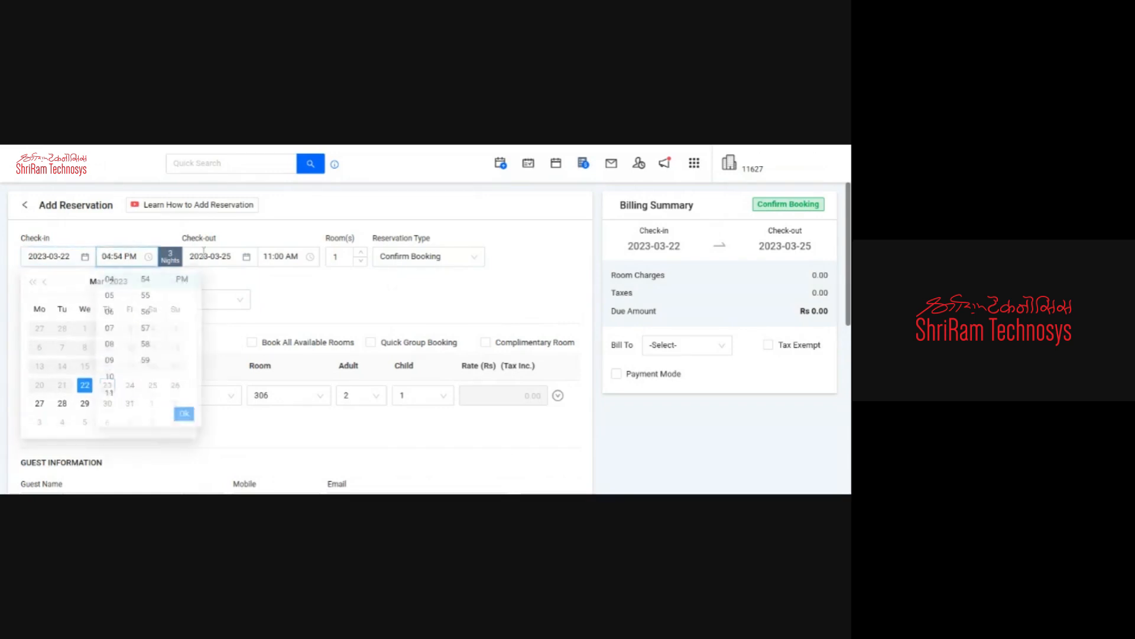
{"action": "left_click", "coordinate": [261, 256]}
{"action": "left_click", "coordinate": [239, 257]}
{"action": "left_click", "coordinate": [297, 258]}
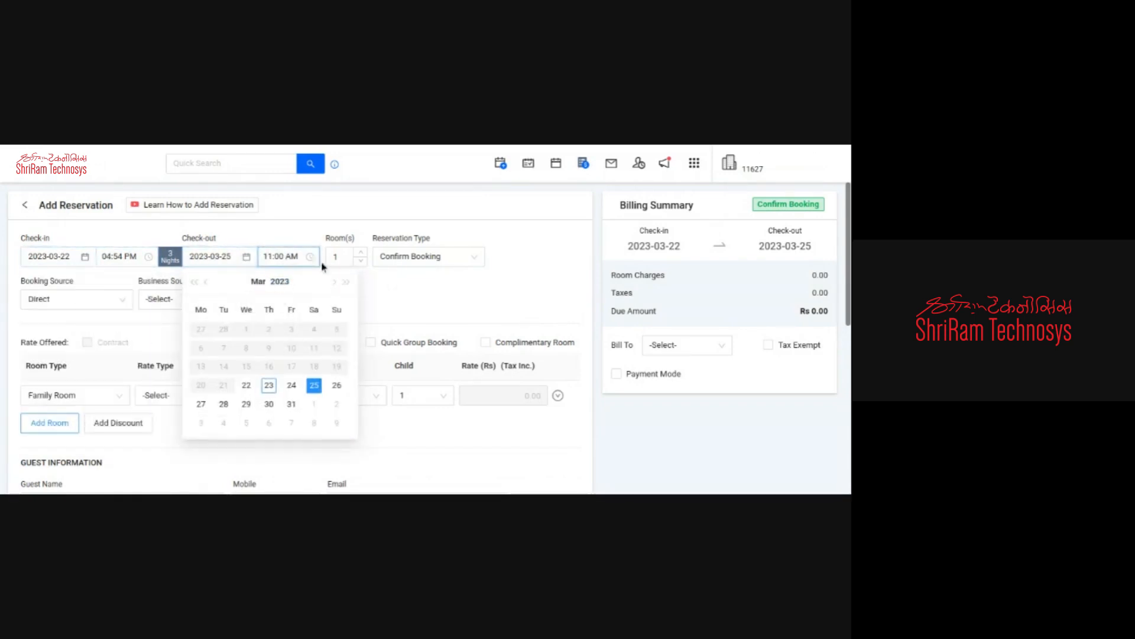
{"action": "left_click", "coordinate": [337, 255]}
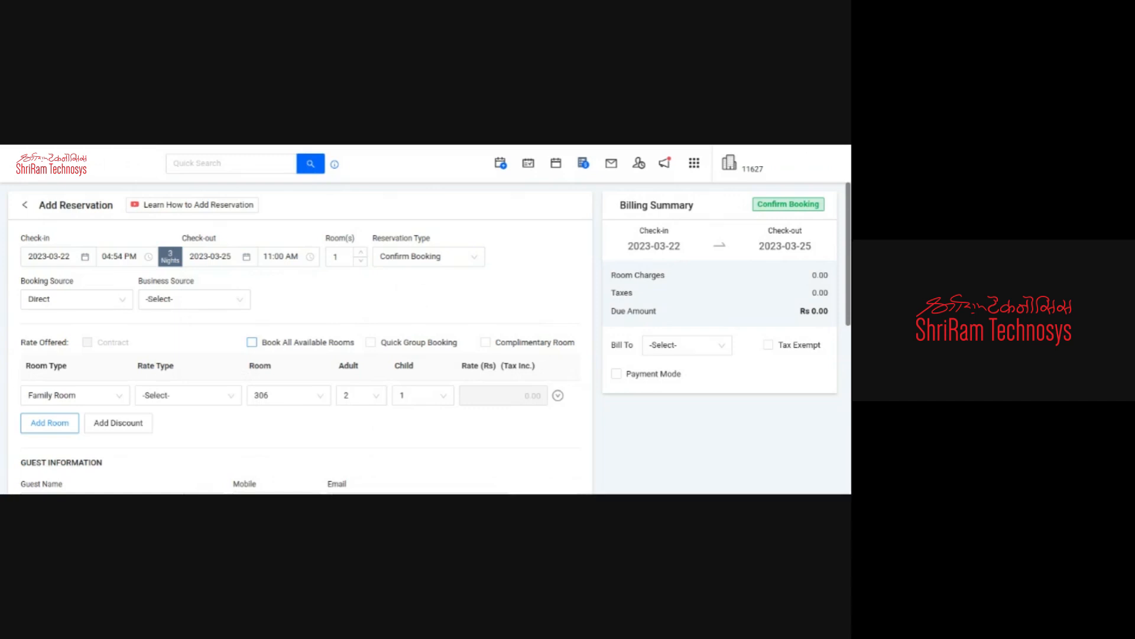
{"action": "left_click", "coordinate": [361, 253]}
{"action": "left_click", "coordinate": [362, 253]}
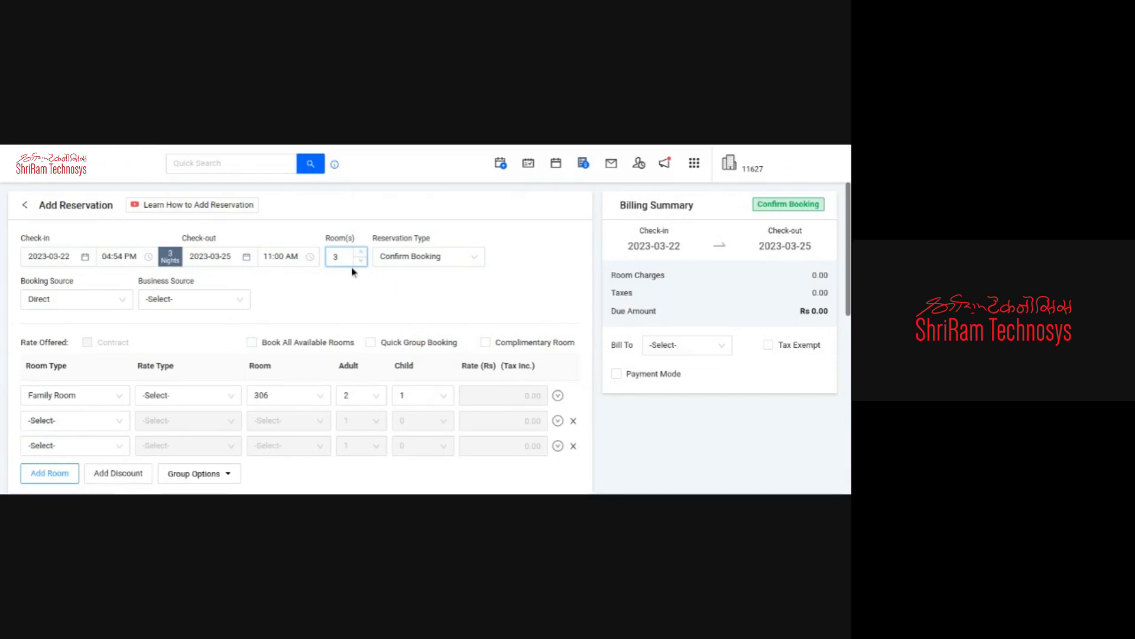
{"action": "left_click", "coordinate": [361, 261]}
{"action": "left_click", "coordinate": [361, 261]}
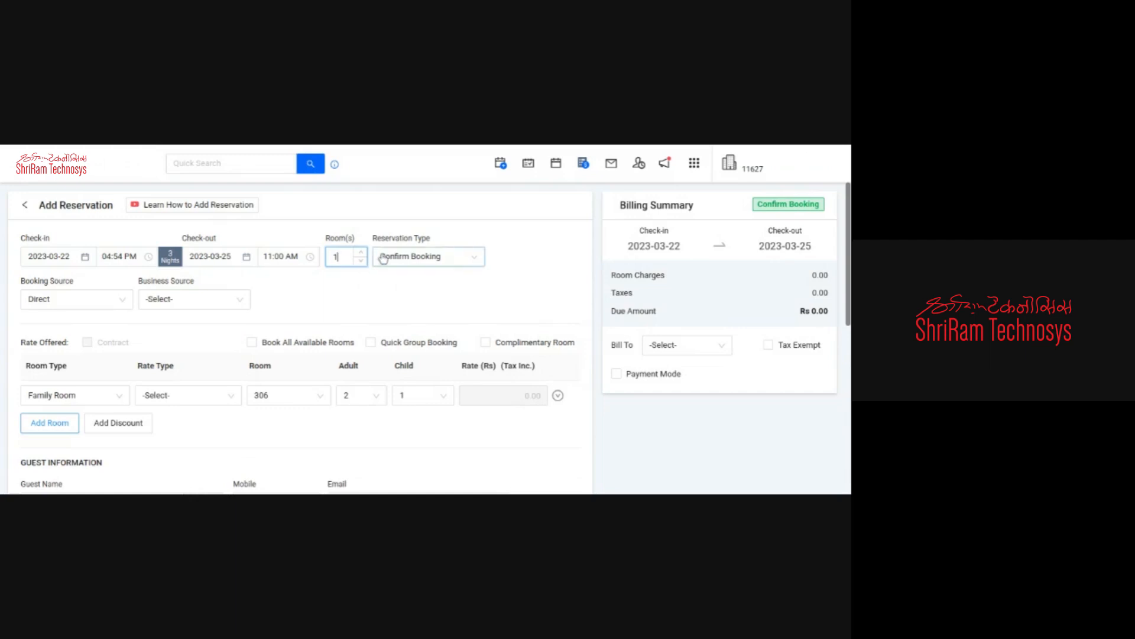
Step: Make the reservation a Hold Confirm Booking with hold release date 22 March 2023
{"action": "left_click", "coordinate": [383, 258]}
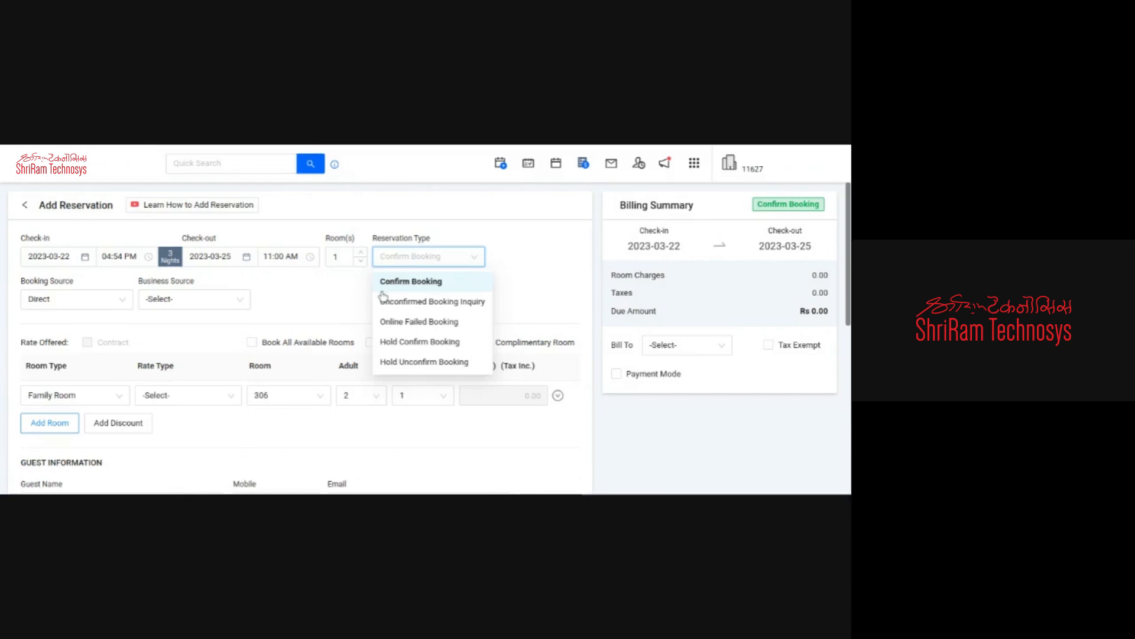
{"action": "scroll", "coordinate": [384, 296], "scroll_direction": "down", "scroll_amount": 2}
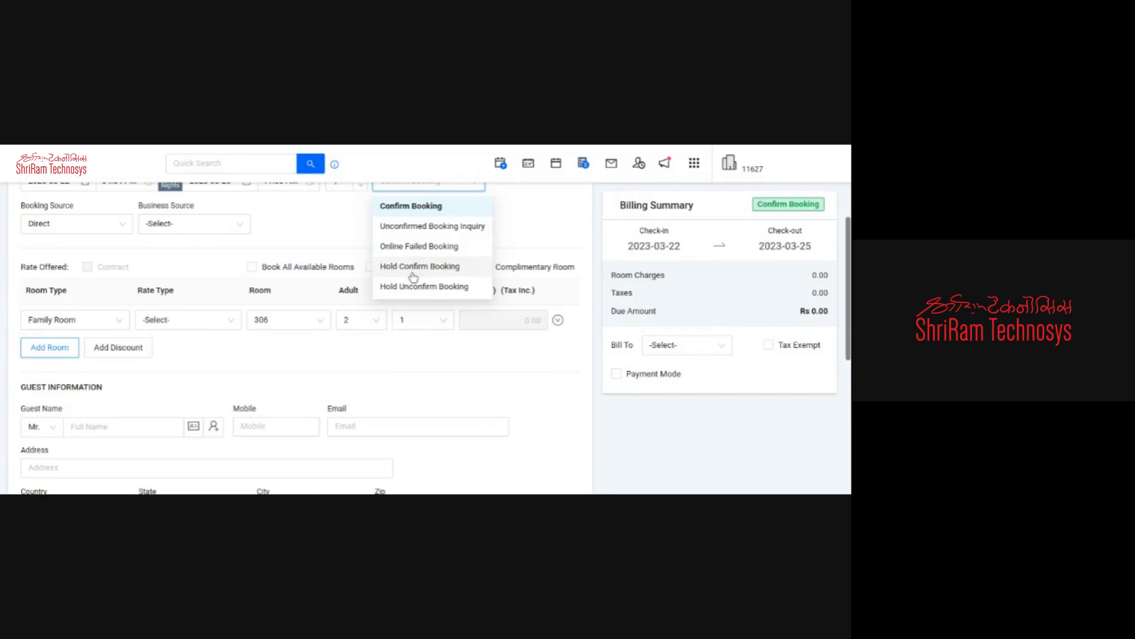
{"action": "left_click", "coordinate": [412, 273]}
{"action": "scroll", "coordinate": [374, 313], "scroll_direction": "down", "scroll_amount": 2}
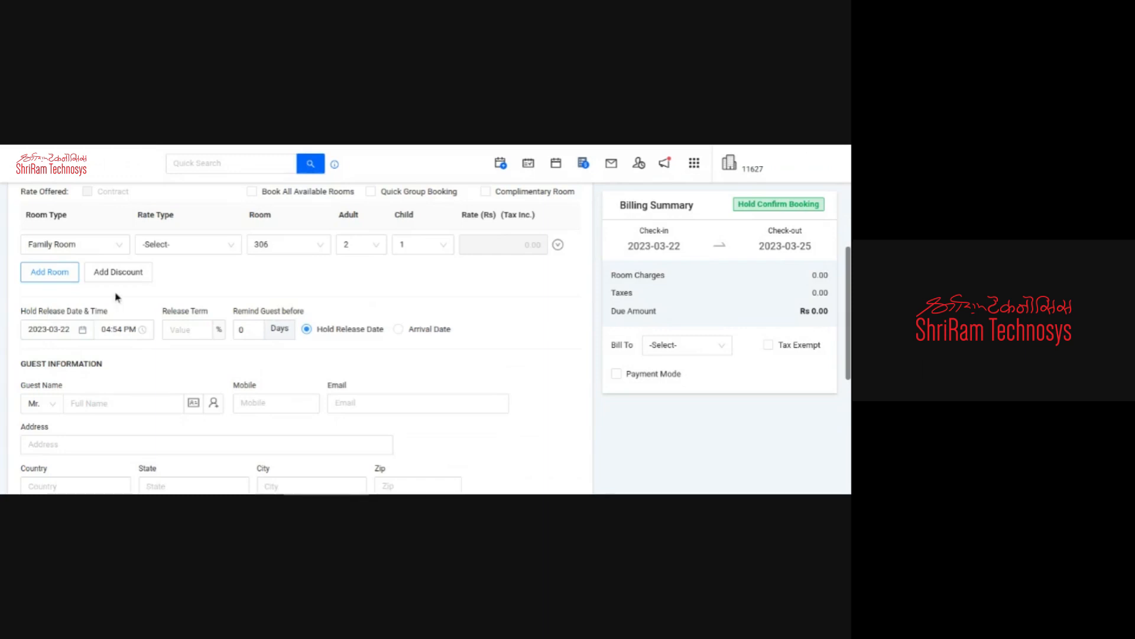
{"action": "scroll", "coordinate": [87, 325], "scroll_direction": "down", "scroll_amount": 2}
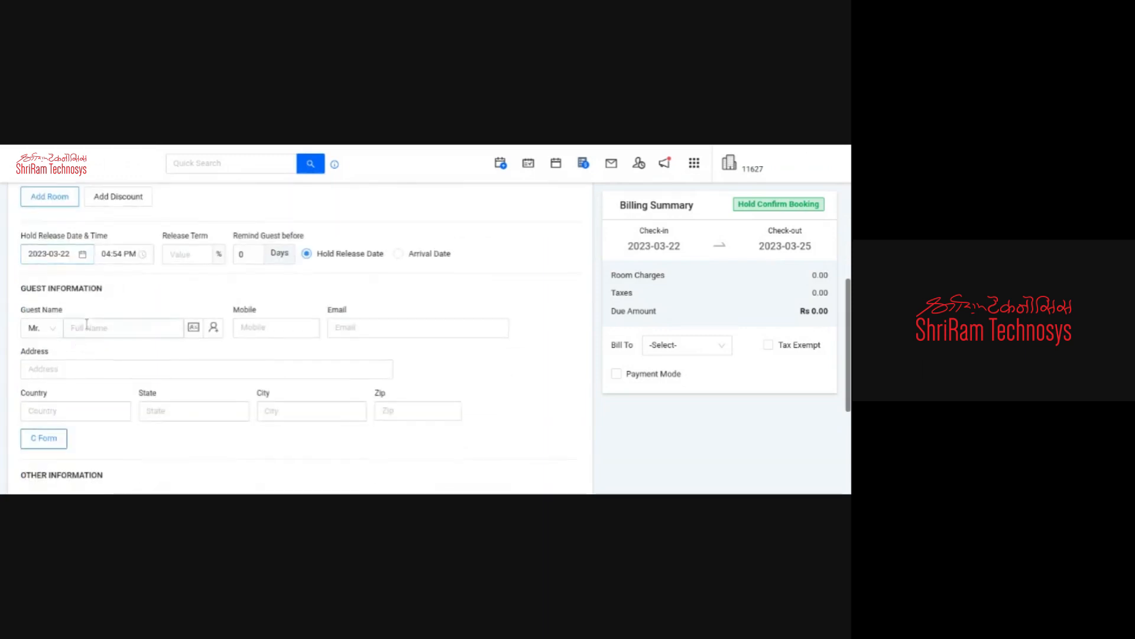
{"action": "left_click", "coordinate": [81, 264]}
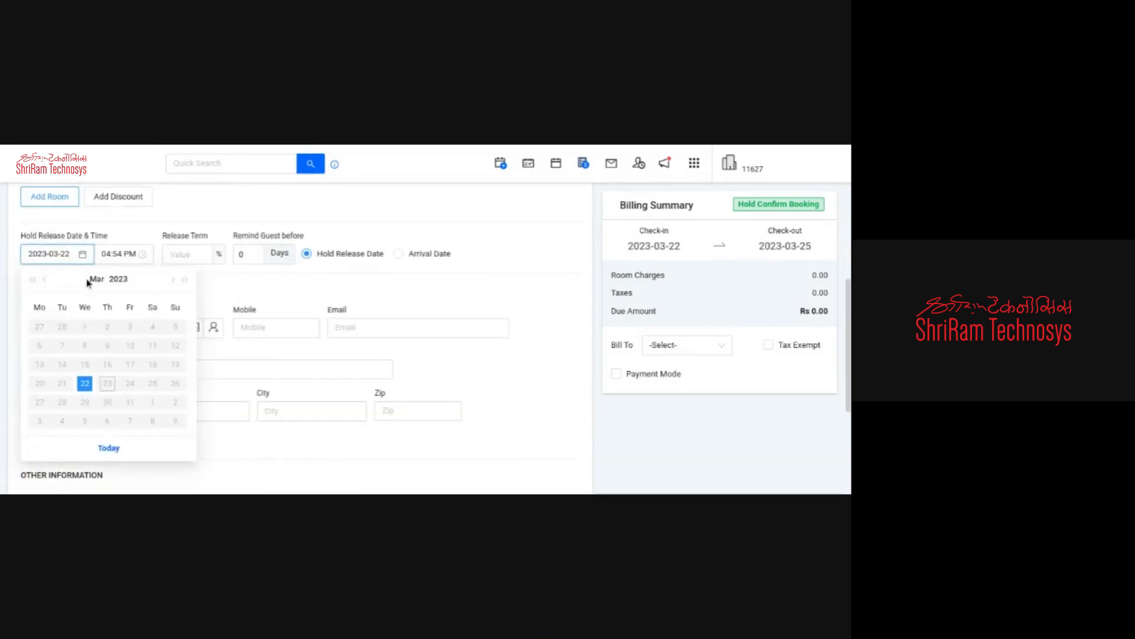
{"action": "left_click", "coordinate": [93, 385]}
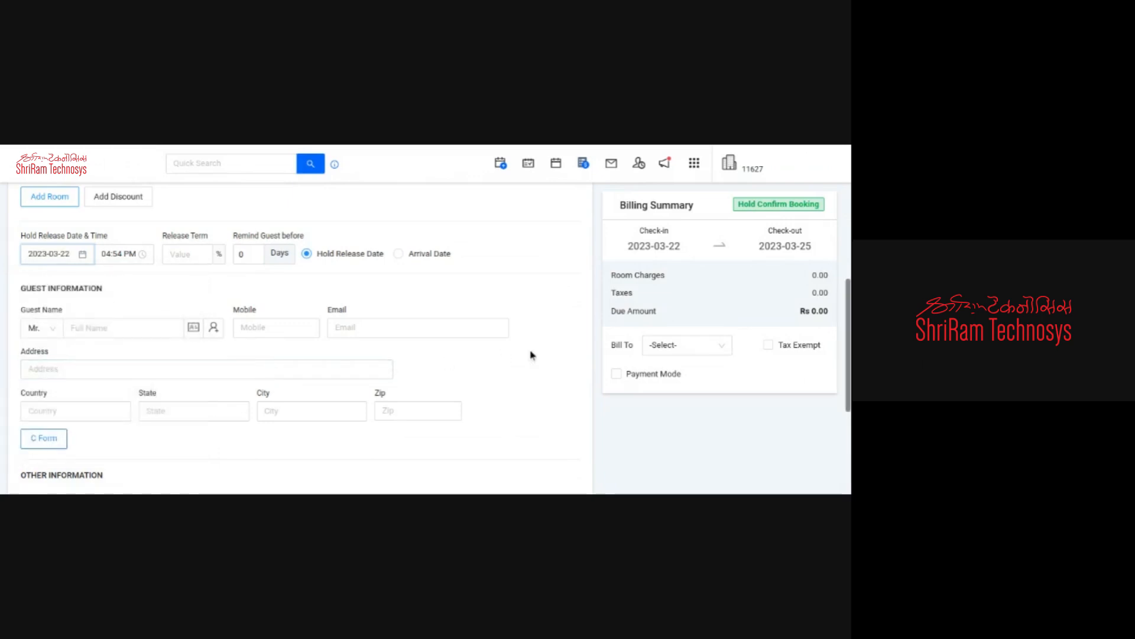
{"action": "left_click", "coordinate": [63, 261]}
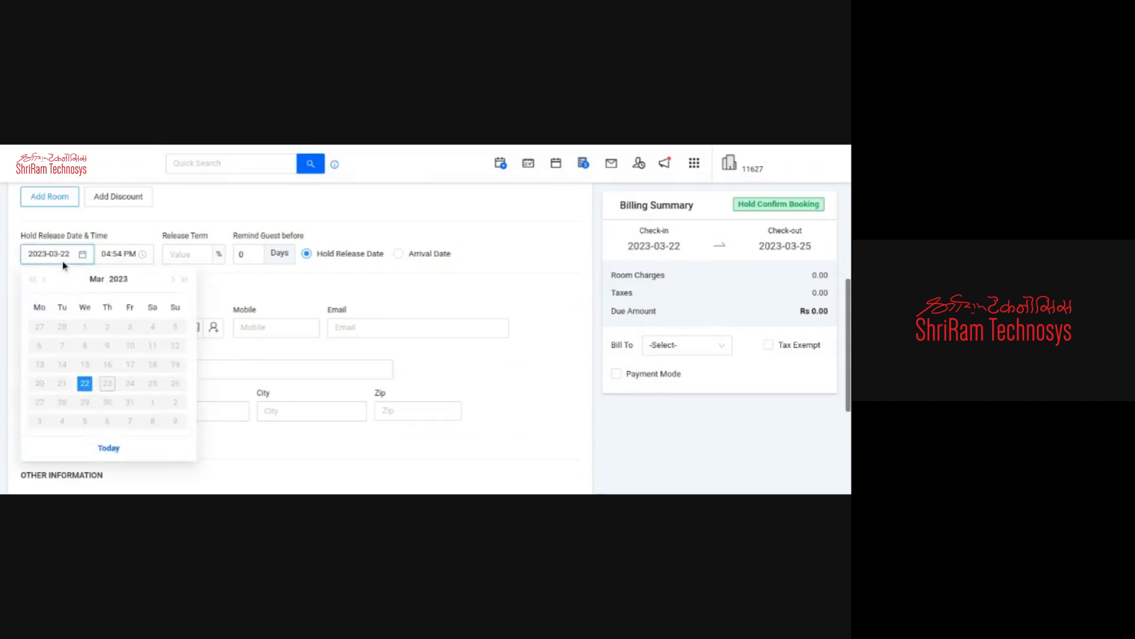
Step: Switch to Hold Unconfirm Booking and set its hold release date to 22 March 2023
{"action": "scroll", "coordinate": [355, 302], "scroll_direction": "up", "scroll_amount": 4}
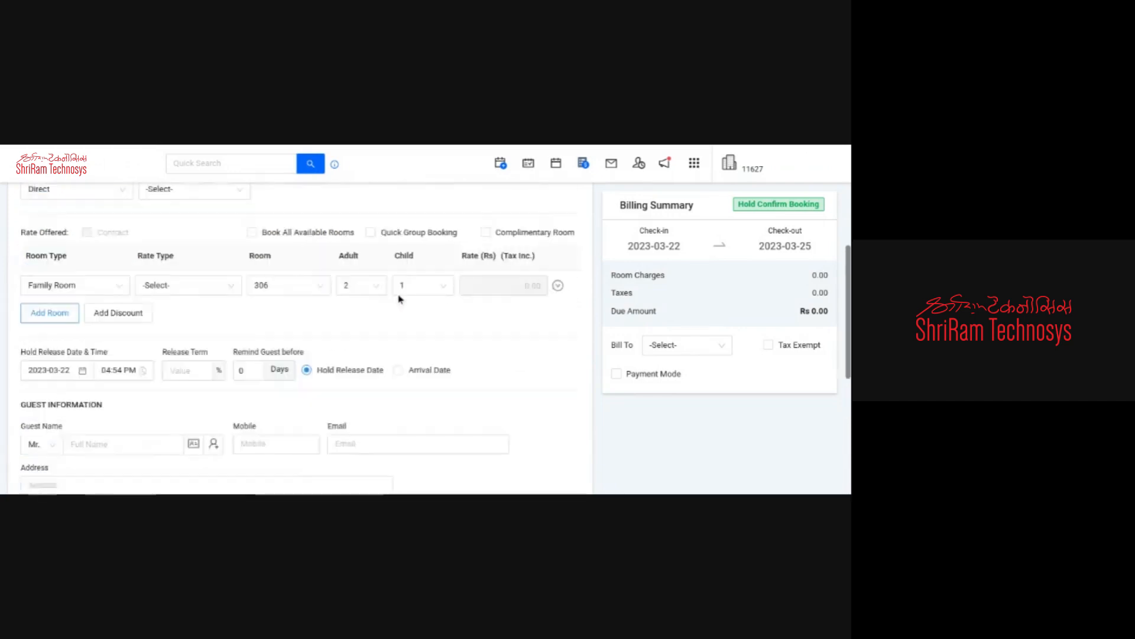
{"action": "left_click", "coordinate": [417, 256]}
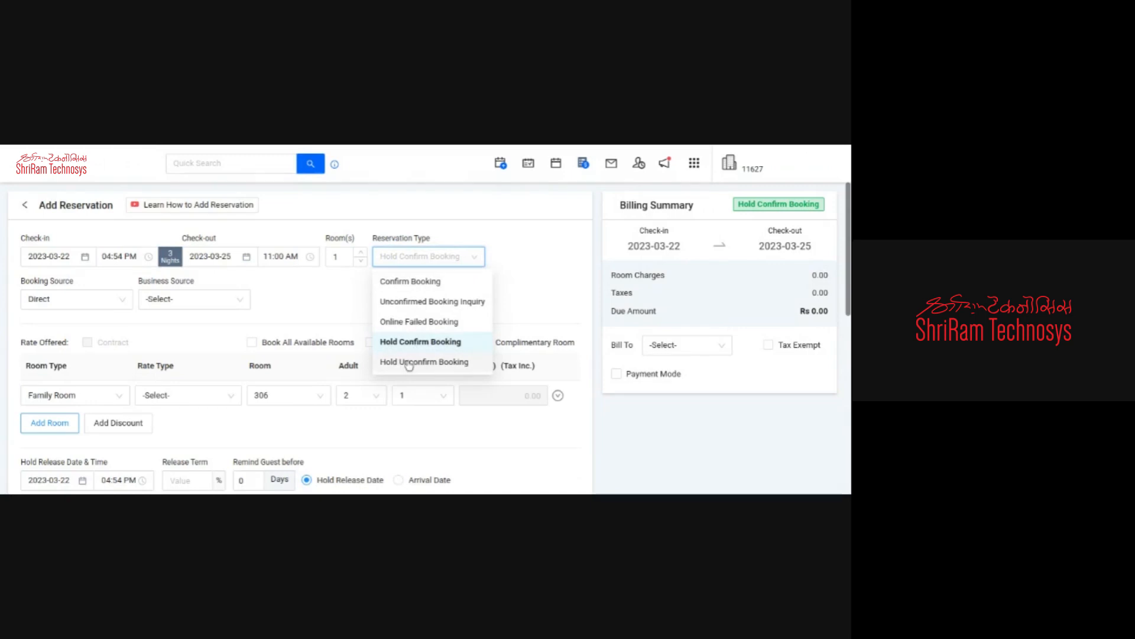
{"action": "left_click", "coordinate": [408, 362]}
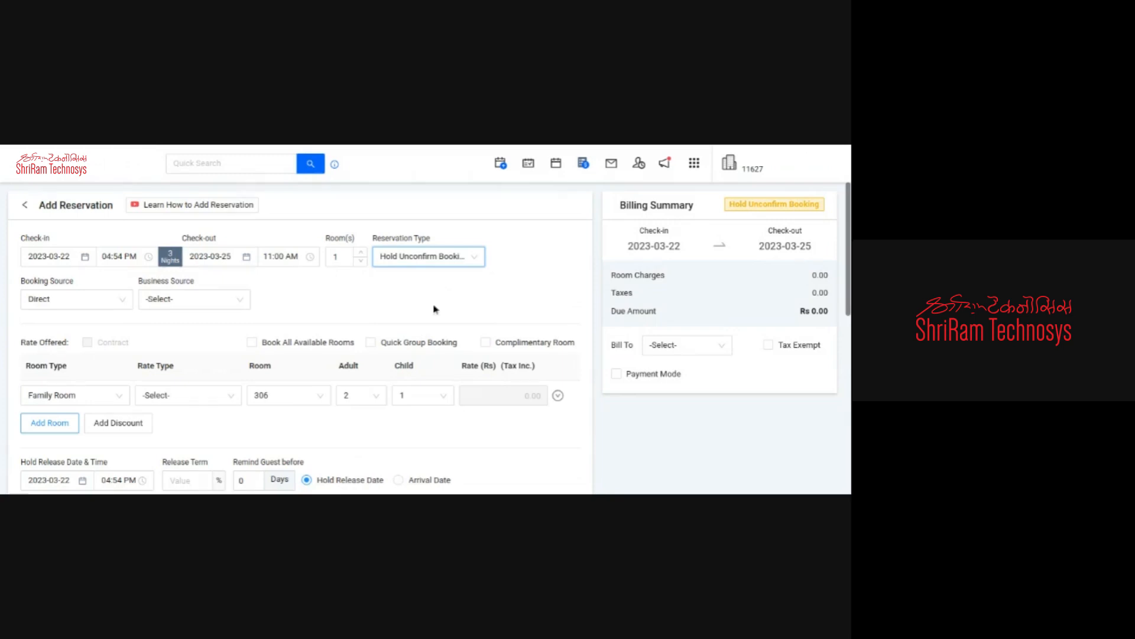
{"action": "scroll", "coordinate": [385, 305], "scroll_direction": "down", "scroll_amount": 4}
{"action": "left_click", "coordinate": [52, 254]}
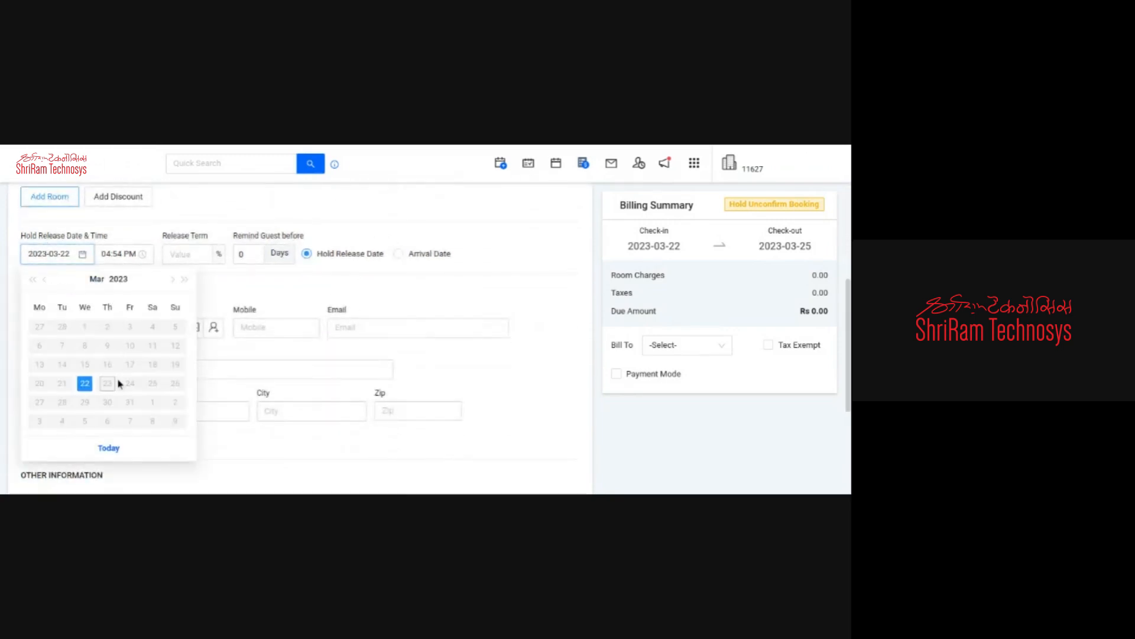
{"action": "left_click", "coordinate": [86, 384]}
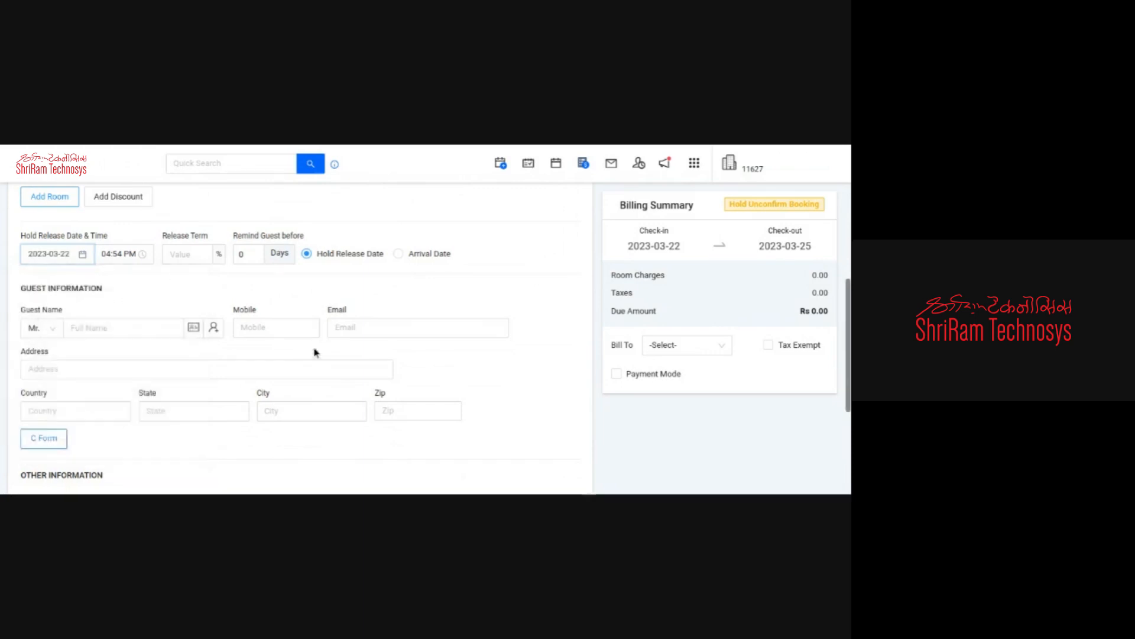
{"action": "scroll", "coordinate": [414, 349], "scroll_direction": "up", "scroll_amount": 4}
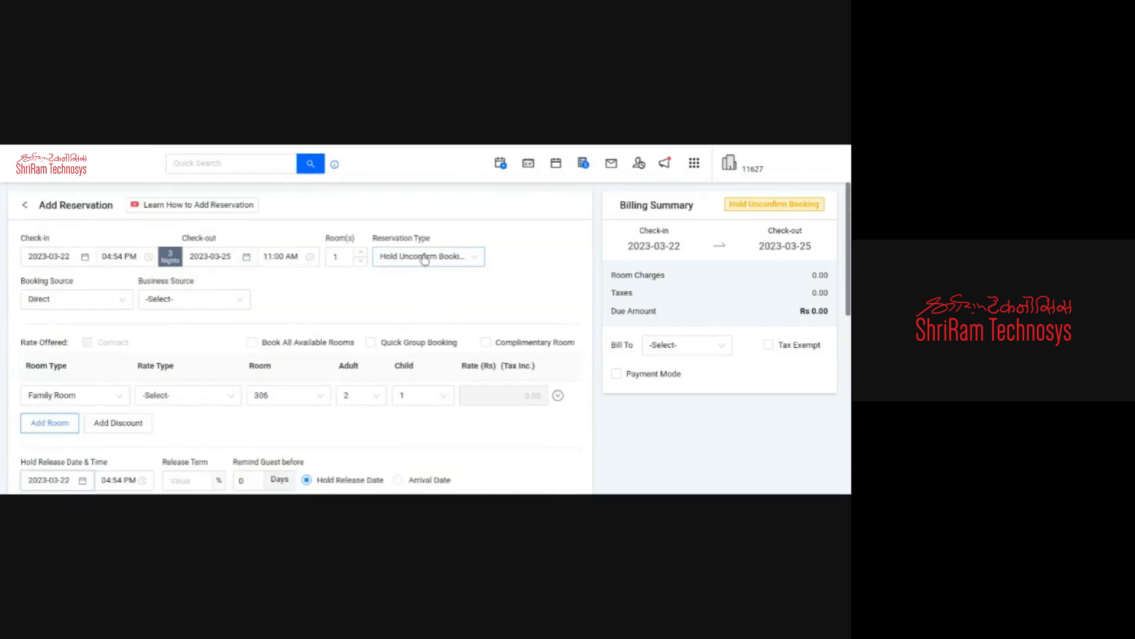
{"action": "left_click", "coordinate": [425, 259]}
Step: Make it a Confirm Booking and try Travel Agent as source, viewing agents and commission plans
{"action": "left_click", "coordinate": [404, 279]}
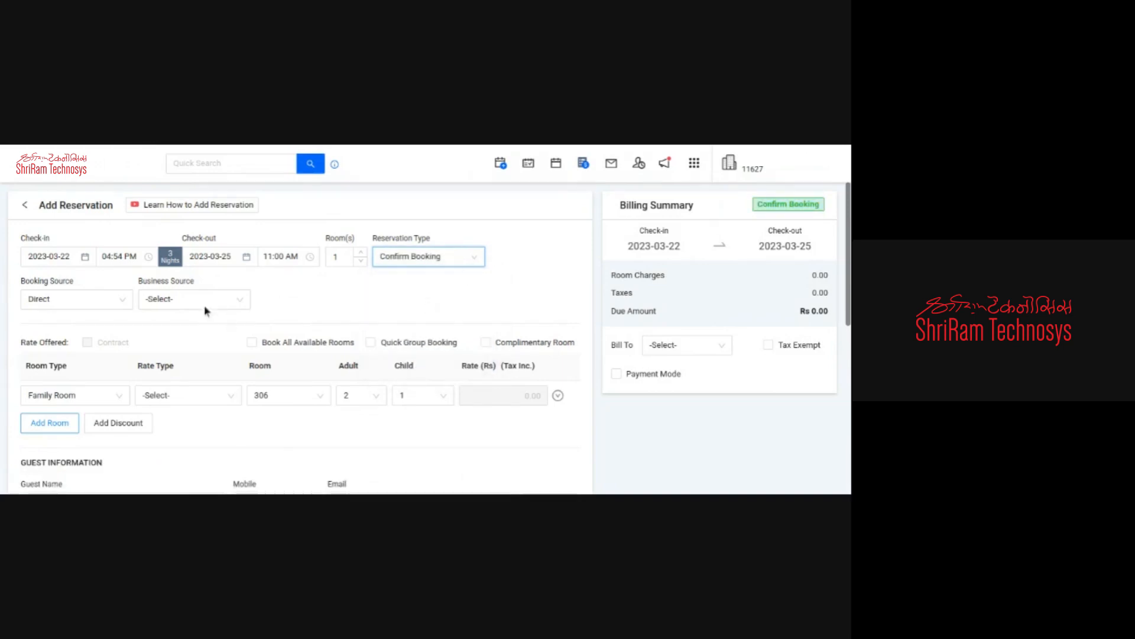
{"action": "left_click", "coordinate": [52, 303]}
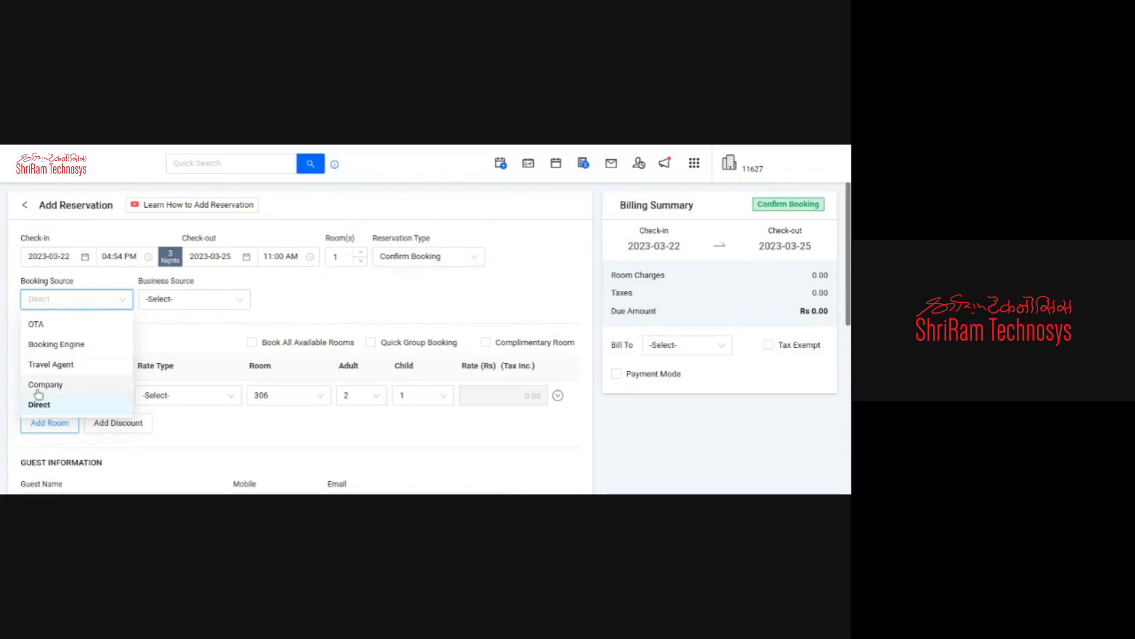
{"action": "left_click", "coordinate": [57, 365]}
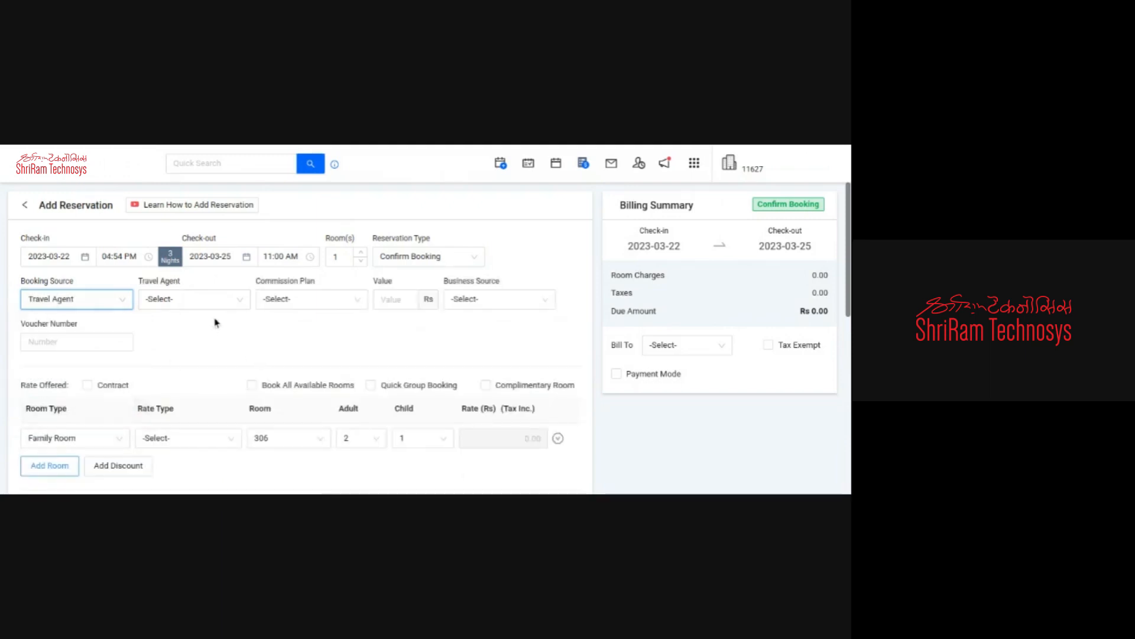
{"action": "left_click", "coordinate": [146, 301]}
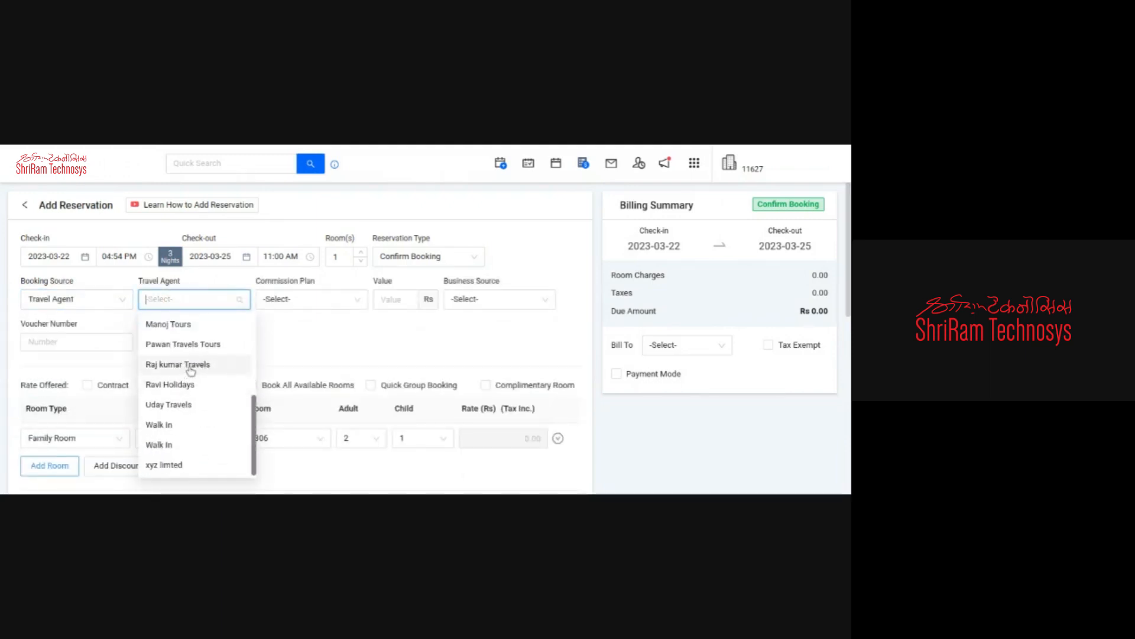
{"action": "scroll", "coordinate": [169, 404], "scroll_direction": "up", "scroll_amount": 2}
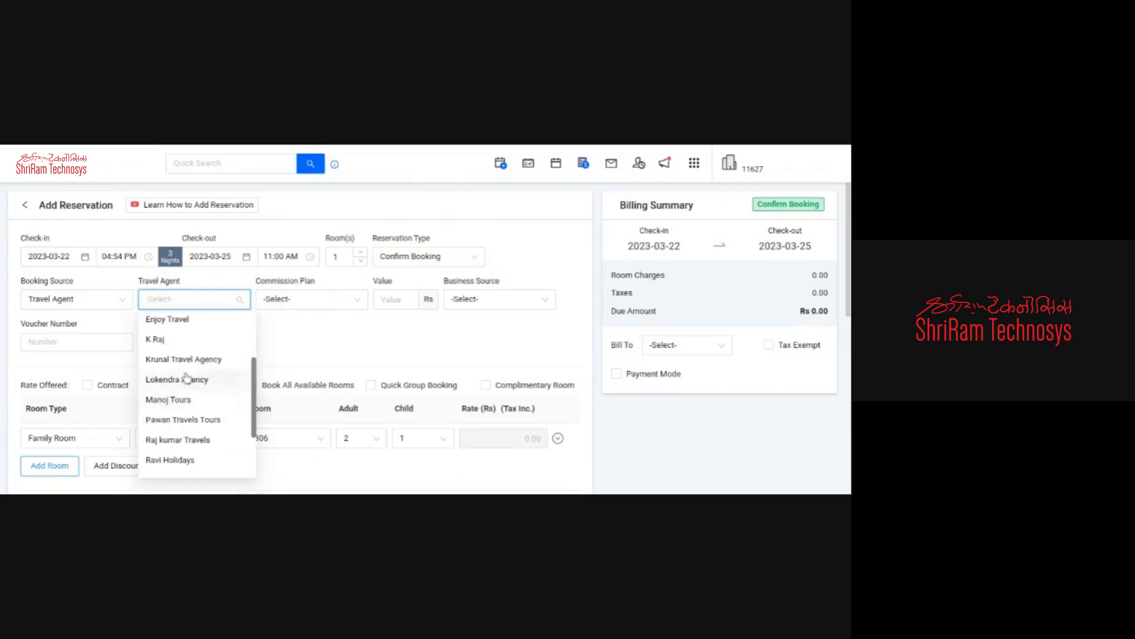
{"action": "scroll", "coordinate": [192, 376], "scroll_direction": "up", "scroll_amount": 3}
{"action": "left_click", "coordinate": [313, 300]}
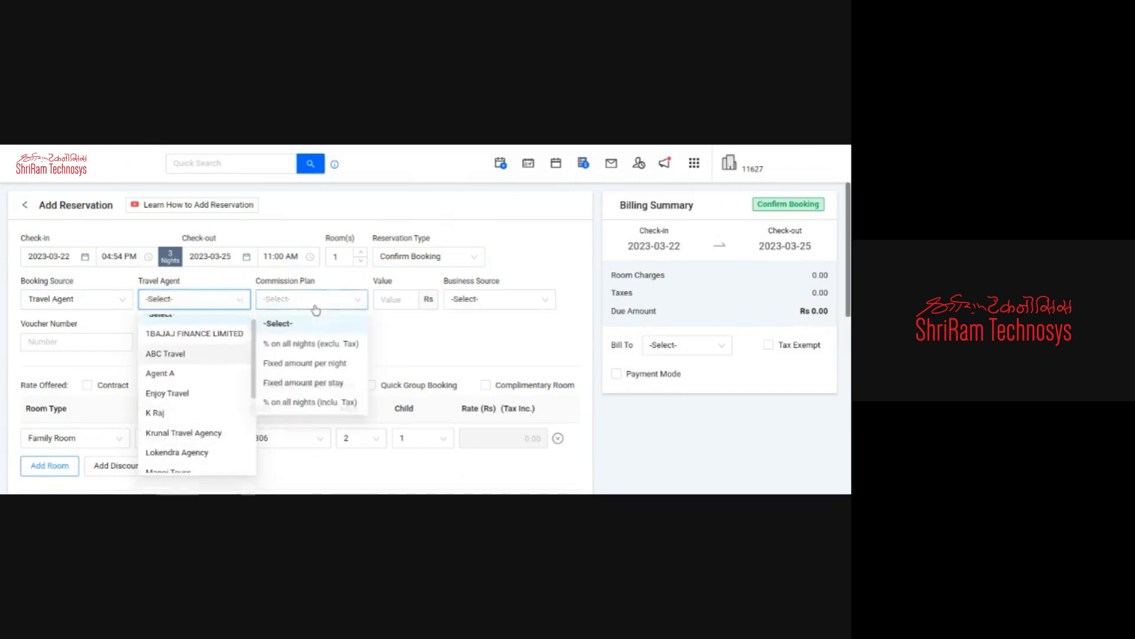
Step: Switch the booking source to OTA, then settle on Direct
{"action": "left_click", "coordinate": [111, 297]}
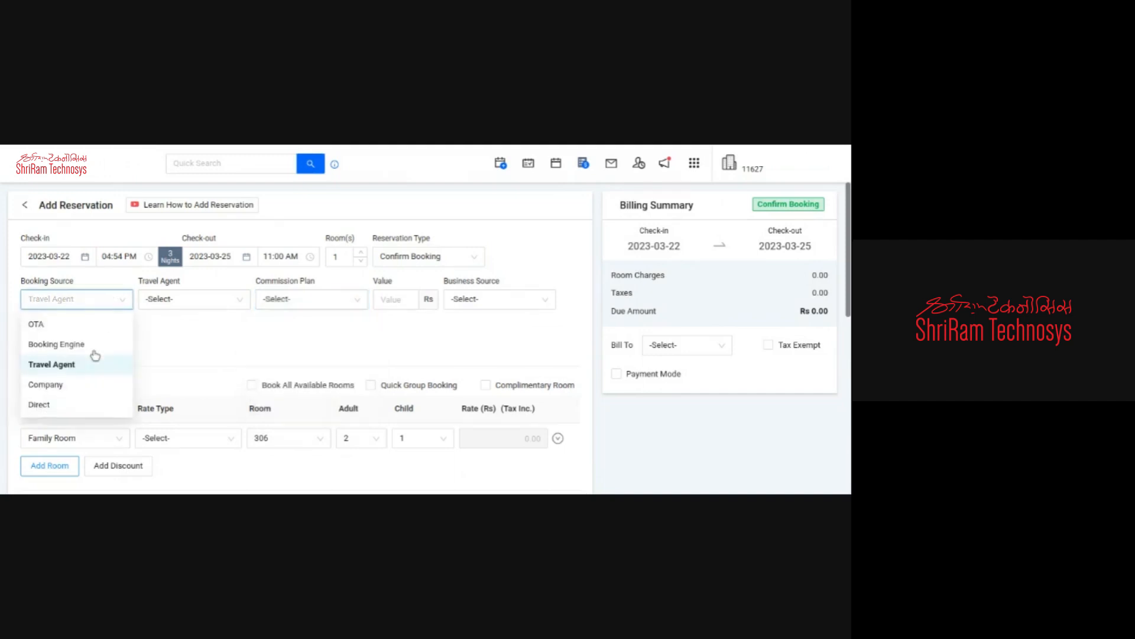
{"action": "left_click", "coordinate": [69, 325]}
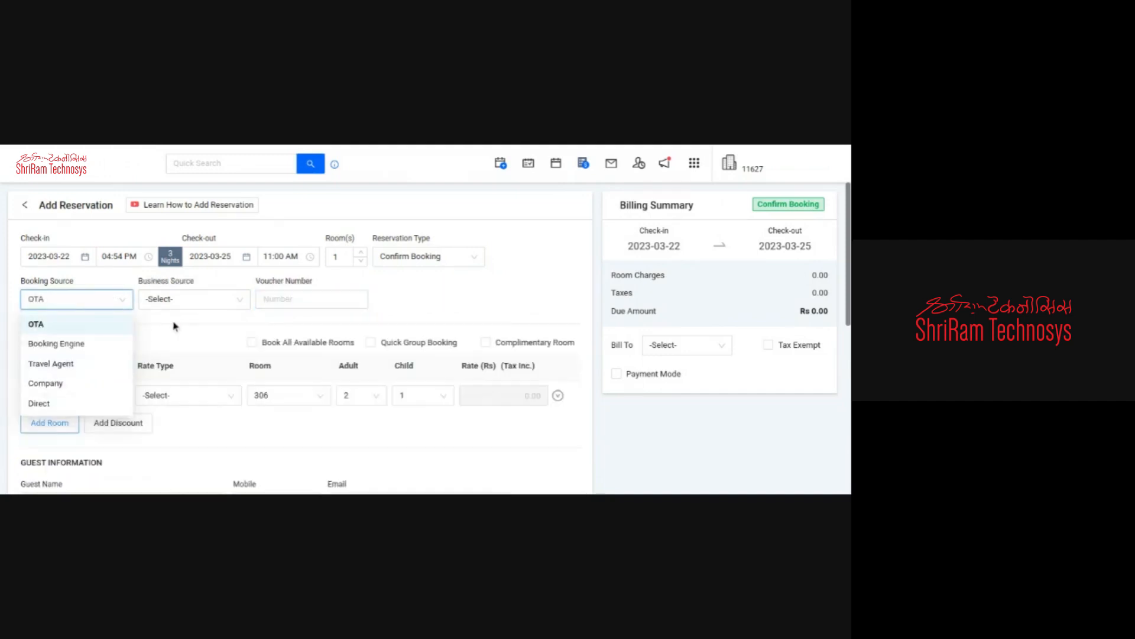
{"action": "left_click", "coordinate": [101, 301]}
{"action": "left_click", "coordinate": [65, 399]}
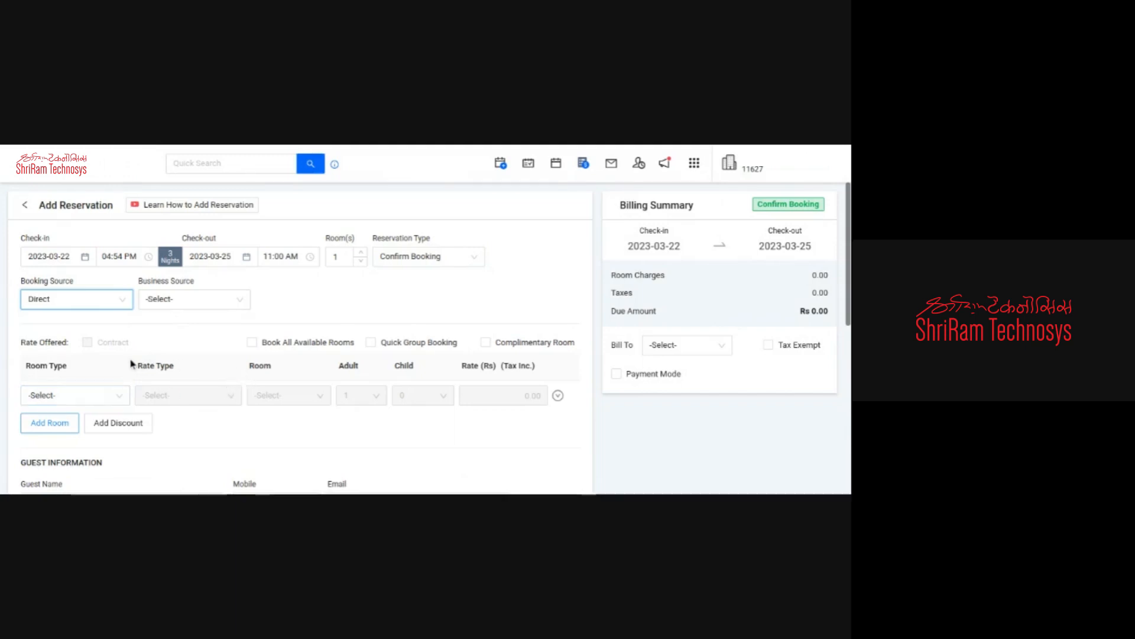
Step: Set the room line to Family Room on the Continental Plan, priced at Rs 6,720.00
{"action": "scroll", "coordinate": [204, 339], "scroll_direction": "down", "scroll_amount": 3}
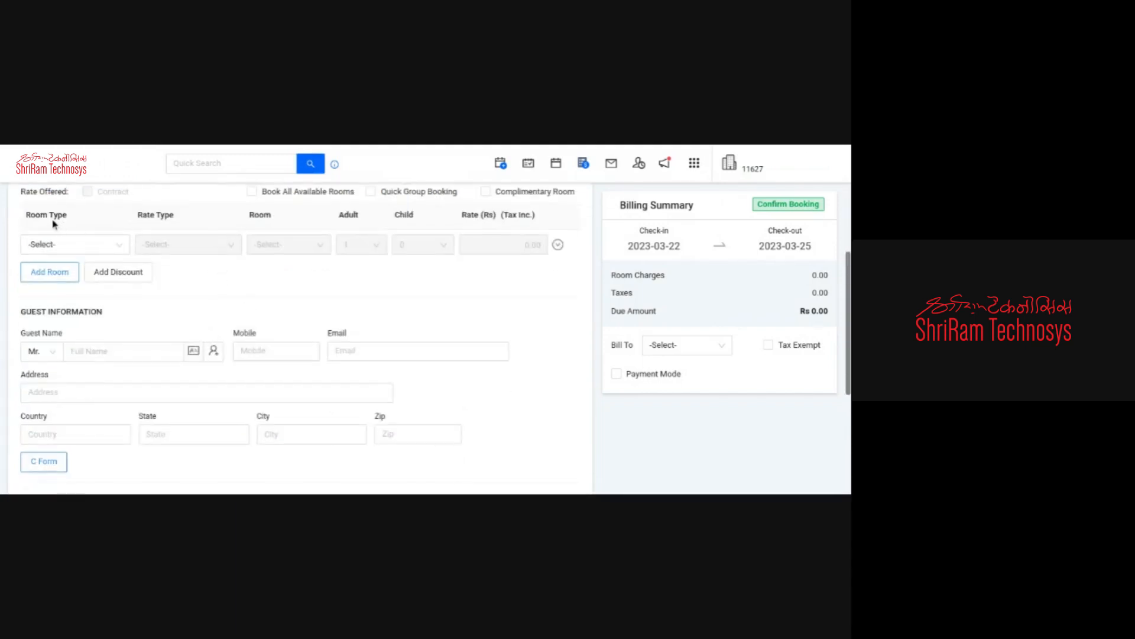
{"action": "scroll", "coordinate": [106, 232], "scroll_direction": "down", "scroll_amount": 1}
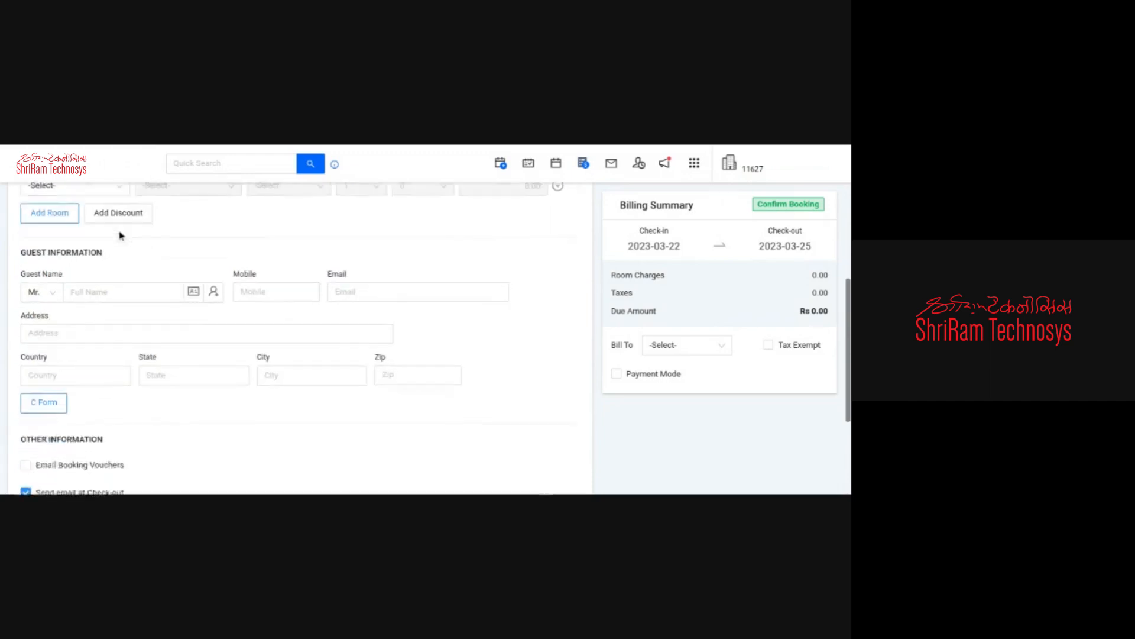
{"action": "scroll", "coordinate": [115, 234], "scroll_direction": "up", "scroll_amount": 3}
{"action": "left_click", "coordinate": [70, 322]}
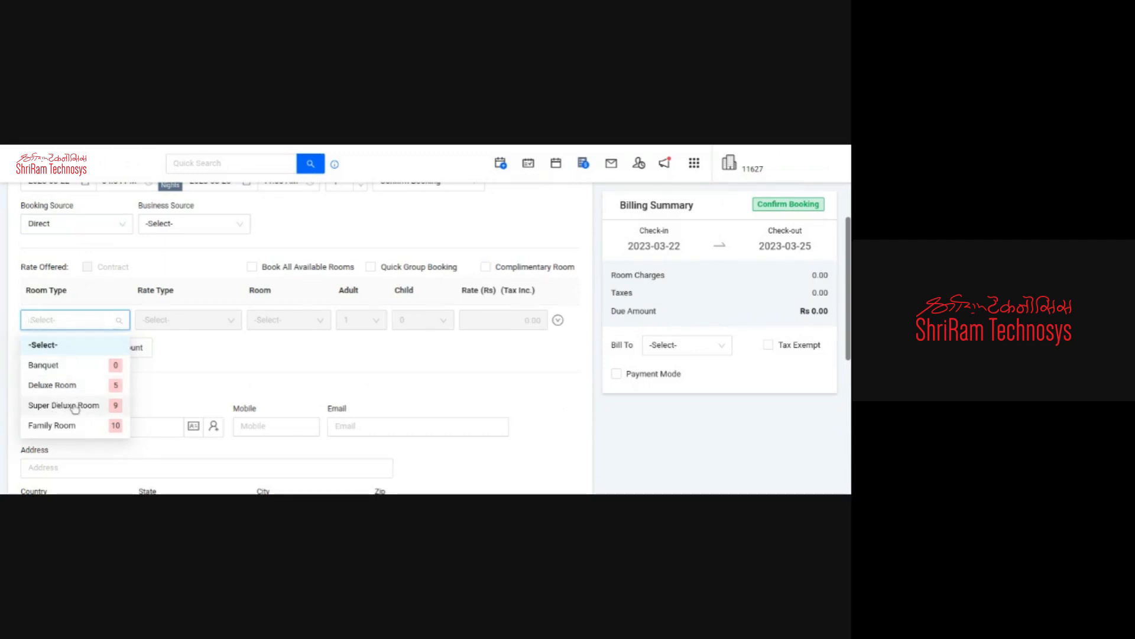
{"action": "left_click", "coordinate": [70, 405]}
{"action": "left_click", "coordinate": [89, 320]}
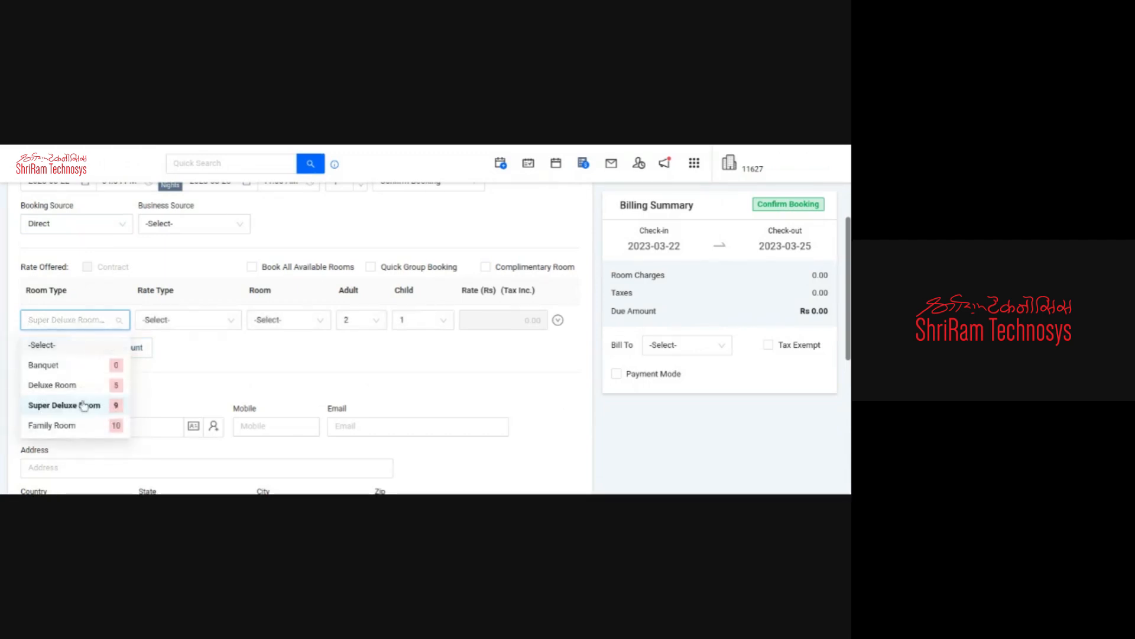
{"action": "left_click", "coordinate": [53, 426]}
{"action": "left_click", "coordinate": [194, 324]}
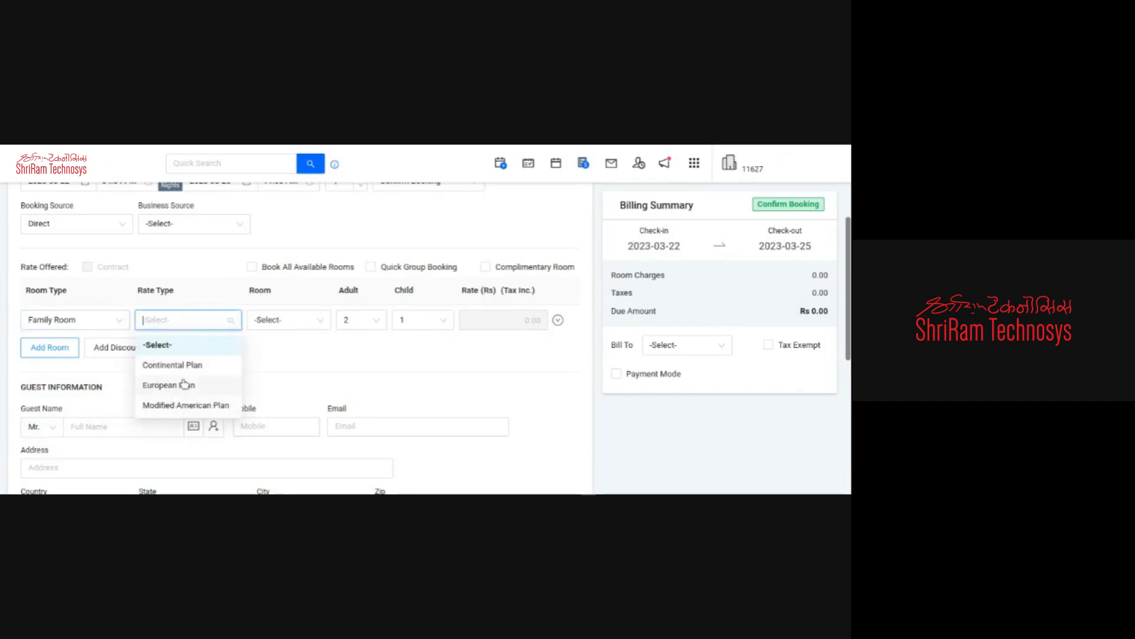
{"action": "left_click", "coordinate": [172, 365]}
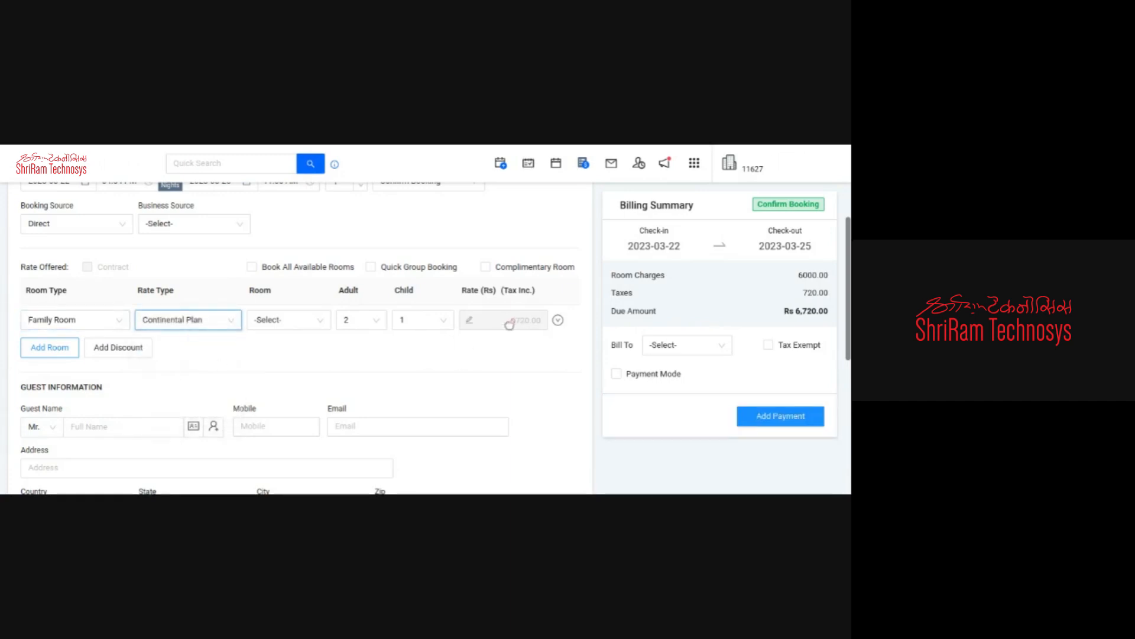
{"action": "left_click_drag", "start_coordinate": [510, 320], "coordinate": [544, 322]}
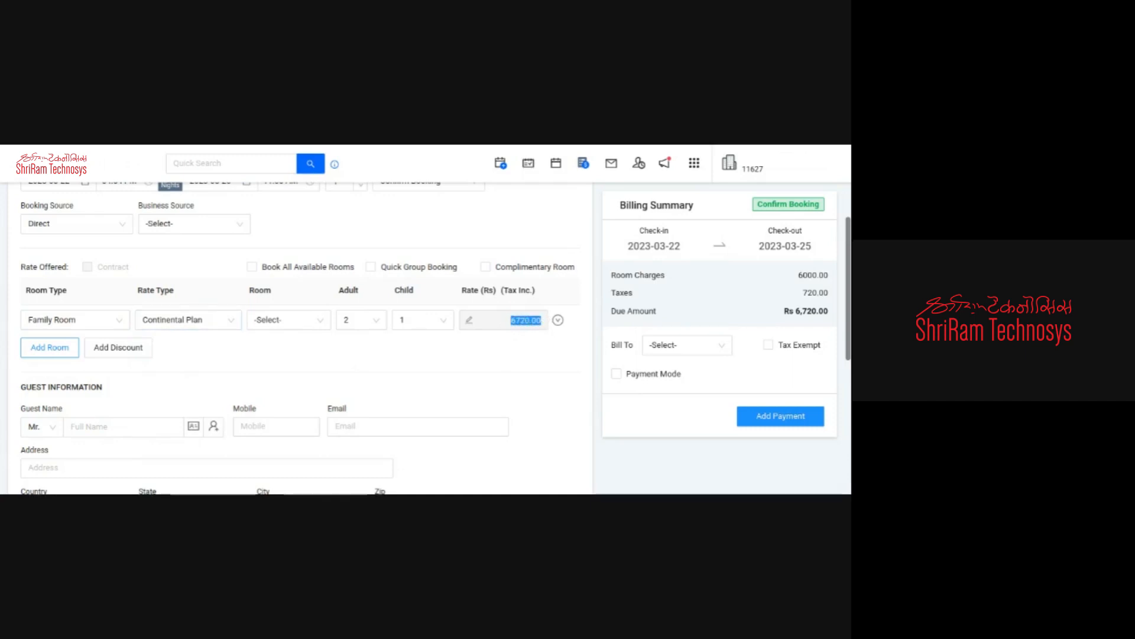
Step: Change the nightly room rate from 6000.00 to 4300.00
{"action": "left_click", "coordinate": [774, 322]}
{"action": "left_click_drag", "start_coordinate": [799, 275], "coordinate": [827, 276]}
{"action": "left_click", "coordinate": [798, 292]}
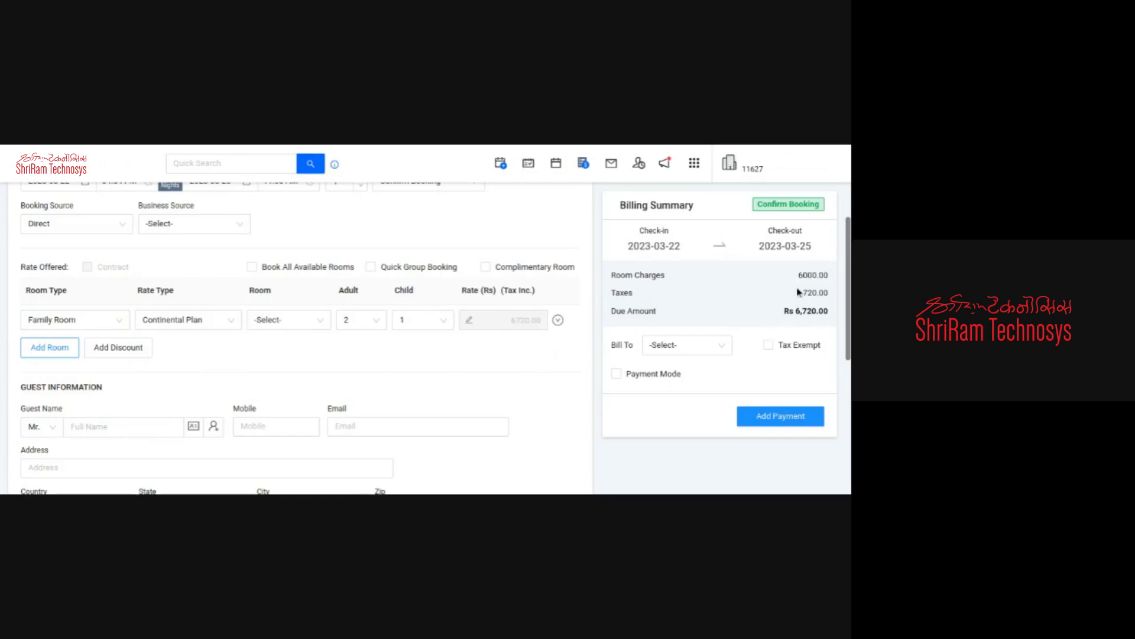
{"action": "left_click", "coordinate": [401, 369]}
{"action": "left_click", "coordinate": [469, 325]}
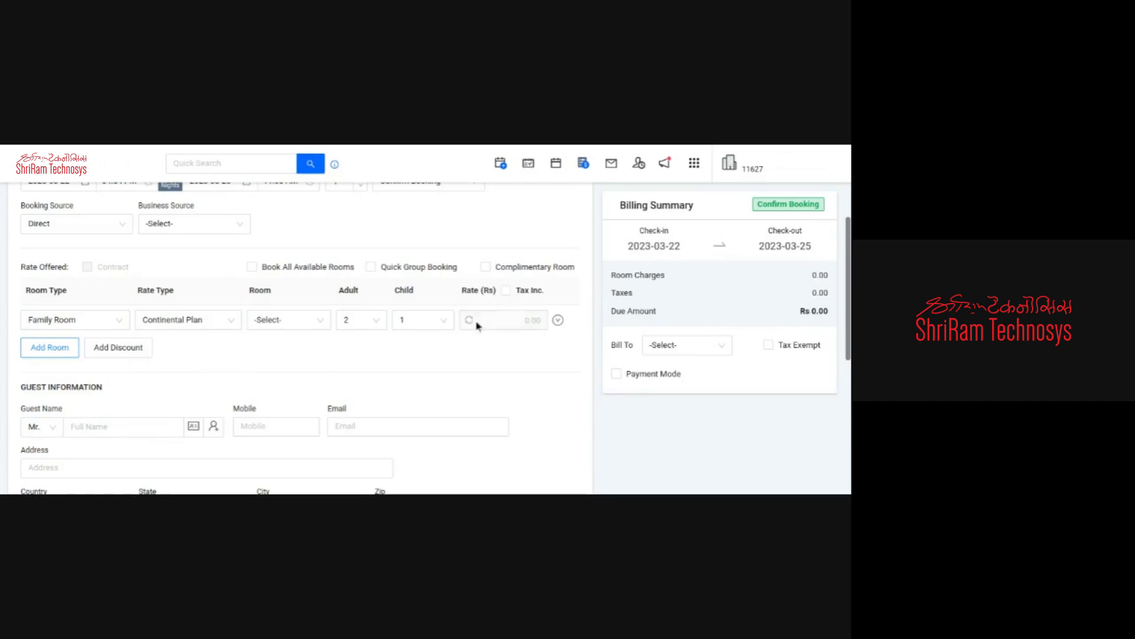
{"action": "double_click", "coordinate": [508, 320]}
{"action": "key", "text": "BackSpace"}
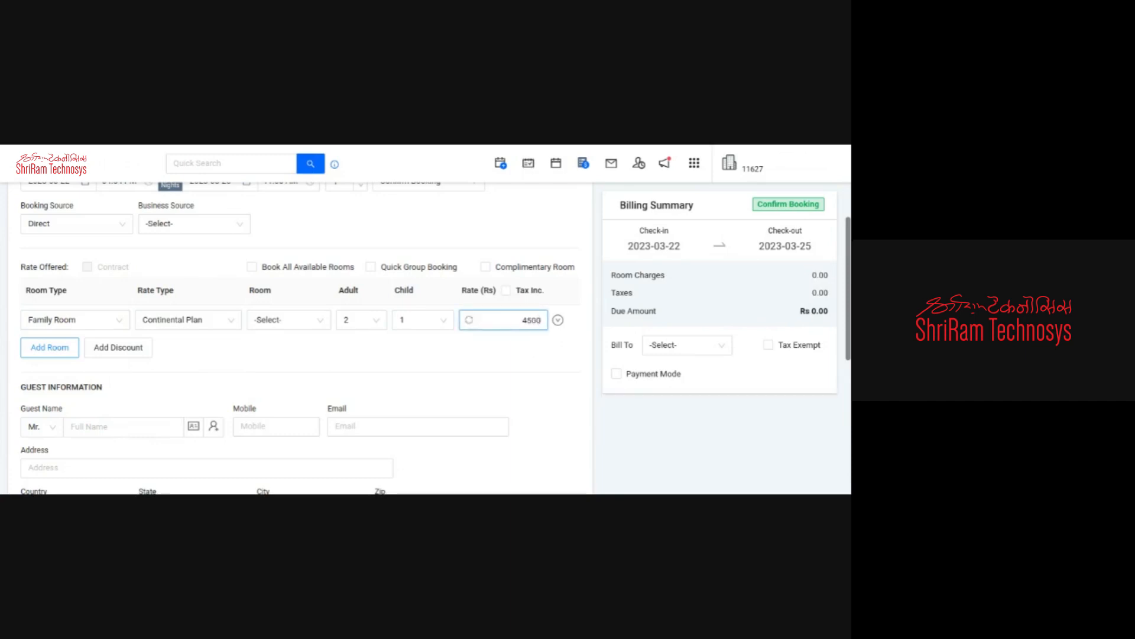
{"action": "type", "text": "4300"}
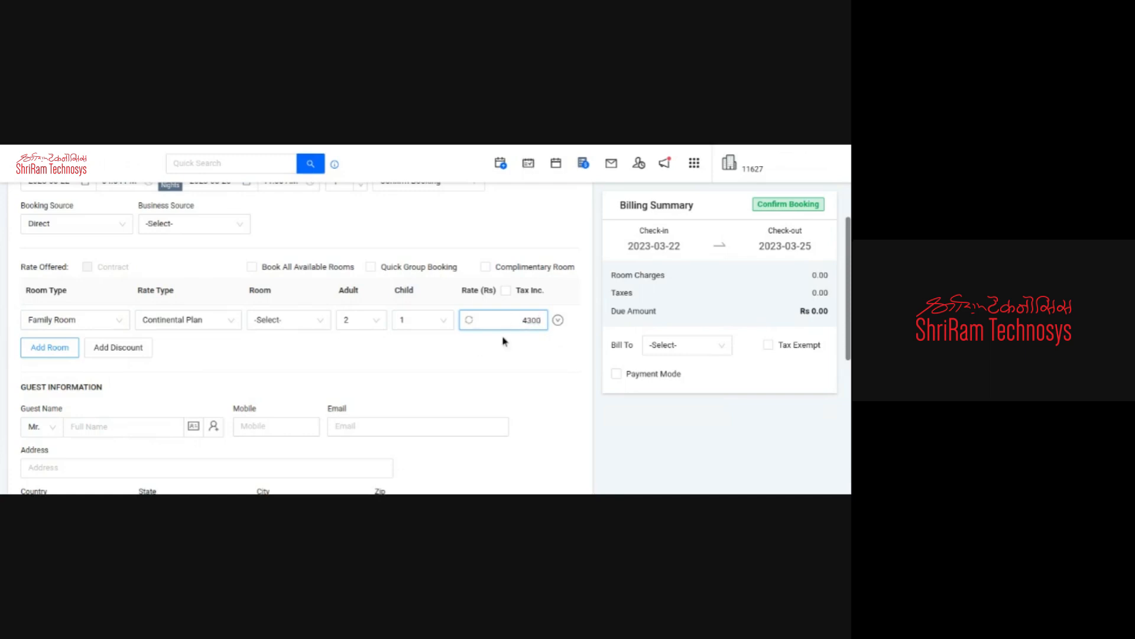
{"action": "left_click", "coordinate": [503, 342]}
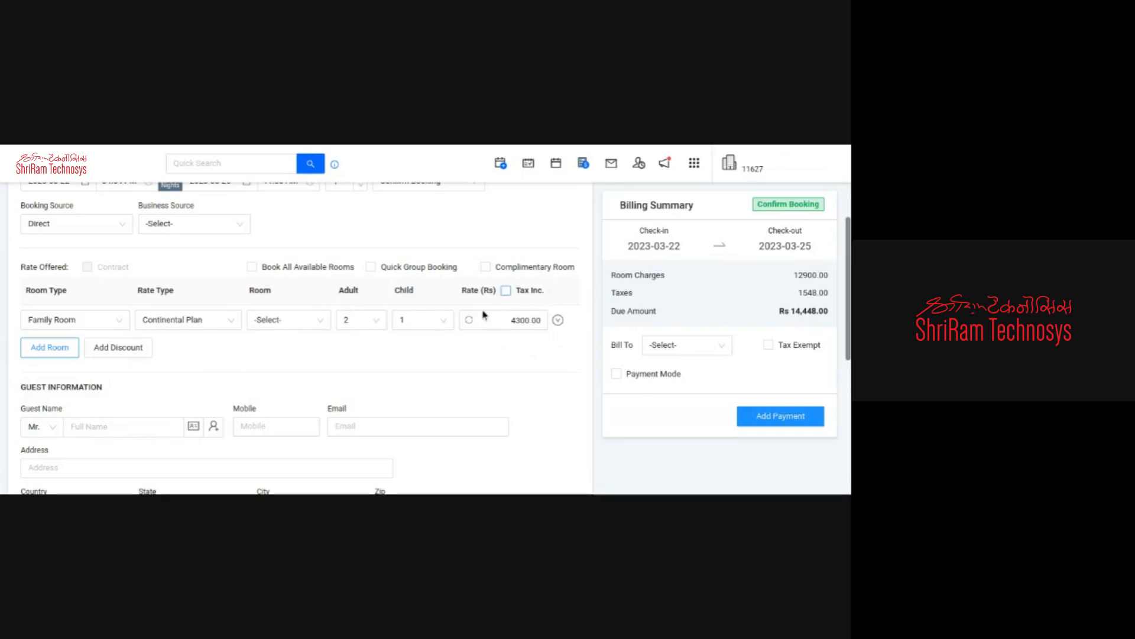
Step: Set the number of children to 0, bringing the due amount to Rs 14,448.00
{"action": "left_click", "coordinate": [414, 322]}
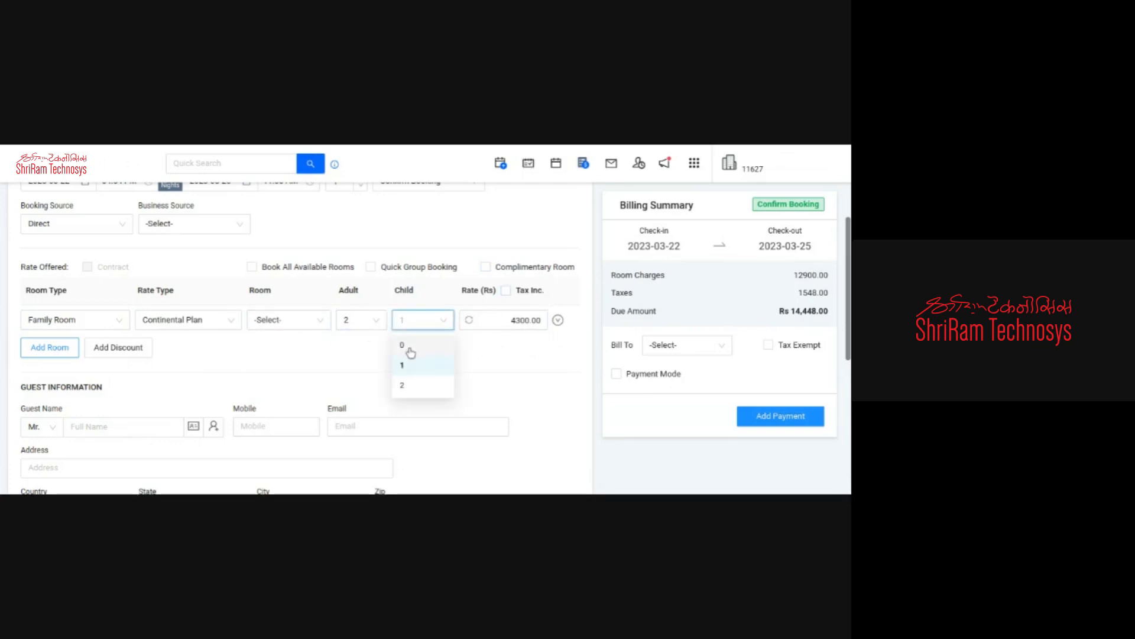
{"action": "left_click", "coordinate": [406, 354]}
{"action": "scroll", "coordinate": [479, 356], "scroll_direction": "up", "scroll_amount": 1}
{"action": "scroll", "coordinate": [479, 356], "scroll_direction": "up", "scroll_amount": 1}
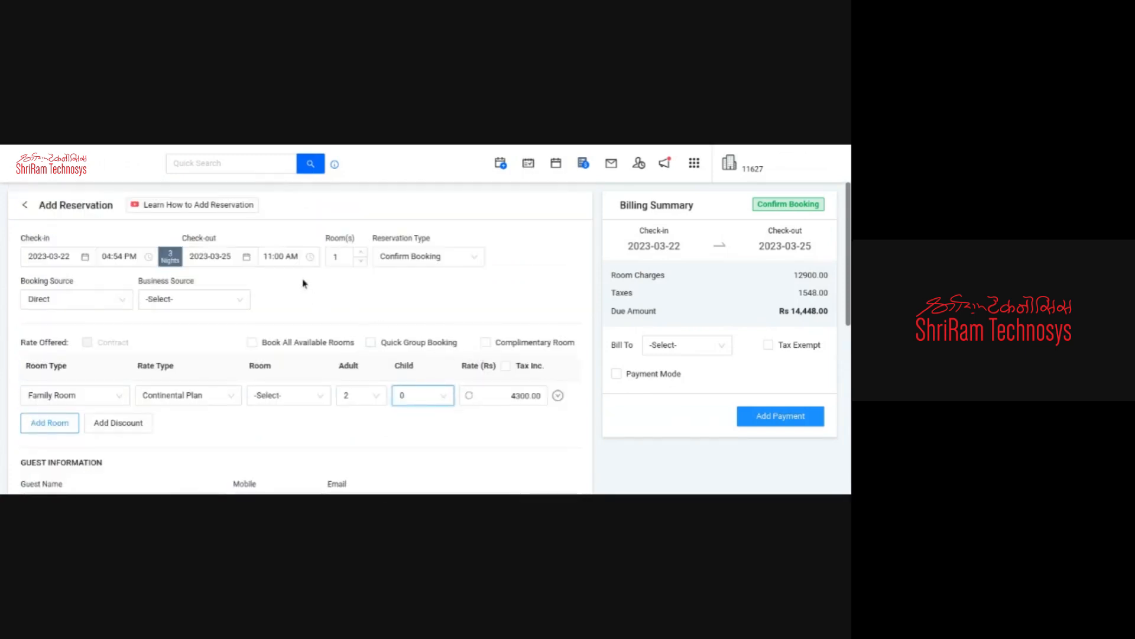
Step: Move check-out to 23 March and re-enter the 4300.00 rate on the Continental Plan
{"action": "left_click", "coordinate": [230, 260]}
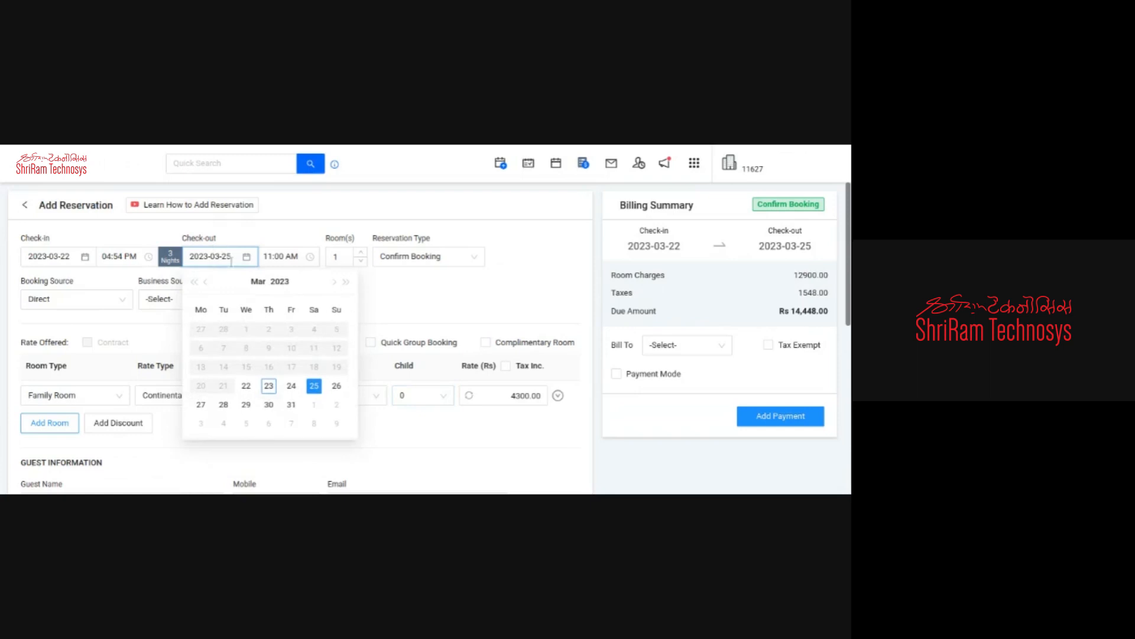
{"action": "left_click", "coordinate": [269, 386]}
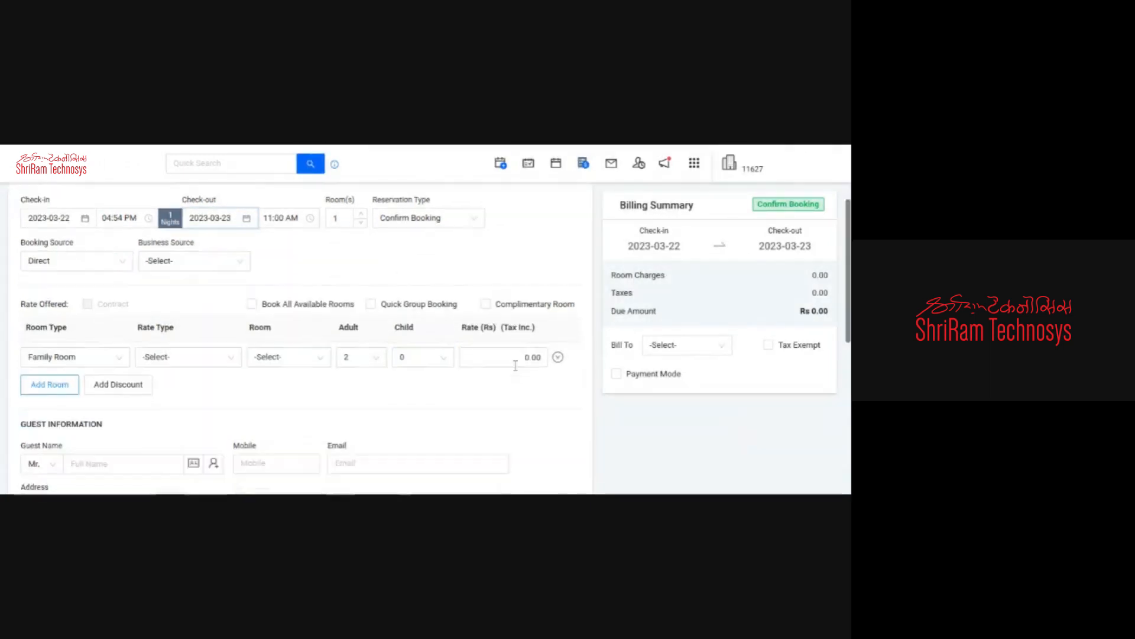
{"action": "scroll", "coordinate": [498, 334], "scroll_direction": "down", "scroll_amount": 1}
{"action": "left_click", "coordinate": [497, 319]}
{"action": "type", "text": "4300"}
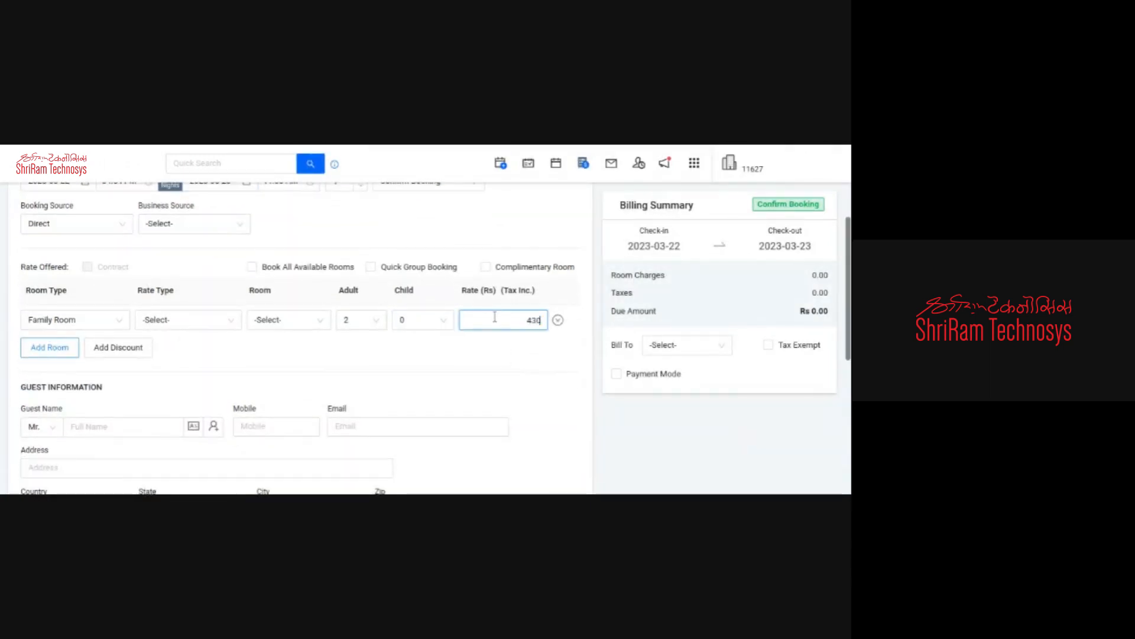
{"action": "left_click", "coordinate": [519, 362]}
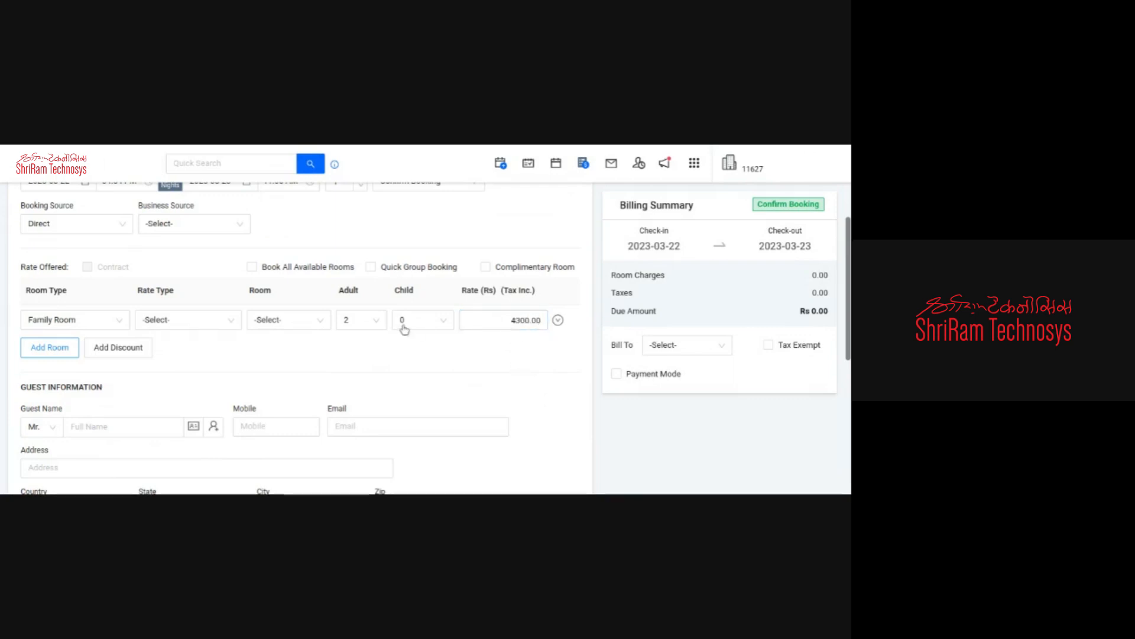
{"action": "left_click", "coordinate": [200, 326]}
{"action": "left_click", "coordinate": [222, 365]}
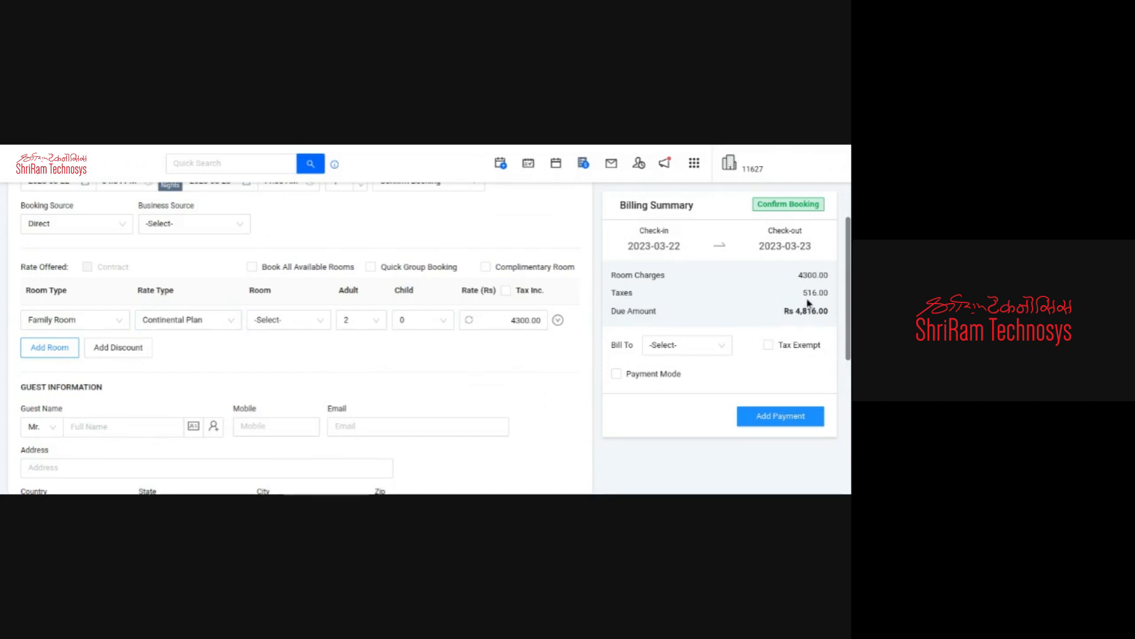
Step: Make the 4300.00 rate tax-inclusive so the amount due is Rs 4,300.00
{"action": "left_click_drag", "start_coordinate": [805, 294], "coordinate": [829, 292]}
{"action": "left_click", "coordinate": [579, 368]}
{"action": "left_click_drag", "start_coordinate": [544, 291], "coordinate": [521, 297]}
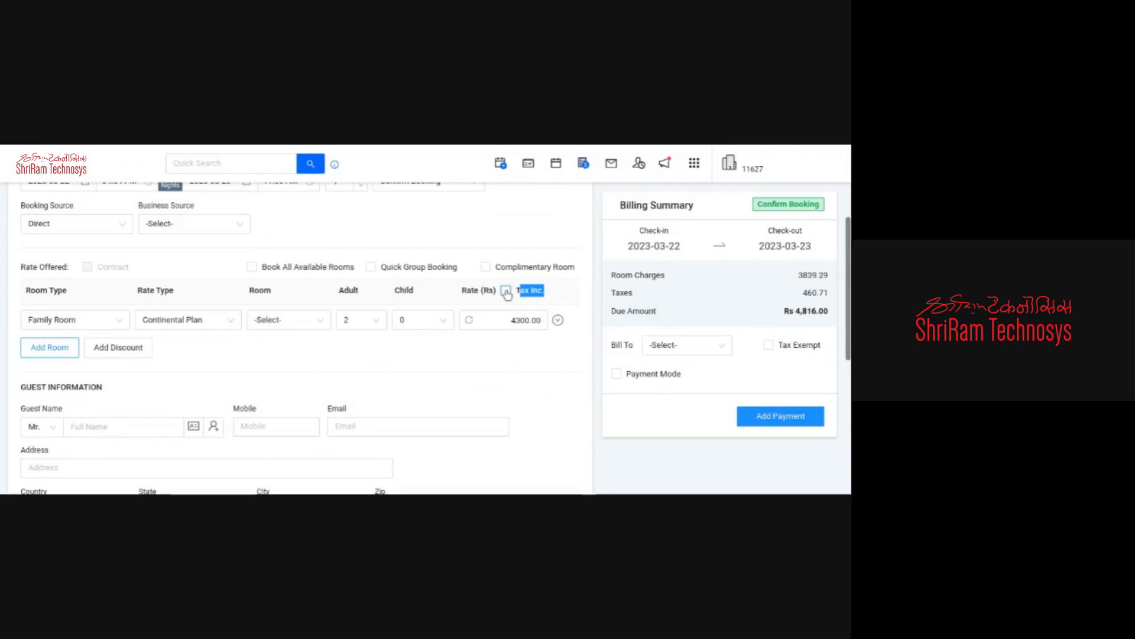
{"action": "left_click_drag", "start_coordinate": [507, 316], "coordinate": [535, 320]}
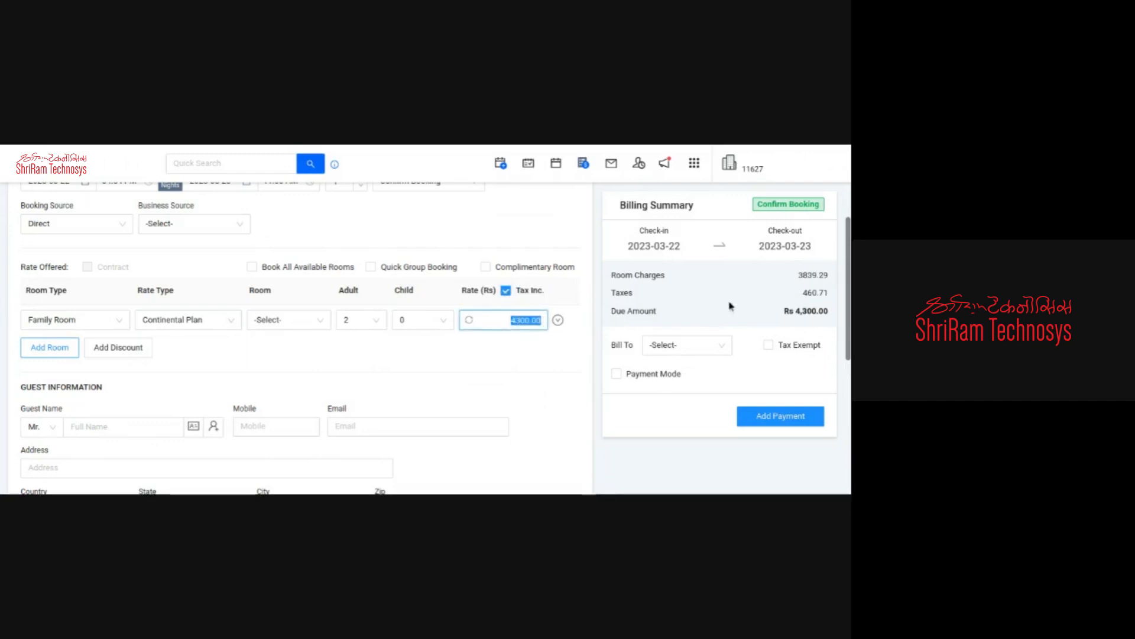
{"action": "left_click_drag", "start_coordinate": [786, 310], "coordinate": [826, 310]}
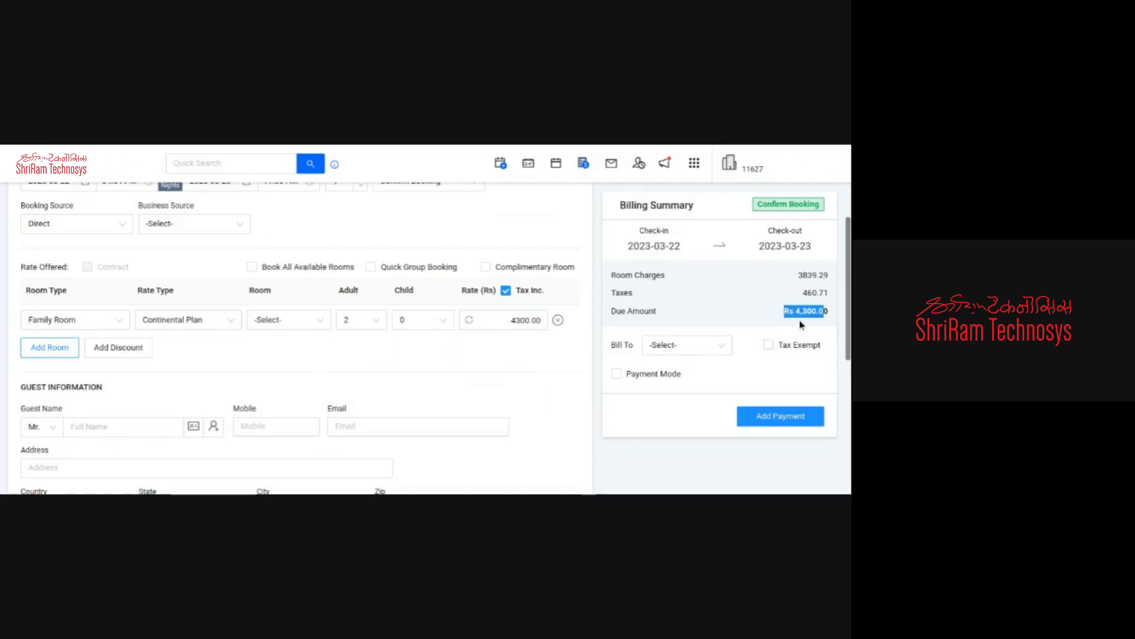
{"action": "double_click", "coordinate": [530, 319]}
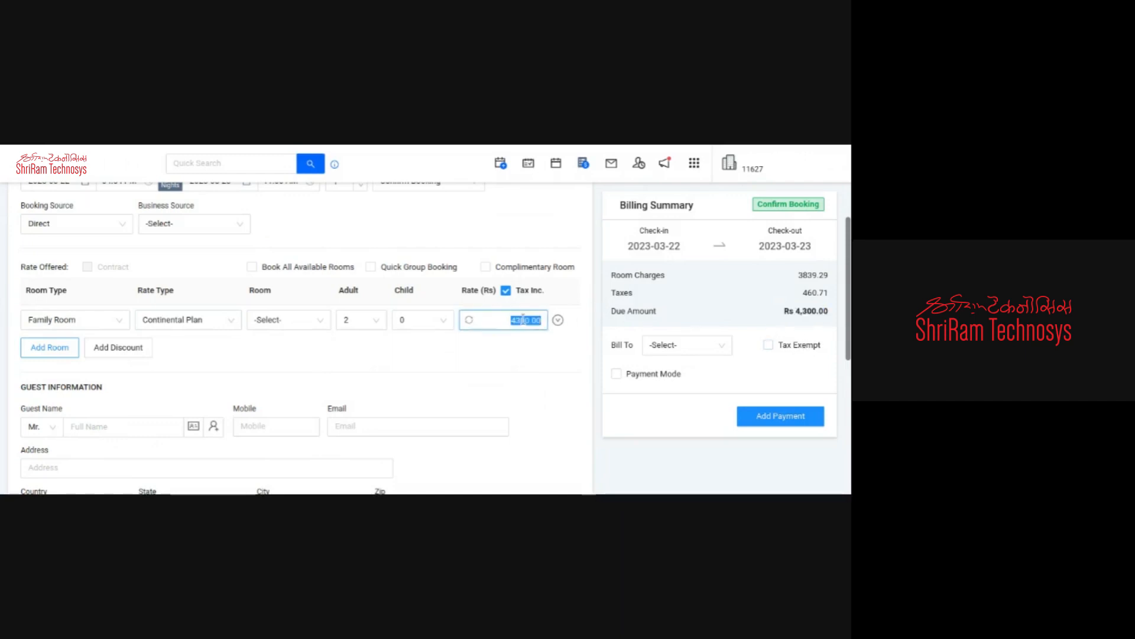
{"action": "left_click", "coordinate": [489, 357]}
{"action": "scroll", "coordinate": [299, 303], "scroll_direction": "up", "scroll_amount": 3}
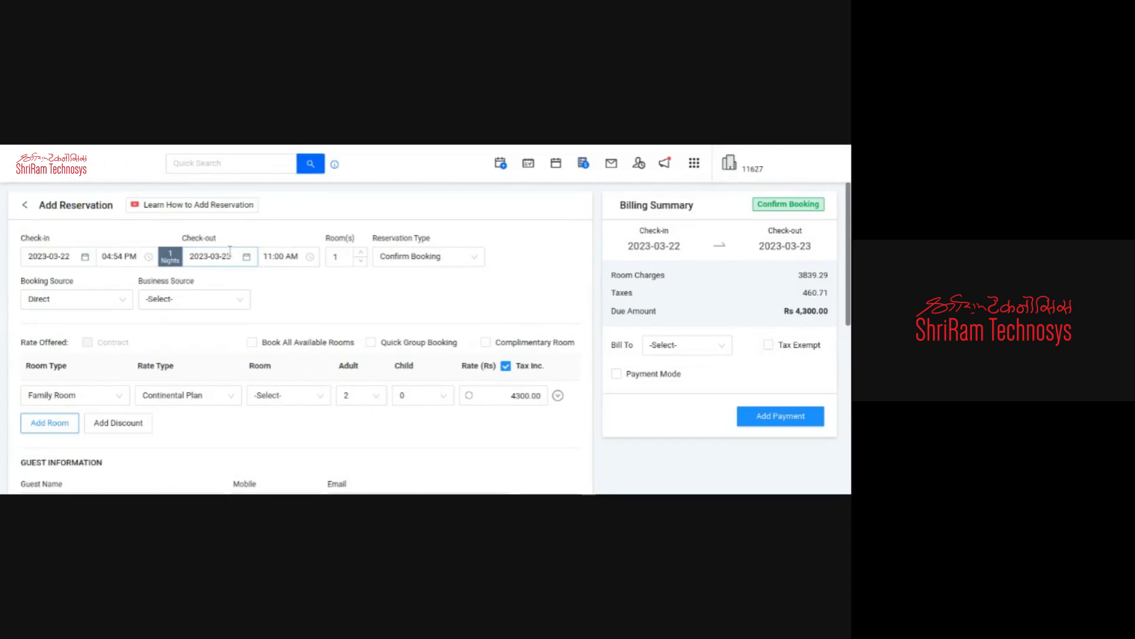
Step: Set check-out to 25 March 2023 and reselect the Continental Plan rate
{"action": "left_click", "coordinate": [241, 263]}
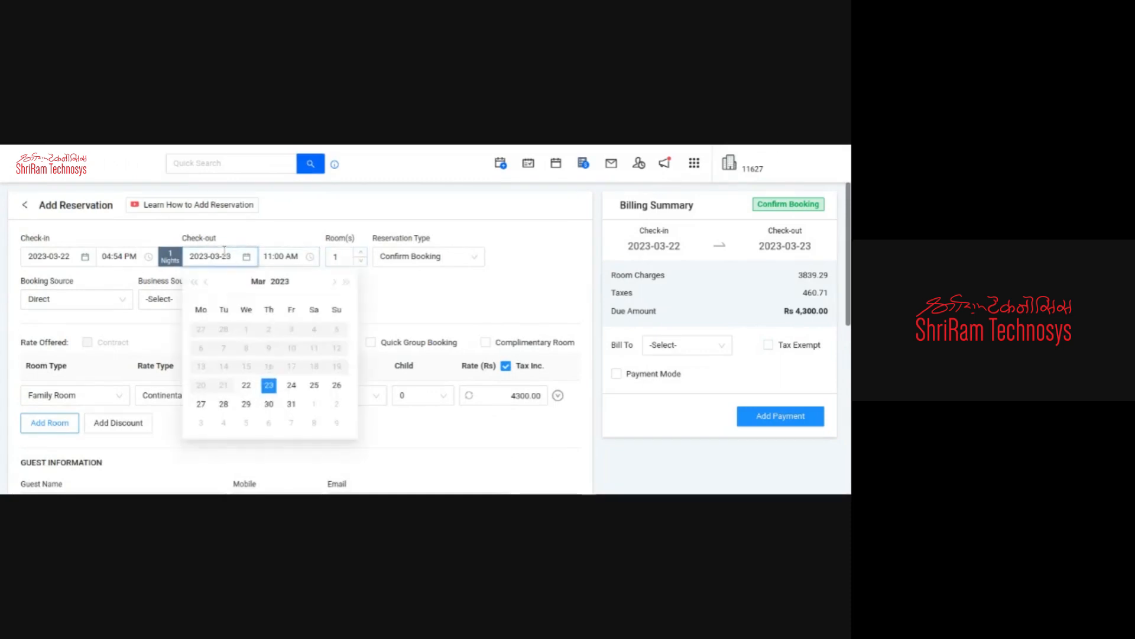
{"action": "left_click", "coordinate": [314, 385]}
{"action": "scroll", "coordinate": [451, 294], "scroll_direction": "down", "scroll_amount": 2}
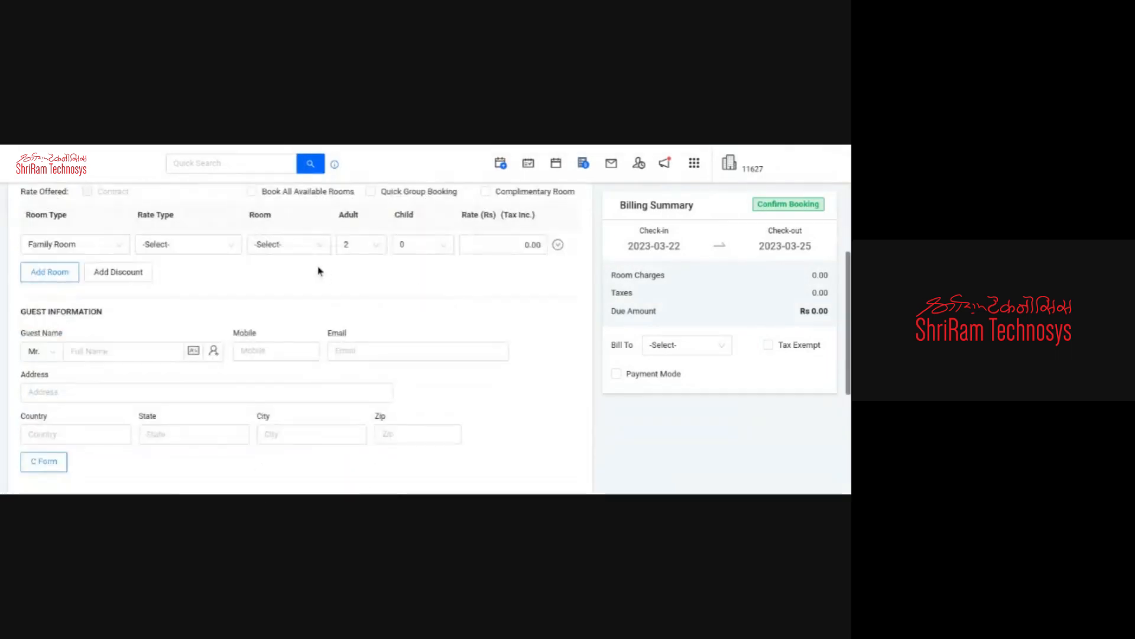
{"action": "left_click", "coordinate": [177, 244]}
{"action": "left_click", "coordinate": [173, 289]}
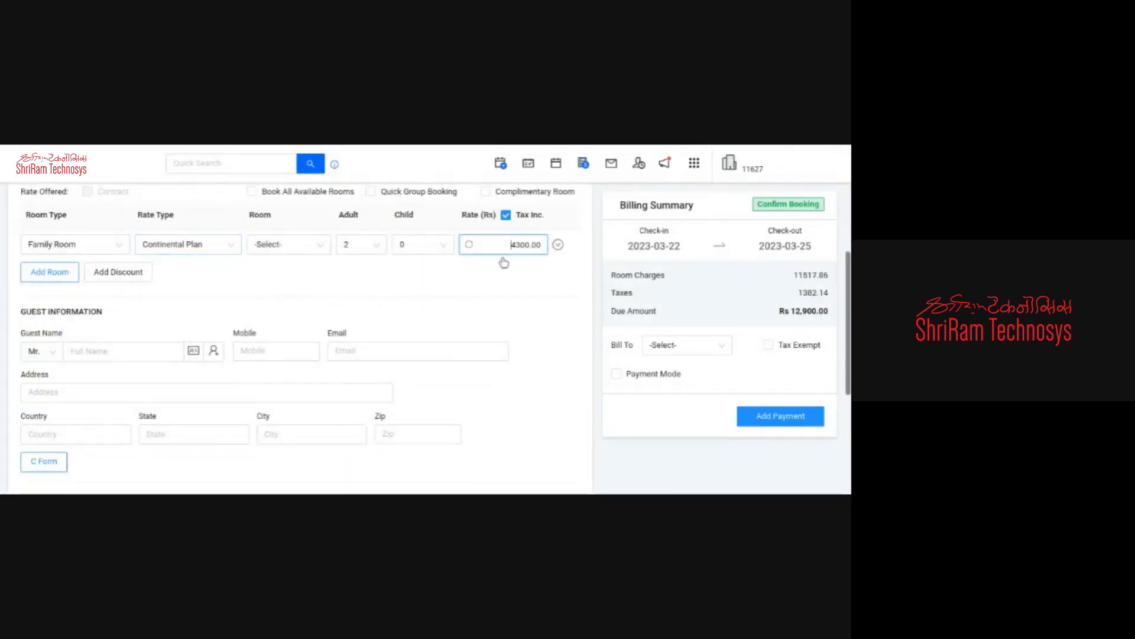
{"action": "scroll", "coordinate": [167, 300], "scroll_direction": "down", "scroll_amount": 1}
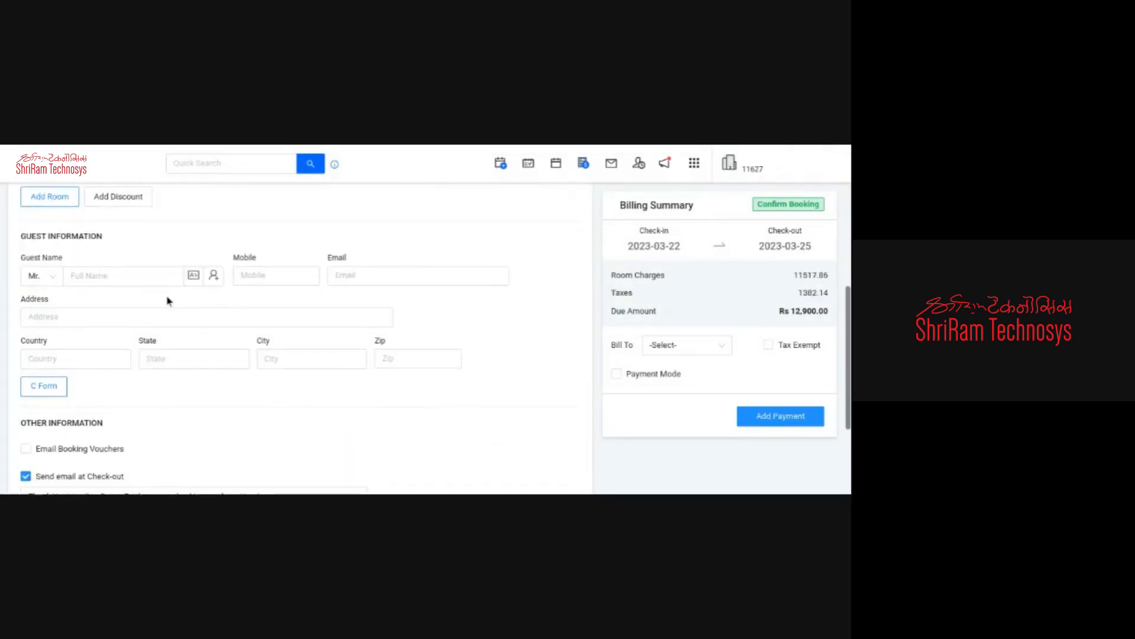
{"action": "scroll", "coordinate": [126, 286], "scroll_direction": "up", "scroll_amount": 1}
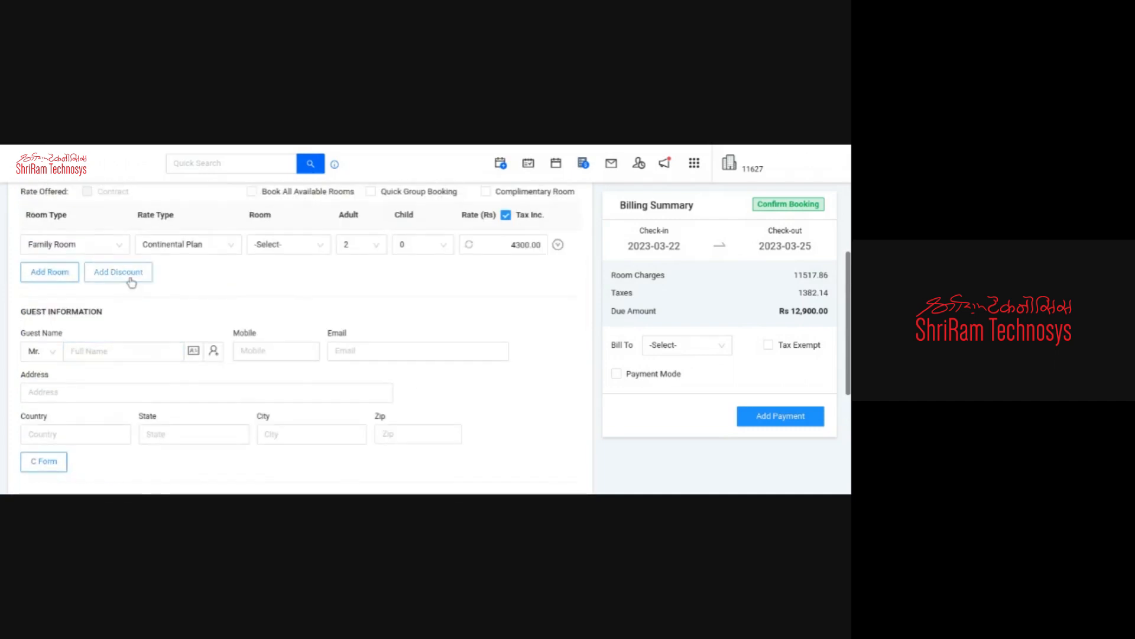
Step: Add three extra room rows, then remove them, leaving the single Family Room line
{"action": "left_click", "coordinate": [59, 279]}
{"action": "left_click", "coordinate": [49, 298]}
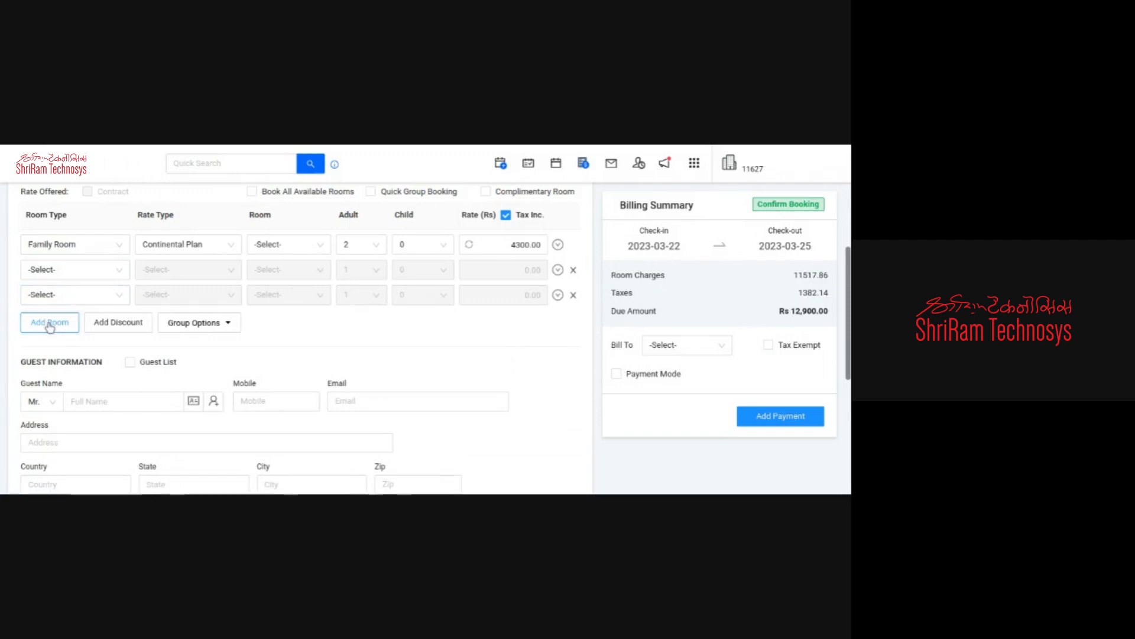
{"action": "left_click", "coordinate": [49, 324]}
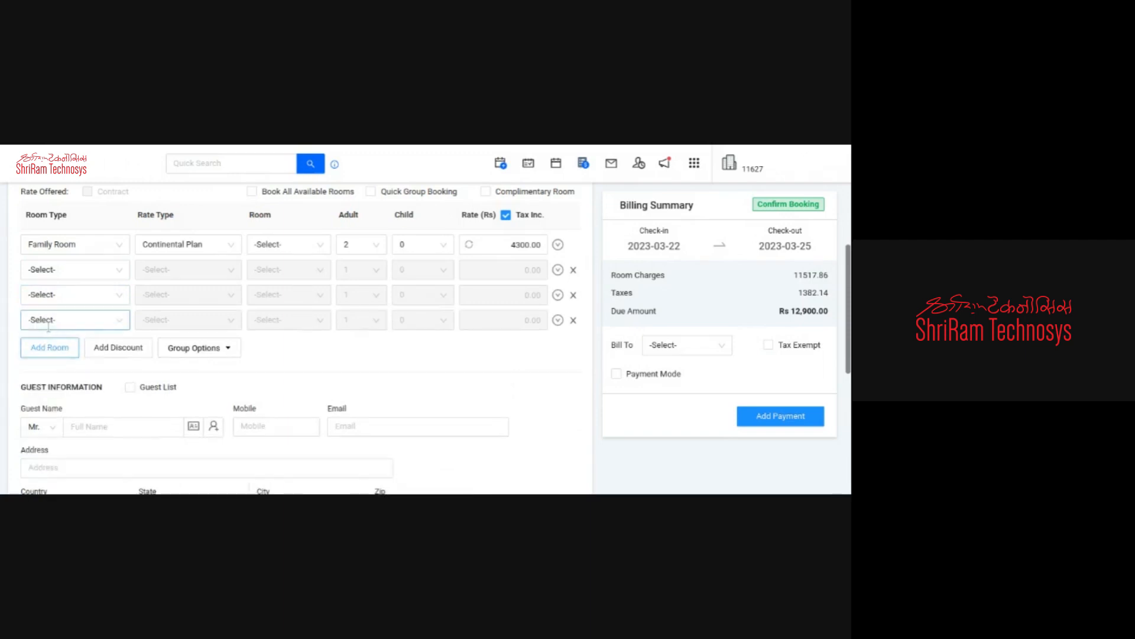
{"action": "left_click", "coordinate": [41, 270]}
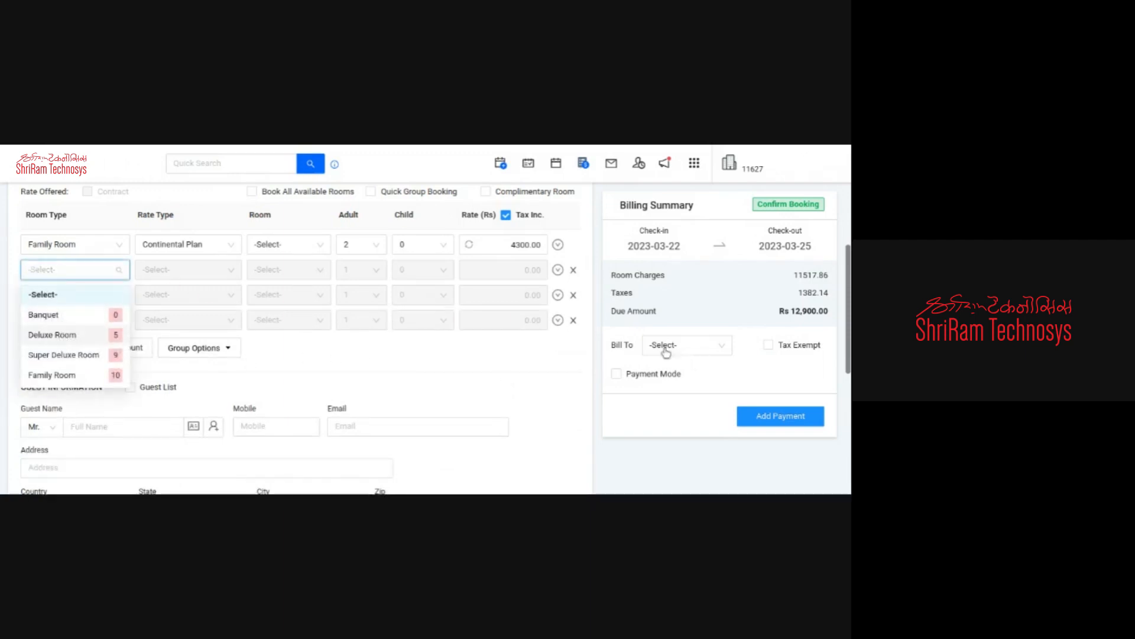
{"action": "left_click", "coordinate": [574, 321]}
{"action": "left_click", "coordinate": [573, 295]}
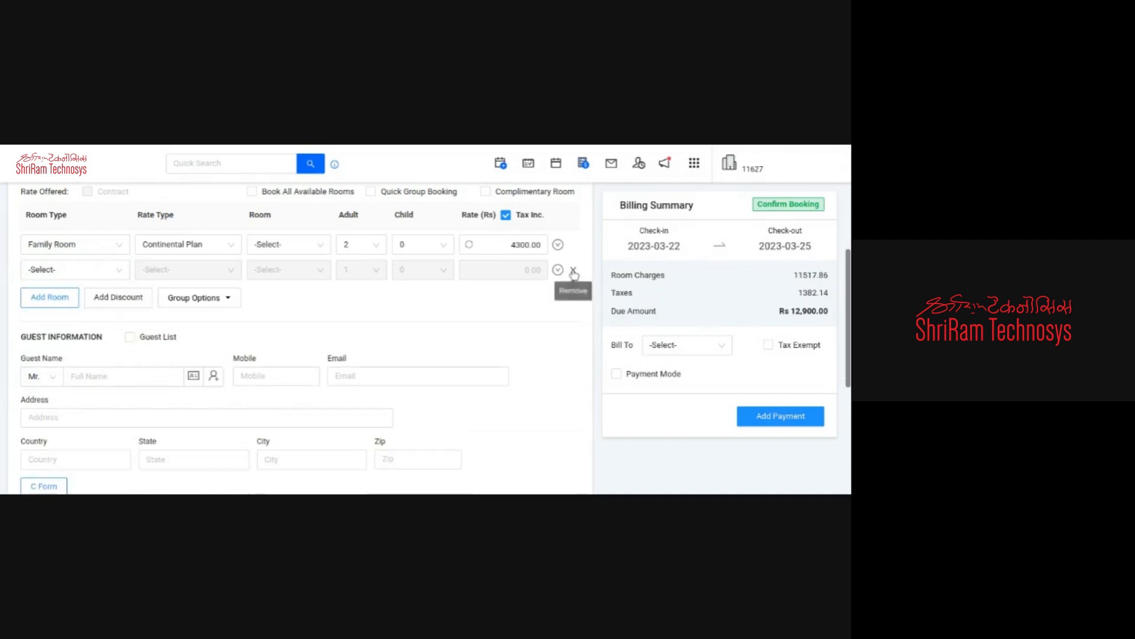
{"action": "left_click", "coordinate": [573, 270]}
{"action": "scroll", "coordinate": [277, 292], "scroll_direction": "down", "scroll_amount": 1}
{"action": "scroll", "coordinate": [277, 292], "scroll_direction": "up", "scroll_amount": 1}
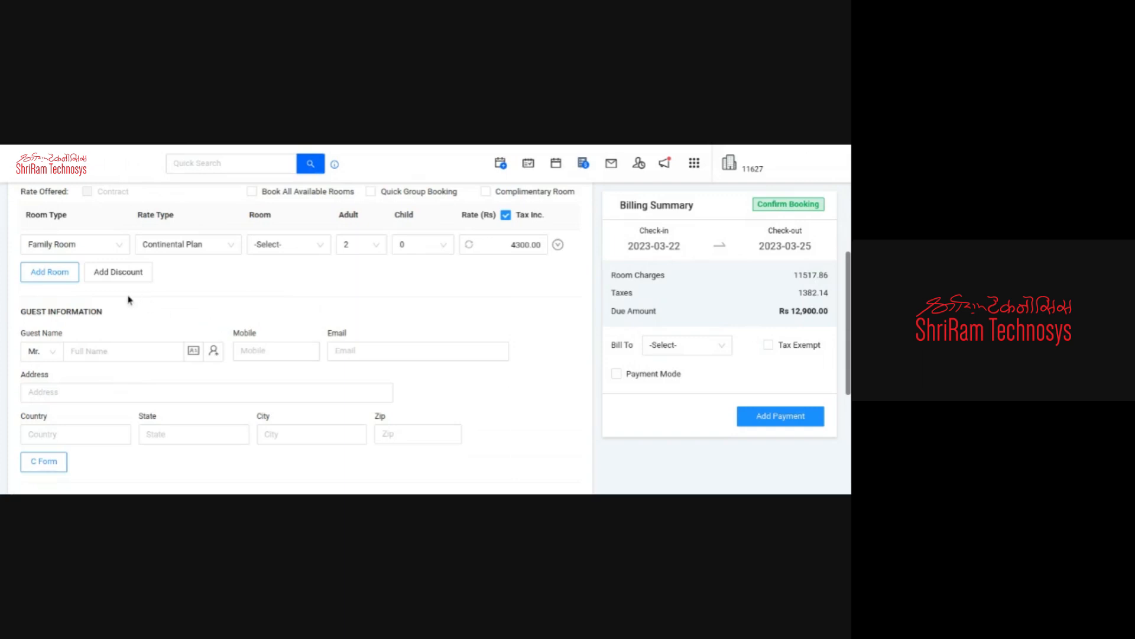
{"action": "scroll", "coordinate": [127, 299], "scroll_direction": "down", "scroll_amount": 1}
{"action": "left_click_drag", "start_coordinate": [111, 241], "coordinate": [41, 244]}
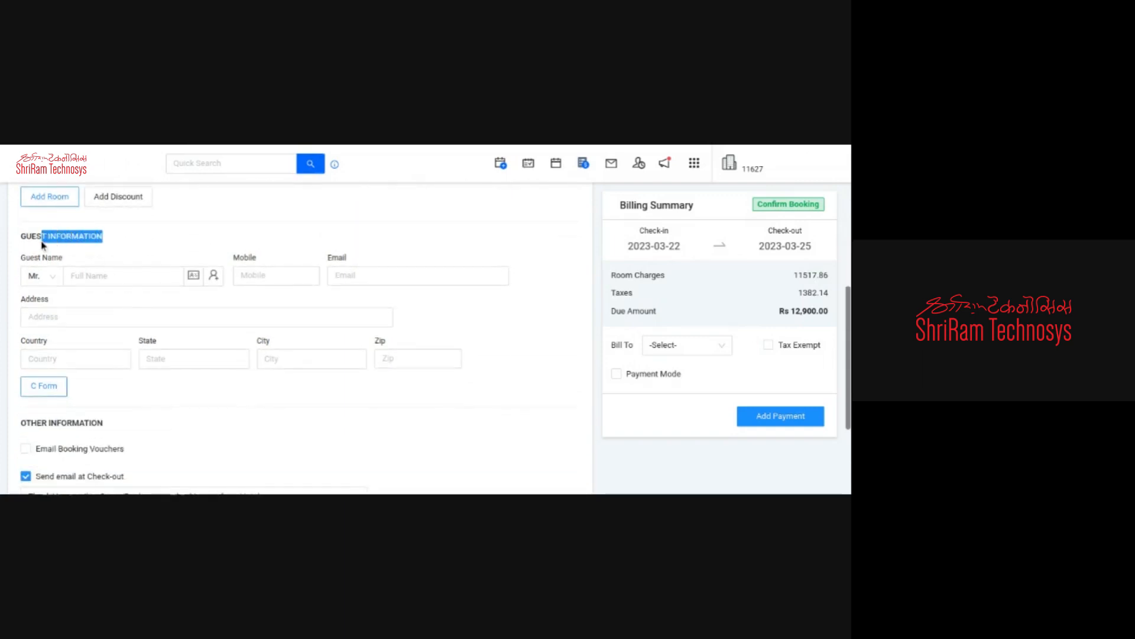
{"action": "left_click", "coordinate": [149, 256]}
{"action": "left_click", "coordinate": [117, 273]}
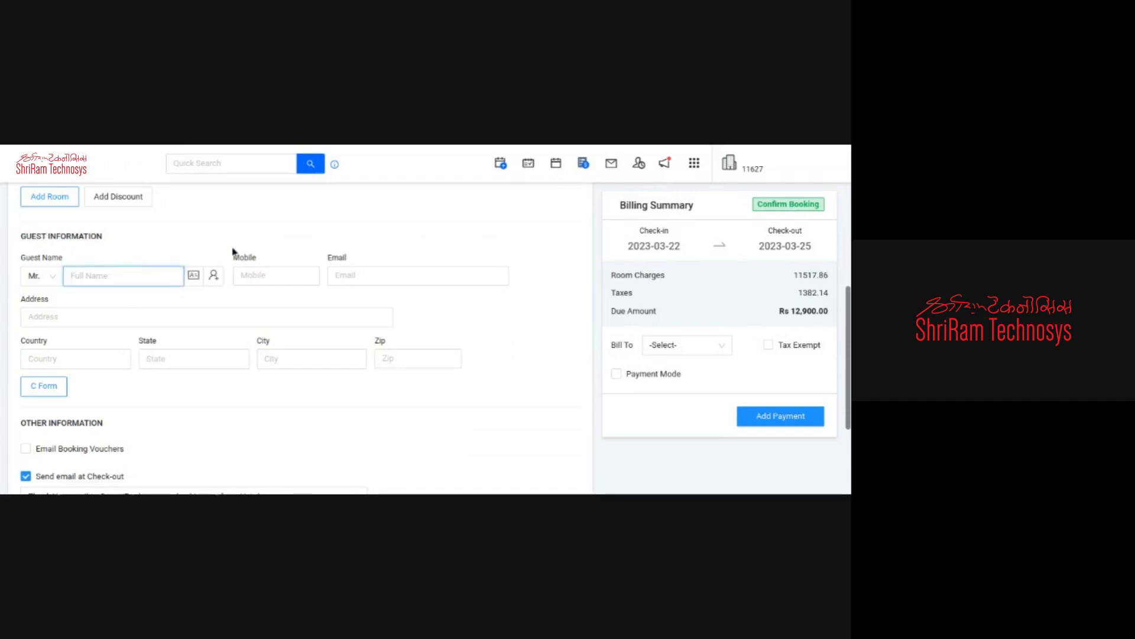
{"action": "left_click", "coordinate": [355, 273]}
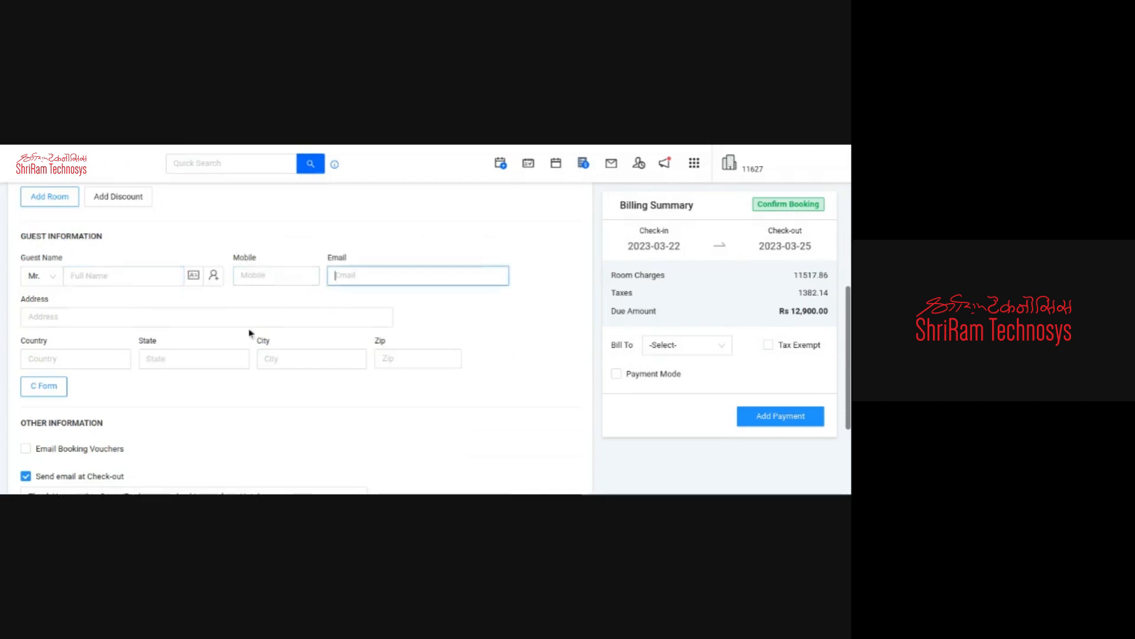
{"action": "left_click", "coordinate": [127, 308]}
{"action": "scroll", "coordinate": [126, 308], "scroll_direction": "down", "scroll_amount": 1}
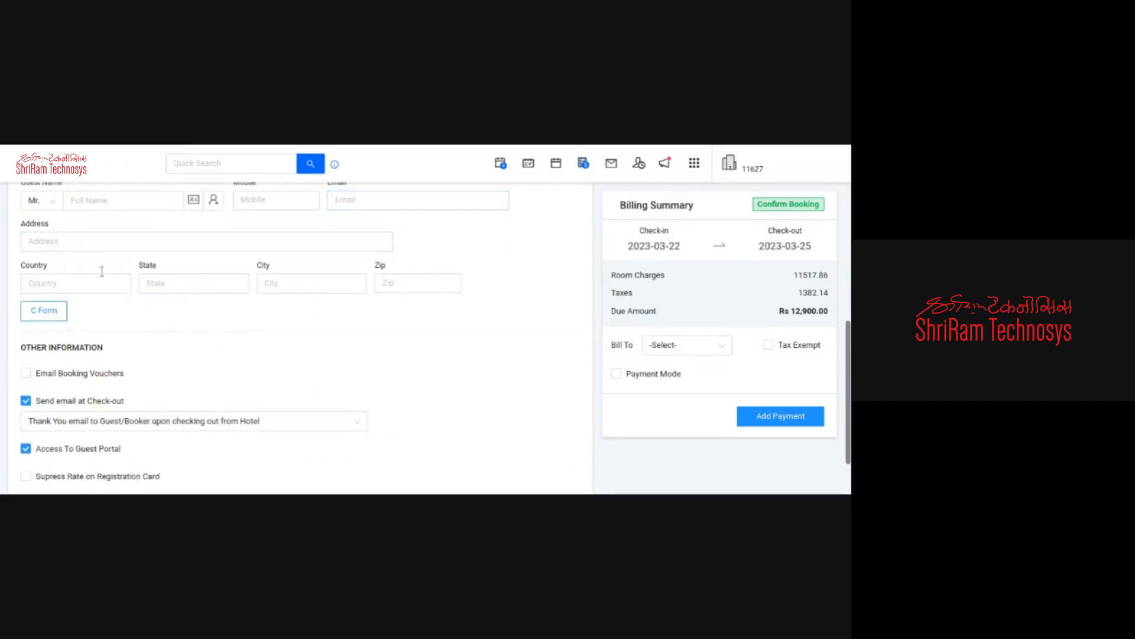
{"action": "left_click", "coordinate": [197, 284]}
{"action": "left_click", "coordinate": [378, 281]}
{"action": "scroll", "coordinate": [355, 319], "scroll_direction": "up", "scroll_amount": 2}
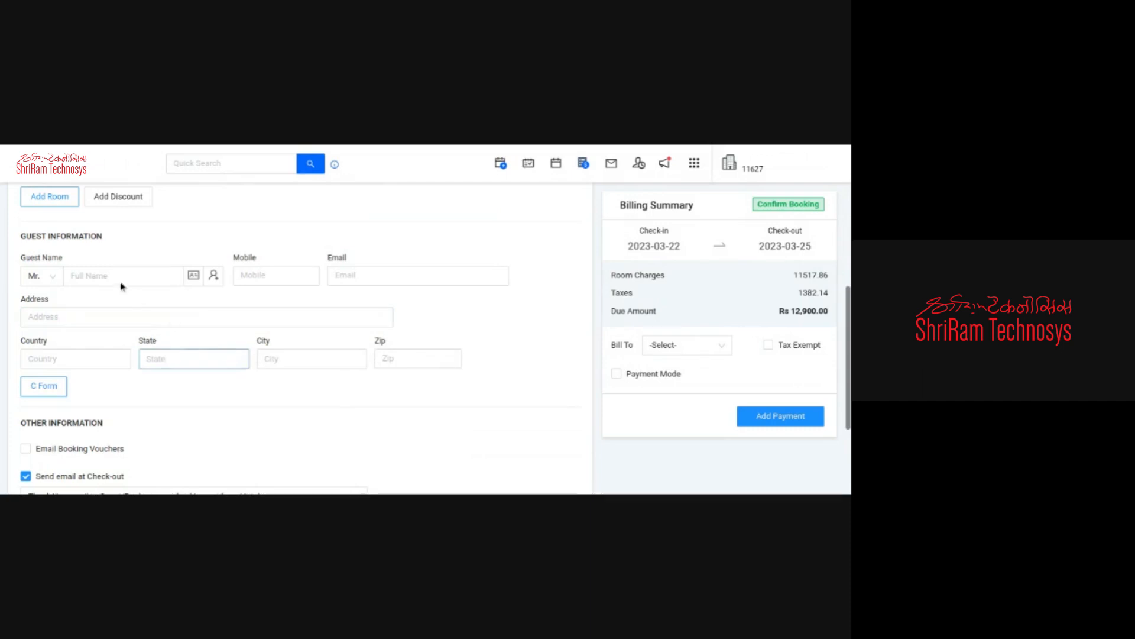
{"action": "left_click", "coordinate": [81, 273]}
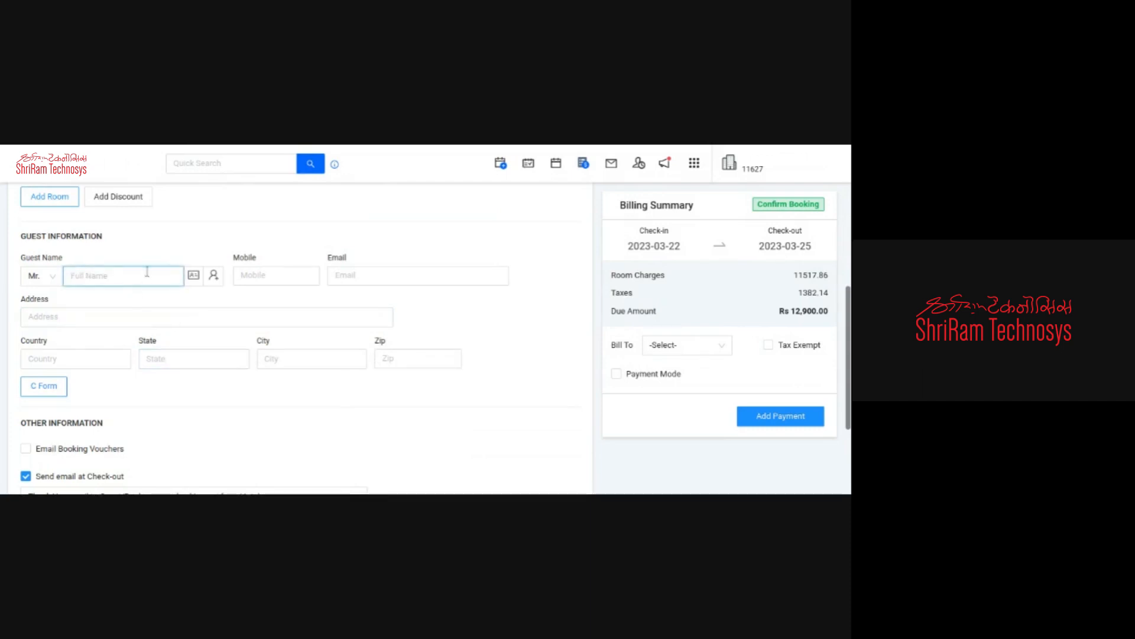
{"action": "left_click", "coordinate": [214, 276]}
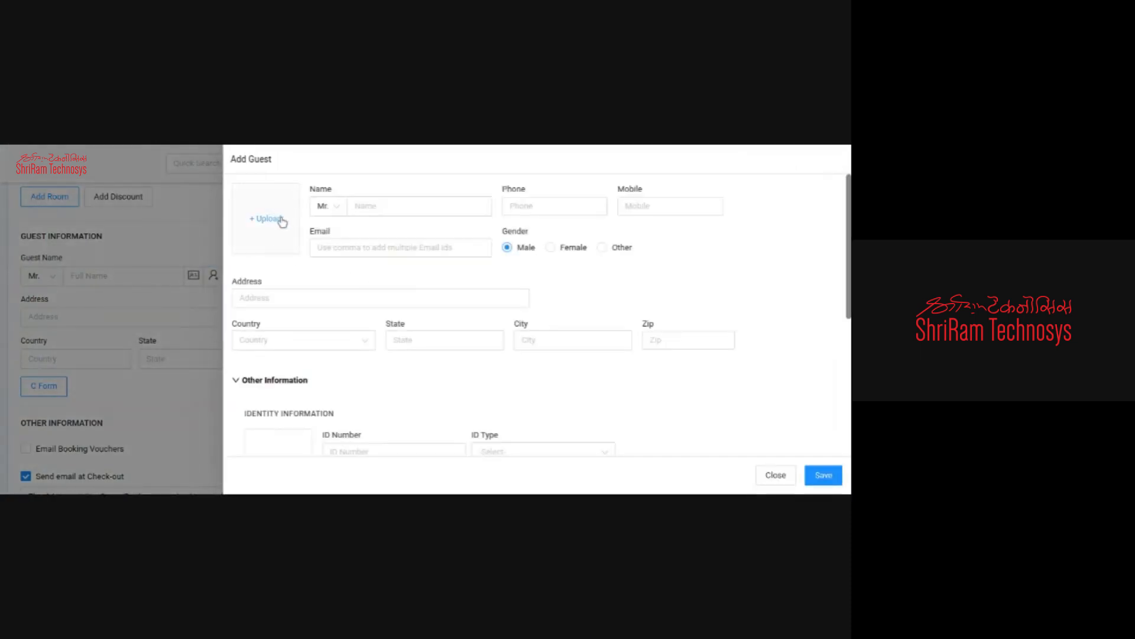
{"action": "scroll", "coordinate": [301, 225], "scroll_direction": "down", "scroll_amount": 3}
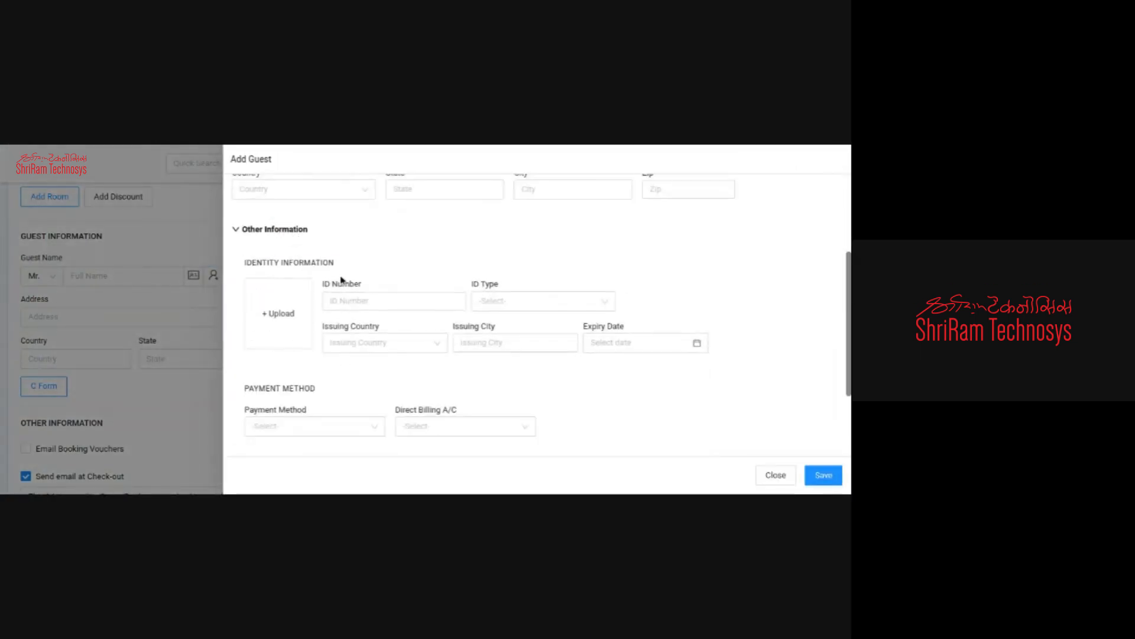
{"action": "left_click_drag", "start_coordinate": [243, 262], "coordinate": [342, 269]}
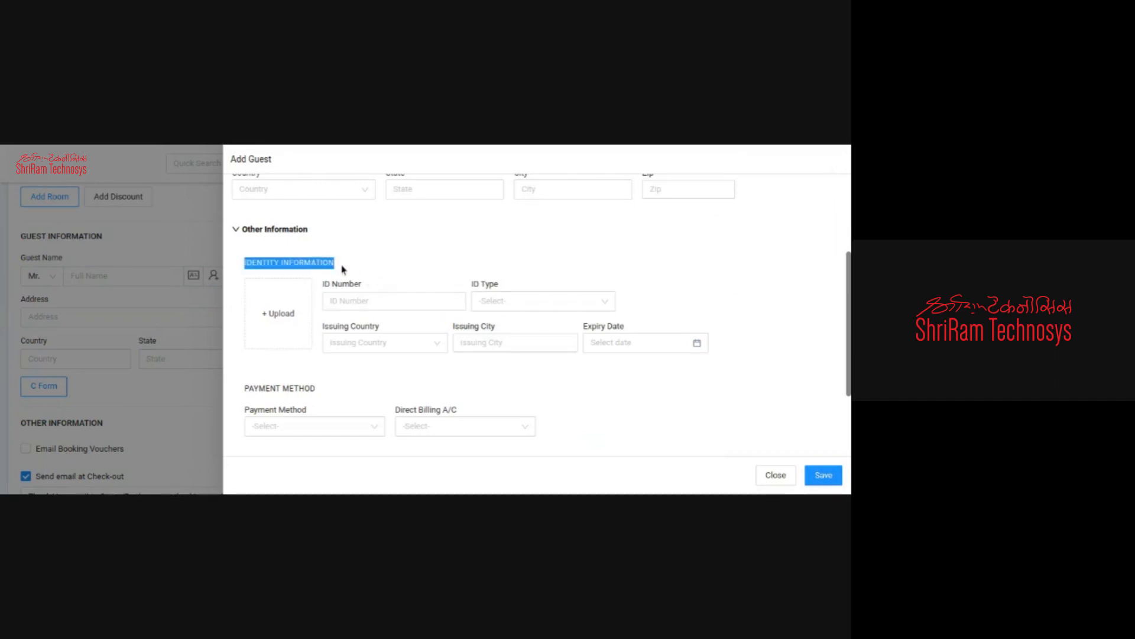
{"action": "left_click", "coordinate": [332, 300]}
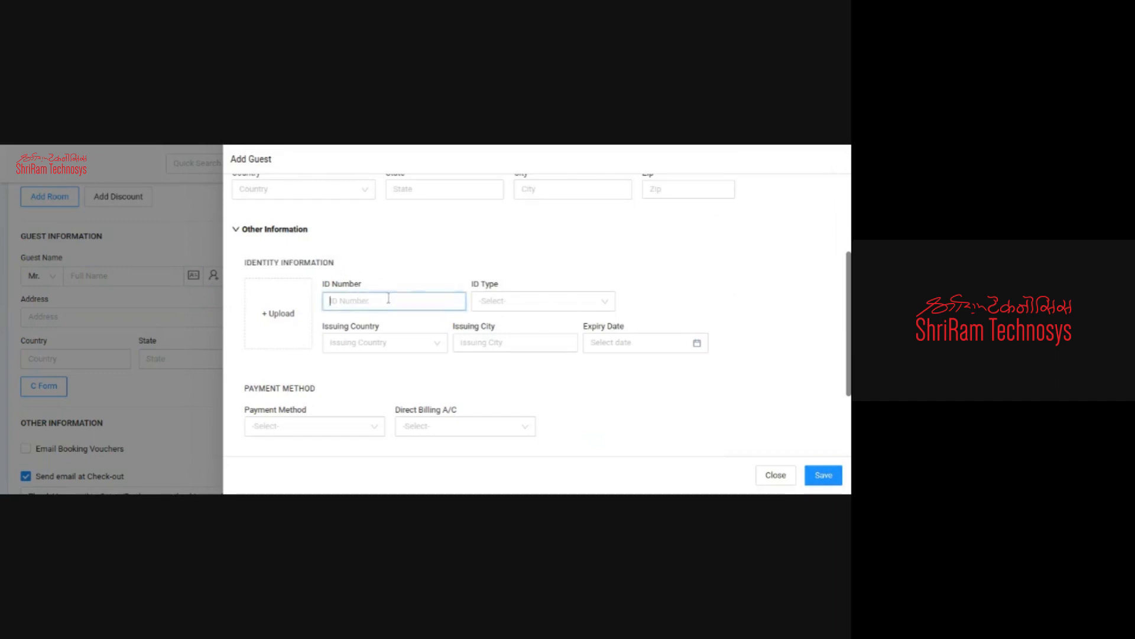
{"action": "left_click", "coordinate": [506, 301]}
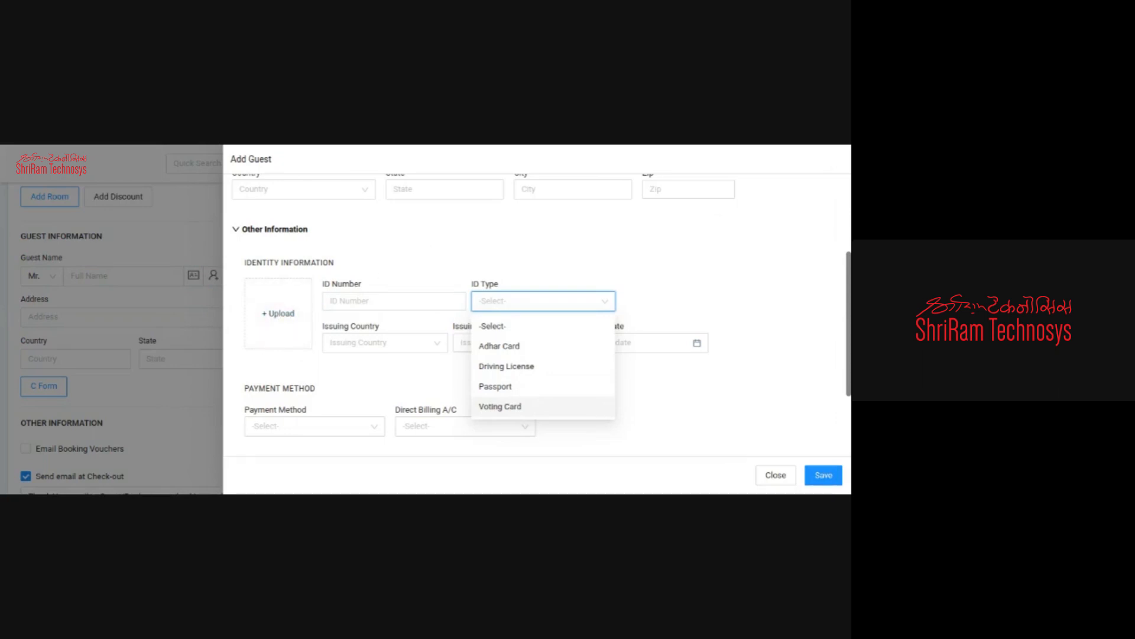
{"action": "left_click", "coordinate": [563, 271]}
{"action": "left_click", "coordinate": [530, 302]}
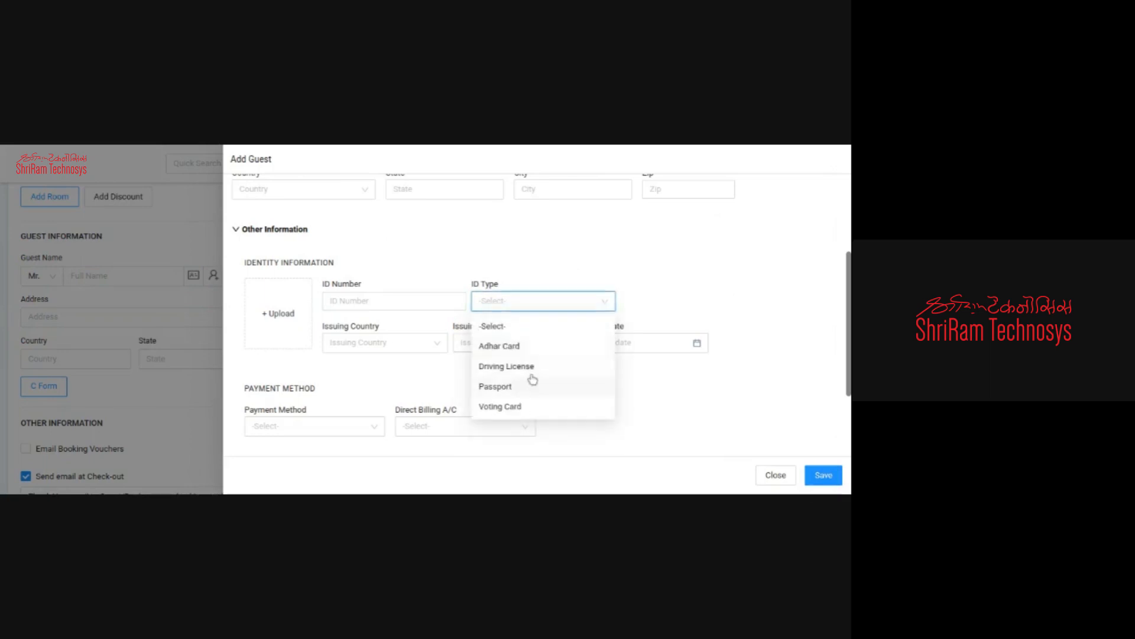
{"action": "scroll", "coordinate": [542, 344], "scroll_direction": "down", "scroll_amount": 2}
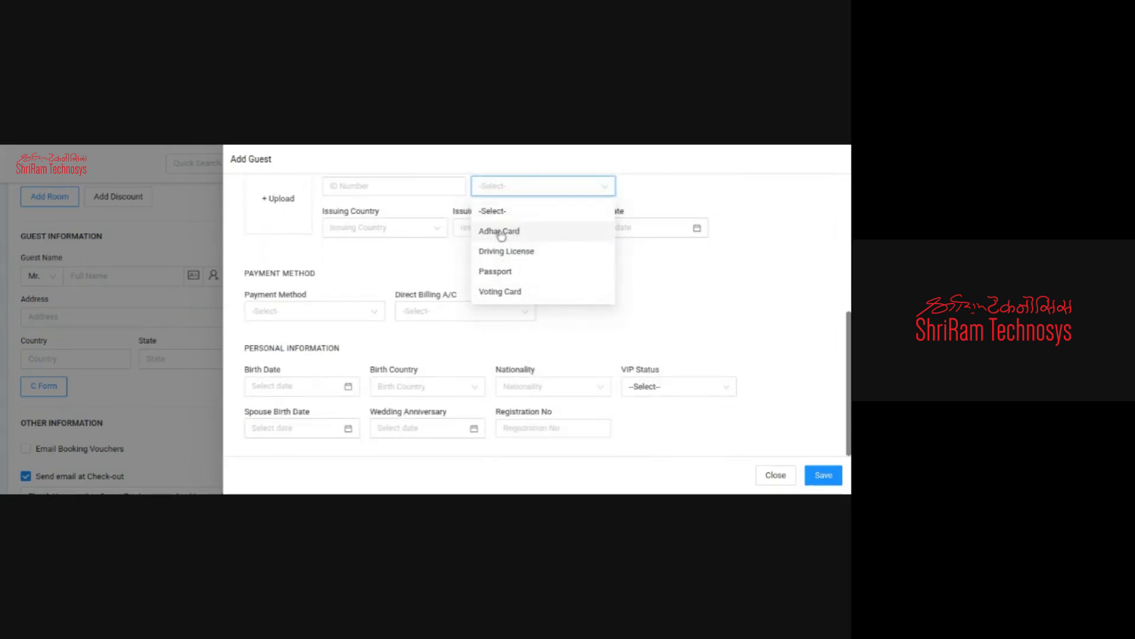
{"action": "left_click", "coordinate": [514, 194]}
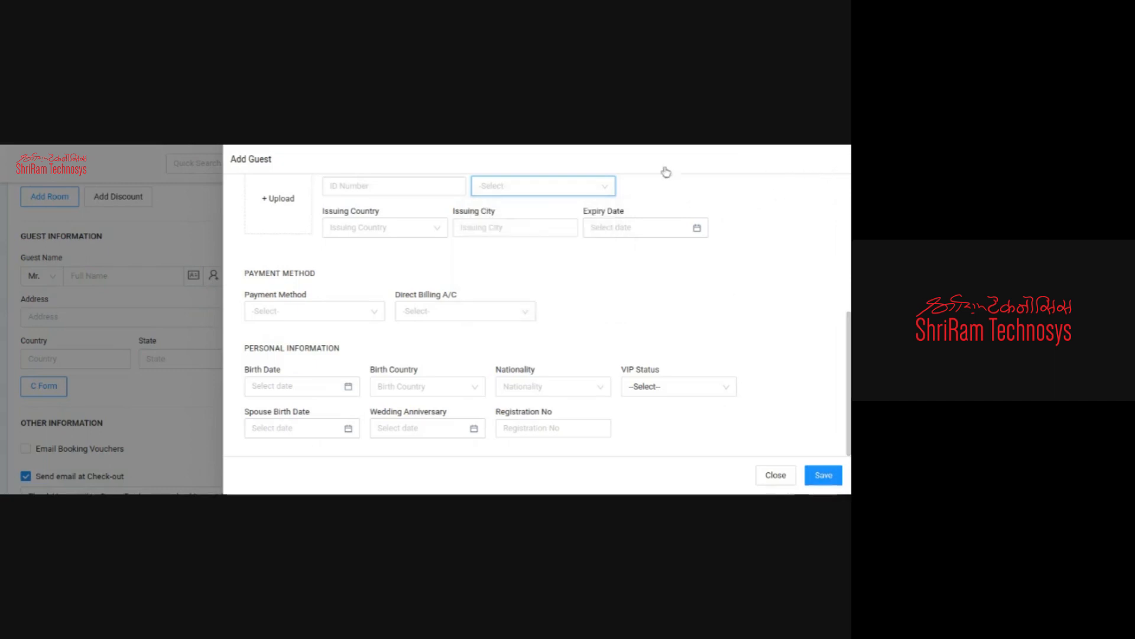
{"action": "left_click", "coordinate": [542, 194]}
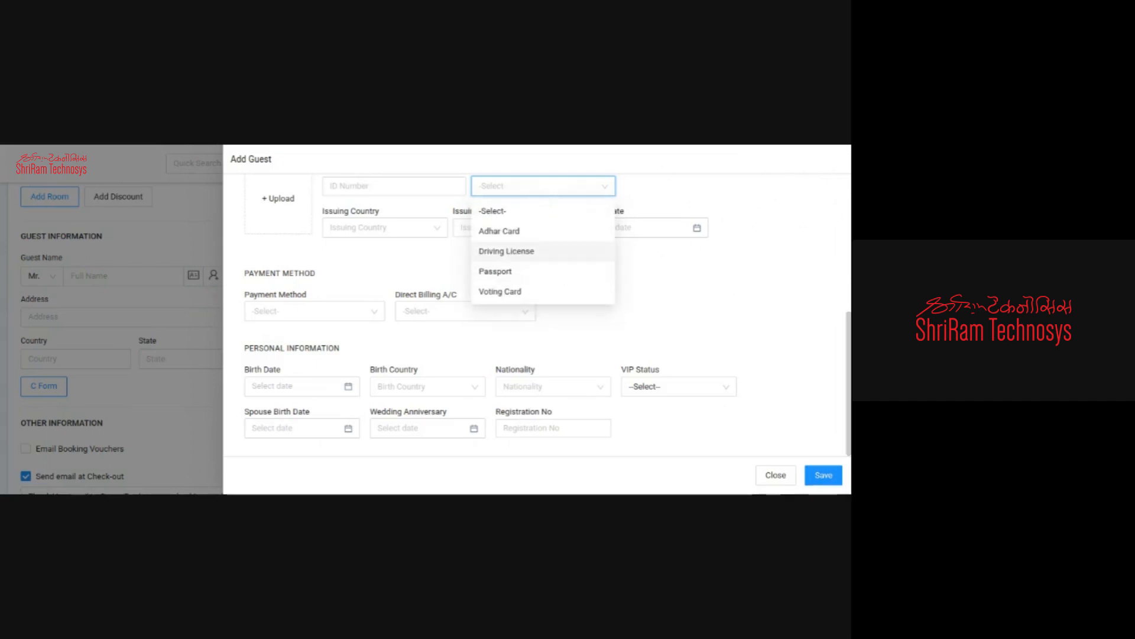
{"action": "left_click", "coordinate": [842, 171]}
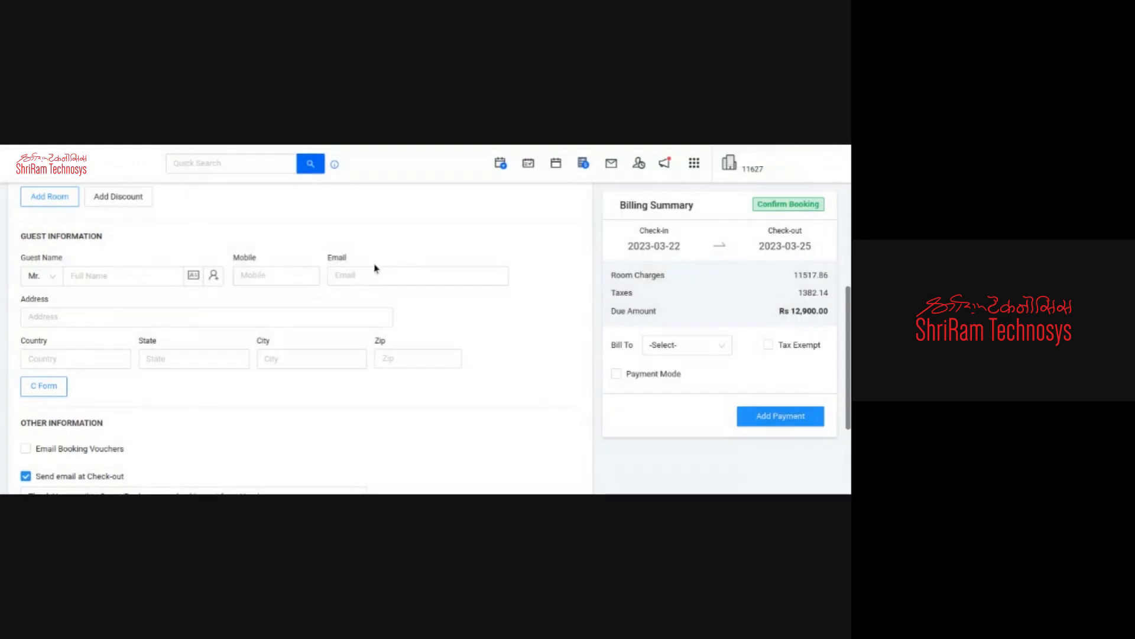
Step: Enter the guest's full name in the Guest Name field
{"action": "left_click", "coordinate": [331, 275]}
{"action": "scroll", "coordinate": [309, 308], "scroll_direction": "down", "scroll_amount": 3}
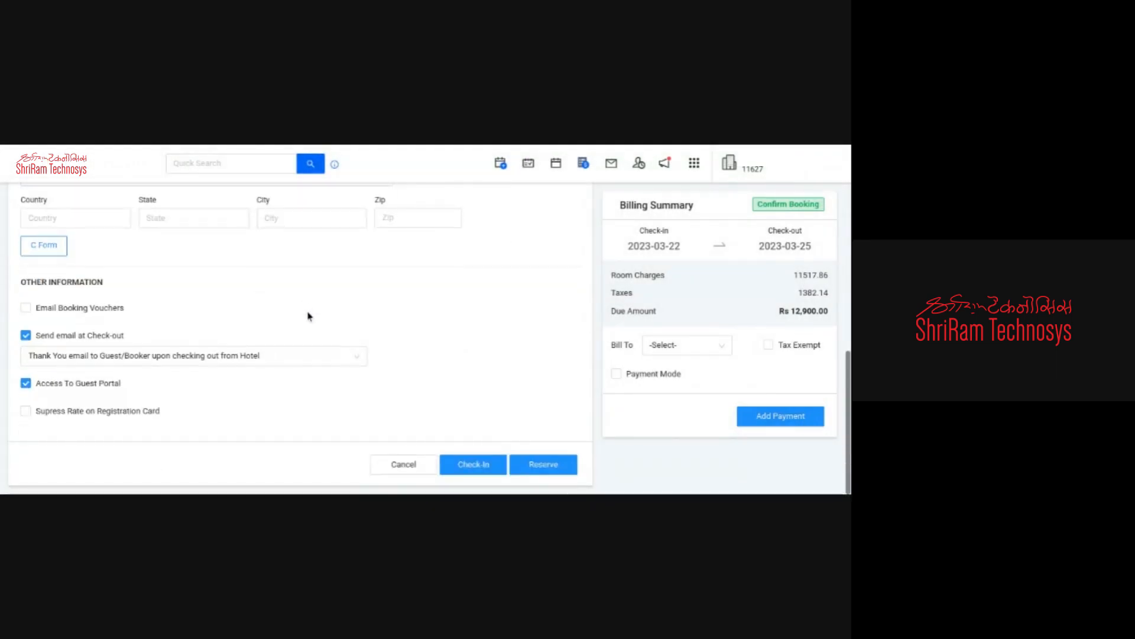
{"action": "scroll", "coordinate": [264, 310], "scroll_direction": "up", "scroll_amount": 5}
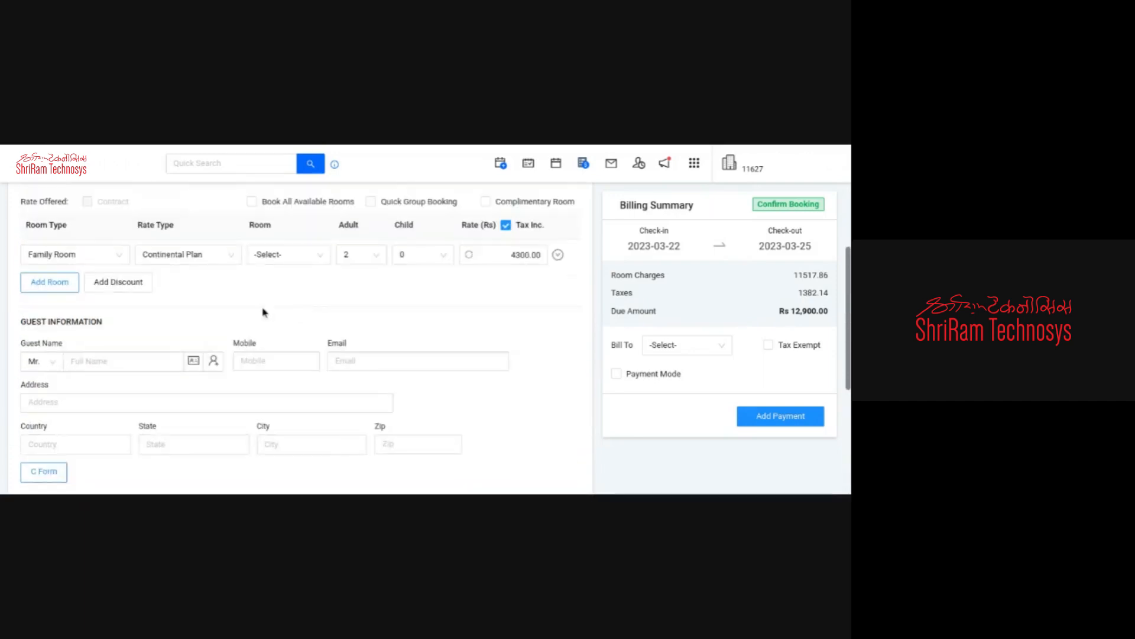
{"action": "left_click", "coordinate": [103, 357]}
{"action": "type", "text": "Thomas shelby"}
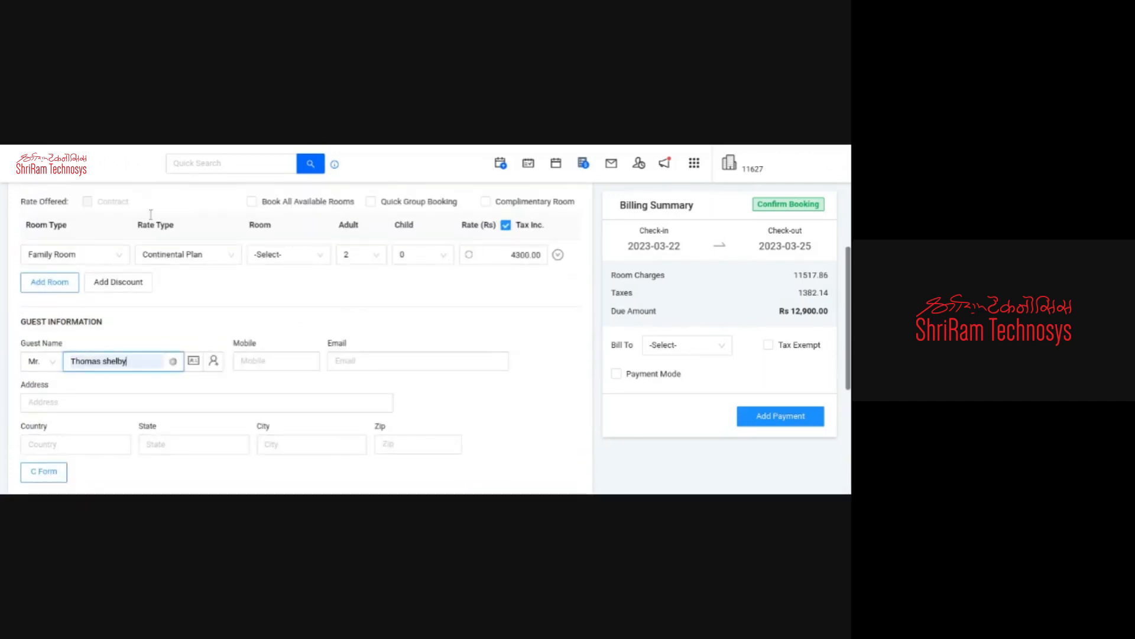
Step: Clear the guest name and retype the first name to bring up matching guest suggestions
{"action": "double_click", "coordinate": [143, 357]}
{"action": "left_click", "coordinate": [173, 361]}
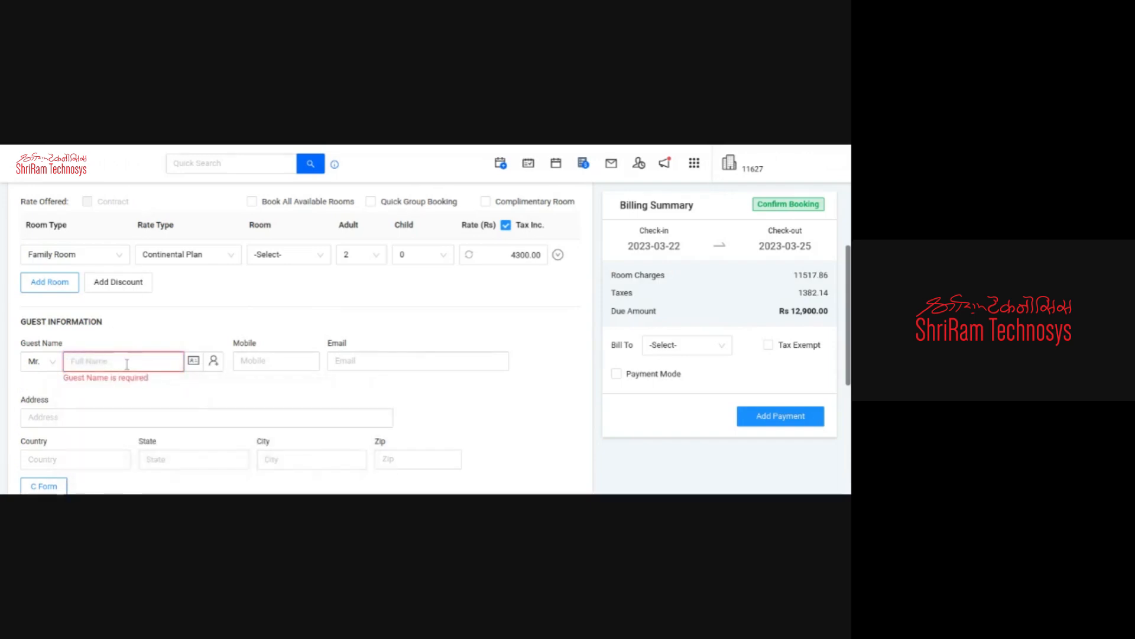
{"action": "type", "text": "Th"}
{"action": "type", "text": "omas shelby"}
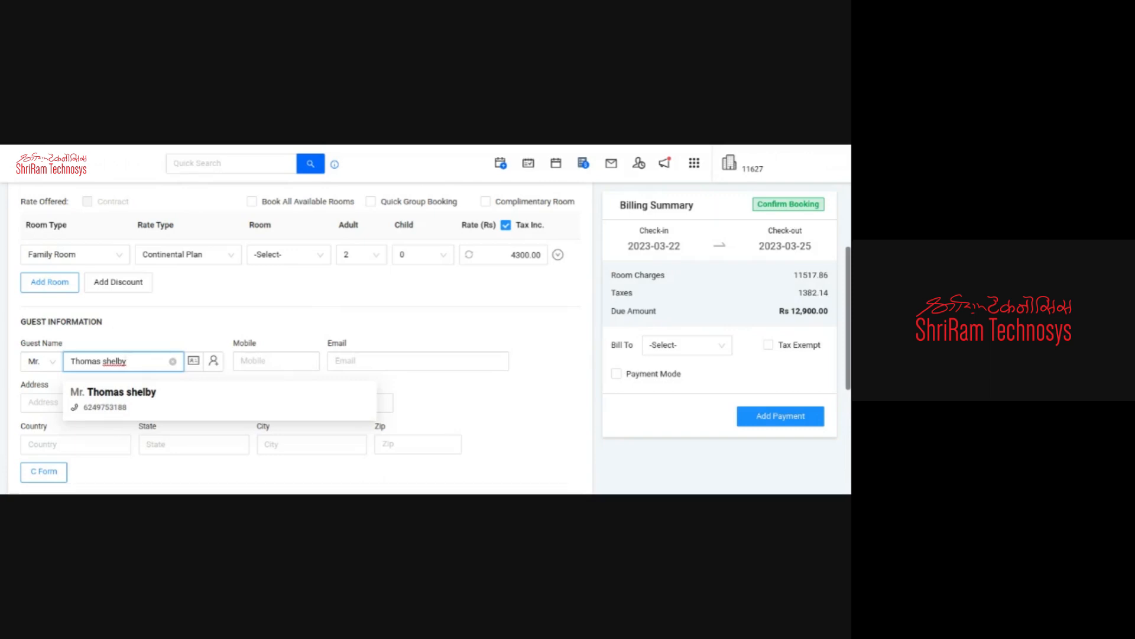
Step: Select the existing guest's saved profile and decline reusing their previous rate
{"action": "left_click", "coordinate": [88, 405]}
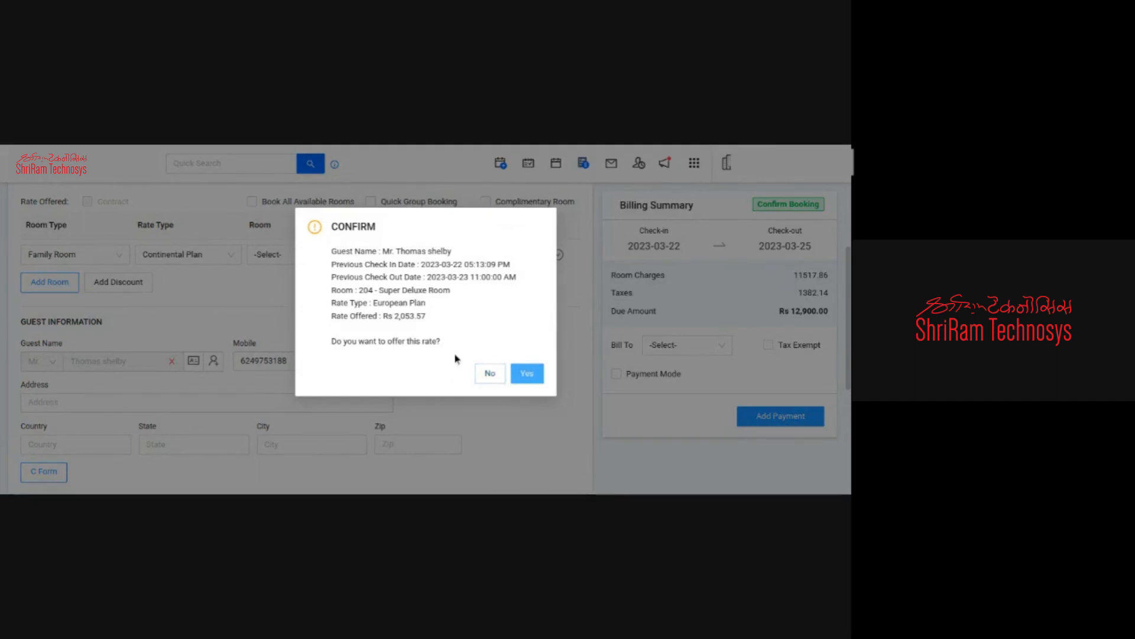
{"action": "mouse_move", "coordinate": [427, 317]}
{"action": "left_mouse_down"}
{"action": "mouse_move", "coordinate": [349, 250]}
{"action": "mouse_move", "coordinate": [379, 250]}
{"action": "mouse_move", "coordinate": [406, 317]}
{"action": "mouse_move", "coordinate": [379, 277]}
{"action": "mouse_move", "coordinate": [324, 270]}
{"action": "mouse_move", "coordinate": [390, 307]}
{"action": "mouse_move", "coordinate": [418, 307]}
{"action": "mouse_move", "coordinate": [402, 290]}
{"action": "mouse_move", "coordinate": [349, 303]}
{"action": "mouse_move", "coordinate": [357, 327]}
{"action": "mouse_move", "coordinate": [429, 318]}
{"action": "left_mouse_up"}
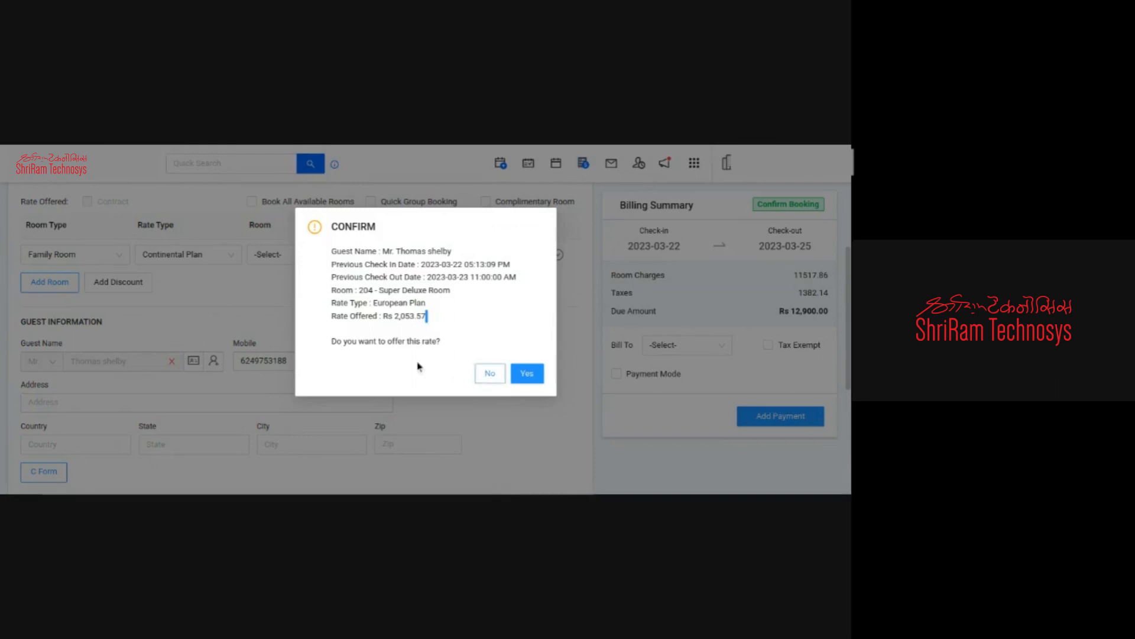
{"action": "left_click_drag", "start_coordinate": [336, 342], "coordinate": [524, 355]}
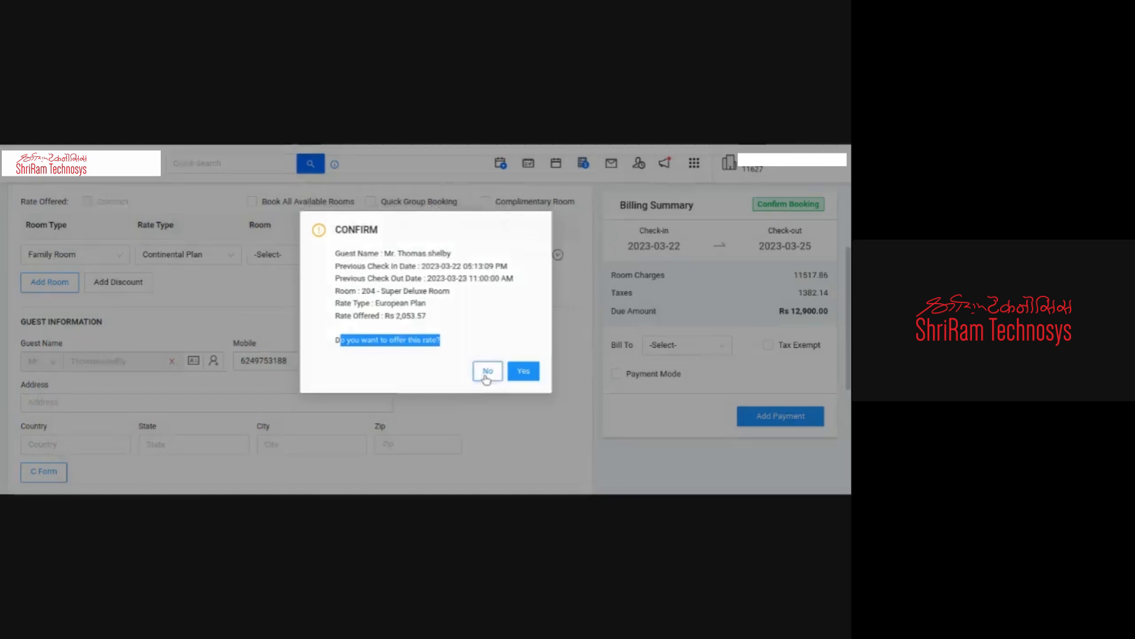
{"action": "left_click", "coordinate": [488, 375]}
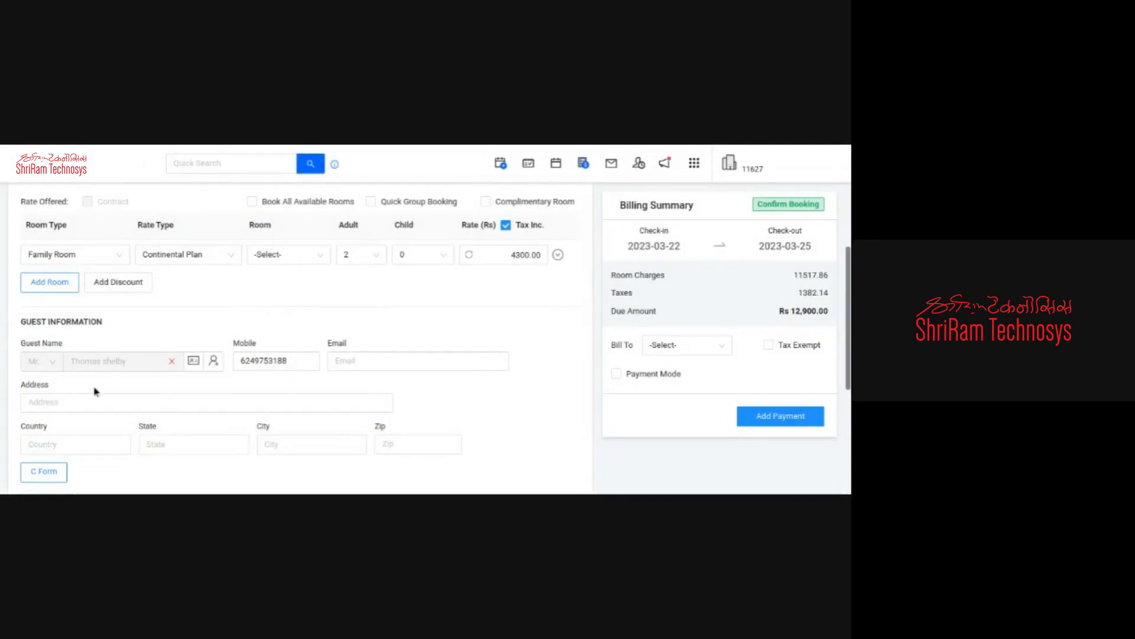
Step: Unlink the stored guest profile from the reservation's Guest Name field
{"action": "left_click", "coordinate": [172, 365]}
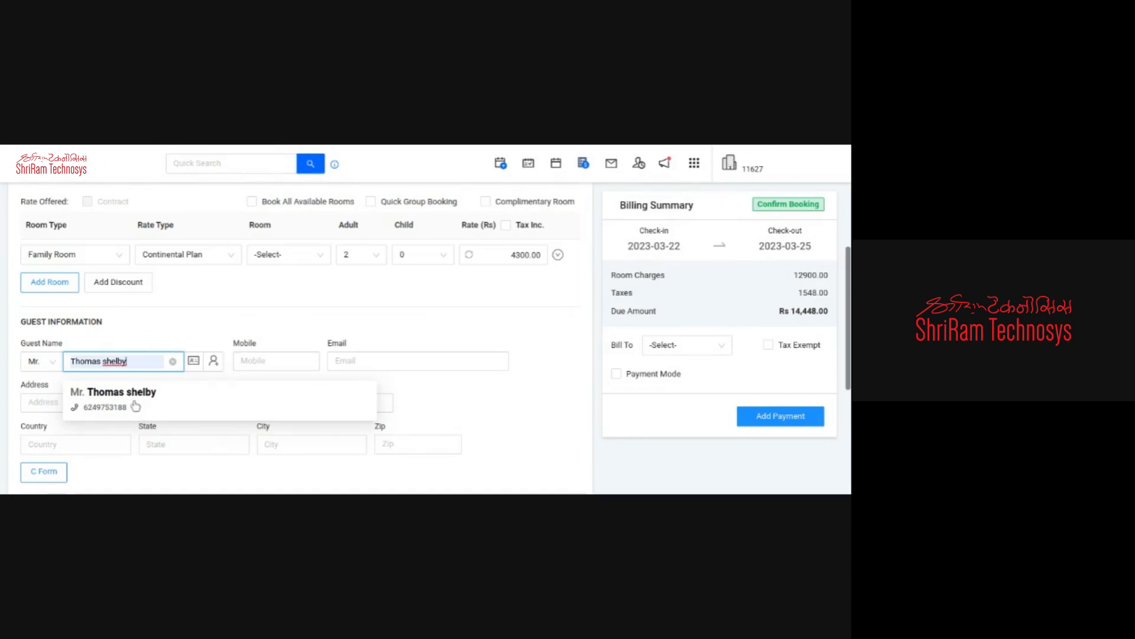
{"action": "left_click", "coordinate": [246, 361]}
{"action": "left_click", "coordinate": [358, 362]}
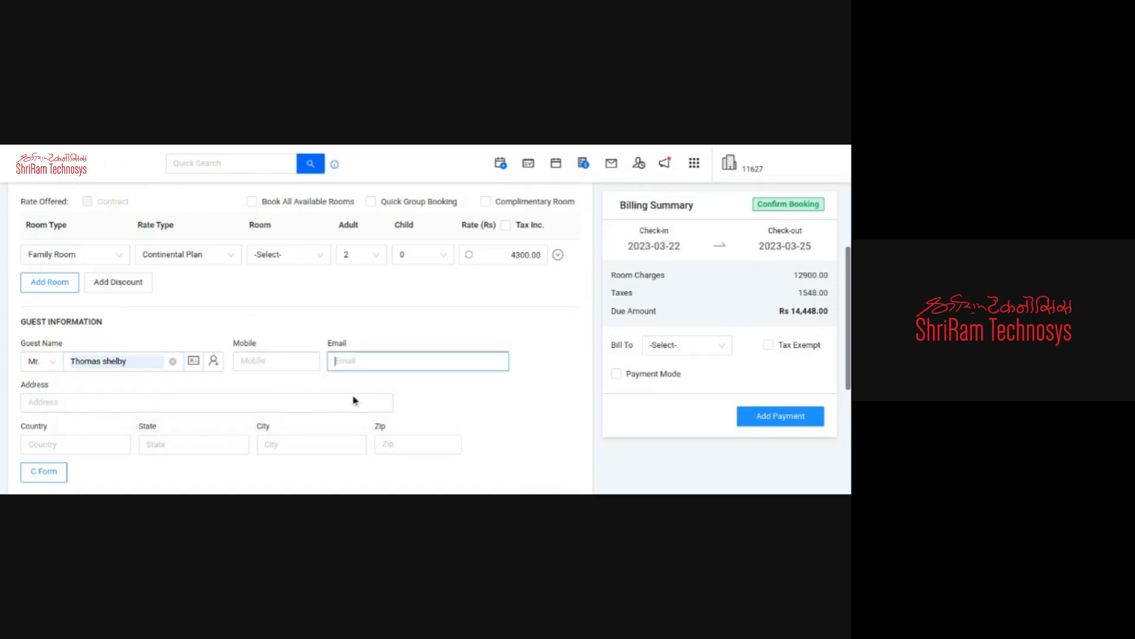
Step: Enter the guest's new mobile number and review Other Information, with Rs 14,448.00 due
{"action": "left_click", "coordinate": [254, 361]}
{"action": "type", "text": "98563214"}
{"action": "scroll", "coordinate": [381, 334], "scroll_direction": "down", "scroll_amount": 3}
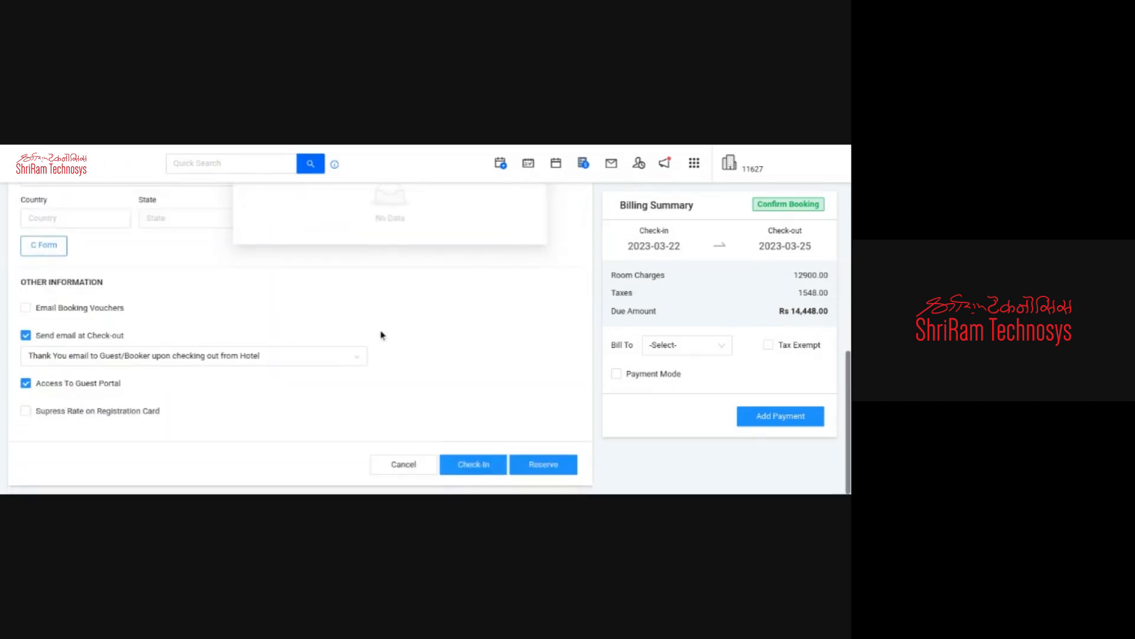
{"action": "scroll", "coordinate": [381, 335], "scroll_direction": "up", "scroll_amount": 2}
{"action": "left_click_drag", "start_coordinate": [394, 388], "coordinate": [370, 419]}
{"action": "left_click", "coordinate": [345, 421]}
{"action": "scroll", "coordinate": [345, 425], "scroll_direction": "down", "scroll_amount": 3}
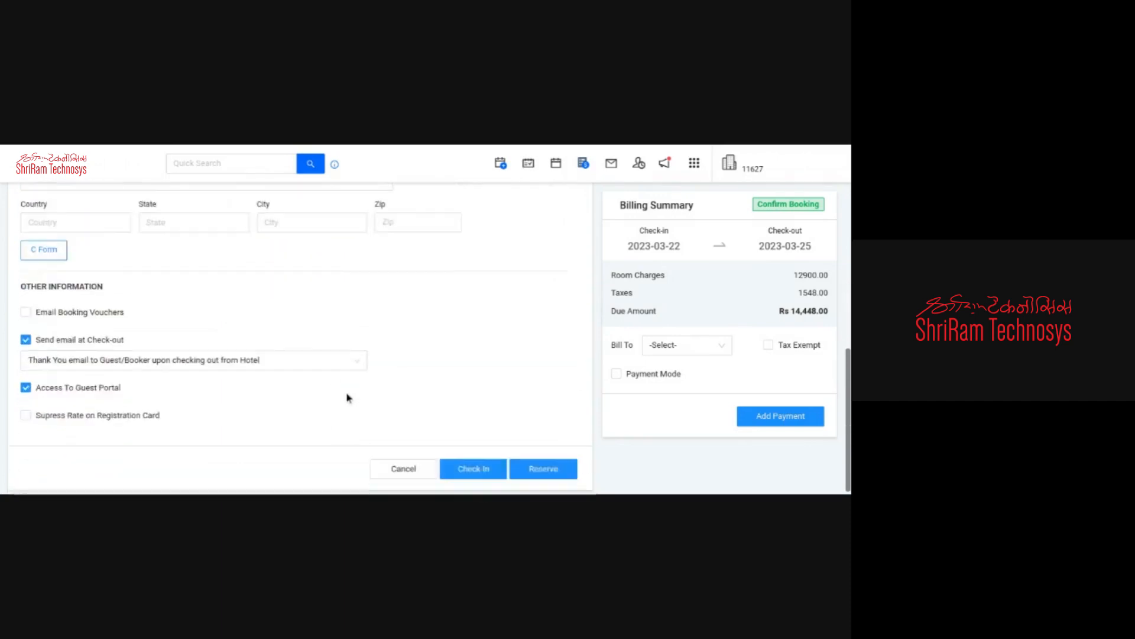
{"action": "scroll", "coordinate": [385, 369], "scroll_direction": "up", "scroll_amount": 3}
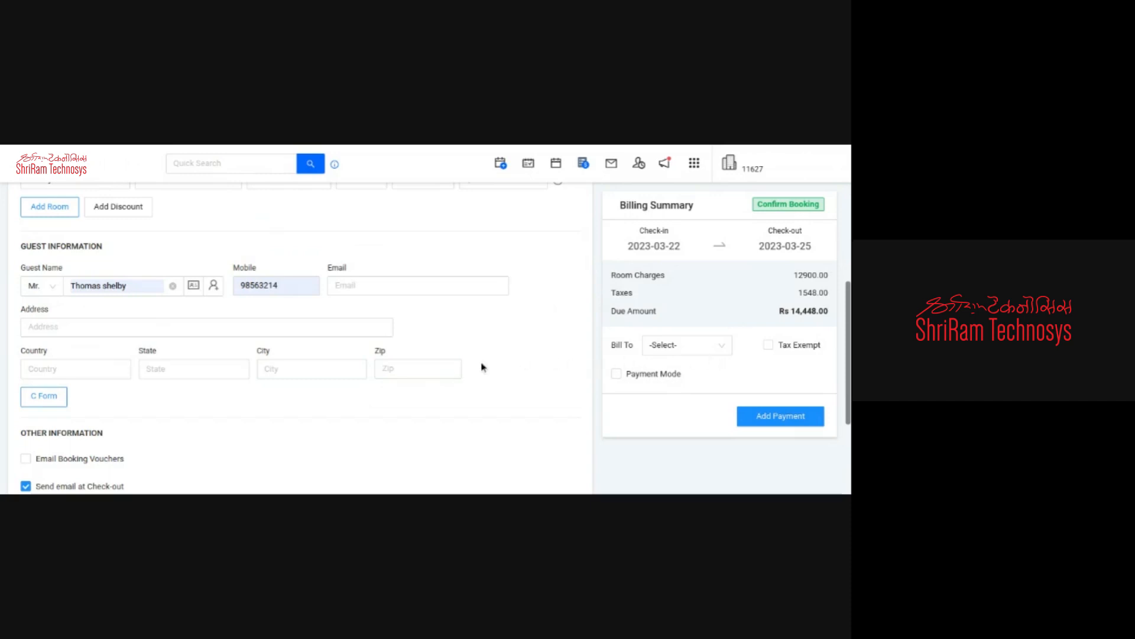
{"action": "left_click", "coordinate": [773, 417]}
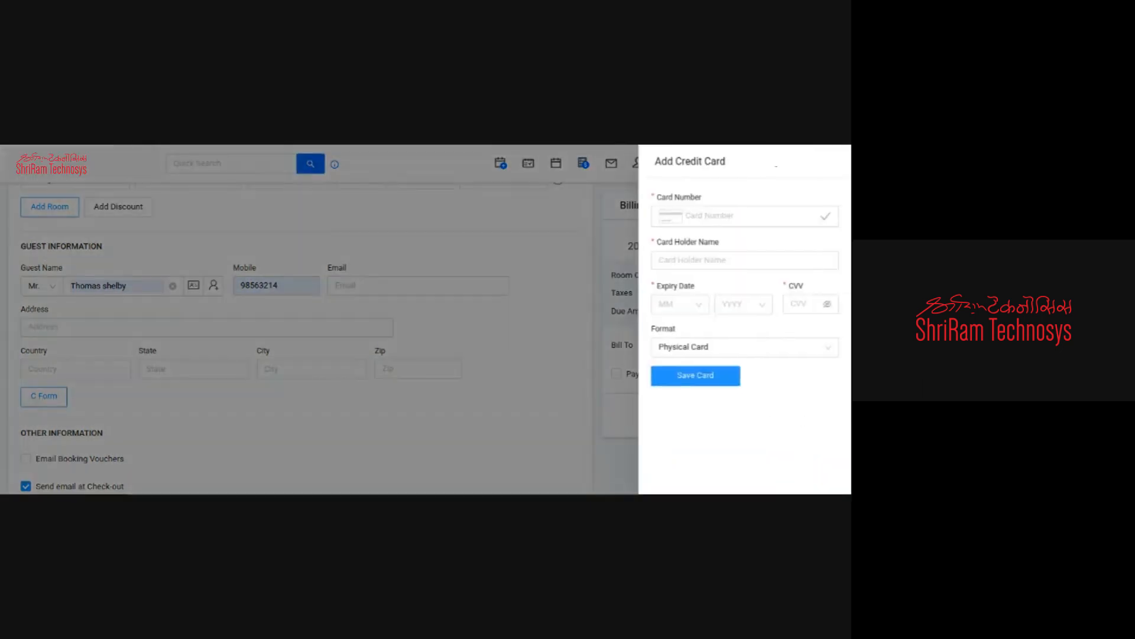
{"action": "left_click", "coordinate": [790, 167]}
{"action": "left_click", "coordinate": [722, 214]}
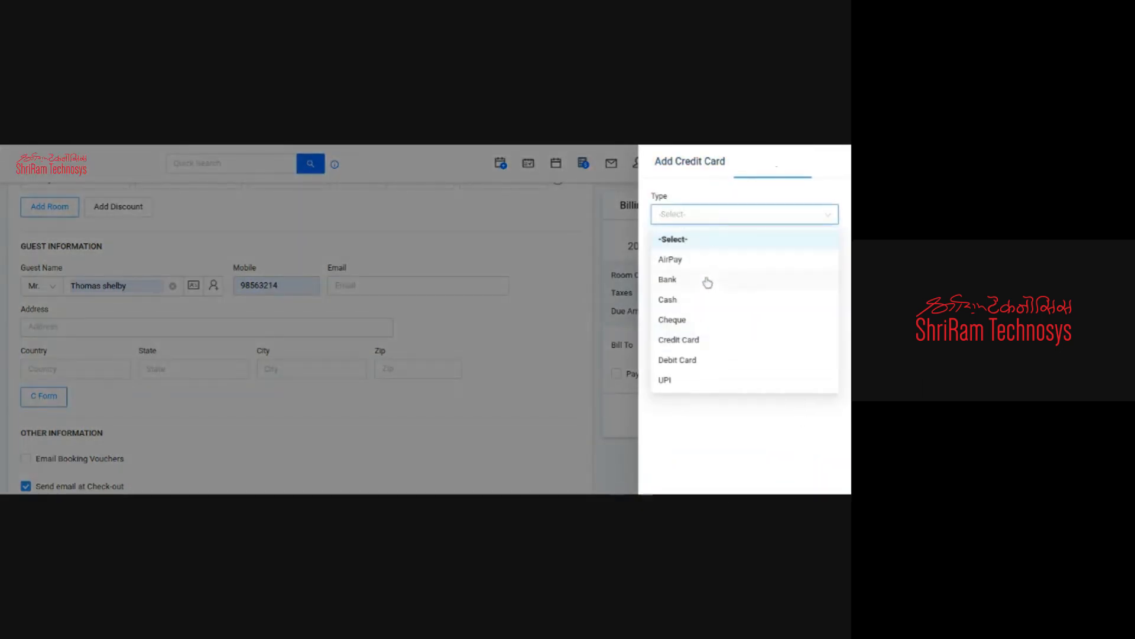
{"action": "left_click", "coordinate": [677, 299]}
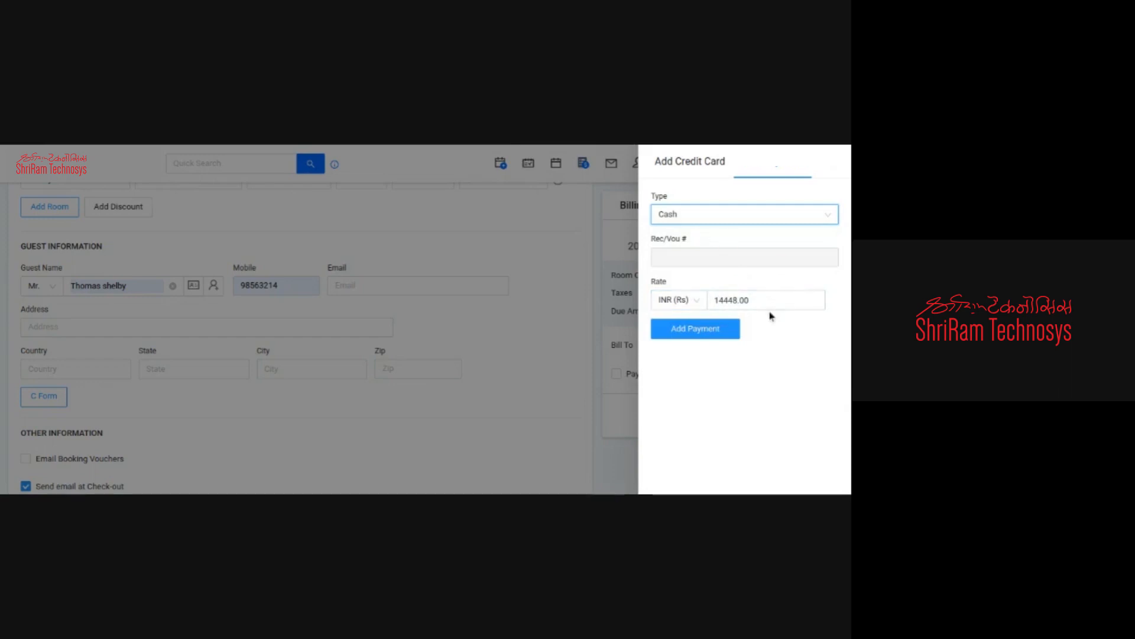
{"action": "left_click", "coordinate": [730, 214]}
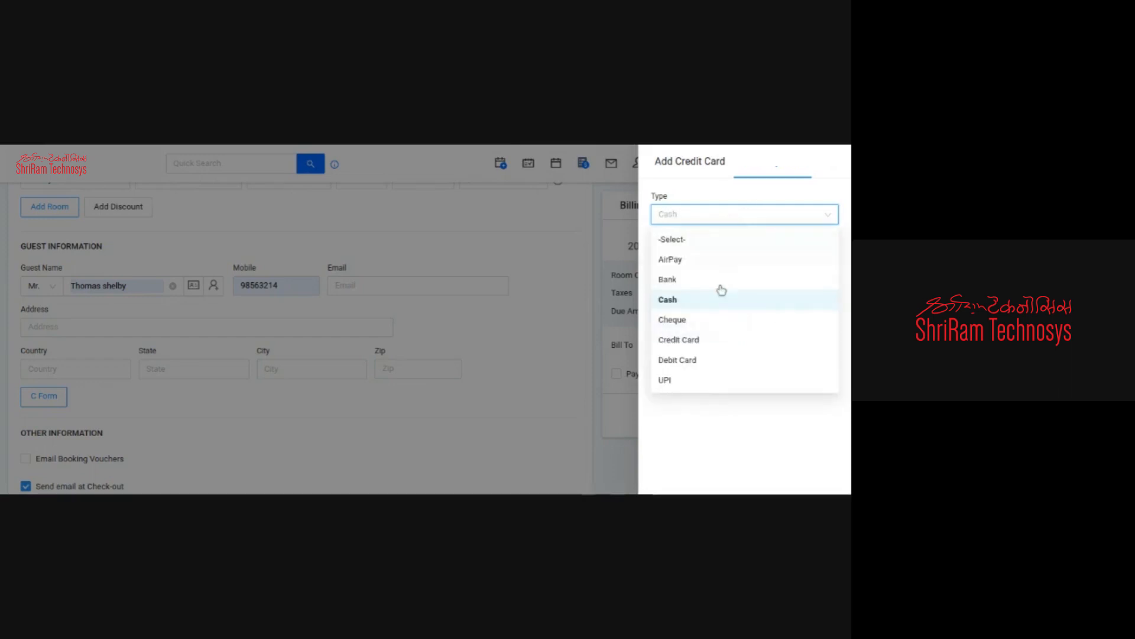
{"action": "left_click", "coordinate": [680, 380]}
{"action": "double_click", "coordinate": [769, 297]}
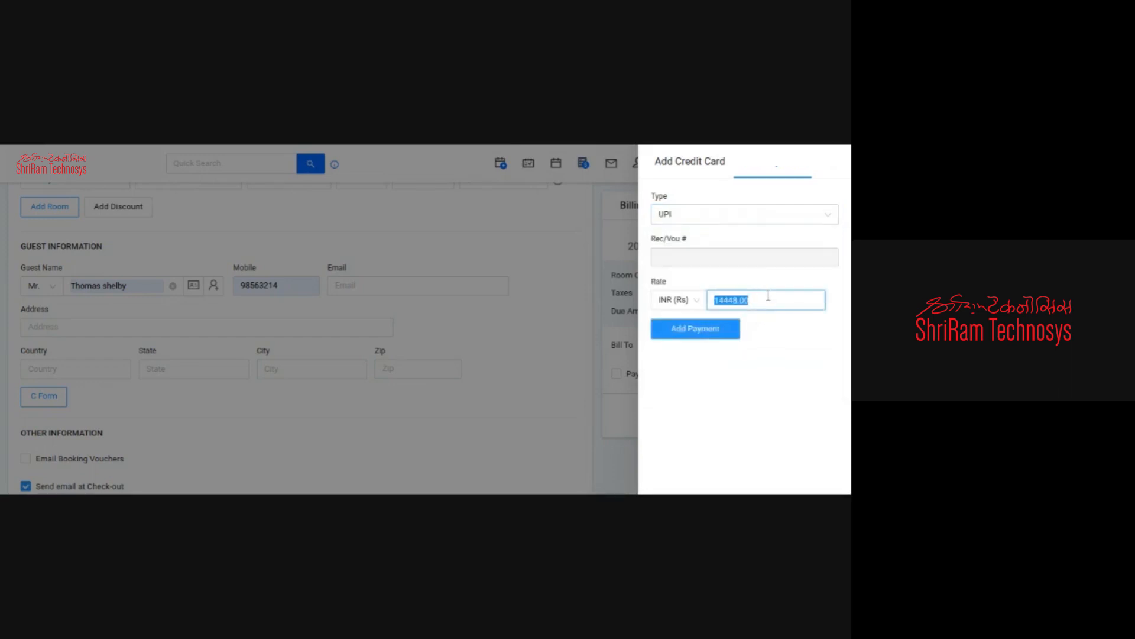
{"action": "key", "text": "BackSpace"}
{"action": "type", "text": "44"}
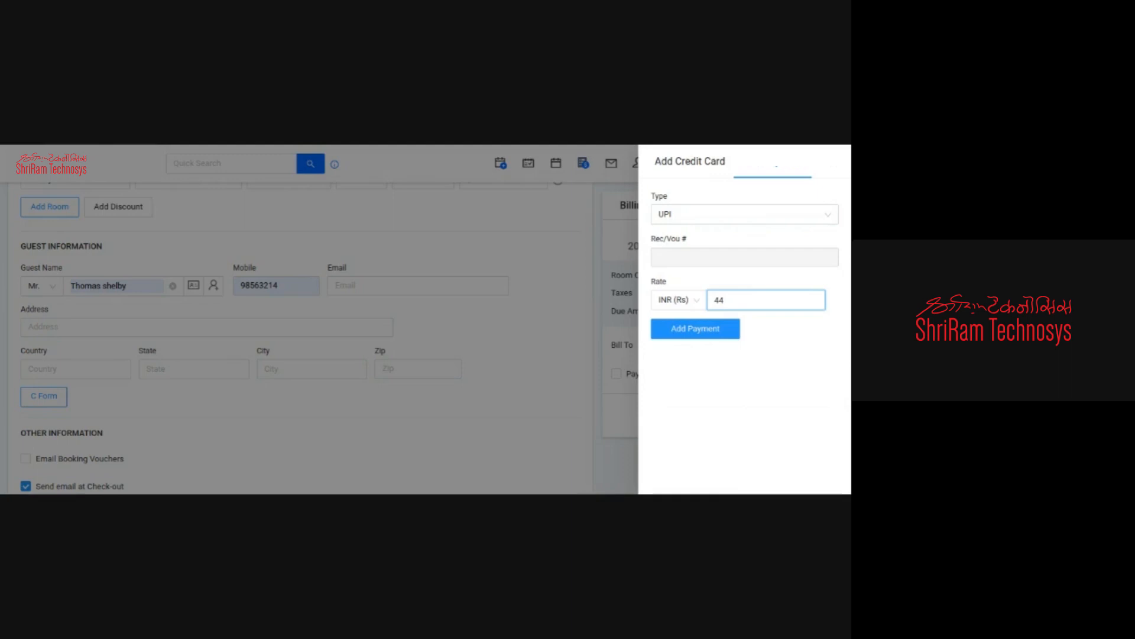
{"action": "type", "text": "500"}
{"action": "double_click", "coordinate": [768, 297]}
{"action": "left_click", "coordinate": [841, 170]}
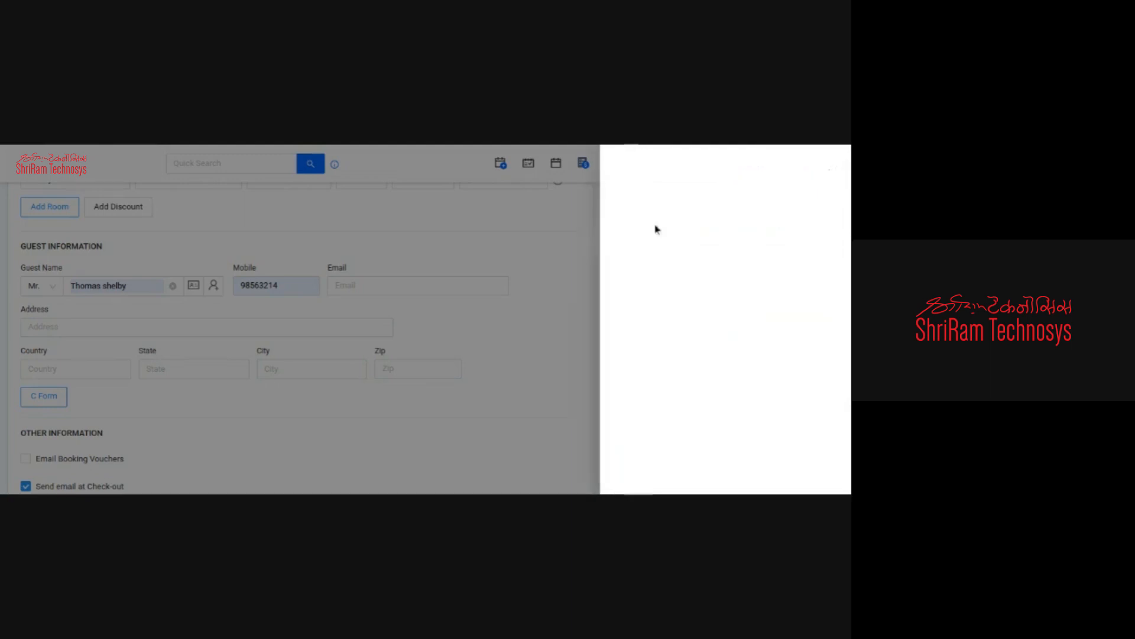
{"action": "scroll", "coordinate": [352, 335], "scroll_direction": "up", "scroll_amount": 1}
Step: Save the booking as a confirmed reservation using Reserve, creating reservation 129
{"action": "scroll", "coordinate": [414, 328], "scroll_direction": "down", "scroll_amount": 4}
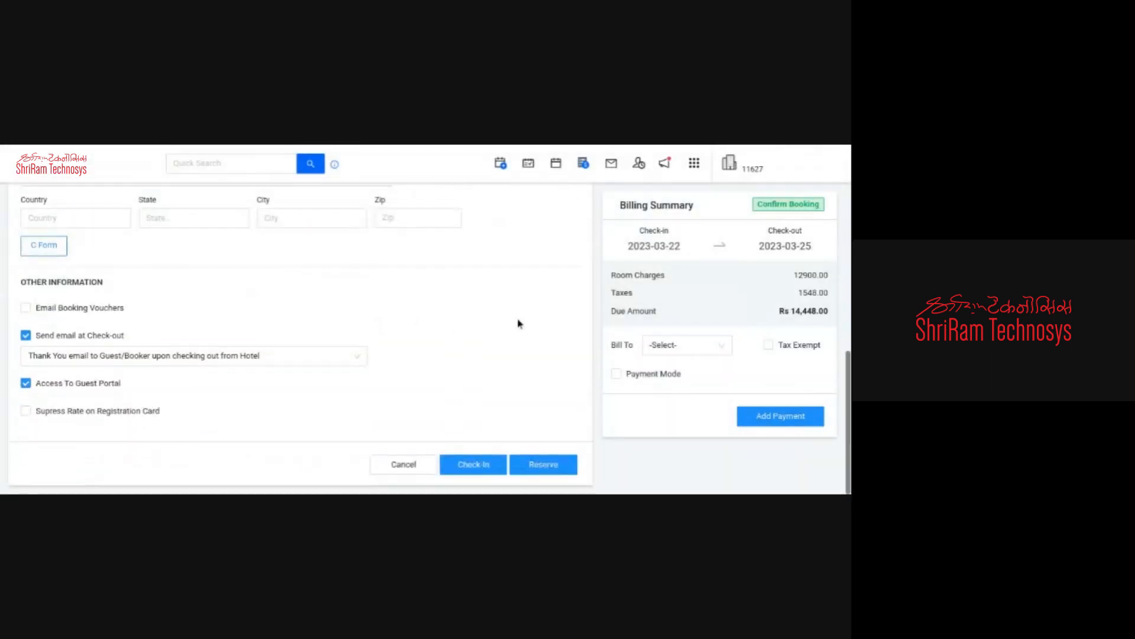
{"action": "left_click", "coordinate": [552, 473]}
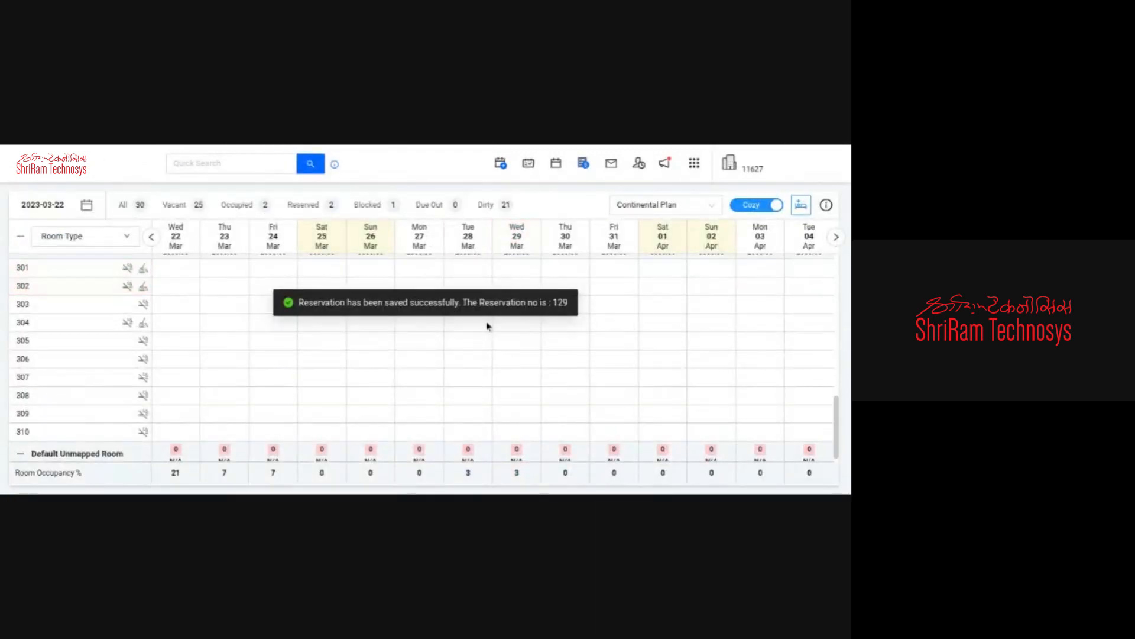
{"action": "scroll", "coordinate": [651, 329], "scroll_direction": "up", "scroll_amount": 3}
{"action": "scroll", "coordinate": [514, 300], "scroll_direction": "down", "scroll_amount": 3}
{"action": "left_click_drag", "start_coordinate": [304, 302], "coordinate": [347, 302]}
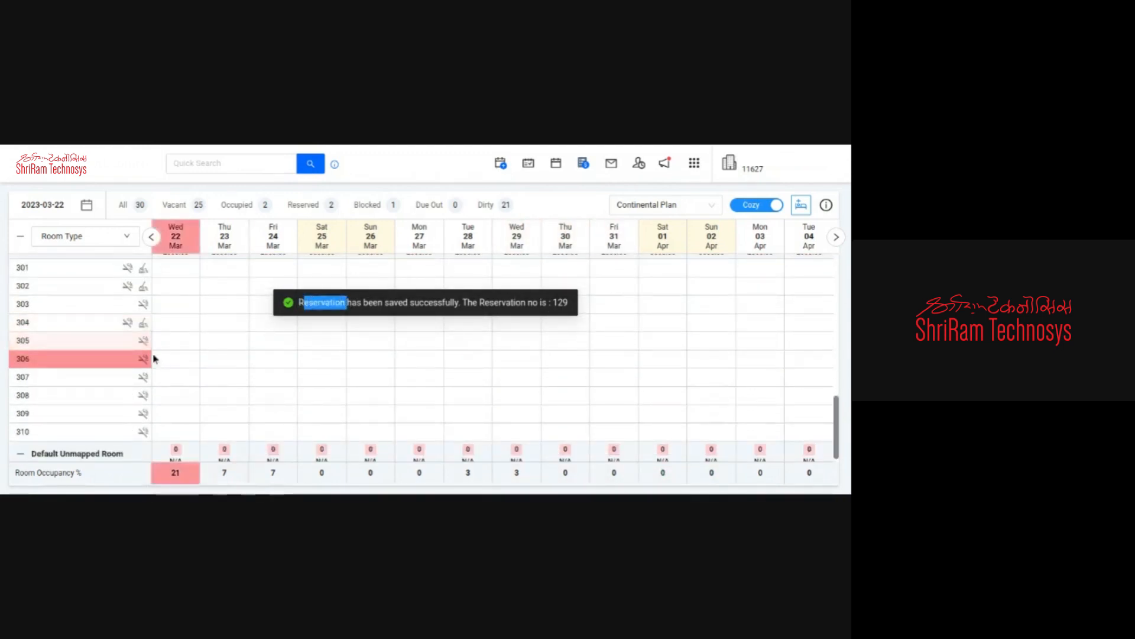
{"action": "left_click", "coordinate": [178, 341]}
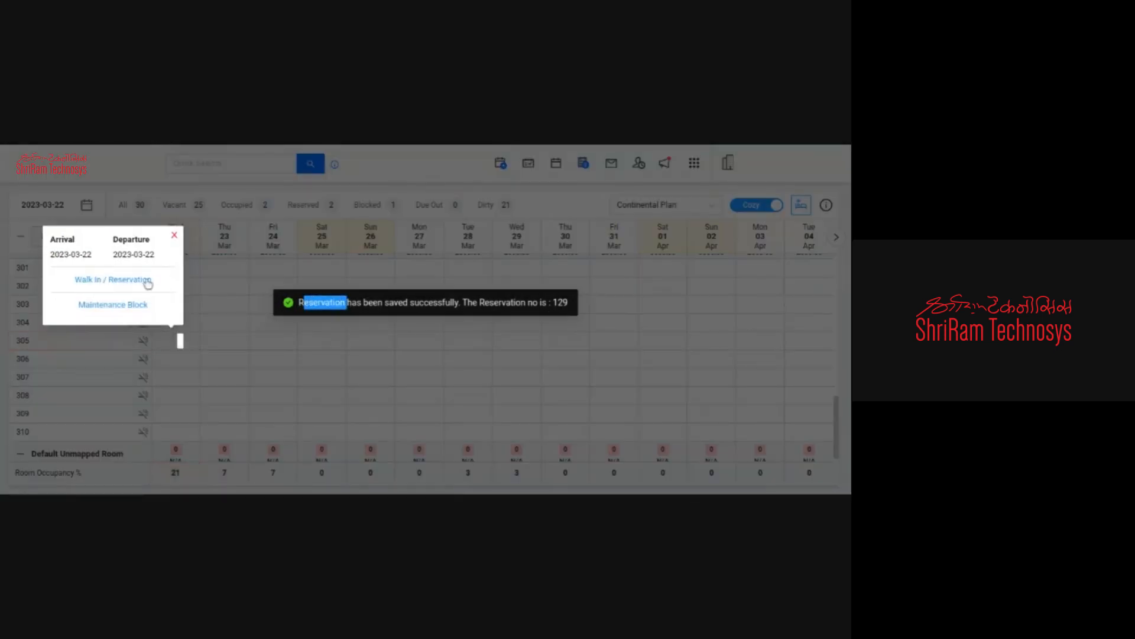
{"action": "left_click", "coordinate": [81, 279]}
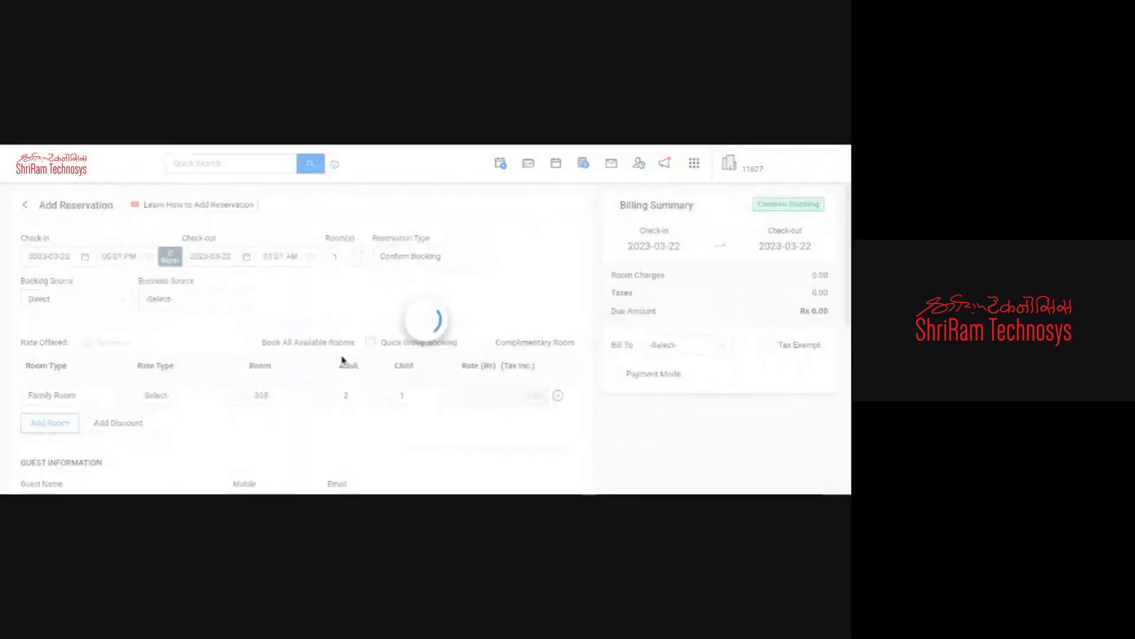
{"action": "left_click", "coordinate": [290, 393]}
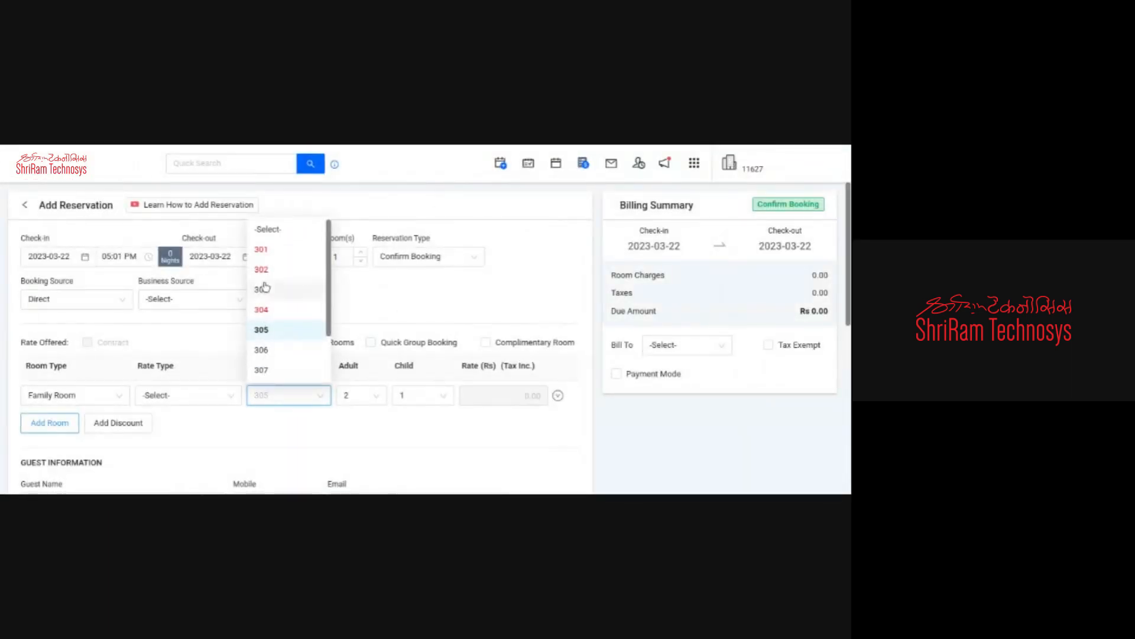
{"action": "left_click", "coordinate": [207, 334]}
{"action": "left_click", "coordinate": [26, 206]}
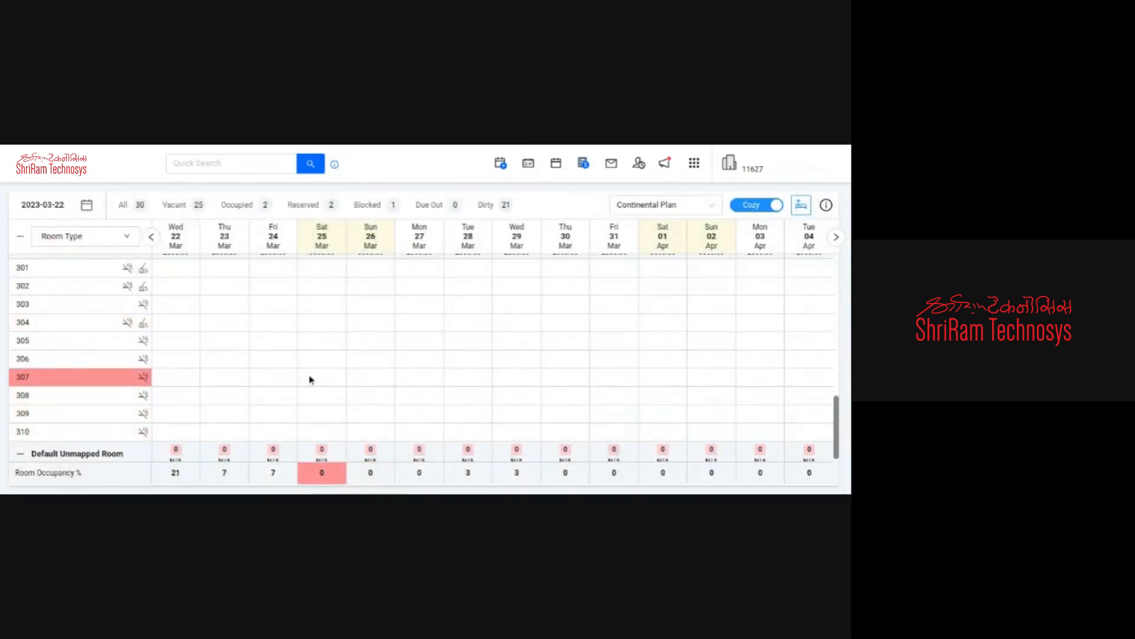
Step: Assign the unassigned 22–25 March Family Room booking to room 306
{"action": "scroll", "coordinate": [309, 379], "scroll_direction": "up", "scroll_amount": 2}
{"action": "scroll", "coordinate": [390, 360], "scroll_direction": "up", "scroll_amount": 4}
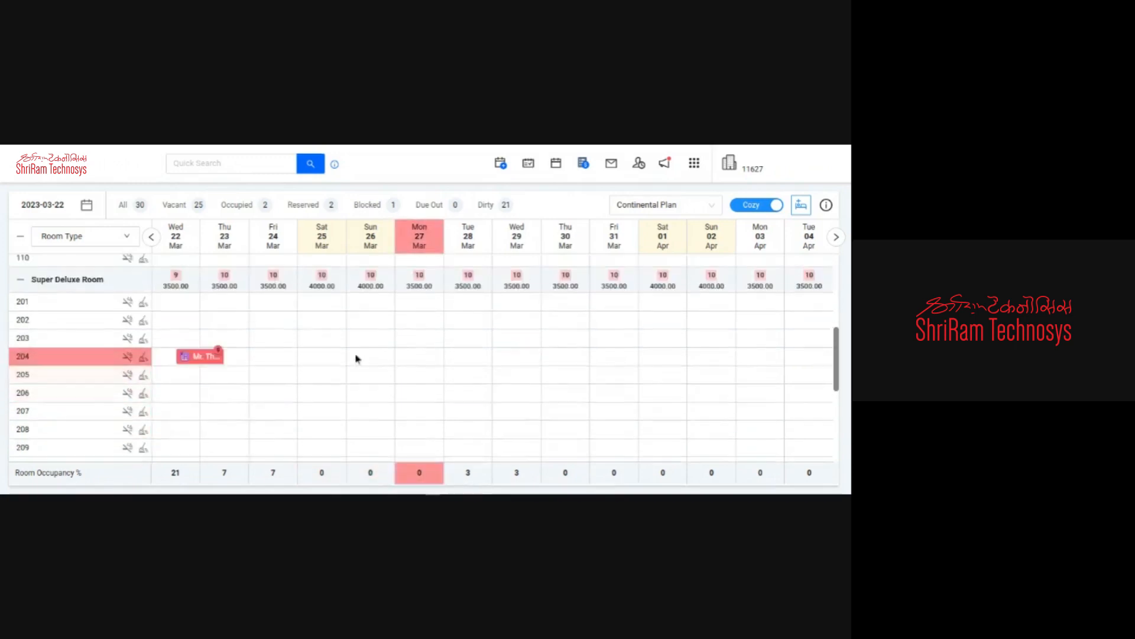
{"action": "scroll", "coordinate": [355, 357], "scroll_direction": "down", "scroll_amount": 4}
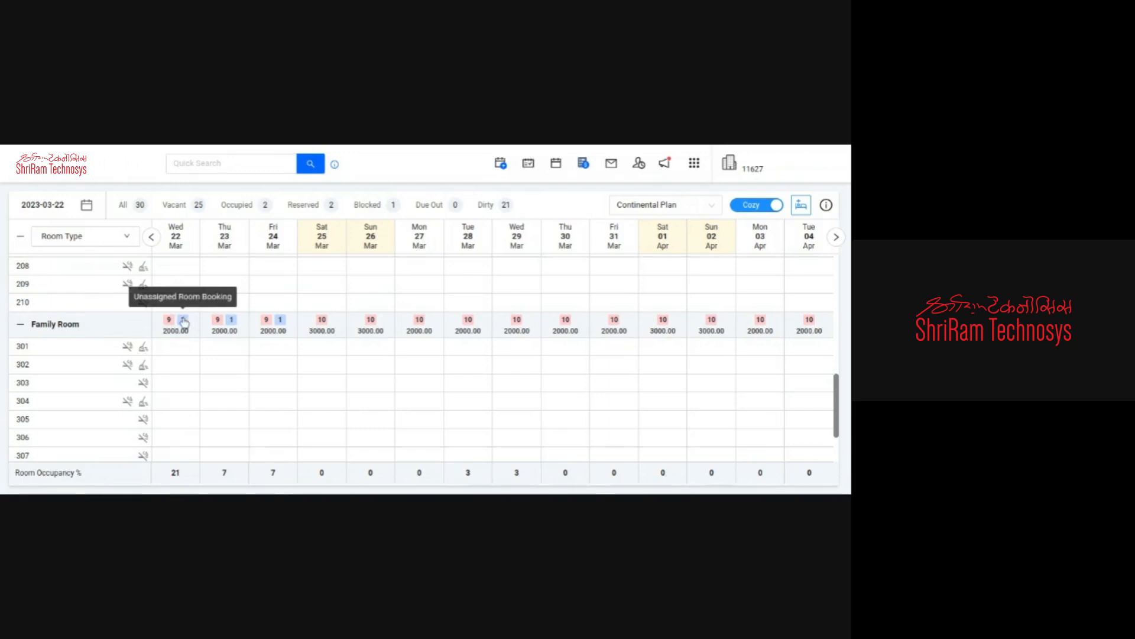
{"action": "left_click", "coordinate": [184, 321]}
{"action": "left_click_drag", "start_coordinate": [769, 302], "coordinate": [693, 286]}
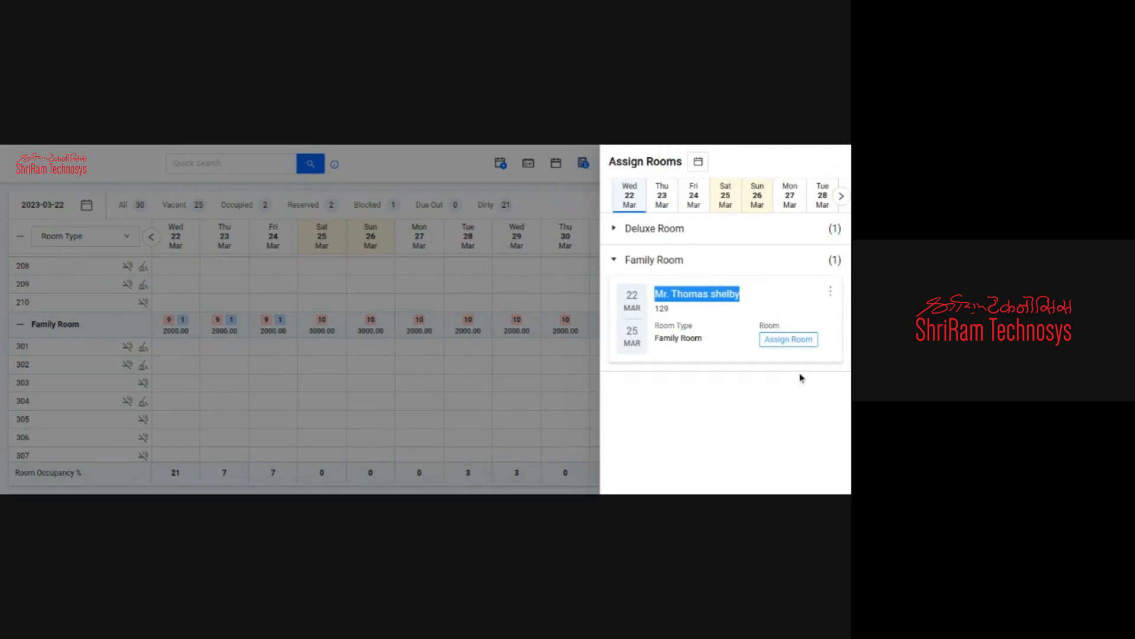
{"action": "left_click", "coordinate": [789, 338]}
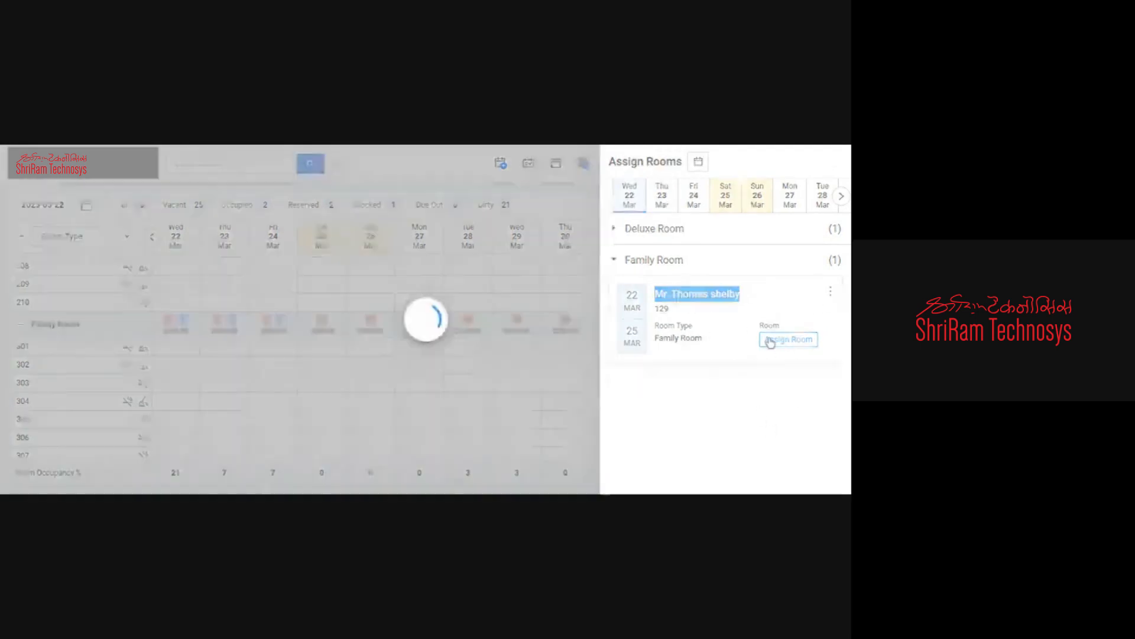
{"action": "left_click", "coordinate": [691, 425]}
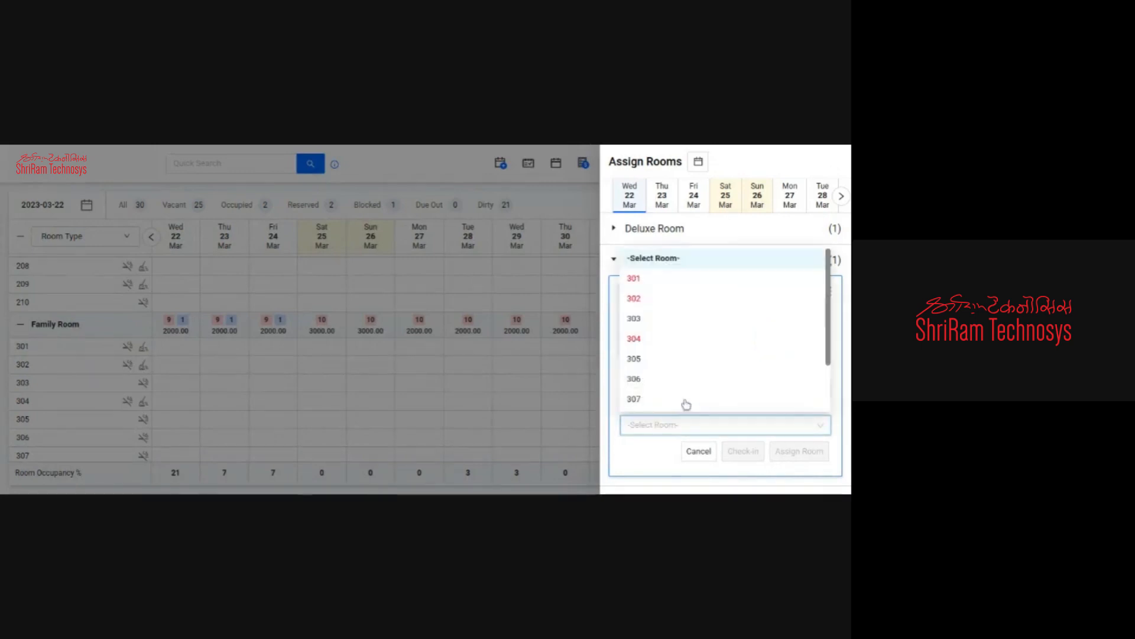
{"action": "left_click", "coordinate": [636, 379]}
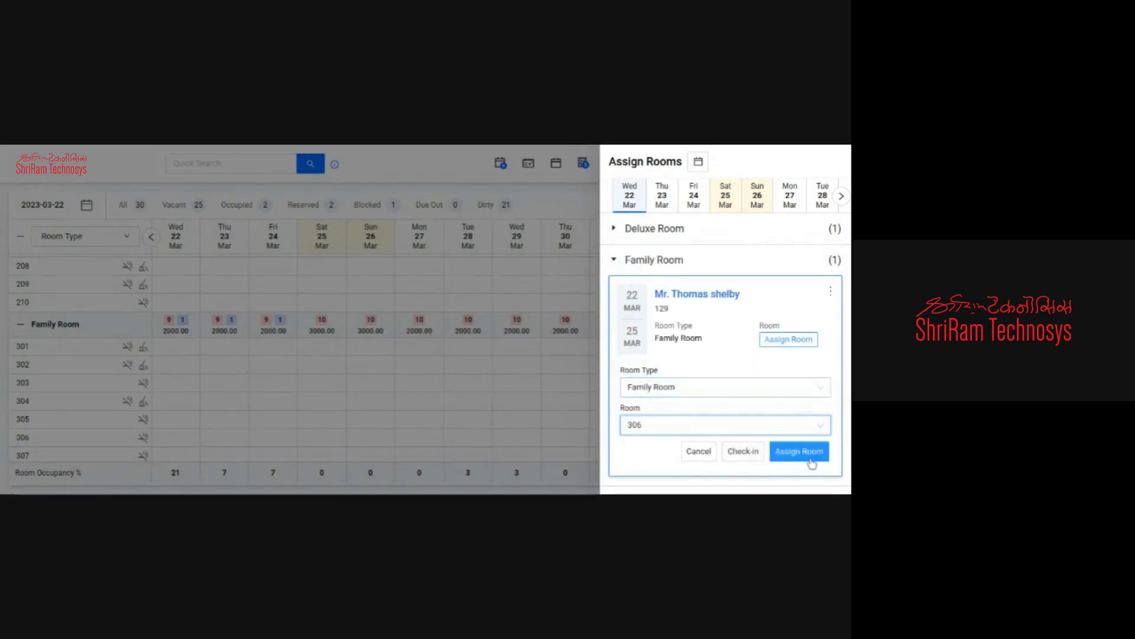
{"action": "left_click", "coordinate": [800, 452]}
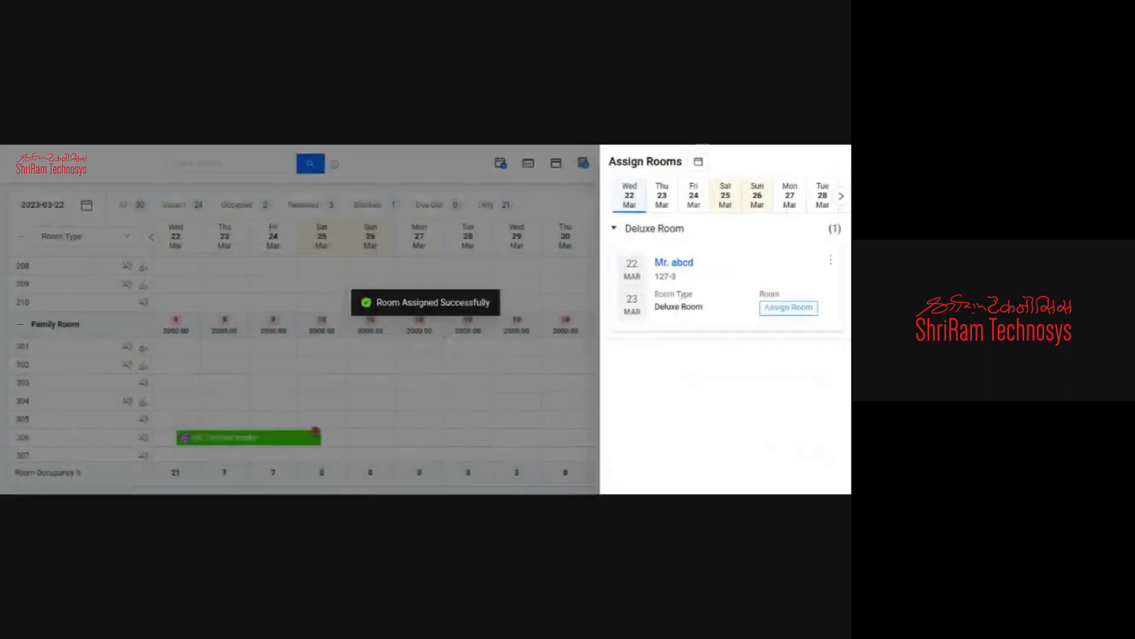
{"action": "left_click", "coordinate": [838, 162]}
Step: Open room 306's booking details and check the Confirmed Reservation legend and reservation number
{"action": "scroll", "coordinate": [331, 323], "scroll_direction": "down", "scroll_amount": 2}
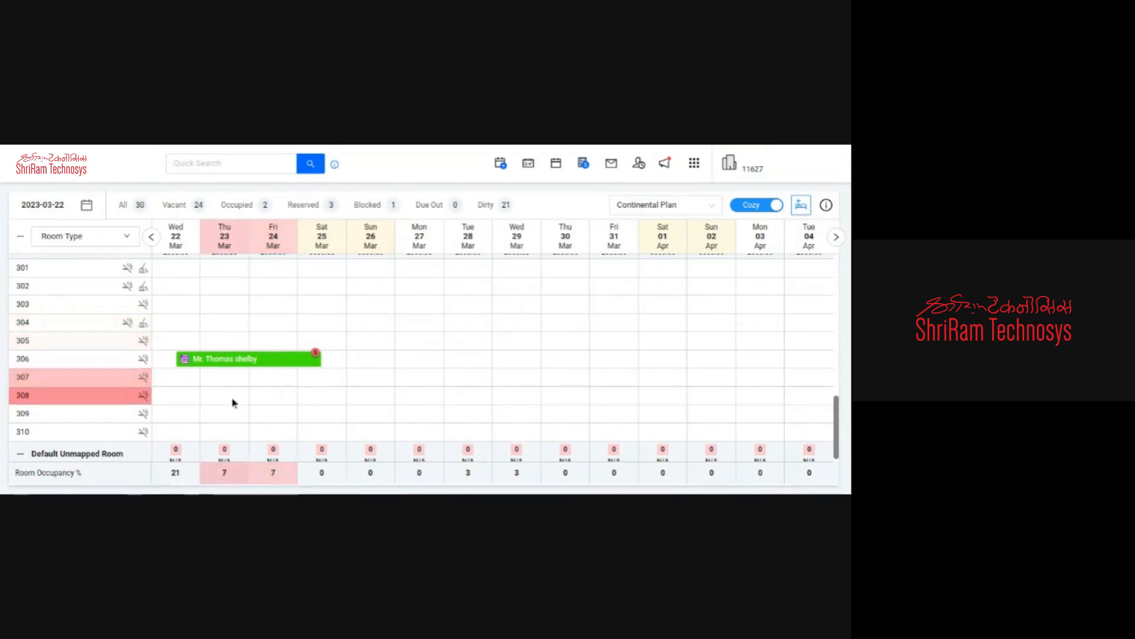
{"action": "left_click", "coordinate": [298, 359]}
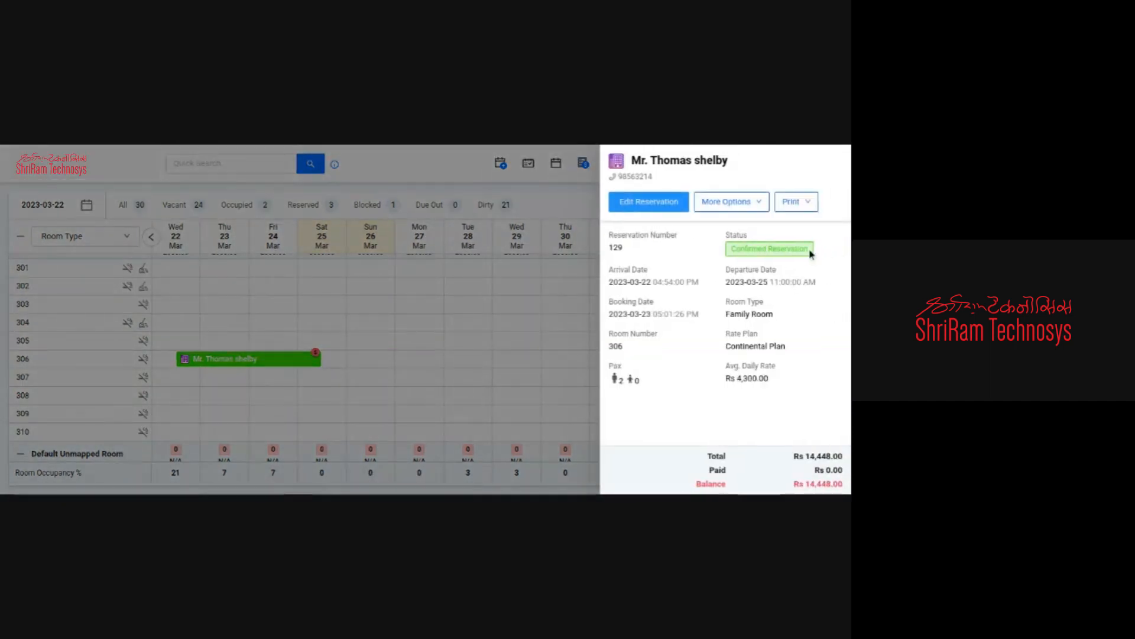
{"action": "left_click", "coordinate": [833, 156]}
{"action": "mouse_move", "coordinate": [828, 209]}
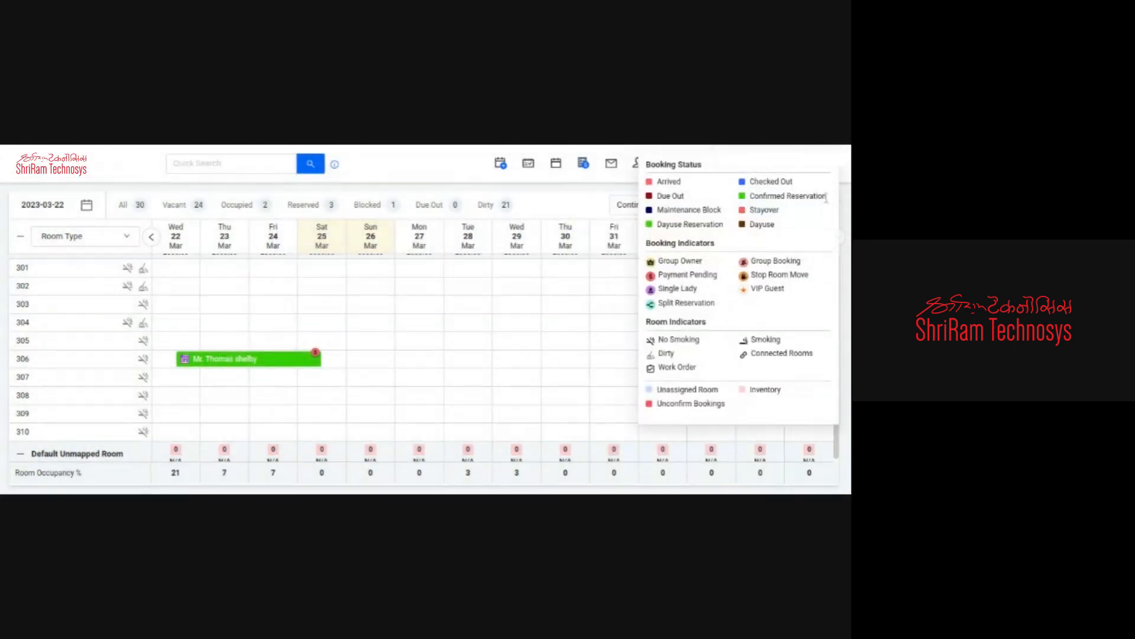
{"action": "left_click_drag", "start_coordinate": [826, 198], "coordinate": [732, 205]}
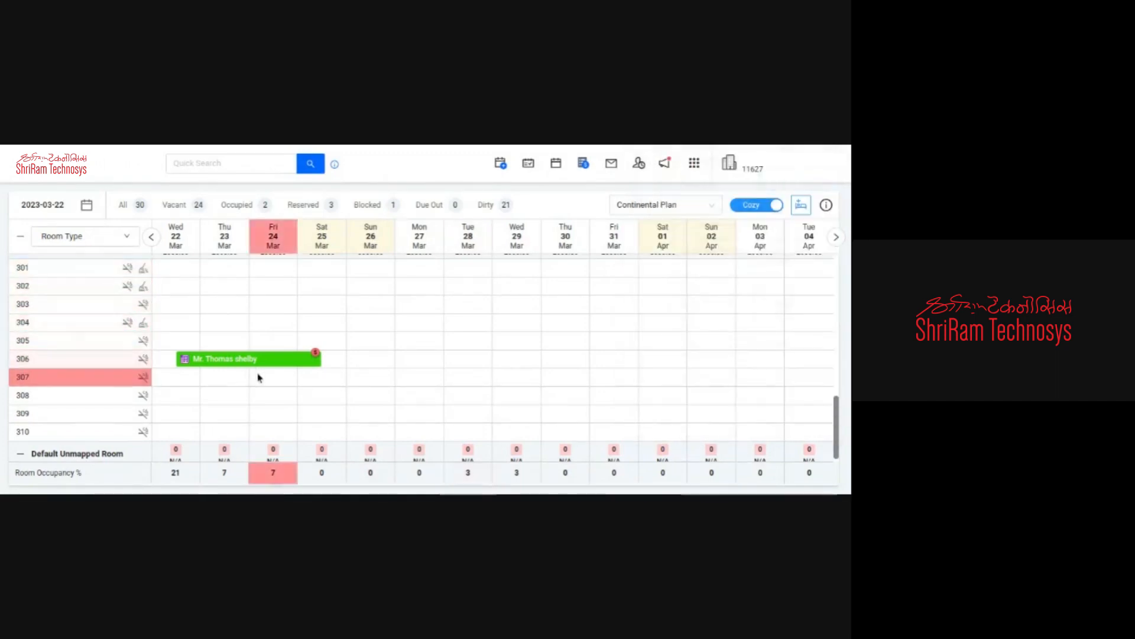
{"action": "left_click", "coordinate": [268, 359]}
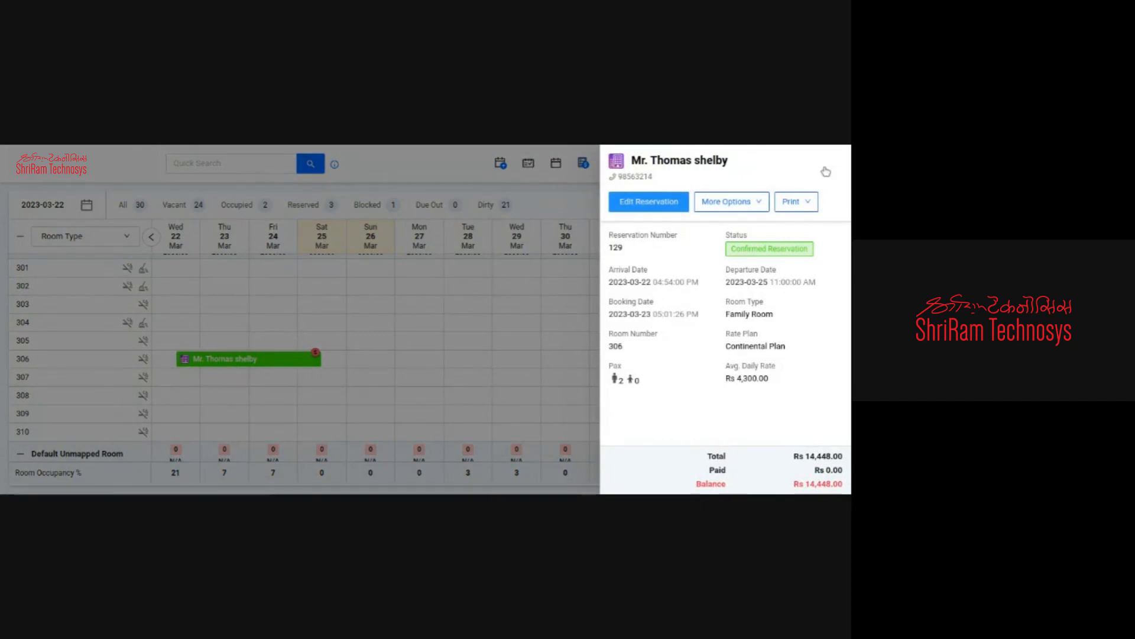
{"action": "left_click", "coordinate": [466, 276]}
{"action": "left_click", "coordinate": [289, 360]}
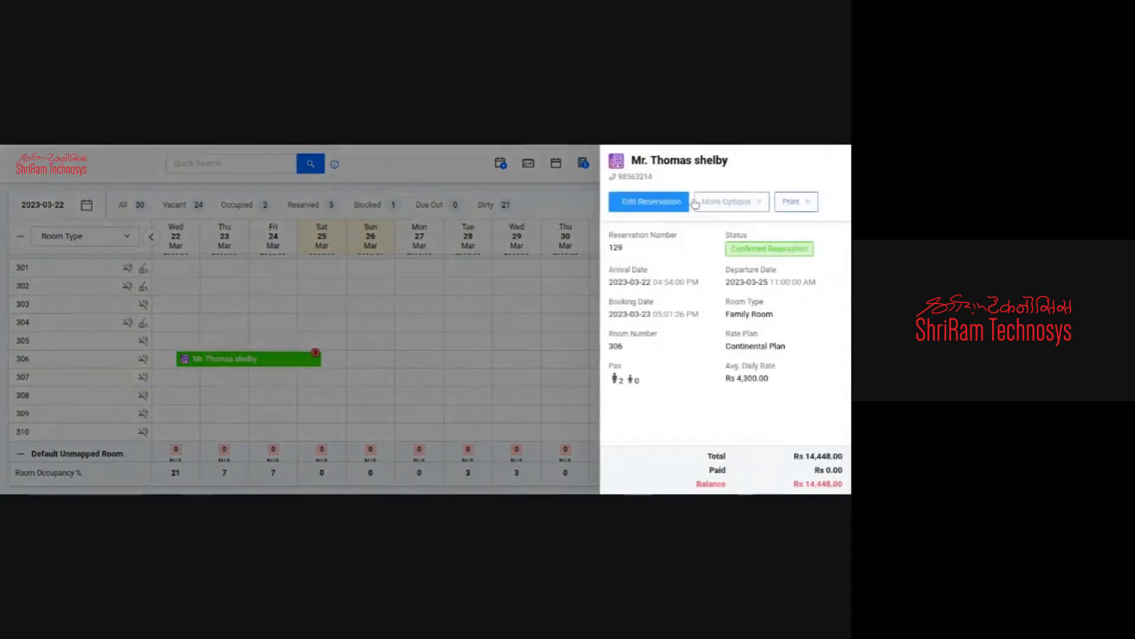
{"action": "left_click_drag", "start_coordinate": [611, 155], "coordinate": [646, 251]}
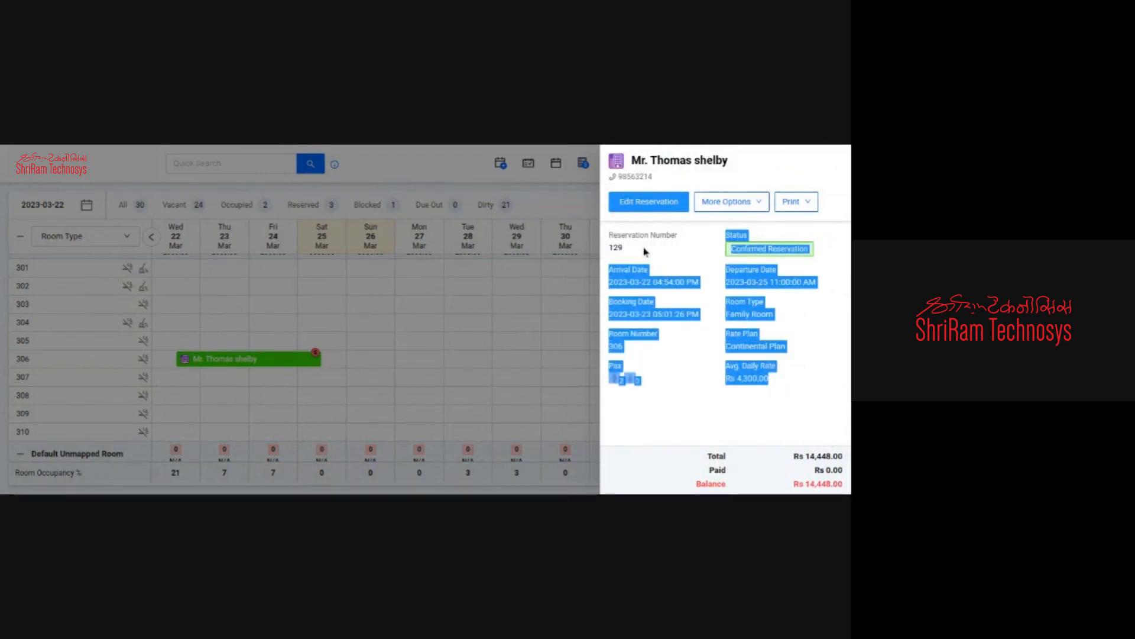
{"action": "left_click", "coordinate": [815, 342]}
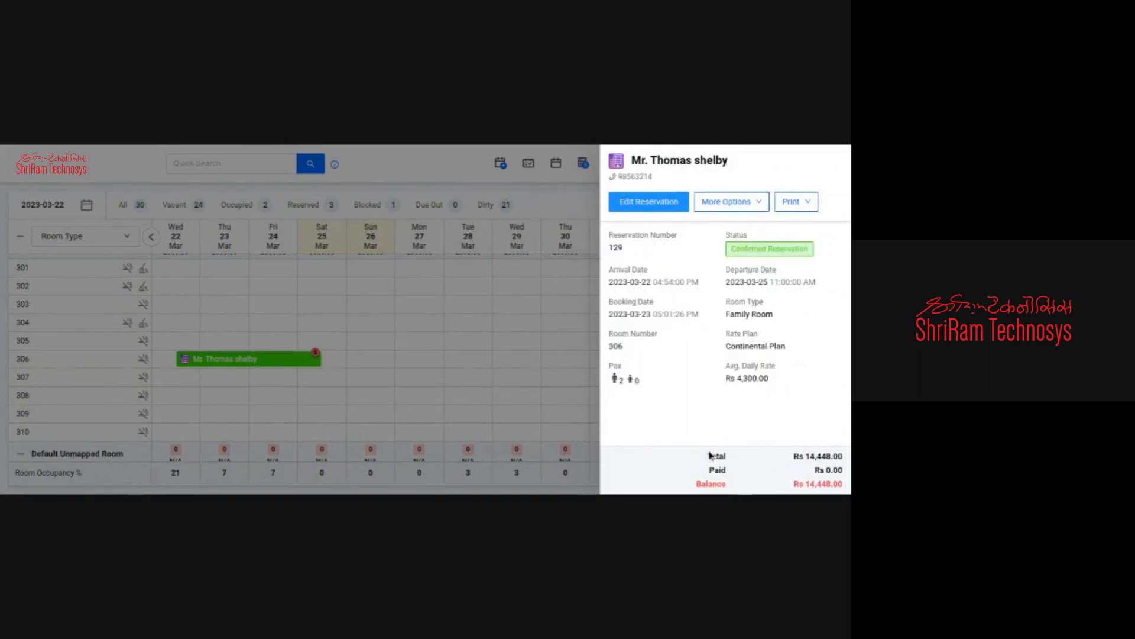
Step: Check Total Rs 14,448.00, Paid Rs 0.00 and Balance Rs 14,448.00, then bring up Print options
{"action": "left_click_drag", "start_coordinate": [707, 456], "coordinate": [849, 491]}
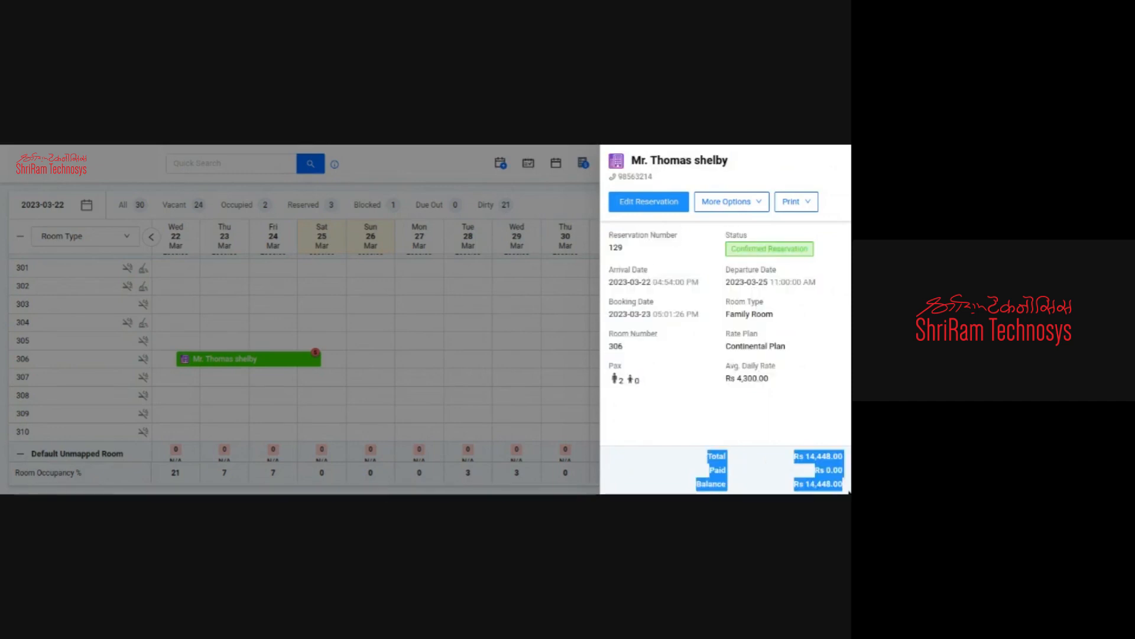
{"action": "left_click_drag", "start_coordinate": [767, 471], "coordinate": [839, 455]}
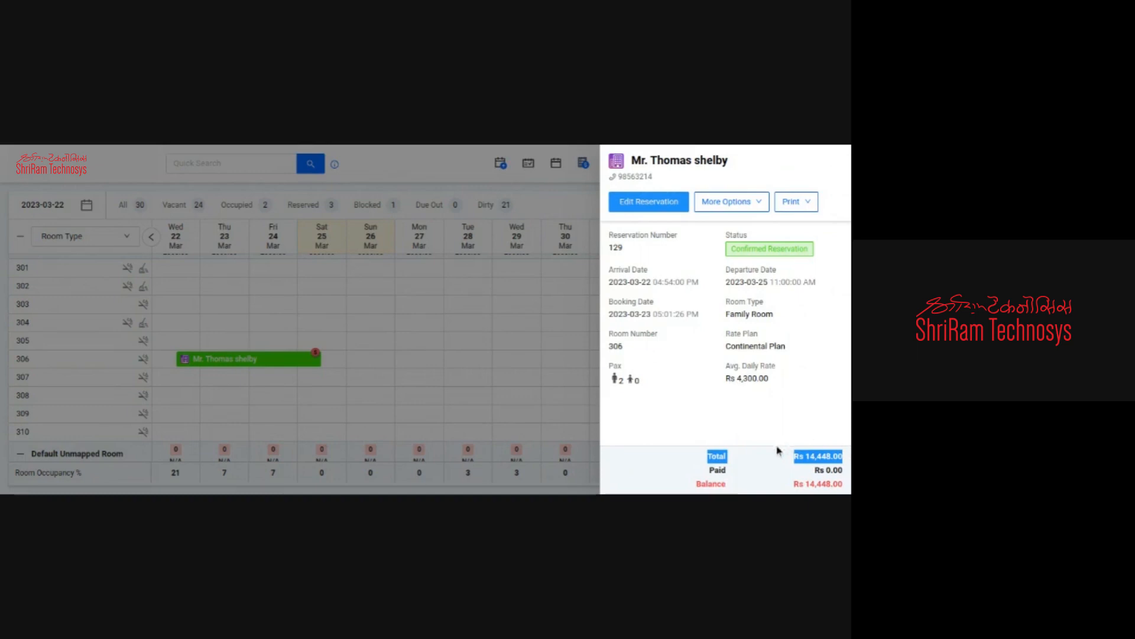
{"action": "left_click_drag", "start_coordinate": [710, 467], "coordinate": [834, 468]}
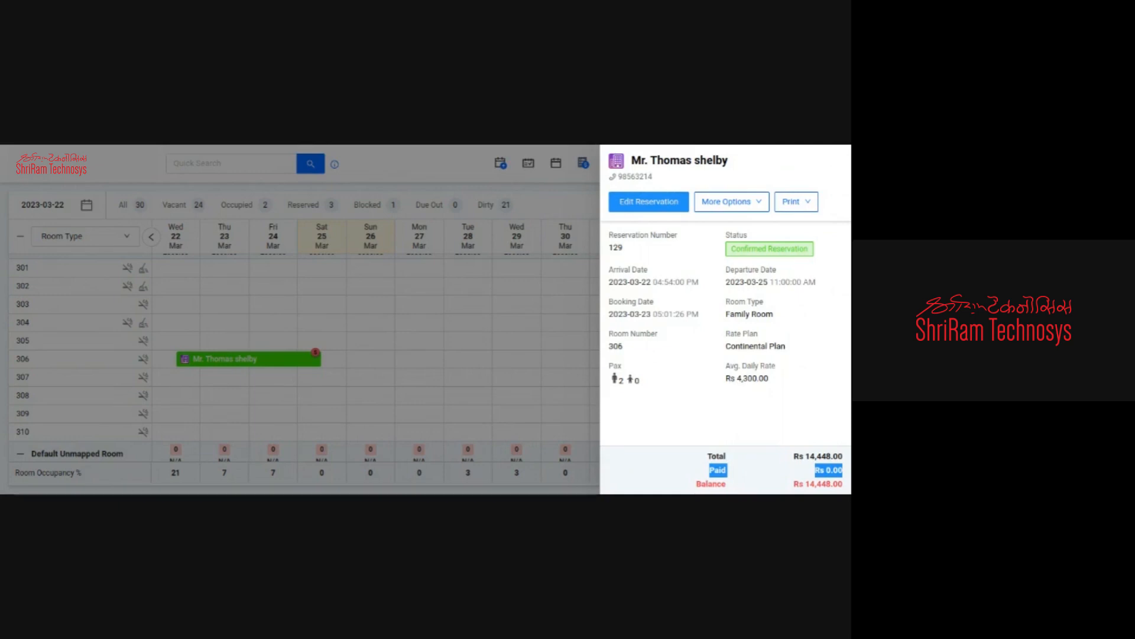
{"action": "double_click", "coordinate": [715, 485]}
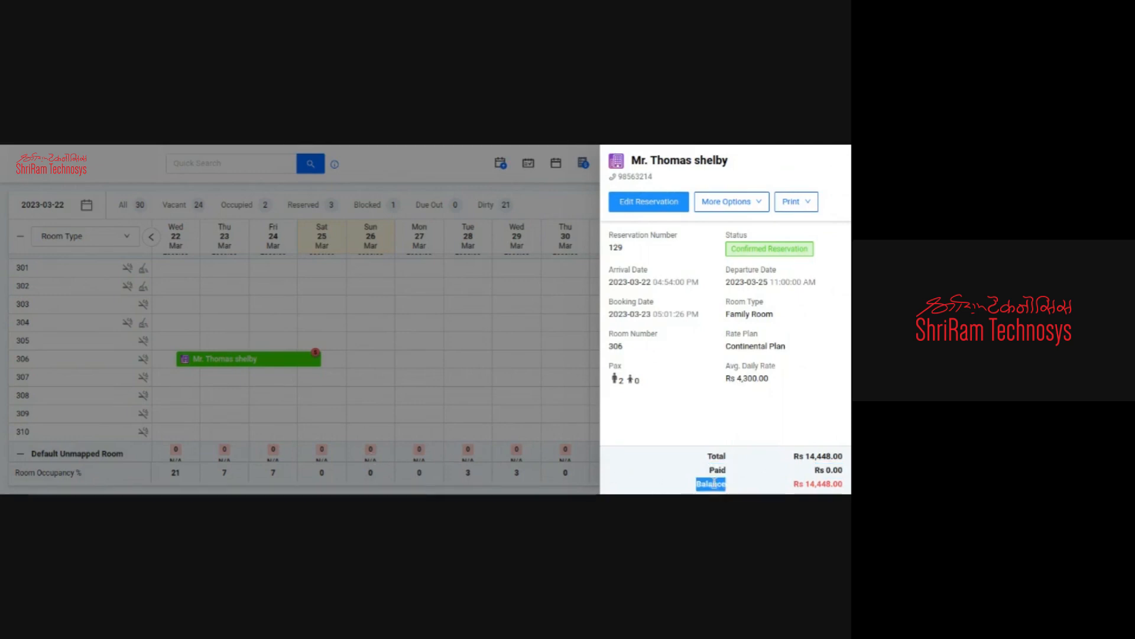
{"action": "left_click_drag", "start_coordinate": [794, 484], "coordinate": [843, 483]}
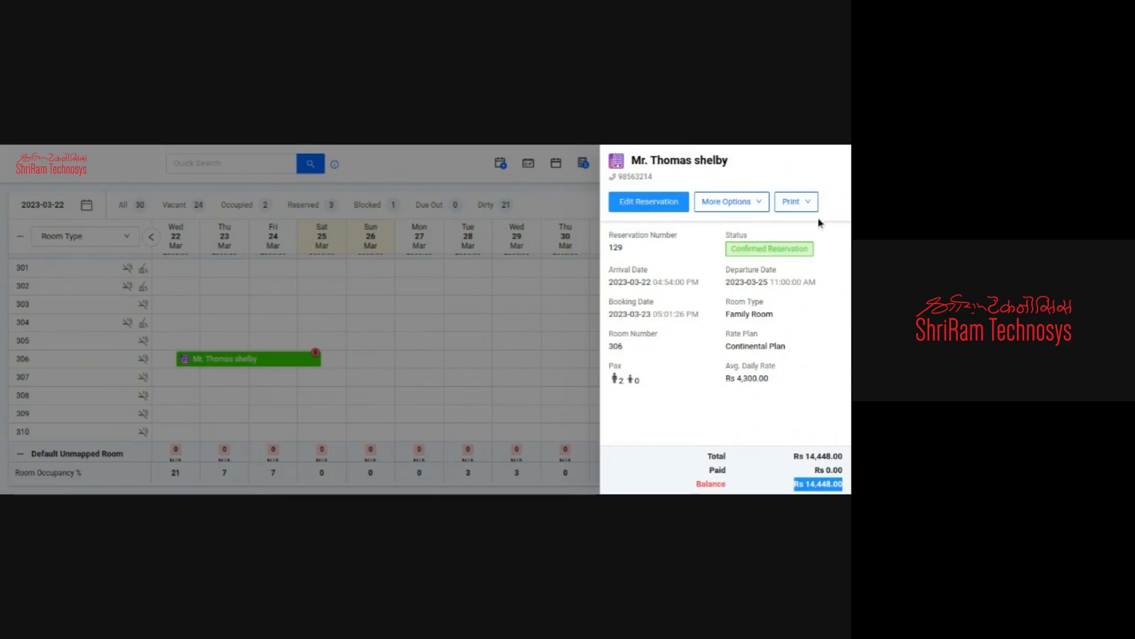
{"action": "left_click", "coordinate": [800, 203]}
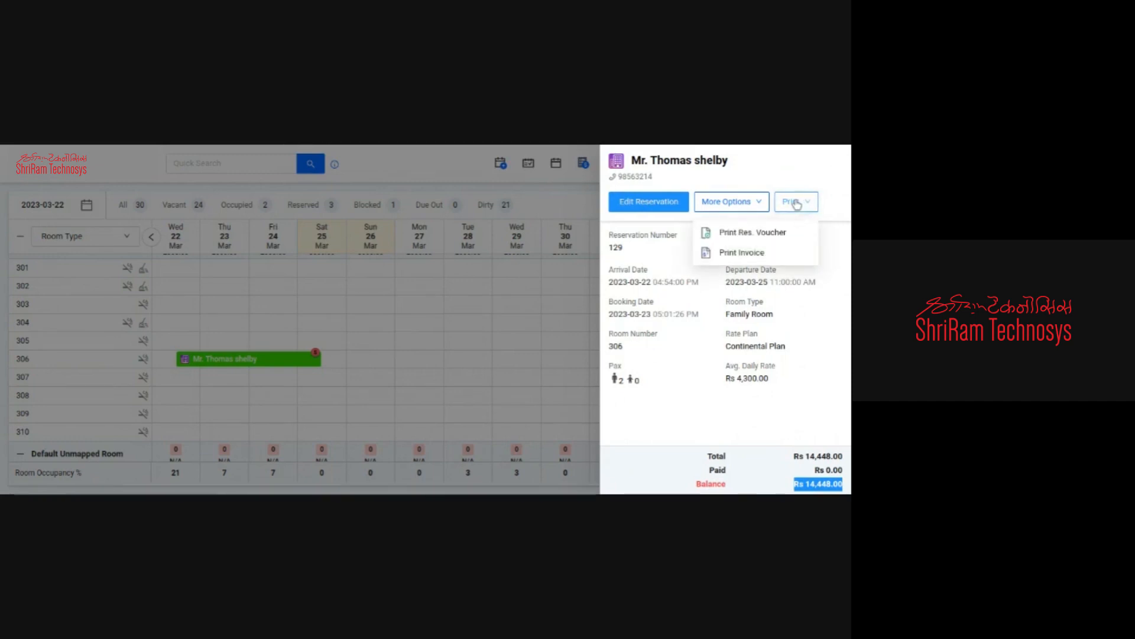
Step: Preview reservation 129's GST invoice for Rs 14,448 and close the preview
{"action": "left_click", "coordinate": [748, 253]}
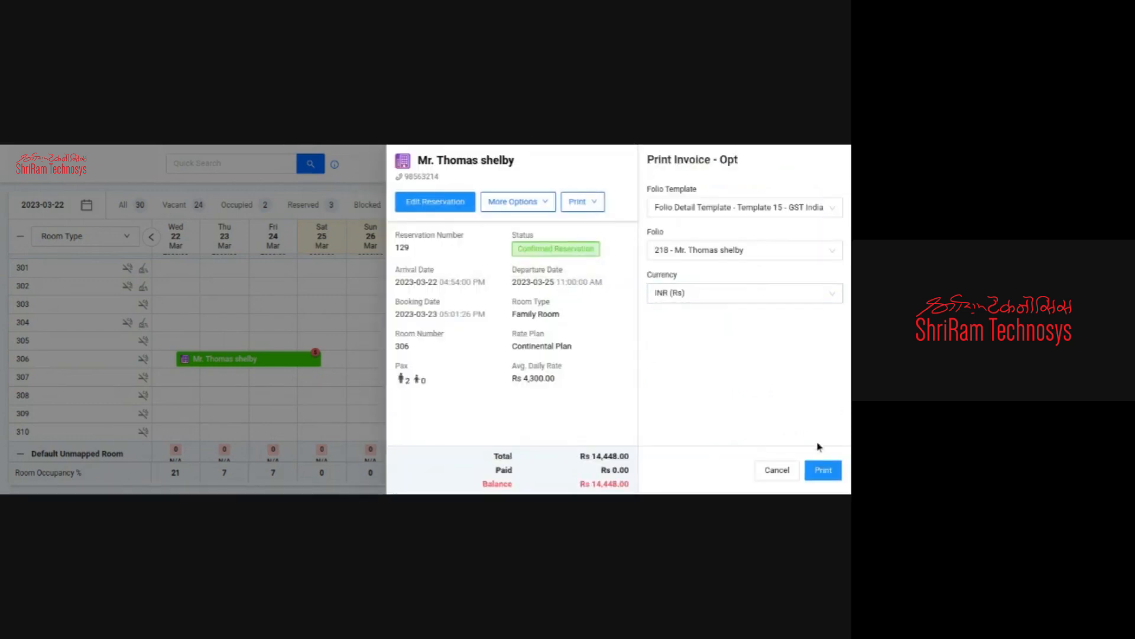
{"action": "left_click", "coordinate": [823, 470]}
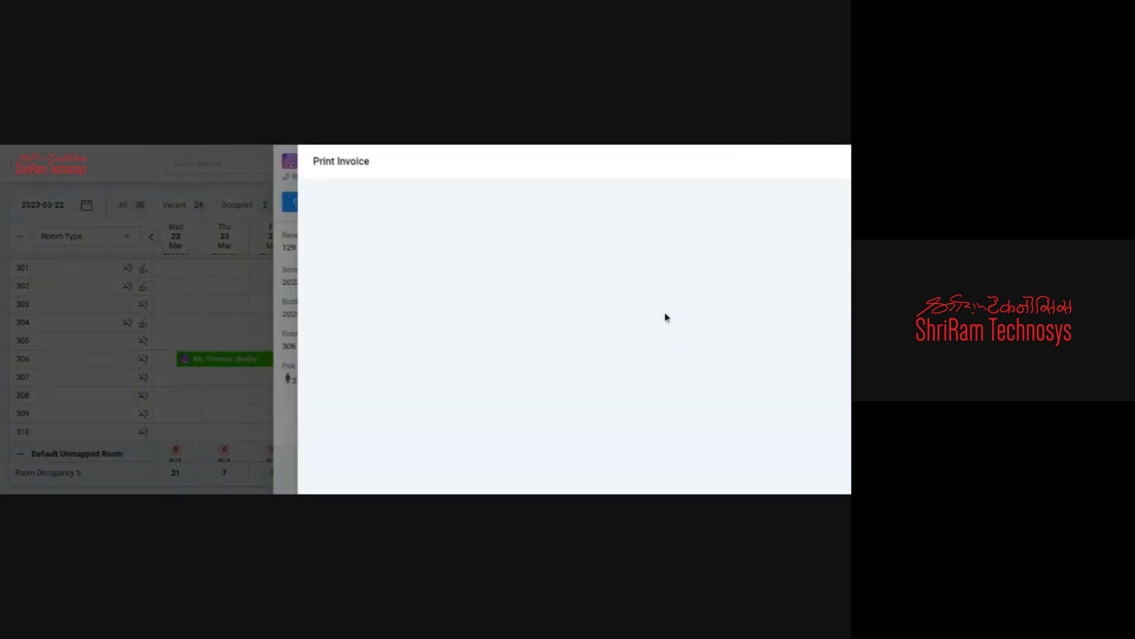
{"action": "scroll", "coordinate": [720, 292], "scroll_direction": "down", "scroll_amount": 5}
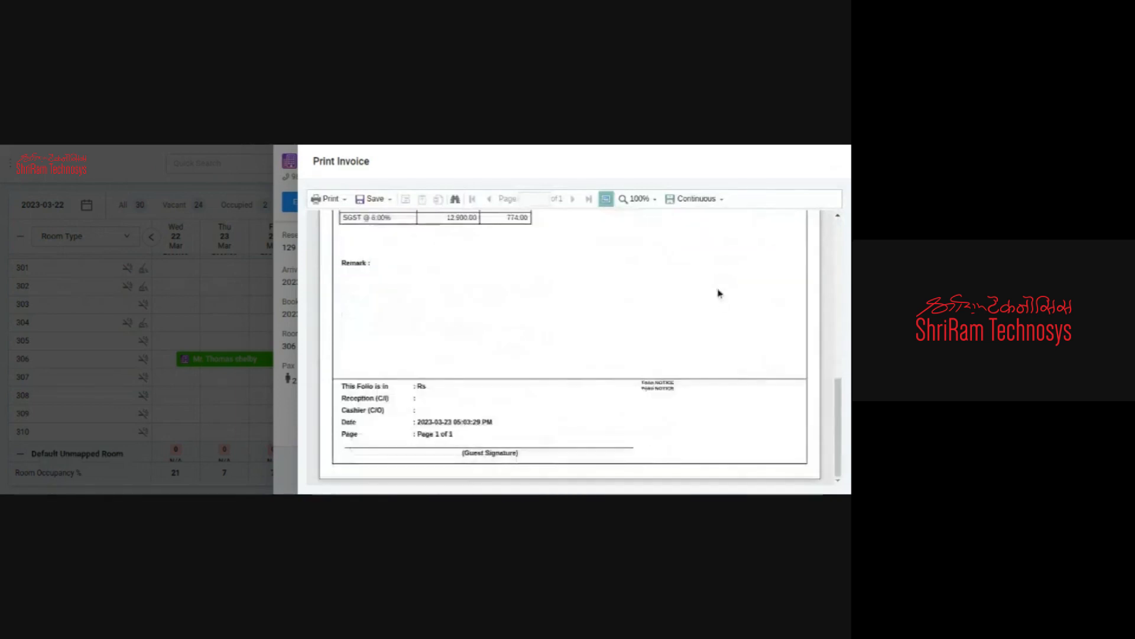
{"action": "scroll", "coordinate": [723, 307], "scroll_direction": "up", "scroll_amount": 5}
{"action": "scroll", "coordinate": [722, 306], "scroll_direction": "down", "scroll_amount": 4}
{"action": "scroll", "coordinate": [722, 306], "scroll_direction": "up", "scroll_amount": 4}
{"action": "scroll", "coordinate": [721, 305], "scroll_direction": "up", "scroll_amount": 1}
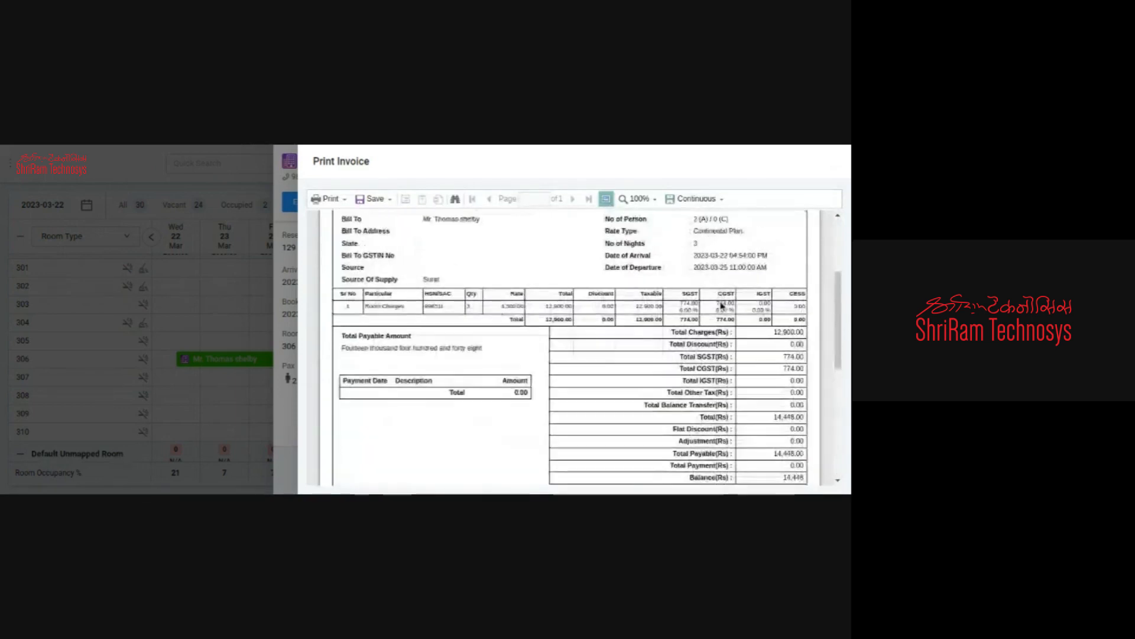
{"action": "key", "text": "Escape"}
{"action": "left_click", "coordinate": [793, 202]}
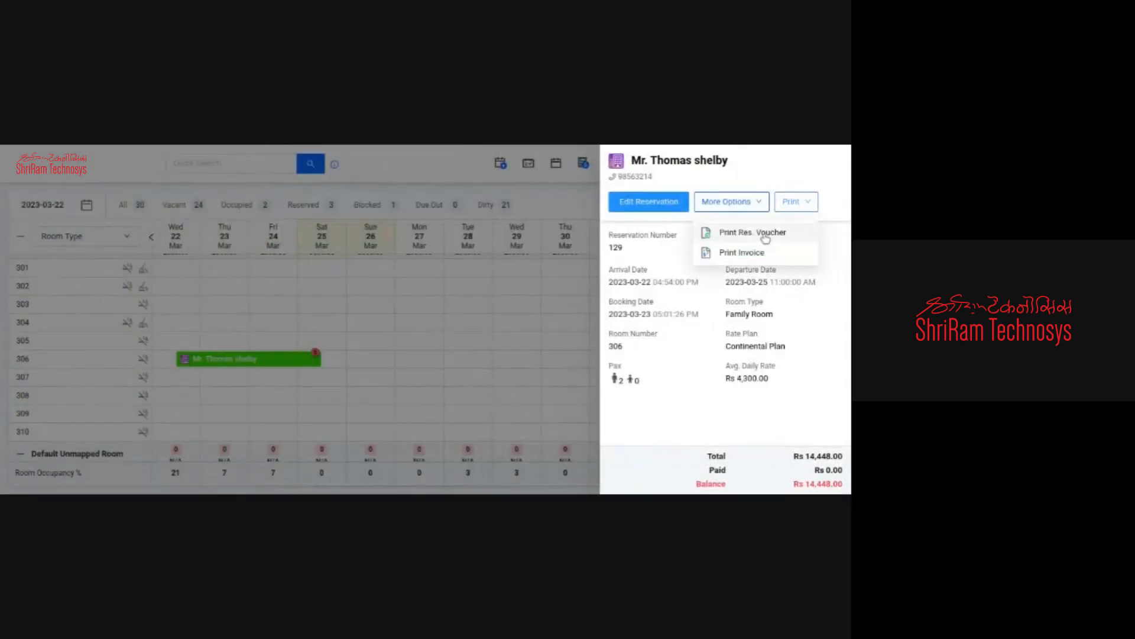
Step: Preview the reservation confirmation voucher for booking 129 and close it
{"action": "left_click", "coordinate": [760, 231]}
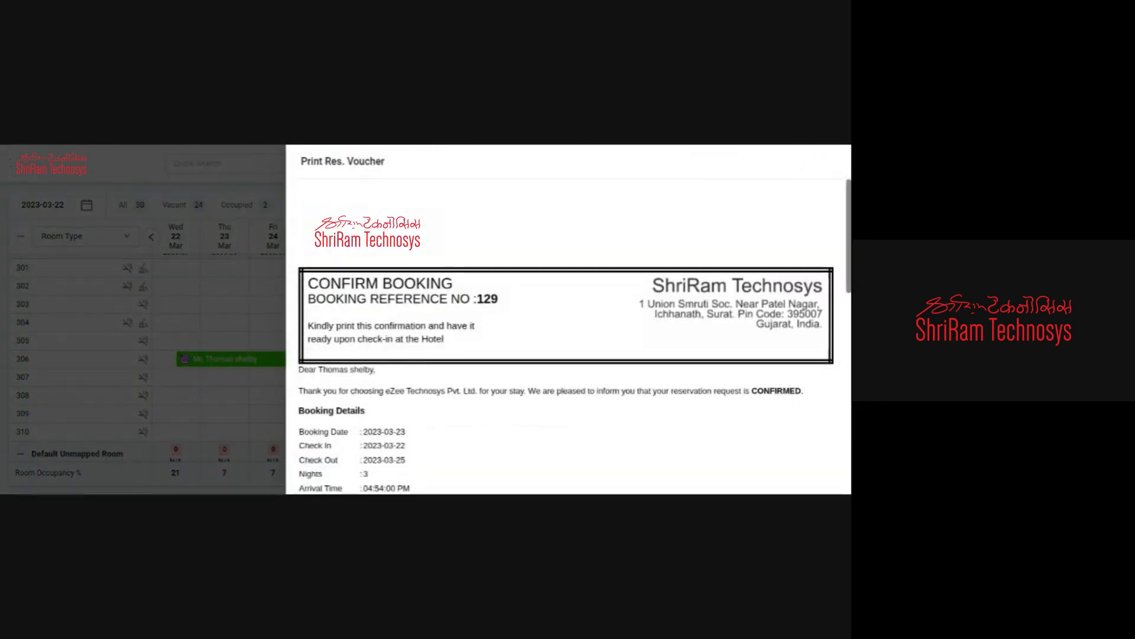
{"action": "scroll", "coordinate": [666, 357], "scroll_direction": "down", "scroll_amount": 10}
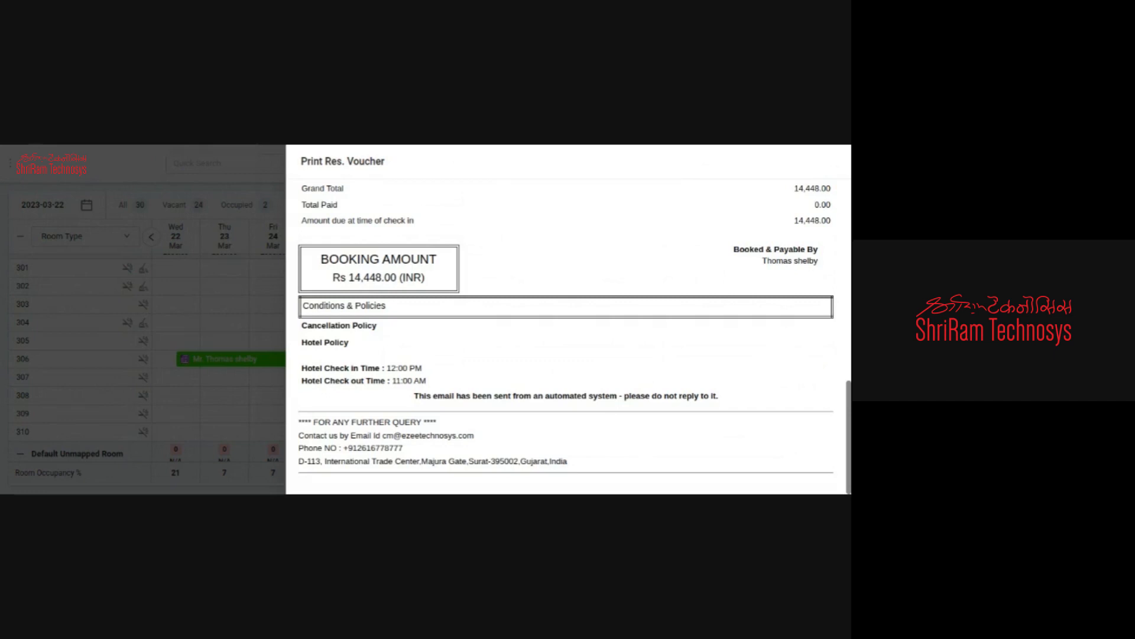
{"action": "scroll", "coordinate": [567, 336], "scroll_direction": "up", "scroll_amount": 10}
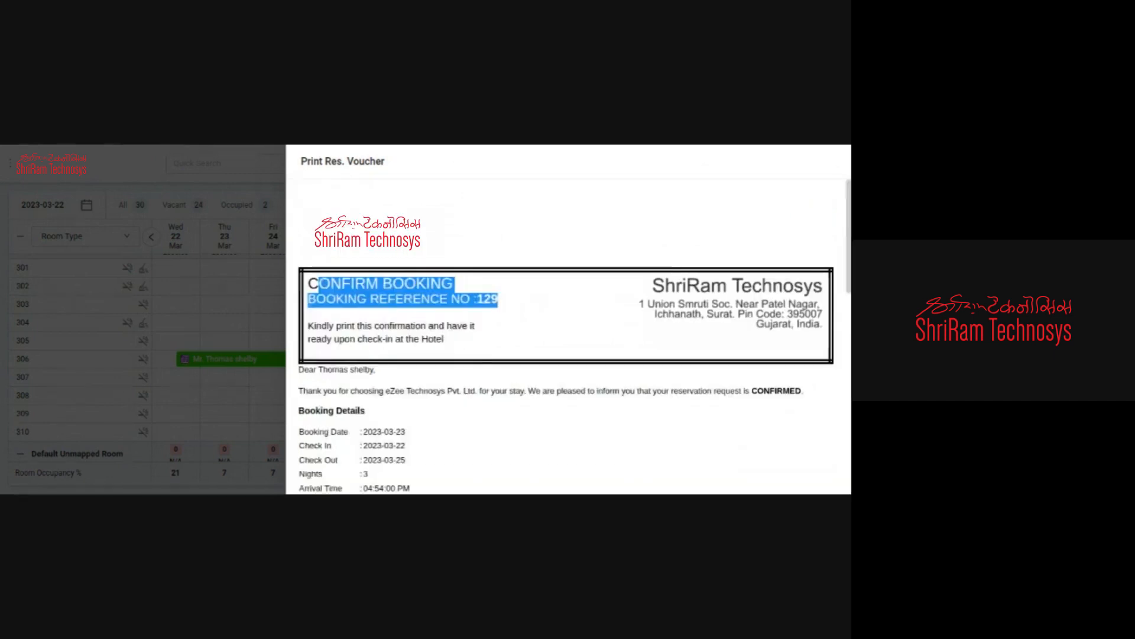
{"action": "left_click", "coordinate": [821, 169]}
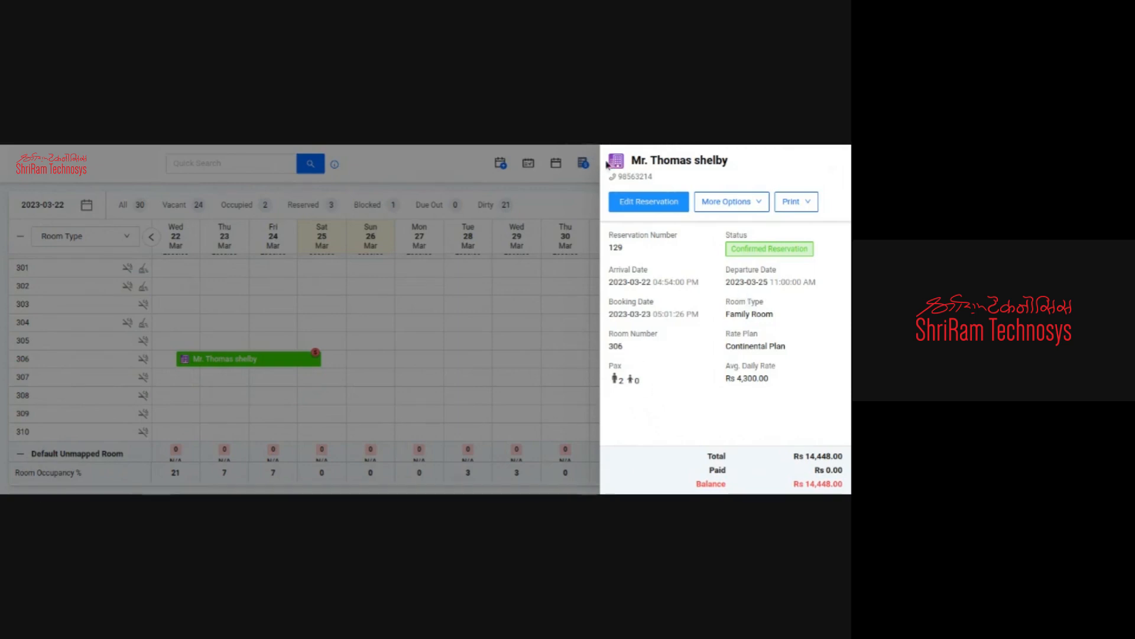
{"action": "mouse_move", "coordinate": [732, 196]}
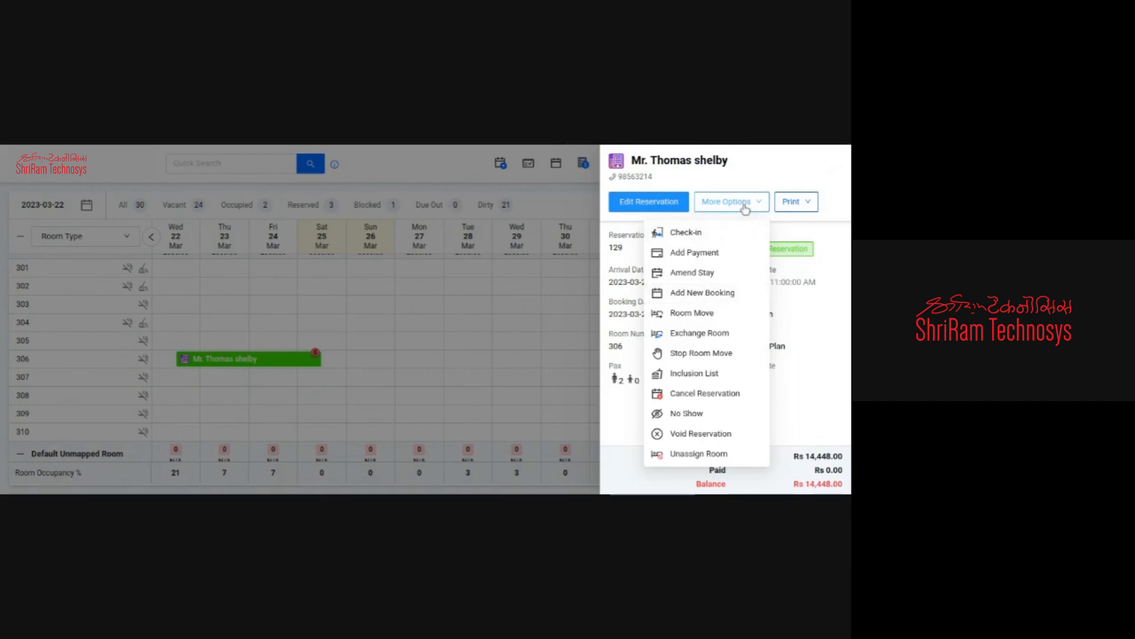
Step: Start cancelling the room 306 booking with reason Guest Request and 0.00 fee, then abandon it
{"action": "left_click", "coordinate": [828, 314]}
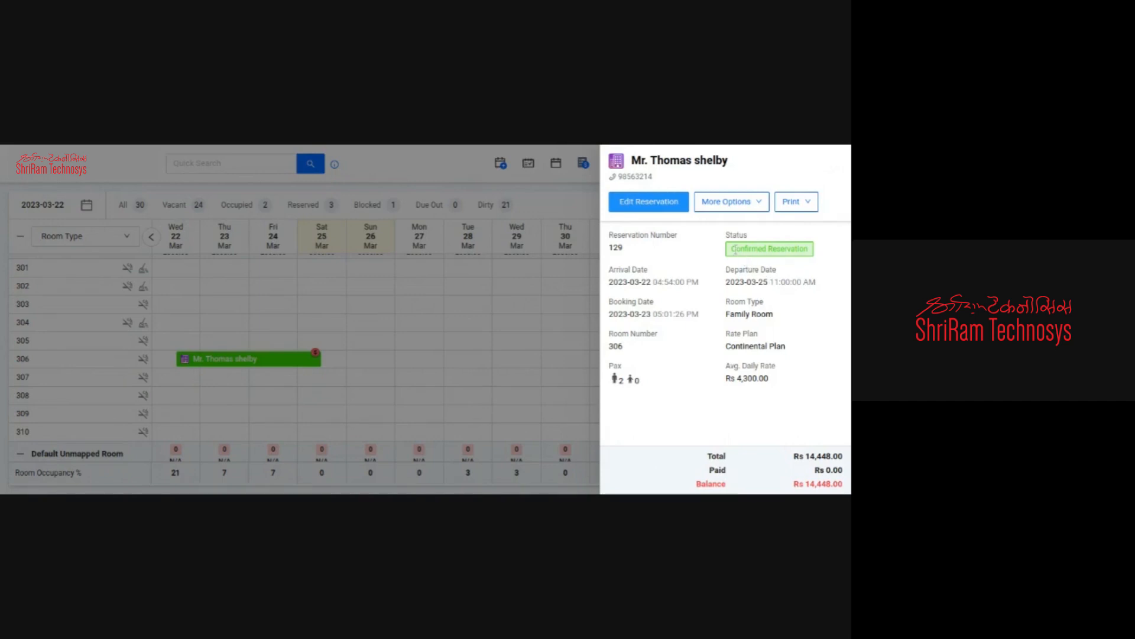
{"action": "left_click_drag", "start_coordinate": [734, 249], "coordinate": [790, 254]}
{"action": "left_click", "coordinate": [747, 201]}
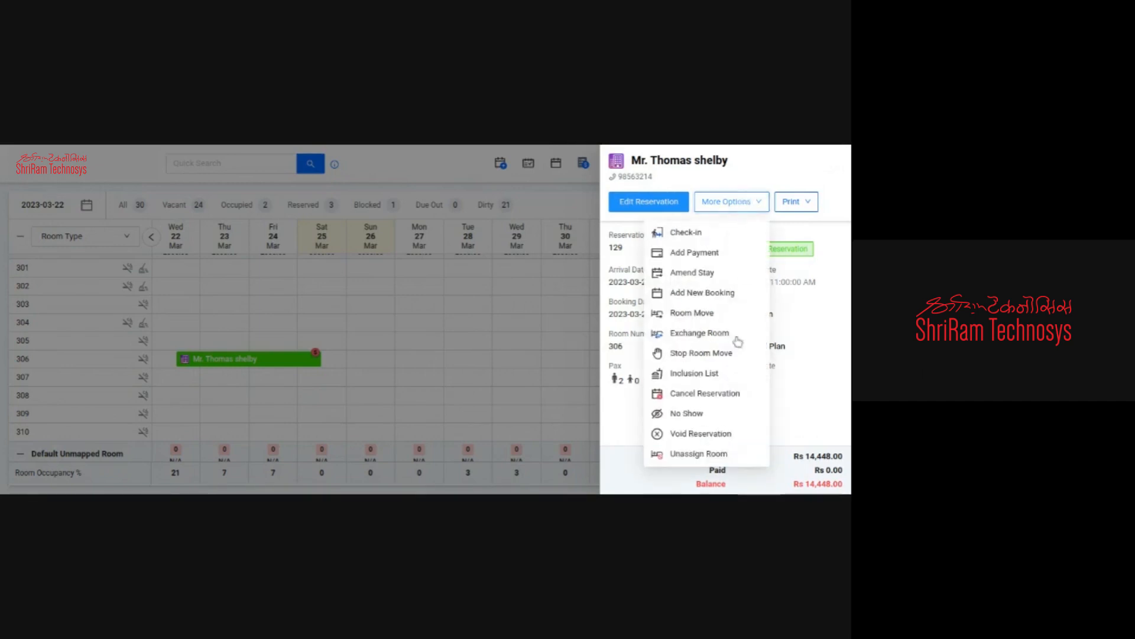
{"action": "left_click", "coordinate": [703, 394]}
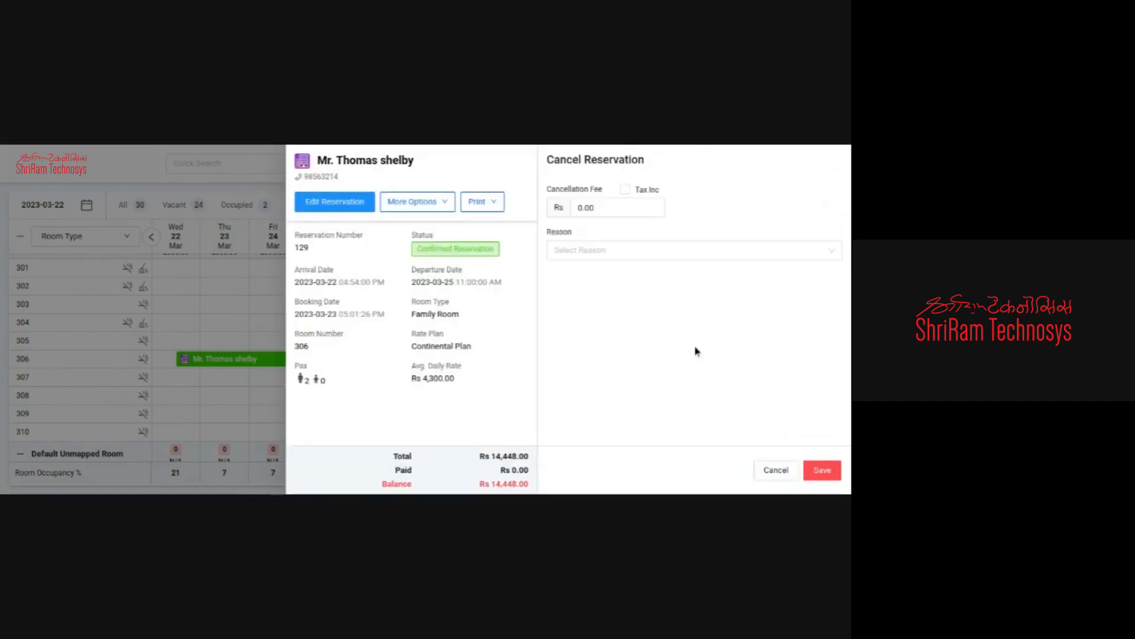
{"action": "left_click", "coordinate": [614, 250]}
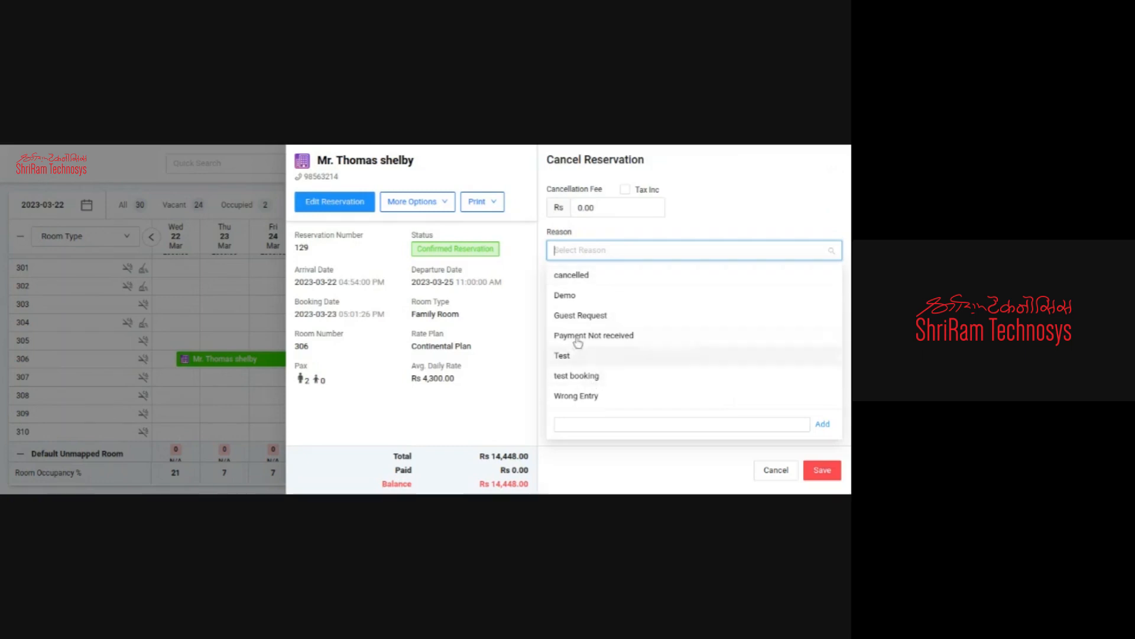
{"action": "left_click", "coordinate": [581, 315]}
{"action": "double_click", "coordinate": [616, 211]}
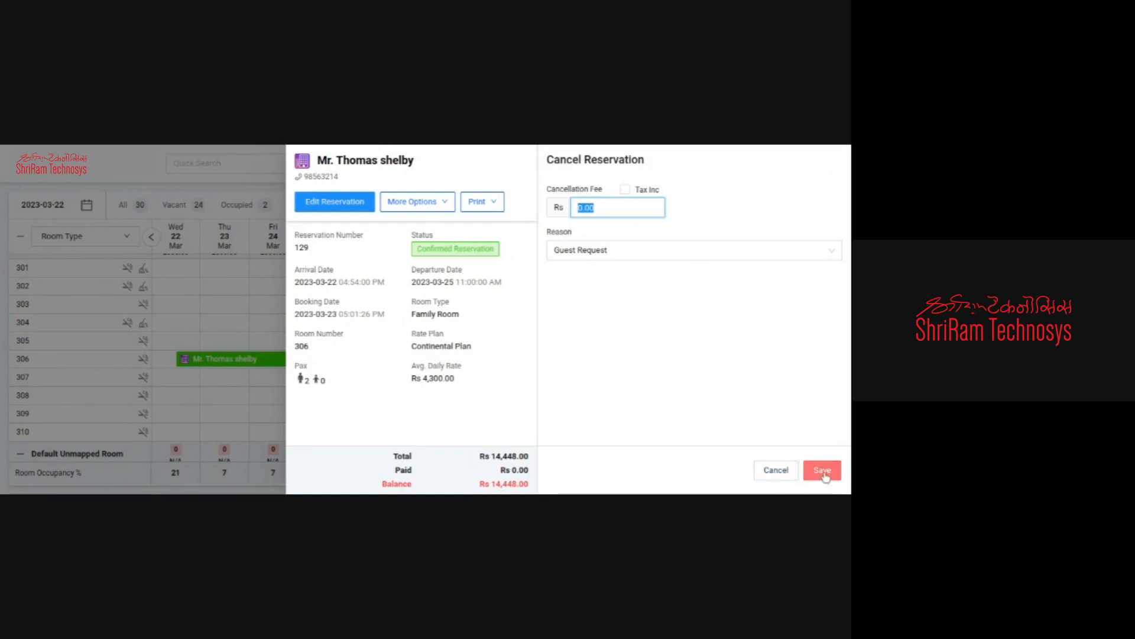
{"action": "left_click", "coordinate": [762, 471]}
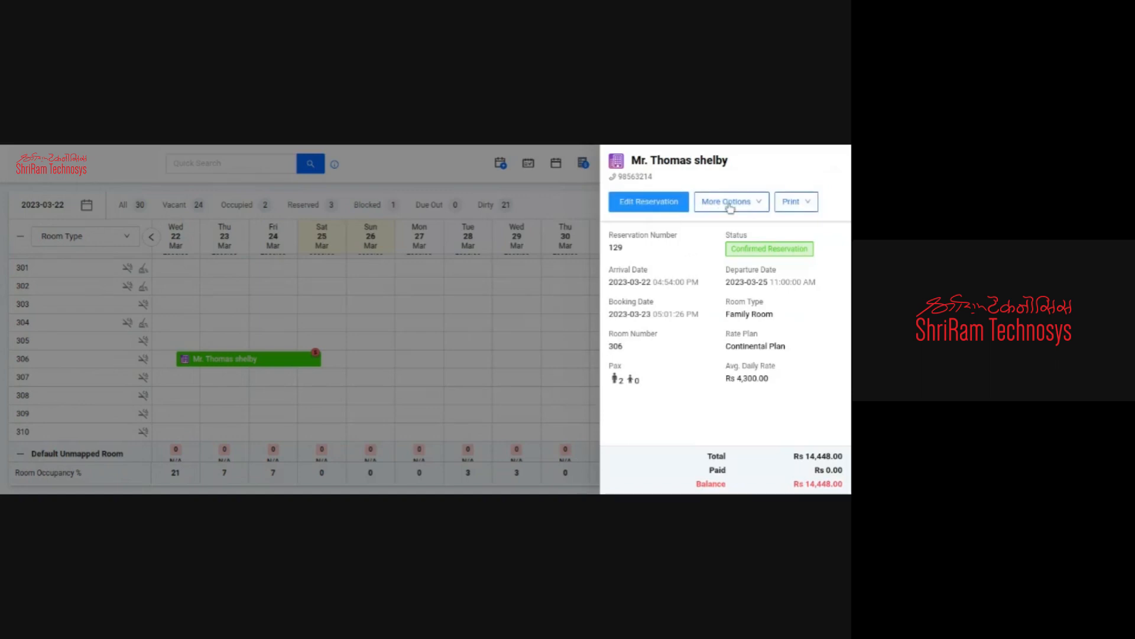
Step: Begin a no show for the booking with reason 'Guest has not arrived'
{"action": "left_click", "coordinate": [731, 204]}
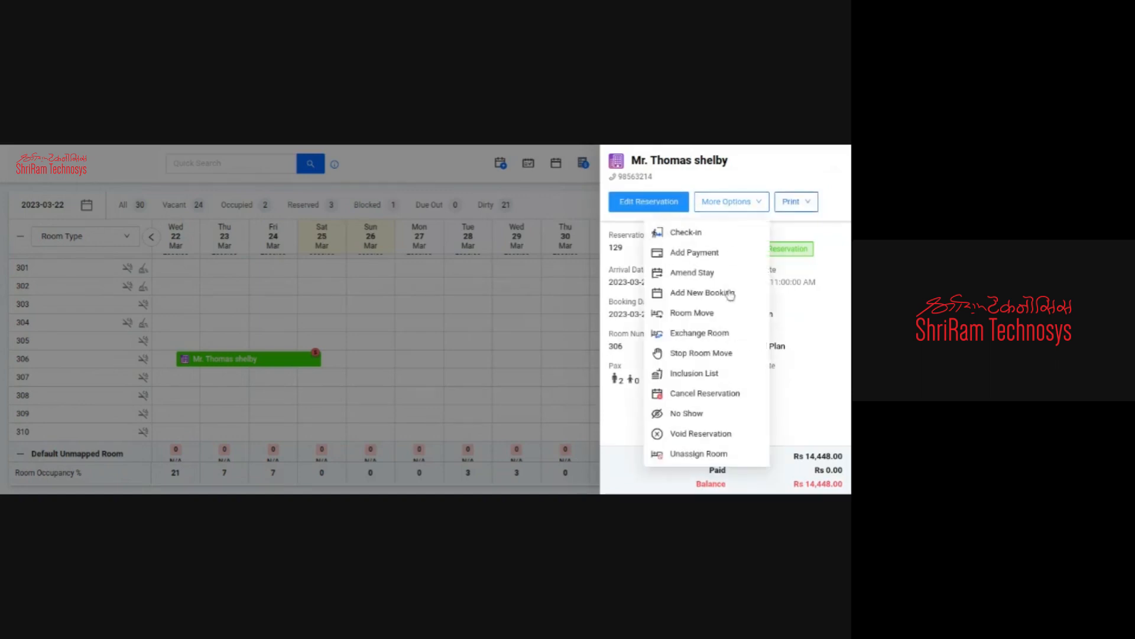
{"action": "left_click", "coordinate": [687, 414]}
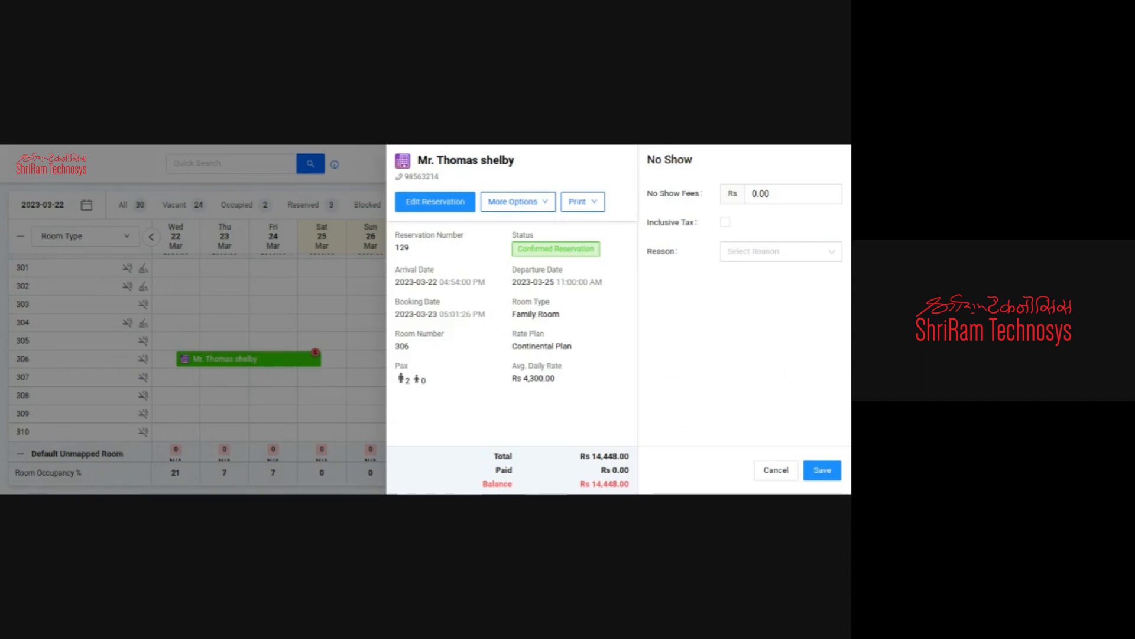
{"action": "left_click", "coordinate": [773, 253]}
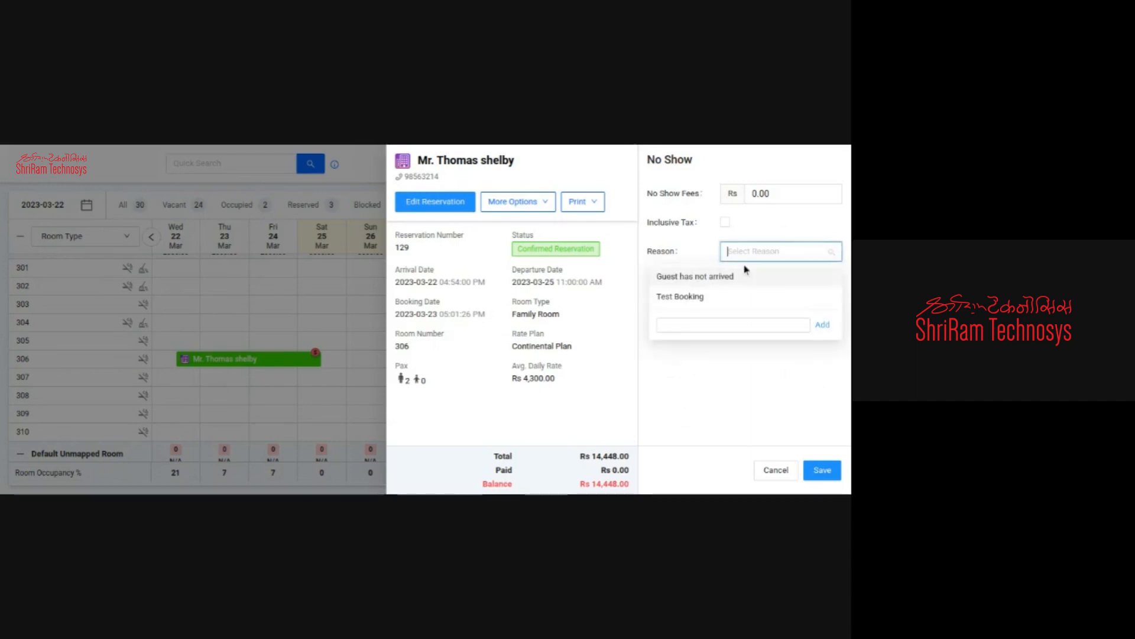
{"action": "left_click", "coordinate": [704, 278]}
Step: Bring up the Void Reservation form for the room 306 booking
{"action": "left_click", "coordinate": [518, 202]}
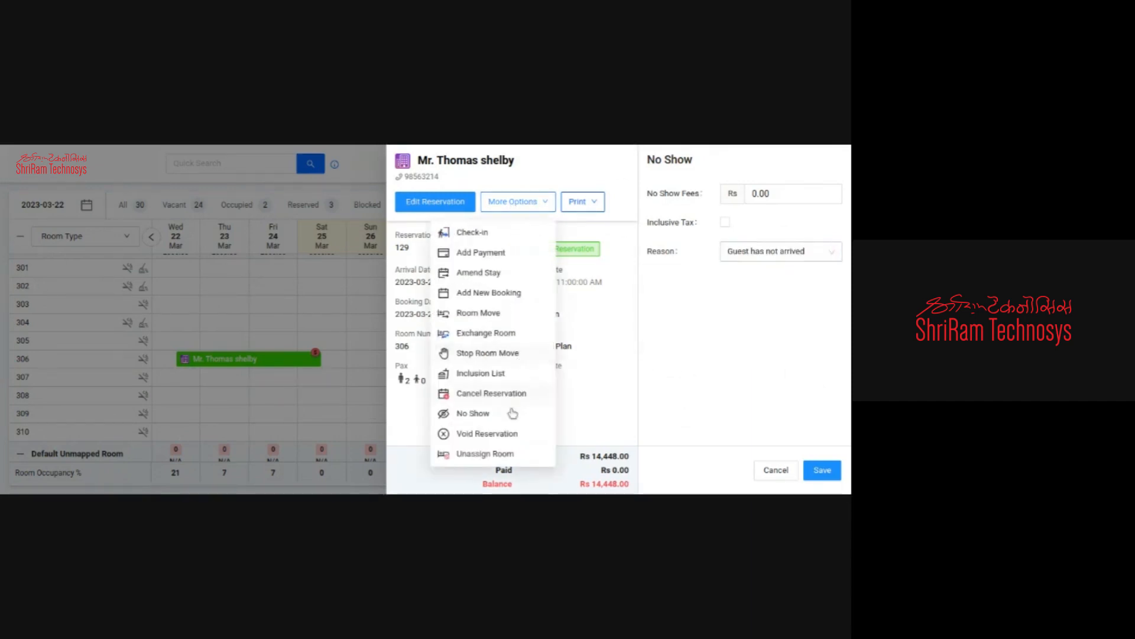
{"action": "left_click", "coordinate": [769, 299]}
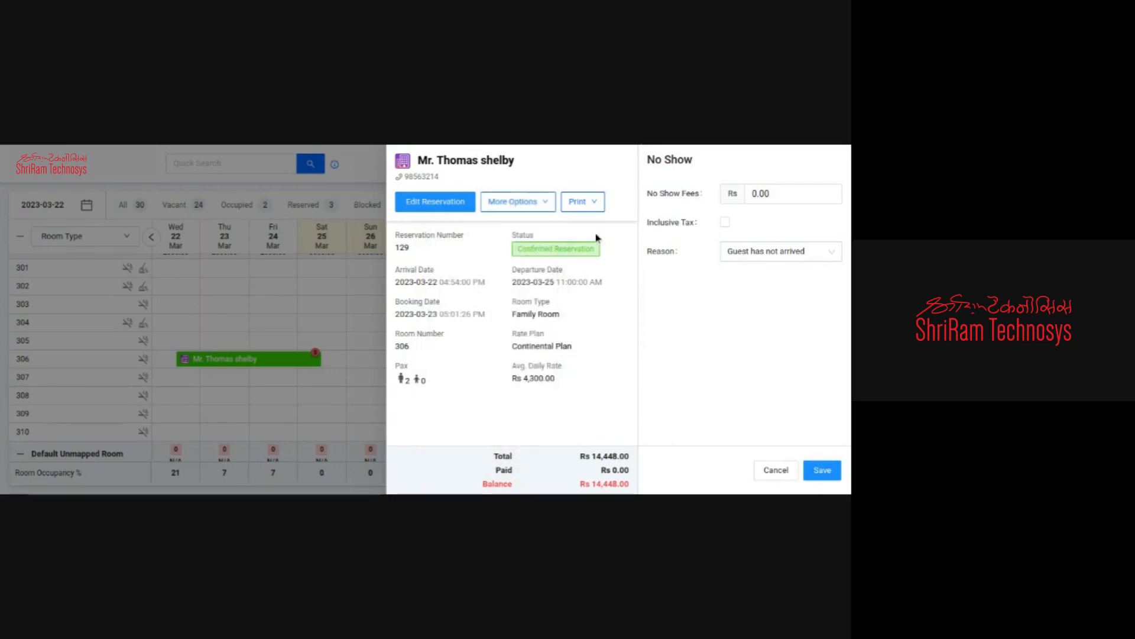
{"action": "left_click", "coordinate": [529, 207]}
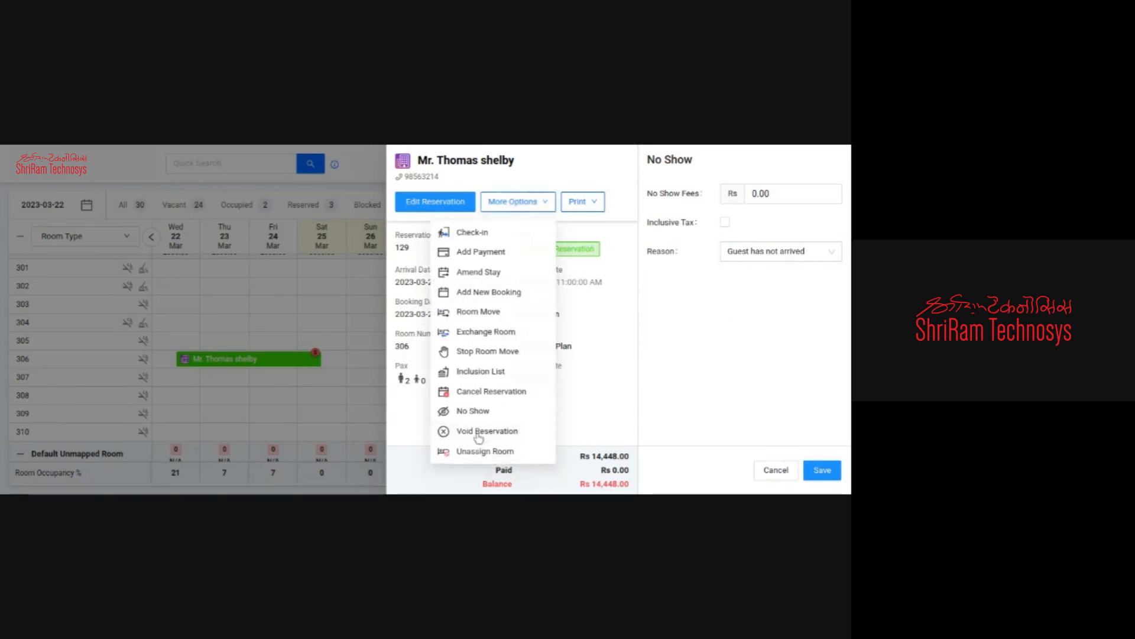
{"action": "left_click", "coordinate": [479, 435]}
Step: Look over the void reasons, then close the Void Reservation form without voiding
{"action": "left_click", "coordinate": [773, 200]}
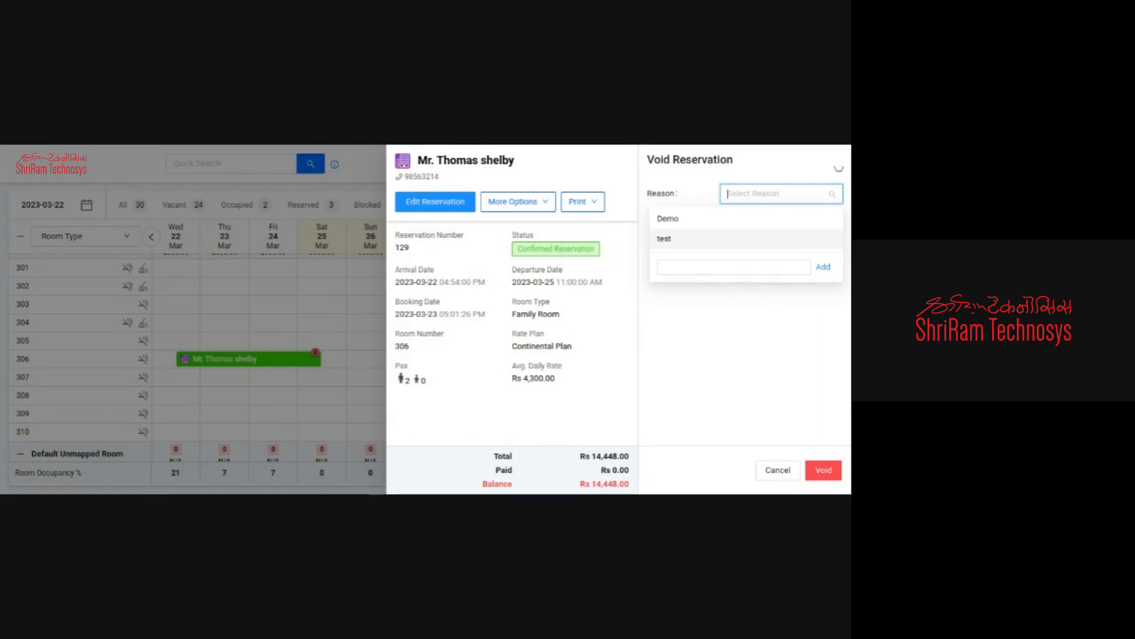
{"action": "left_click", "coordinate": [839, 168]}
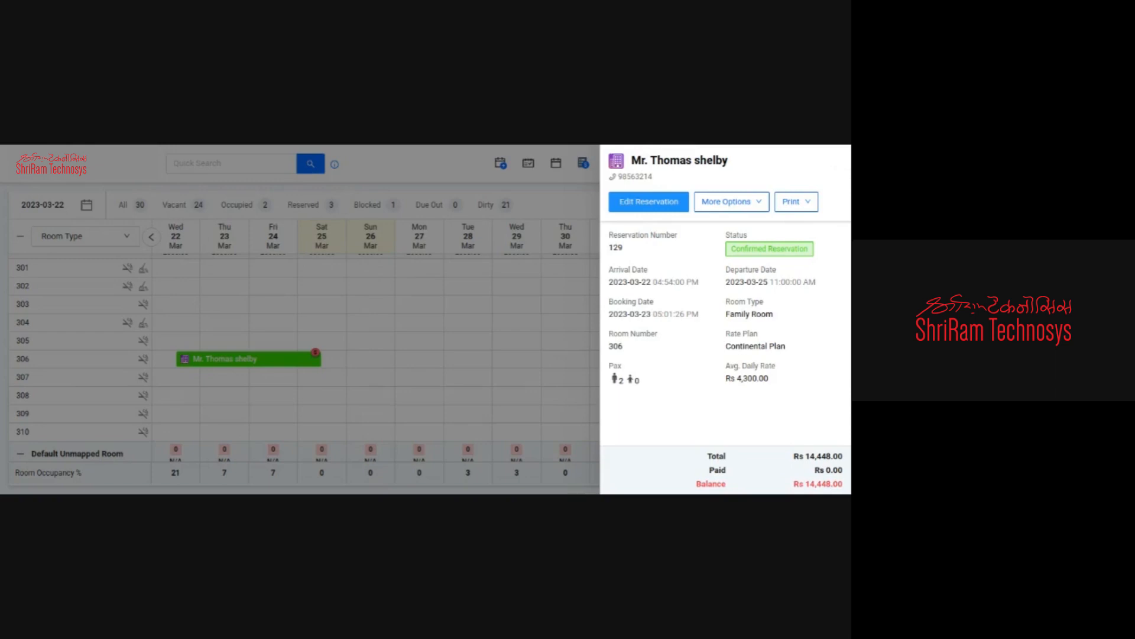
{"action": "left_click", "coordinate": [725, 202]}
{"action": "mouse_move", "coordinate": [709, 208]}
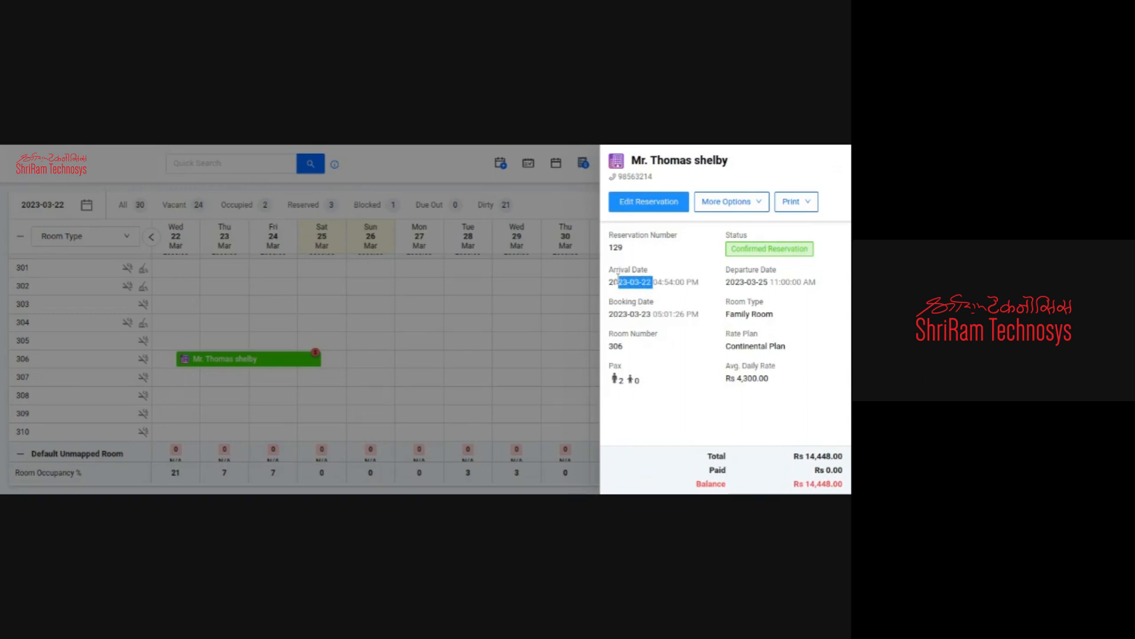
{"action": "left_click_drag", "start_coordinate": [619, 278], "coordinate": [611, 280]}
{"action": "left_click", "coordinate": [841, 169]}
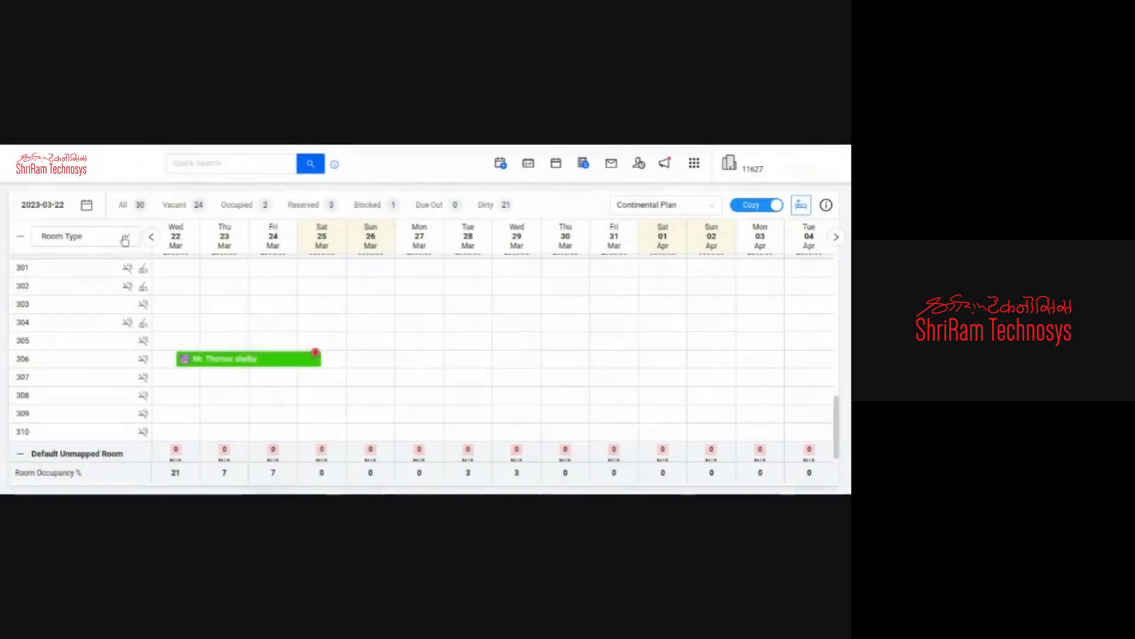
{"action": "mouse_move", "coordinate": [2, 188]}
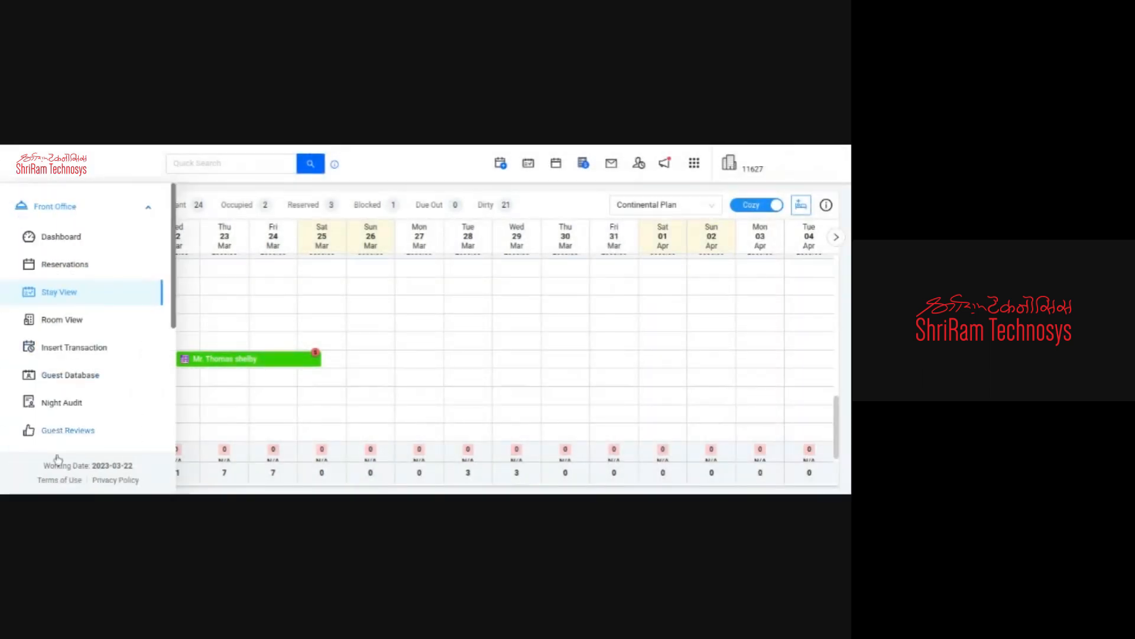
{"action": "left_click_drag", "start_coordinate": [45, 466], "coordinate": [144, 468]}
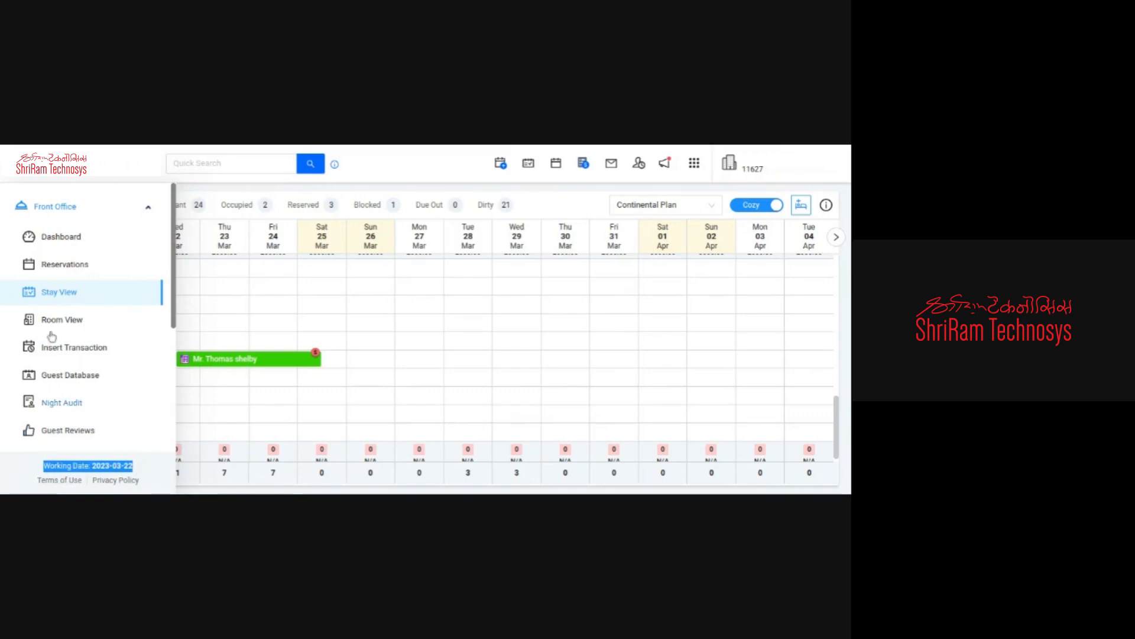
{"action": "left_click", "coordinate": [1, 288]}
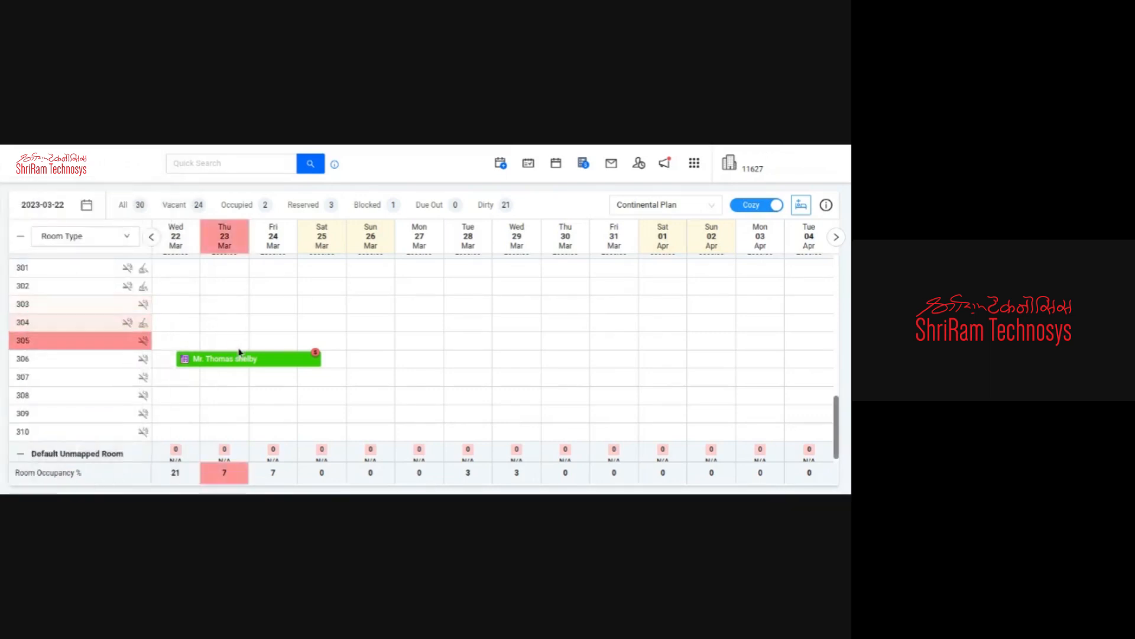
{"action": "left_click", "coordinate": [254, 359]}
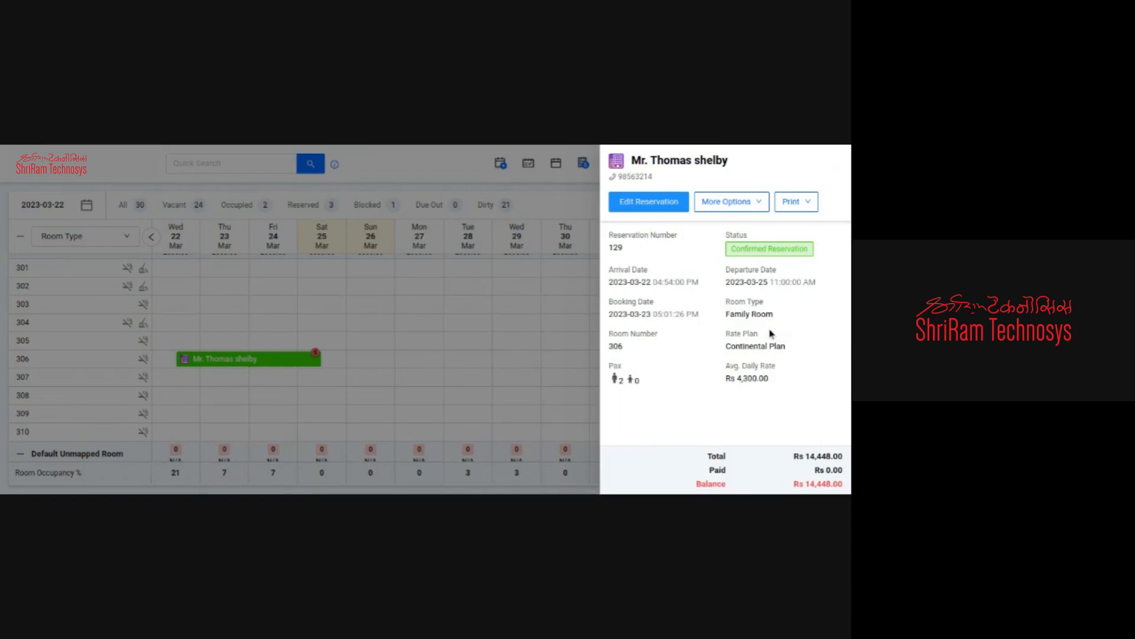
{"action": "left_click_drag", "start_coordinate": [769, 283], "coordinate": [724, 276]}
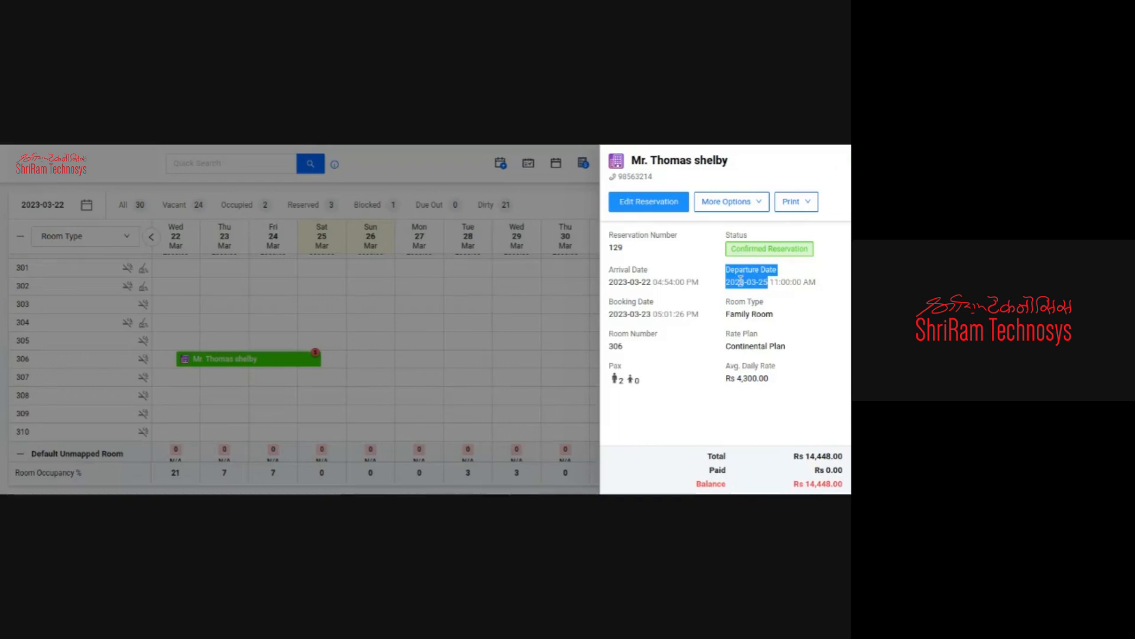
{"action": "left_click", "coordinate": [837, 161]}
{"action": "mouse_move", "coordinate": [21, 163]}
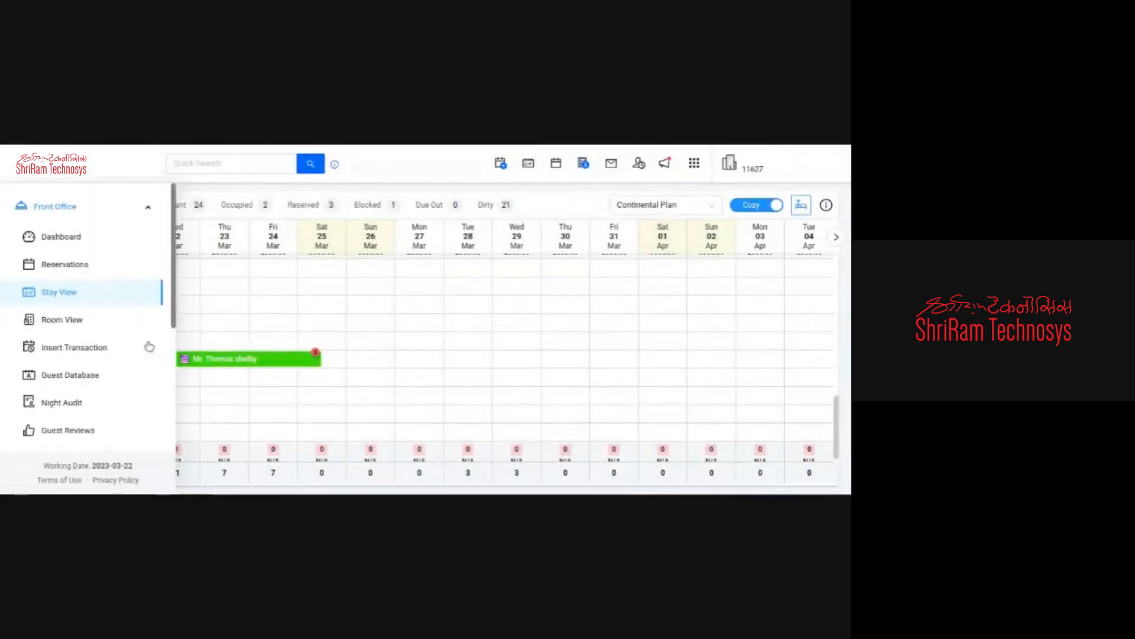
{"action": "left_click", "coordinate": [254, 359]}
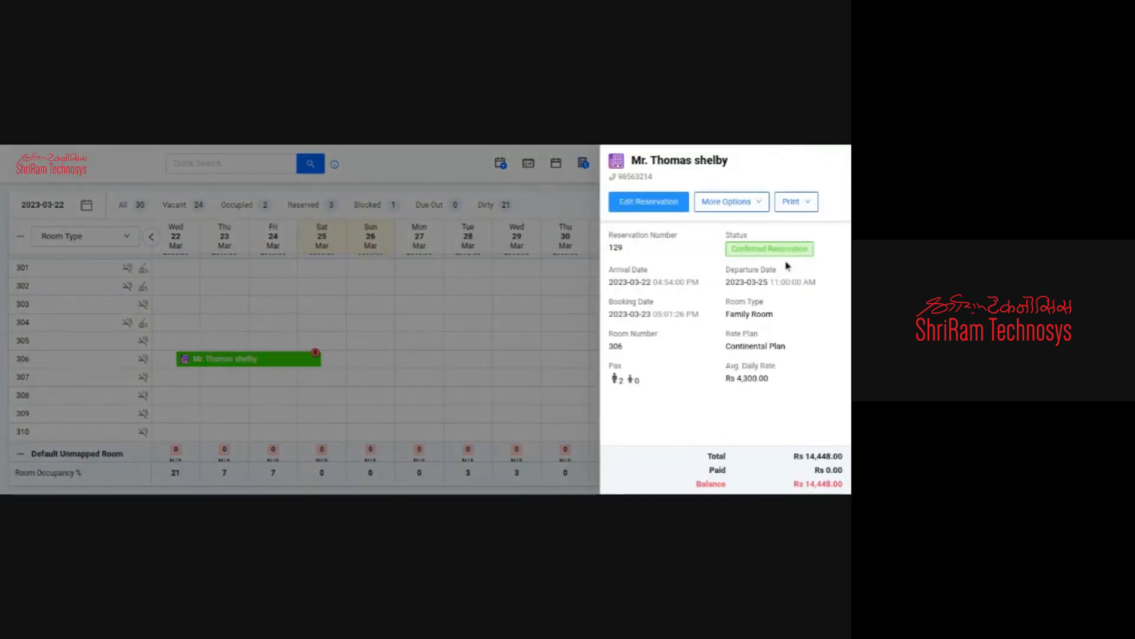
{"action": "left_click", "coordinate": [733, 202]}
{"action": "left_click_drag", "start_coordinate": [652, 283], "coordinate": [635, 284]}
{"action": "left_click", "coordinate": [735, 207]}
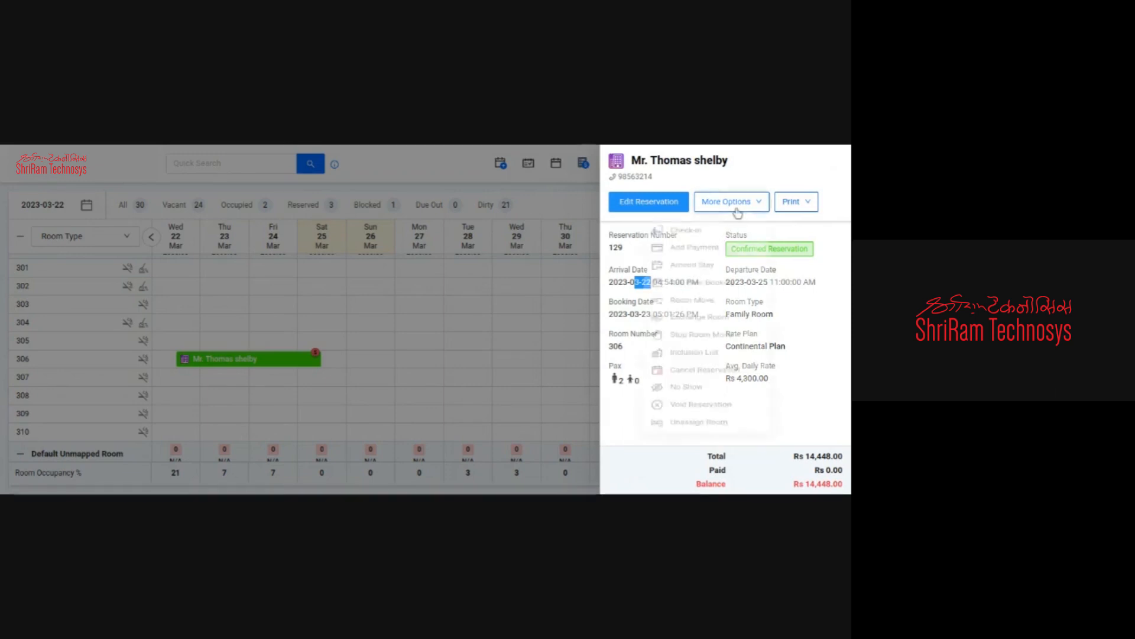
Step: Start room 306 check-in, review the missing-Identity warning, and agree to supply the details
{"action": "left_click", "coordinate": [686, 237]}
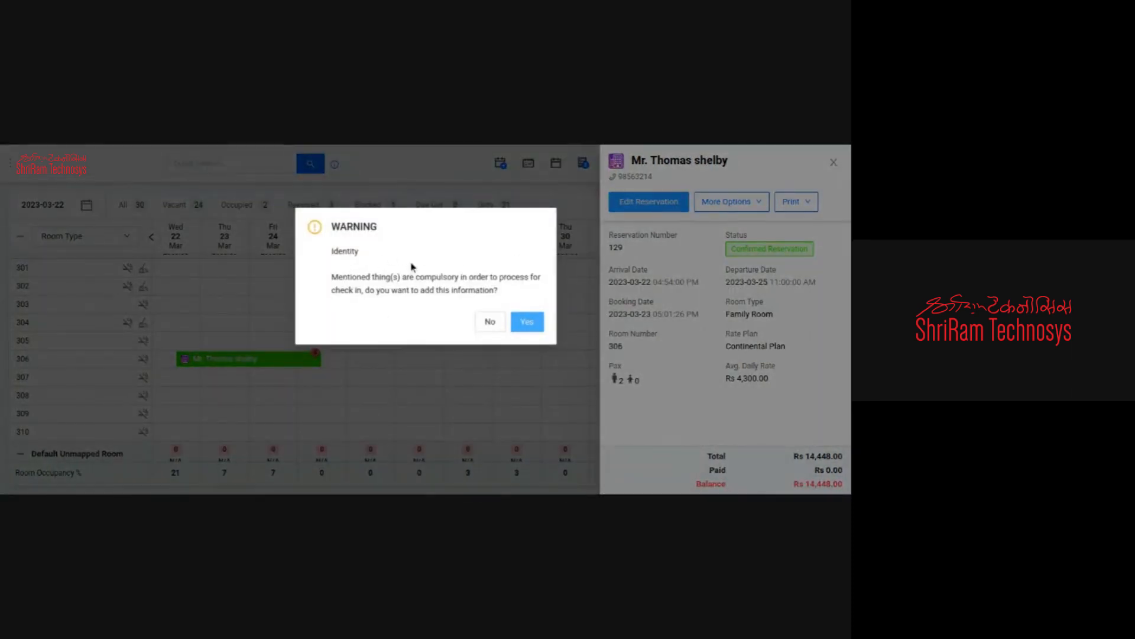
{"action": "left_click_drag", "start_coordinate": [384, 235], "coordinate": [341, 218]}
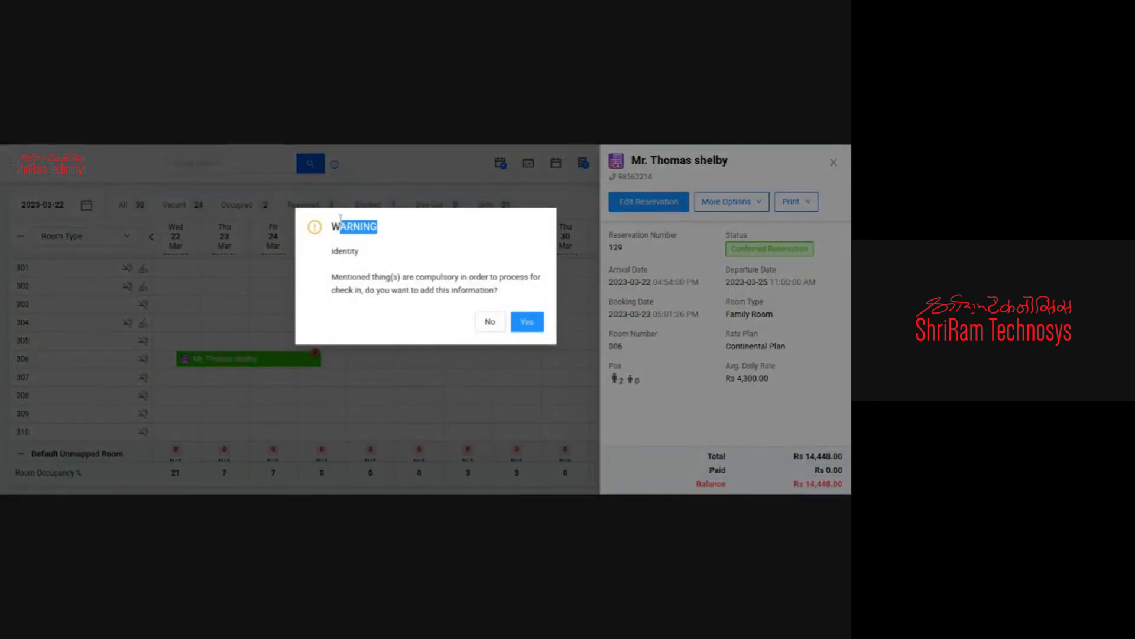
{"action": "left_click", "coordinate": [334, 259]}
{"action": "left_click_drag", "start_coordinate": [328, 272], "coordinate": [435, 278]}
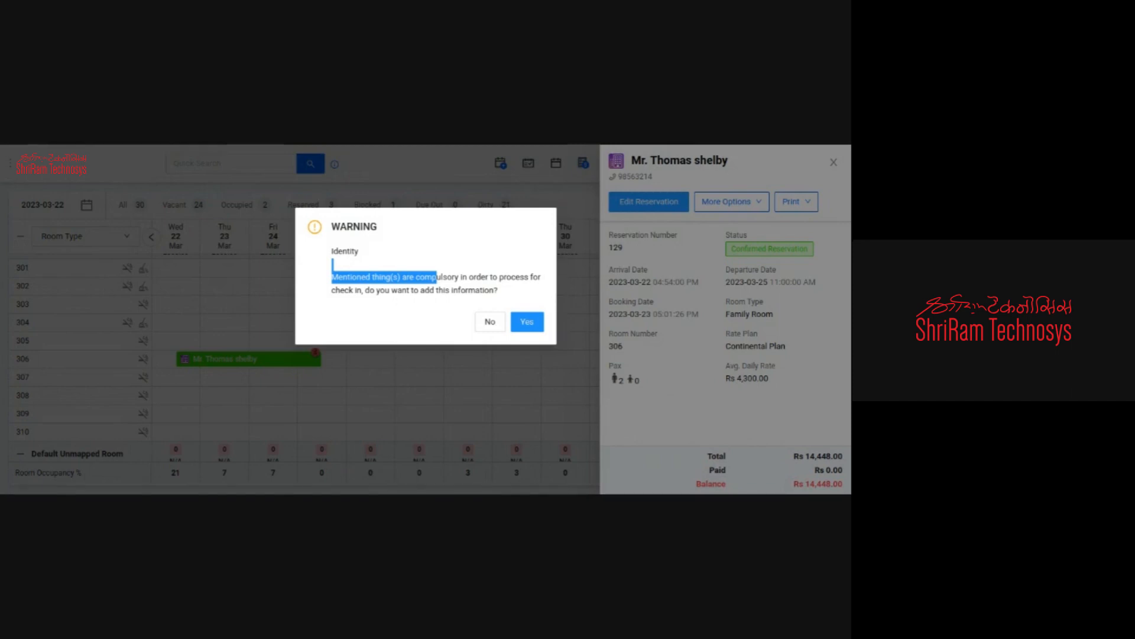
{"action": "mouse_move", "coordinate": [359, 254]}
{"action": "left_mouse_down"}
{"action": "mouse_move", "coordinate": [331, 257]}
{"action": "mouse_move", "coordinate": [346, 260]}
{"action": "left_mouse_up"}
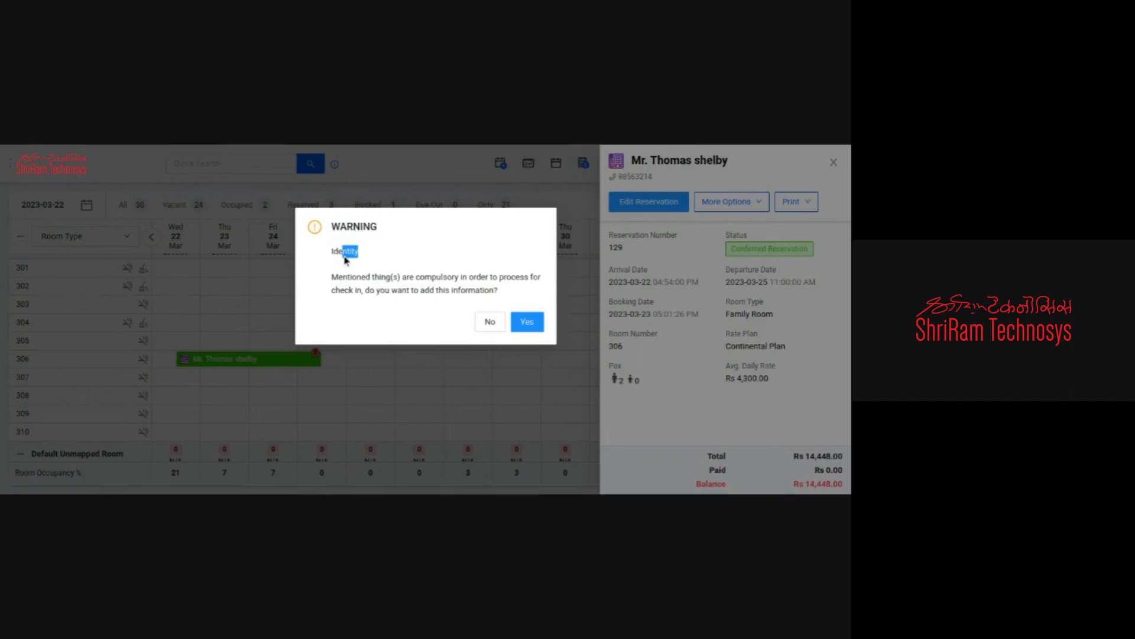
{"action": "left_click", "coordinate": [346, 260]}
{"action": "double_click", "coordinate": [341, 252]}
{"action": "left_click_drag", "start_coordinate": [339, 277], "coordinate": [476, 282]}
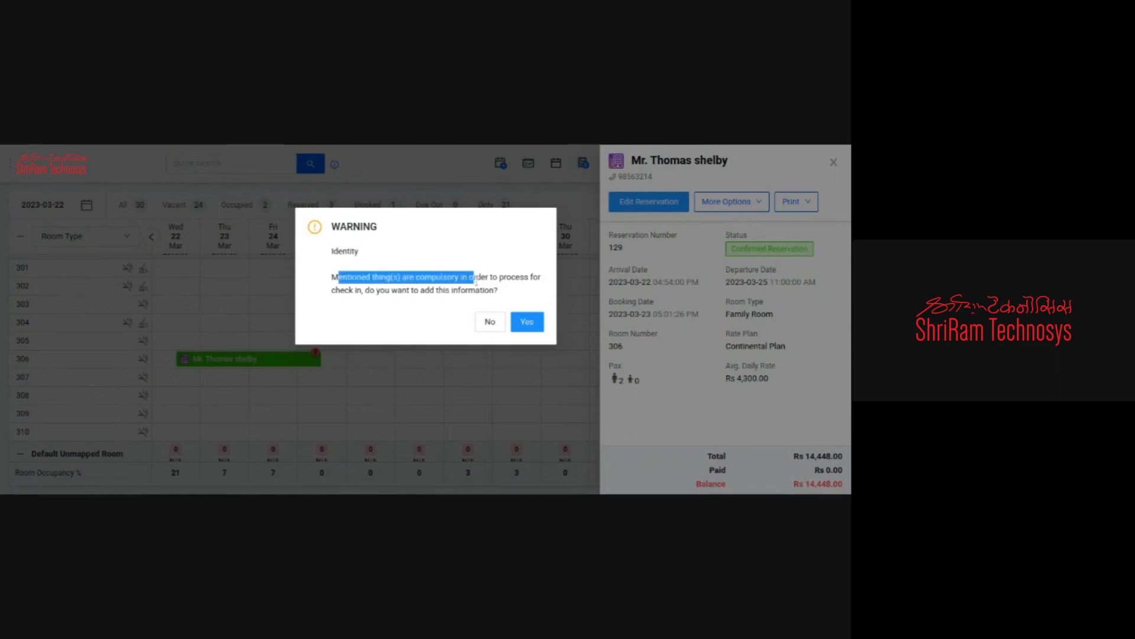
{"action": "left_click", "coordinate": [534, 321]}
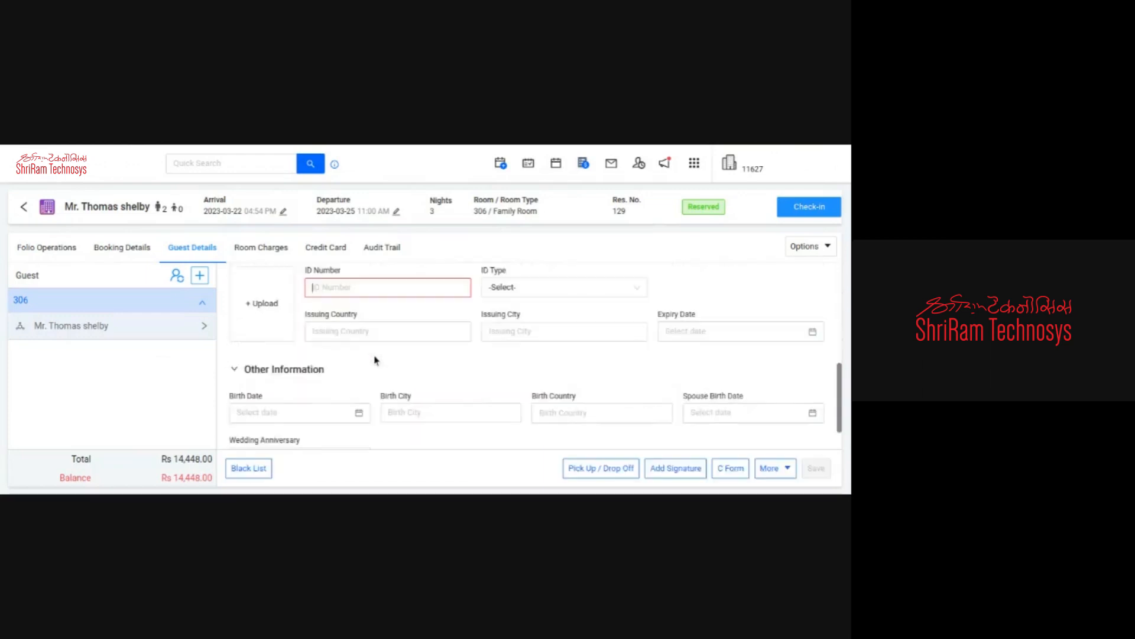
Step: Save the guest's ID number with ID type Passport
{"action": "left_click", "coordinate": [347, 290]}
{"action": "type", "text": "63259872"}
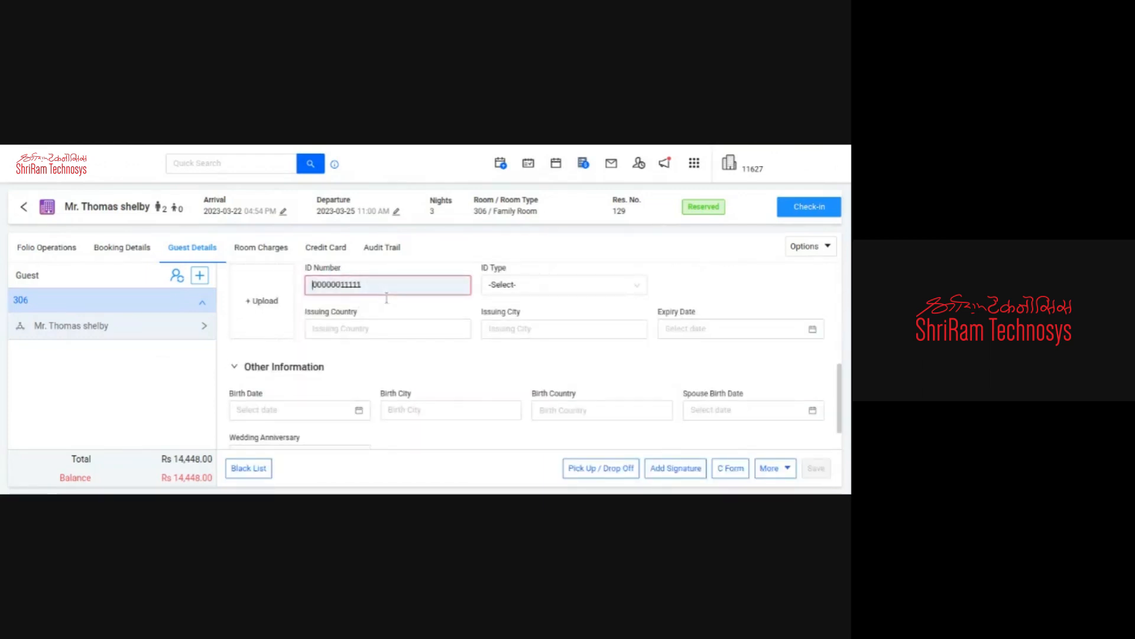
{"action": "left_click", "coordinate": [528, 286]}
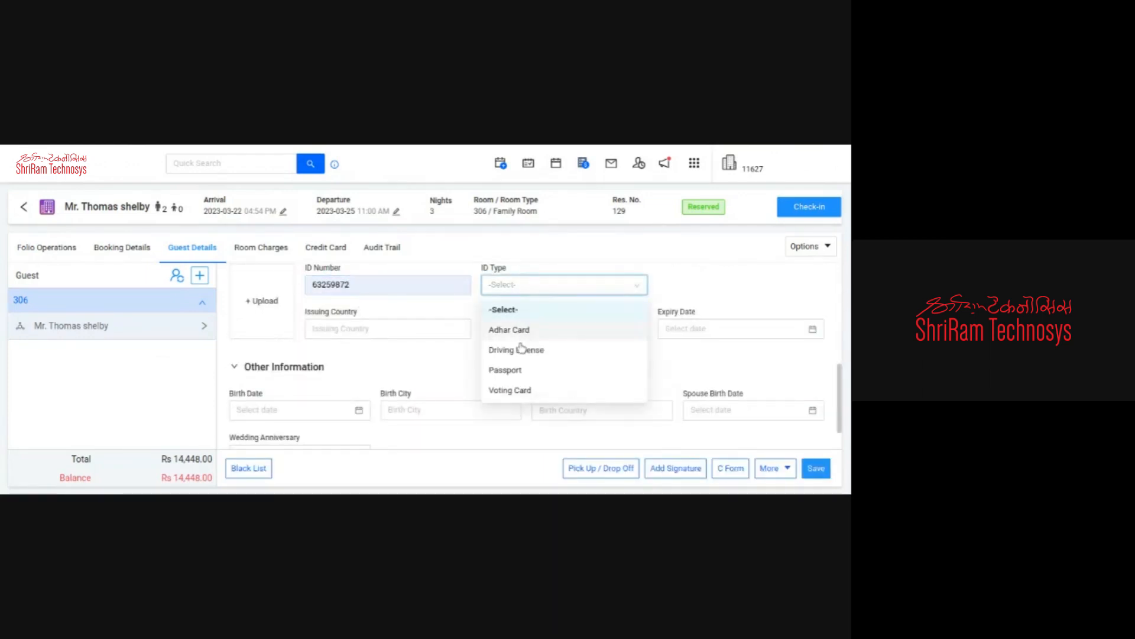
{"action": "left_click", "coordinate": [509, 370]}
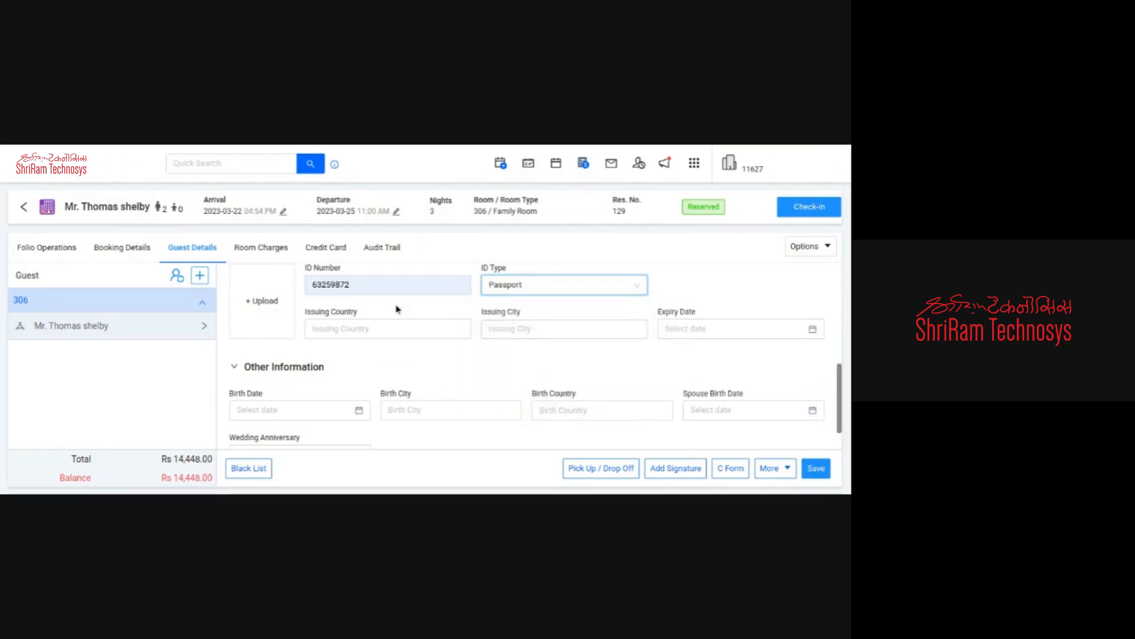
{"action": "left_click", "coordinate": [816, 469]}
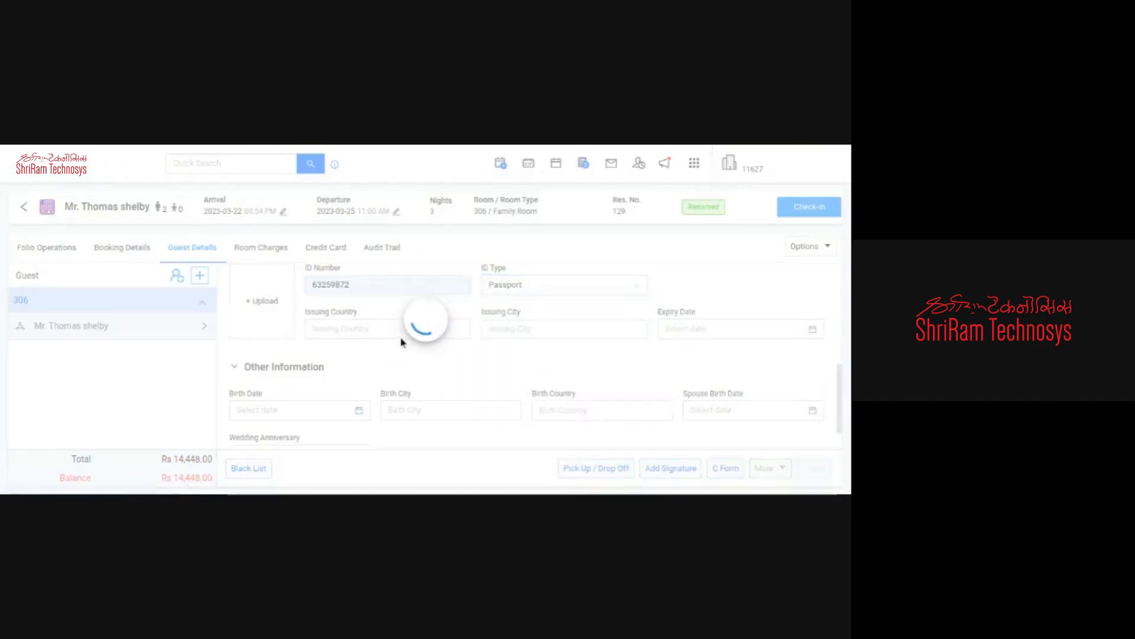
Step: Go back to the room calendar and reopen the room 306 reservation details
{"action": "left_click", "coordinate": [26, 207]}
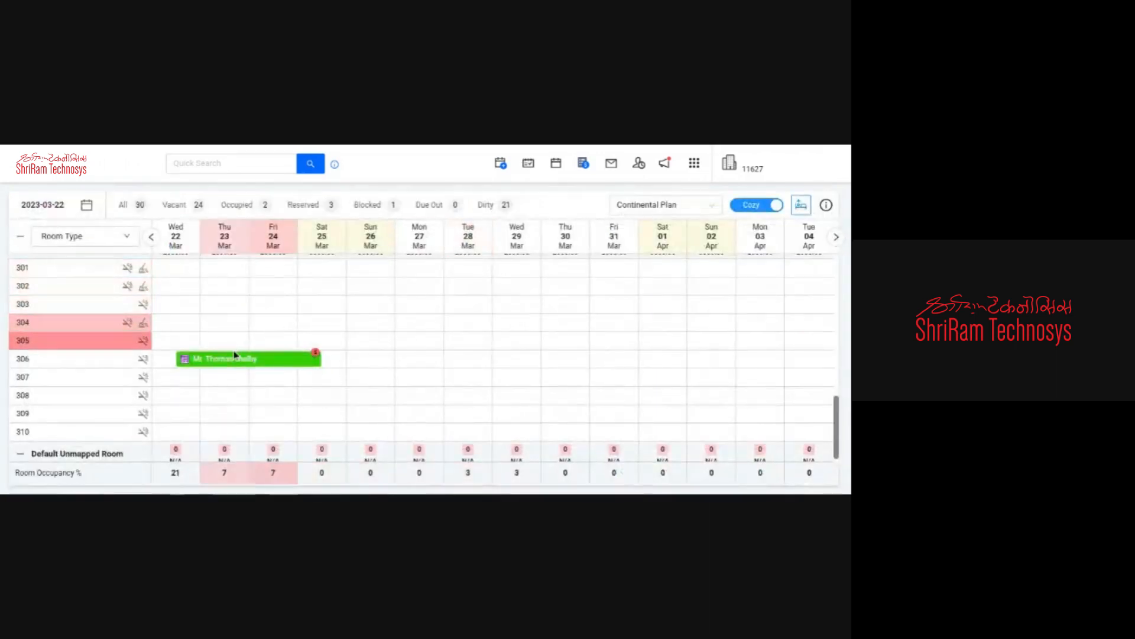
{"action": "left_click", "coordinate": [229, 358]}
{"action": "left_click", "coordinate": [223, 253]}
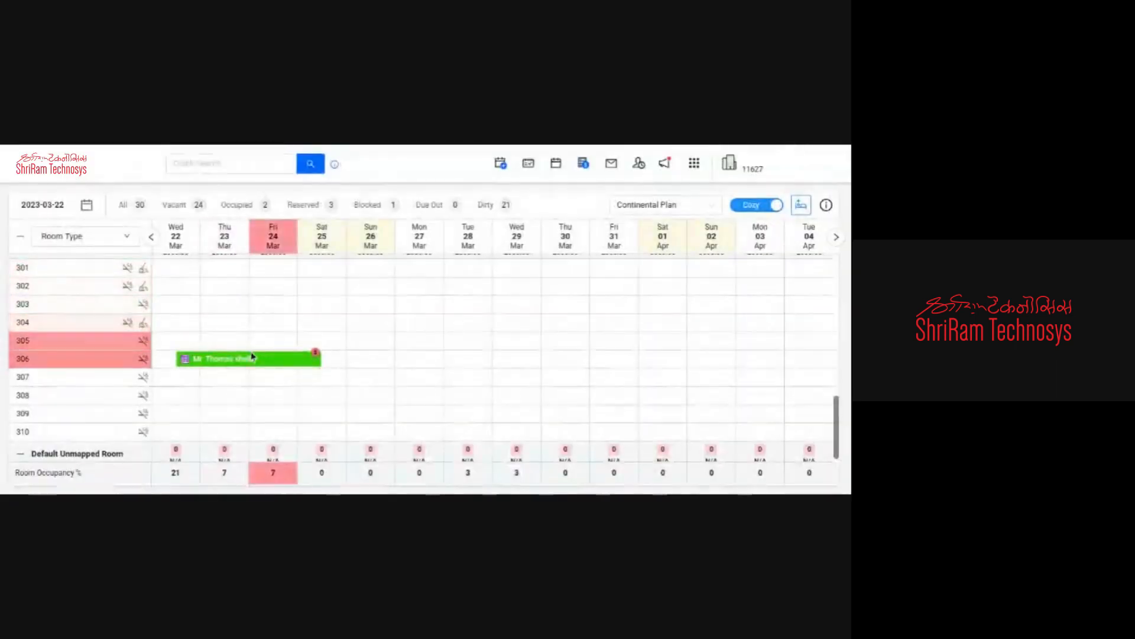
{"action": "left_click", "coordinate": [254, 358]}
Step: Check in the room 306 guest, confirming guest folio 218 and Arrived status
{"action": "left_click", "coordinate": [728, 201]}
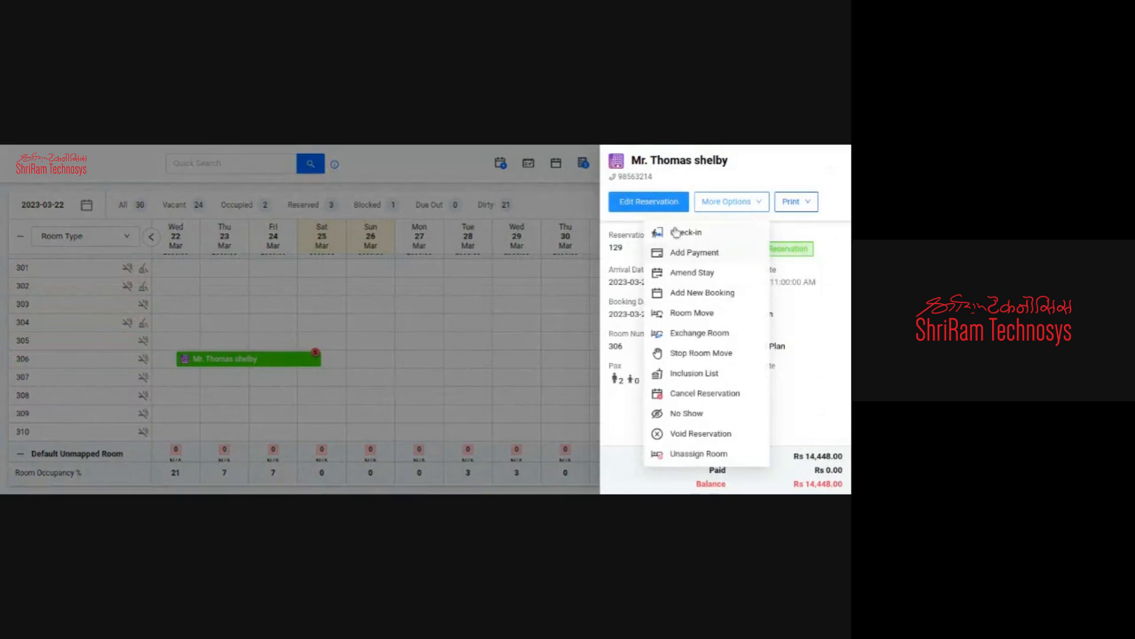
{"action": "left_click", "coordinate": [693, 237]}
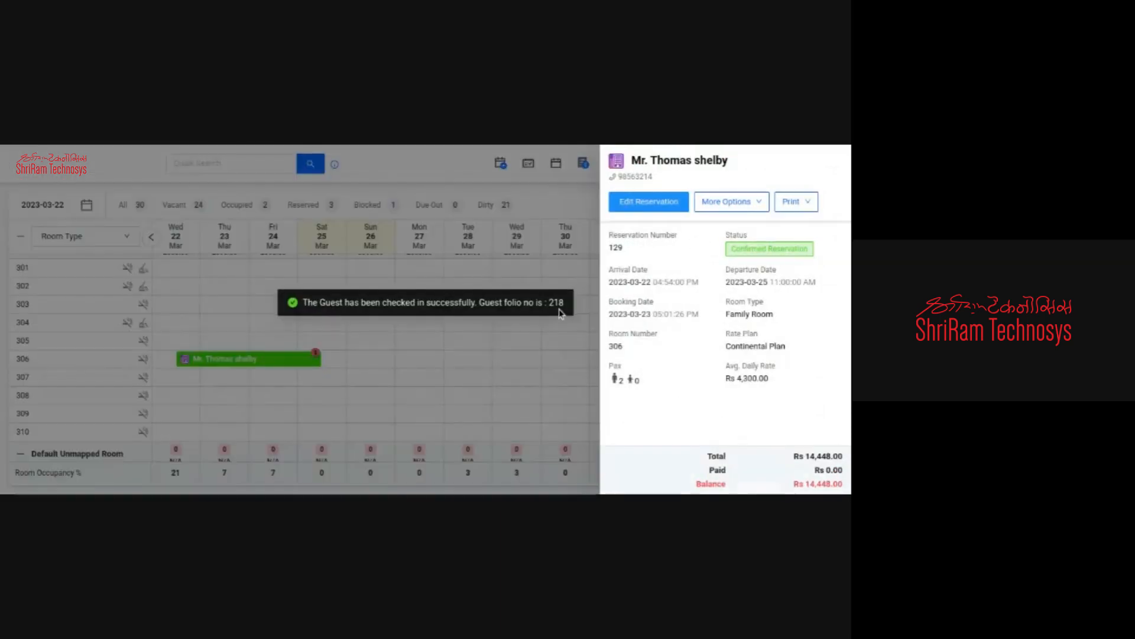
{"action": "left_click_drag", "start_coordinate": [568, 305], "coordinate": [488, 305]}
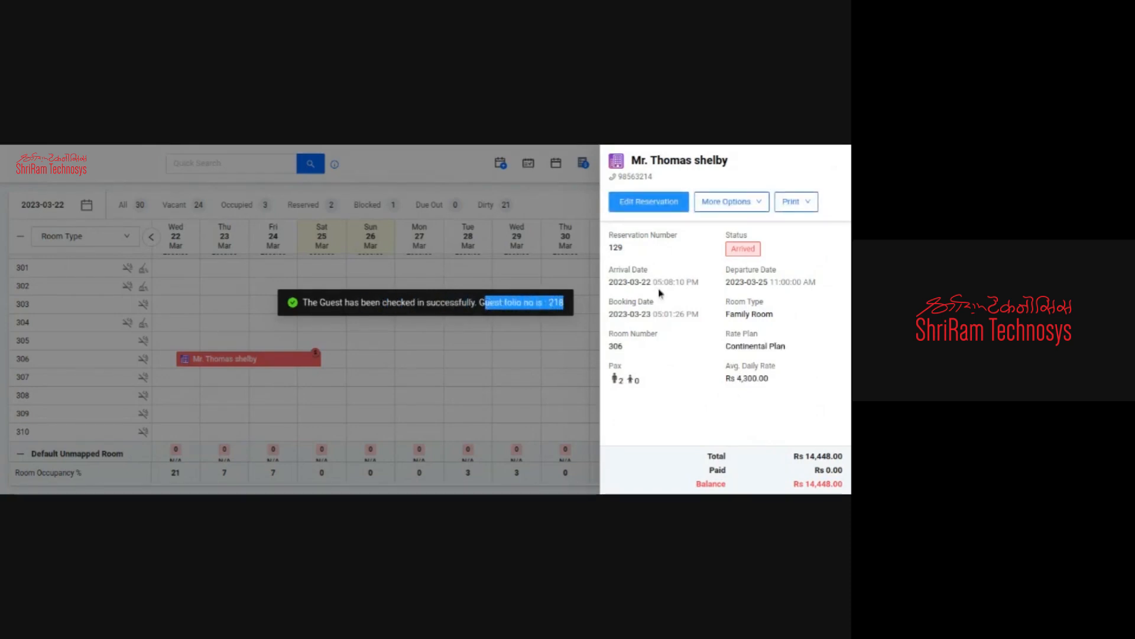
{"action": "left_click", "coordinate": [662, 292]}
{"action": "left_click_drag", "start_coordinate": [748, 234], "coordinate": [725, 235]}
{"action": "left_click", "coordinate": [847, 161]}
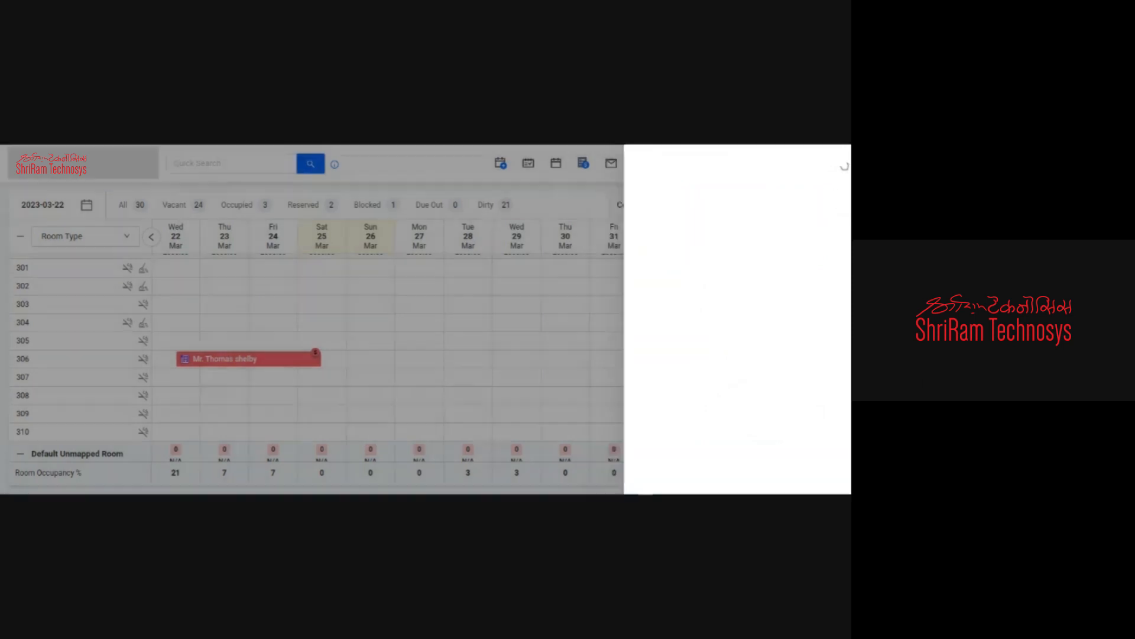
{"action": "left_click", "coordinate": [239, 359]}
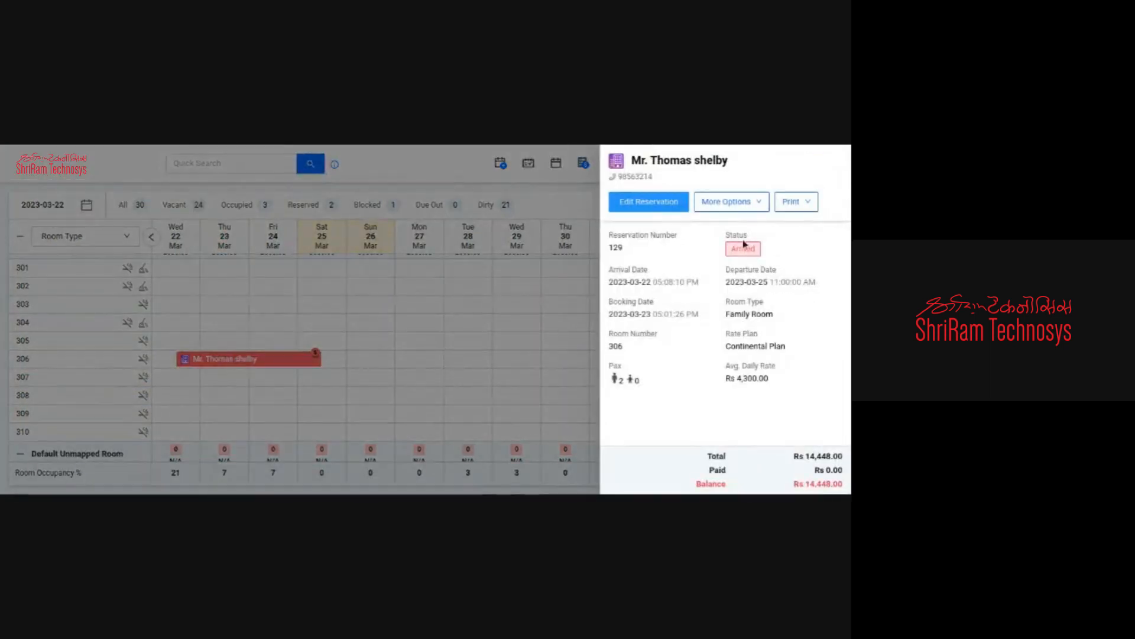
{"action": "left_click", "coordinate": [836, 160]}
{"action": "mouse_move", "coordinate": [830, 205]}
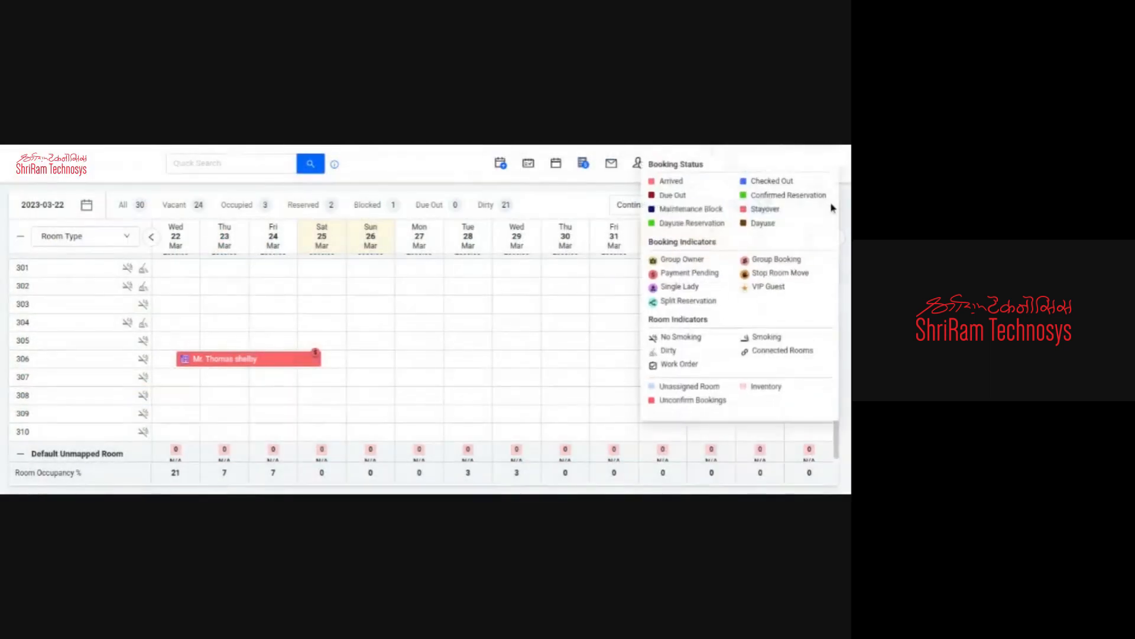
{"action": "left_click_drag", "start_coordinate": [830, 209], "coordinate": [749, 210]}
{"action": "left_click_drag", "start_coordinate": [683, 184], "coordinate": [676, 184]}
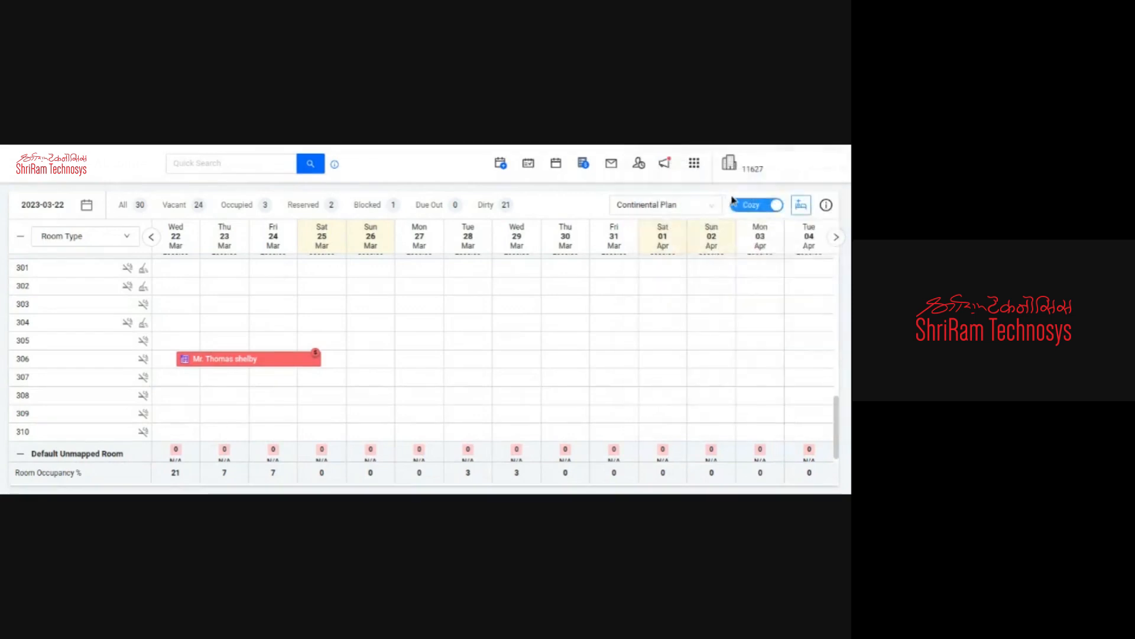
{"action": "left_click", "coordinate": [268, 361]}
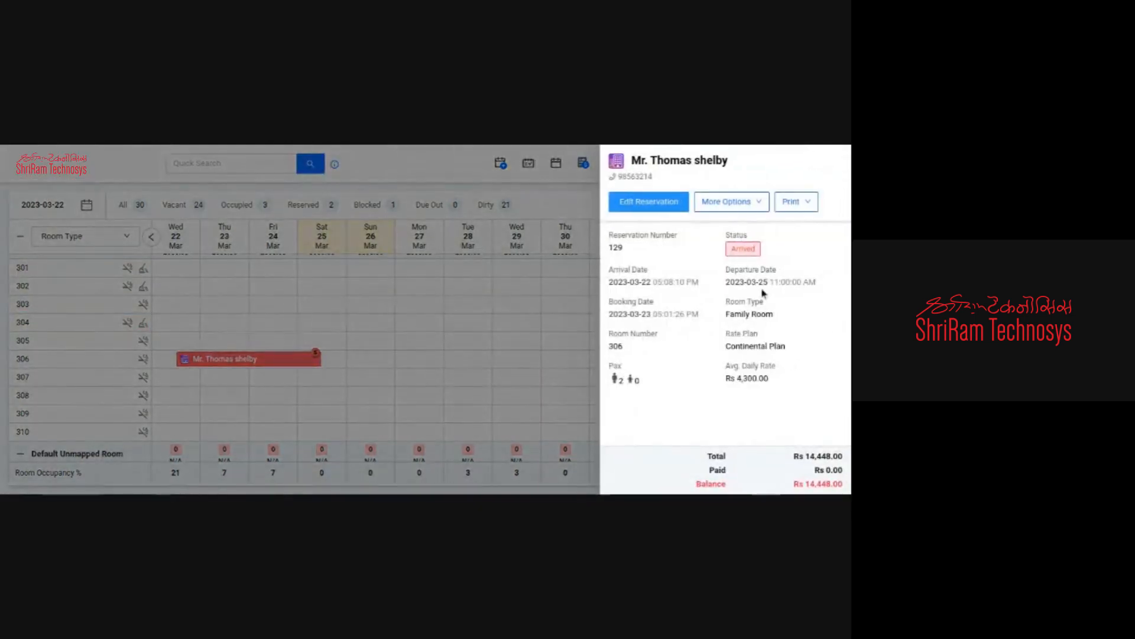
{"action": "left_click", "coordinate": [740, 211]}
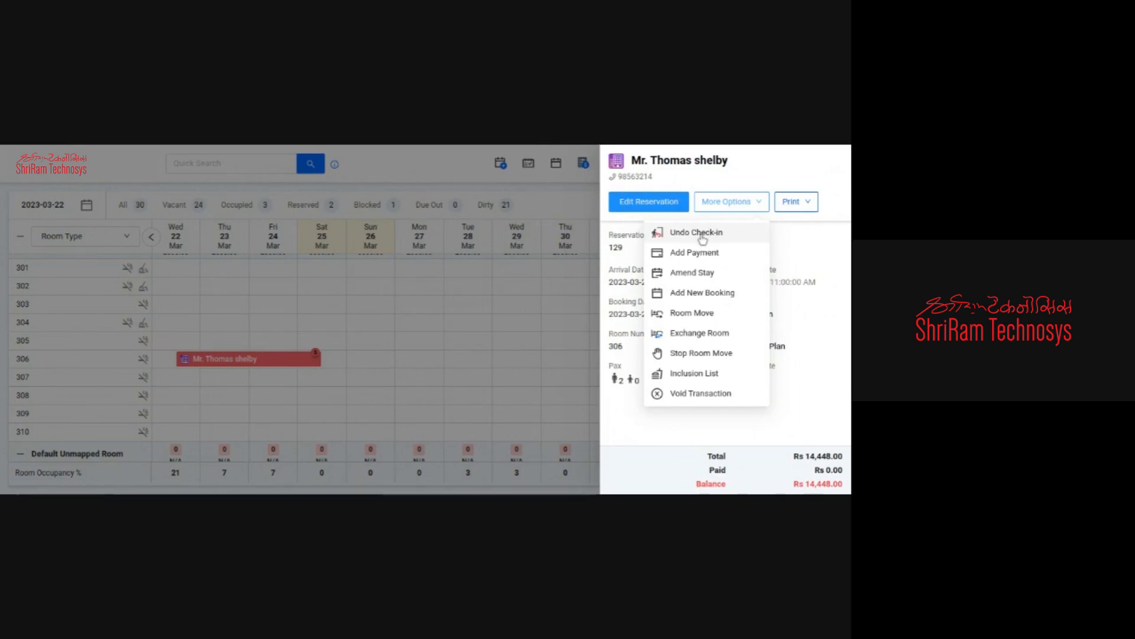
{"action": "left_click", "coordinate": [708, 254]}
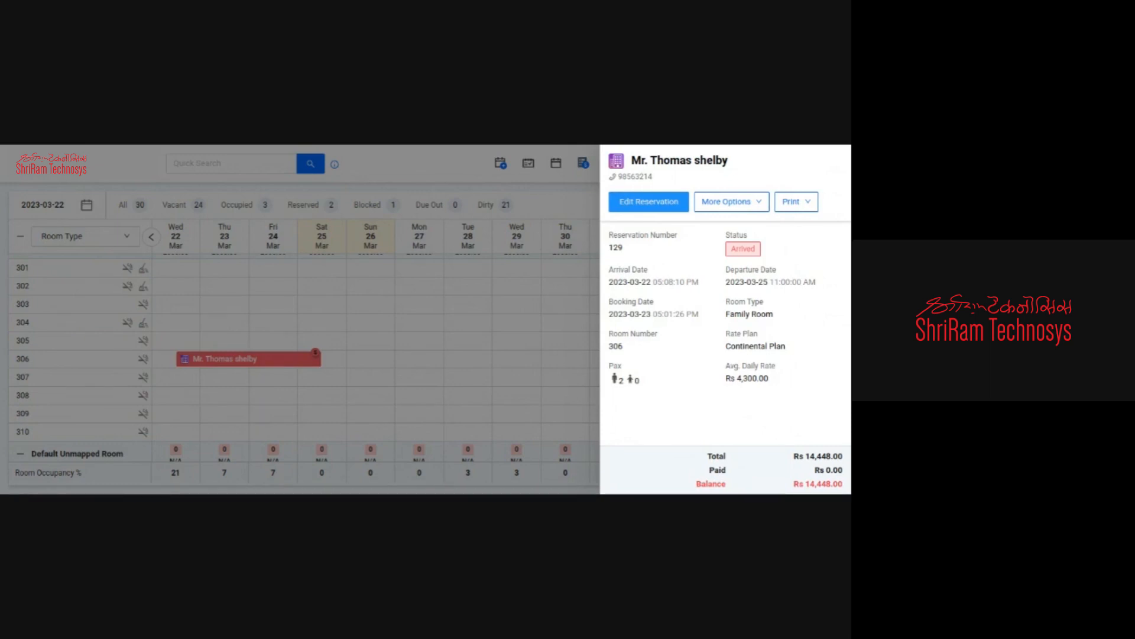
{"action": "left_click", "coordinate": [731, 201]}
Step: Start a payment on the reservation with type Bank and method Credit Card
{"action": "left_click", "coordinate": [679, 252]}
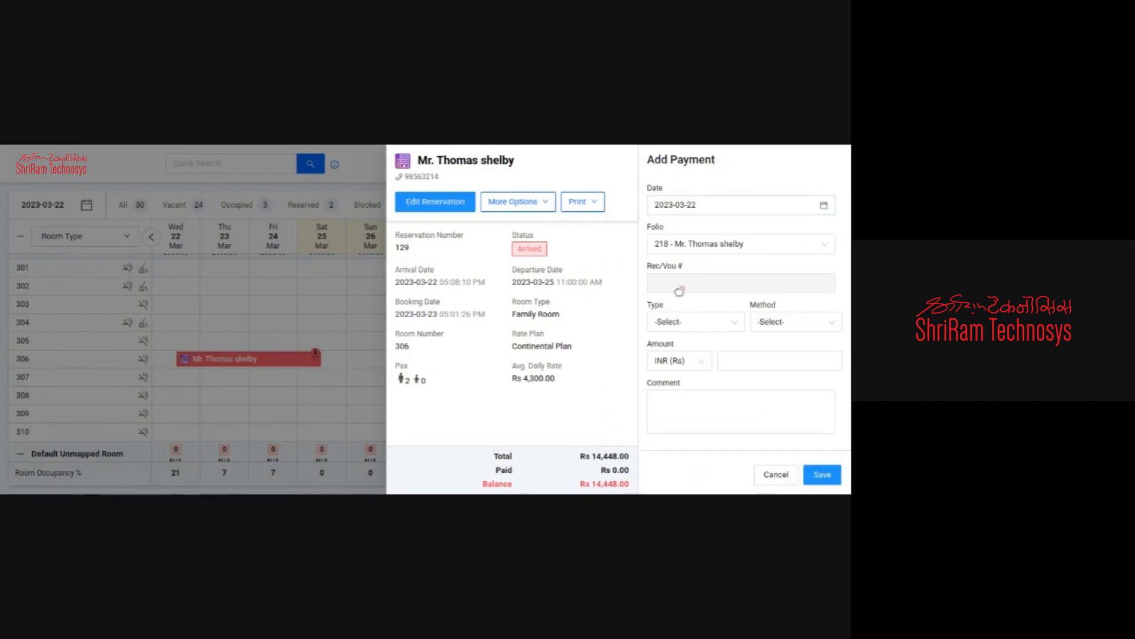
{"action": "left_click", "coordinate": [680, 322]}
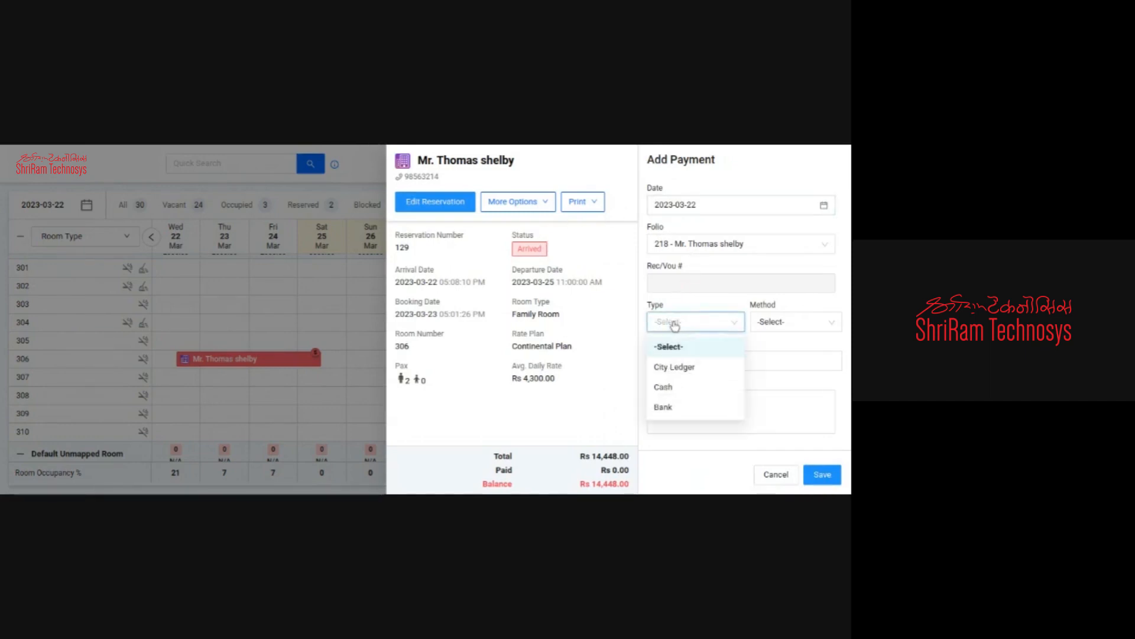
{"action": "left_click", "coordinate": [674, 408]}
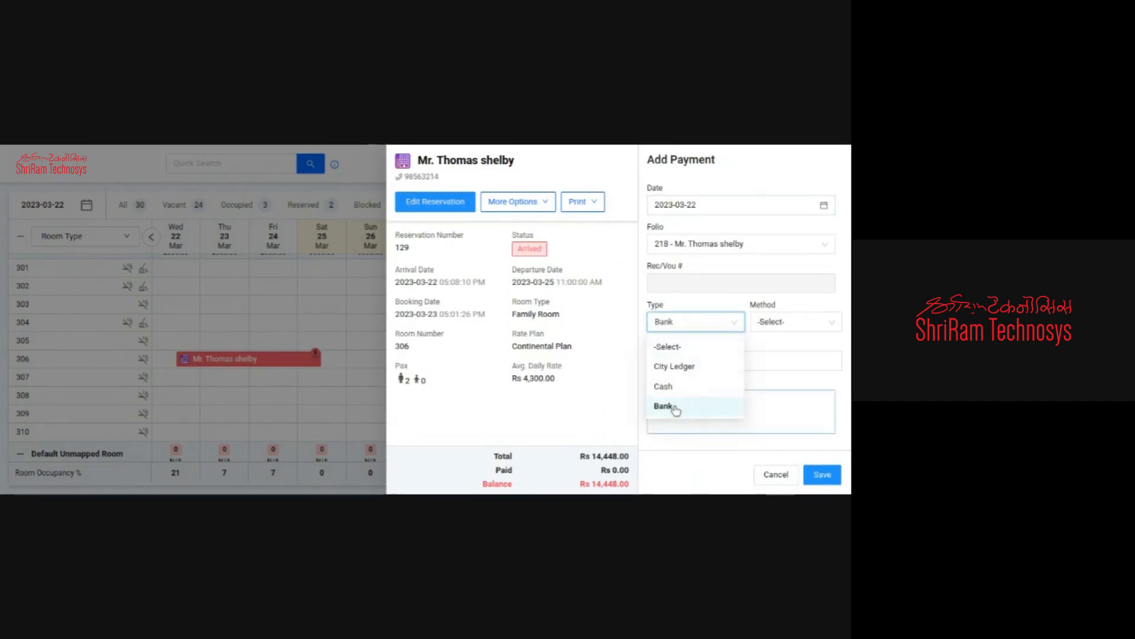
{"action": "left_click", "coordinate": [711, 324]}
{"action": "left_click", "coordinate": [699, 386]}
{"action": "left_click", "coordinate": [716, 323]}
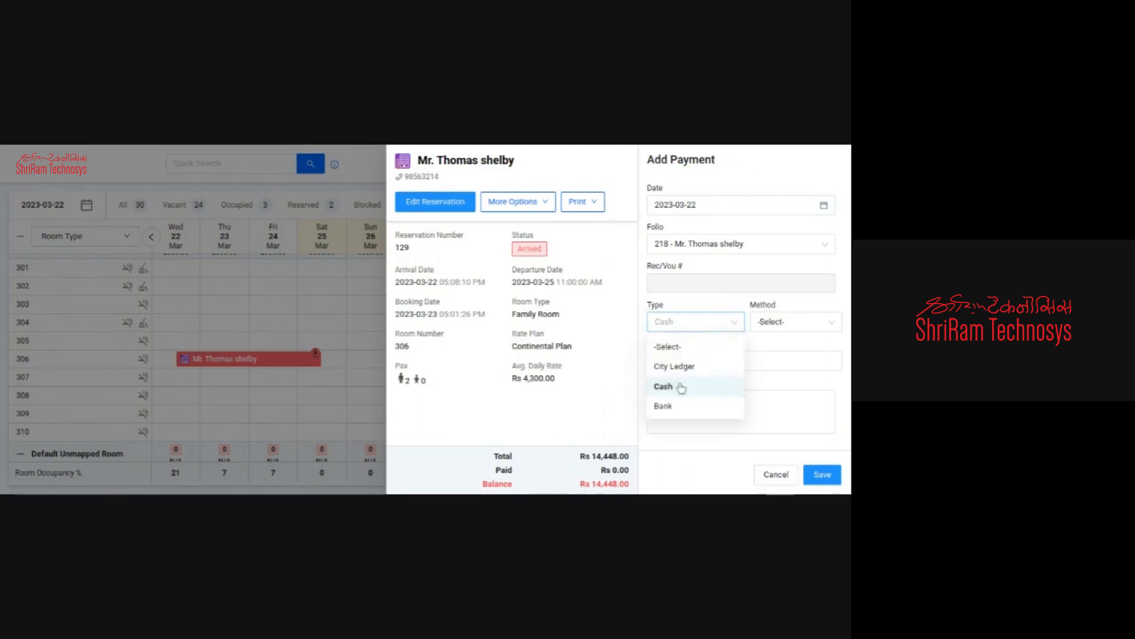
{"action": "left_click", "coordinate": [670, 410]}
{"action": "left_click", "coordinate": [792, 321]}
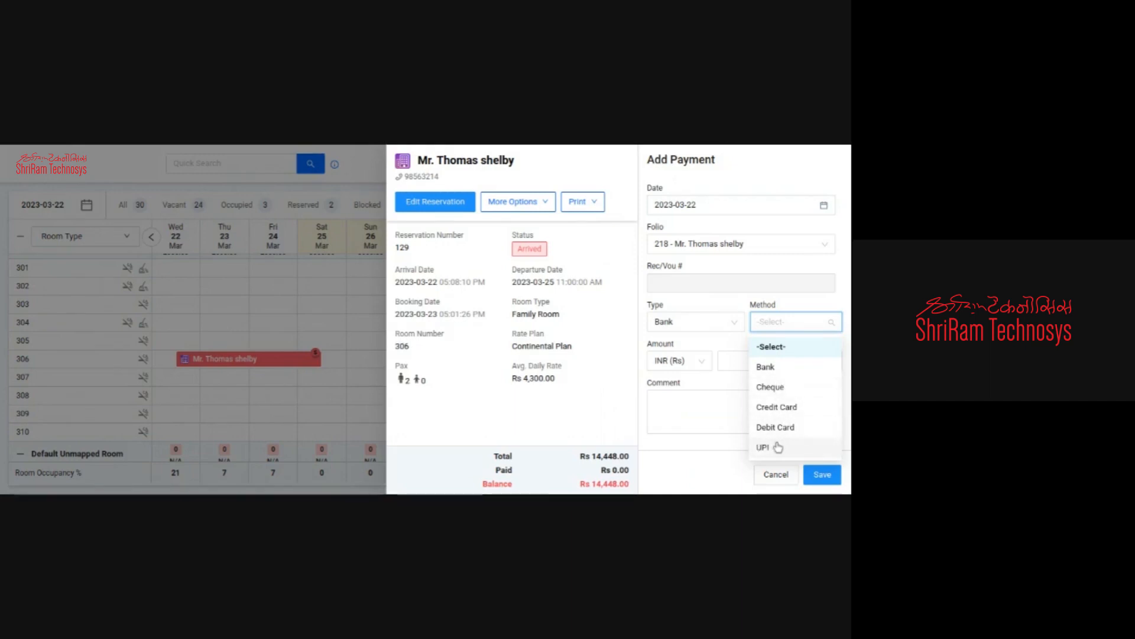
{"action": "left_click", "coordinate": [776, 408]}
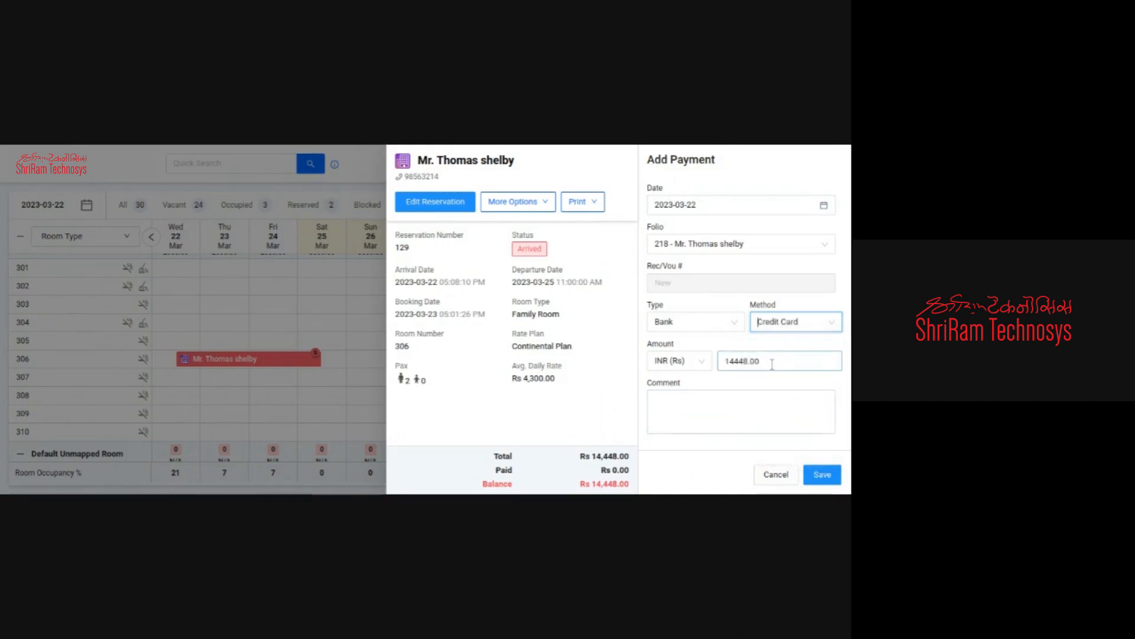
Step: Set the amount to Rs 4448 and post the Bank payment
{"action": "left_click", "coordinate": [772, 363]}
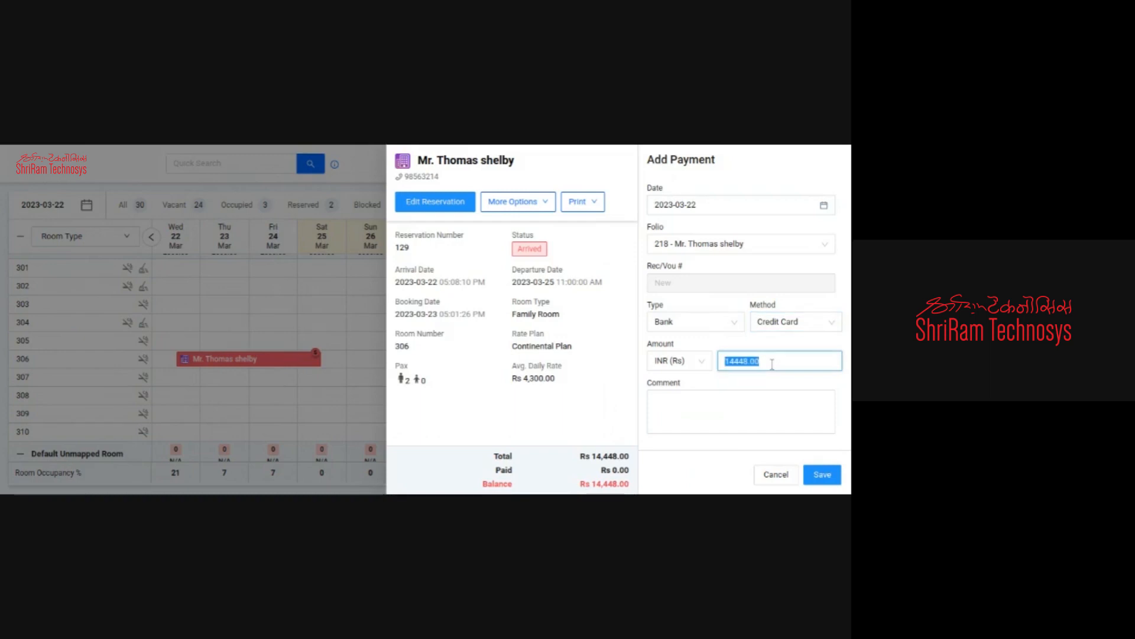
{"action": "key", "text": "BackSpace"}
{"action": "type", "text": "8"}
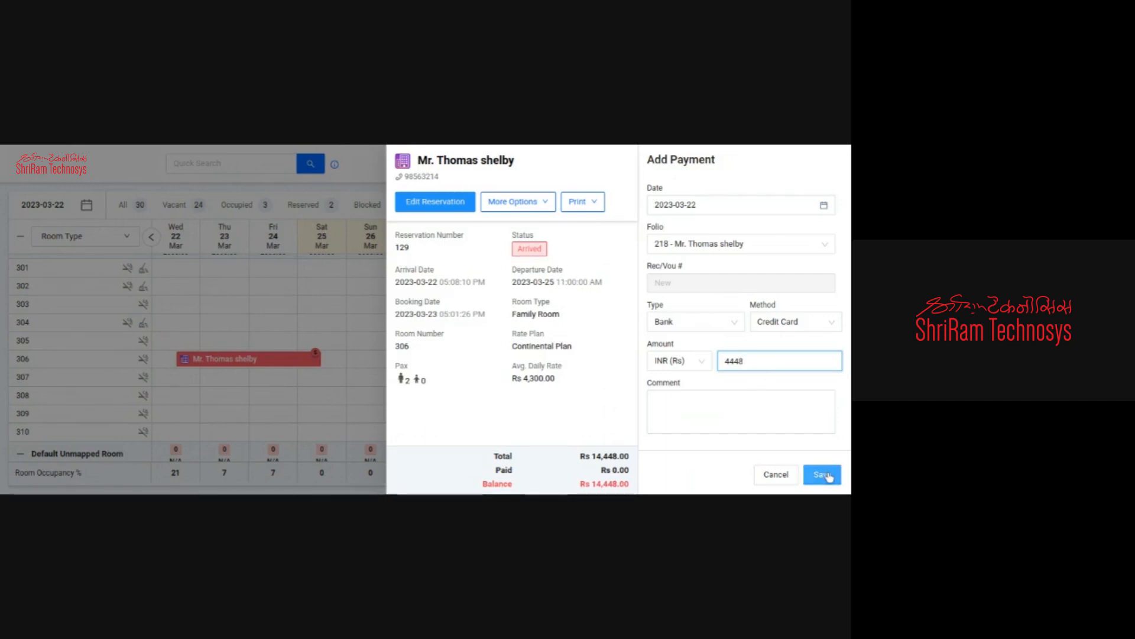
{"action": "left_click", "coordinate": [673, 324]}
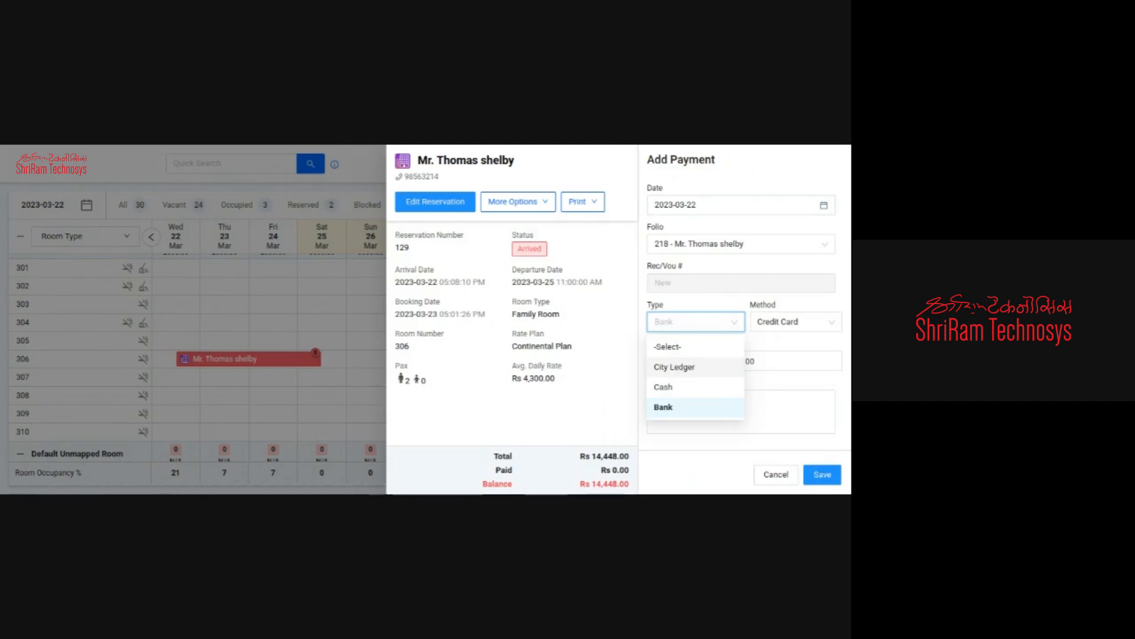
{"action": "left_click", "coordinate": [670, 421]}
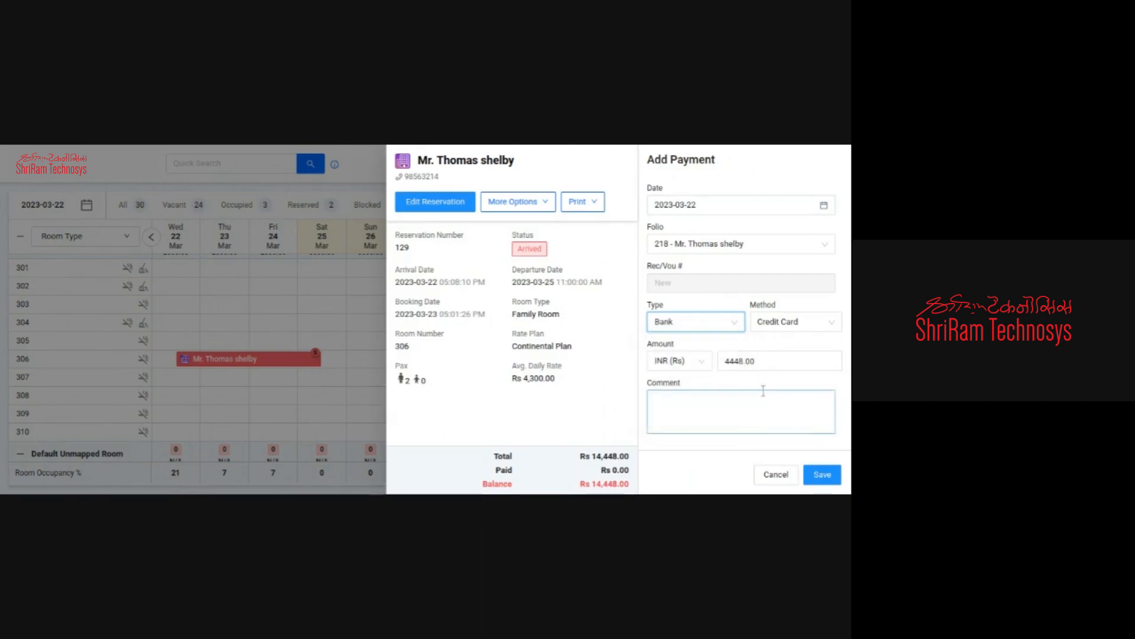
{"action": "left_click", "coordinate": [824, 476]}
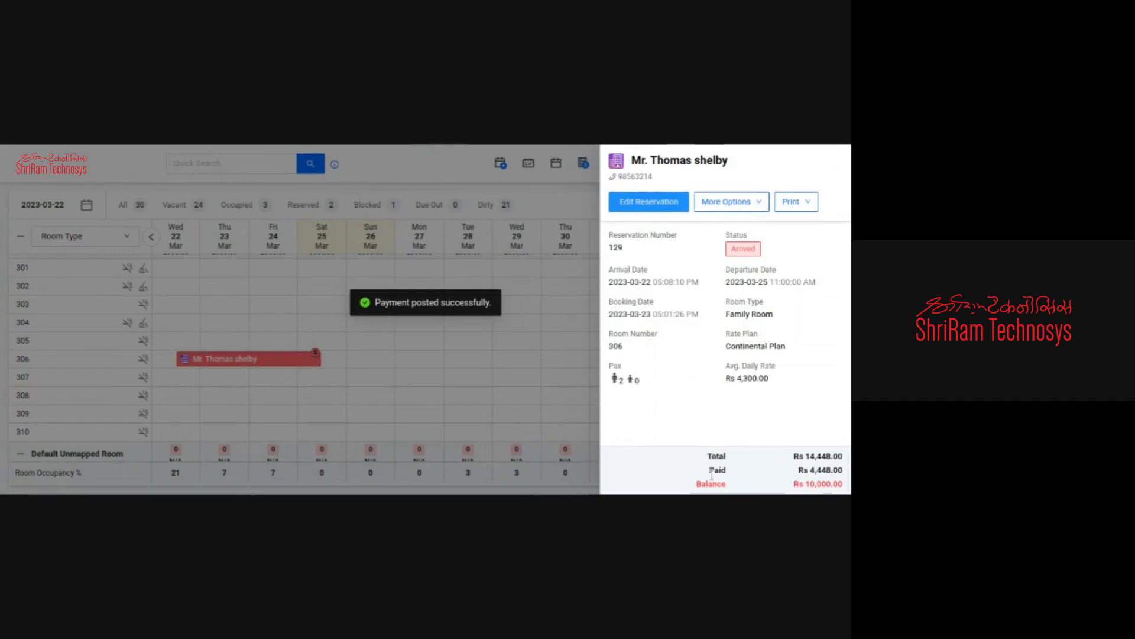
Step: Verify Rs 4,448.00 paid and Rs 10,000.00 balance, then show the reservation's More Options
{"action": "left_click_drag", "start_coordinate": [710, 470], "coordinate": [743, 473]}
{"action": "triple_click", "coordinate": [829, 470]}
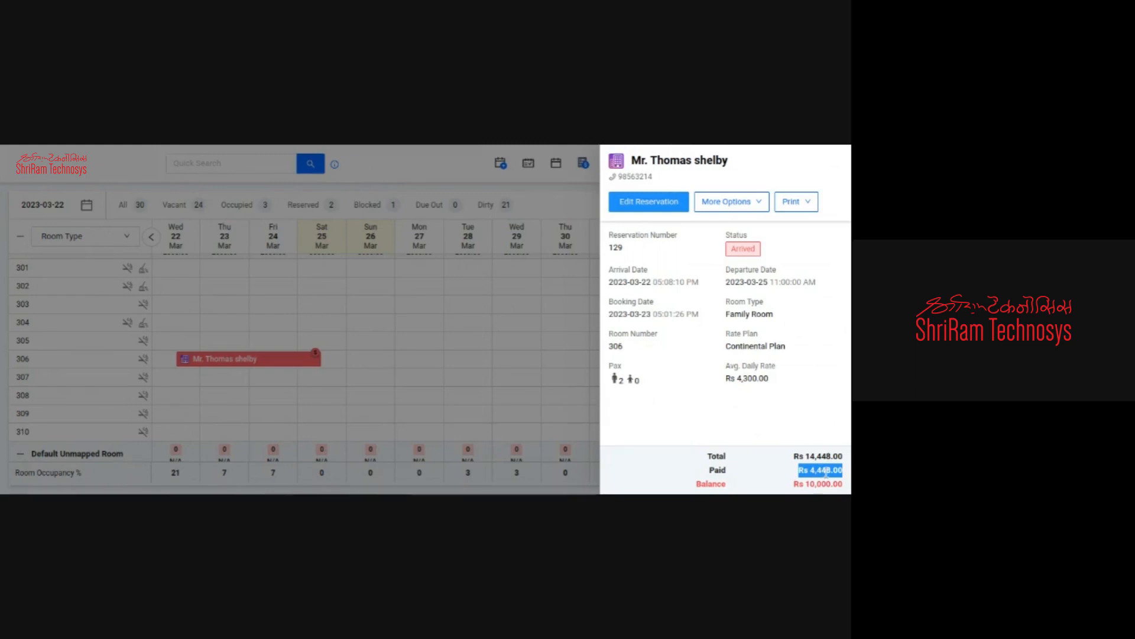
{"action": "left_click_drag", "start_coordinate": [844, 470], "coordinate": [810, 471]}
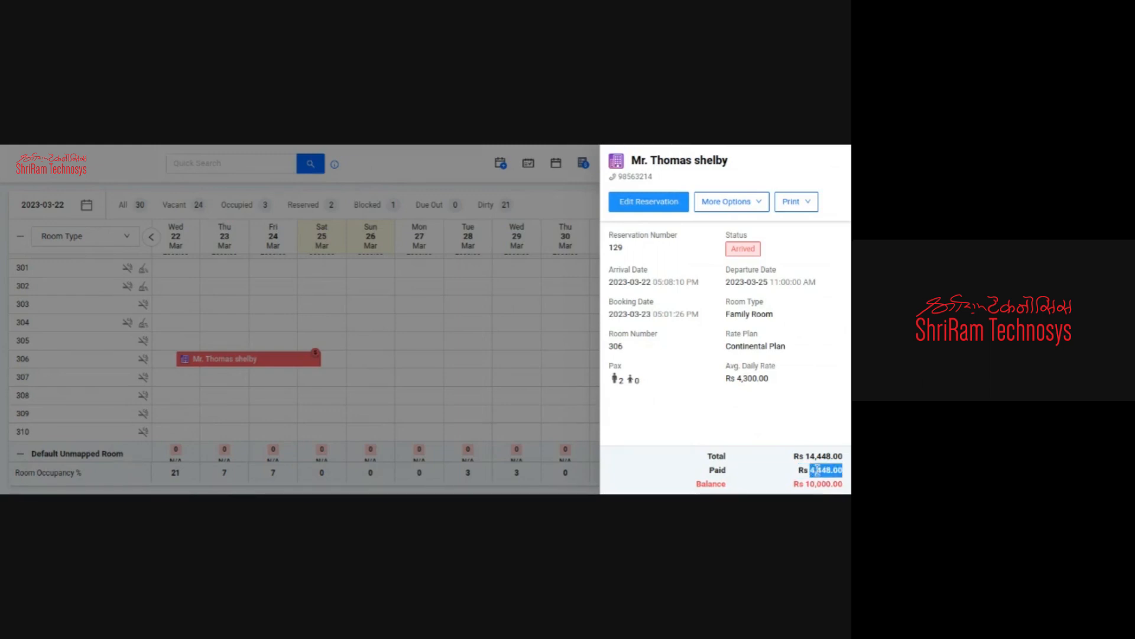
{"action": "left_click", "coordinate": [719, 481]}
{"action": "double_click", "coordinate": [827, 481]}
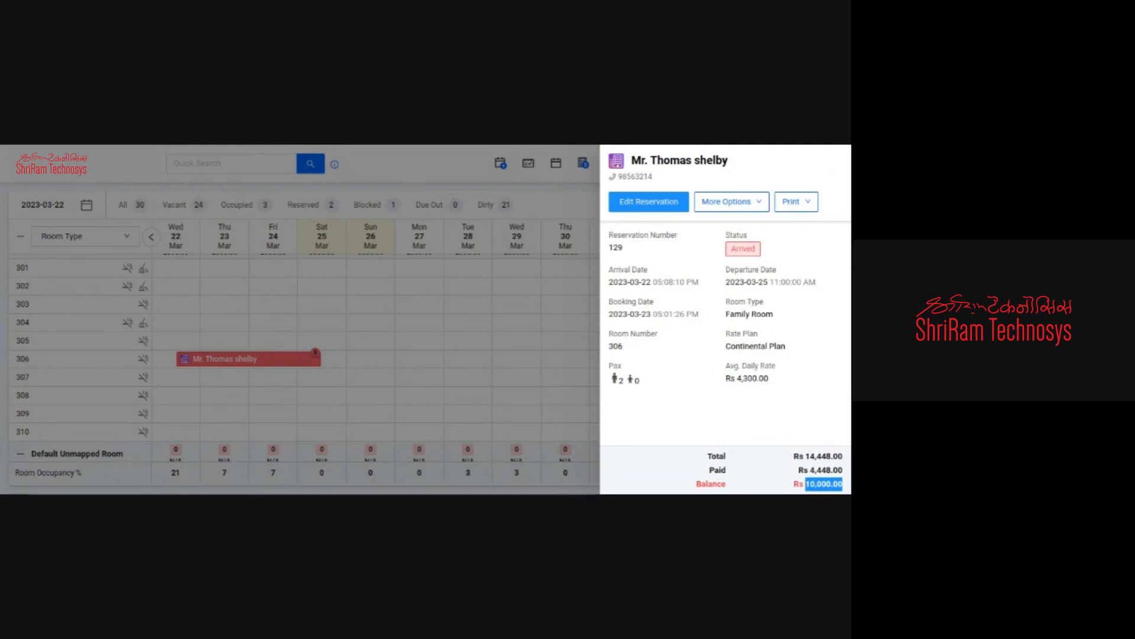
{"action": "left_click", "coordinate": [727, 203]}
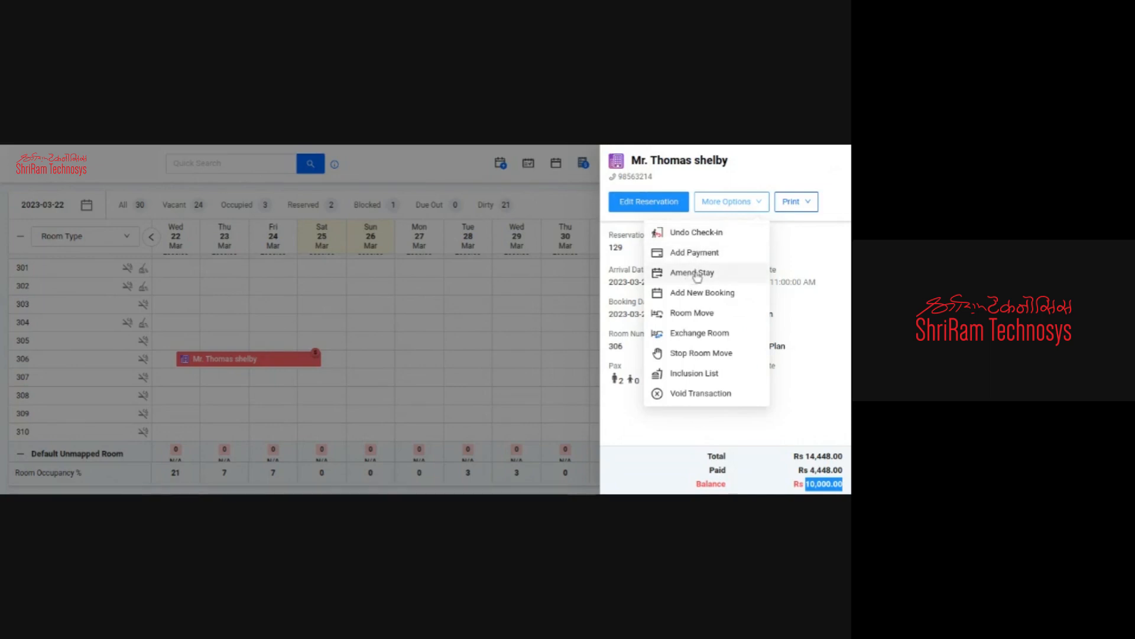
Step: Amend the room 306 stay to depart 27 March 2023 and close the details
{"action": "left_click", "coordinate": [791, 277]}
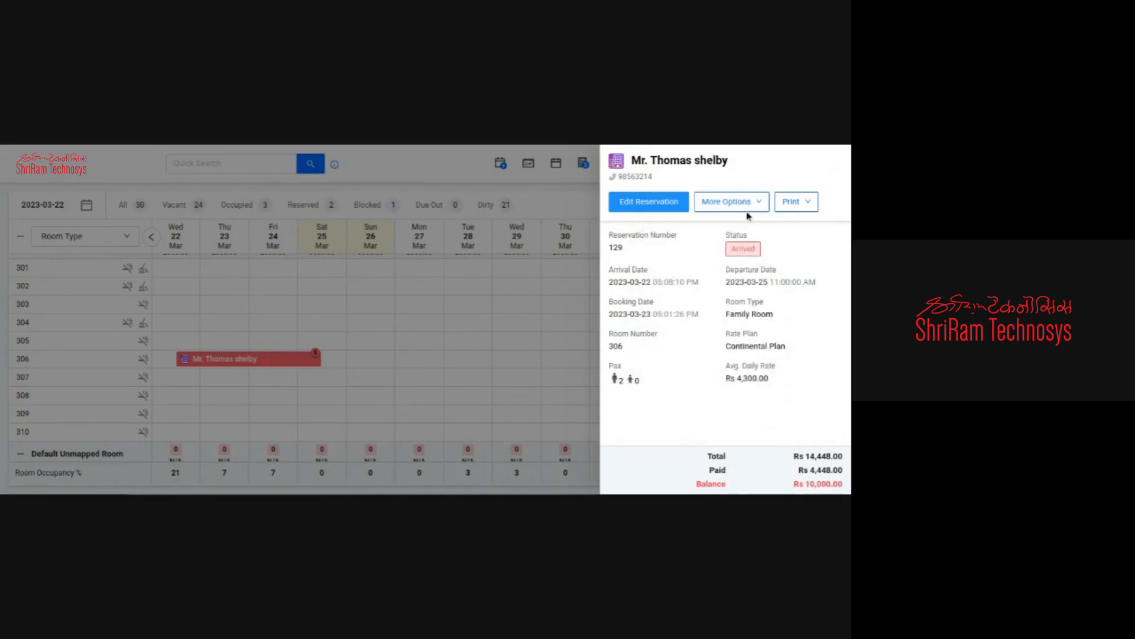
{"action": "left_click", "coordinate": [729, 201]}
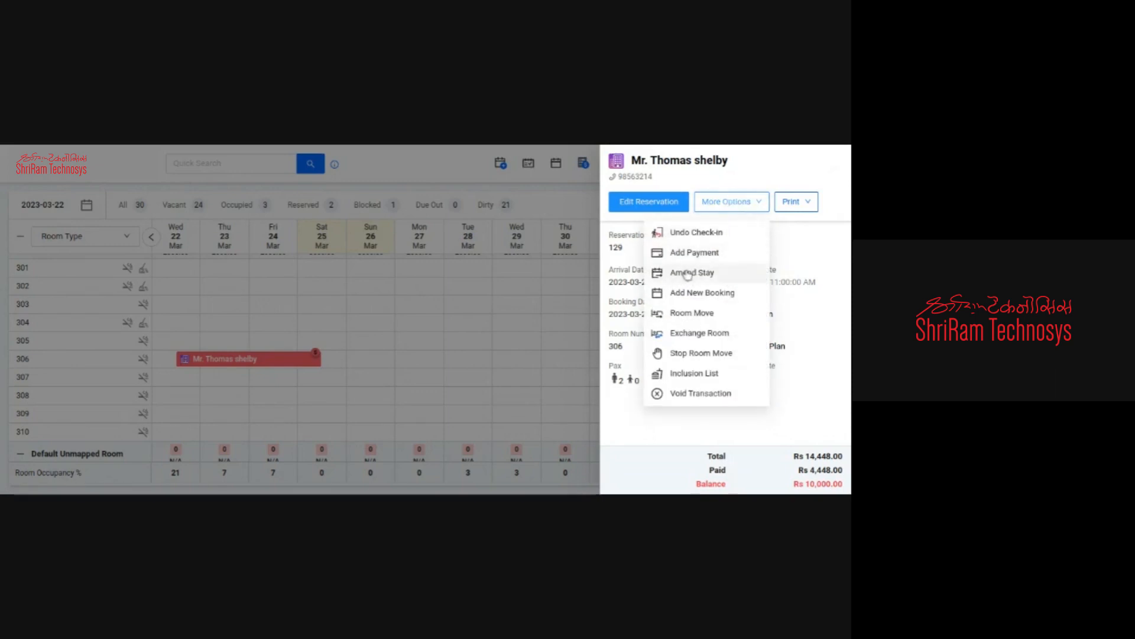
{"action": "left_click", "coordinate": [688, 273]}
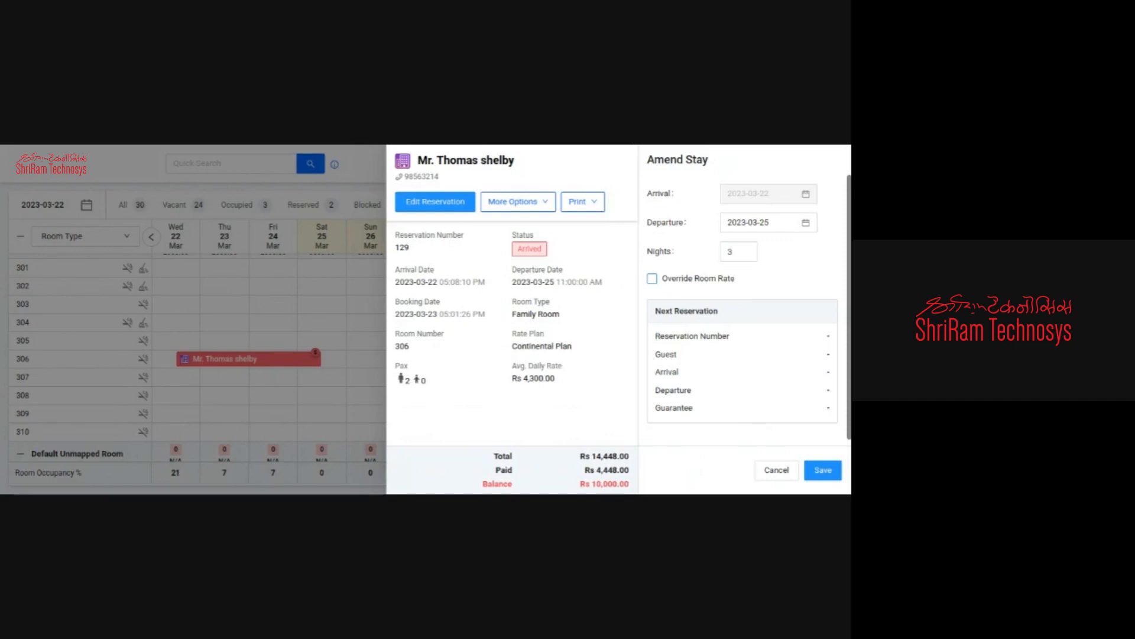
{"action": "left_click", "coordinate": [733, 223]}
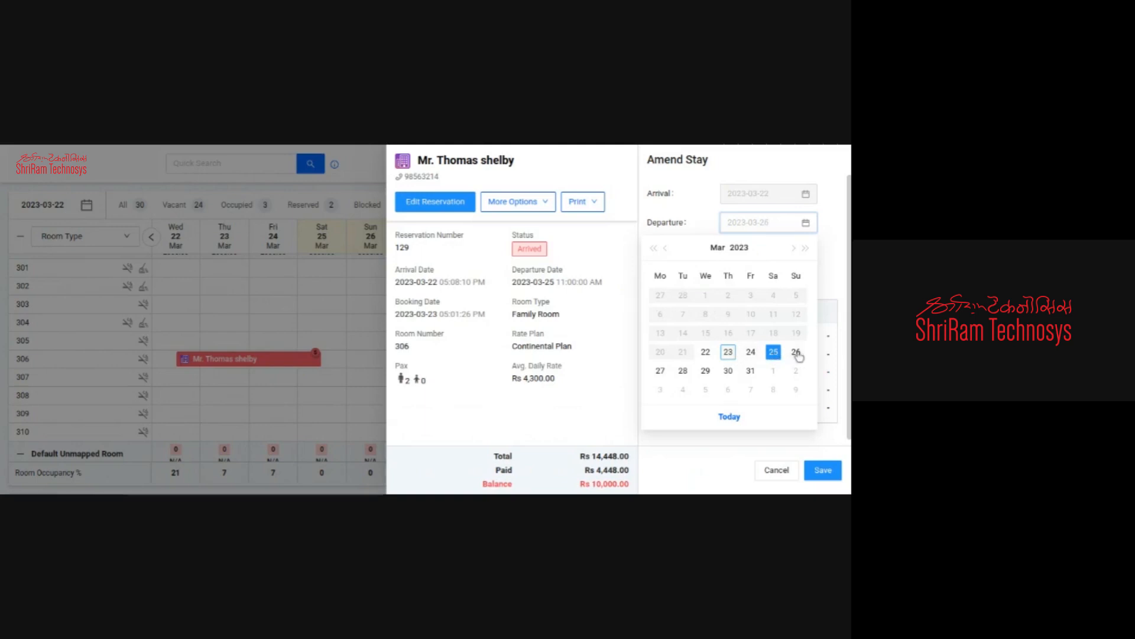
{"action": "left_click", "coordinate": [660, 370]}
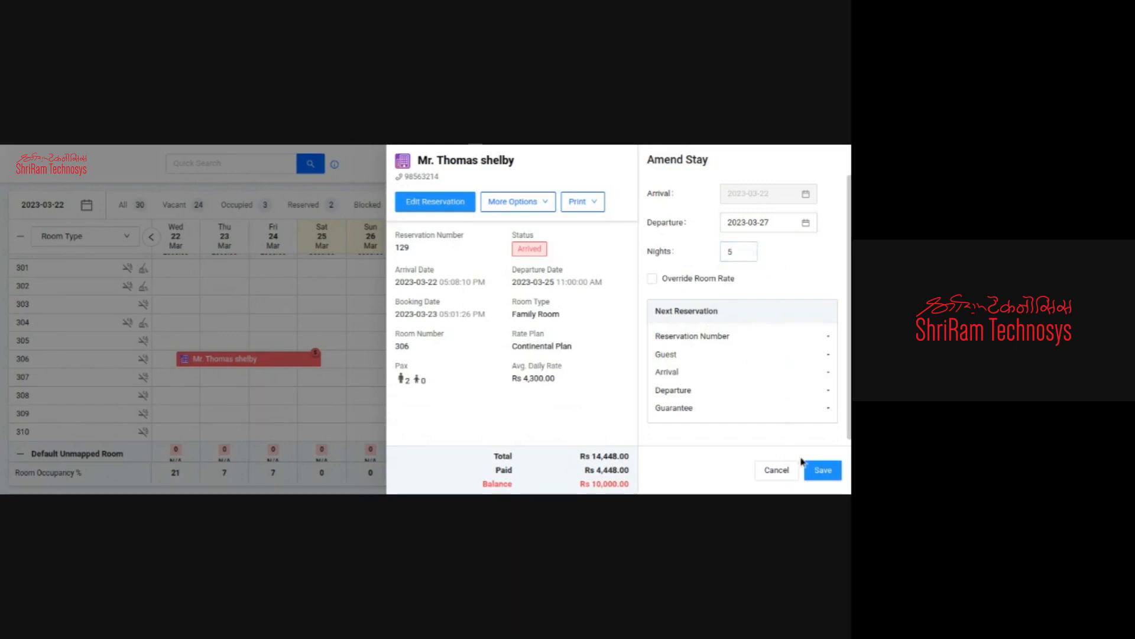
{"action": "left_click", "coordinate": [822, 471]}
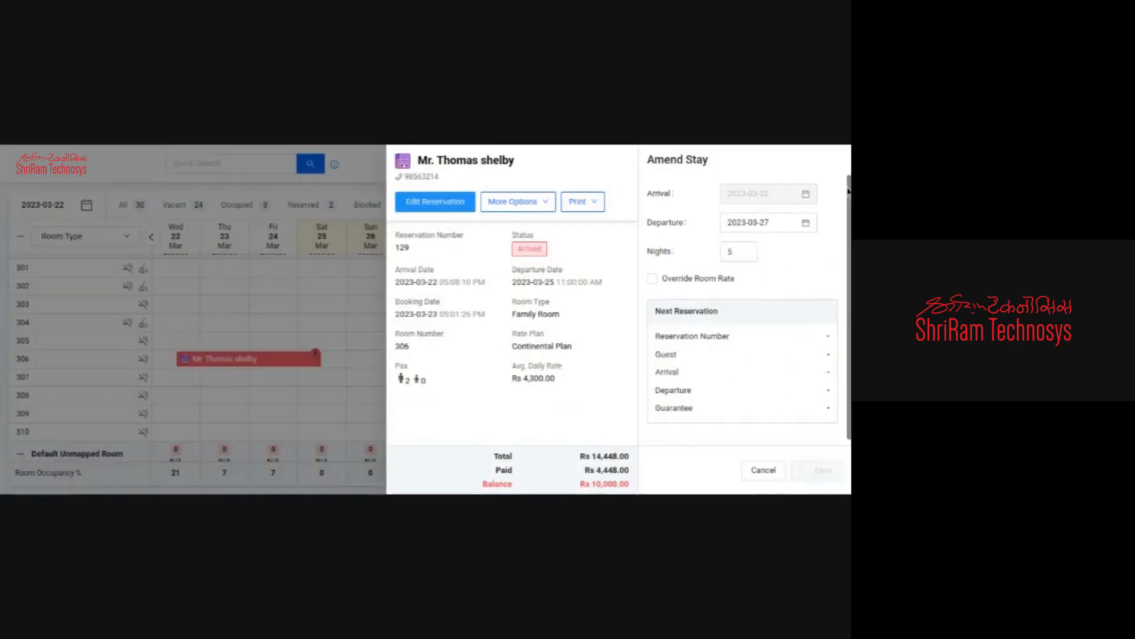
{"action": "left_click", "coordinate": [836, 163]}
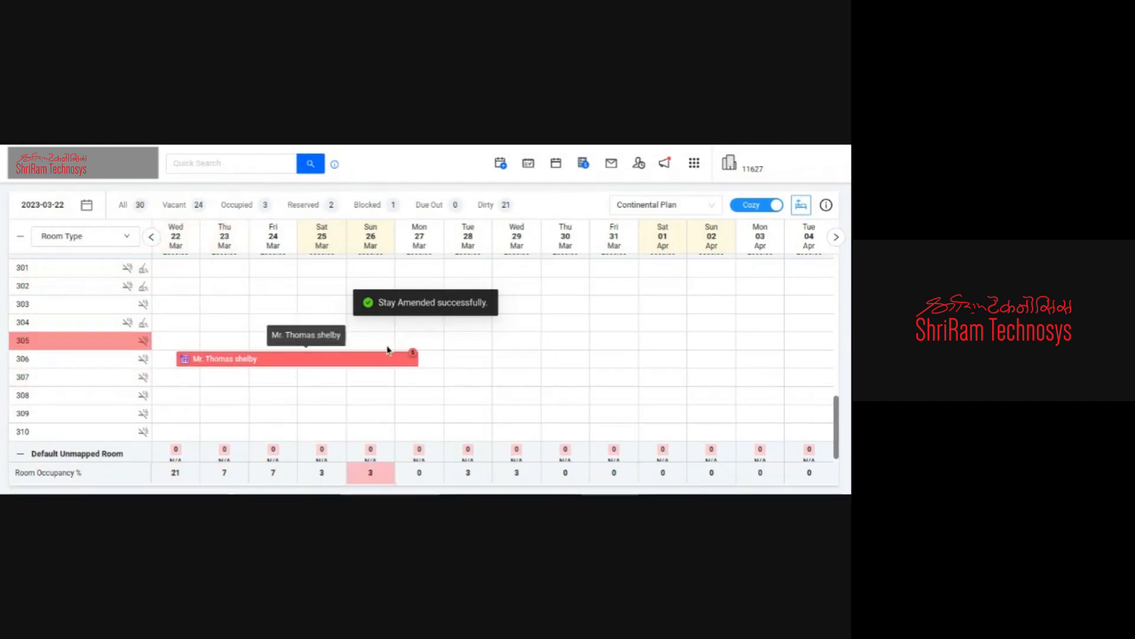
Step: Amend the room 306 stay to one night, departing 23 March 2023
{"action": "left_click", "coordinate": [353, 363]}
{"action": "left_click", "coordinate": [729, 202]}
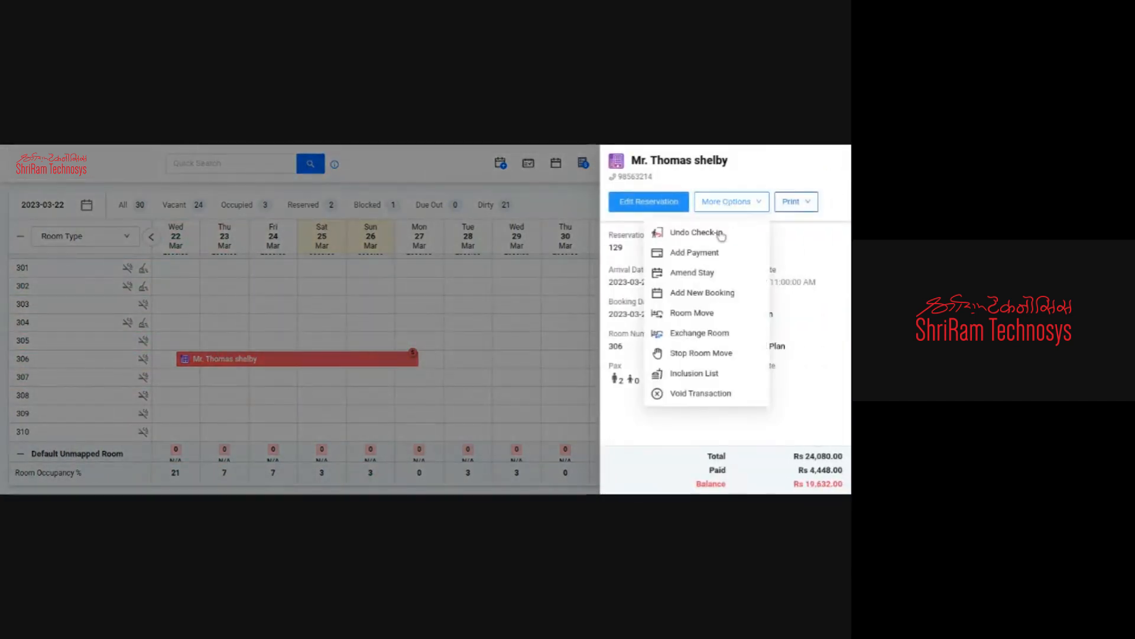
{"action": "left_click", "coordinate": [701, 273]}
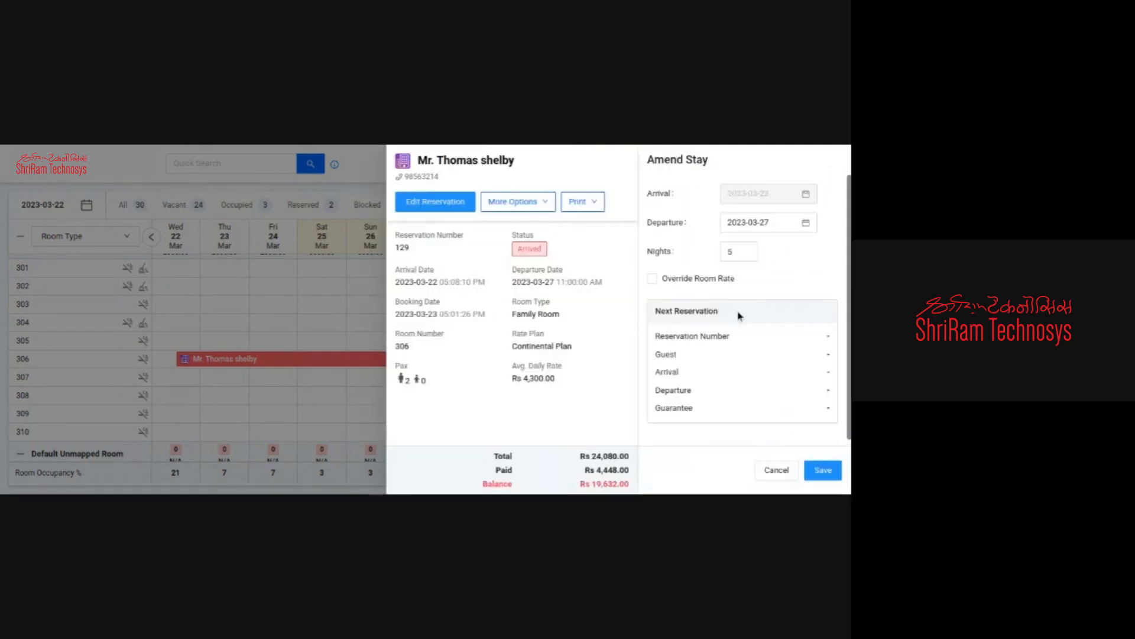
{"action": "left_click", "coordinate": [734, 251]}
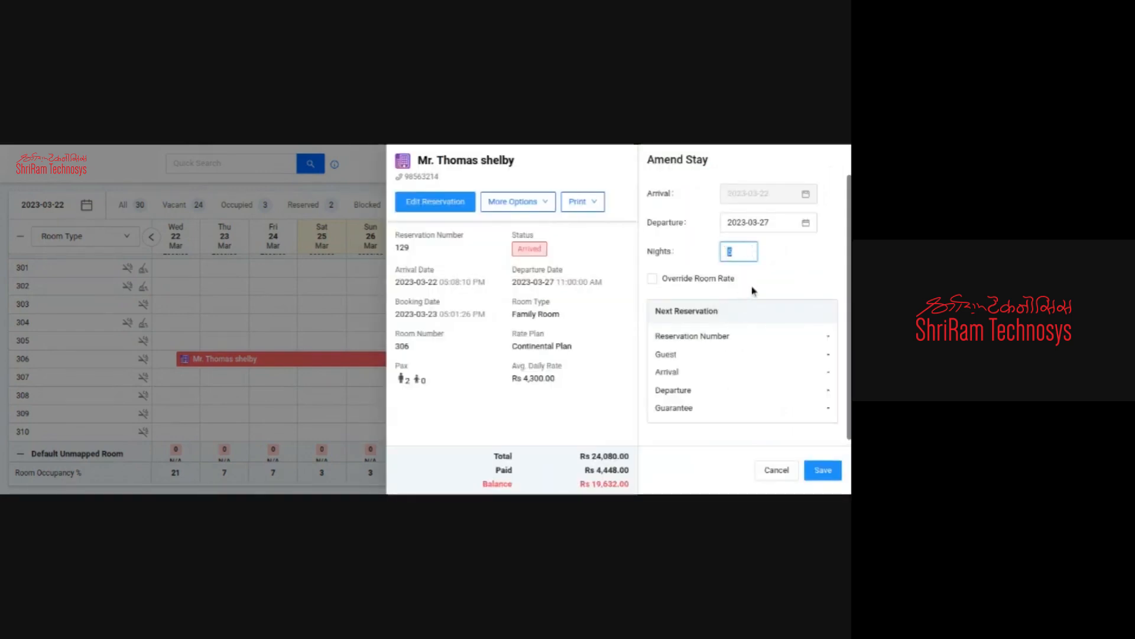
{"action": "left_click", "coordinate": [781, 275]}
{"action": "left_click", "coordinate": [753, 256]}
{"action": "left_click", "coordinate": [752, 256]}
{"action": "left_click", "coordinate": [753, 255]}
{"action": "left_click", "coordinate": [756, 223]}
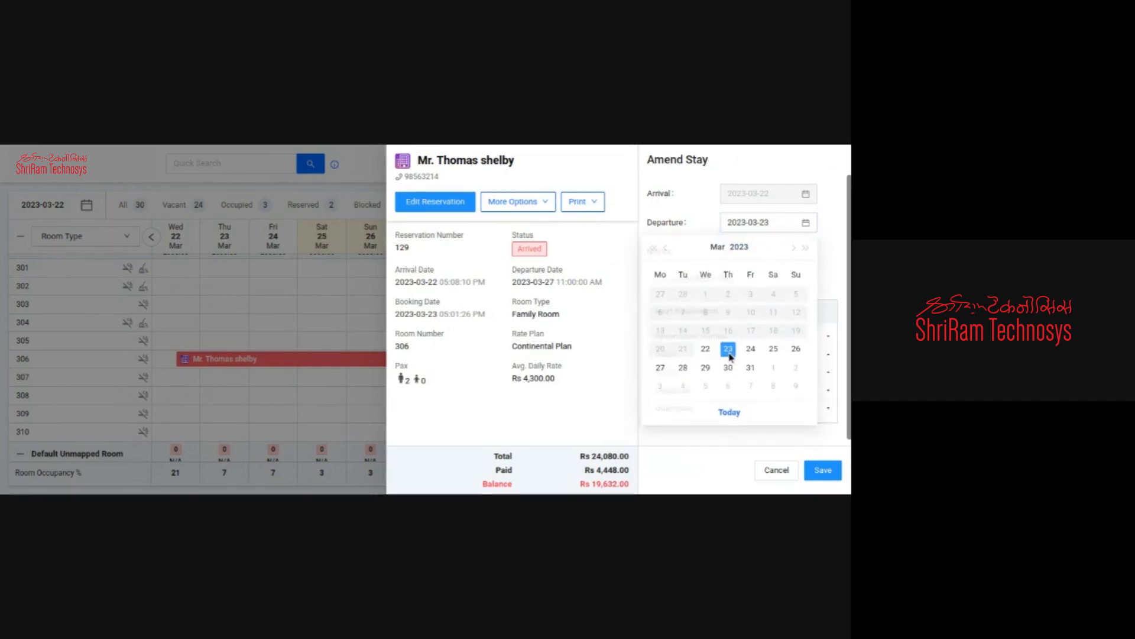
{"action": "left_click", "coordinate": [728, 352]}
{"action": "left_click", "coordinate": [821, 468]}
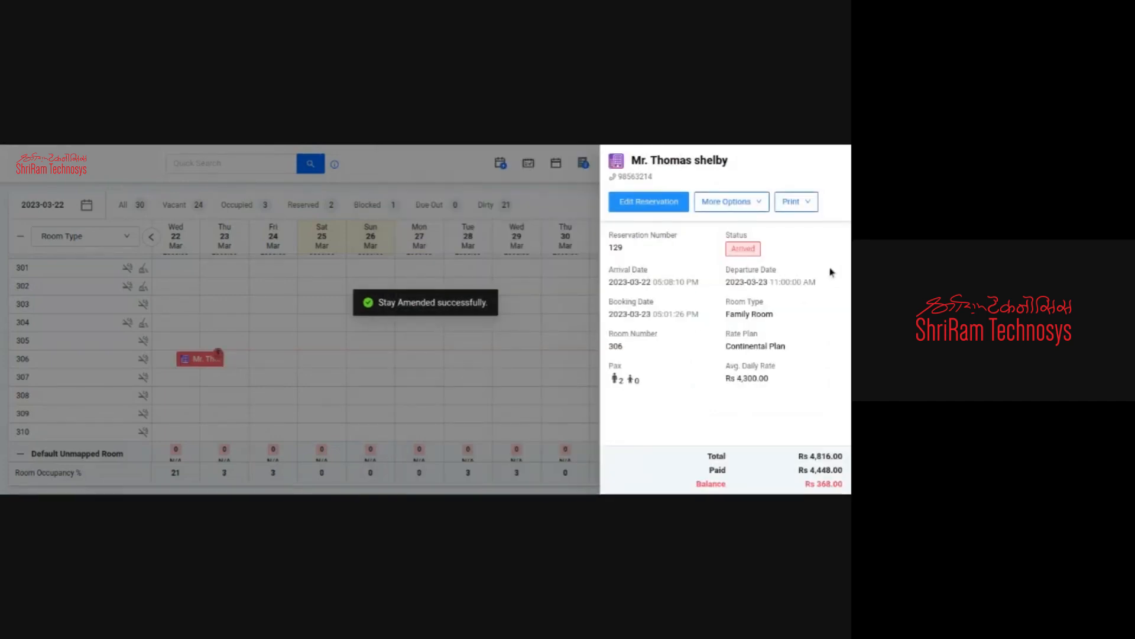
Step: Reopen the room 306 reservation, check its Rs 4,816.00 total, and show More Options
{"action": "left_click", "coordinate": [840, 176]}
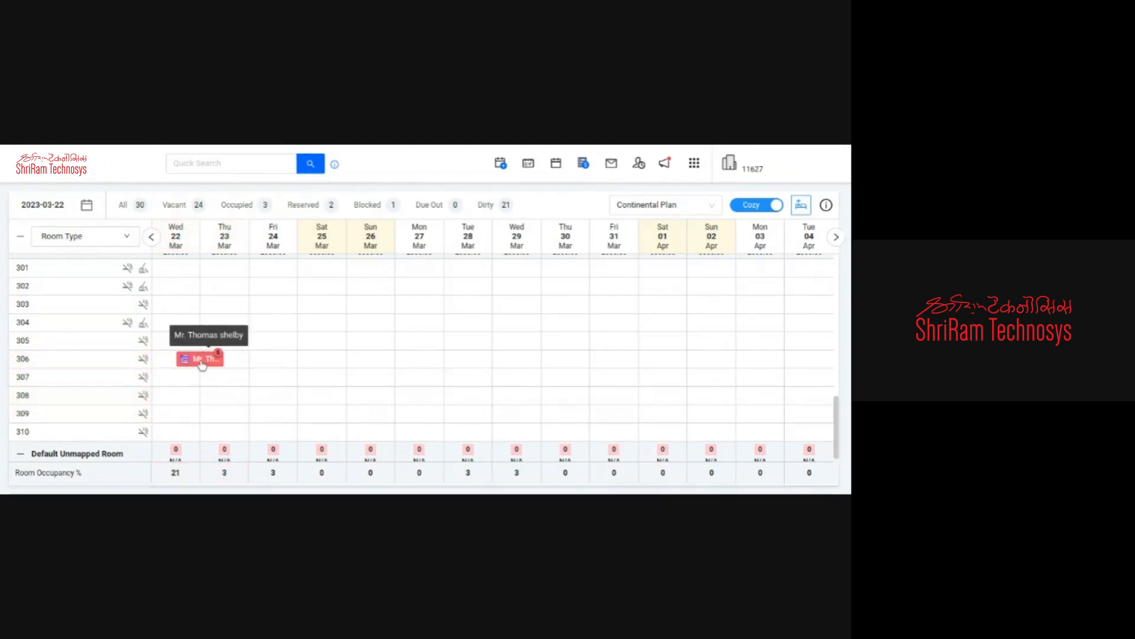
{"action": "left_click", "coordinate": [203, 358]}
{"action": "left_click", "coordinate": [734, 207]}
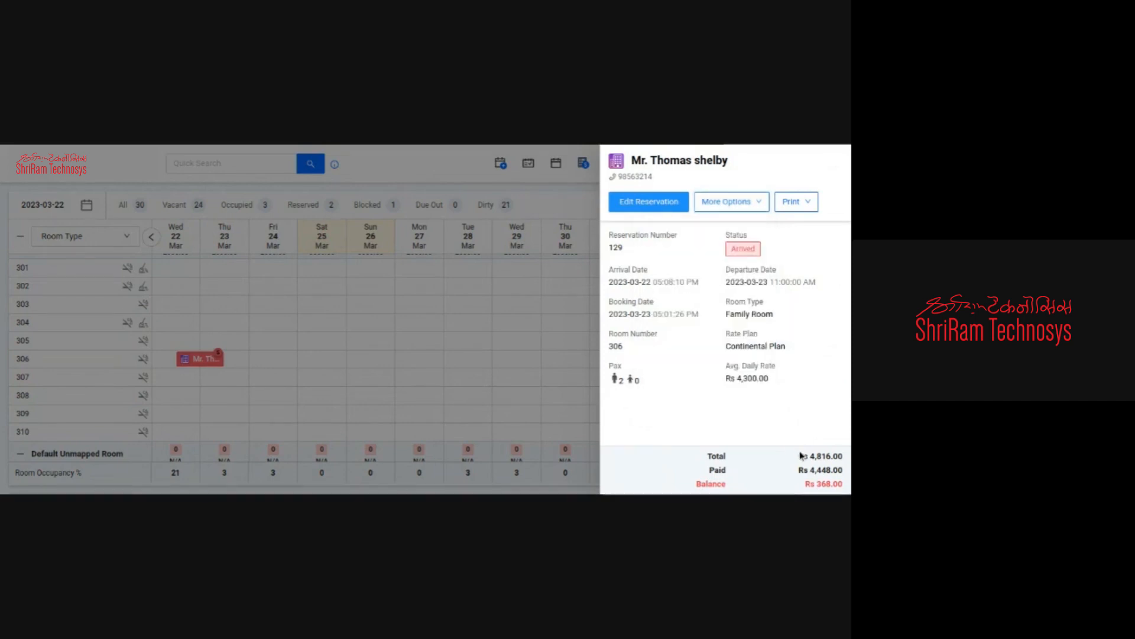
{"action": "left_click_drag", "start_coordinate": [797, 456], "coordinate": [846, 463]}
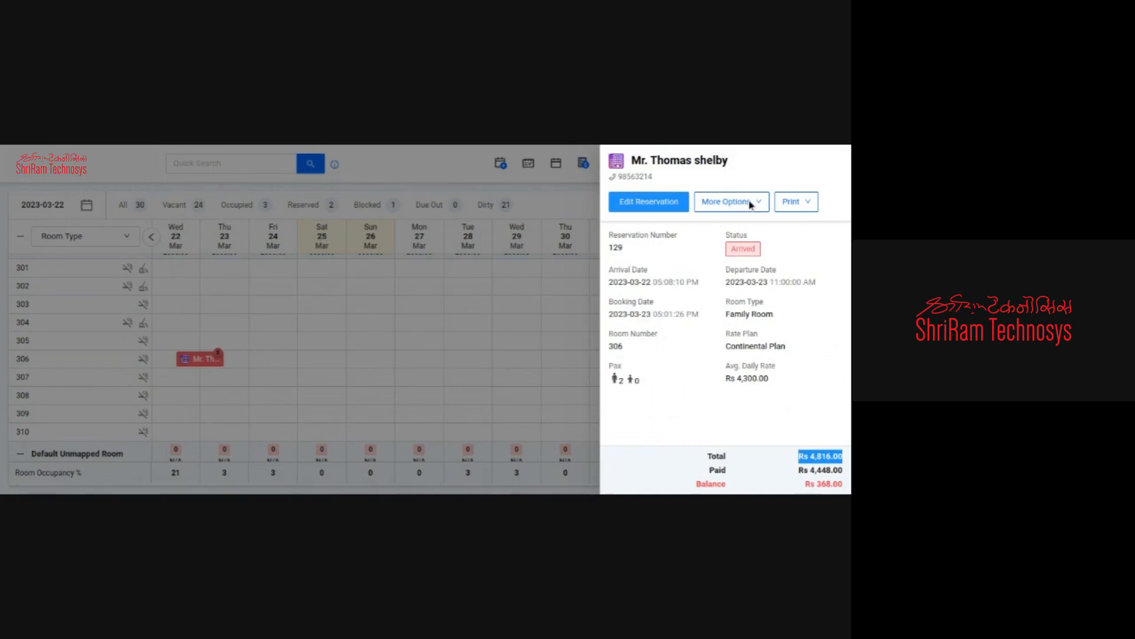
{"action": "left_click", "coordinate": [724, 204]}
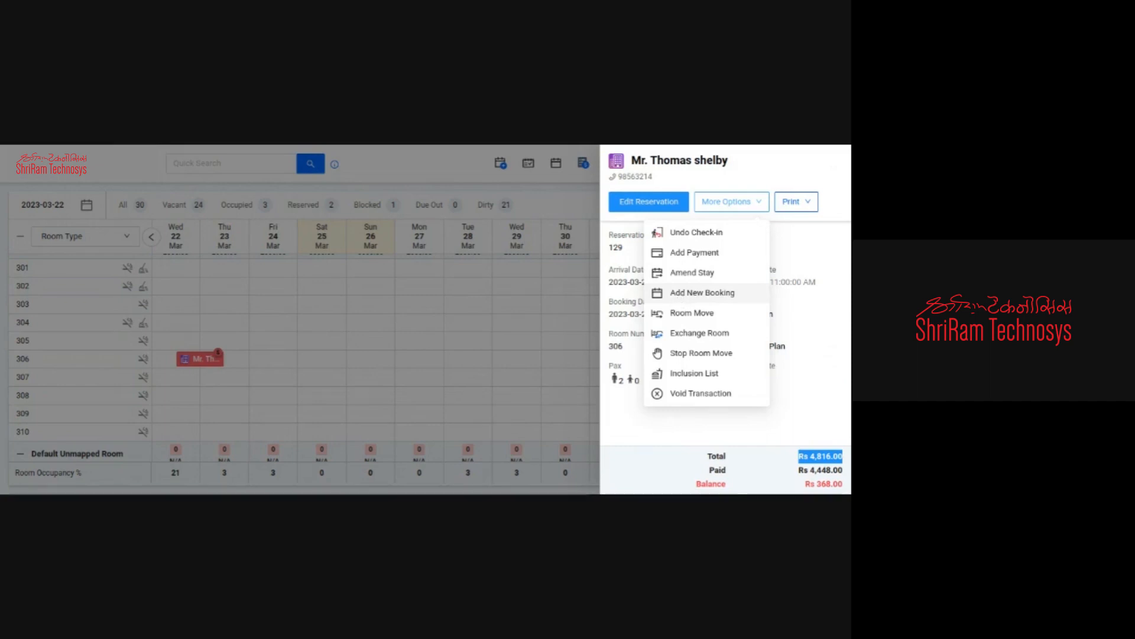
{"action": "left_click", "coordinate": [680, 299]}
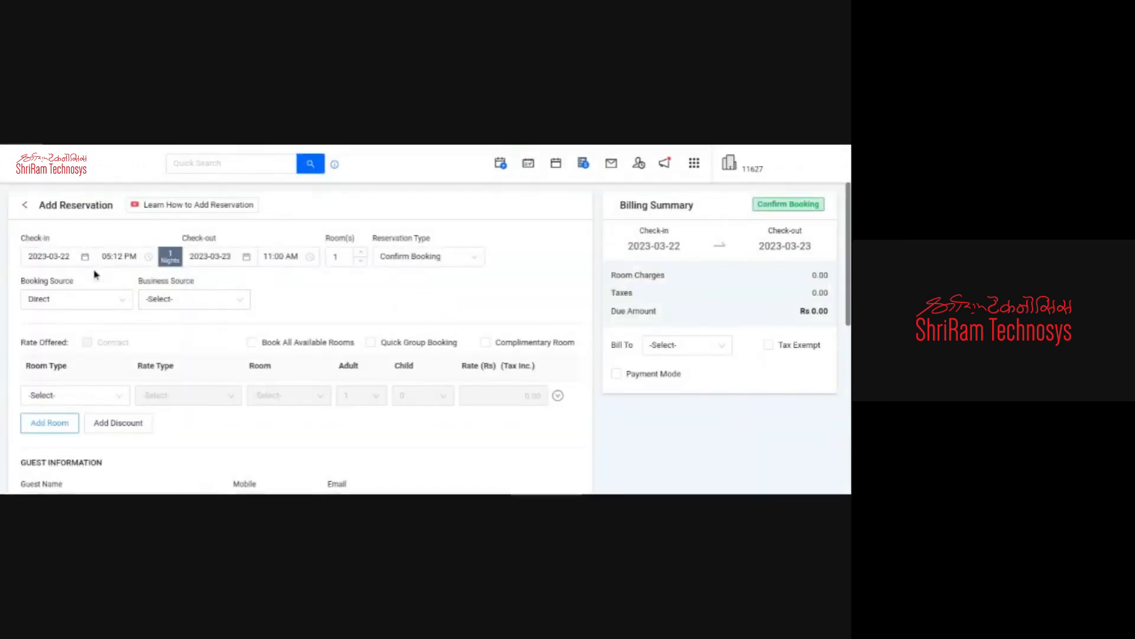
{"action": "left_click", "coordinate": [24, 205]}
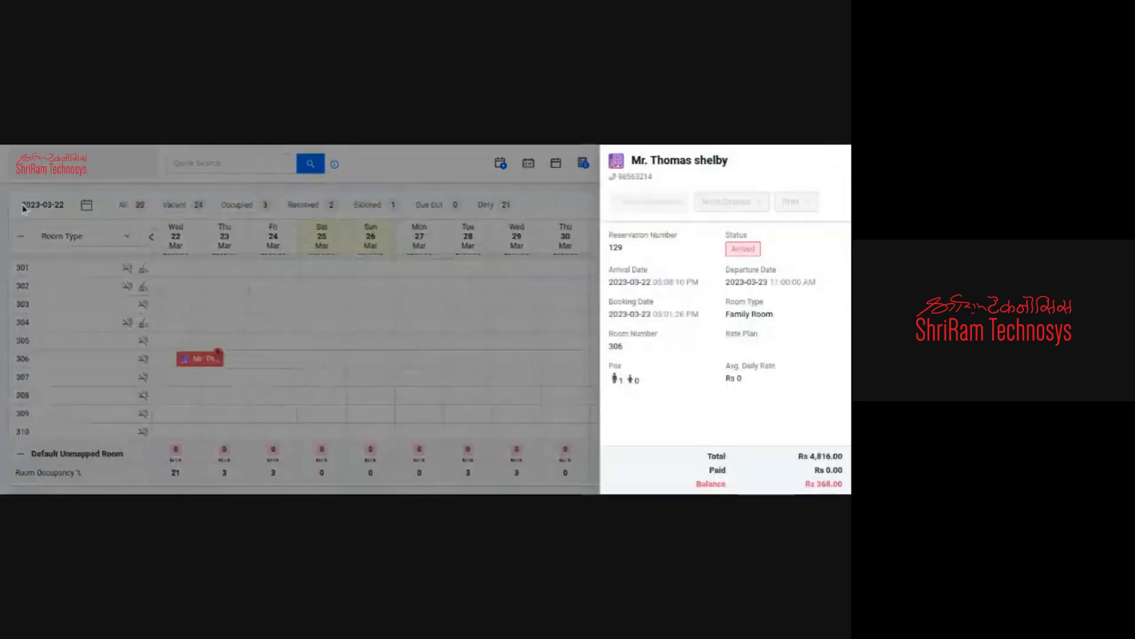
{"action": "left_click", "coordinate": [832, 171]}
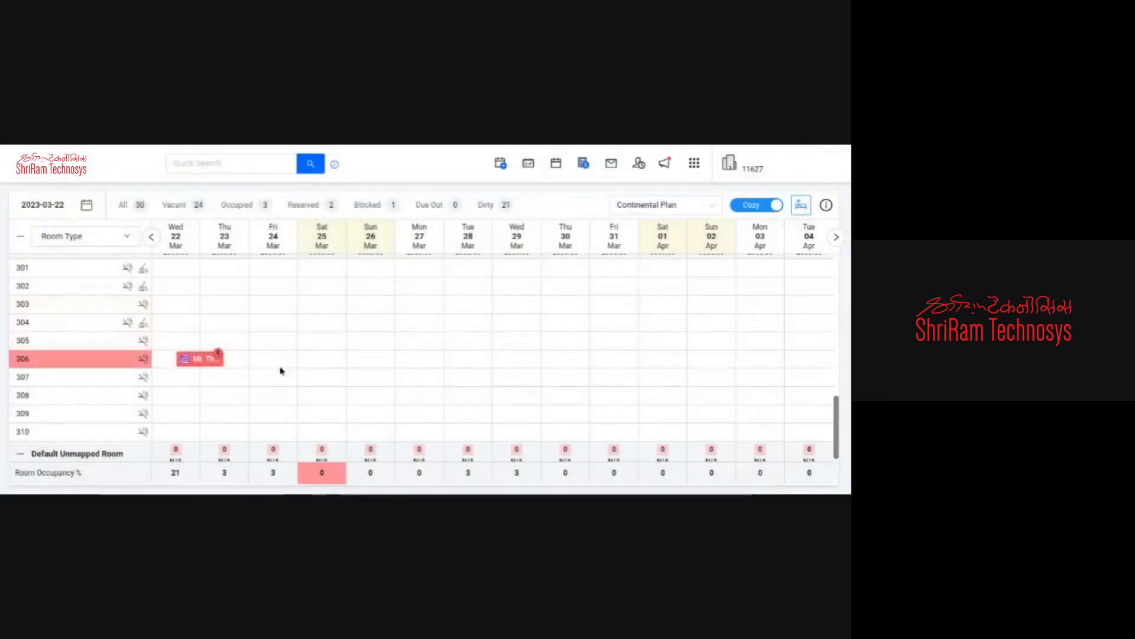
{"action": "left_click", "coordinate": [201, 359]}
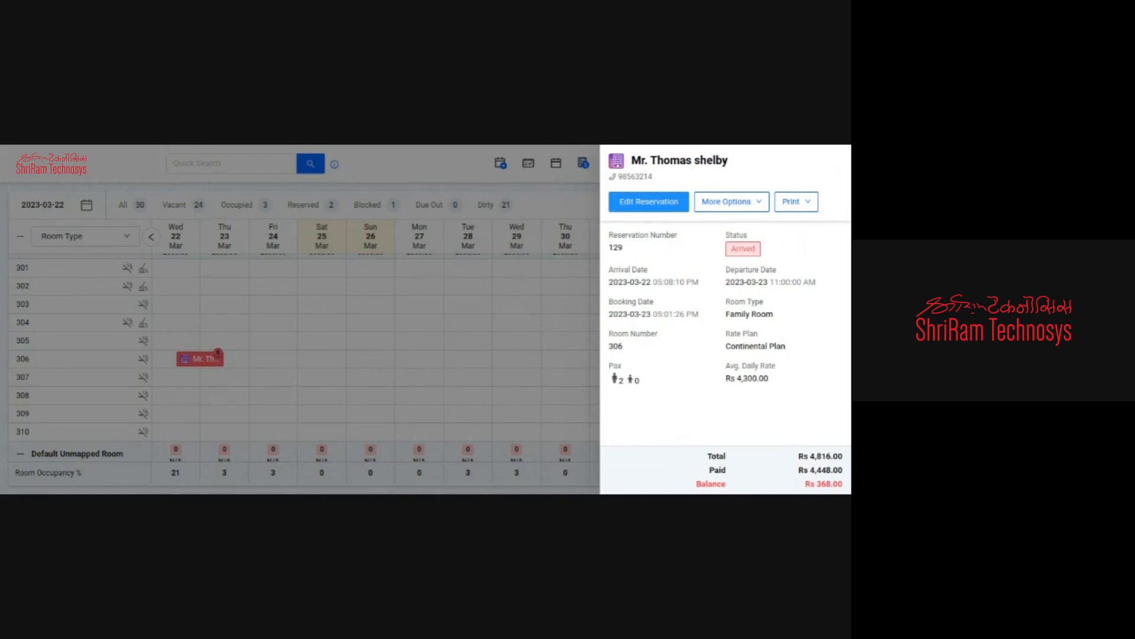
{"action": "left_click", "coordinate": [736, 202]}
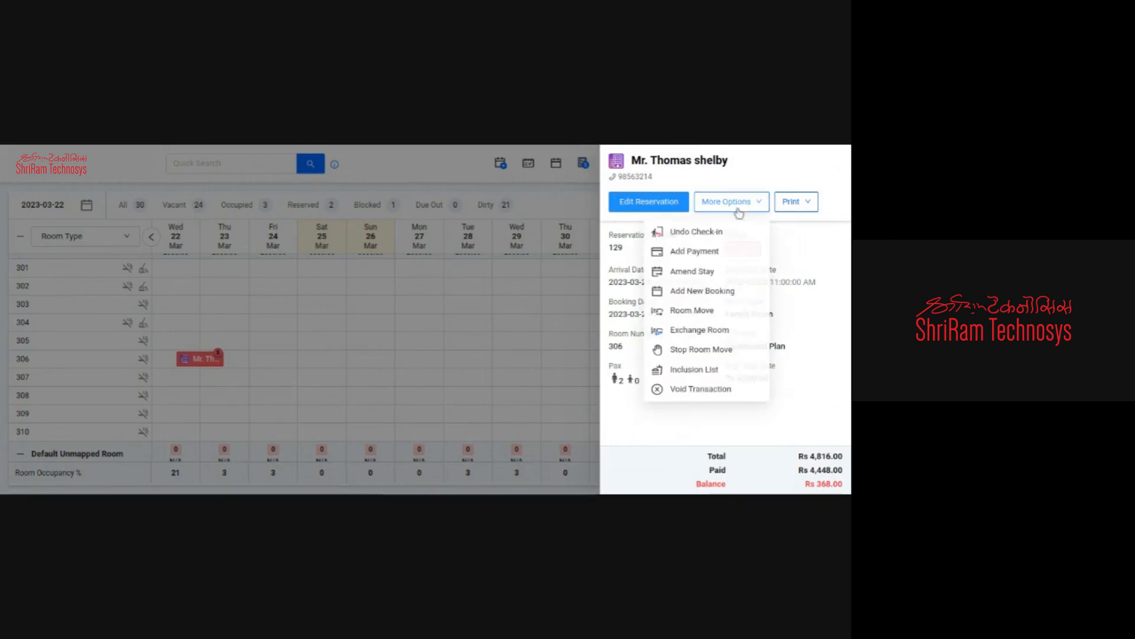
{"action": "left_click", "coordinate": [685, 301]}
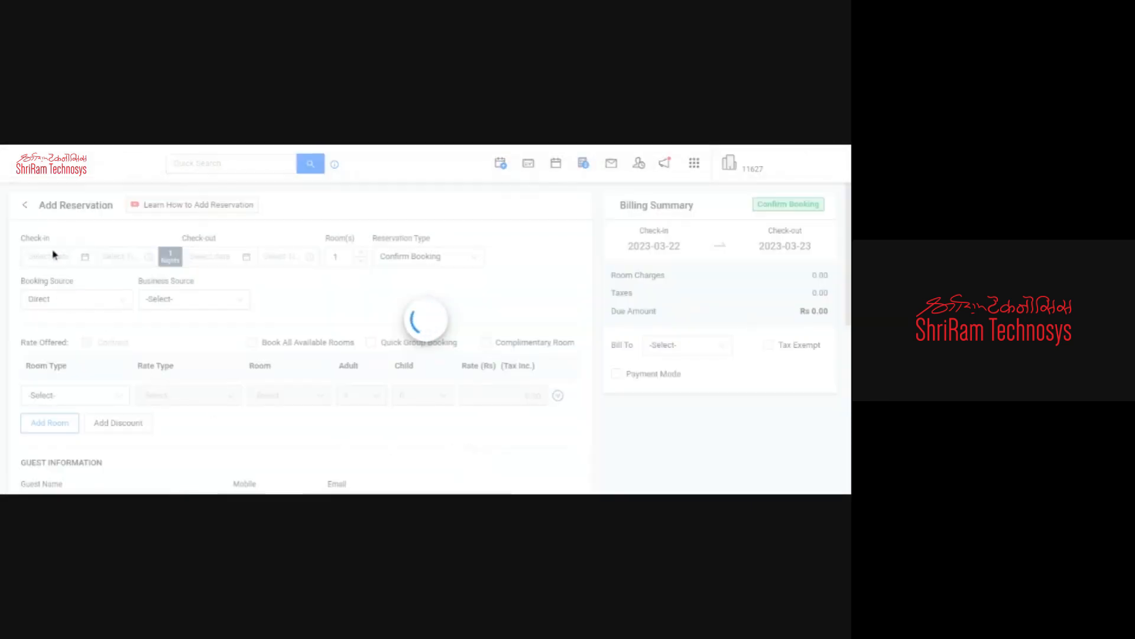
{"action": "left_click", "coordinate": [25, 205]}
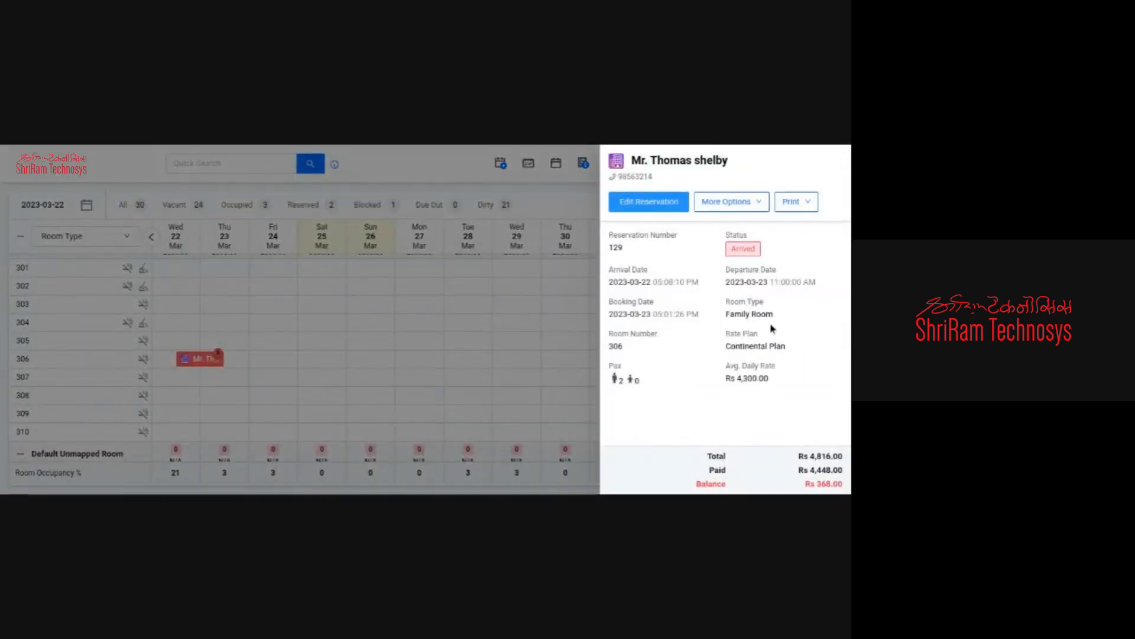
{"action": "left_click", "coordinate": [732, 208]}
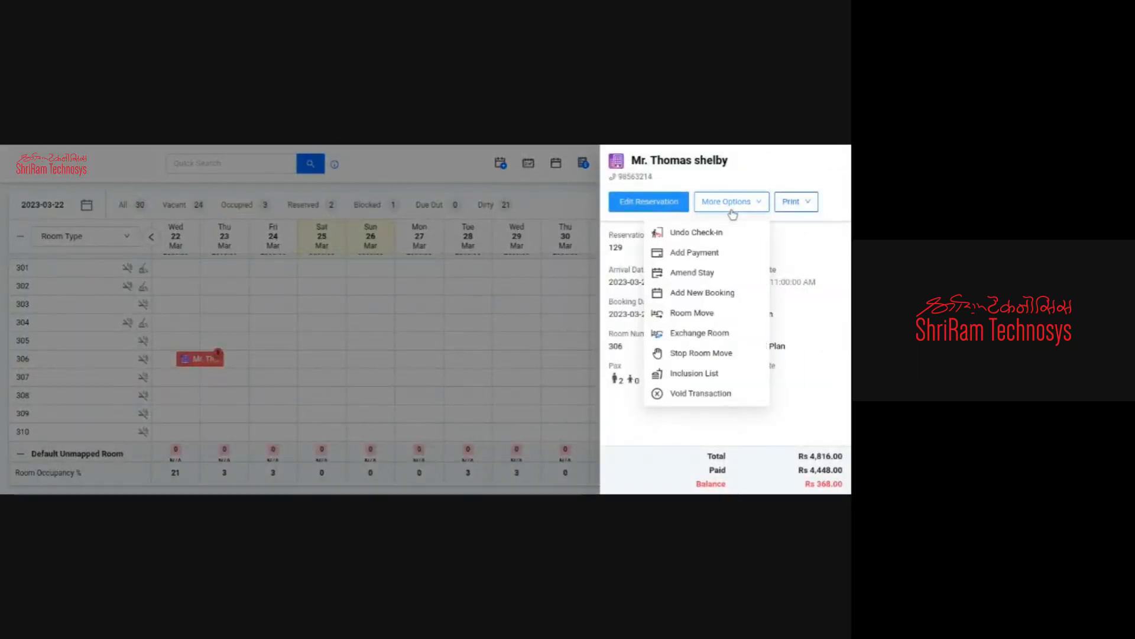
Step: Start a room move for the room 306 guest, choosing Super Deluxe Room and room 206
{"action": "left_click", "coordinate": [695, 316]}
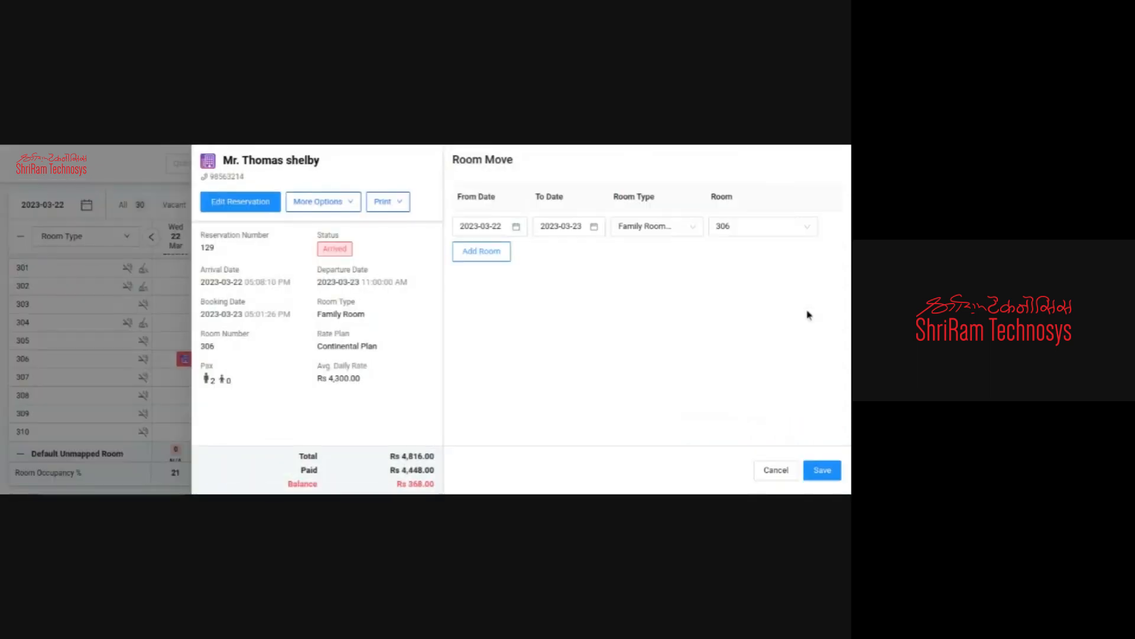
{"action": "left_click_drag", "start_coordinate": [538, 187], "coordinate": [485, 161]}
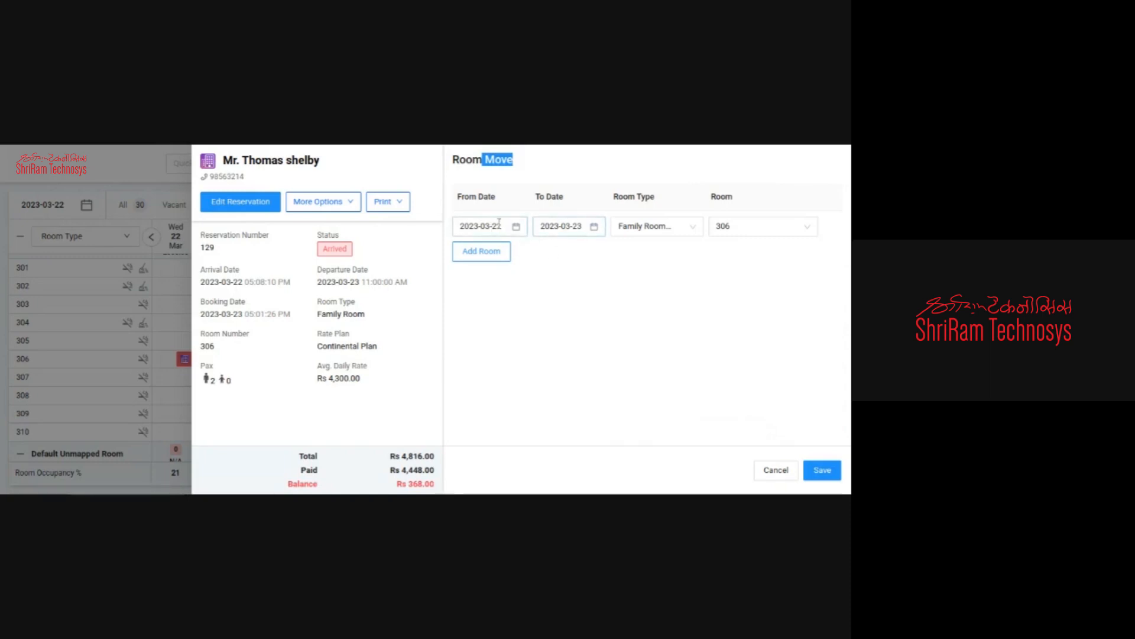
{"action": "left_click", "coordinate": [653, 230]}
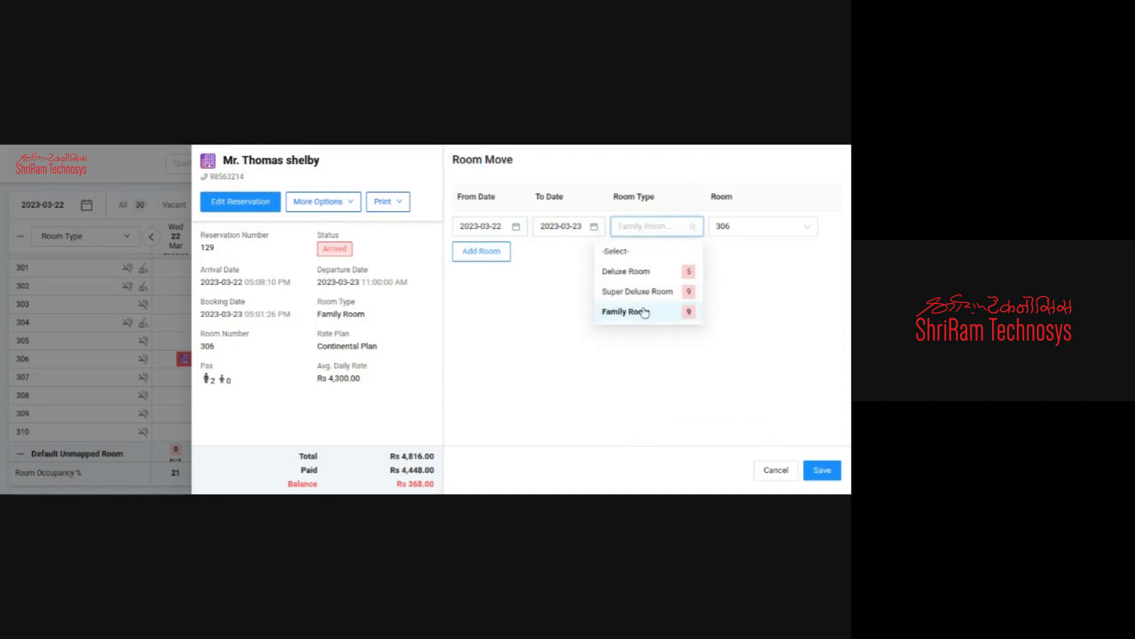
{"action": "left_click", "coordinate": [512, 228]}
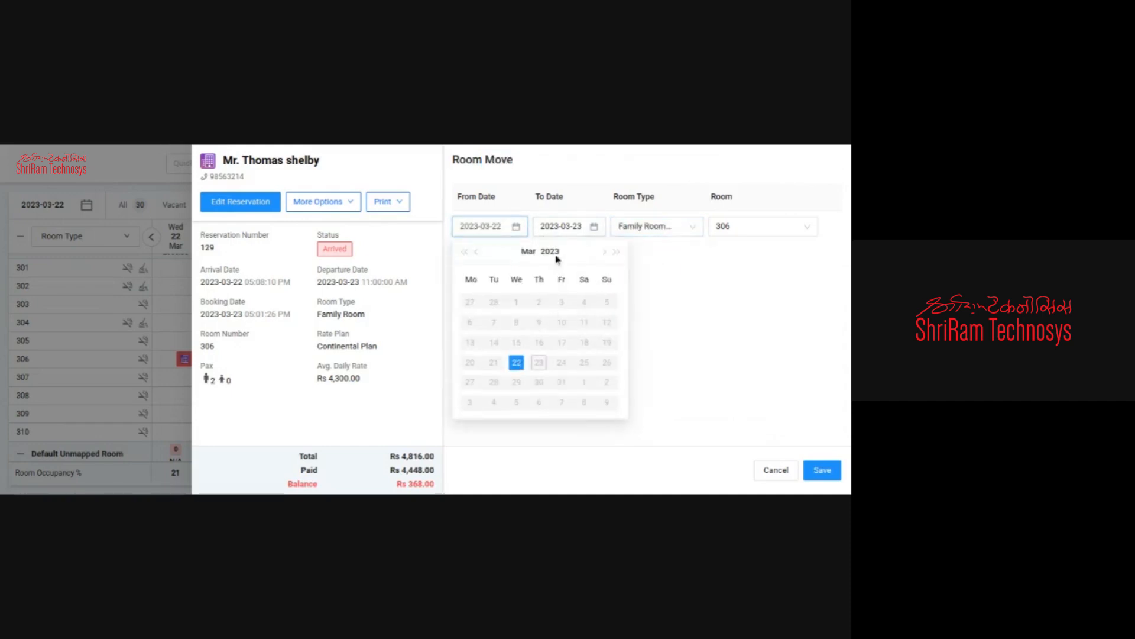
{"action": "left_click", "coordinate": [654, 232]}
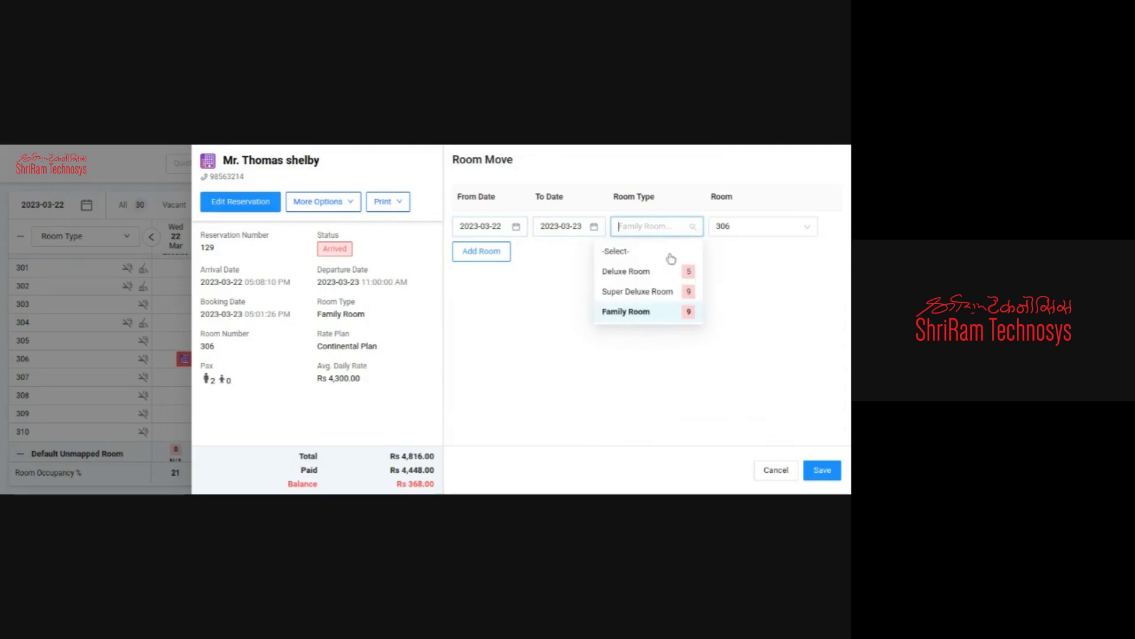
{"action": "left_click", "coordinate": [634, 292]}
{"action": "left_click", "coordinate": [729, 231]}
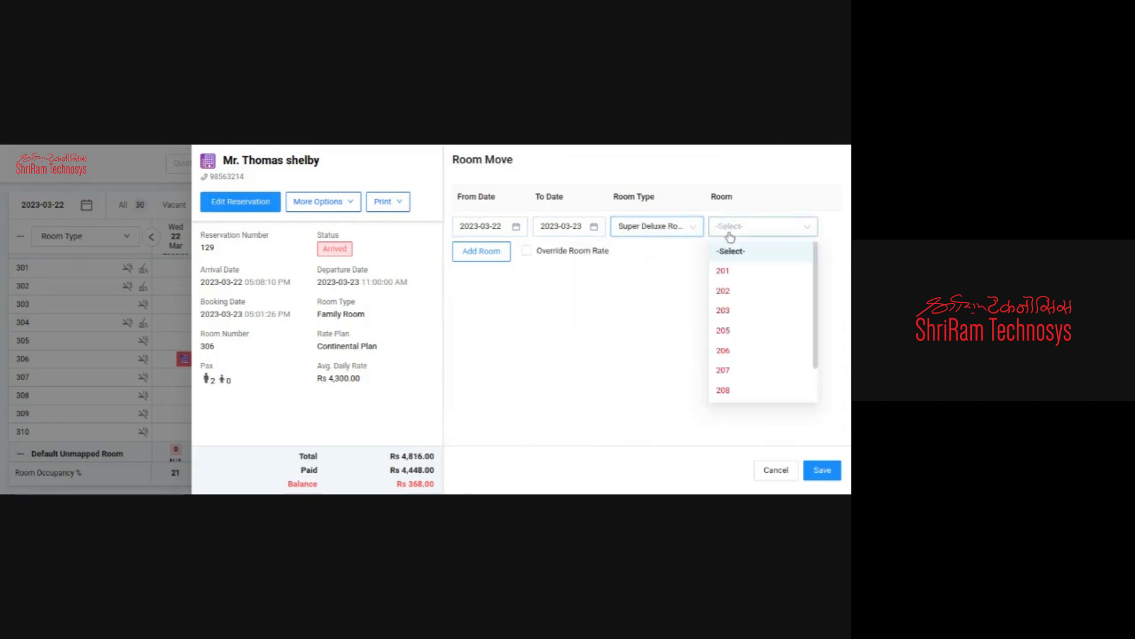
{"action": "left_click", "coordinate": [724, 352]}
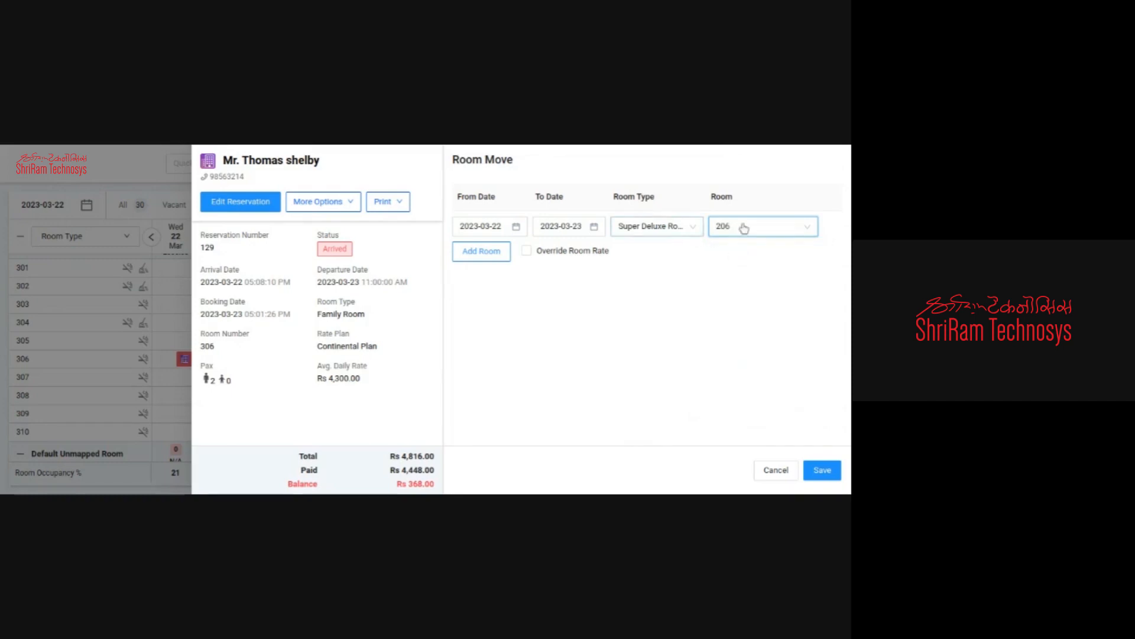
Step: Turn on Override Room Rate, then cancel the room move without saving
{"action": "left_click", "coordinate": [527, 252]}
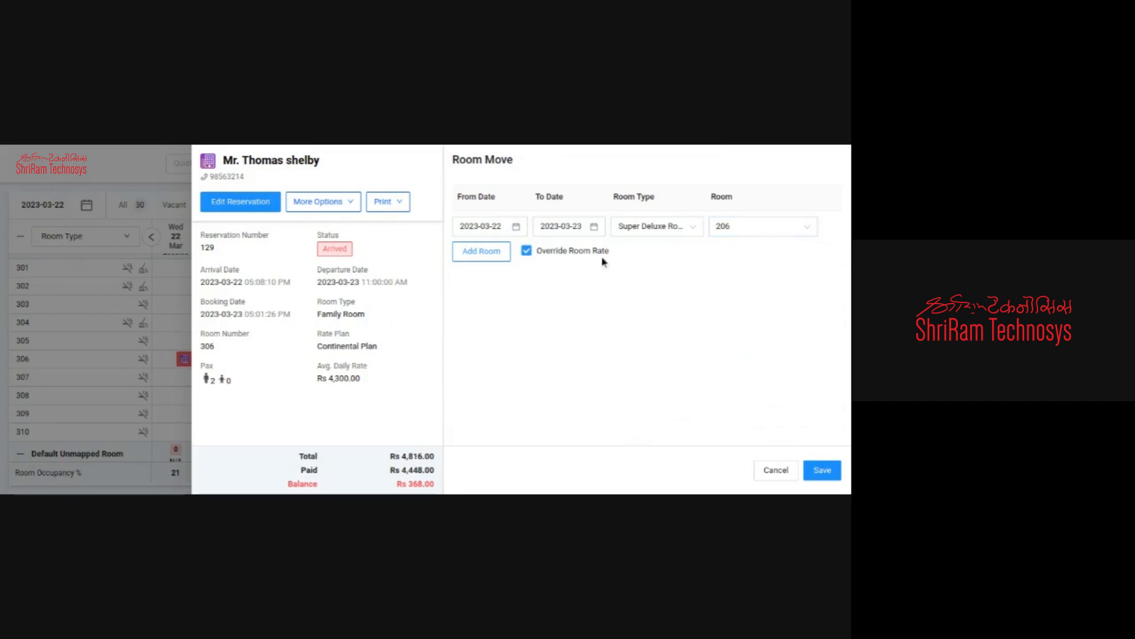
{"action": "left_click_drag", "start_coordinate": [608, 256], "coordinate": [547, 256]}
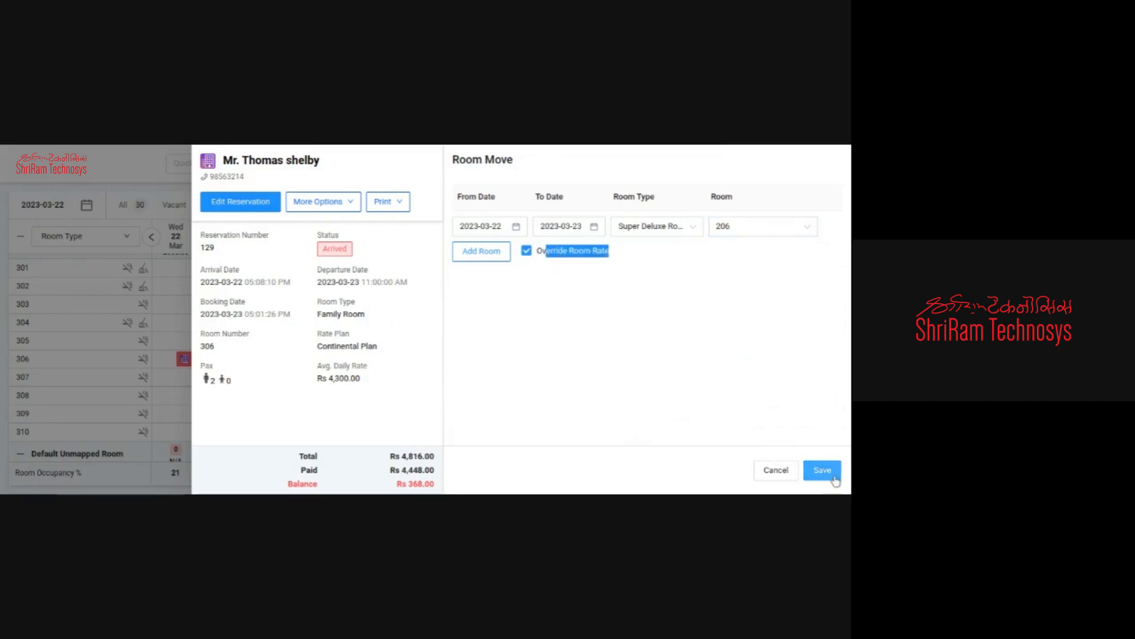
{"action": "left_click", "coordinate": [786, 466]}
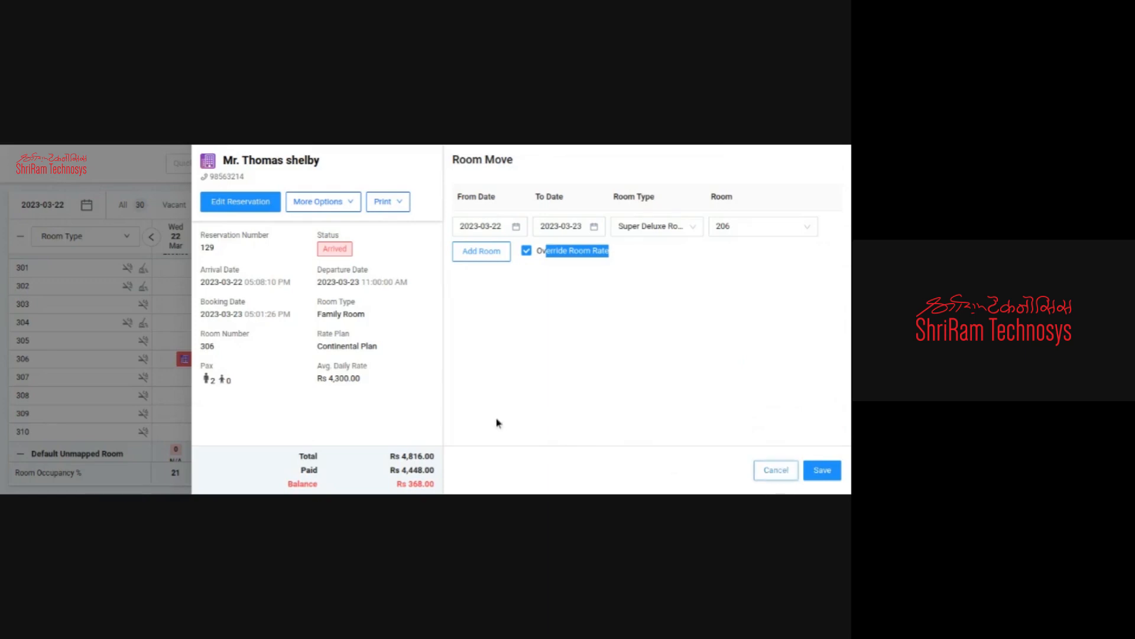
{"action": "left_click", "coordinate": [754, 209]}
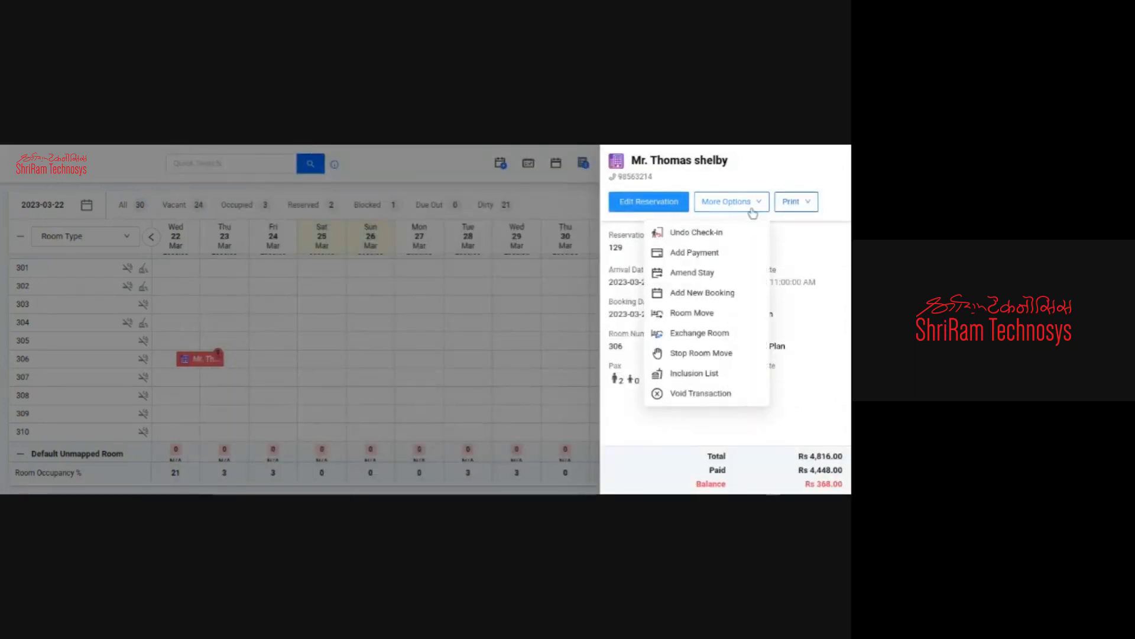
{"action": "left_click", "coordinate": [701, 334]}
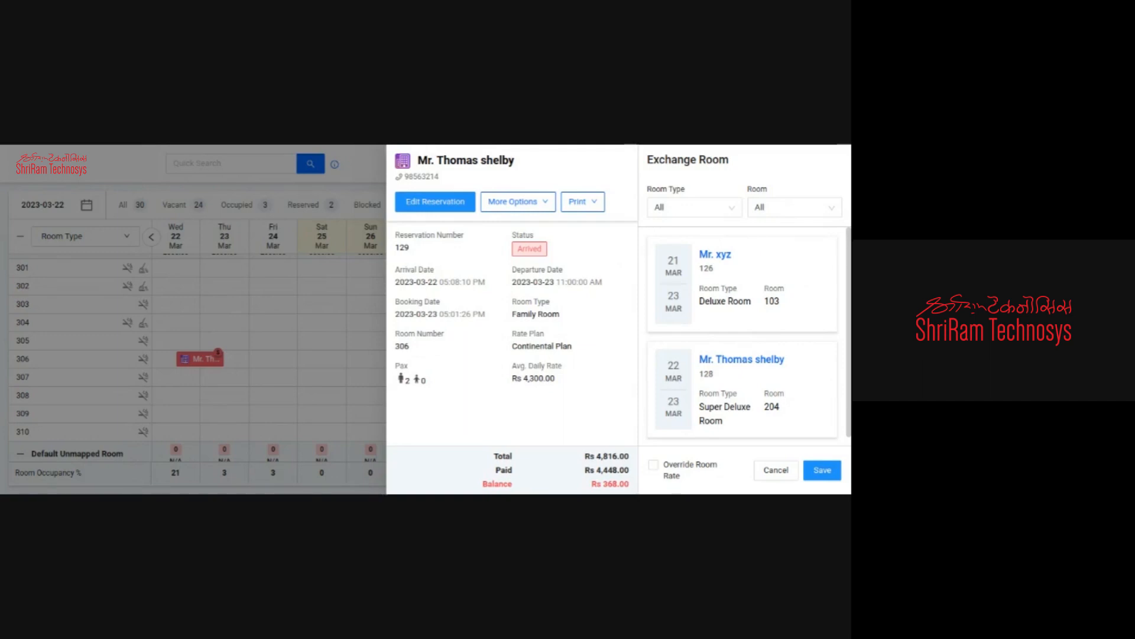
{"action": "left_click", "coordinate": [523, 204]}
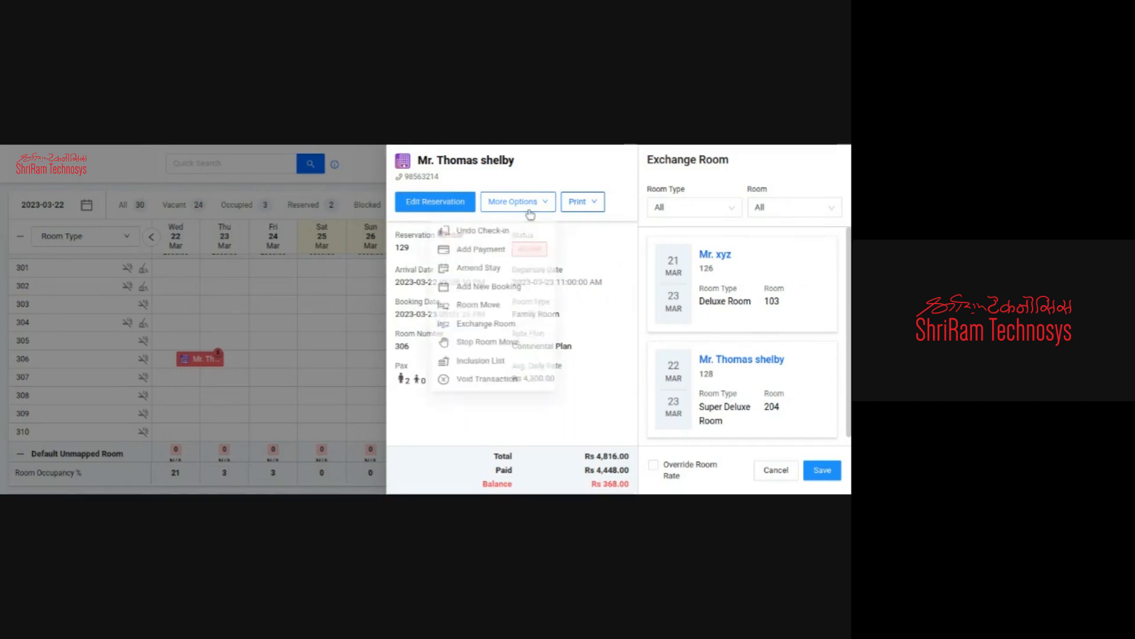
{"action": "left_click", "coordinate": [594, 251]}
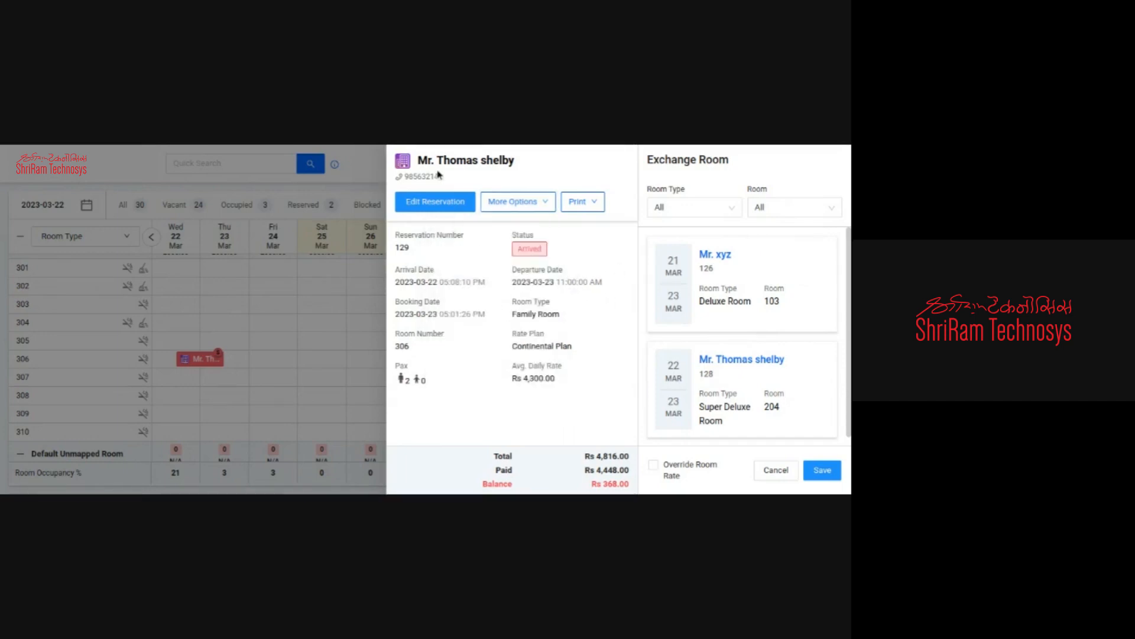
{"action": "left_click_drag", "start_coordinate": [427, 159], "coordinate": [515, 162]}
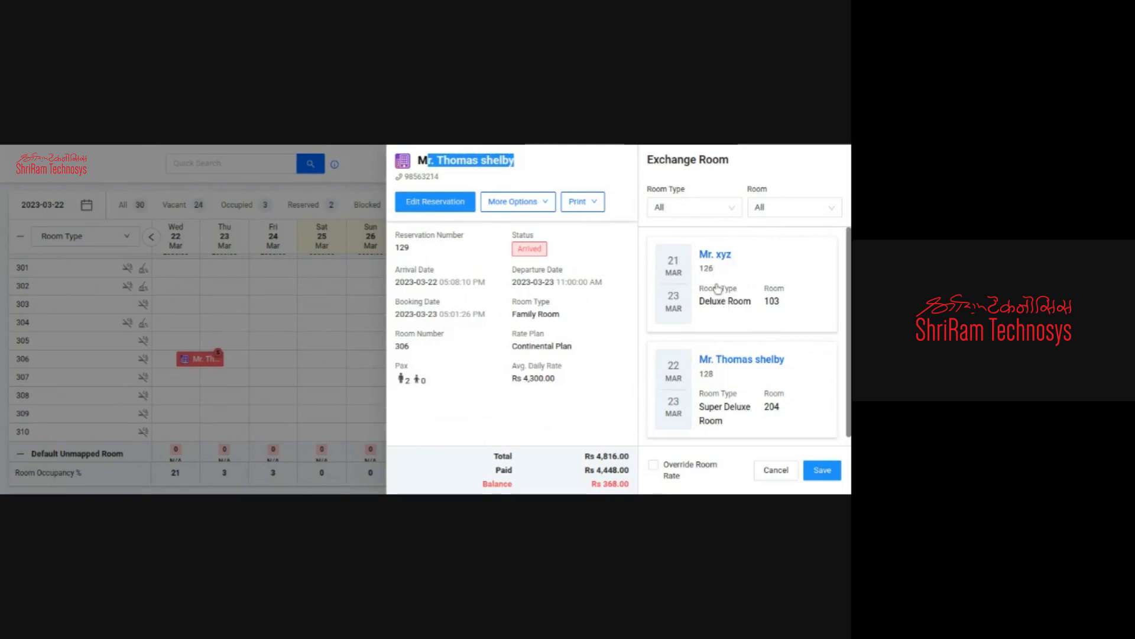
{"action": "left_click", "coordinate": [720, 288]}
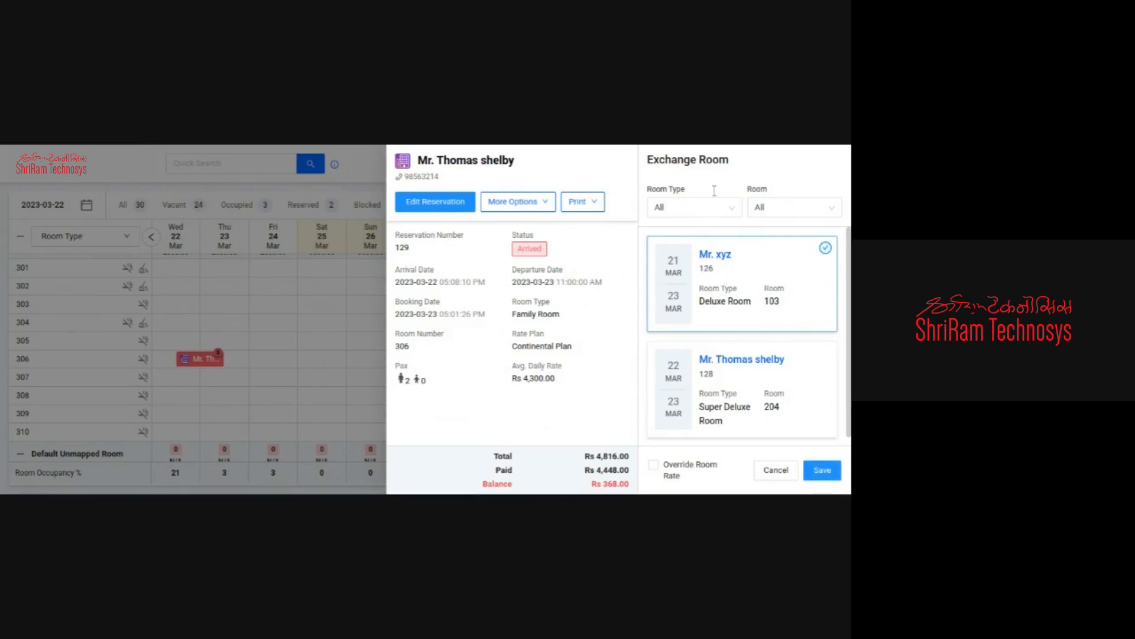
{"action": "left_click", "coordinate": [835, 169]}
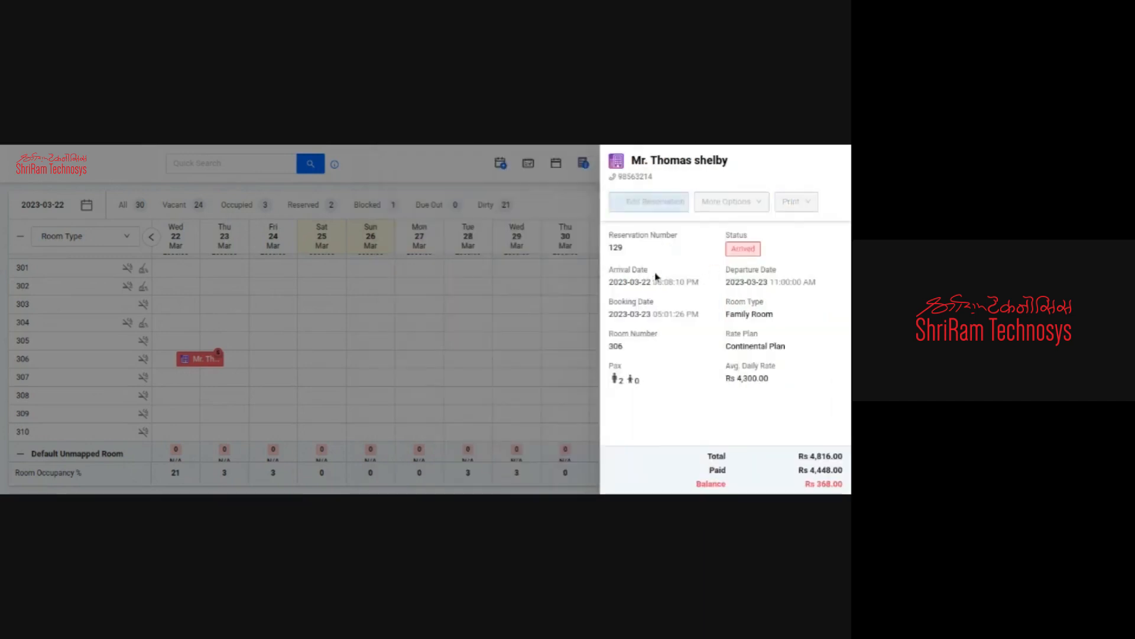
Step: Open the More Options dropdown on the room 306 reservation panel
{"action": "left_click", "coordinate": [741, 200]}
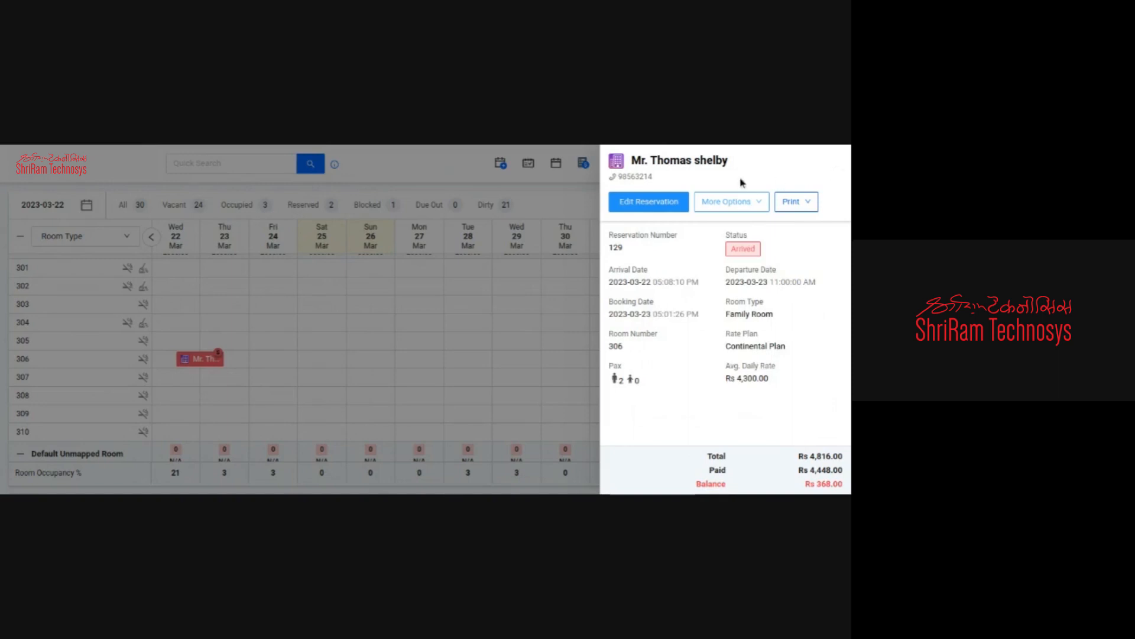
Step: Apply Stop Room Move with reason 'Guest would not like to Move' and save
{"action": "mouse_move", "coordinate": [730, 205]}
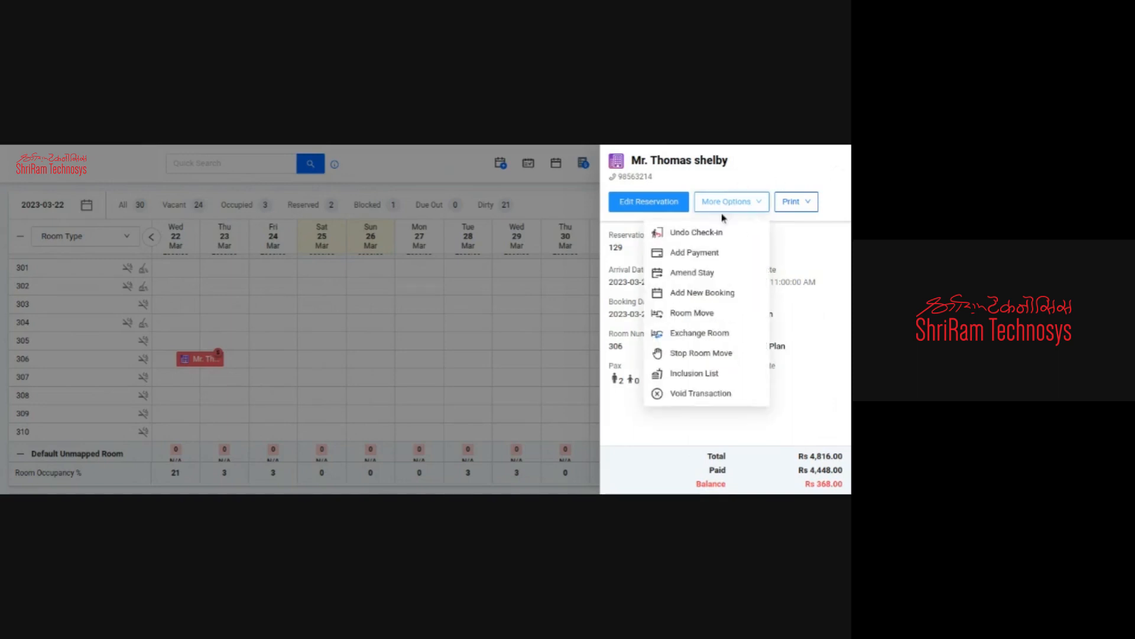
{"action": "left_click", "coordinate": [703, 354]}
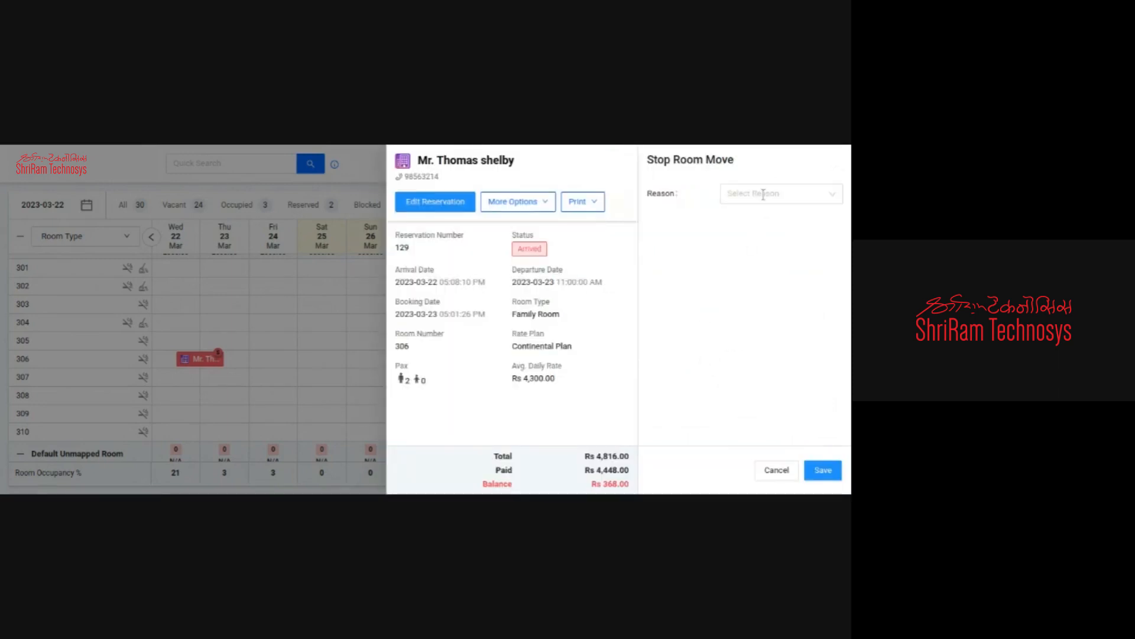
{"action": "left_click", "coordinate": [788, 193]}
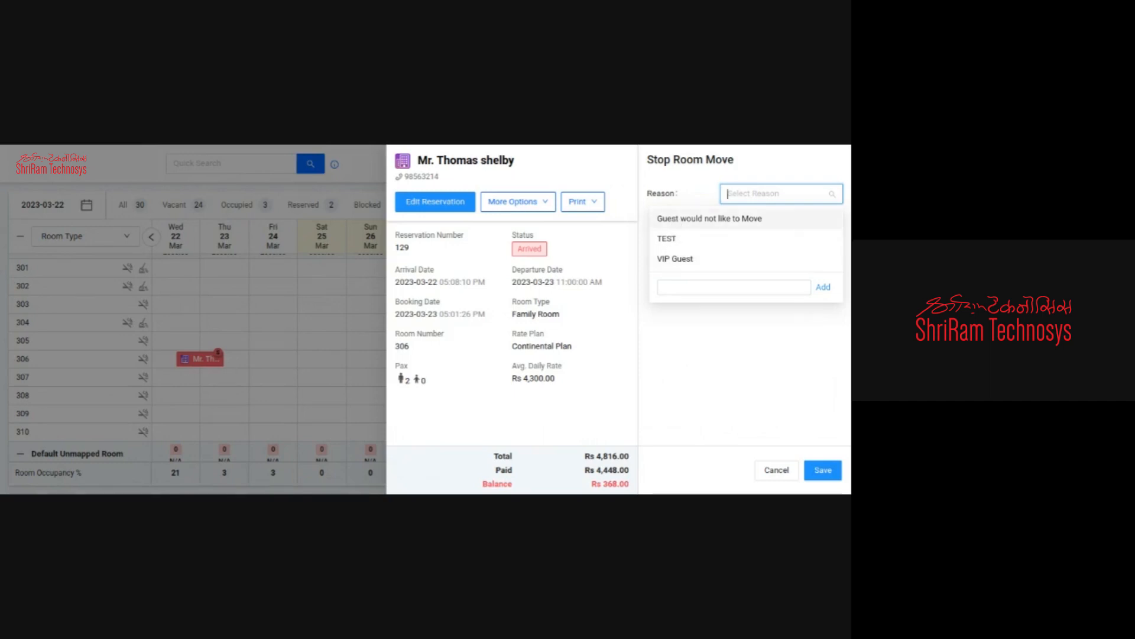
{"action": "left_click", "coordinate": [709, 219]}
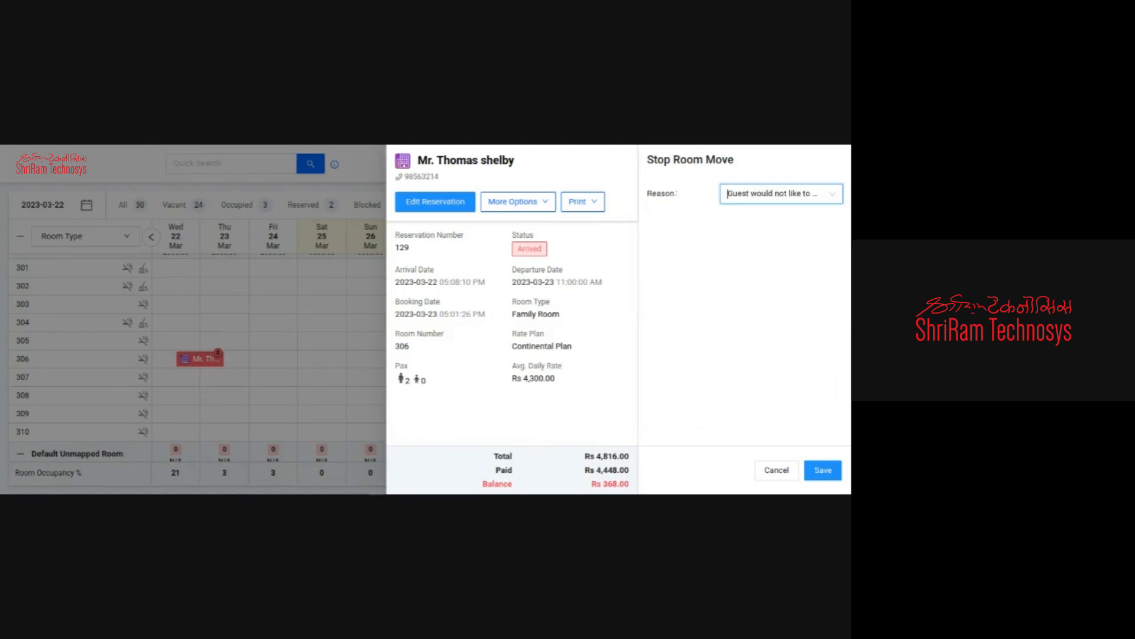
{"action": "left_click", "coordinate": [823, 470]}
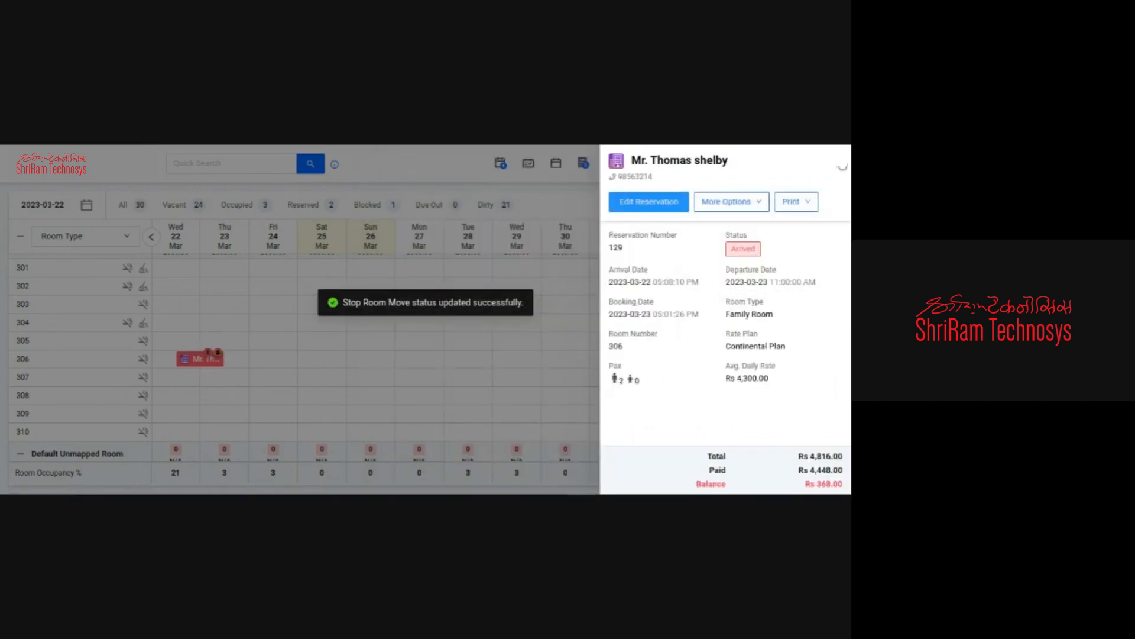
Step: Check the Stop Room Move indicator in the calendar legend and reopen the room 306 booking
{"action": "left_click", "coordinate": [842, 167]}
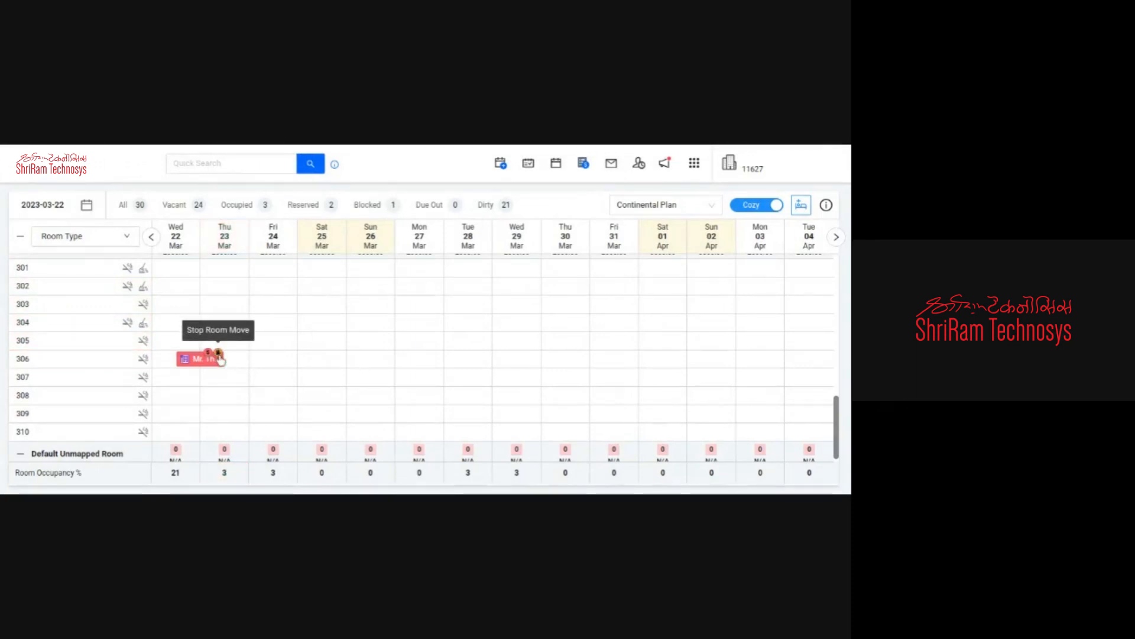
{"action": "left_click", "coordinate": [826, 204]}
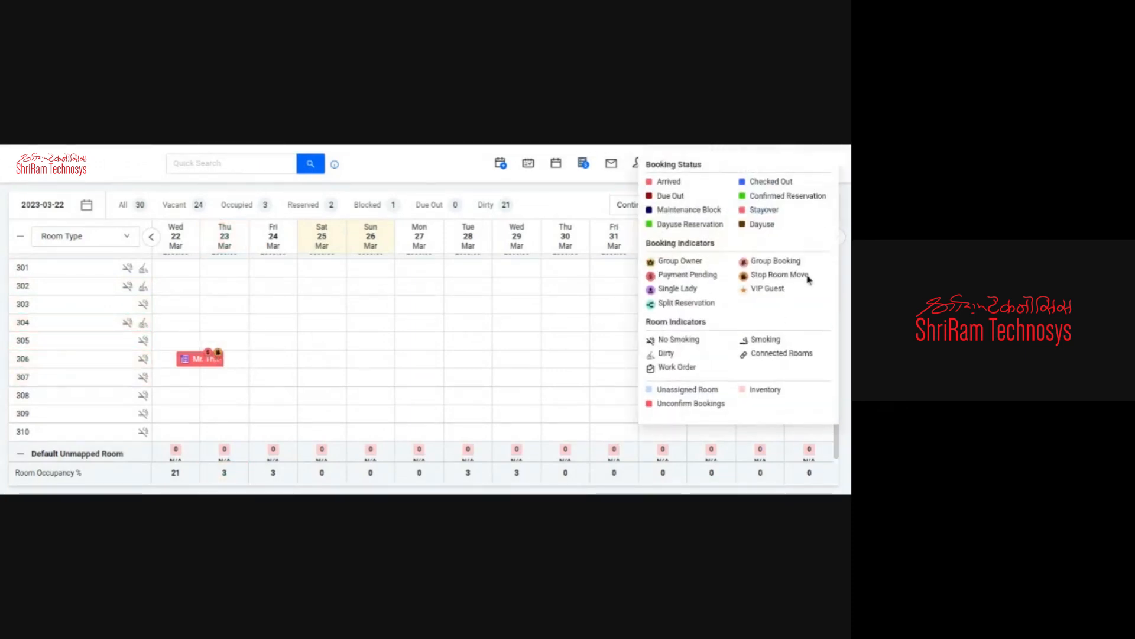
{"action": "left_click_drag", "start_coordinate": [816, 276], "coordinate": [748, 273]}
{"action": "left_click", "coordinate": [756, 278]}
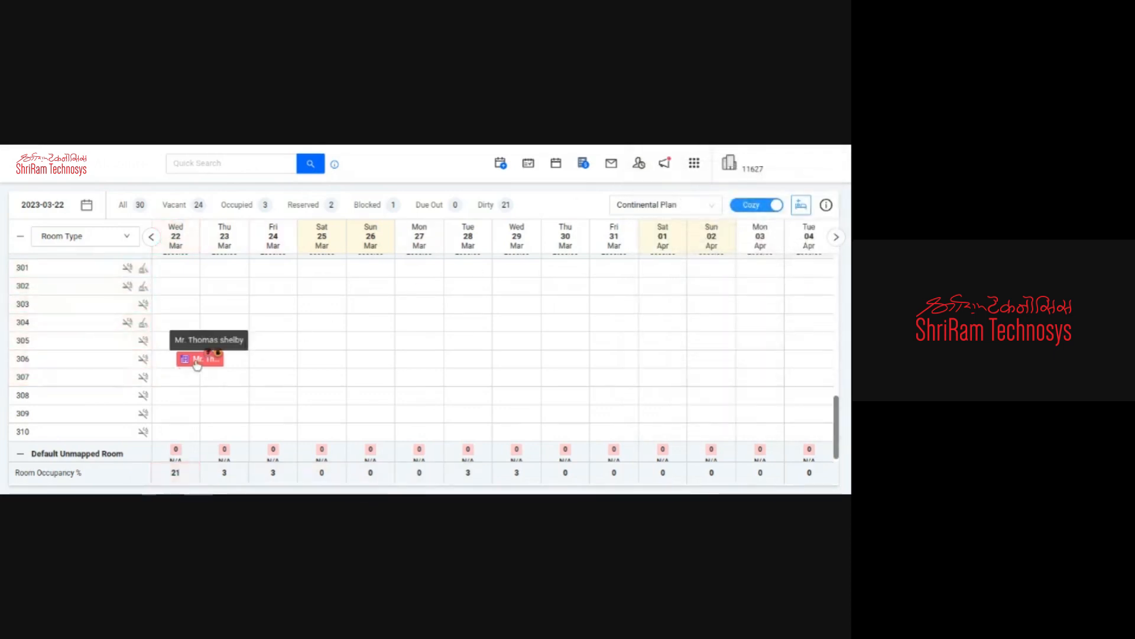
{"action": "left_click", "coordinate": [197, 359]}
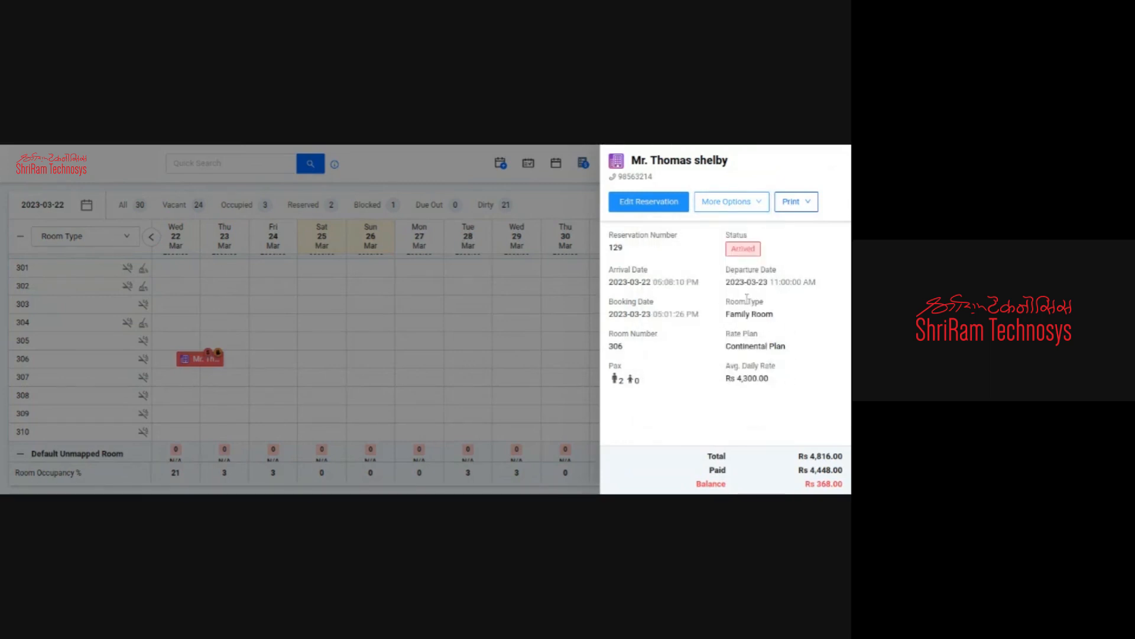
Step: Attempt a Room Move, read the 'Guest would not like to Move' warning, decline, and reopen More Options
{"action": "left_click", "coordinate": [740, 207]}
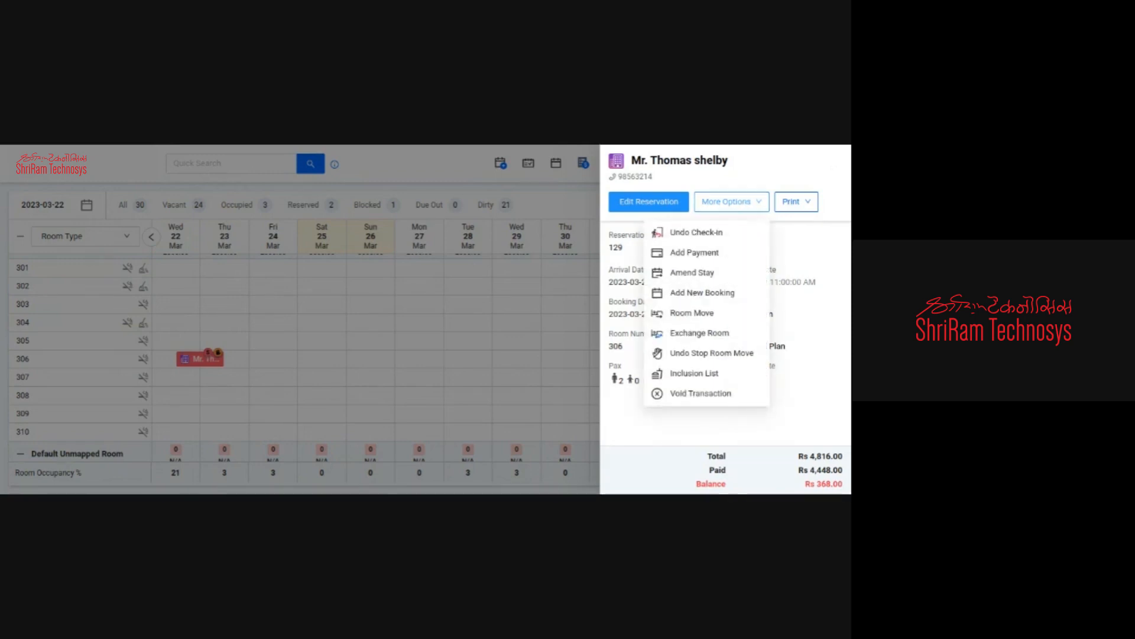
{"action": "left_click", "coordinate": [695, 319]}
{"action": "left_click_drag", "start_coordinate": [339, 234], "coordinate": [424, 239]}
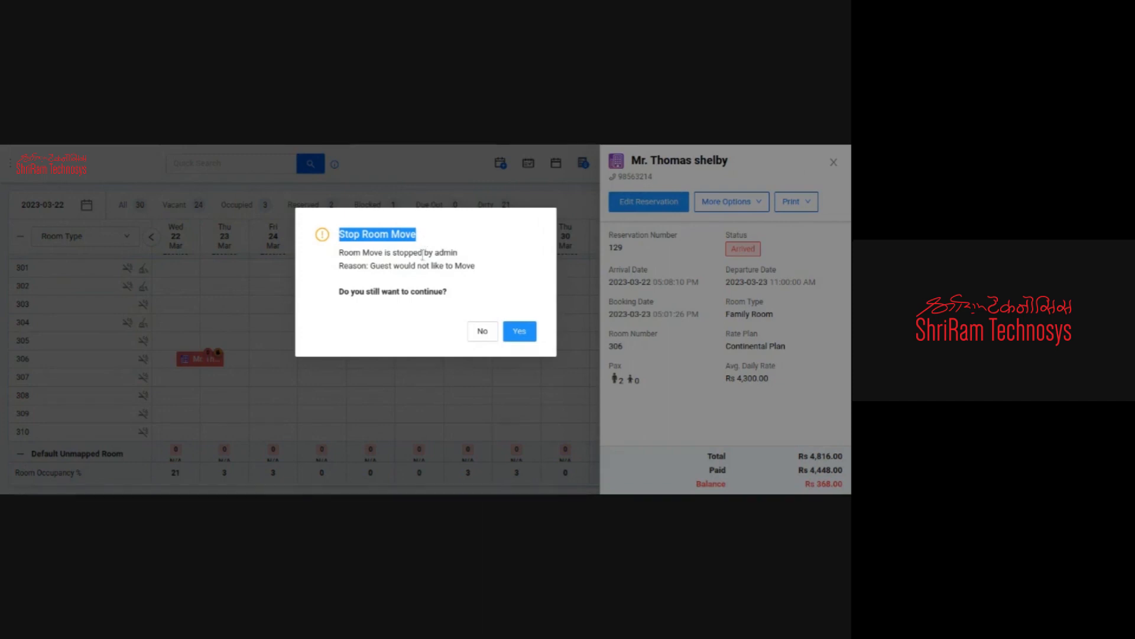
{"action": "left_click_drag", "start_coordinate": [422, 254], "coordinate": [466, 266]}
{"action": "left_click", "coordinate": [394, 284]}
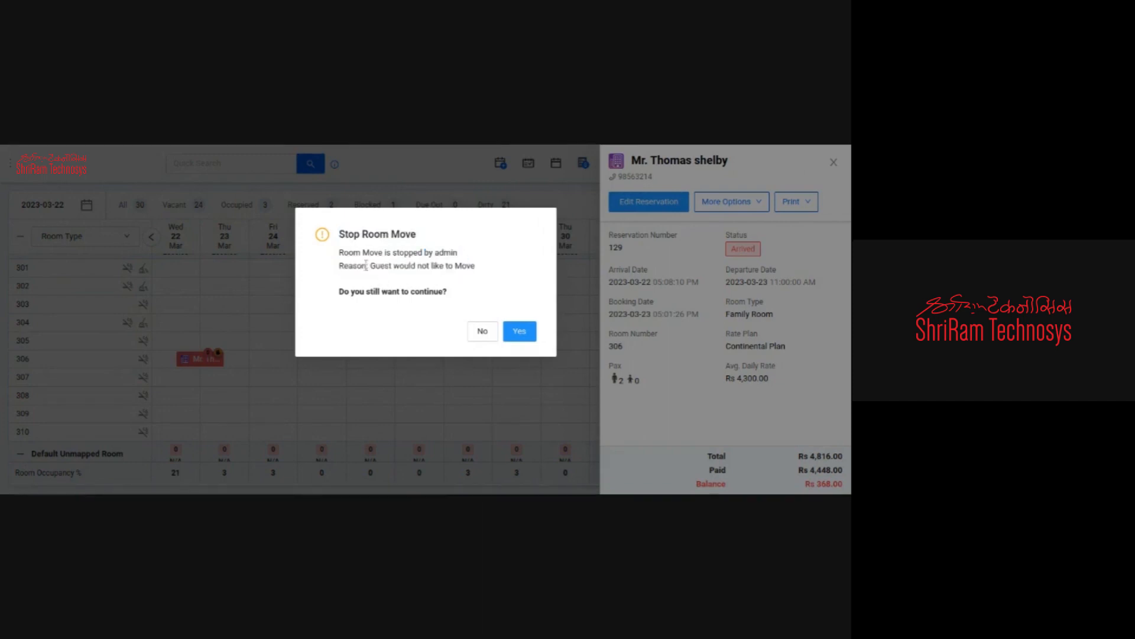
{"action": "left_click_drag", "start_coordinate": [366, 264], "coordinate": [509, 287]}
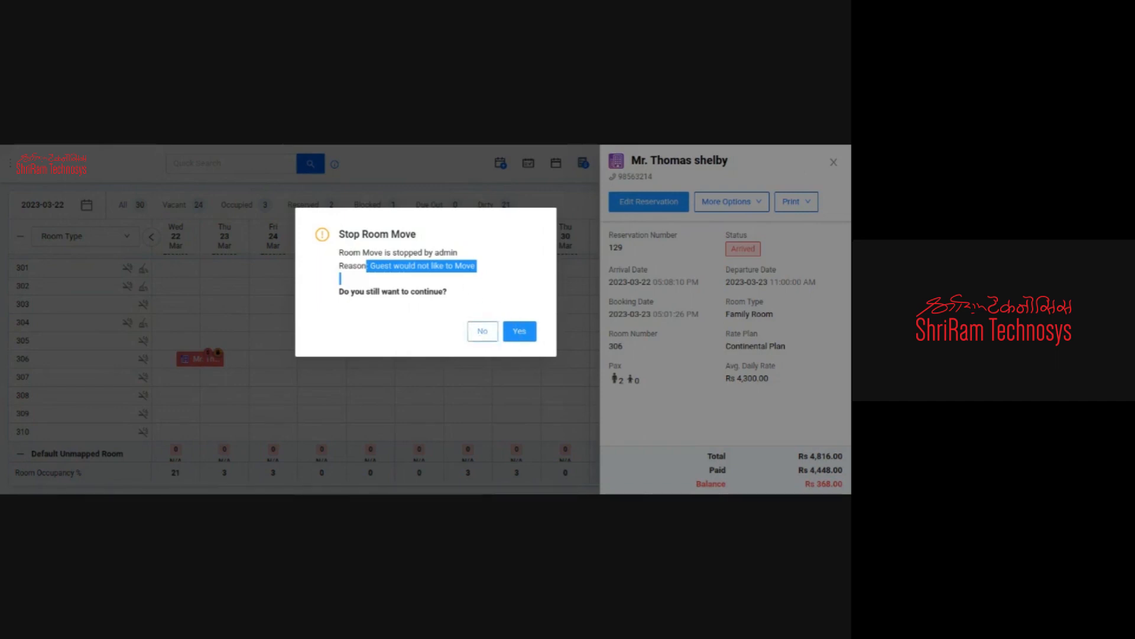
{"action": "left_click", "coordinate": [481, 335]}
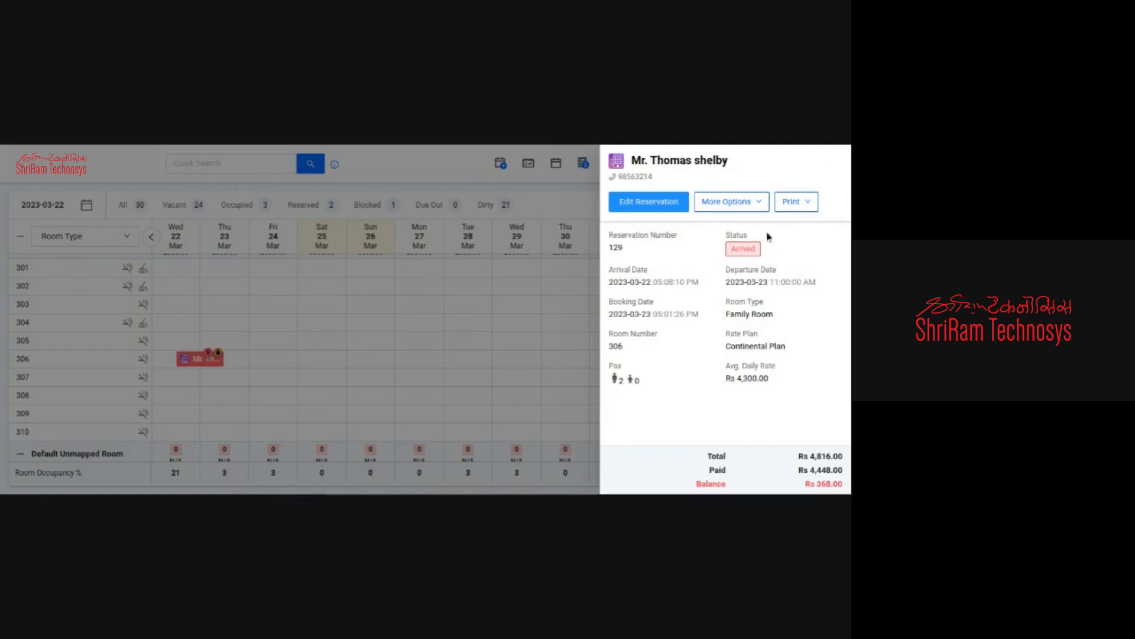
{"action": "left_click", "coordinate": [749, 200]}
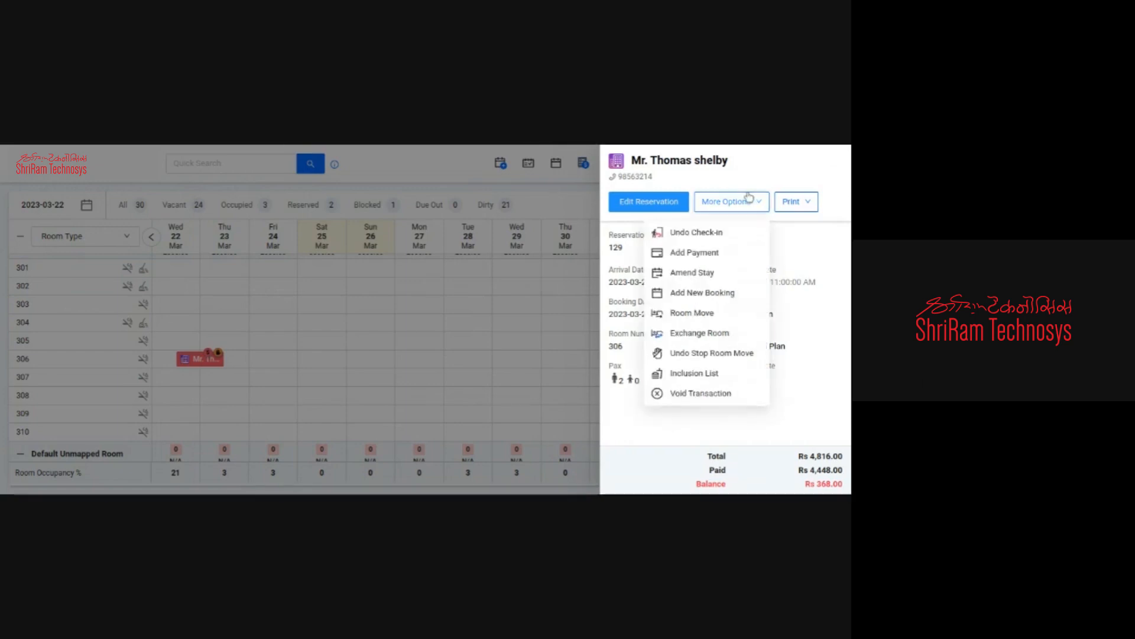
Step: Open the booking's inclusions and start a new inclusion, initially picking Breakfast
{"action": "left_click", "coordinate": [692, 374]}
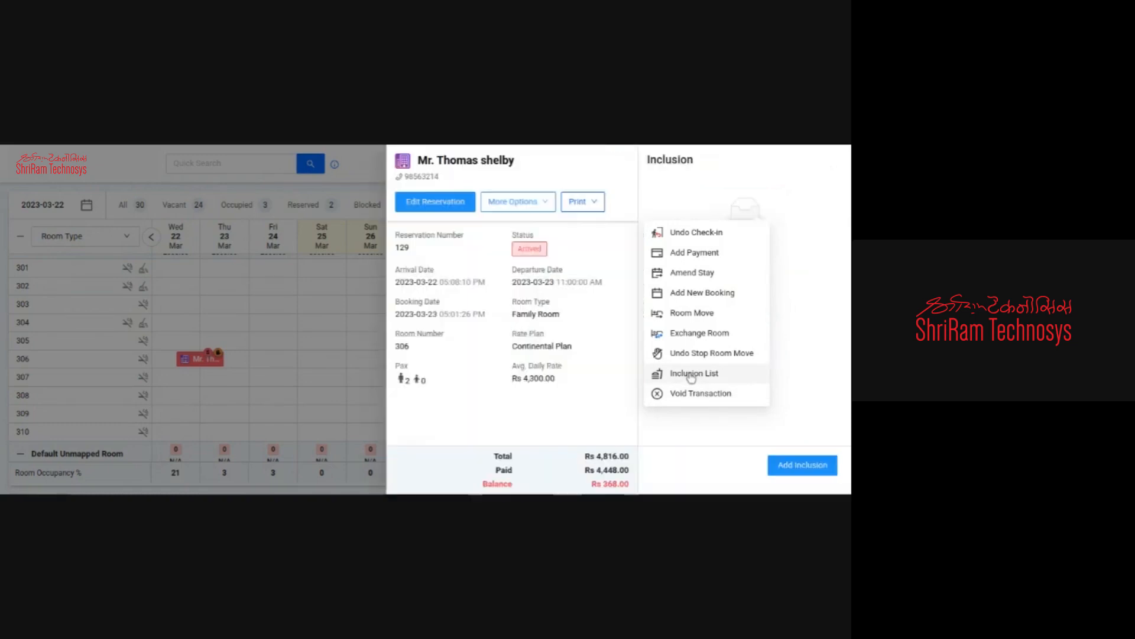
{"action": "left_click", "coordinate": [809, 465]}
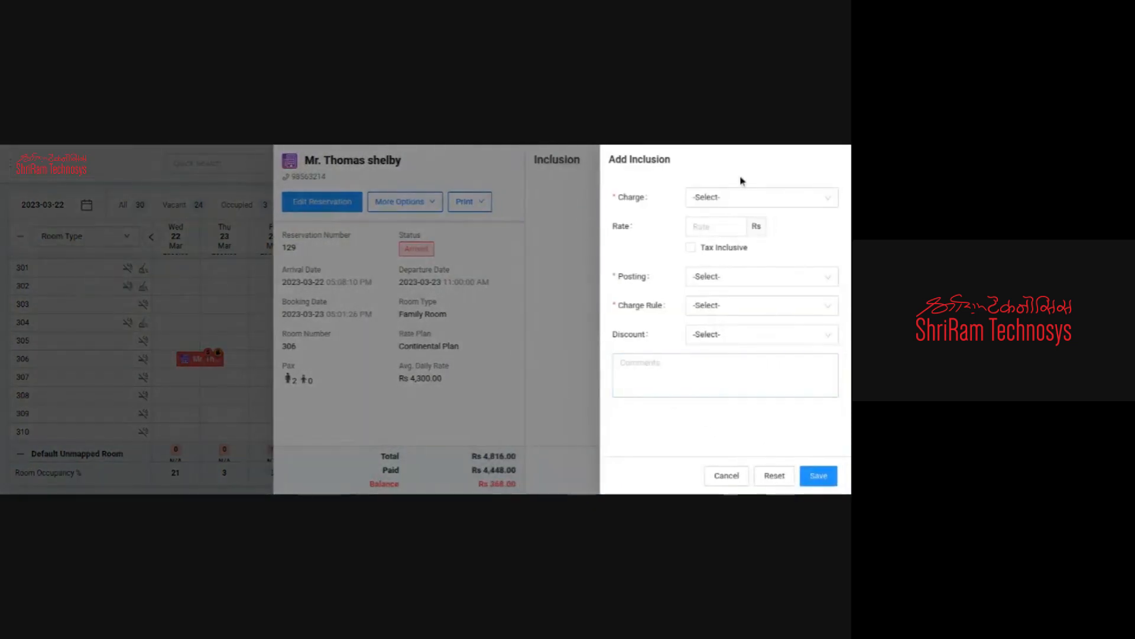
{"action": "left_click", "coordinate": [719, 192]}
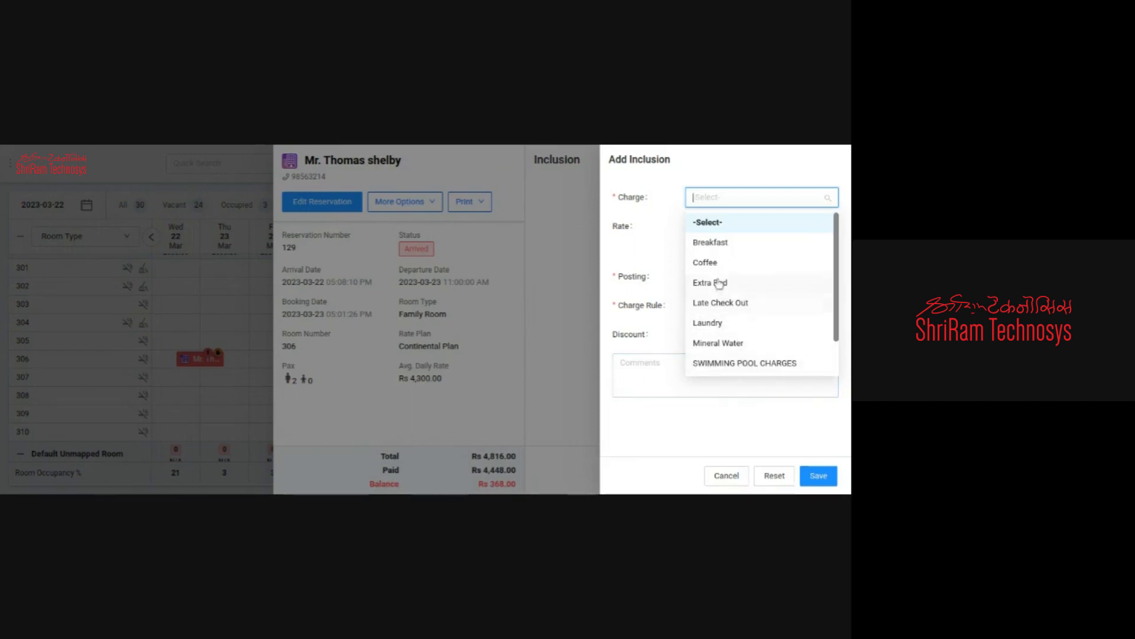
{"action": "left_click", "coordinate": [738, 244]}
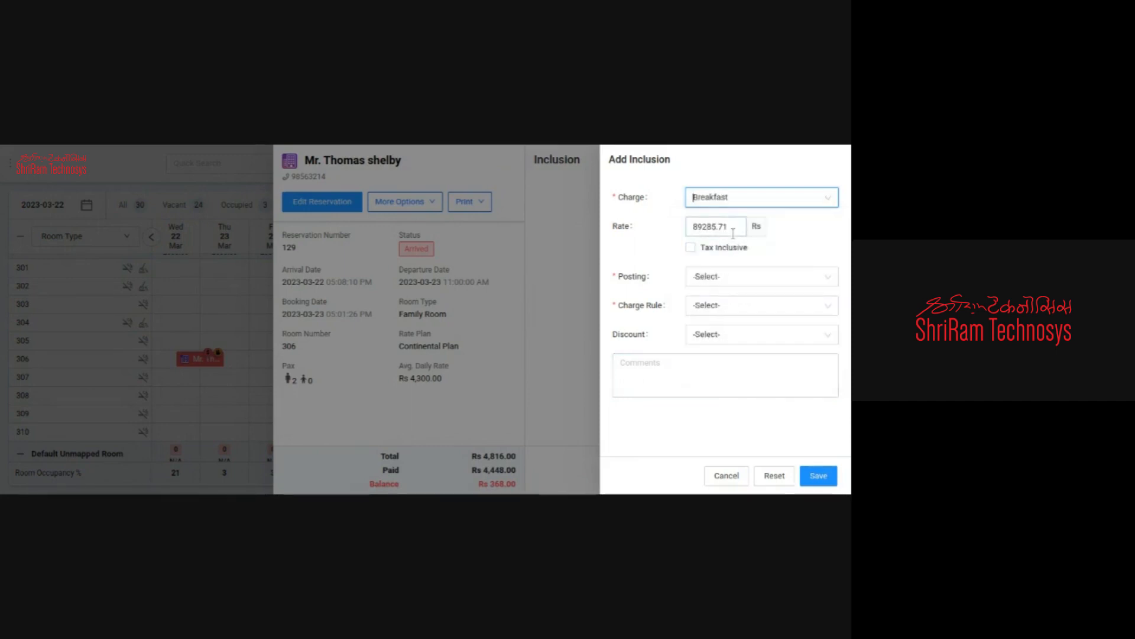
Step: Change the inclusion charge to Laundry, bringing in the Rs 150.00 rate
{"action": "left_click", "coordinate": [735, 199]}
{"action": "scroll", "coordinate": [719, 263], "scroll_direction": "down", "scroll_amount": 1}
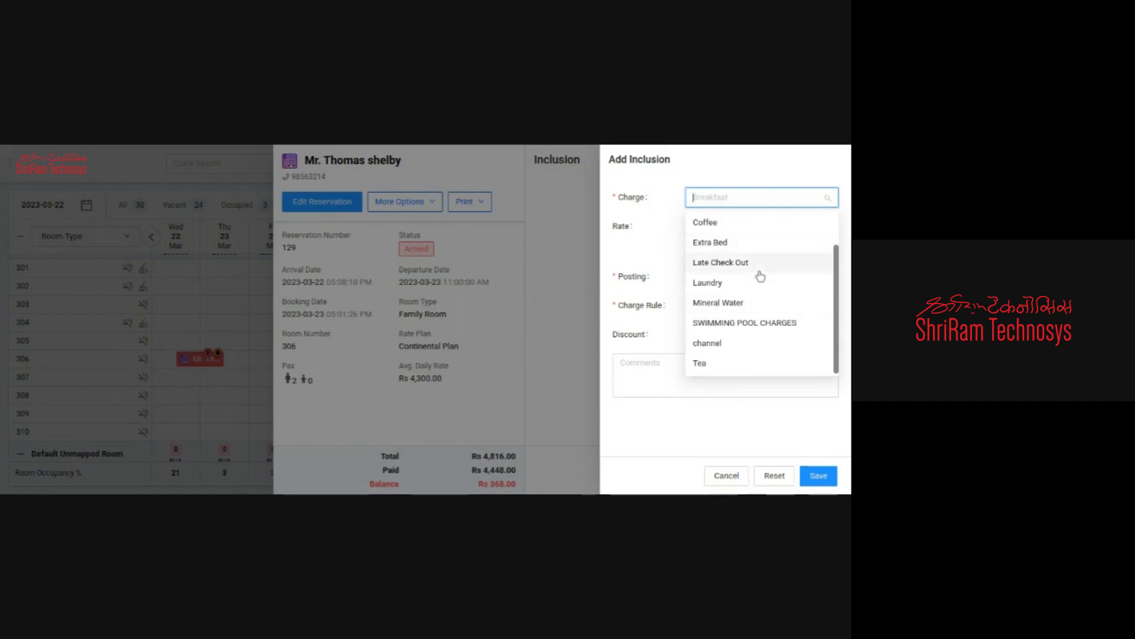
{"action": "scroll", "coordinate": [768, 296], "scroll_direction": "up", "scroll_amount": 2}
{"action": "scroll", "coordinate": [769, 296], "scroll_direction": "down", "scroll_amount": 2}
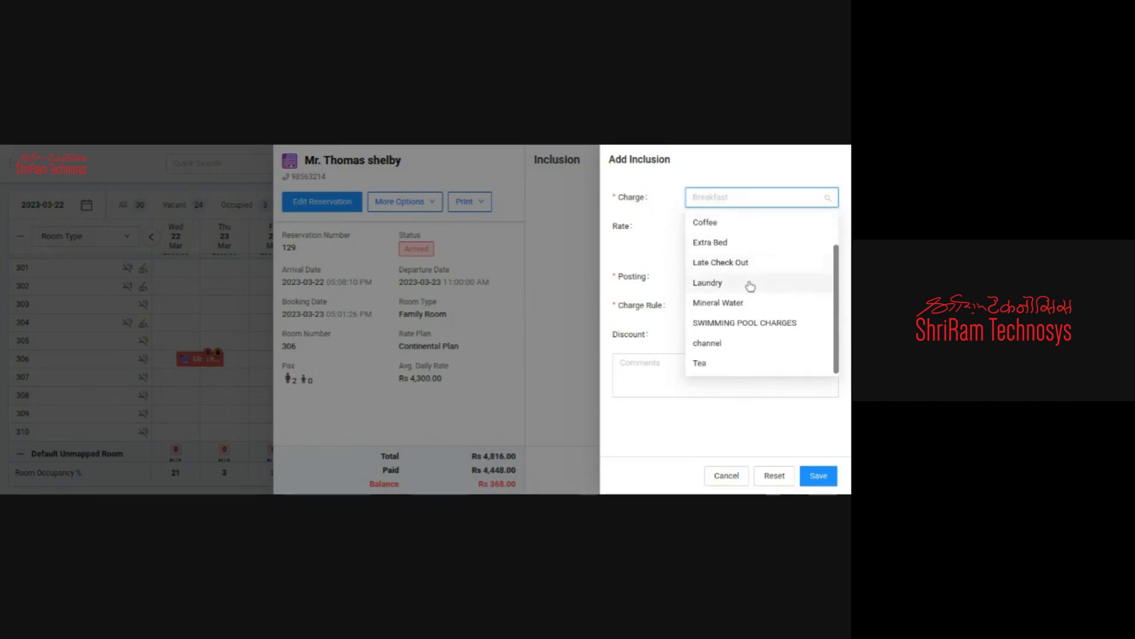
{"action": "left_click", "coordinate": [648, 224]}
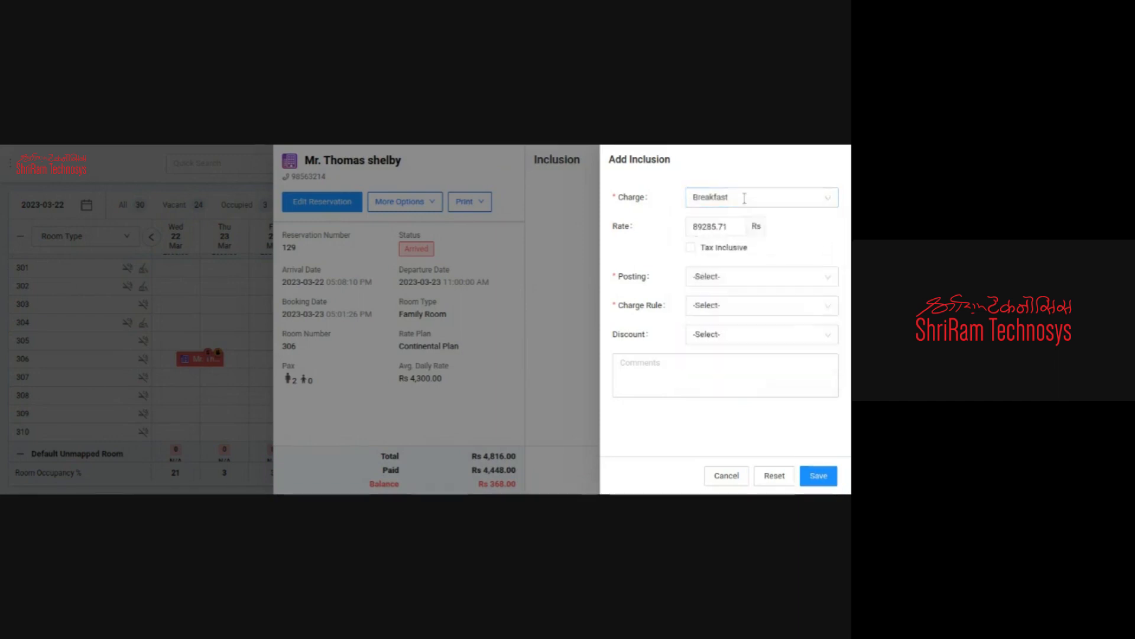
{"action": "left_click", "coordinate": [745, 198]}
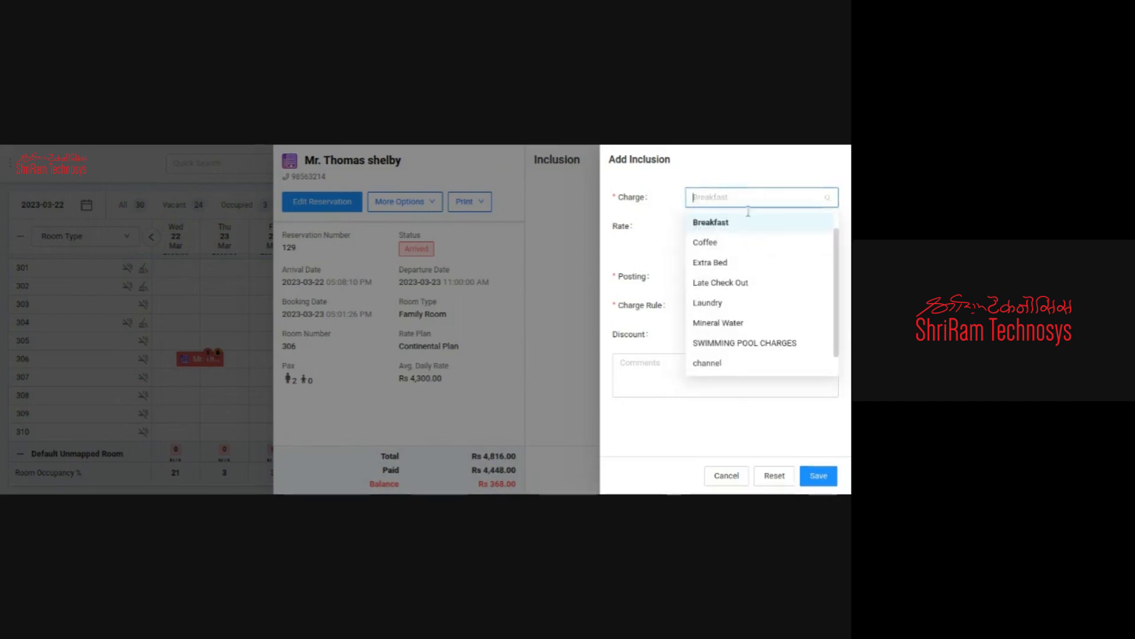
{"action": "left_click", "coordinate": [709, 308]}
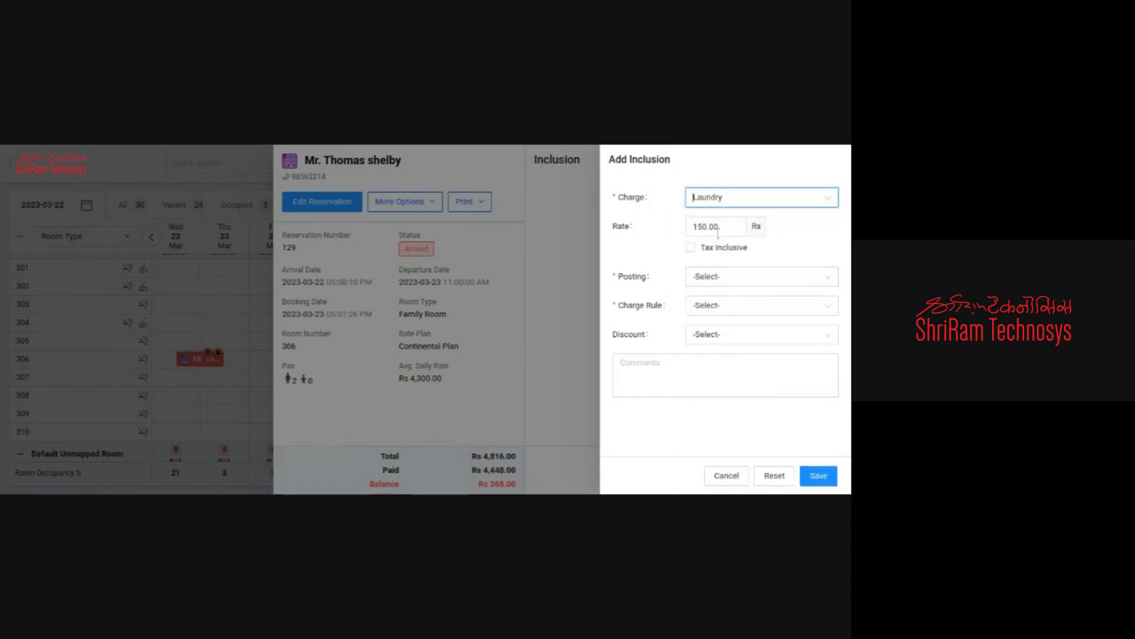
Step: Set the Laundry inclusion to post On Custom Date, 23 March 2023
{"action": "left_click", "coordinate": [730, 281]}
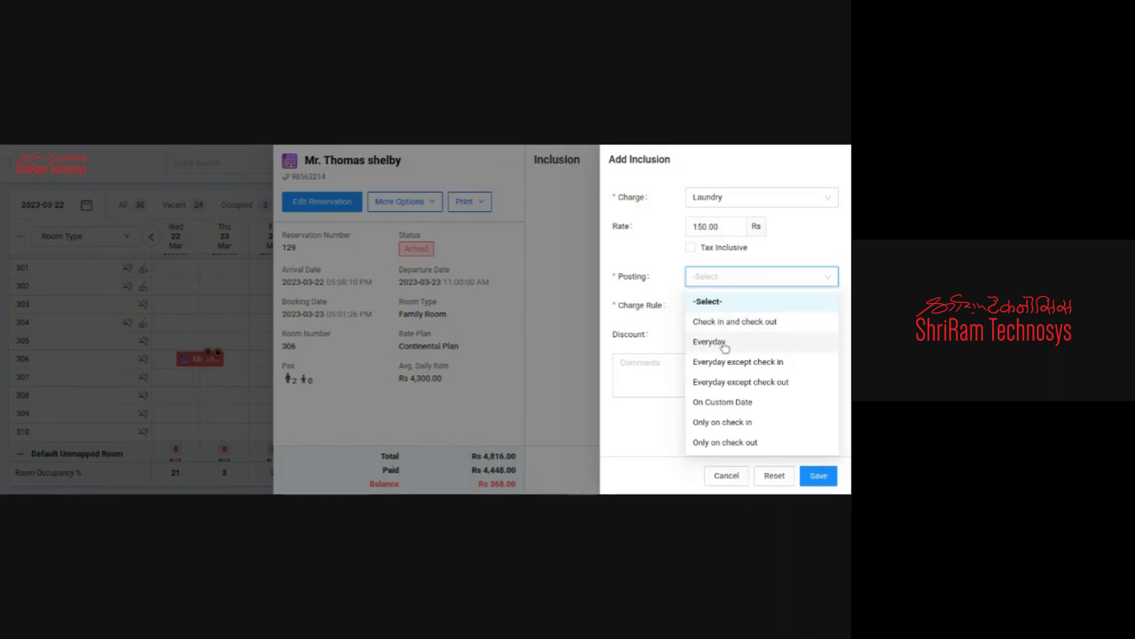
{"action": "left_click", "coordinate": [717, 403]}
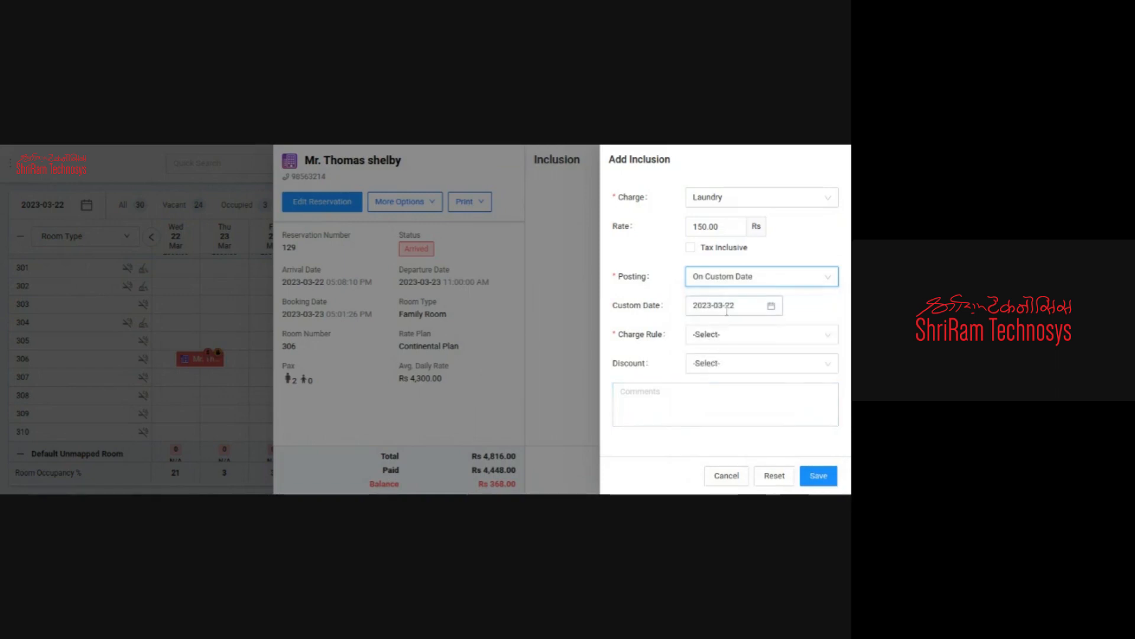
{"action": "left_click", "coordinate": [737, 305]}
{"action": "left_click", "coordinate": [694, 434]}
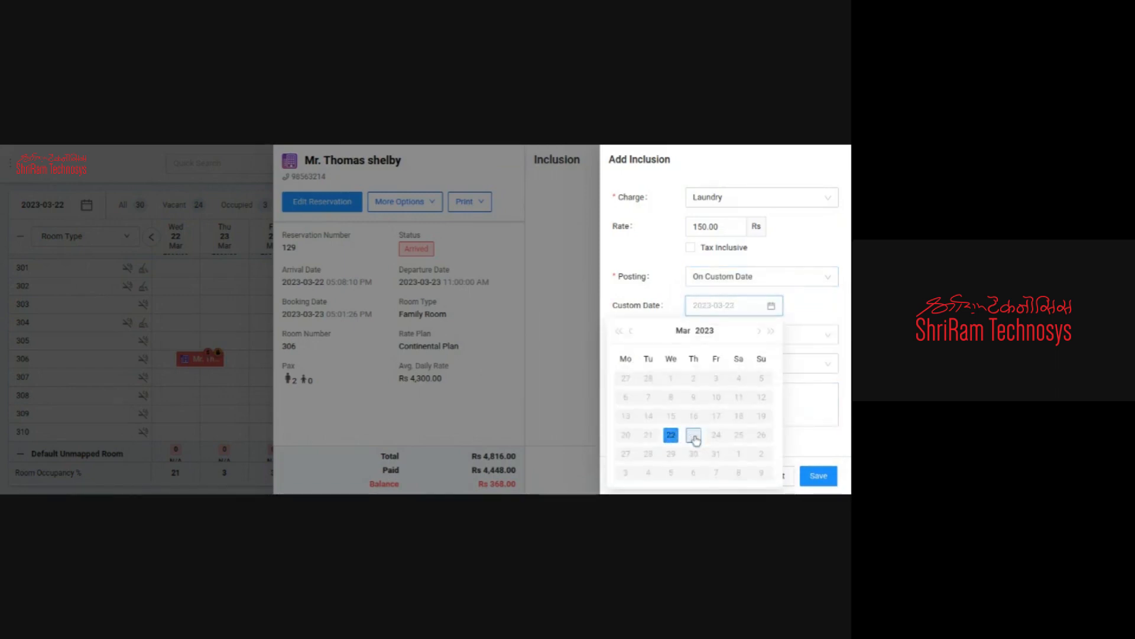
{"action": "left_click", "coordinate": [727, 199]}
{"action": "left_click", "coordinate": [671, 210]}
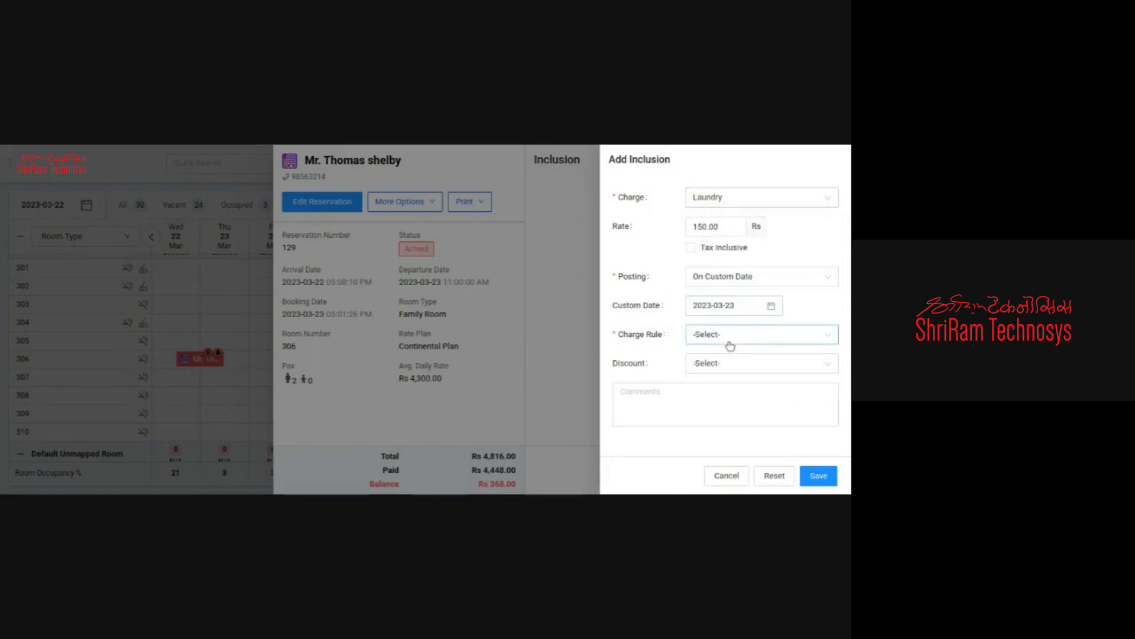
Step: Set the charge rule to Per Quantity and raise the quantity to 5
{"action": "left_click", "coordinate": [729, 346]}
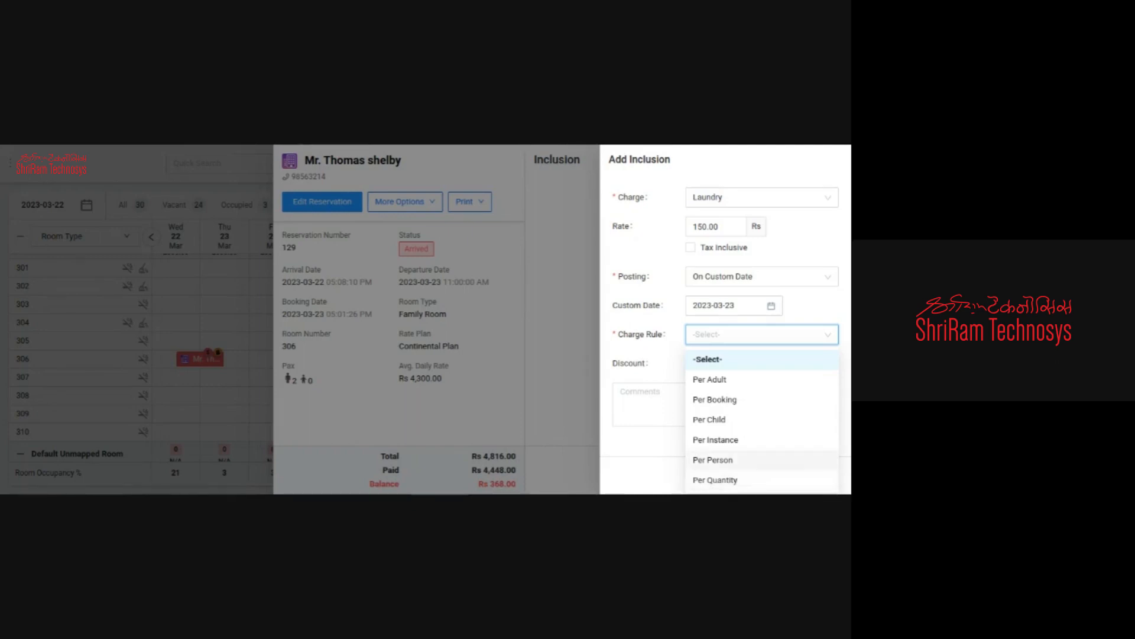
{"action": "left_click", "coordinate": [707, 480]}
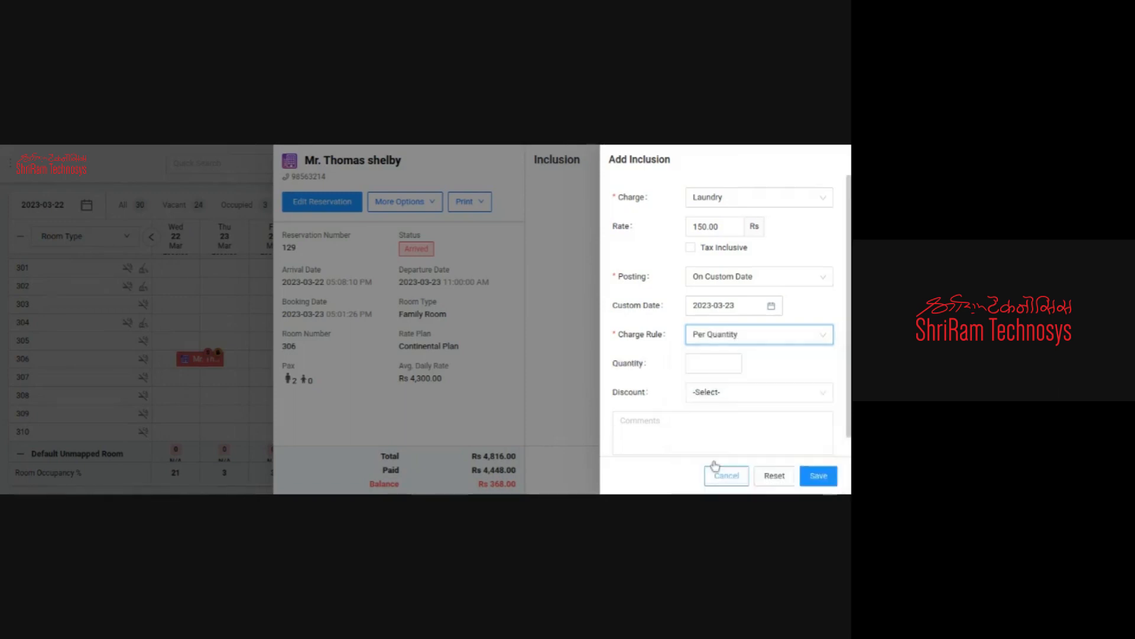
{"action": "left_click", "coordinate": [699, 363]}
{"action": "double_click", "coordinate": [734, 356]}
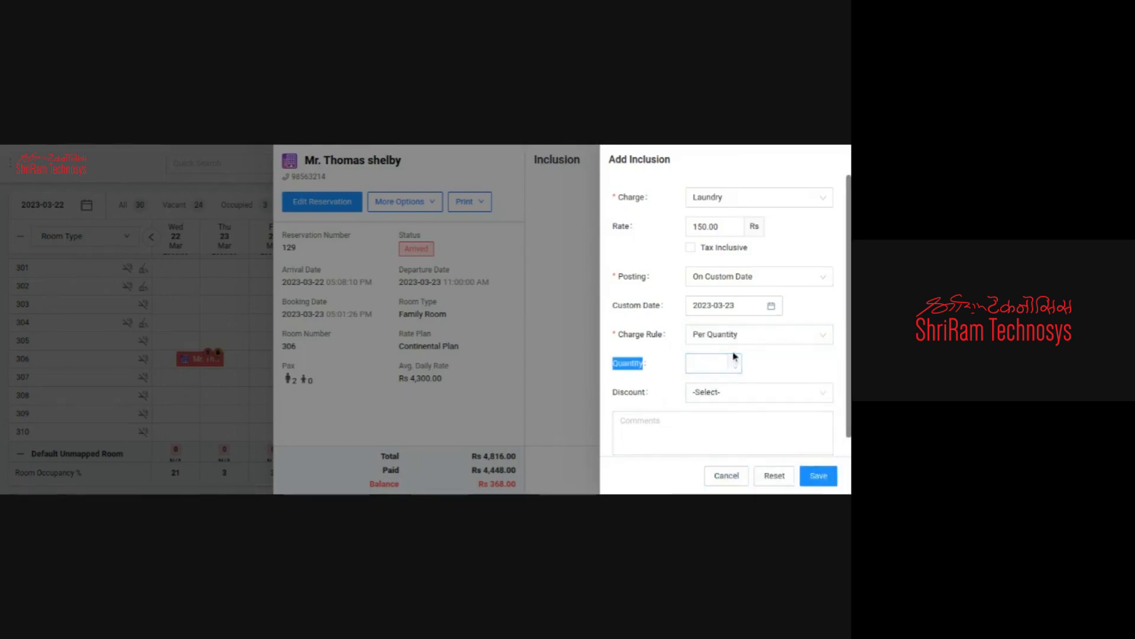
{"action": "left_click", "coordinate": [735, 359]}
{"action": "left_click", "coordinate": [735, 359]}
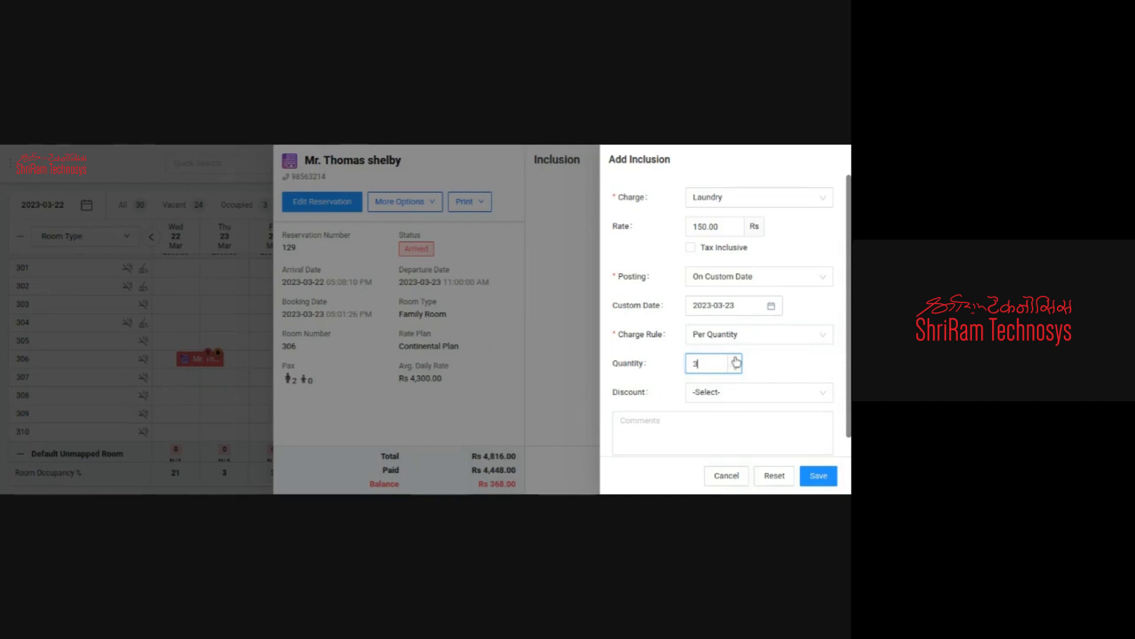
{"action": "left_click", "coordinate": [735, 360]}
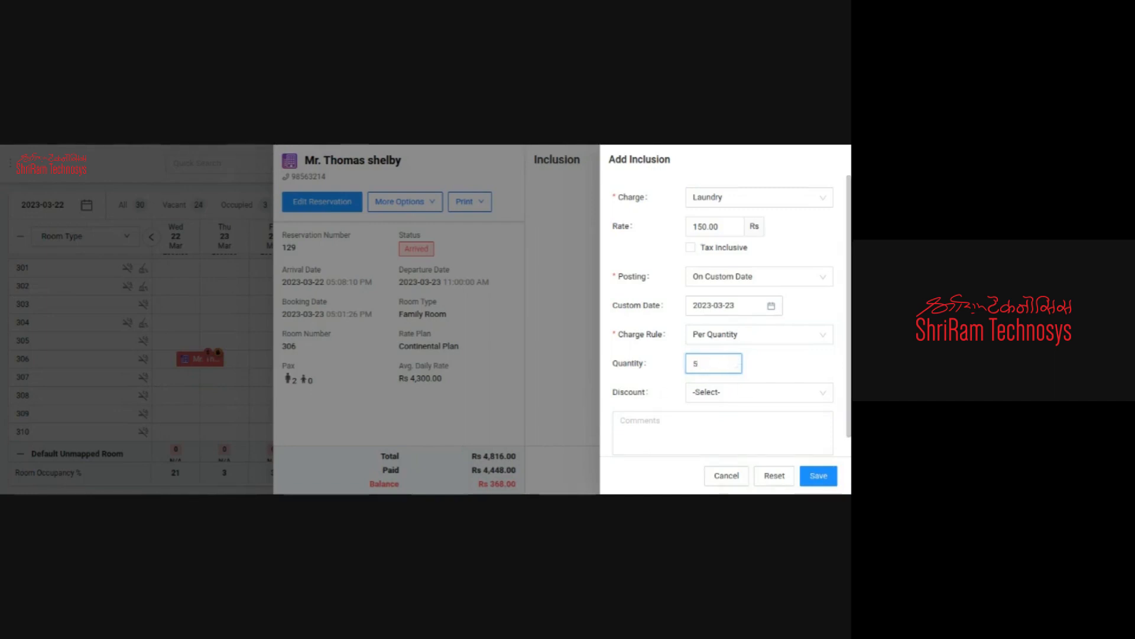
{"action": "left_click_drag", "start_coordinate": [735, 231], "coordinate": [692, 229]}
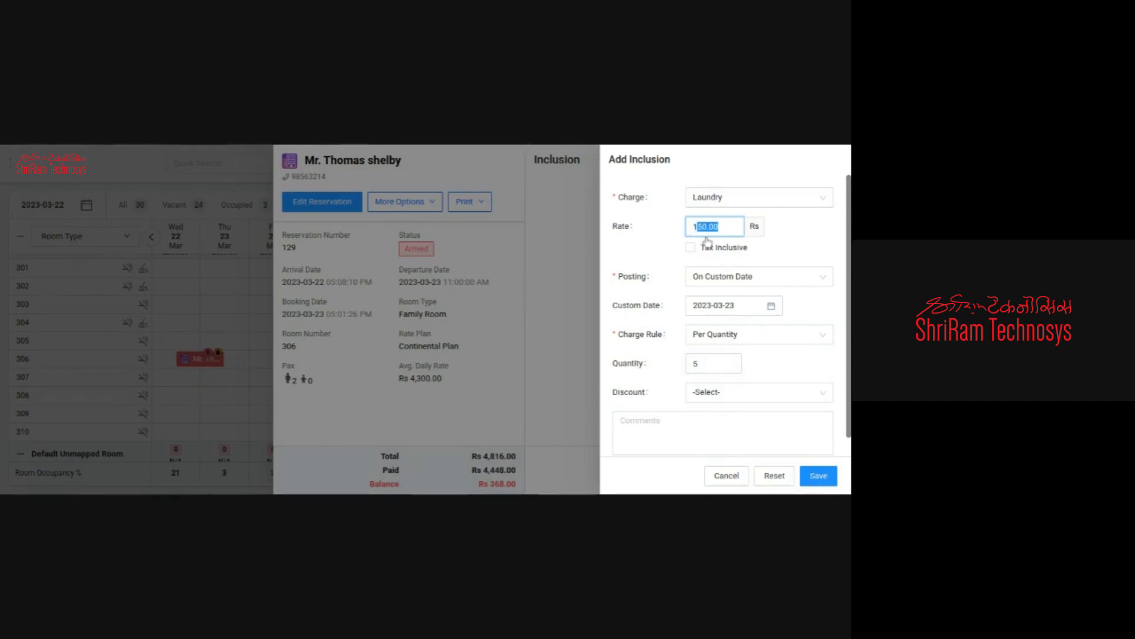
{"action": "double_click", "coordinate": [687, 362]}
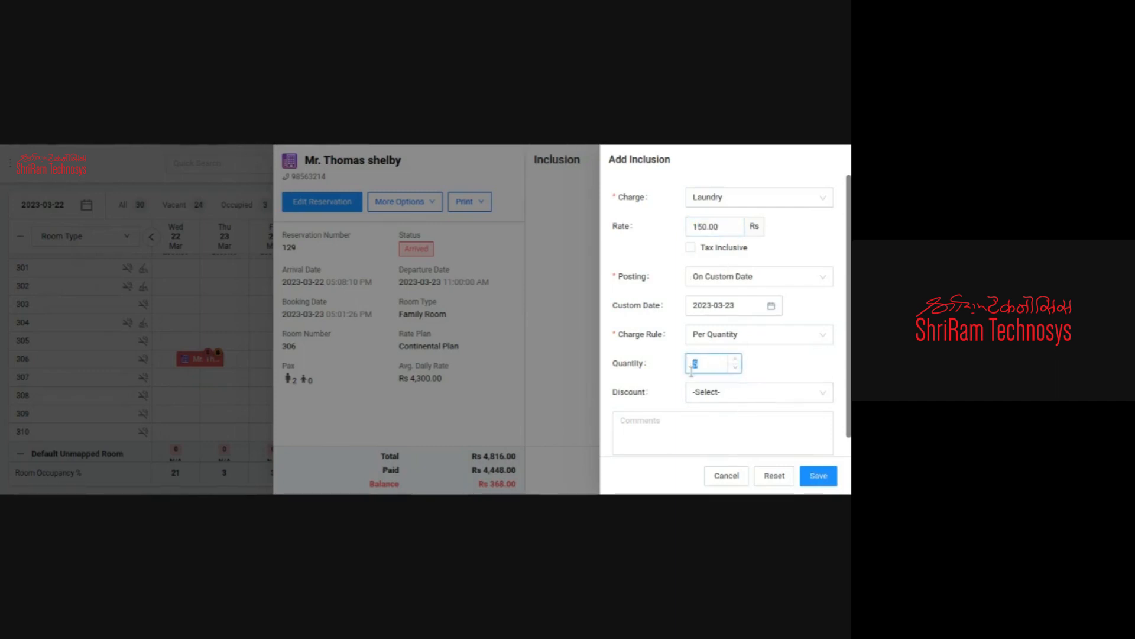
{"action": "left_click", "coordinate": [783, 371]}
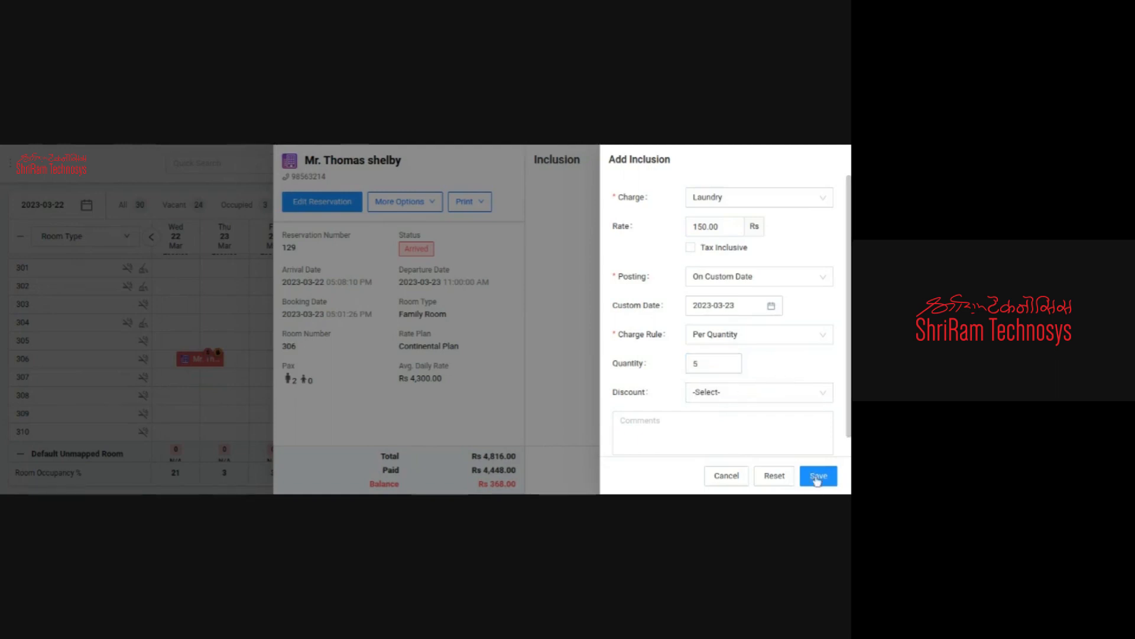
Step: Cancel the Laundry inclusion, close the inclusion panel, and open room 306's full folio page via Edit Reservation
{"action": "left_click", "coordinate": [735, 480]}
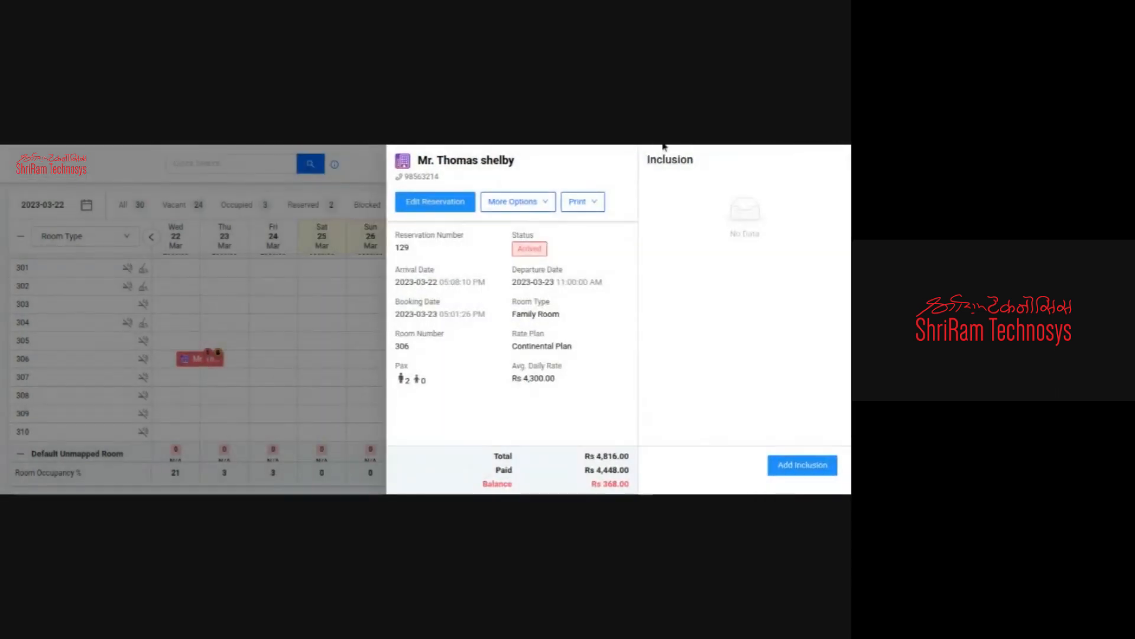
{"action": "left_click", "coordinate": [844, 172]}
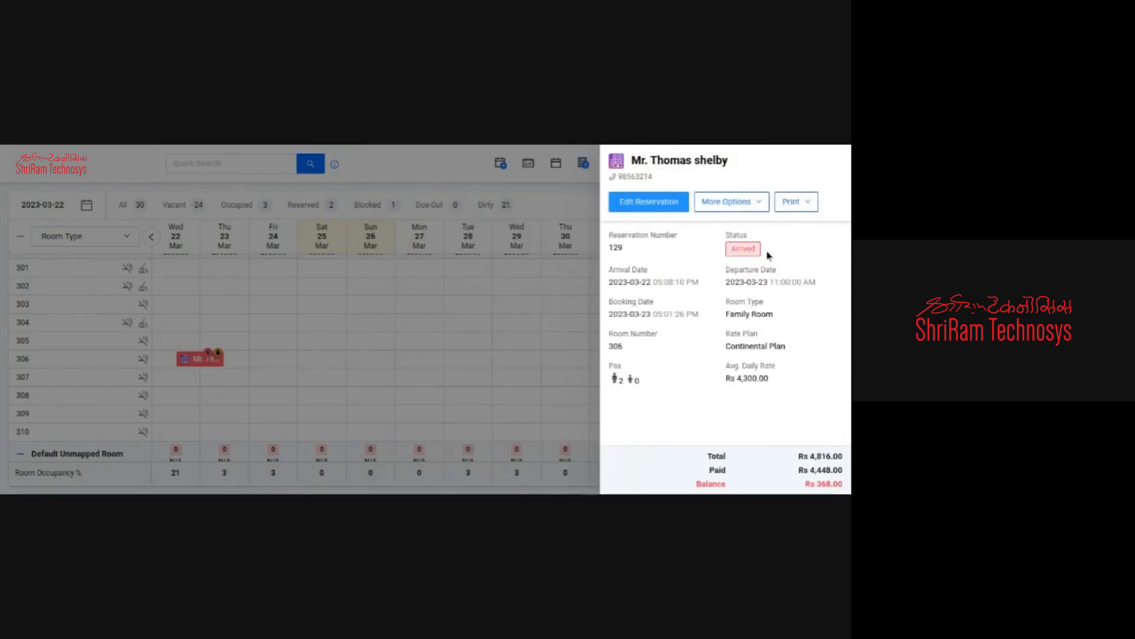
{"action": "left_click", "coordinate": [742, 212]}
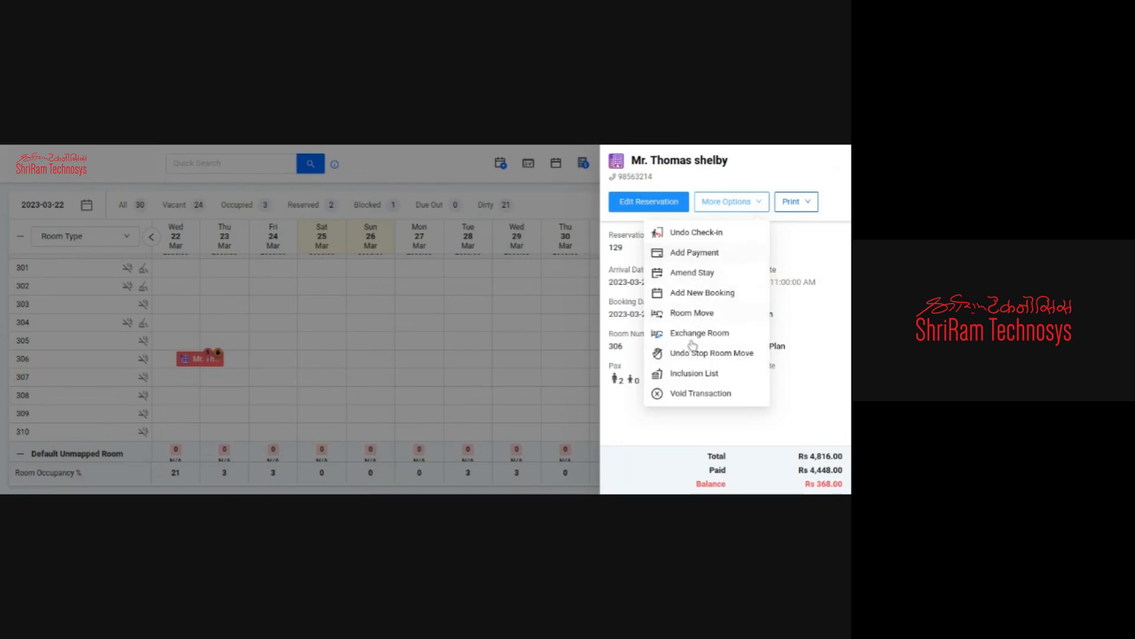
{"action": "left_click", "coordinate": [707, 236]}
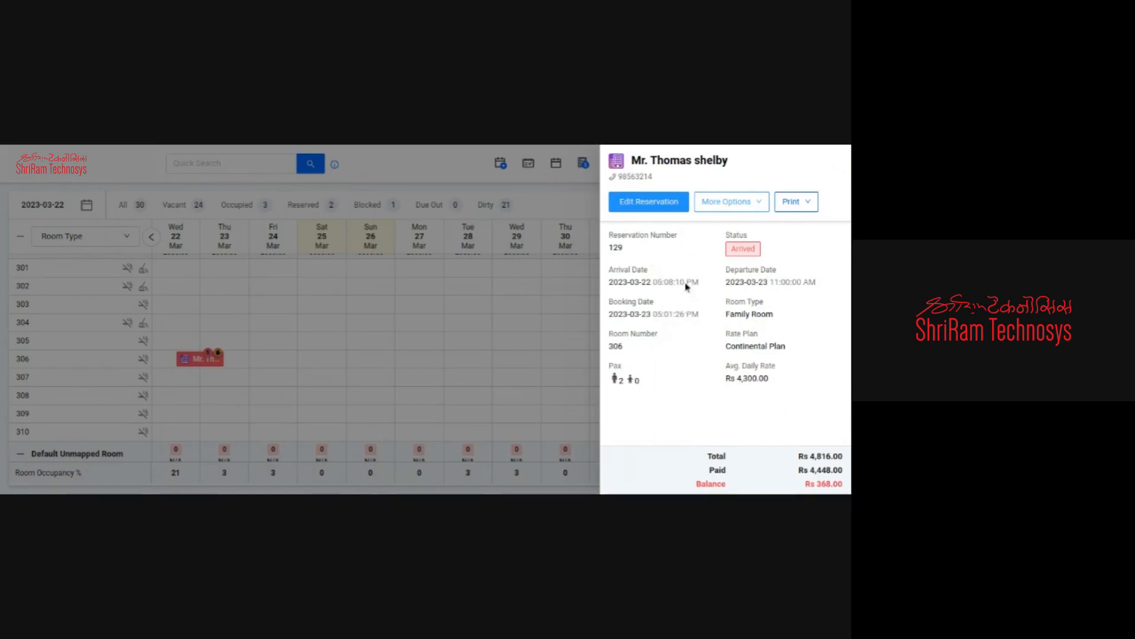
{"action": "left_click", "coordinate": [653, 204]}
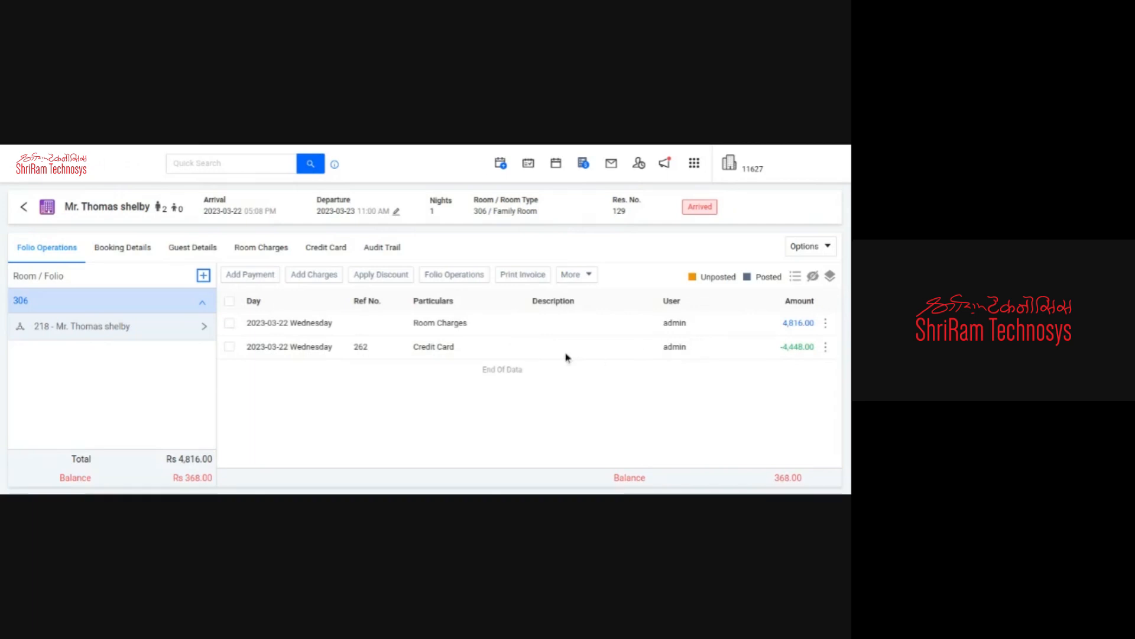
{"action": "left_click", "coordinate": [24, 209]}
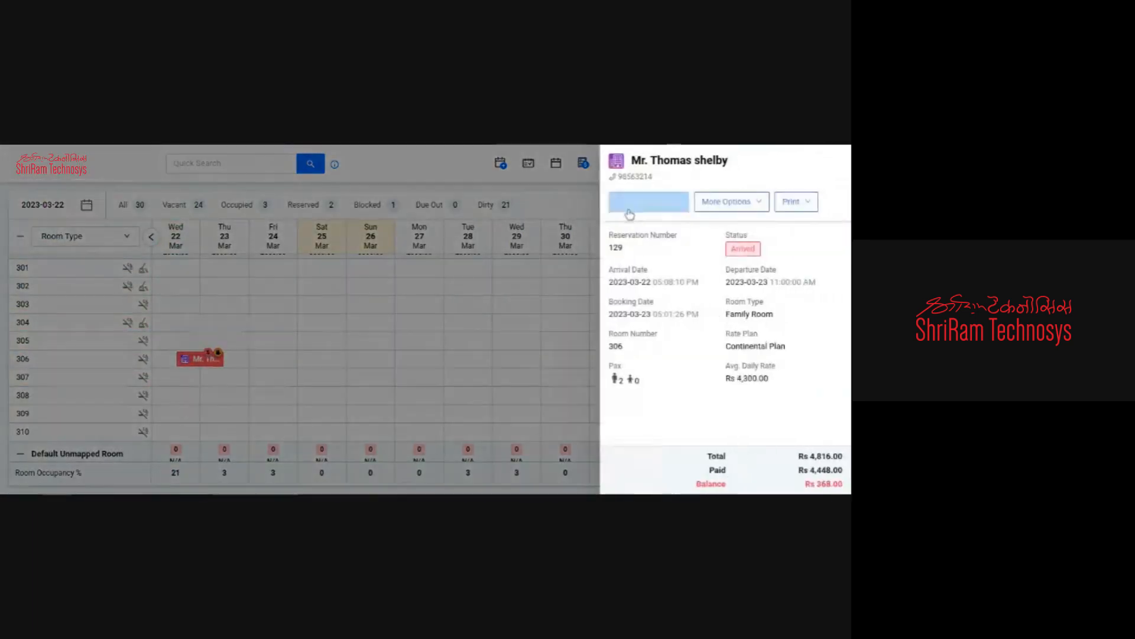
{"action": "left_click", "coordinate": [650, 201]}
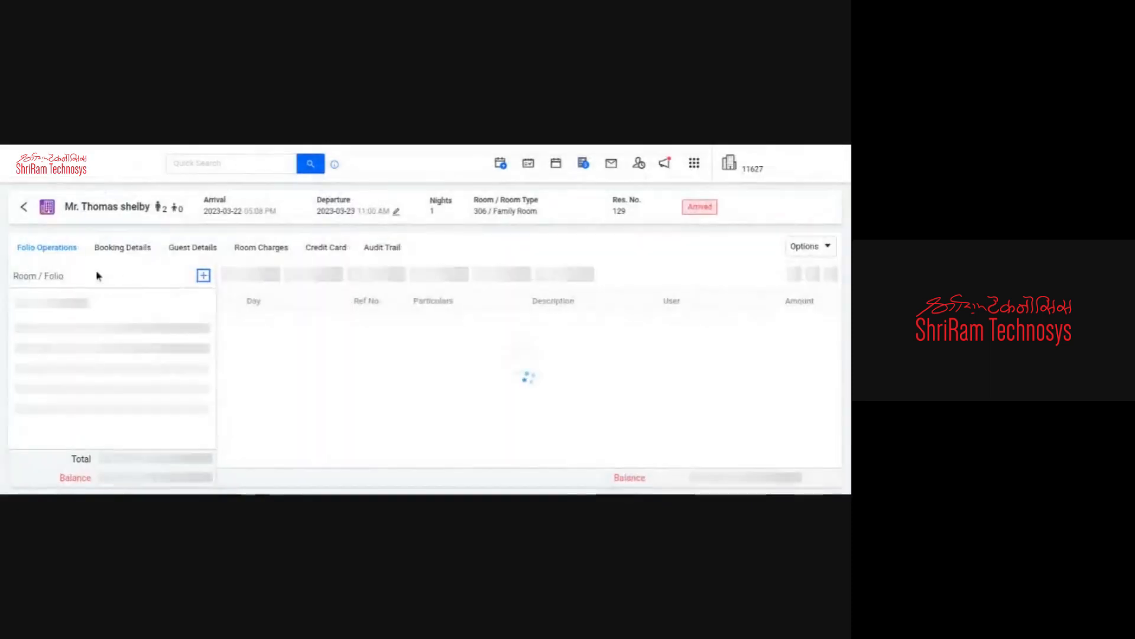
{"action": "left_click_drag", "start_coordinate": [81, 249], "coordinate": [20, 247]}
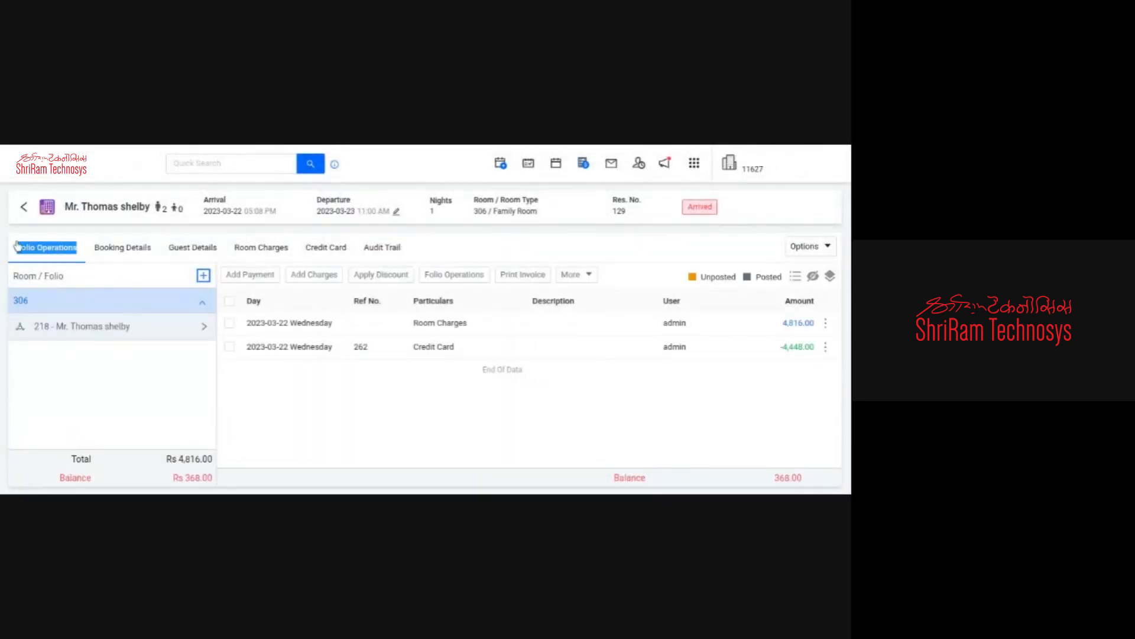
{"action": "left_click", "coordinate": [313, 362]}
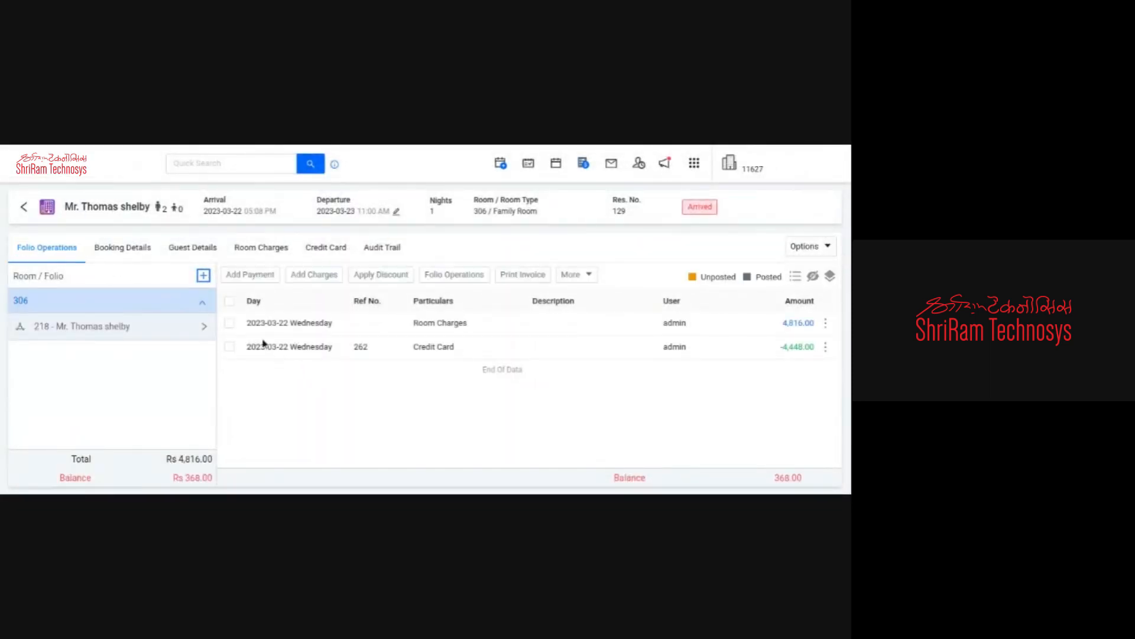
{"action": "left_click_drag", "start_coordinate": [247, 323], "coordinate": [804, 324]}
{"action": "left_click_drag", "start_coordinate": [249, 353], "coordinate": [835, 357]}
{"action": "left_click", "coordinate": [621, 373]}
{"action": "left_click_drag", "start_coordinate": [400, 313], "coordinate": [793, 355]}
{"action": "left_click", "coordinate": [486, 370]}
{"action": "left_click_drag", "start_coordinate": [413, 354], "coordinate": [476, 353]}
{"action": "left_click_drag", "start_coordinate": [665, 346], "coordinate": [819, 356]}
{"action": "left_click", "coordinate": [666, 404]}
{"action": "left_click", "coordinate": [826, 349]}
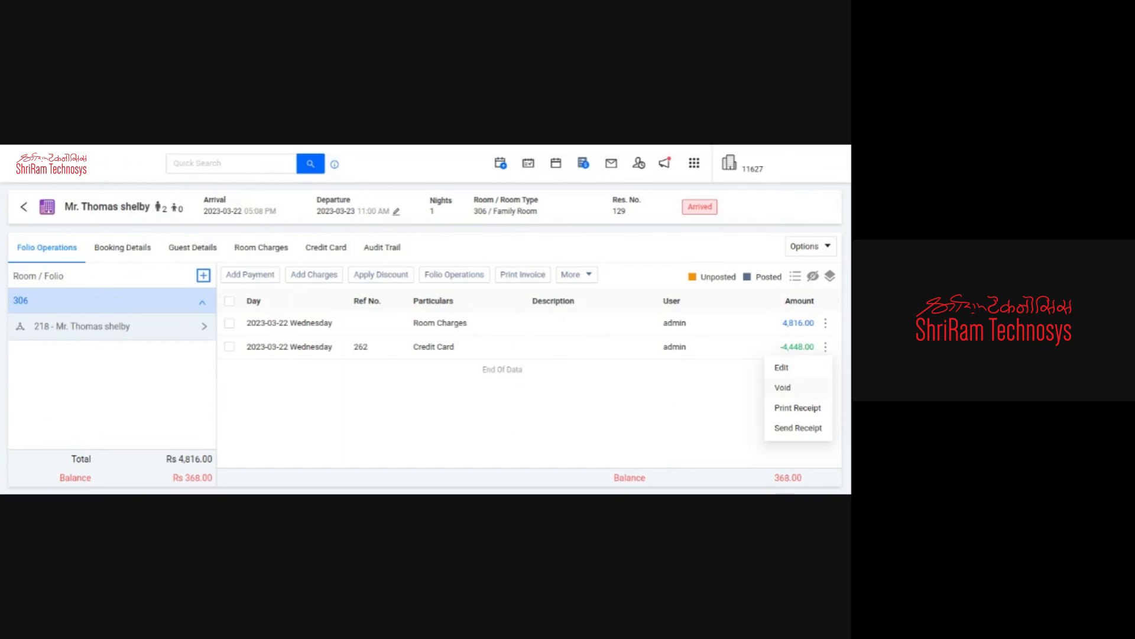
{"action": "left_click", "coordinate": [785, 388]}
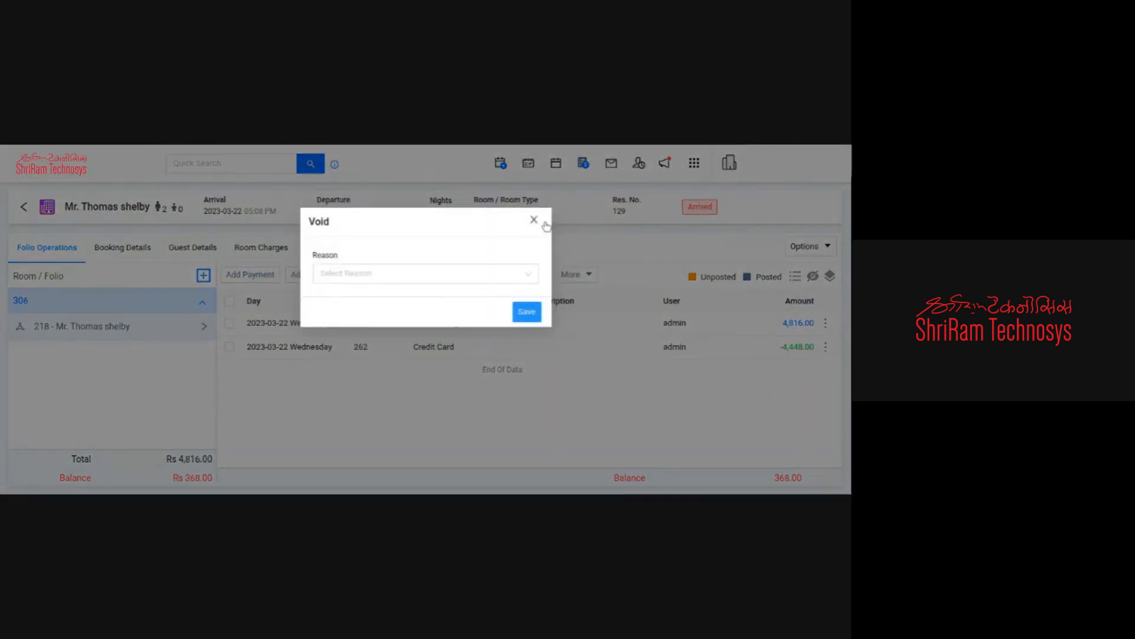
{"action": "left_click", "coordinate": [541, 222]}
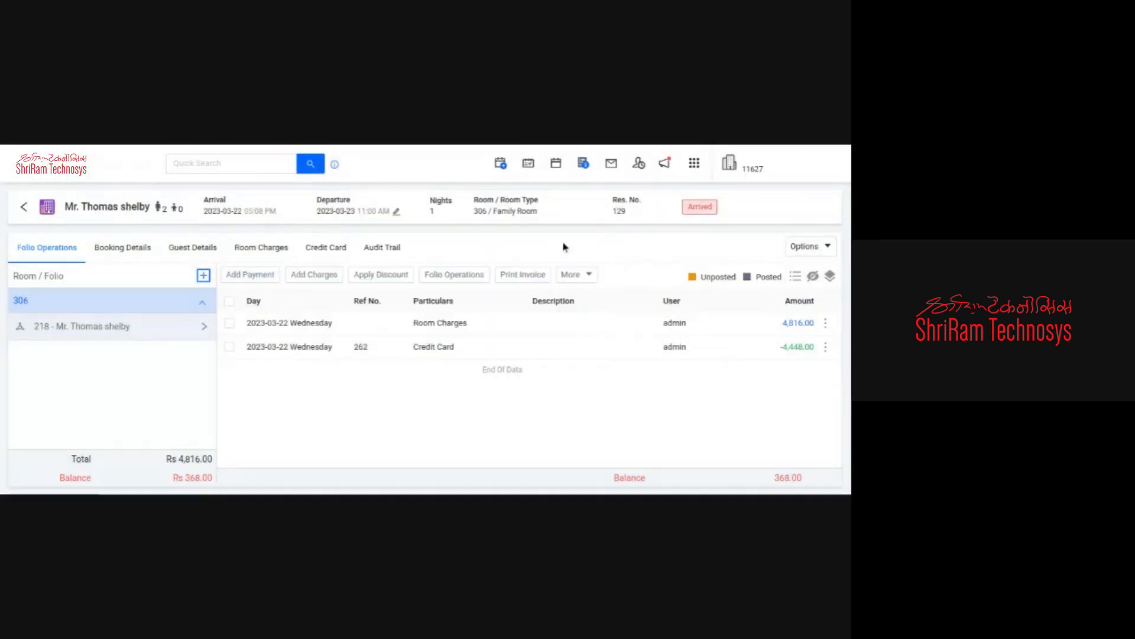
{"action": "left_click", "coordinate": [826, 348]}
{"action": "left_click", "coordinate": [784, 408]}
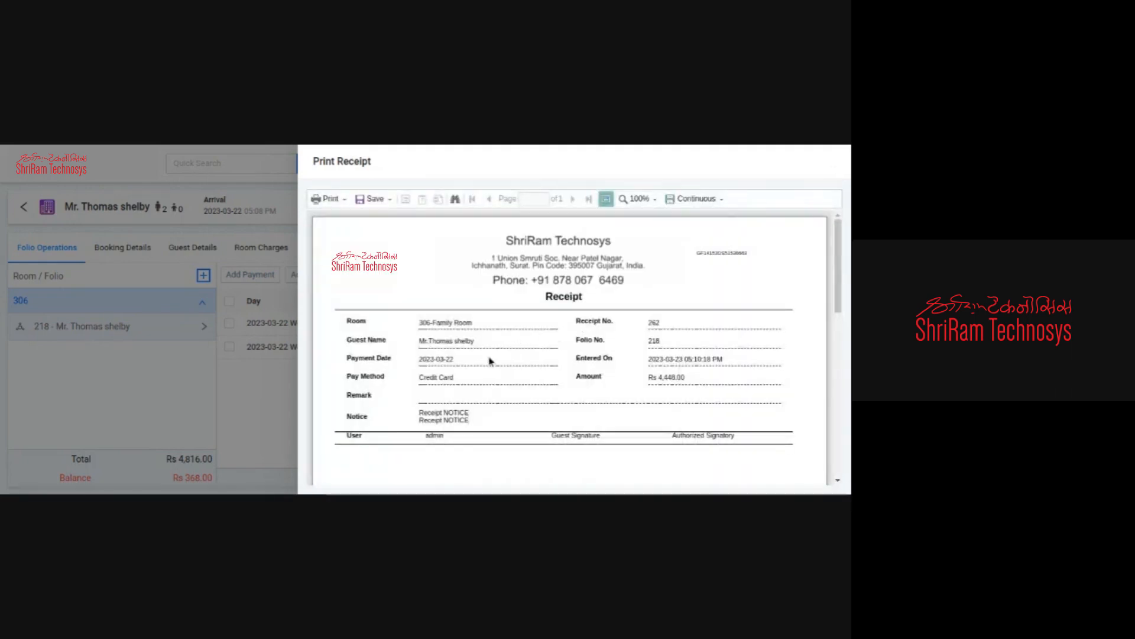
{"action": "left_click_drag", "start_coordinate": [469, 378], "coordinate": [418, 379]}
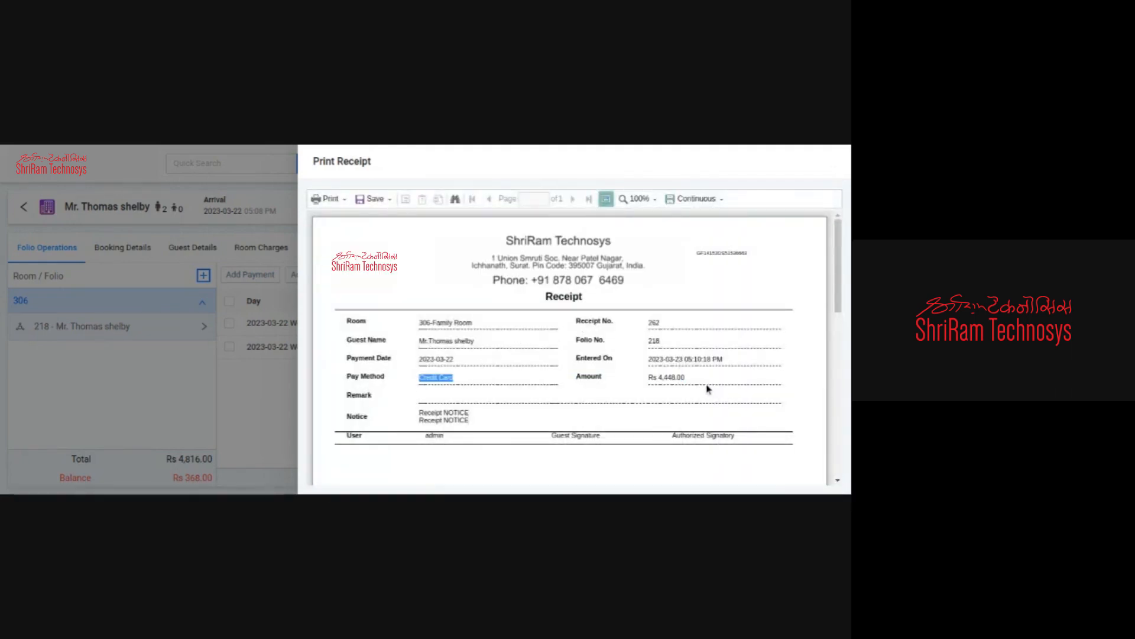
{"action": "left_click_drag", "start_coordinate": [686, 377], "coordinate": [657, 381]}
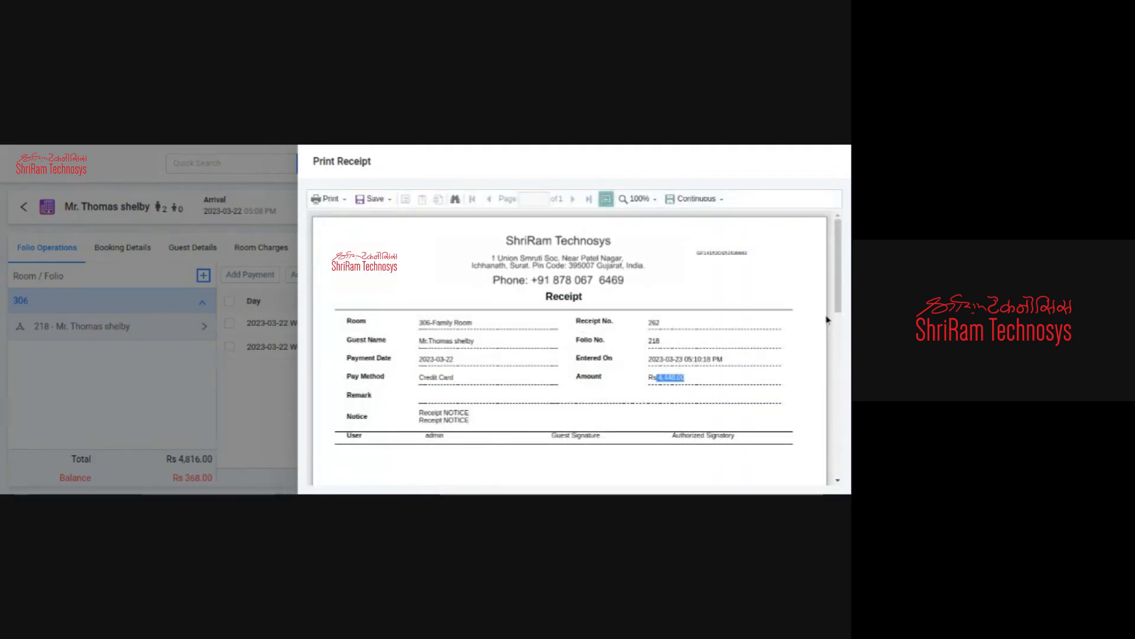
{"action": "left_click", "coordinate": [841, 174]}
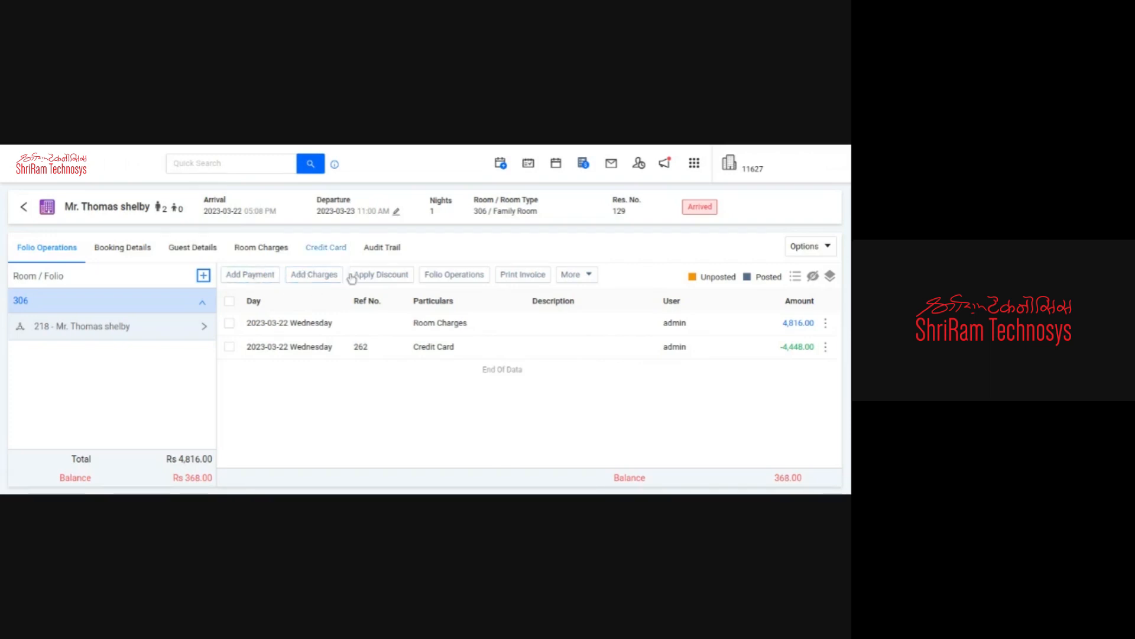
{"action": "left_click", "coordinate": [309, 275]}
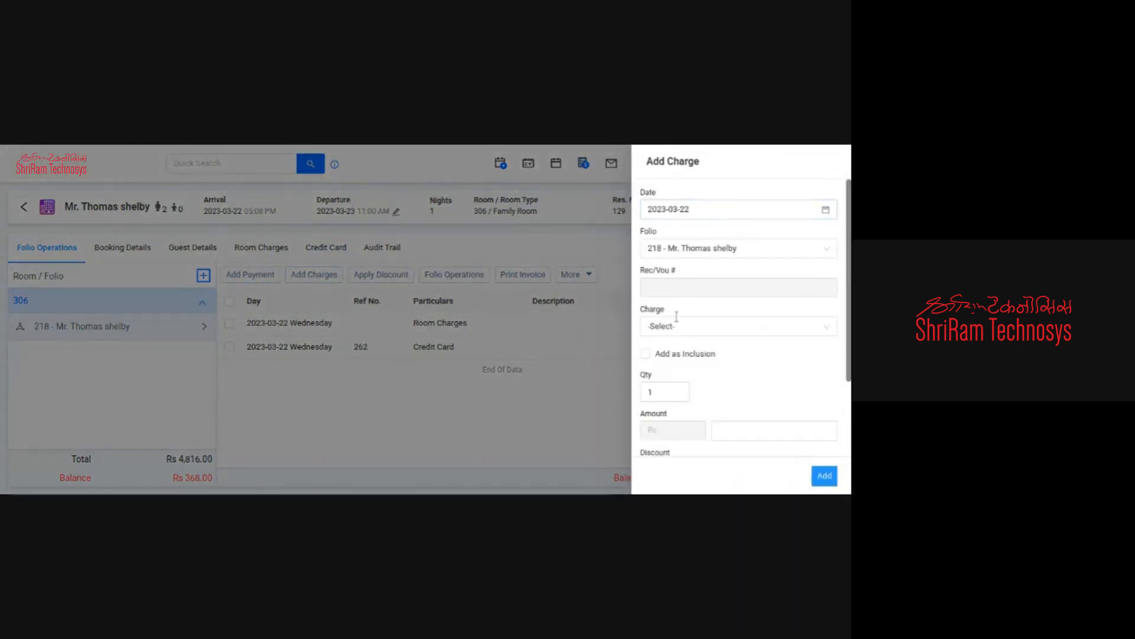
Step: Post a Rs 70.00 Coffee charge to the room 306 folio
{"action": "left_click", "coordinate": [676, 324]}
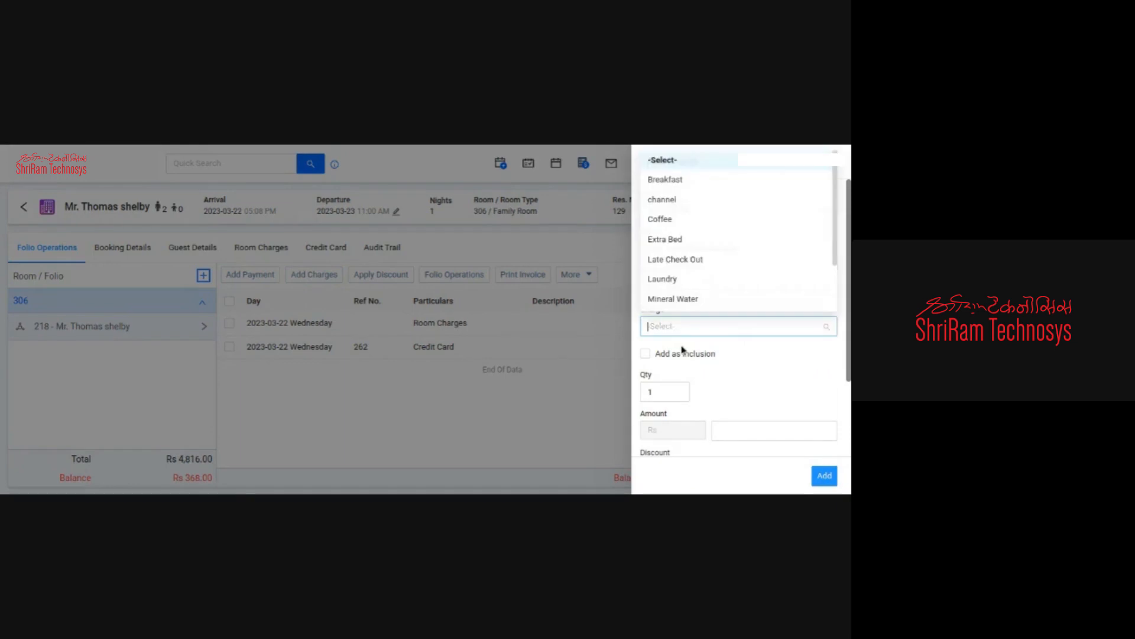
{"action": "left_click", "coordinate": [660, 220]}
{"action": "scroll", "coordinate": [767, 346], "scroll_direction": "down", "scroll_amount": 1}
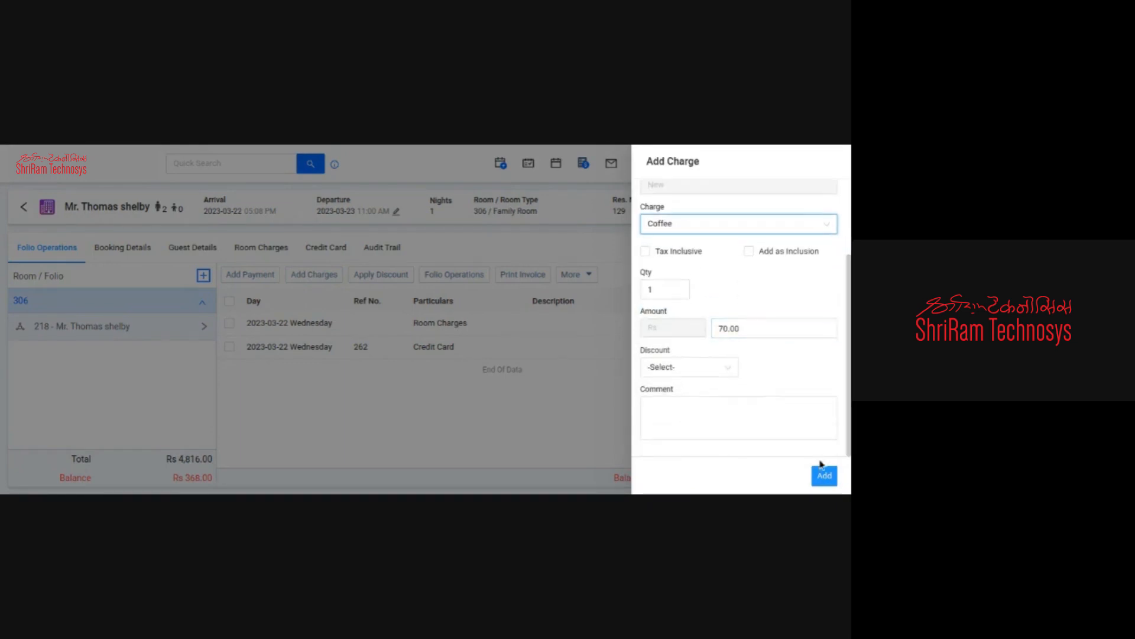
{"action": "left_click", "coordinate": [824, 475]}
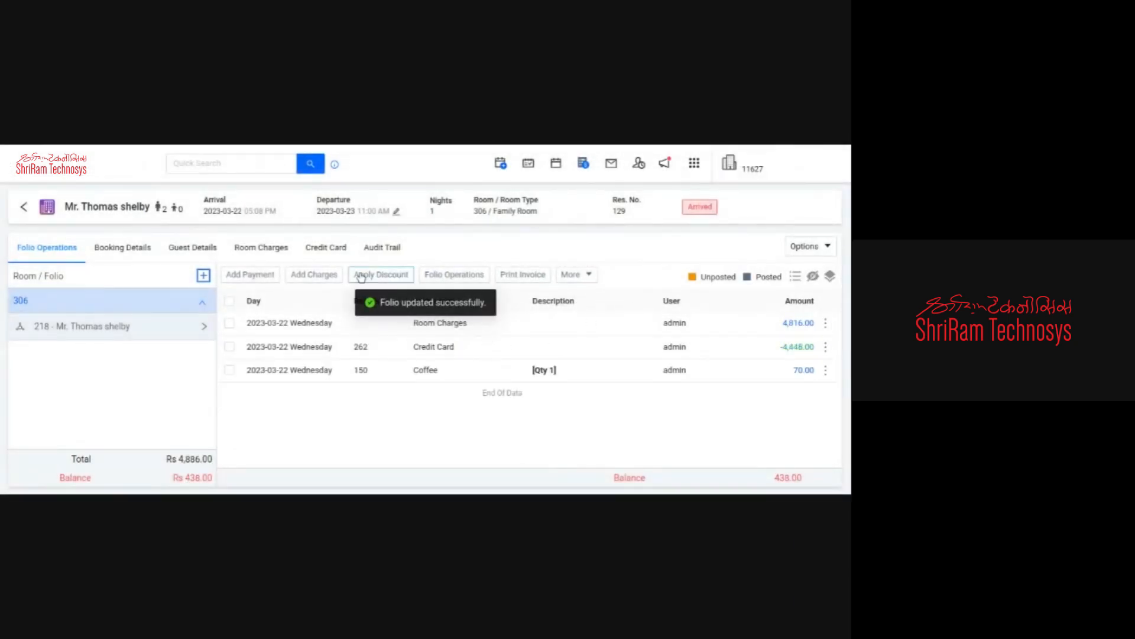
Step: Look over the Apply Discount types, then close the discount form without applying one
{"action": "left_click", "coordinate": [377, 281]}
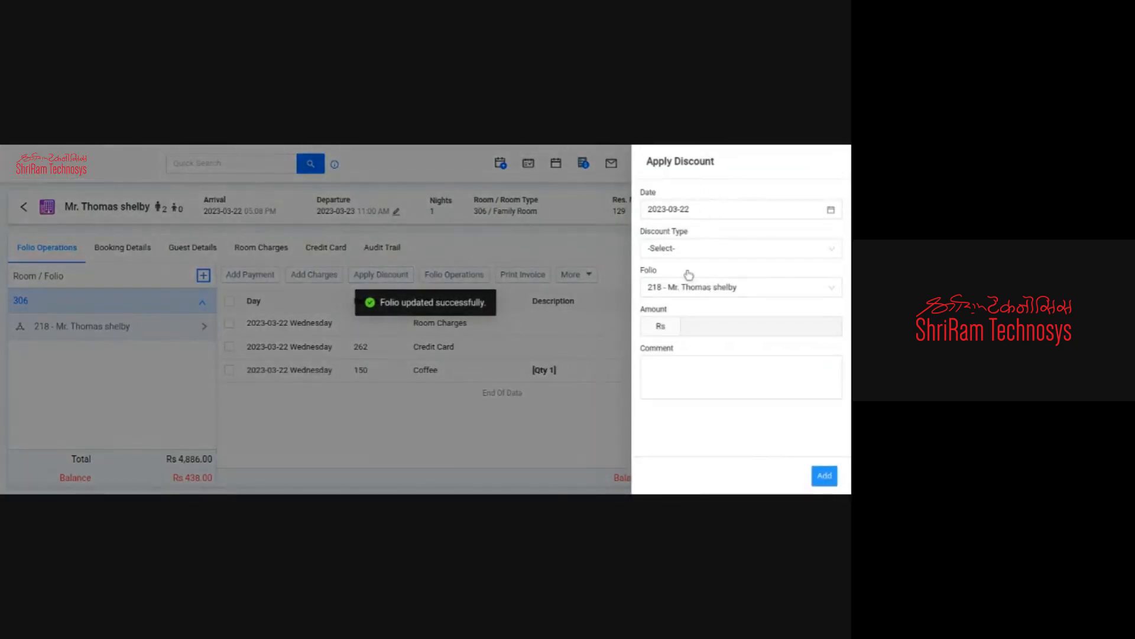
{"action": "left_click", "coordinate": [687, 247]}
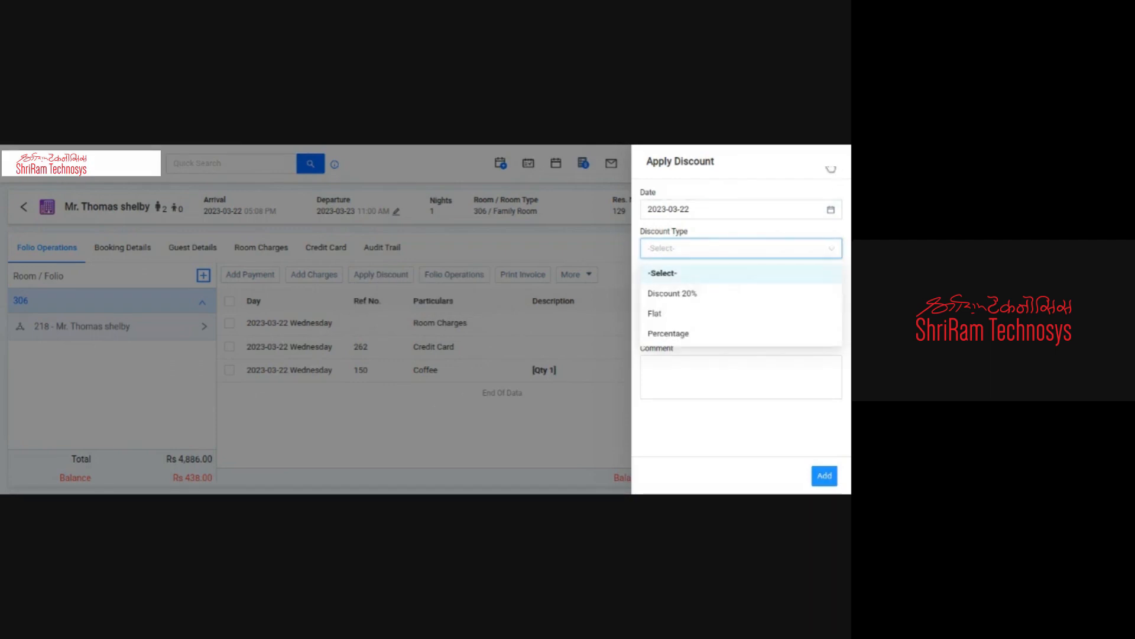
{"action": "left_click", "coordinate": [832, 169]}
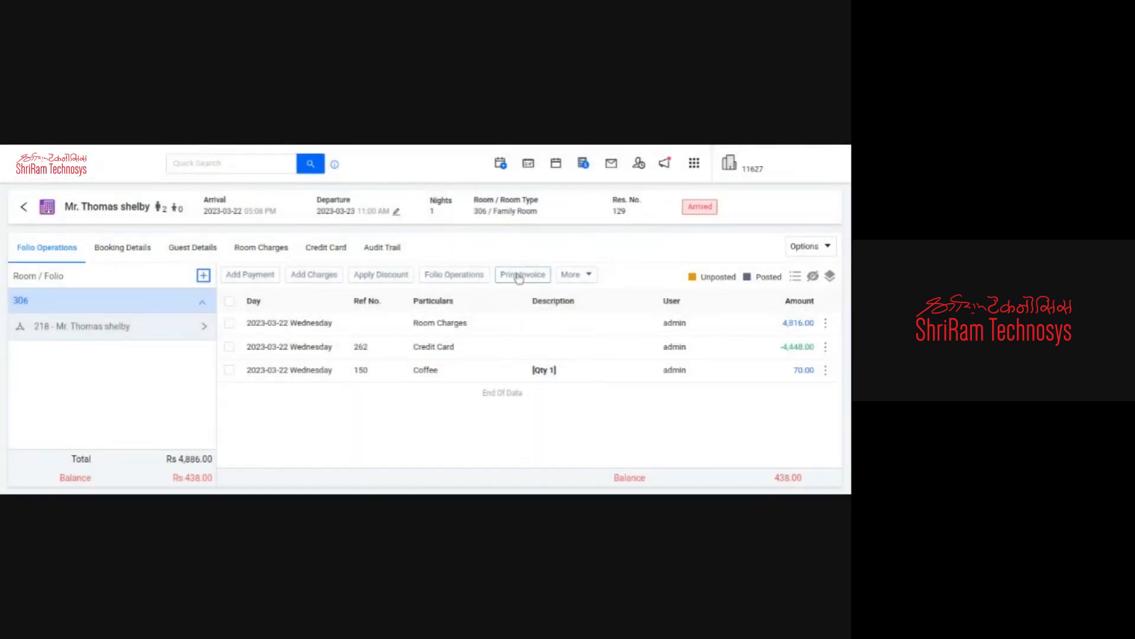
{"action": "left_click", "coordinate": [587, 276]}
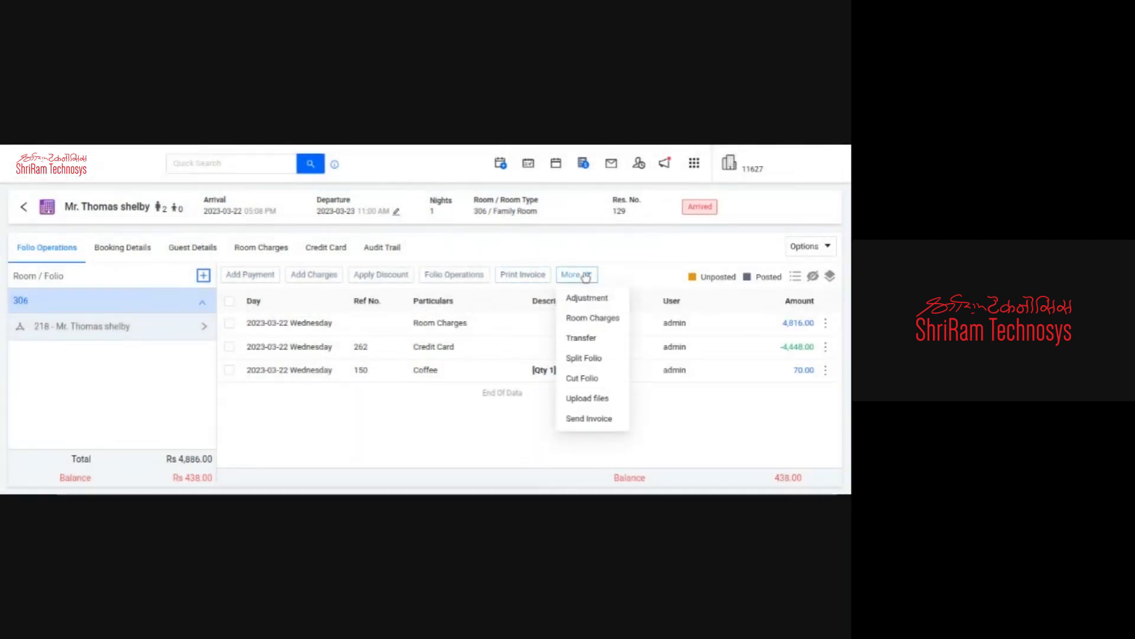
{"action": "left_click", "coordinate": [589, 419]}
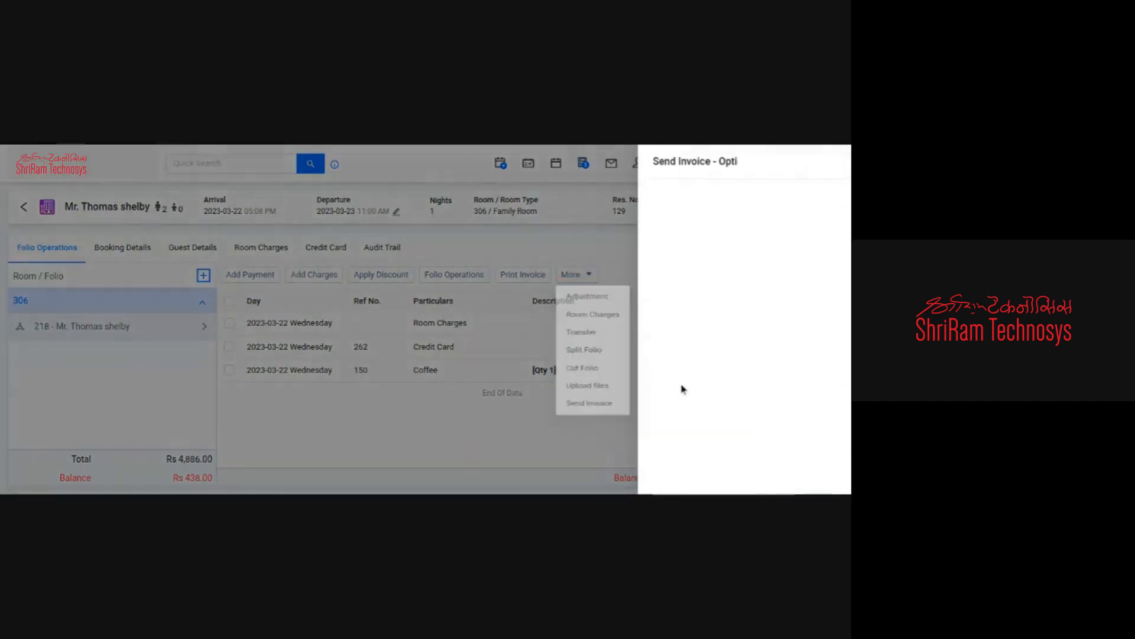
{"action": "left_click", "coordinate": [713, 215]}
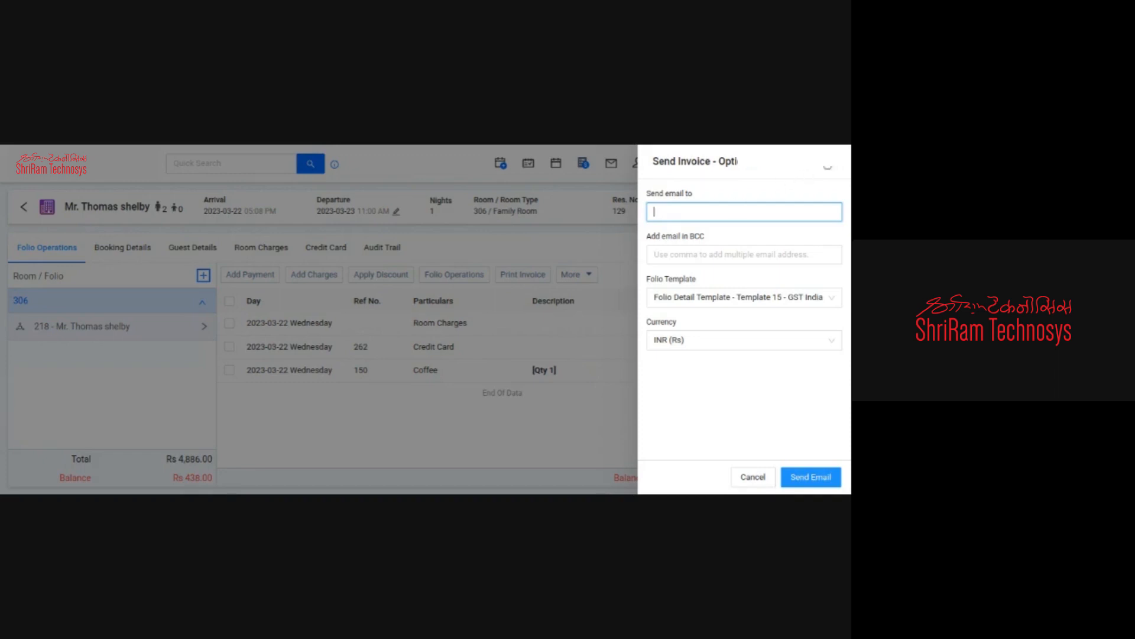
{"action": "left_click", "coordinate": [832, 169]}
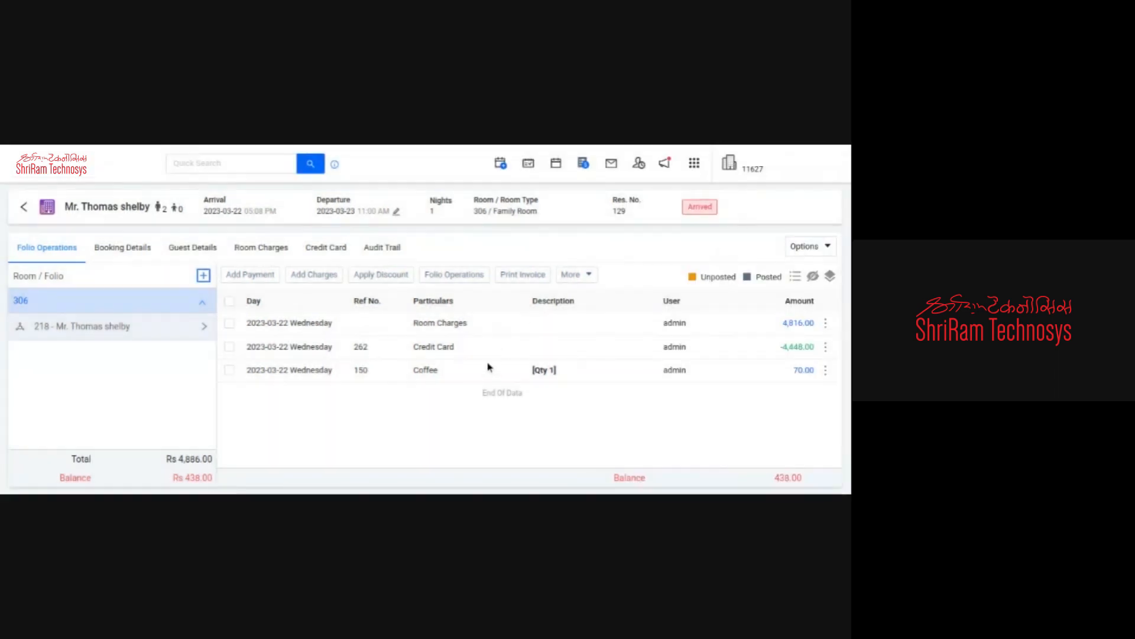
Step: Review the Booking Details tab's Billing and Source Information sections
{"action": "left_click", "coordinate": [109, 251]}
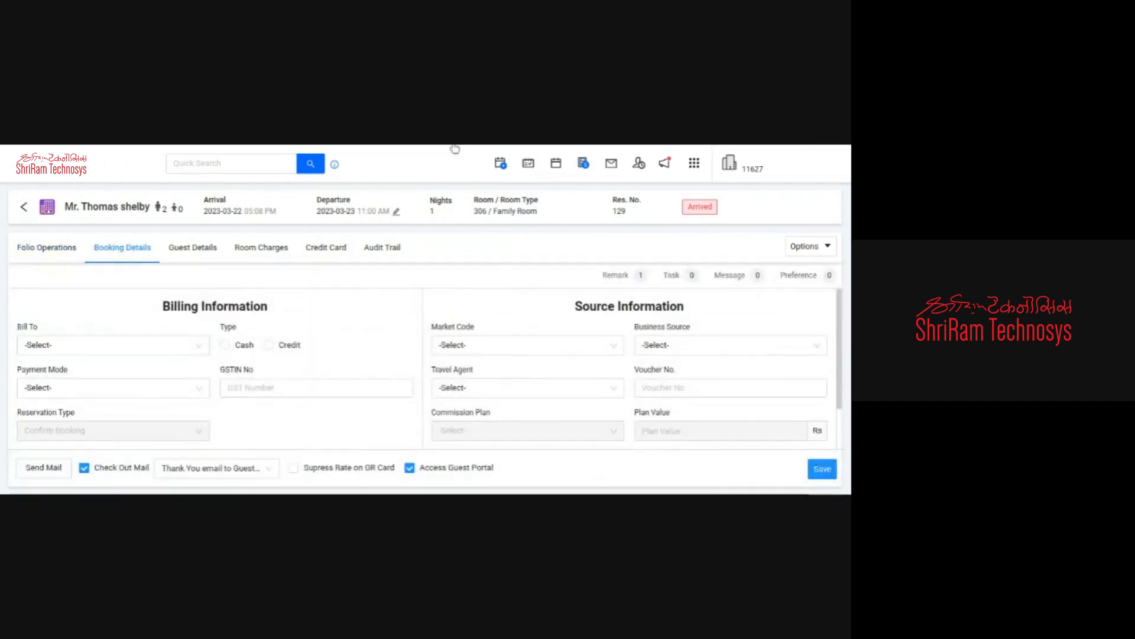
{"action": "left_click_drag", "start_coordinate": [269, 306], "coordinate": [168, 304]}
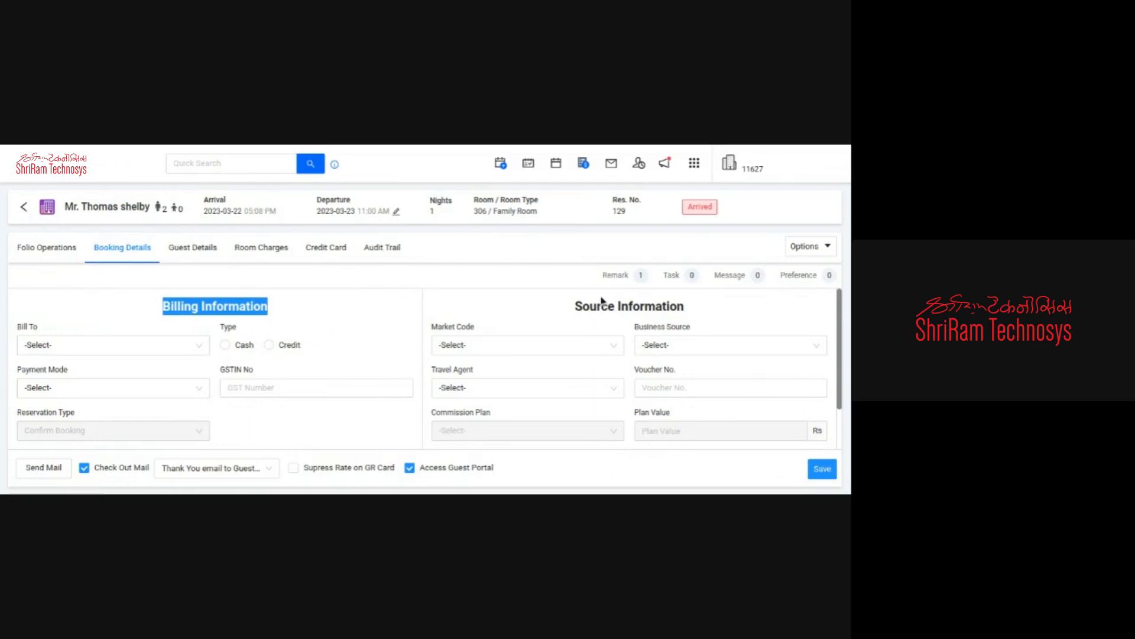
{"action": "left_click_drag", "start_coordinate": [568, 305], "coordinate": [702, 313]}
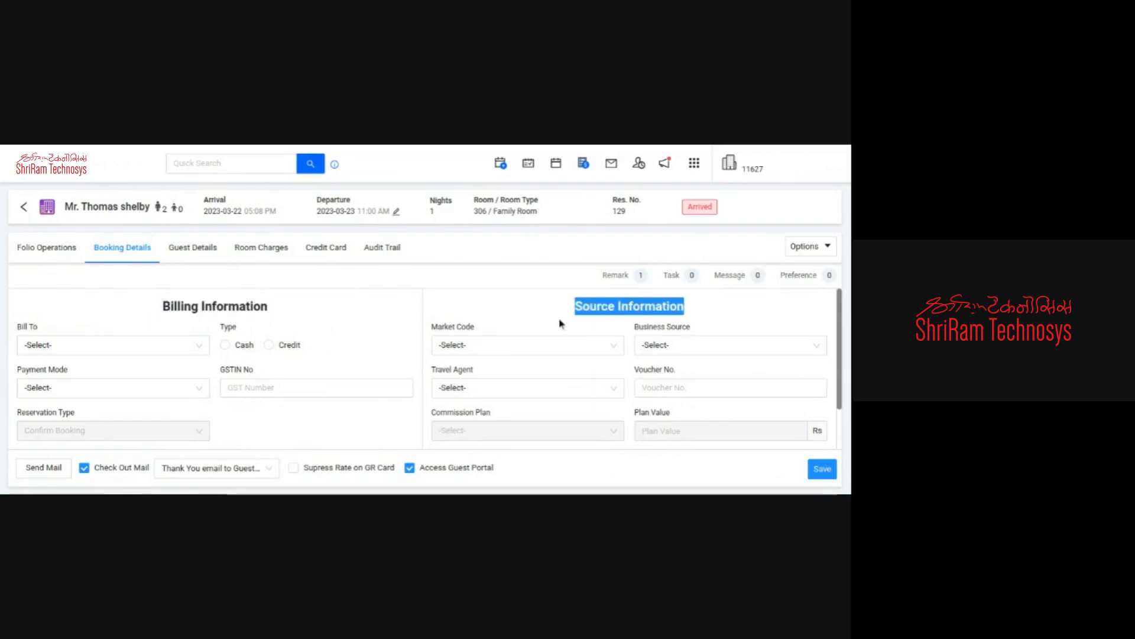
{"action": "left_click", "coordinate": [335, 331]}
{"action": "left_click_drag", "start_coordinate": [280, 312], "coordinate": [190, 306]}
{"action": "left_click_drag", "start_coordinate": [581, 306], "coordinate": [667, 305]}
{"action": "scroll", "coordinate": [266, 348], "scroll_direction": "down", "scroll_amount": 1}
{"action": "scroll", "coordinate": [207, 385], "scroll_direction": "up", "scroll_amount": 1}
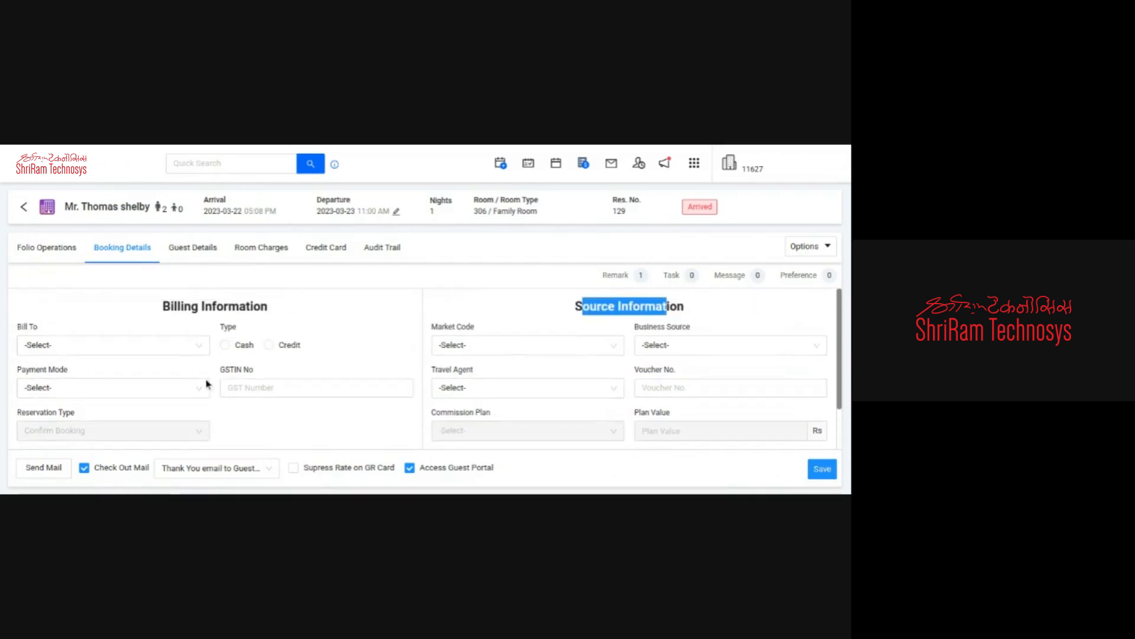
{"action": "left_click", "coordinate": [123, 348]}
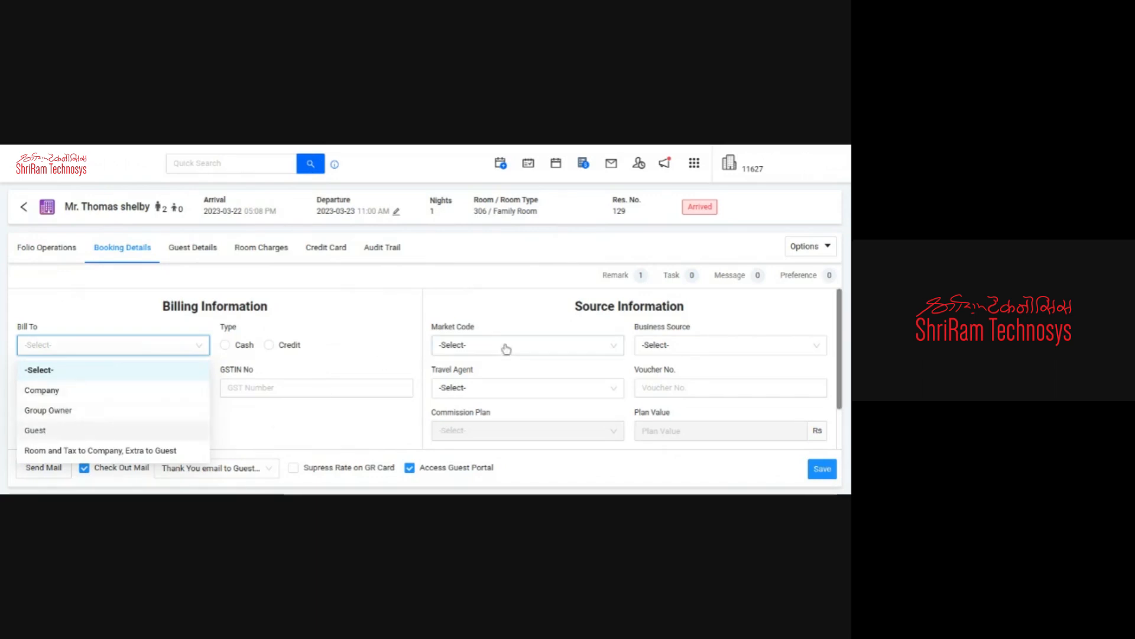
Step: Set the travel agent to Enjoy Travel, check Commission Plan, then leave for Guest Details unsaved
{"action": "left_click", "coordinate": [508, 388]}
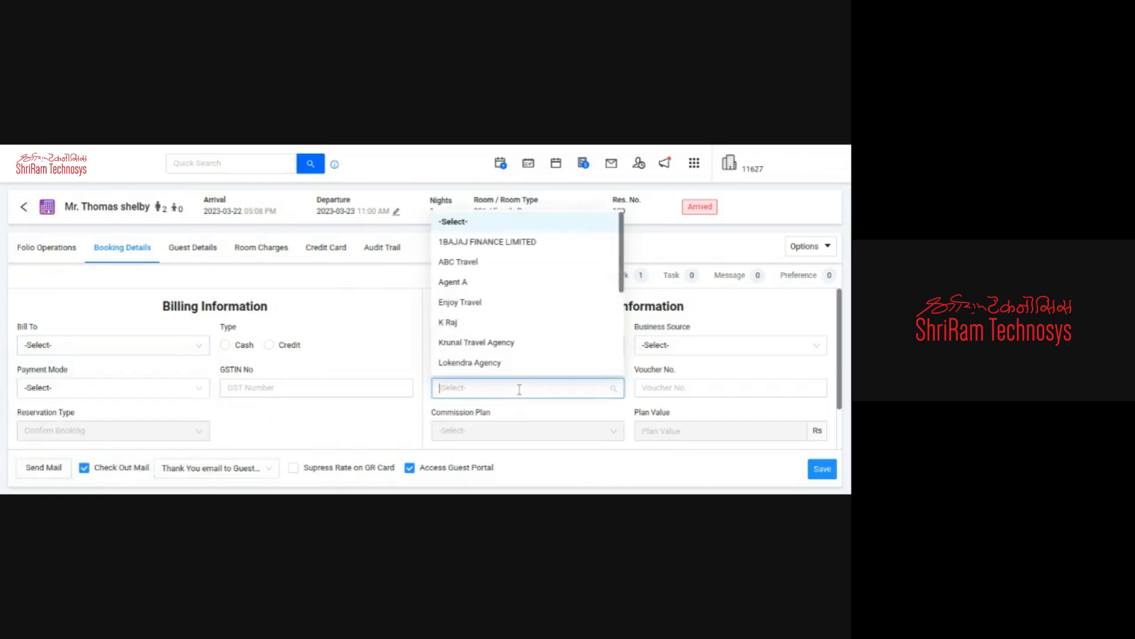
{"action": "left_click", "coordinate": [515, 388]}
{"action": "left_click_drag", "start_coordinate": [576, 306], "coordinate": [645, 309]}
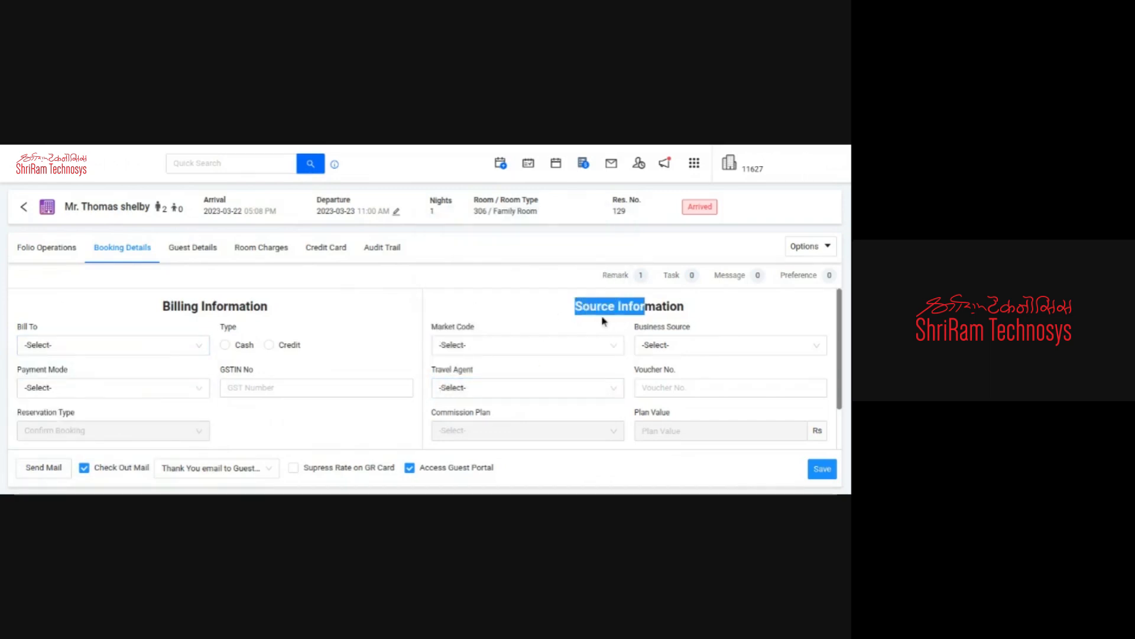
{"action": "left_click", "coordinate": [517, 388]}
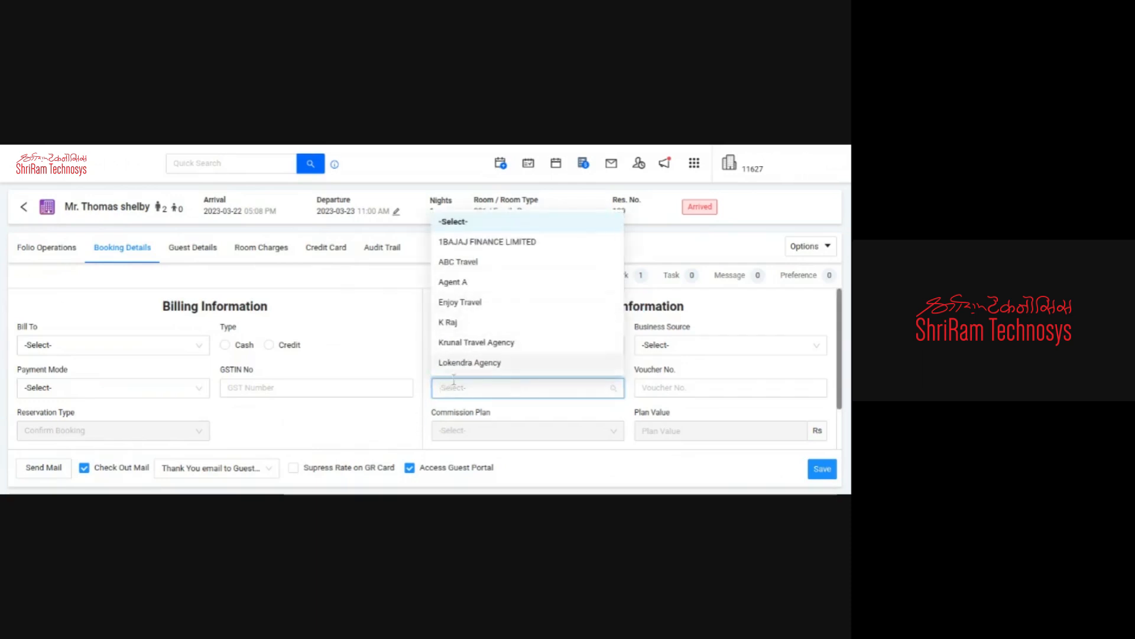
{"action": "left_click", "coordinate": [474, 302]}
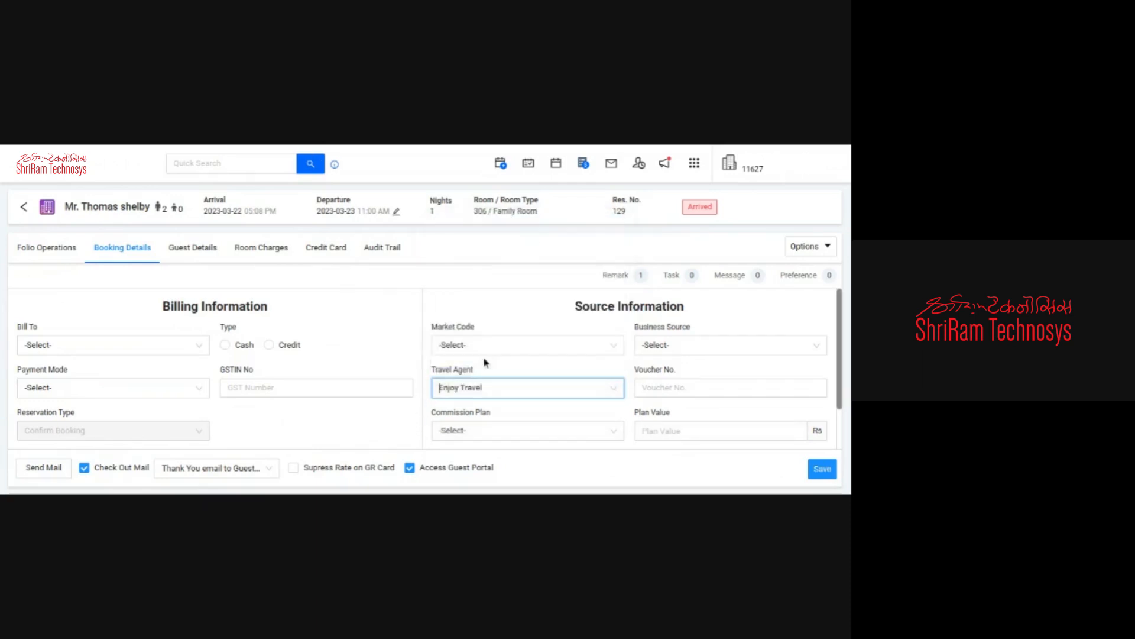
{"action": "scroll", "coordinate": [484, 364], "scroll_direction": "down", "scroll_amount": 1}
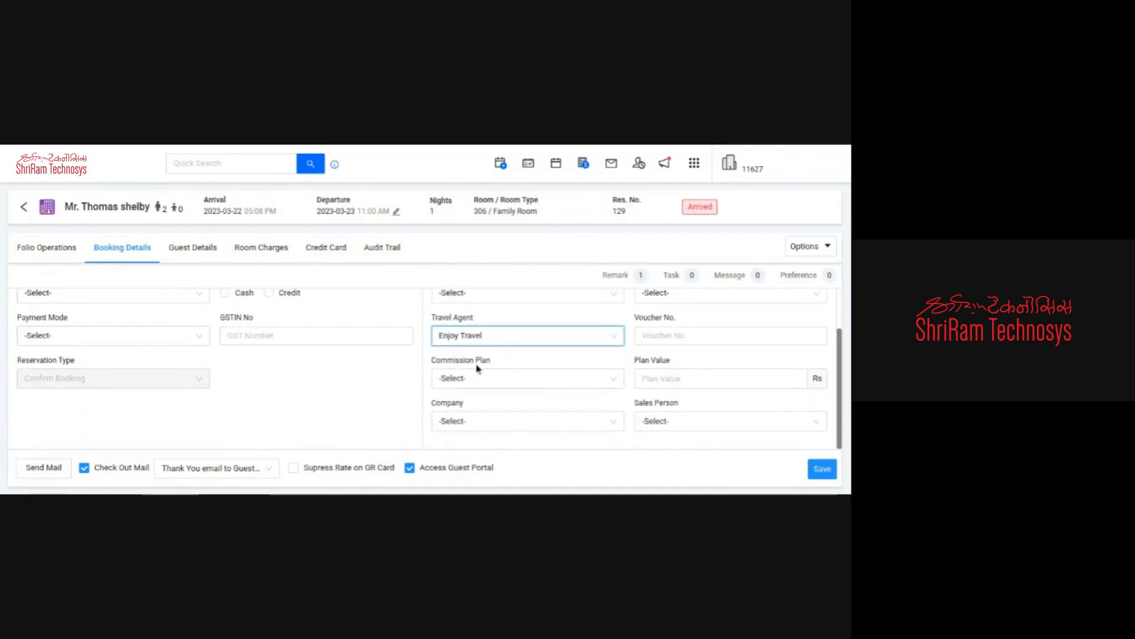
{"action": "left_click", "coordinate": [462, 382]}
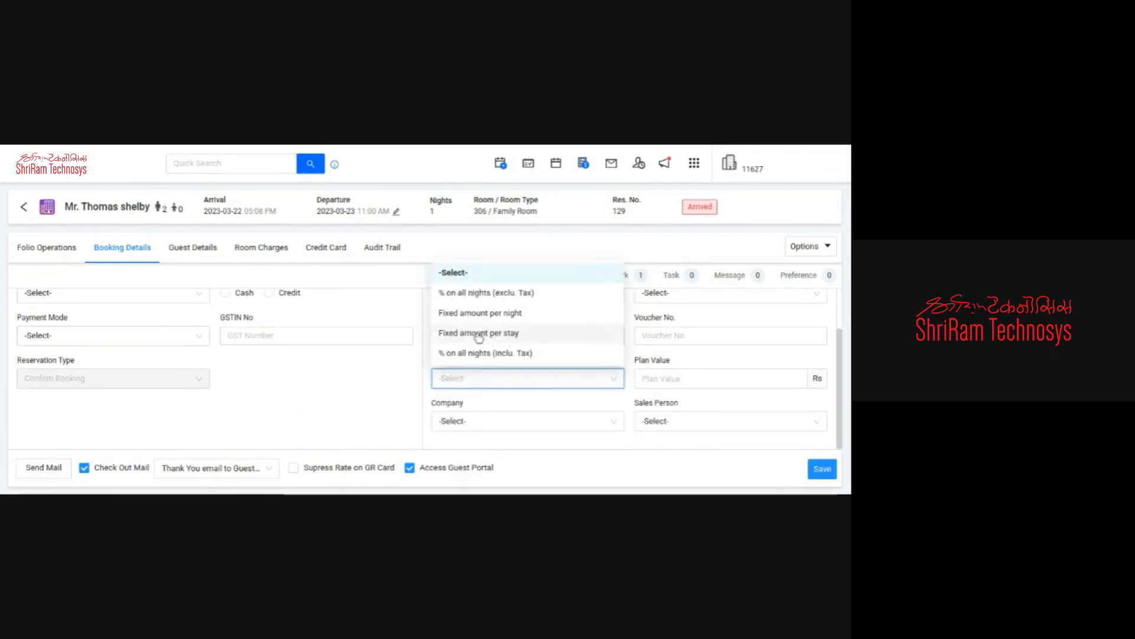
{"action": "left_click", "coordinate": [475, 386]}
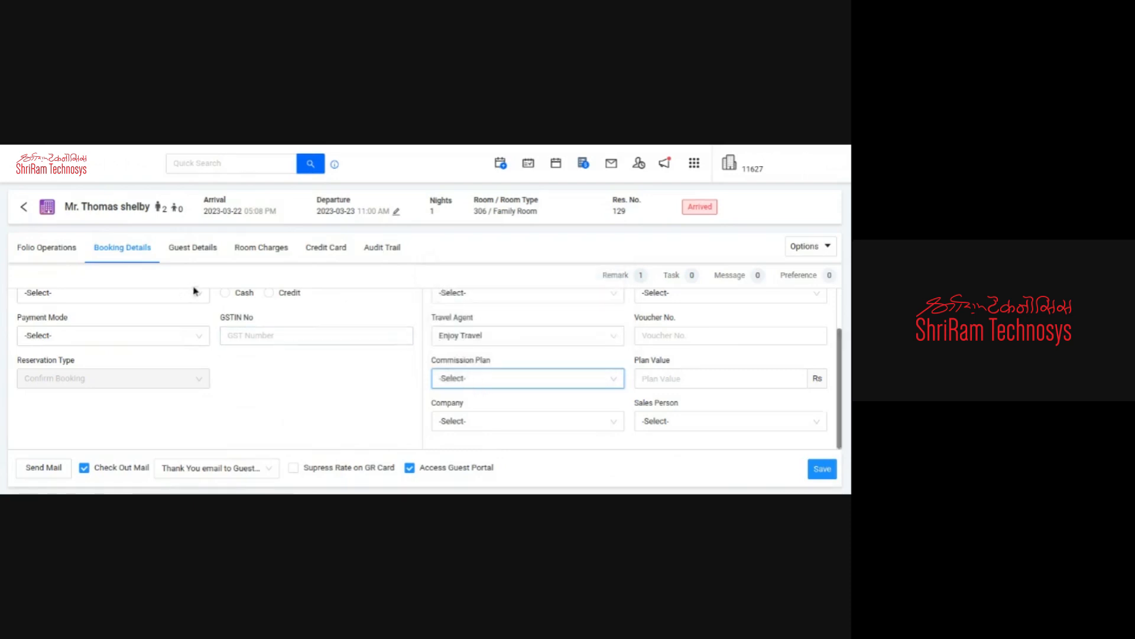
{"action": "scroll", "coordinate": [402, 317], "scroll_direction": "up", "scroll_amount": 1}
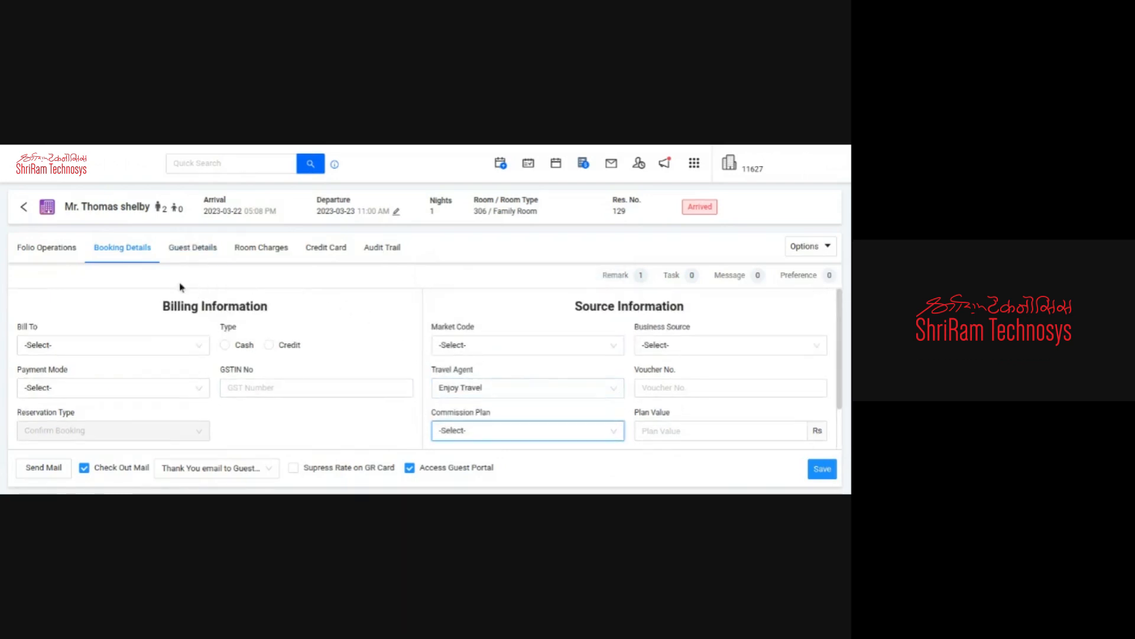
{"action": "left_click", "coordinate": [193, 251]}
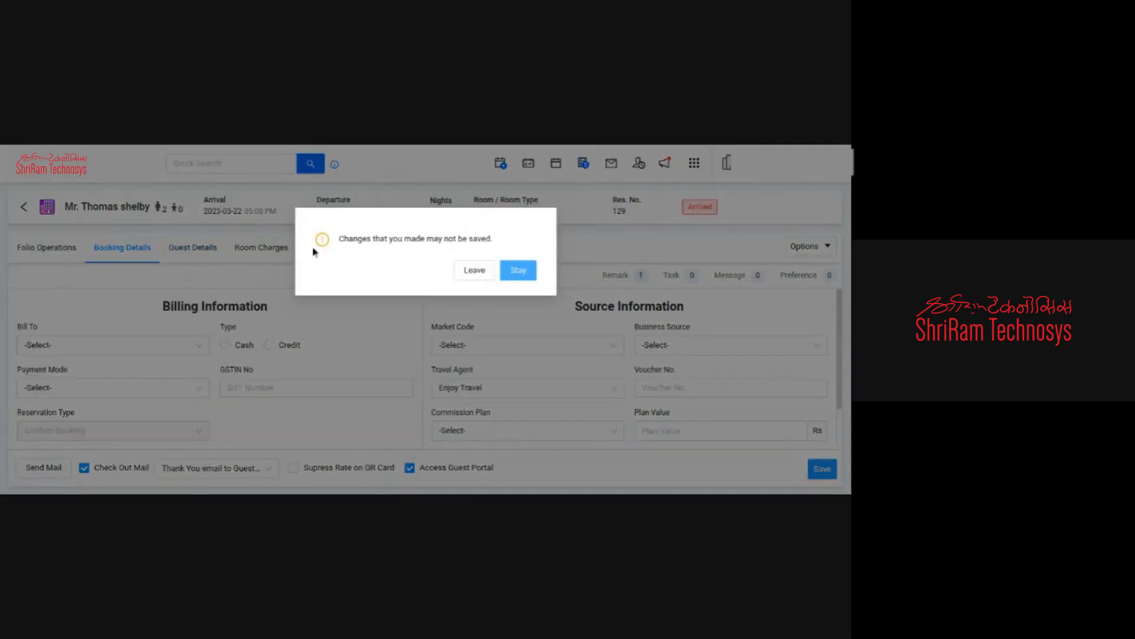
{"action": "left_click", "coordinate": [480, 276]}
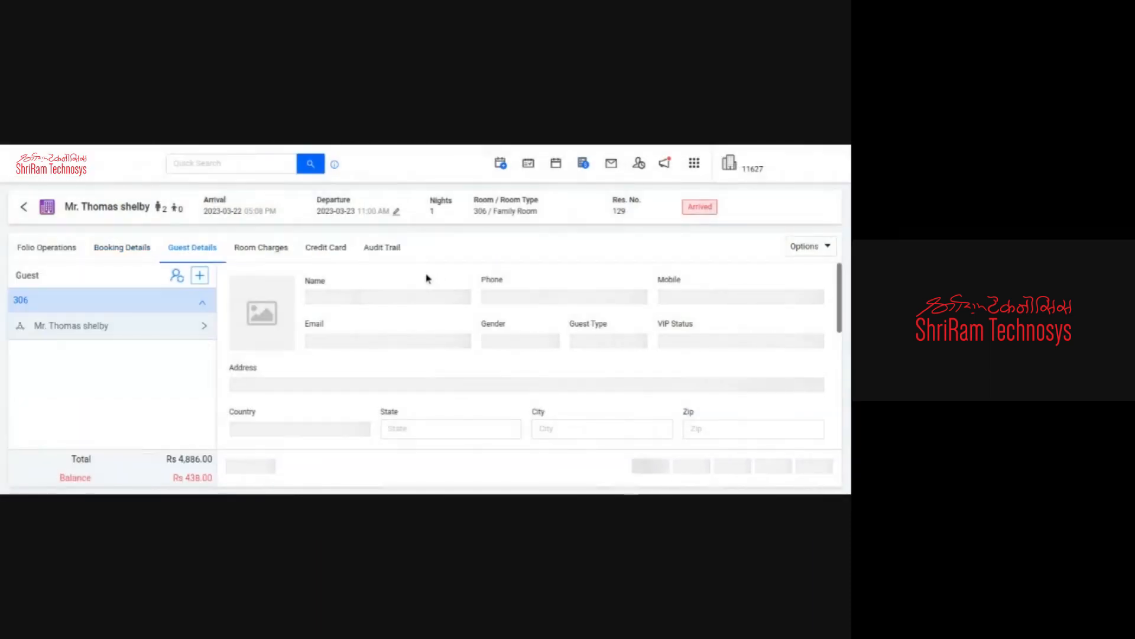
Step: Look over guest details, open and close the room sharer form, then show room 306's Room Charges
{"action": "scroll", "coordinate": [355, 290], "scroll_direction": "down", "scroll_amount": 5}
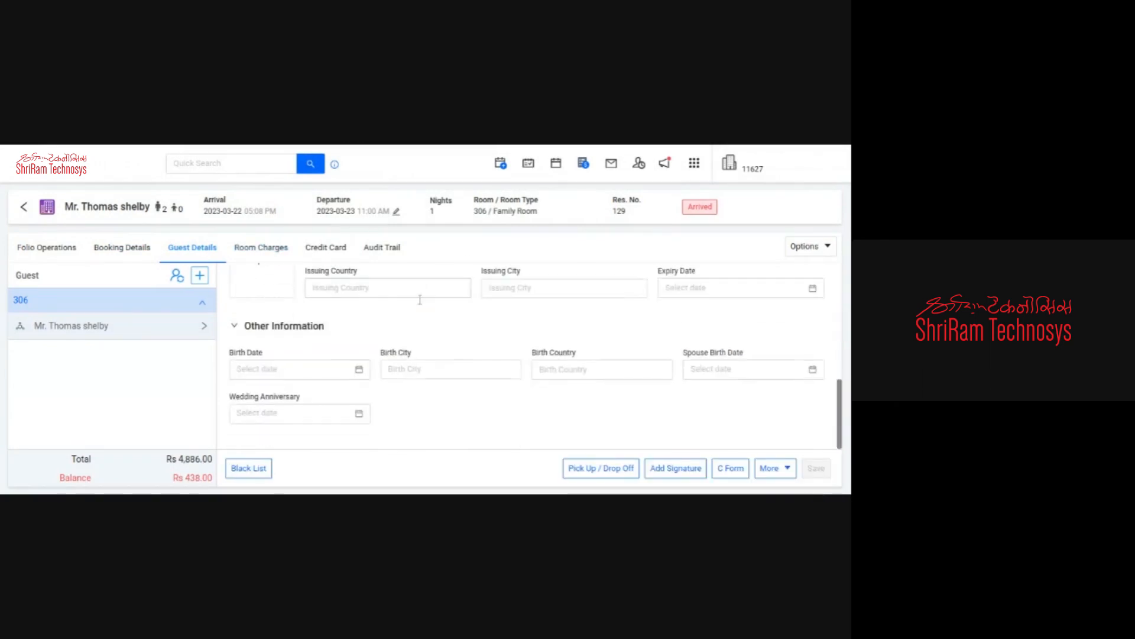
{"action": "scroll", "coordinate": [460, 349], "scroll_direction": "up", "scroll_amount": 5}
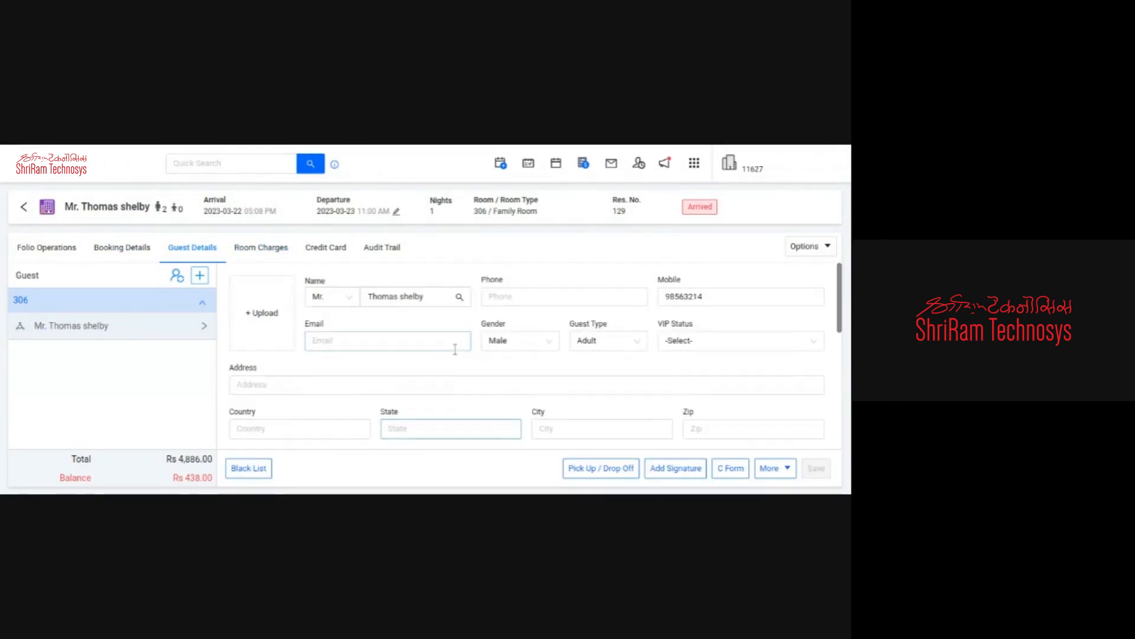
{"action": "scroll", "coordinate": [473, 354], "scroll_direction": "down", "scroll_amount": 6}
{"action": "scroll", "coordinate": [489, 353], "scroll_direction": "up", "scroll_amount": 10}
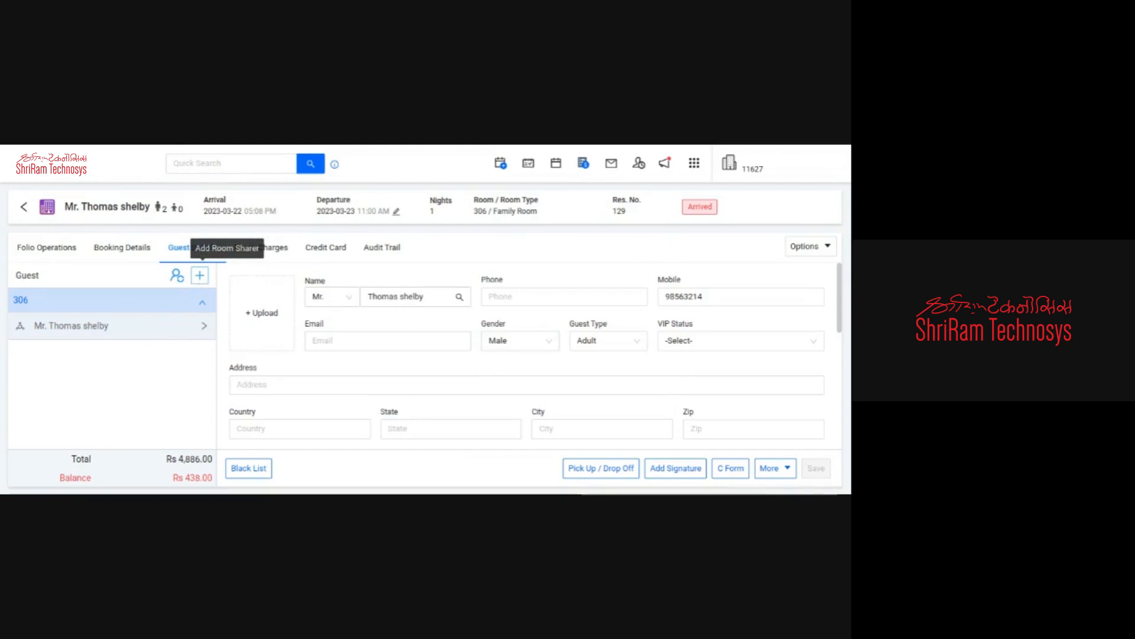
{"action": "left_click", "coordinate": [200, 278]}
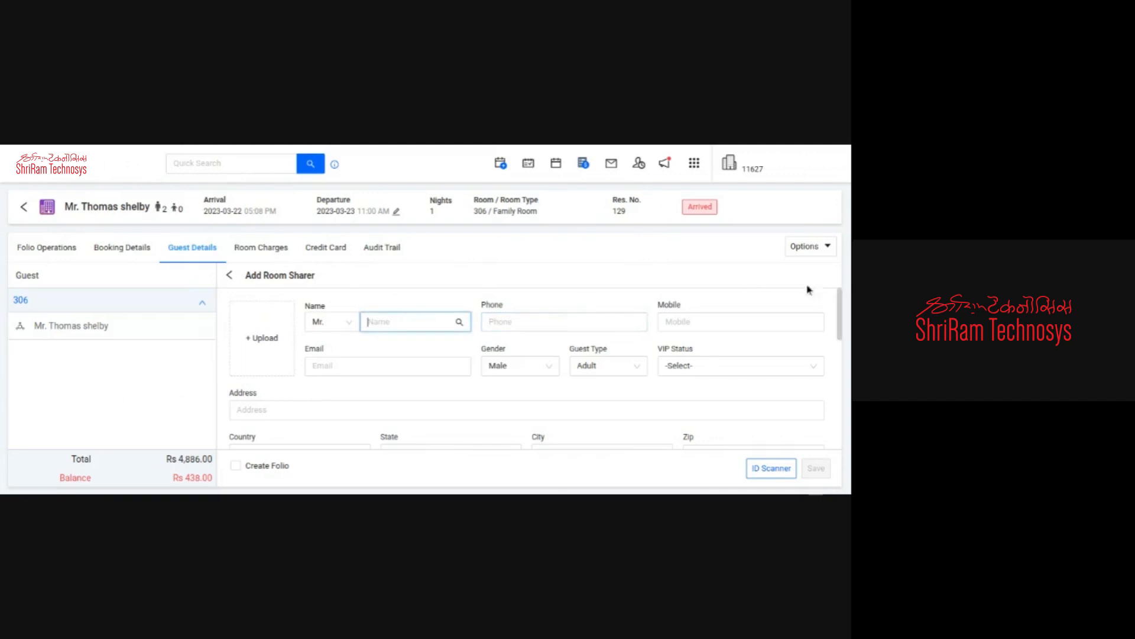
{"action": "scroll", "coordinate": [729, 335], "scroll_direction": "down", "scroll_amount": 5}
{"action": "scroll", "coordinate": [729, 335], "scroll_direction": "down", "scroll_amount": 3}
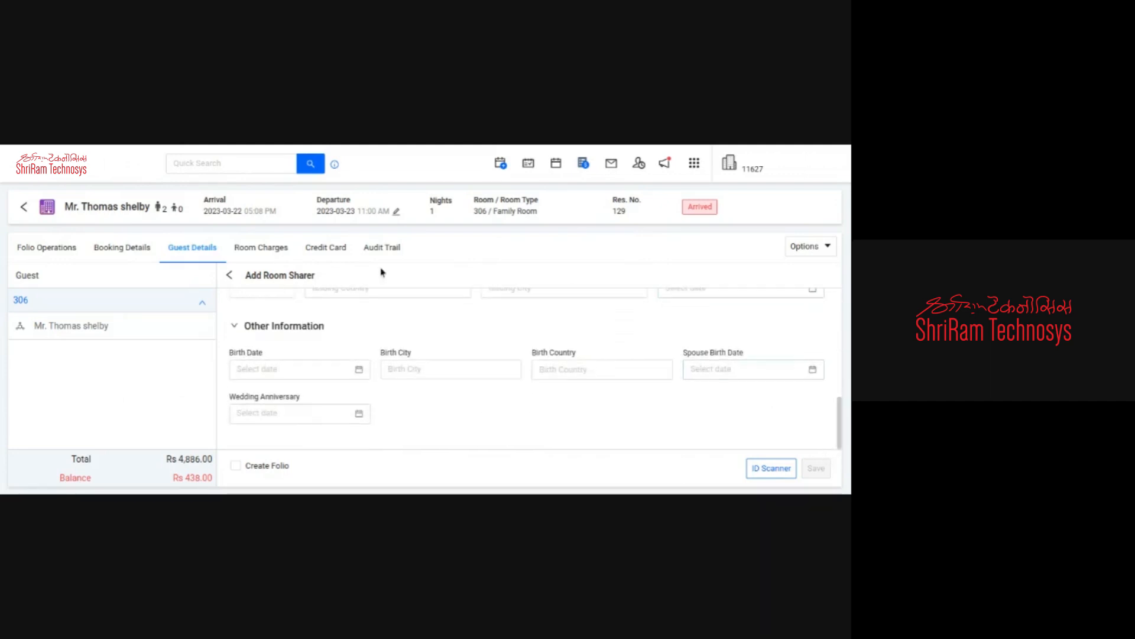
{"action": "left_click", "coordinate": [229, 275]}
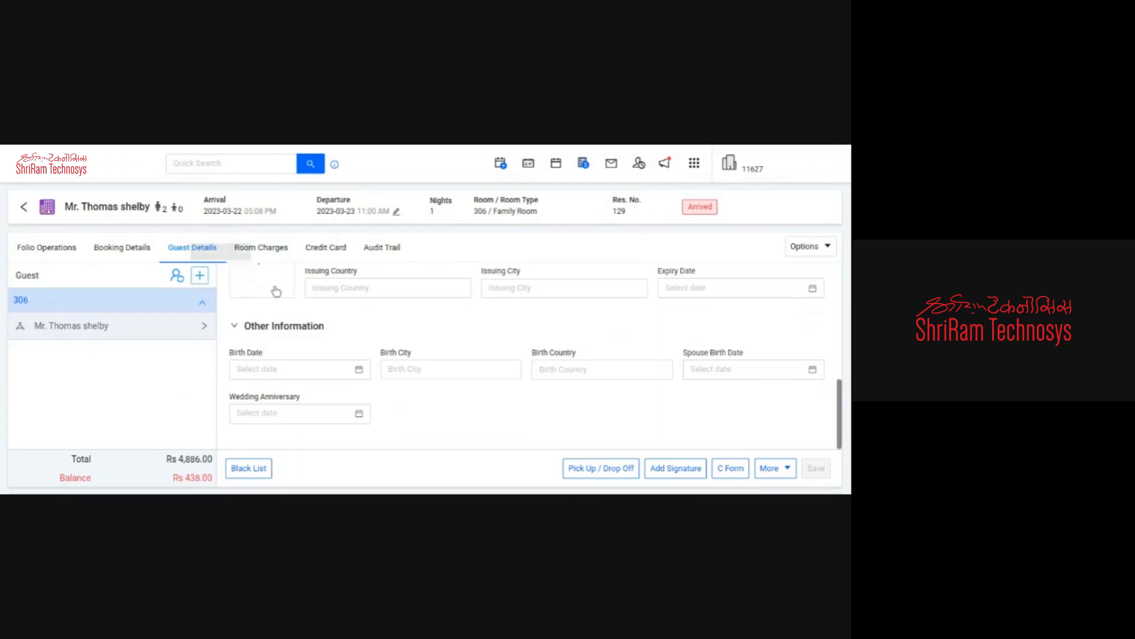
{"action": "left_click", "coordinate": [245, 248]}
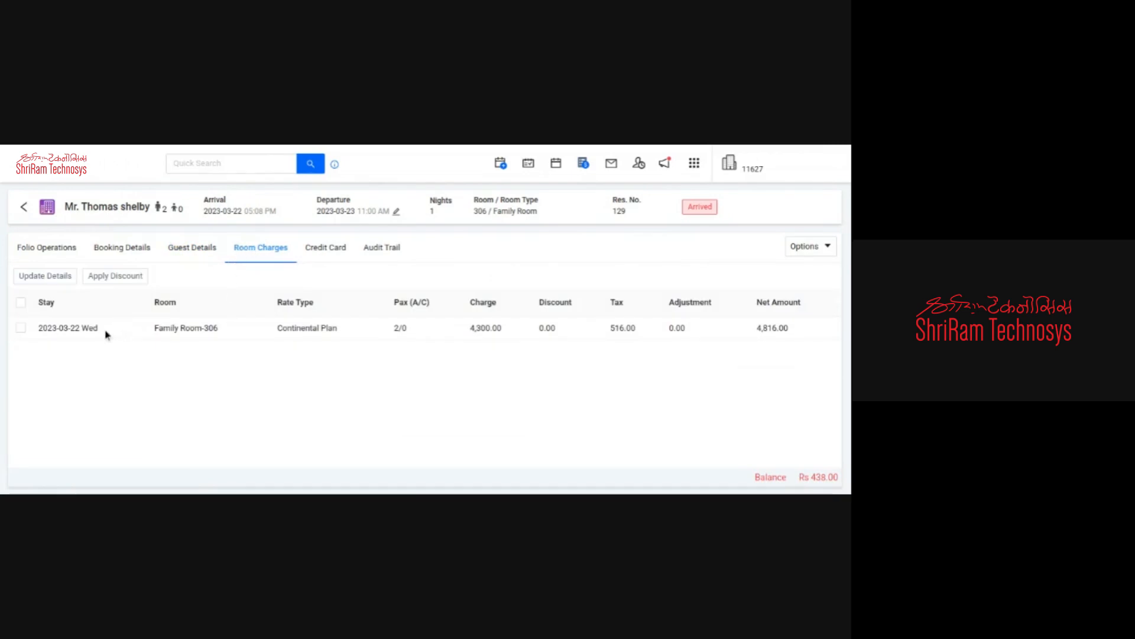
Step: Select room 306's 2023-03-22 charge row, the 4,300.00 Continental Plan charge
{"action": "left_click_drag", "start_coordinate": [105, 333], "coordinate": [47, 327]}
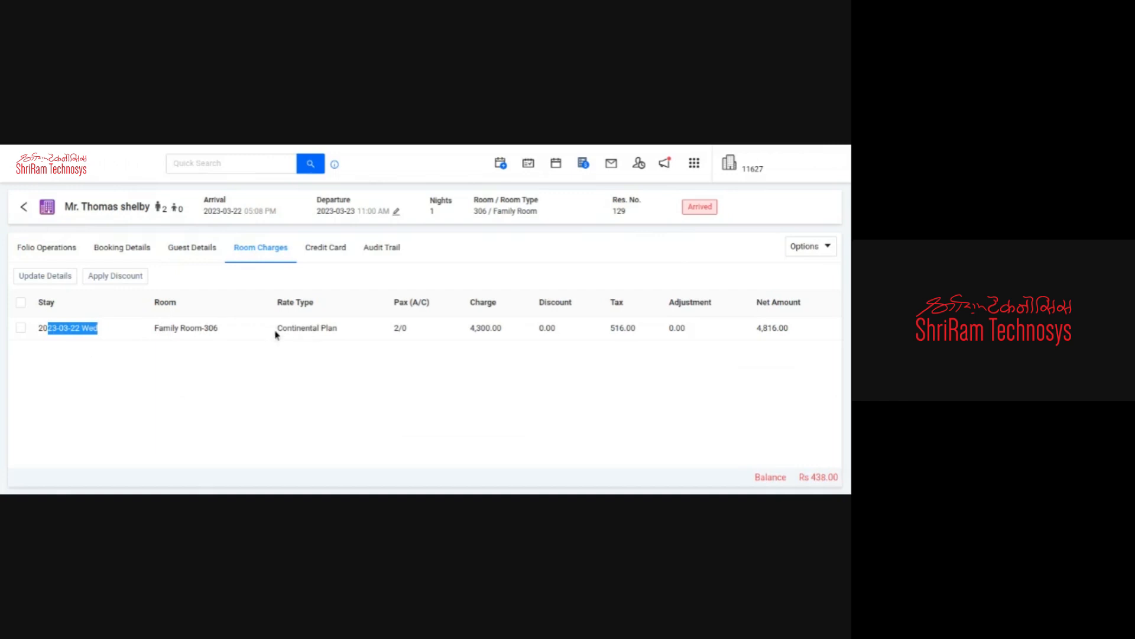
{"action": "double_click", "coordinate": [493, 328]}
{"action": "left_click", "coordinate": [334, 322]}
{"action": "left_click_drag", "start_coordinate": [267, 336], "coordinate": [301, 341]}
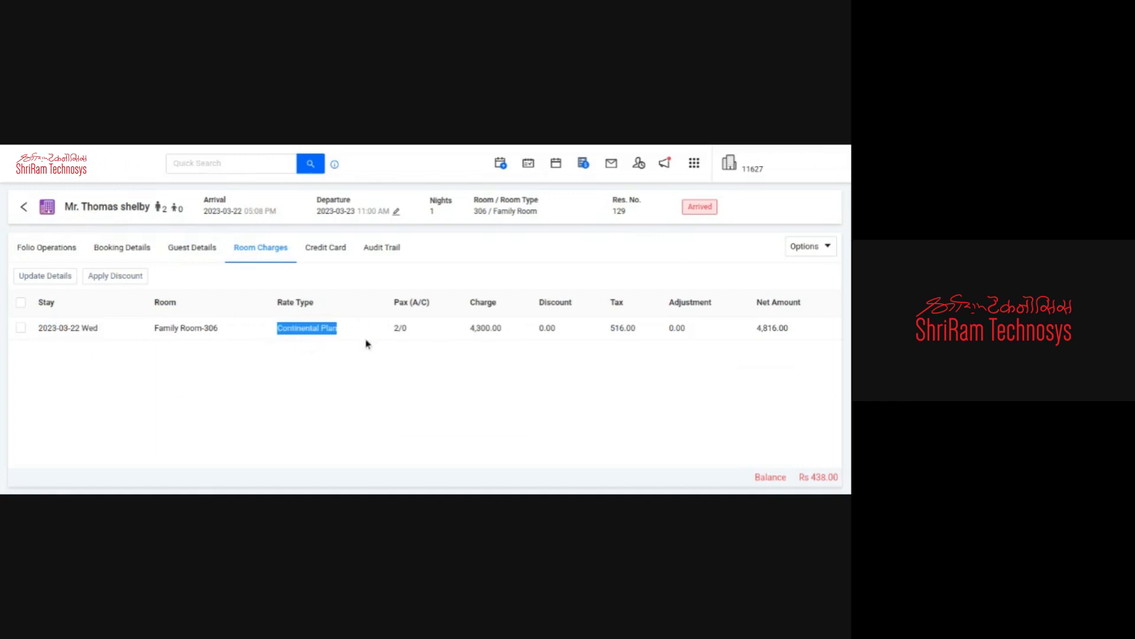
{"action": "left_click", "coordinate": [754, 329]}
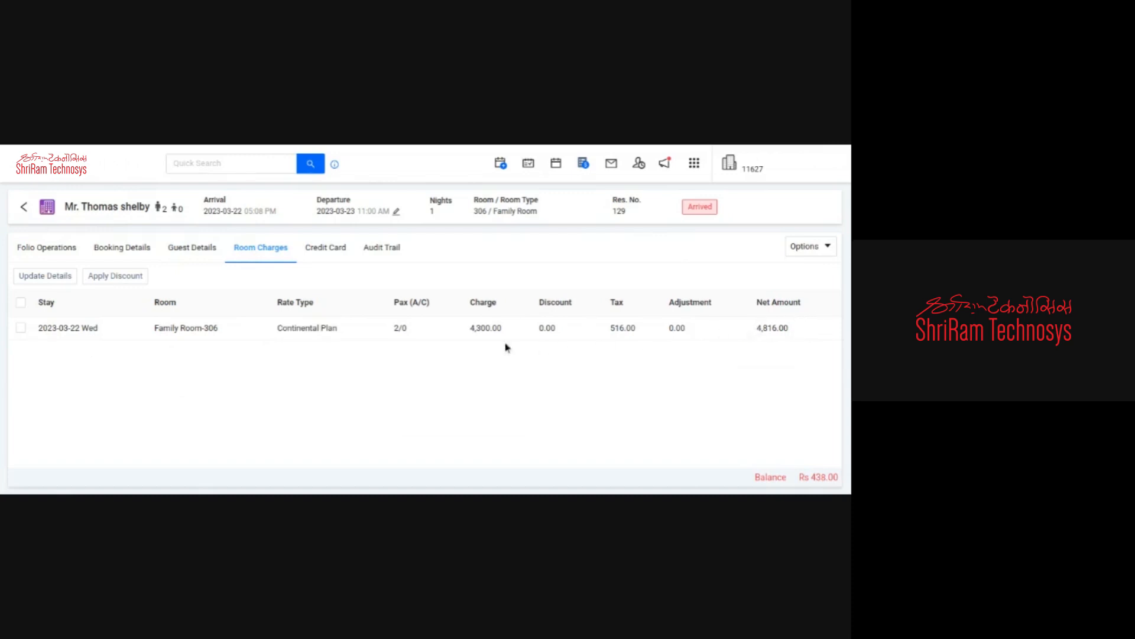
{"action": "left_click", "coordinate": [20, 328]}
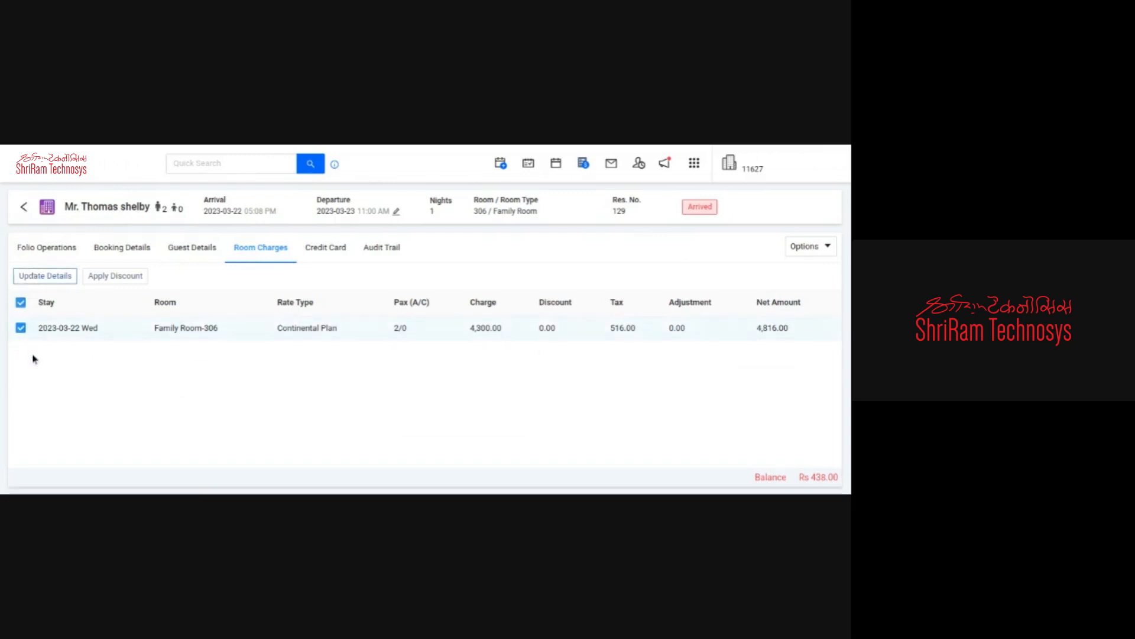
{"action": "left_click", "coordinate": [21, 329]}
{"action": "left_click", "coordinate": [22, 329]}
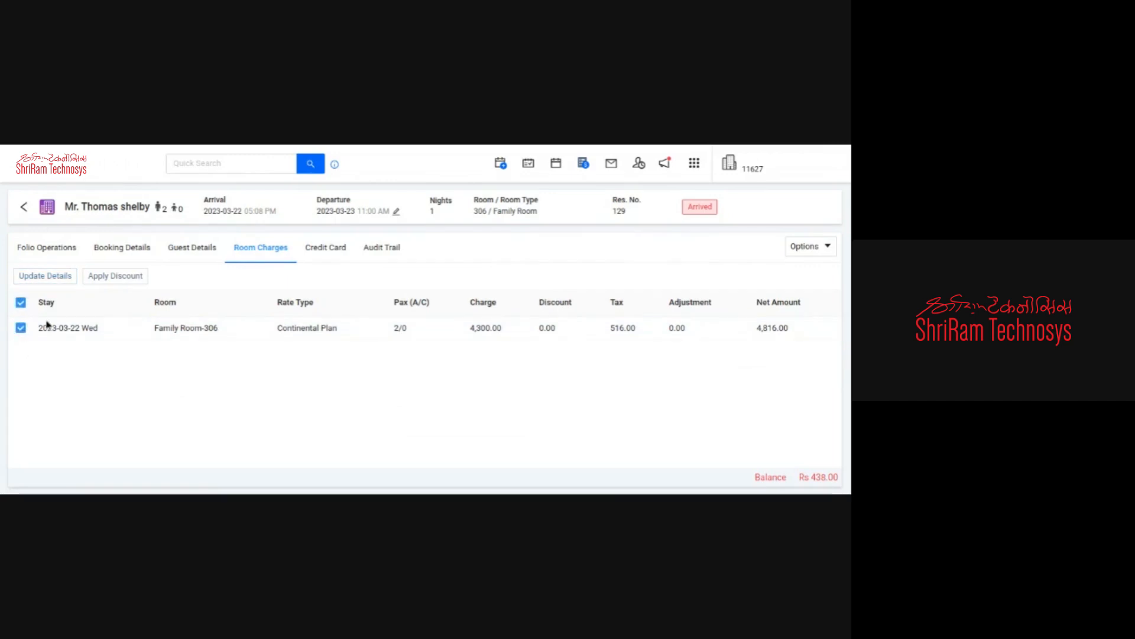
Step: Change the charge's rate type to European Plan, keeping meal plans, with a tax-inclusive rate
{"action": "left_click", "coordinate": [48, 277]}
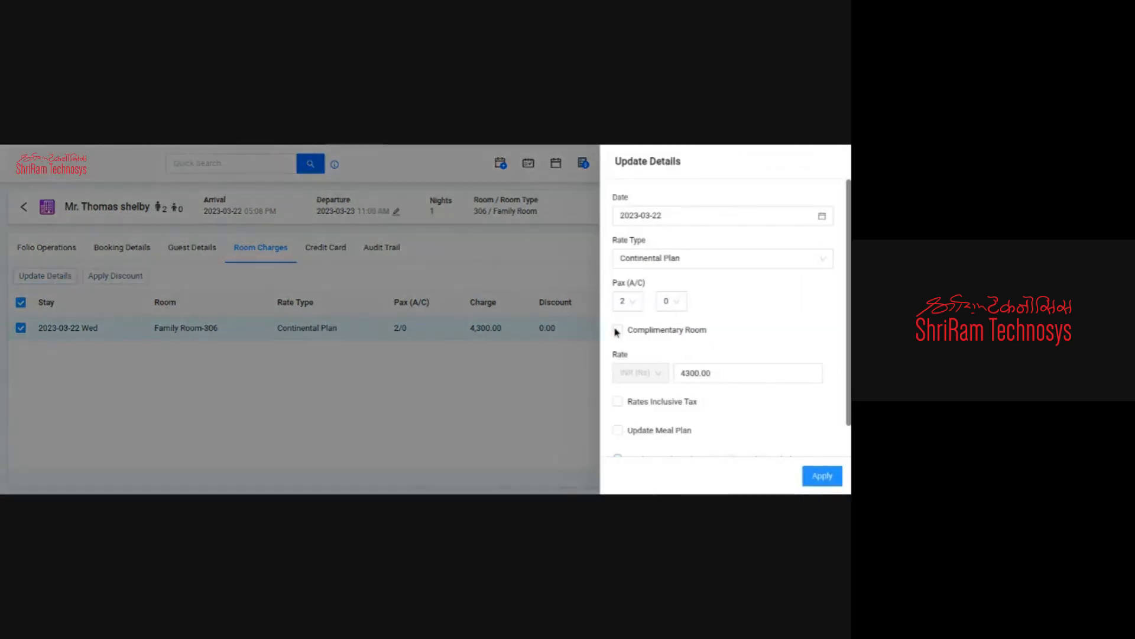
{"action": "left_click", "coordinate": [720, 258]}
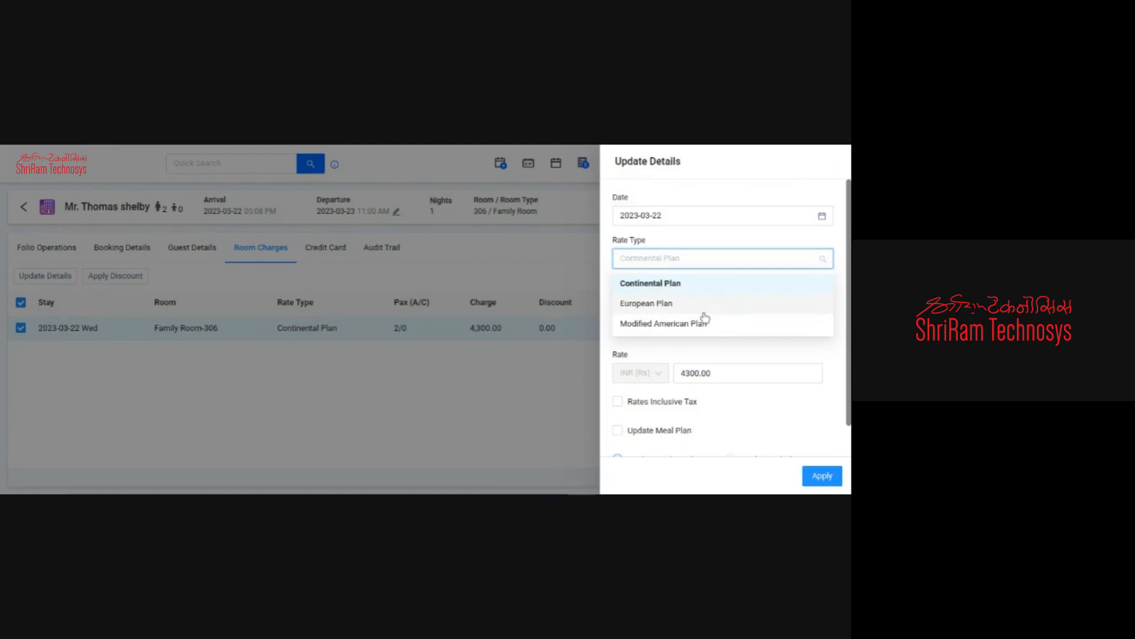
{"action": "left_click", "coordinate": [705, 314]}
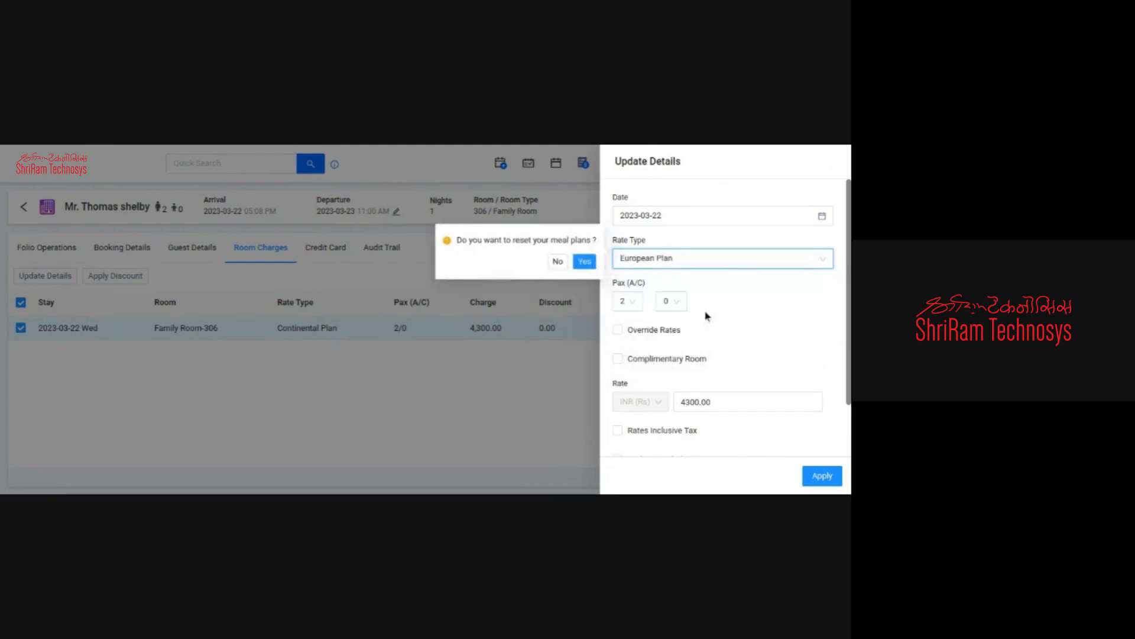
{"action": "left_click", "coordinate": [559, 260]}
{"action": "scroll", "coordinate": [682, 280], "scroll_direction": "down", "scroll_amount": 2}
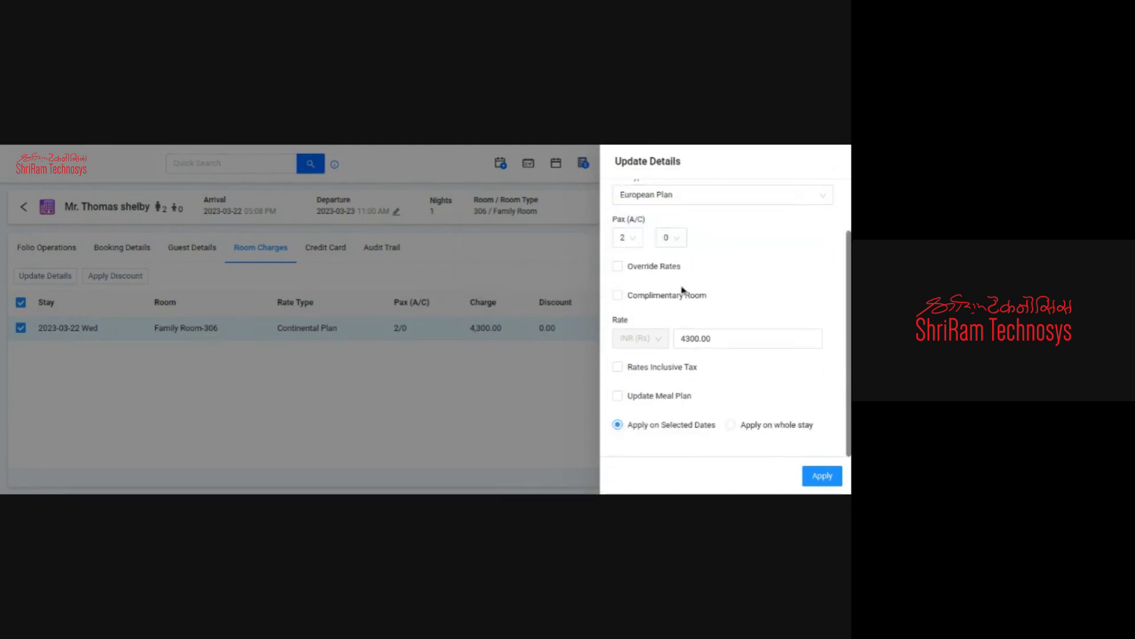
{"action": "scroll", "coordinate": [686, 295], "scroll_direction": "up", "scroll_amount": 2}
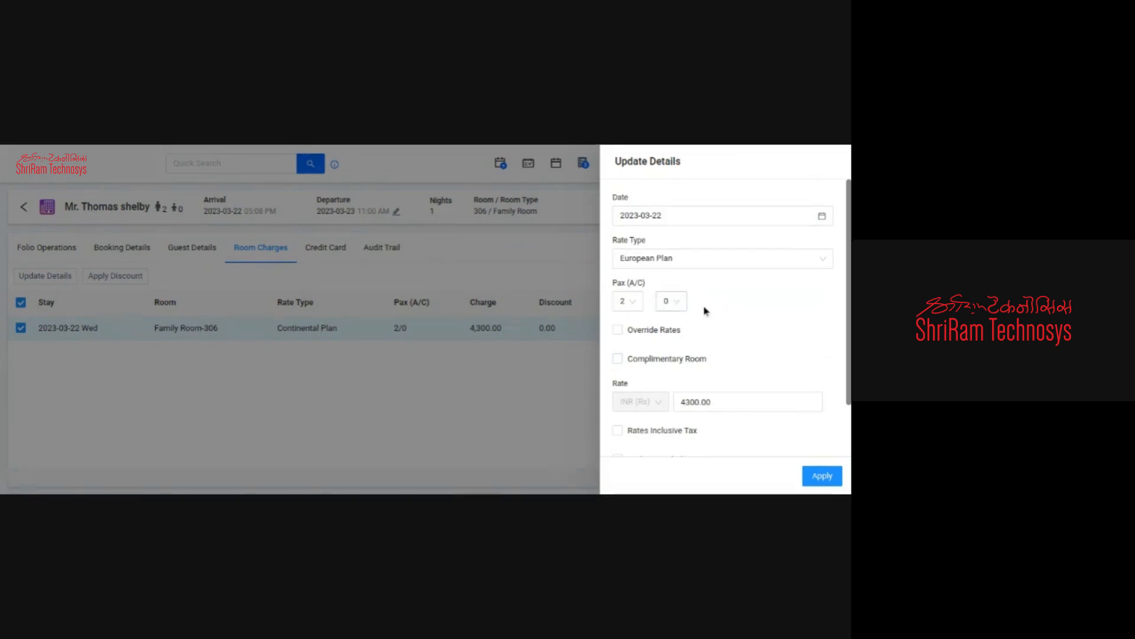
{"action": "scroll", "coordinate": [709, 323], "scroll_direction": "down", "scroll_amount": 2}
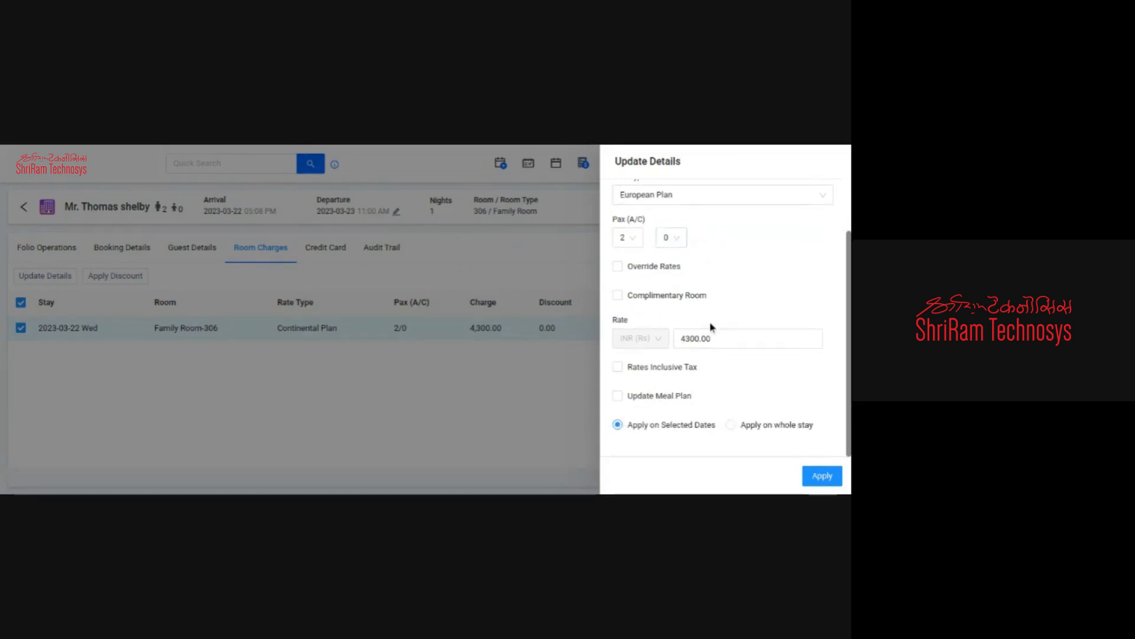
{"action": "left_click", "coordinate": [726, 340]}
{"action": "double_click", "coordinate": [726, 342]}
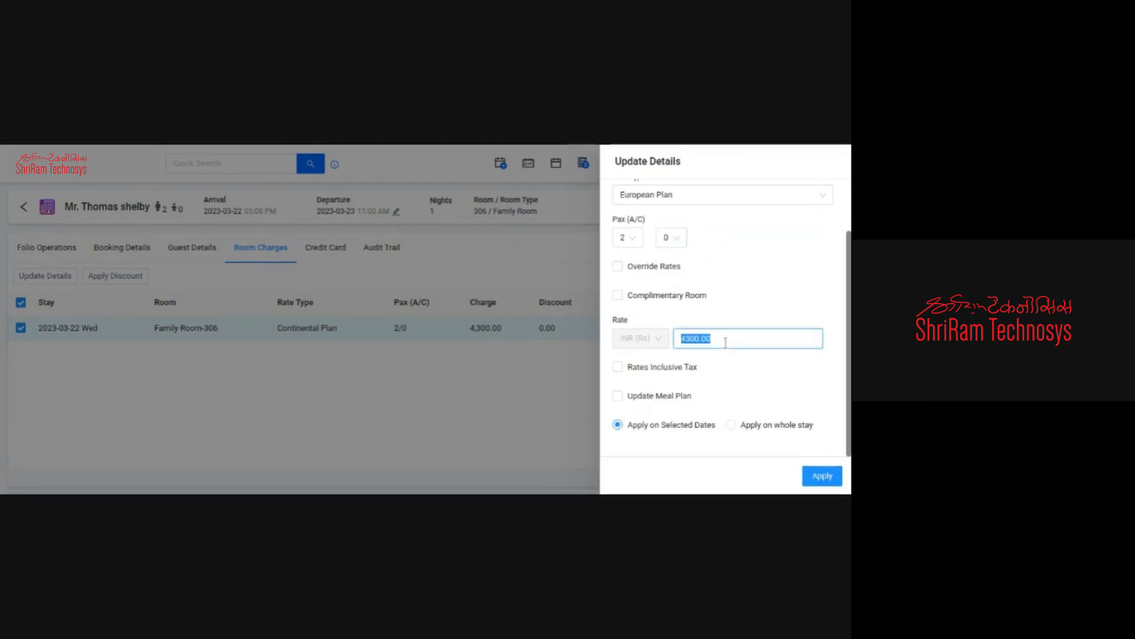
{"action": "type", "text": "3600"}
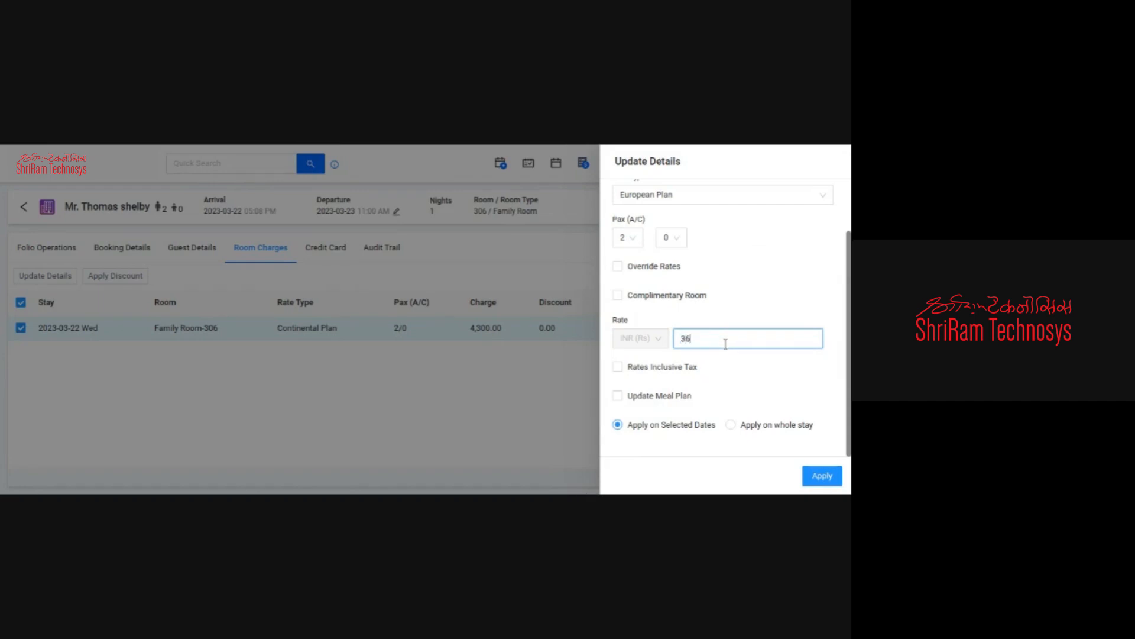
{"action": "left_click_drag", "start_coordinate": [698, 368], "coordinate": [633, 370]}
{"action": "left_click", "coordinate": [617, 367]}
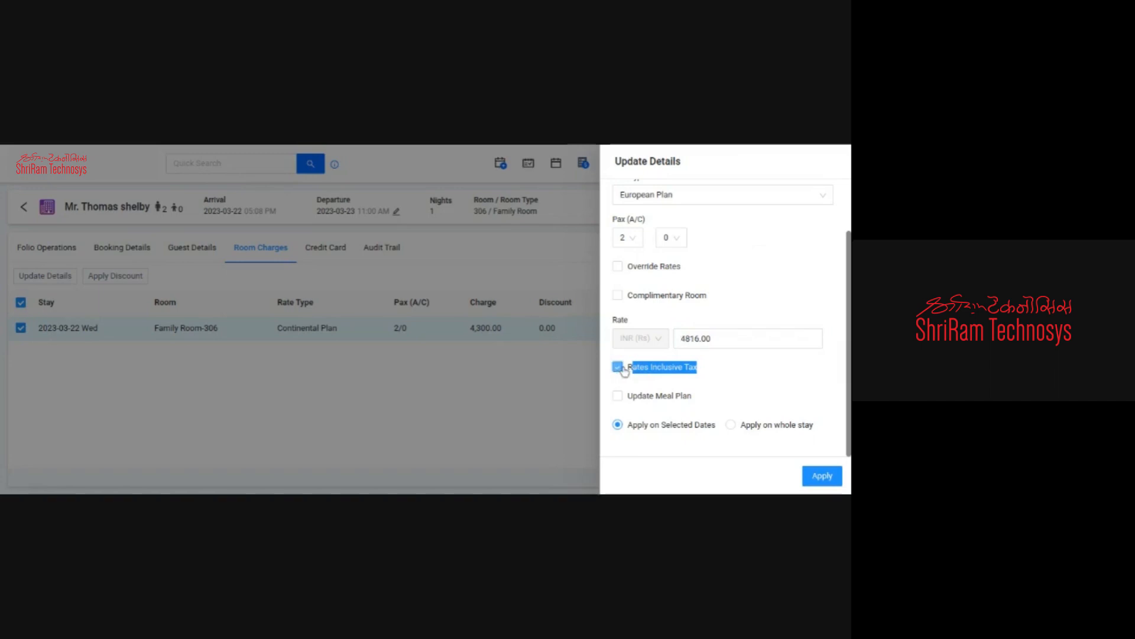
{"action": "left_click", "coordinate": [819, 476]}
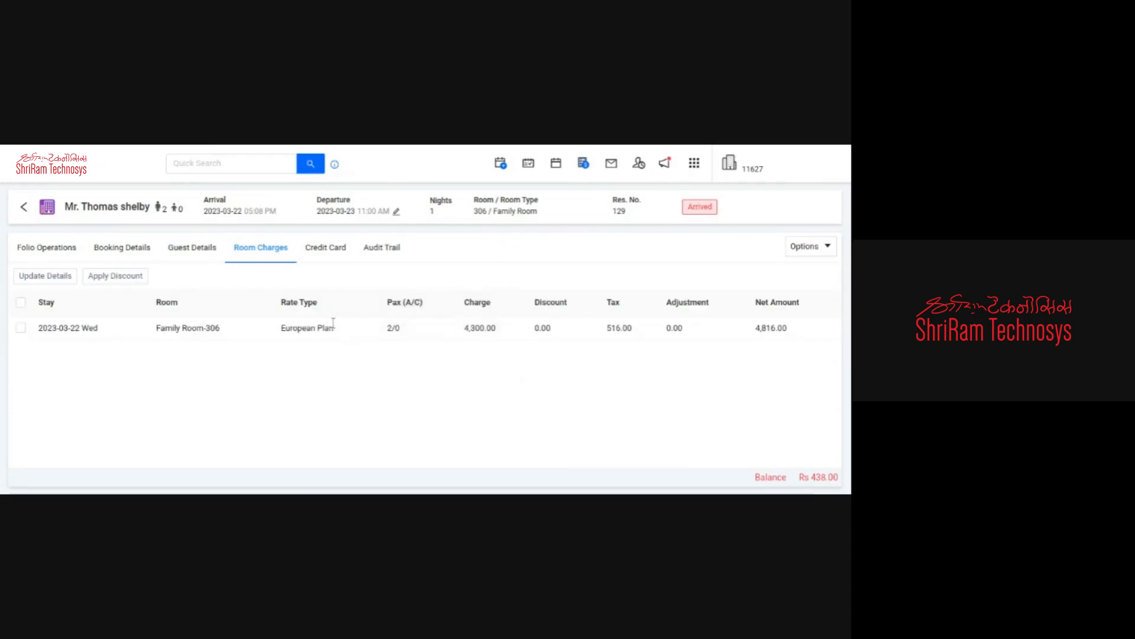
Step: Confirm the row now shows European Plan with the 4,300.00 charge
{"action": "left_click_drag", "start_coordinate": [334, 325], "coordinate": [289, 323]}
{"action": "left_click_drag", "start_coordinate": [498, 327], "coordinate": [463, 328]}
{"action": "left_click", "coordinate": [390, 358]}
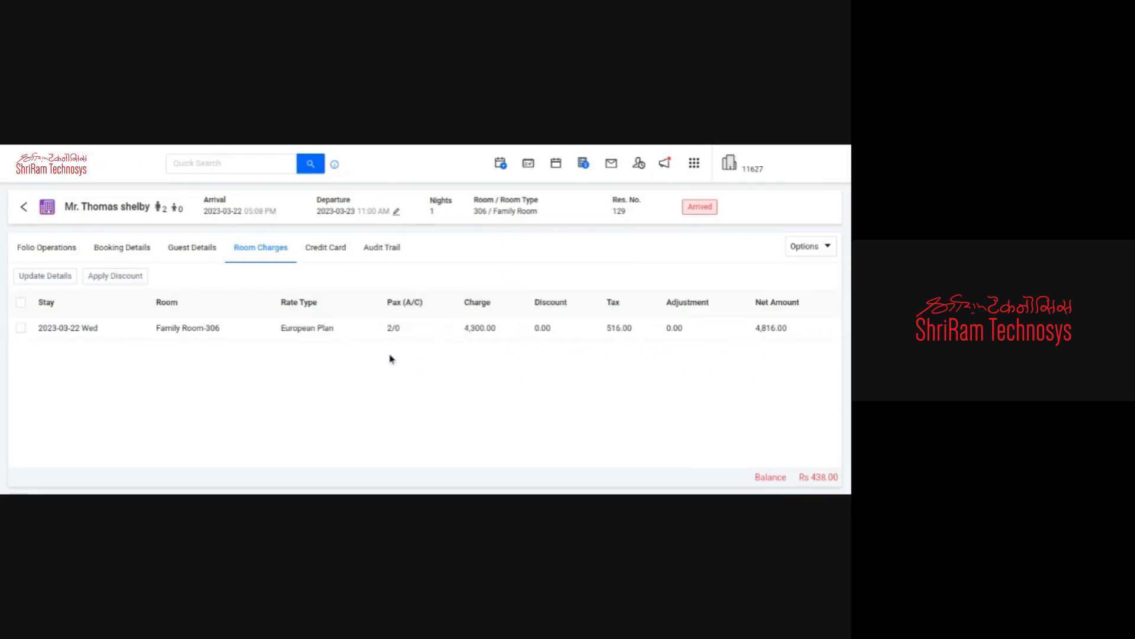
Step: View the reservation's empty Credit Card list, then switch to its Audit Trail
{"action": "left_click", "coordinate": [339, 251]}
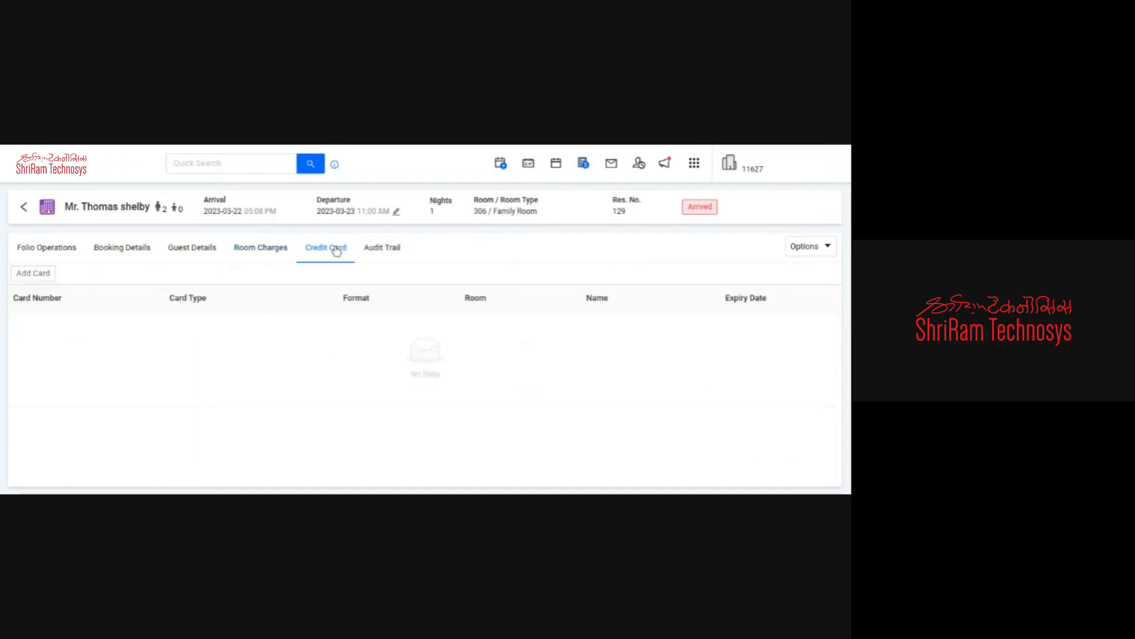
{"action": "left_click_drag", "start_coordinate": [299, 256], "coordinate": [343, 258]}
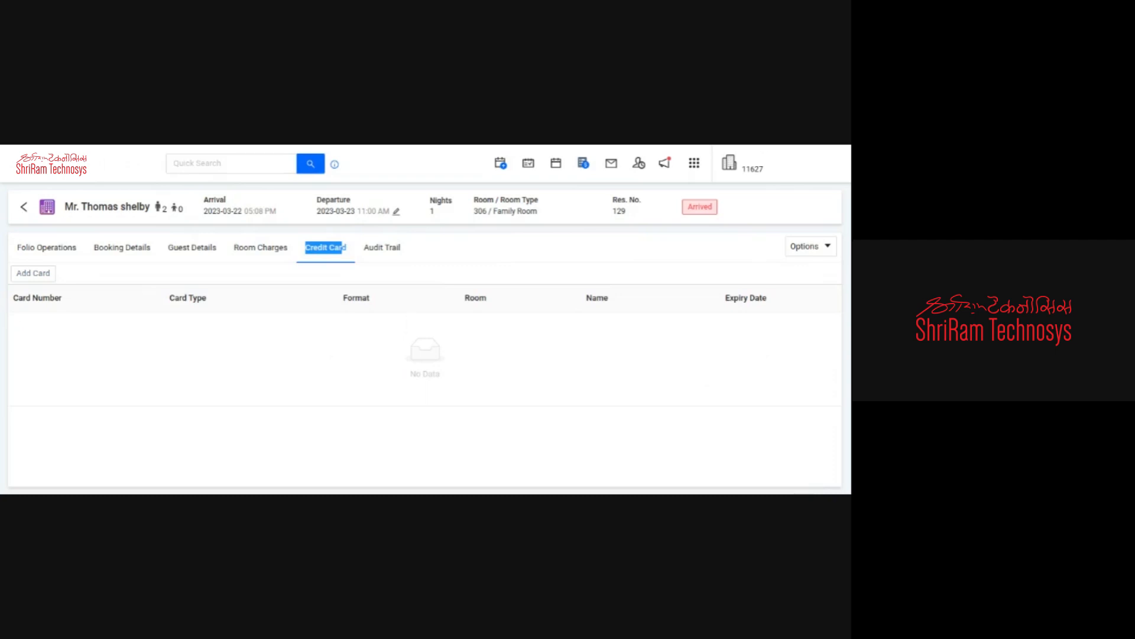
{"action": "left_click", "coordinate": [385, 251]}
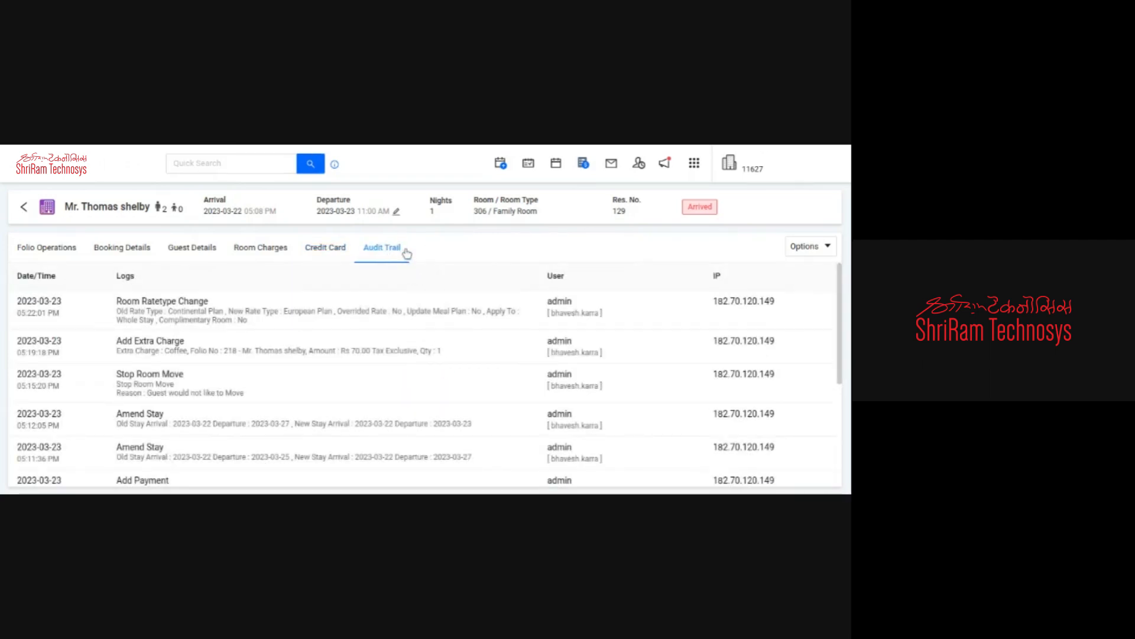
Step: Review the audit trail's Logs column and the two Amend Stay entries
{"action": "left_click_drag", "start_coordinate": [407, 253], "coordinate": [360, 252]}
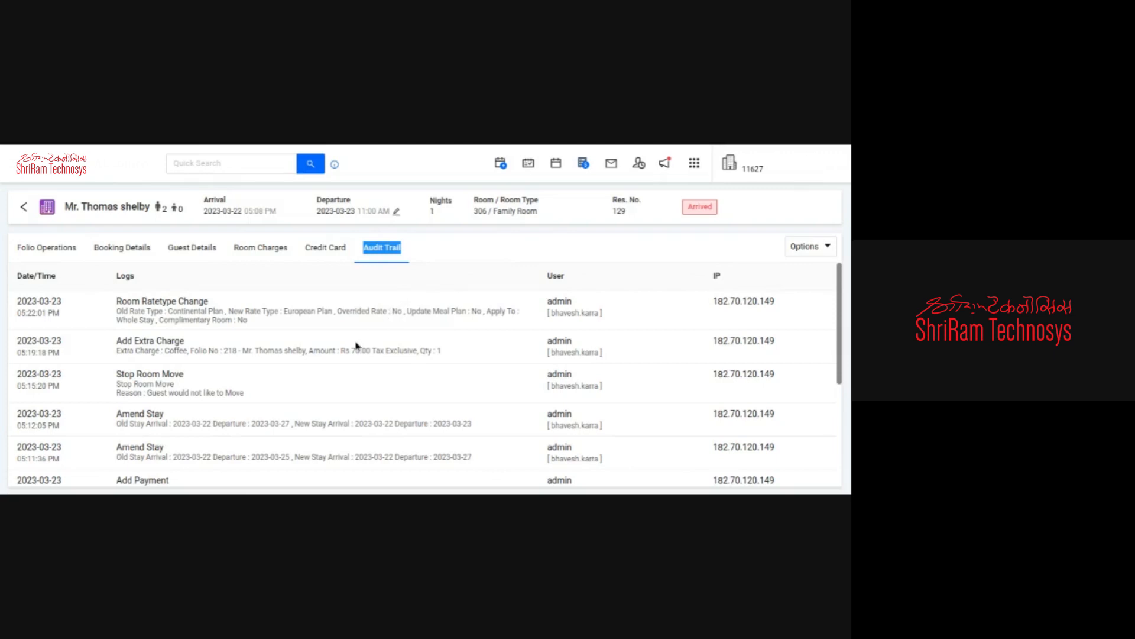
{"action": "scroll", "coordinate": [366, 351], "scroll_direction": "down", "scroll_amount": 3}
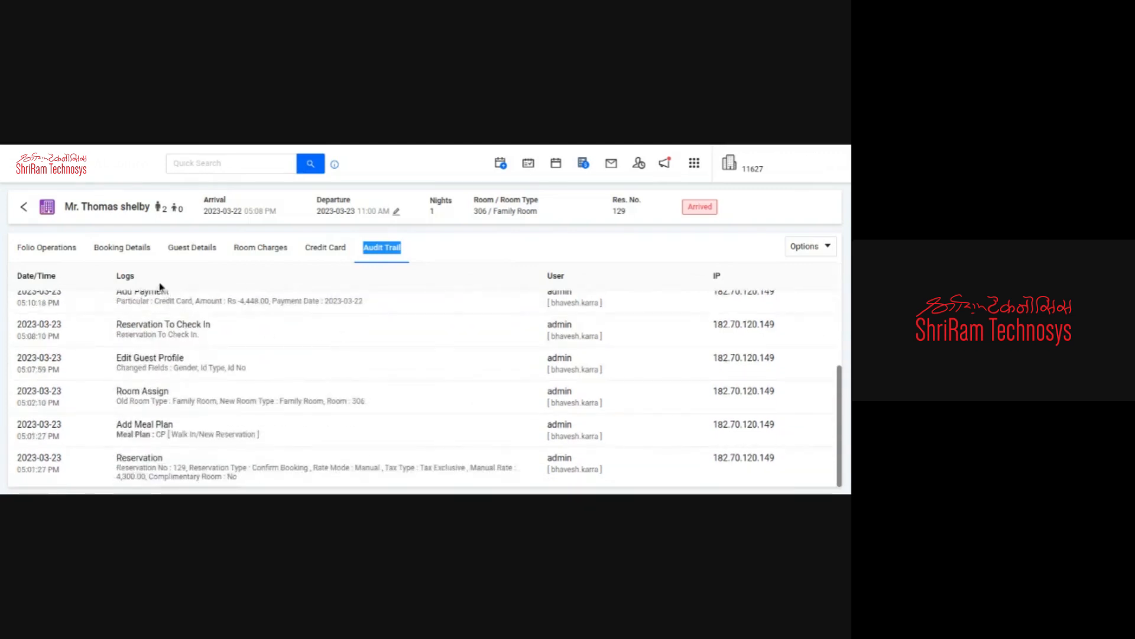
{"action": "double_click", "coordinate": [125, 276]}
{"action": "scroll", "coordinate": [195, 355], "scroll_direction": "up", "scroll_amount": 3}
{"action": "scroll", "coordinate": [207, 379], "scroll_direction": "down", "scroll_amount": 3}
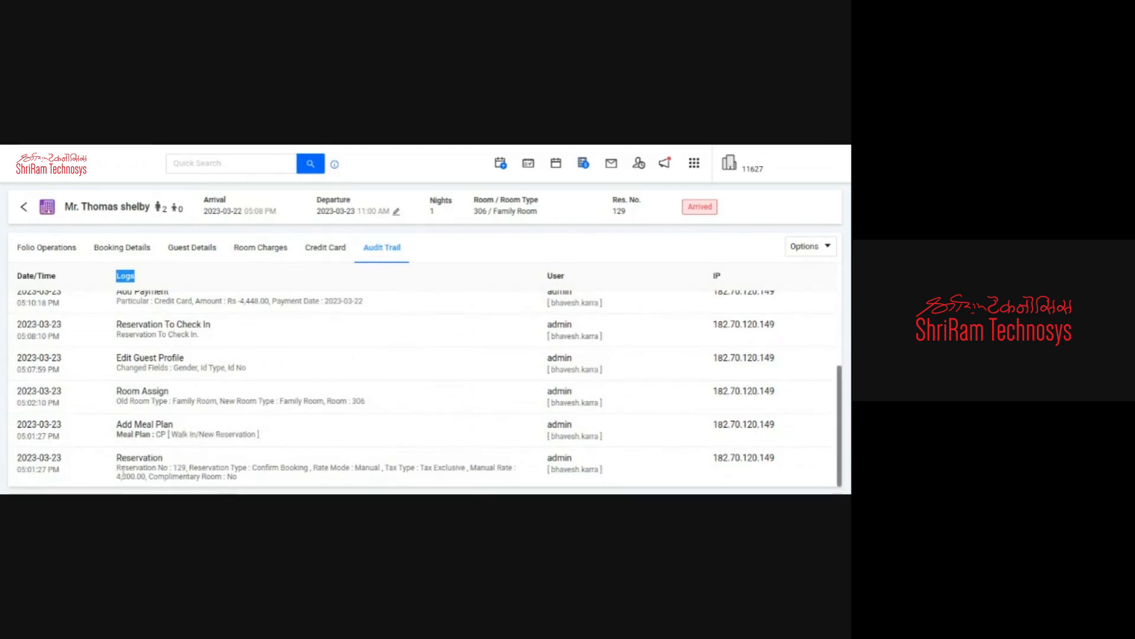
{"action": "scroll", "coordinate": [131, 419], "scroll_direction": "up", "scroll_amount": 5}
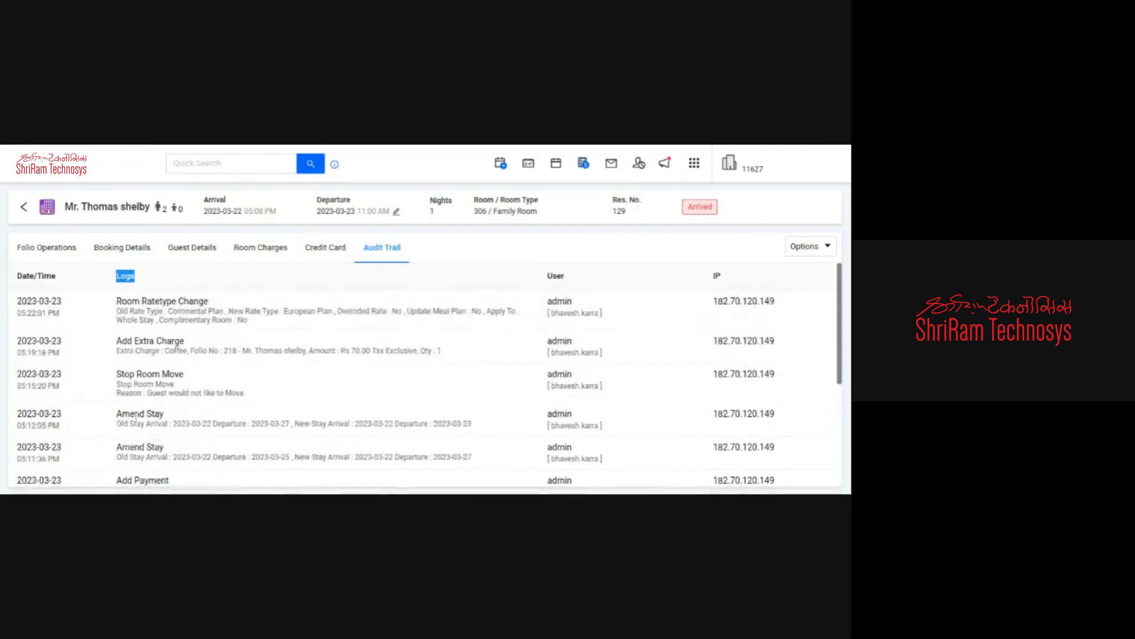
{"action": "left_click_drag", "start_coordinate": [117, 413], "coordinate": [454, 461]}
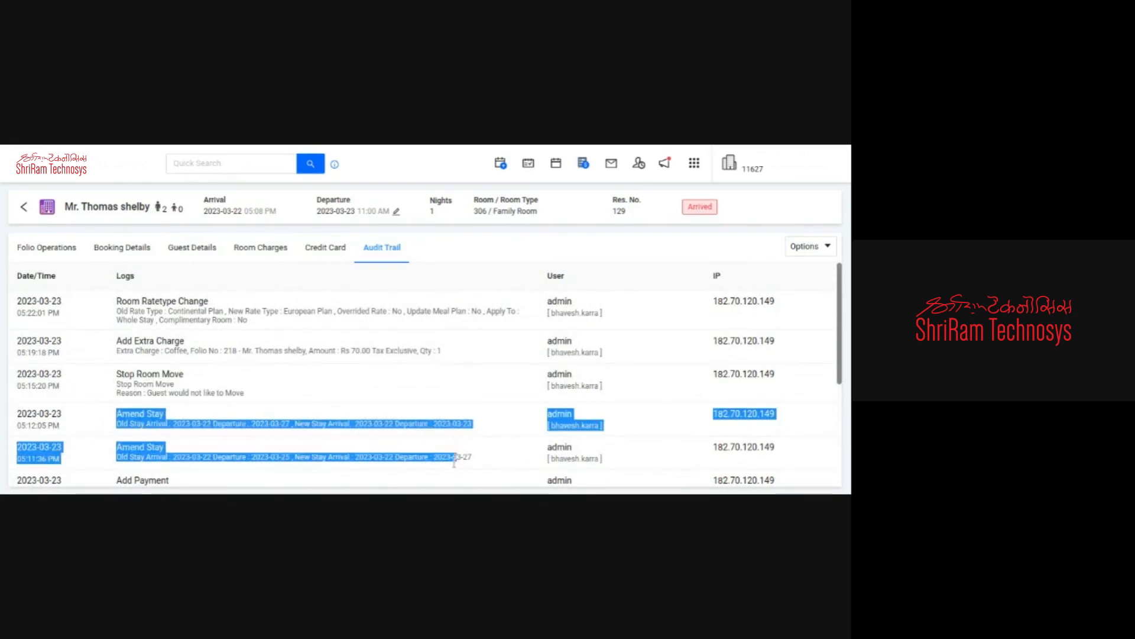
{"action": "left_click", "coordinate": [265, 381]}
Step: Check the recorded user and Add Extra Charge date, then return to the room grid
{"action": "left_click_drag", "start_coordinate": [569, 278], "coordinate": [555, 408]}
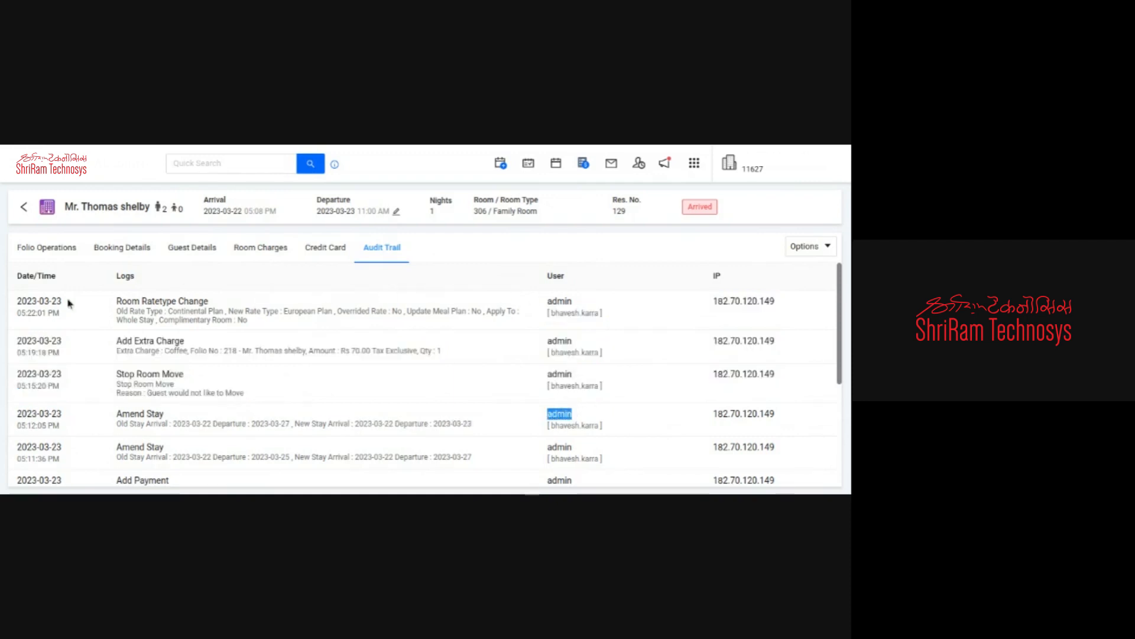
{"action": "mouse_move", "coordinate": [17, 277]}
{"action": "left_mouse_down"}
{"action": "mouse_move", "coordinate": [57, 278]}
{"action": "mouse_move", "coordinate": [60, 305]}
{"action": "mouse_move", "coordinate": [26, 295]}
{"action": "left_mouse_up"}
{"action": "scroll", "coordinate": [200, 337], "scroll_direction": "down", "scroll_amount": 5}
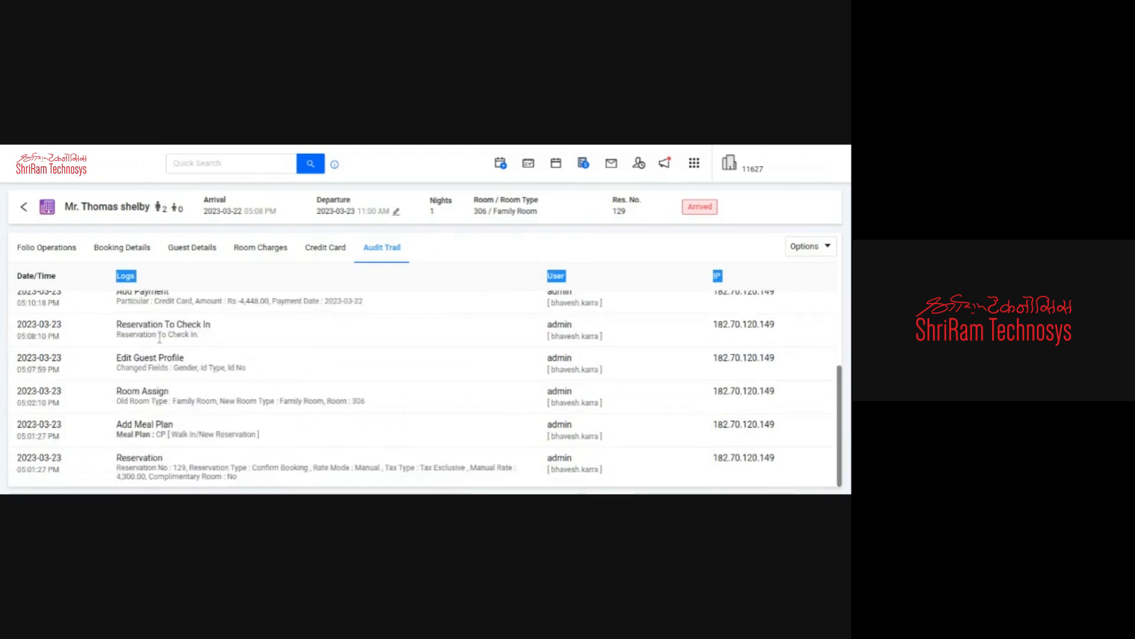
{"action": "scroll", "coordinate": [159, 337], "scroll_direction": "up", "scroll_amount": 5}
{"action": "double_click", "coordinate": [33, 340]}
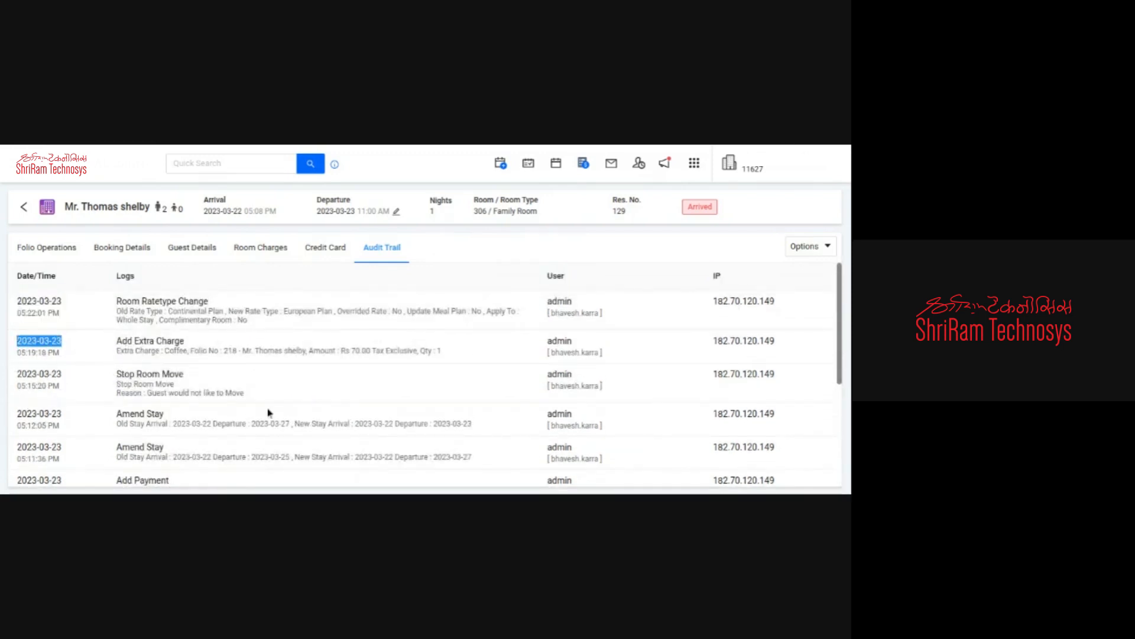
{"action": "left_click", "coordinate": [26, 208]}
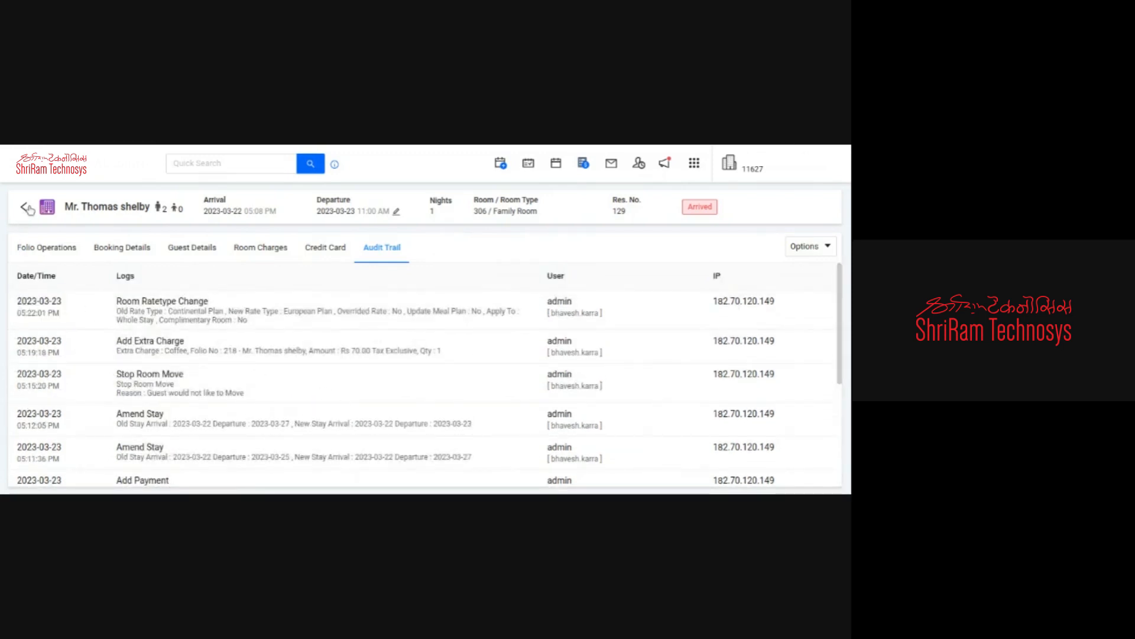
{"action": "left_click", "coordinate": [201, 362]}
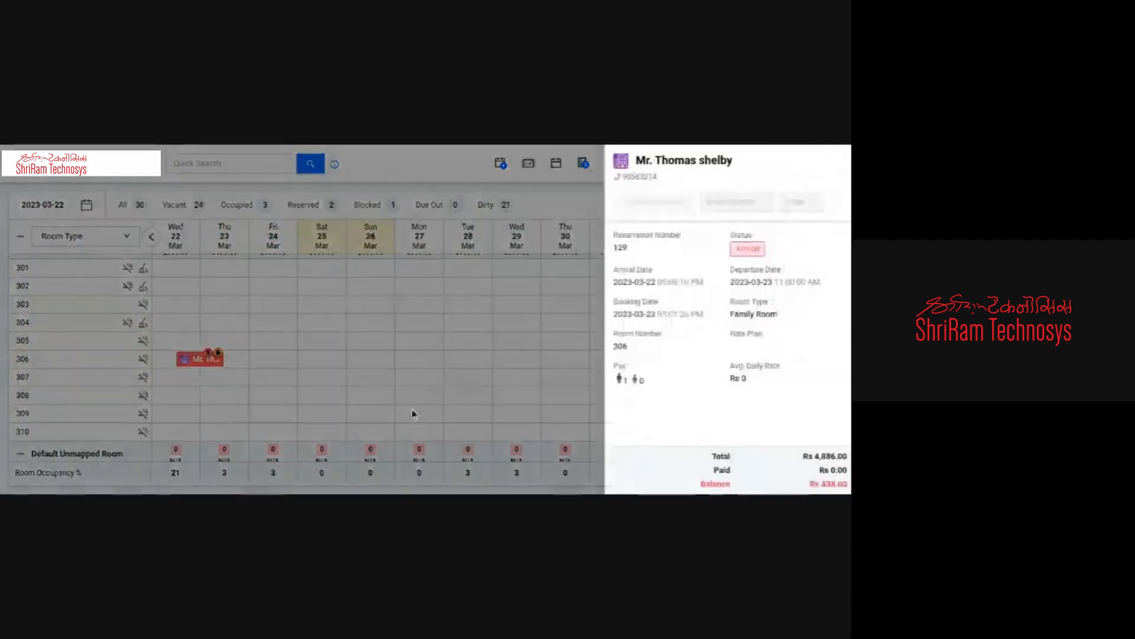
Step: Close room 306's booking summary and bring up the sidebar showing working date 2023-03-22
{"action": "left_click", "coordinate": [831, 175]}
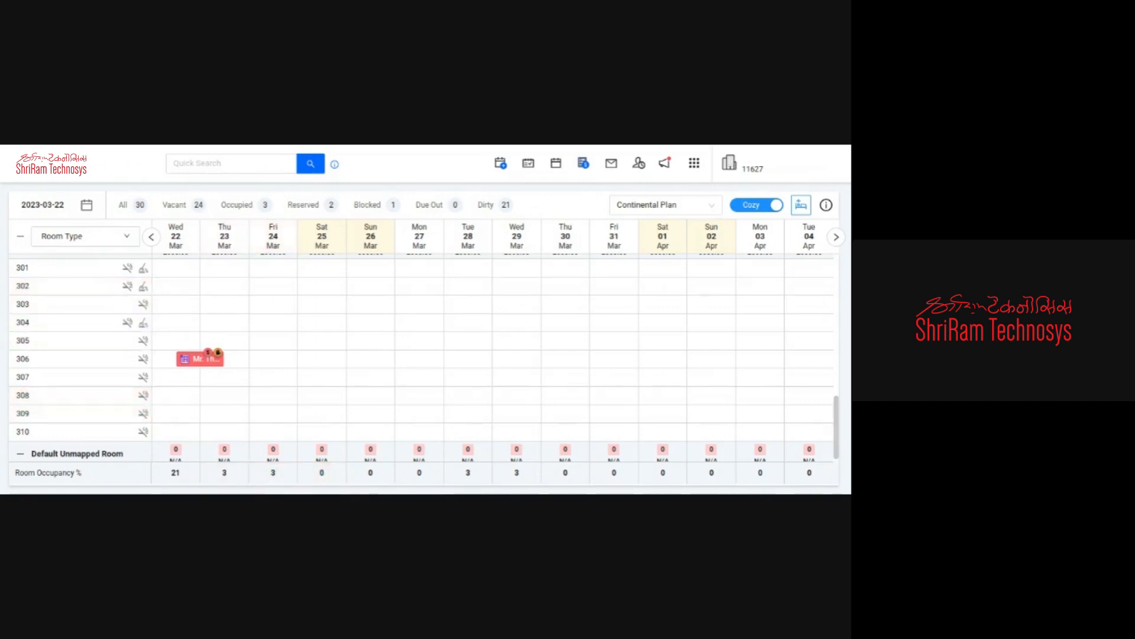
{"action": "mouse_move", "coordinate": [4, 366]}
{"action": "left_click_drag", "start_coordinate": [142, 467], "coordinate": [34, 468]}
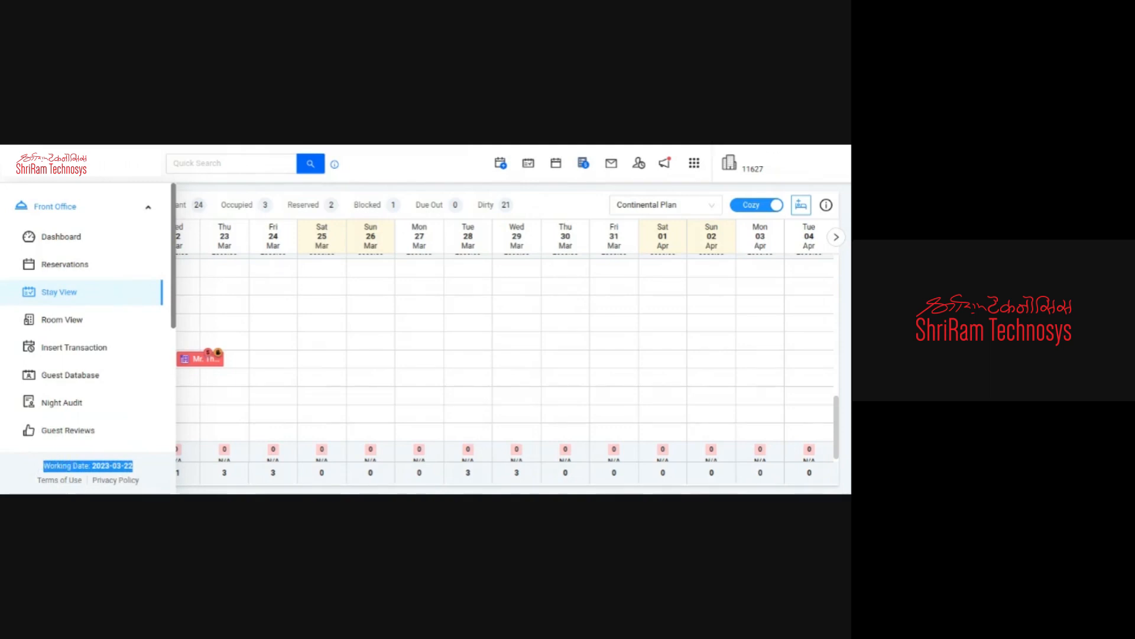
{"action": "left_click_drag", "start_coordinate": [149, 467], "coordinate": [3, 215]}
{"action": "left_click", "coordinate": [59, 169]}
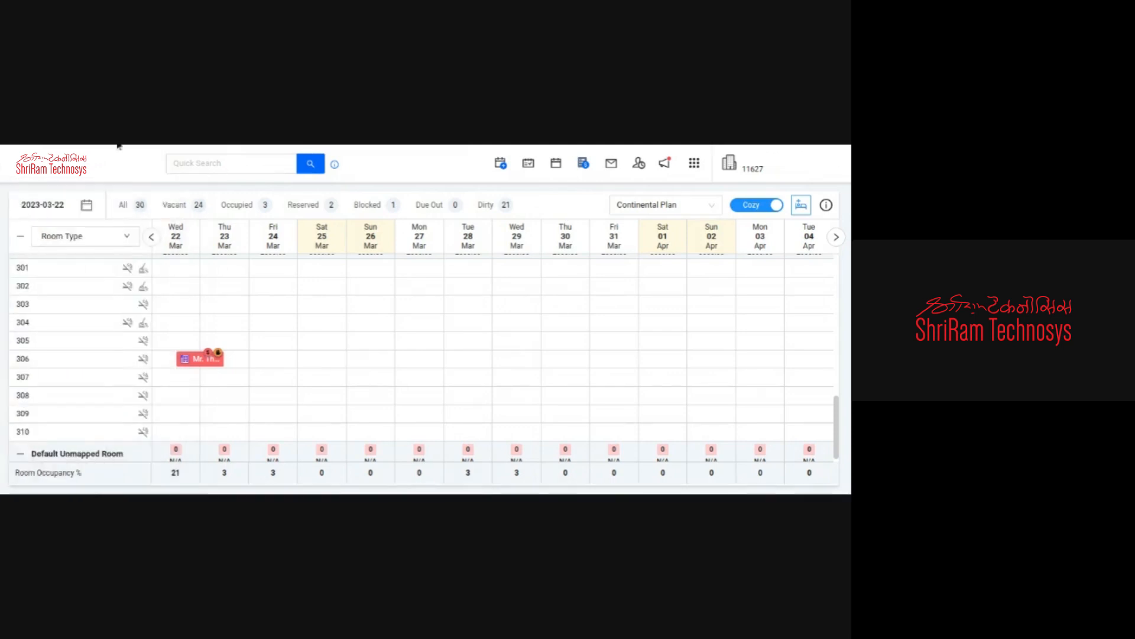
{"action": "left_click", "coordinate": [20, 165]}
{"action": "left_click_drag", "start_coordinate": [142, 470], "coordinate": [57, 468]}
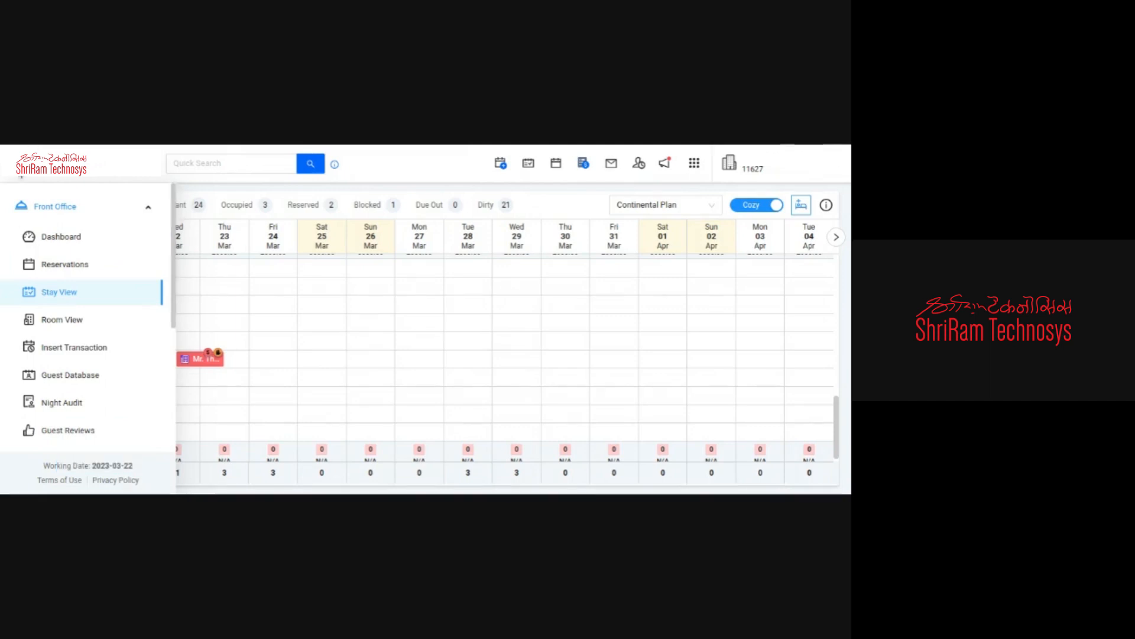
{"action": "left_click", "coordinate": [200, 358]}
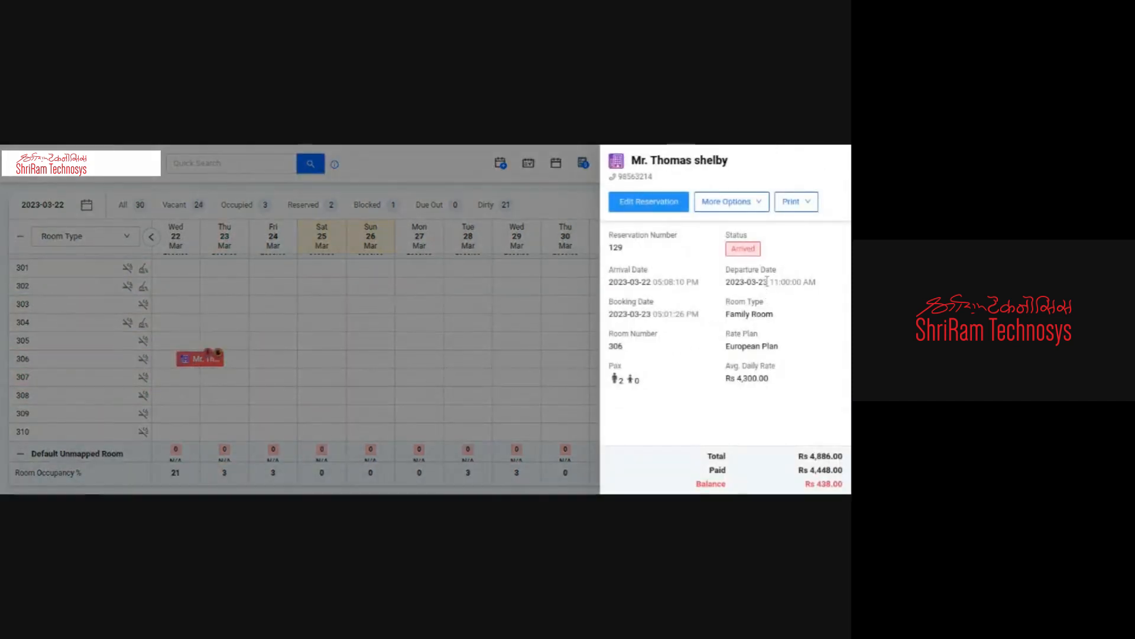
{"action": "left_click_drag", "start_coordinate": [769, 282], "coordinate": [730, 283]}
{"action": "left_click", "coordinate": [731, 201]}
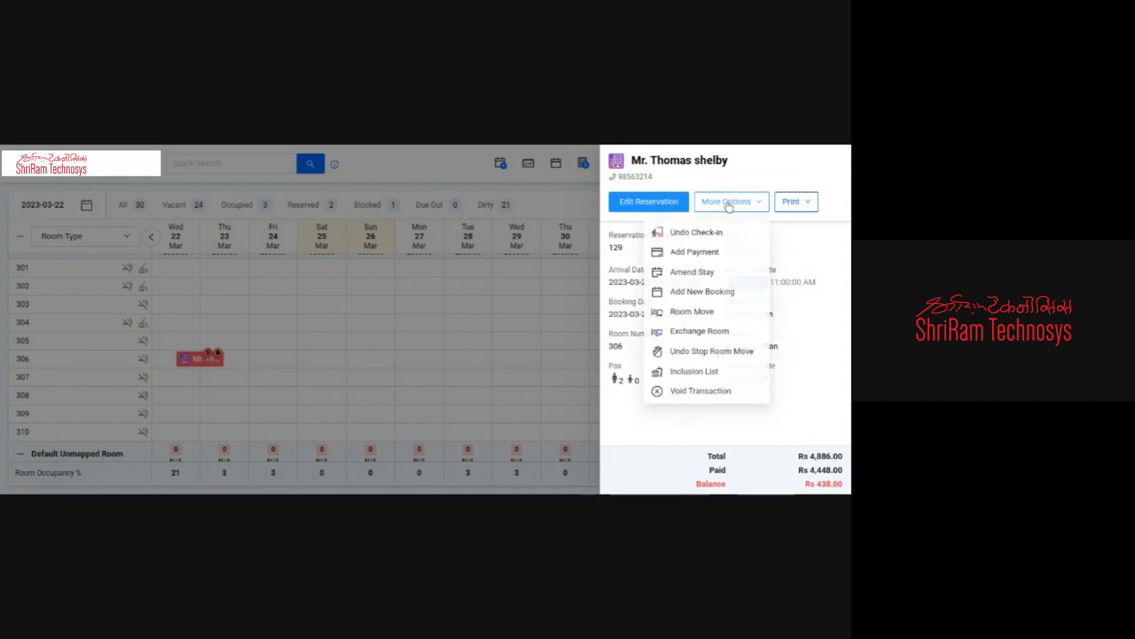
{"action": "left_click", "coordinate": [532, 260]}
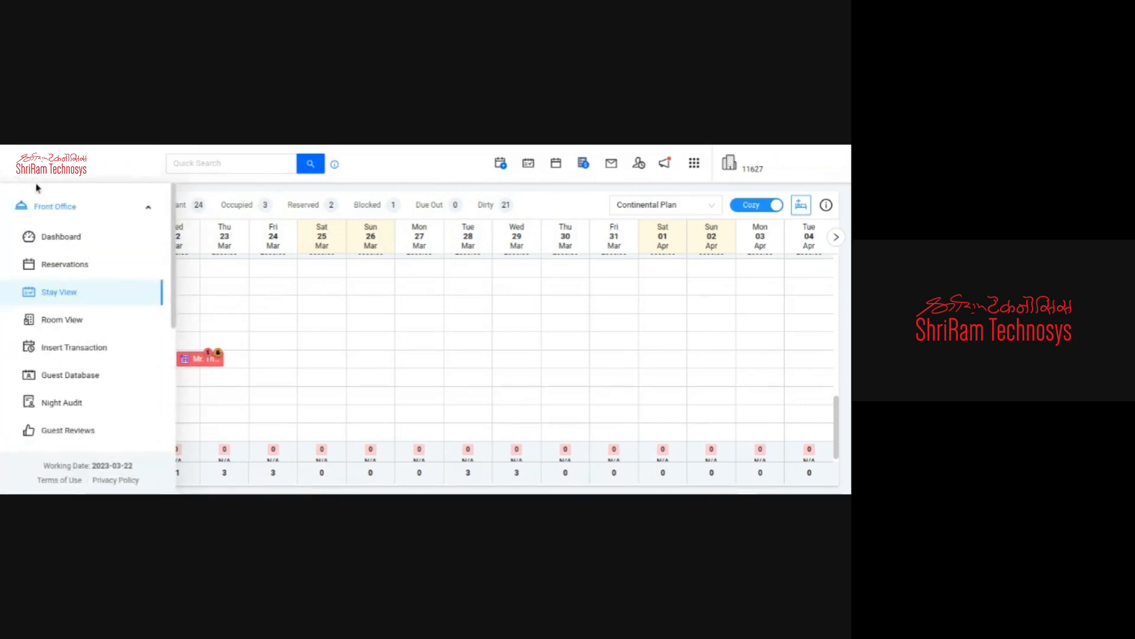
Step: Expand Front Office in the navigation menu and launch Night Audit for 2023-03-22
{"action": "left_click", "coordinate": [51, 200]}
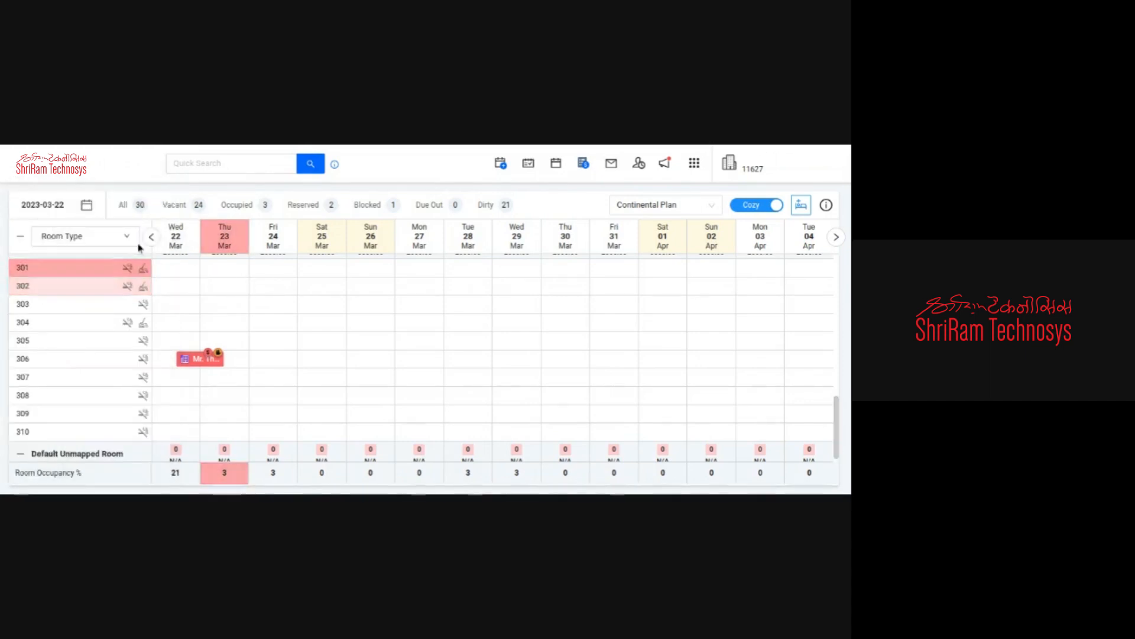
{"action": "mouse_move", "coordinate": [52, 206]}
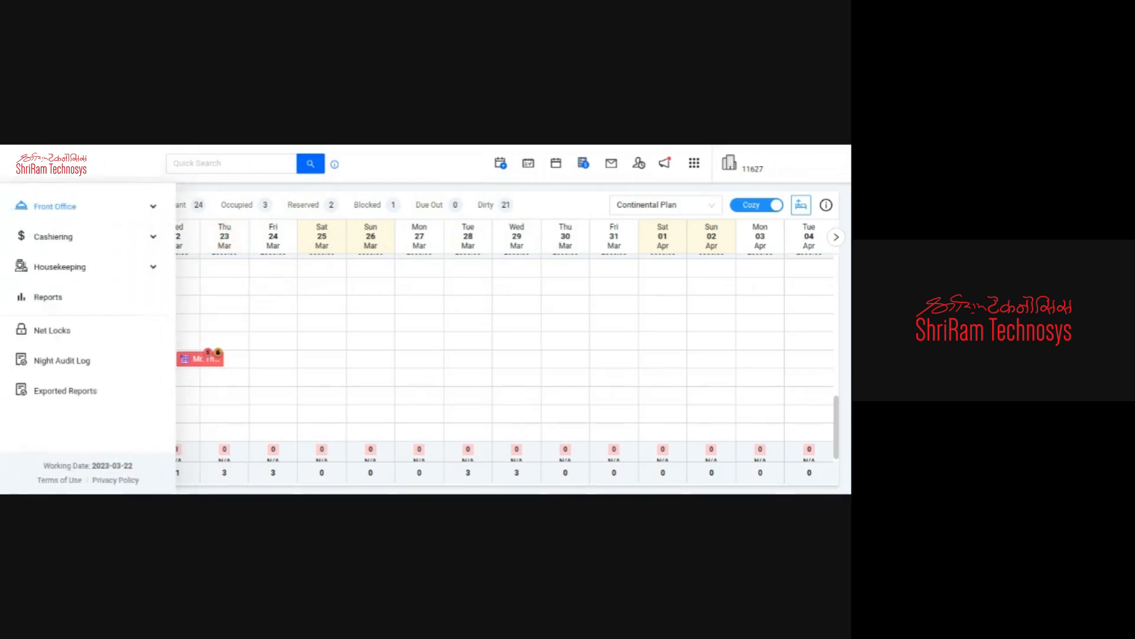
{"action": "left_click", "coordinate": [52, 206]}
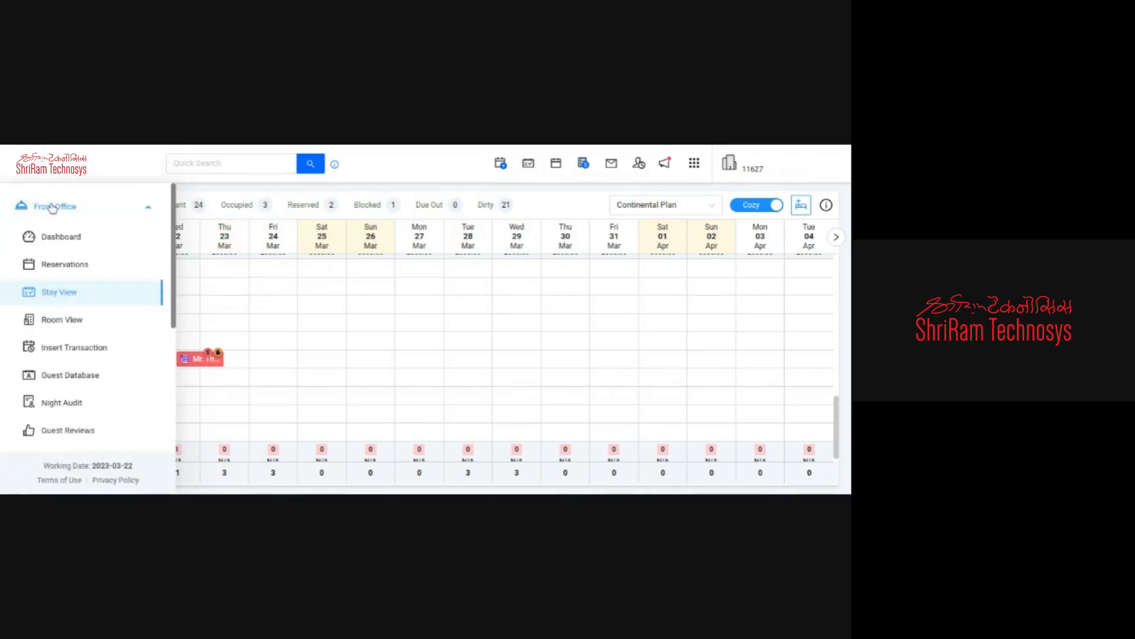
{"action": "scroll", "coordinate": [67, 236], "scroll_direction": "down", "scroll_amount": 1}
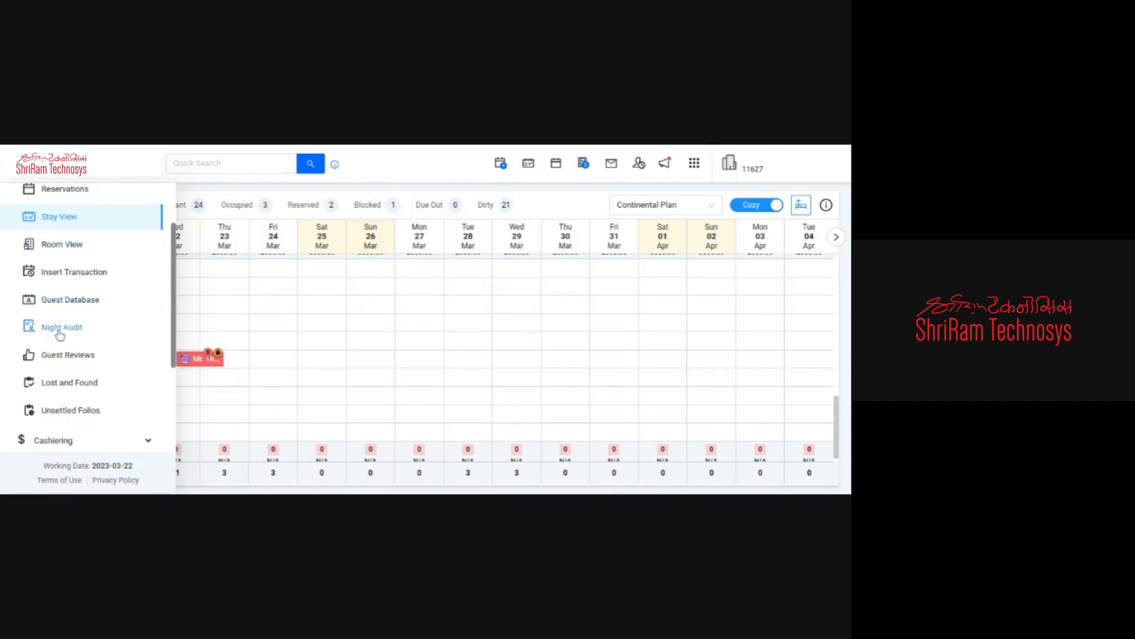
{"action": "scroll", "coordinate": [61, 329], "scroll_direction": "up", "scroll_amount": 1}
{"action": "left_click", "coordinate": [66, 206]}
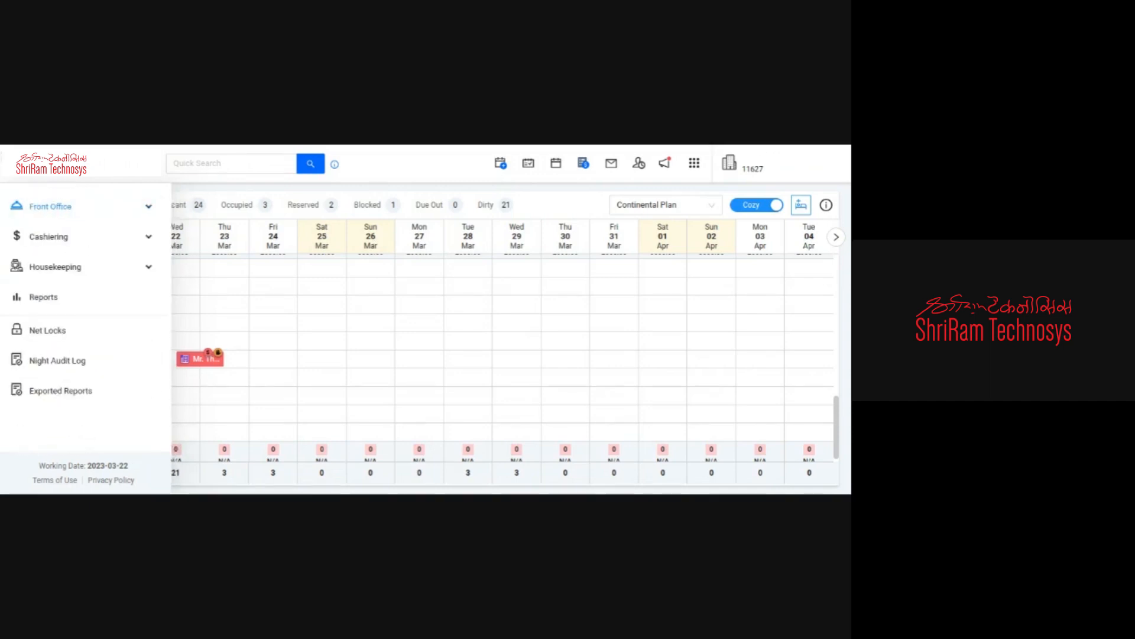
{"action": "left_click", "coordinate": [19, 172]}
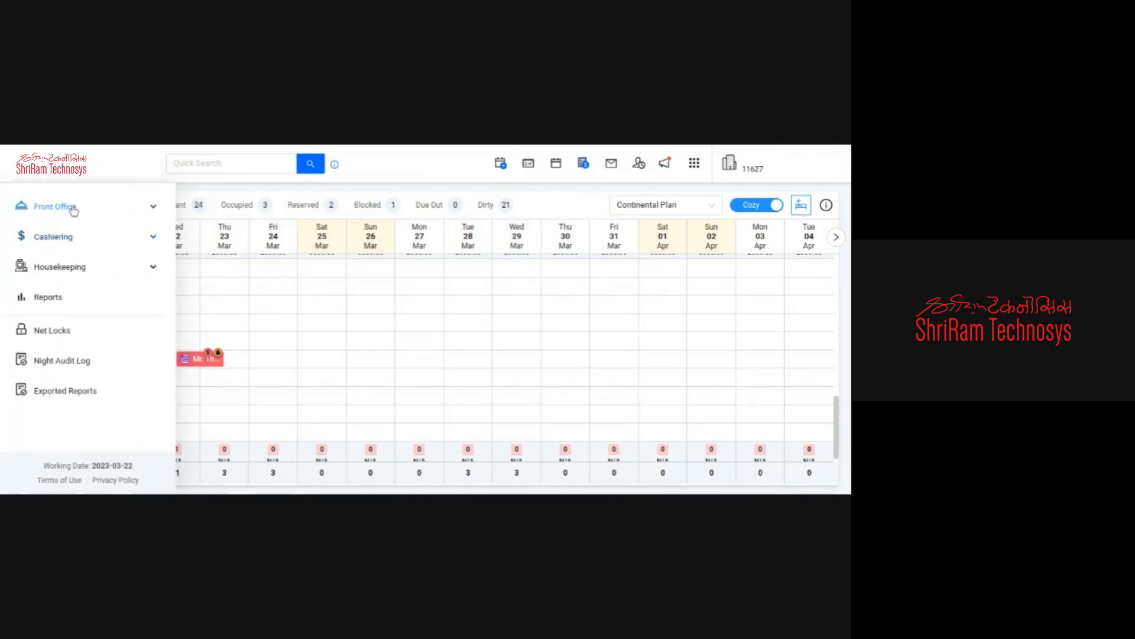
{"action": "left_click", "coordinate": [71, 207]}
{"action": "scroll", "coordinate": [68, 278], "scroll_direction": "down", "scroll_amount": 4}
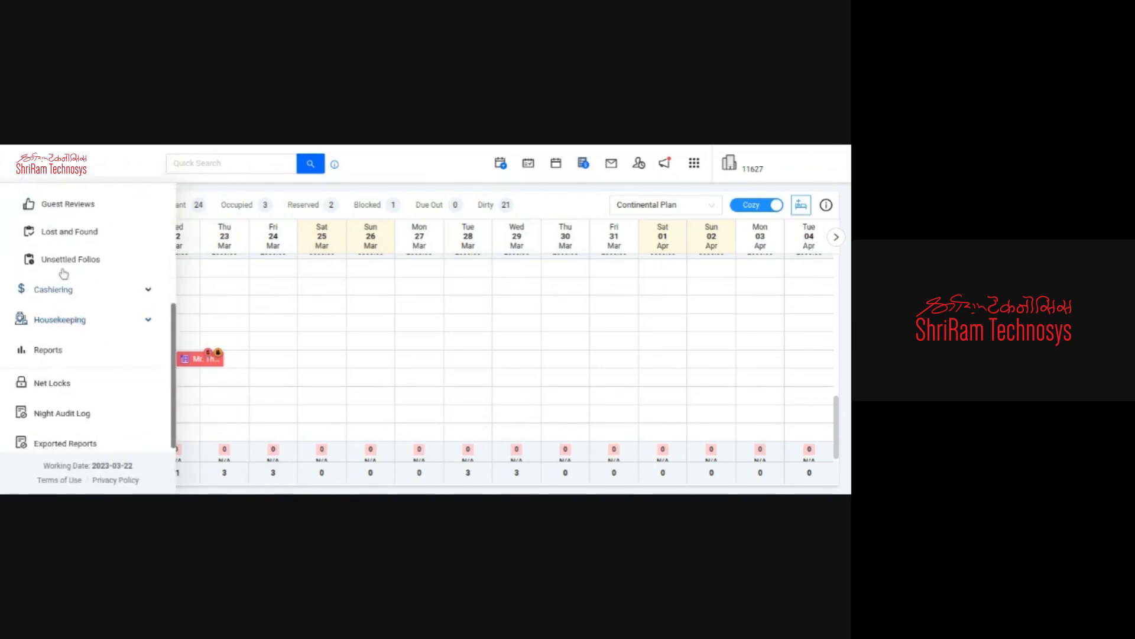
{"action": "scroll", "coordinate": [64, 272], "scroll_direction": "up", "scroll_amount": 2}
{"action": "left_click", "coordinate": [62, 256]}
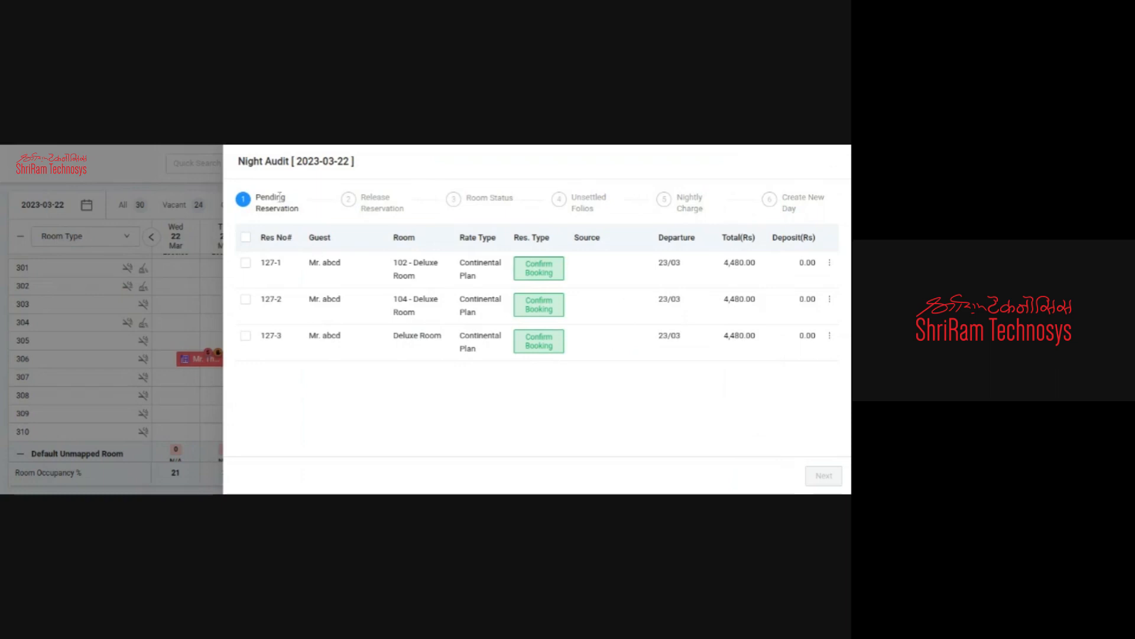
Step: Review the Pending Reservation step, its Confirm Booking statuses and the audit date
{"action": "left_click_drag", "start_coordinate": [299, 205], "coordinate": [256, 191]}
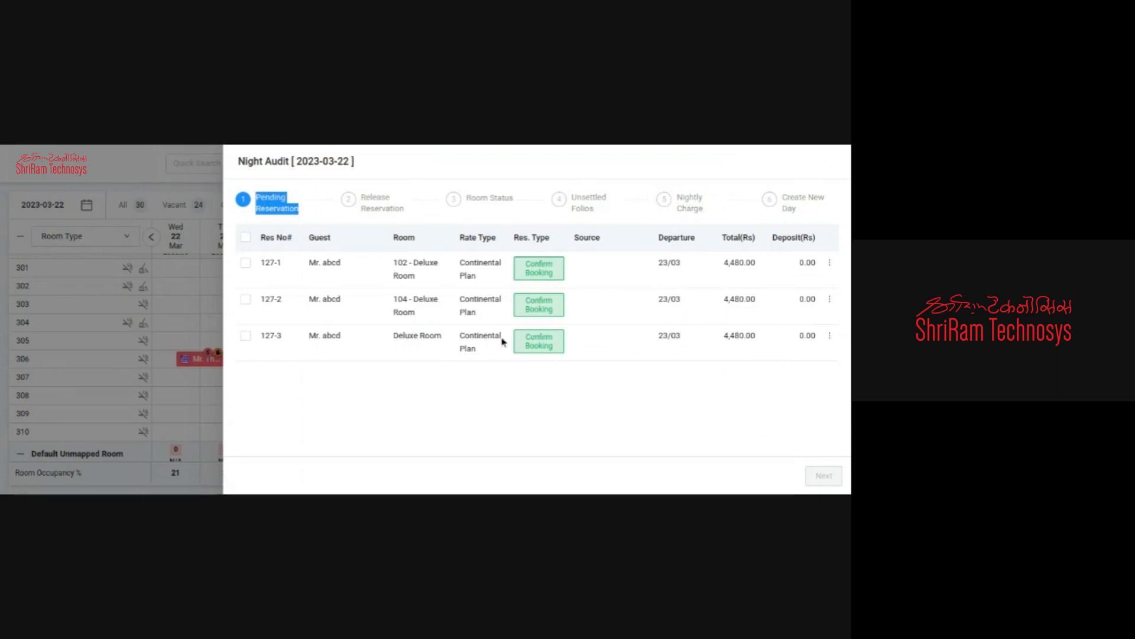
{"action": "left_click", "coordinate": [393, 418]}
{"action": "left_click_drag", "start_coordinate": [527, 272], "coordinate": [556, 375]}
{"action": "left_click", "coordinate": [556, 374]}
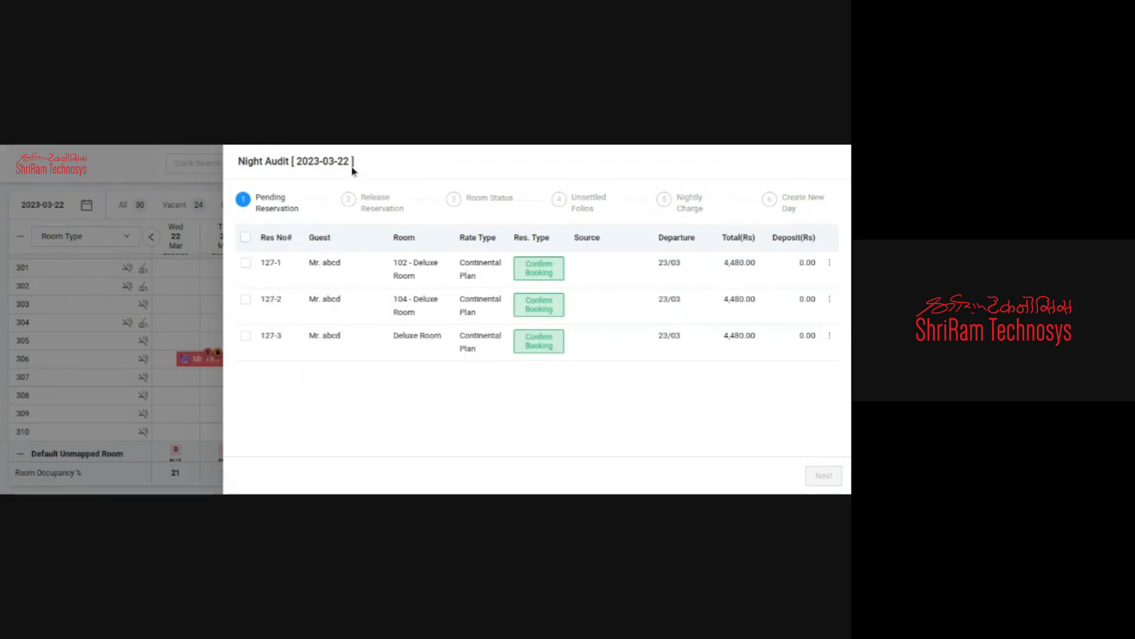
{"action": "left_click_drag", "start_coordinate": [353, 161], "coordinate": [302, 160]}
{"action": "left_click", "coordinate": [309, 202]}
Step: Open and dismiss reservation 127-1's actions menu, then select all three pending rows
{"action": "left_click", "coordinate": [830, 262]}
{"action": "left_click", "coordinate": [799, 281]}
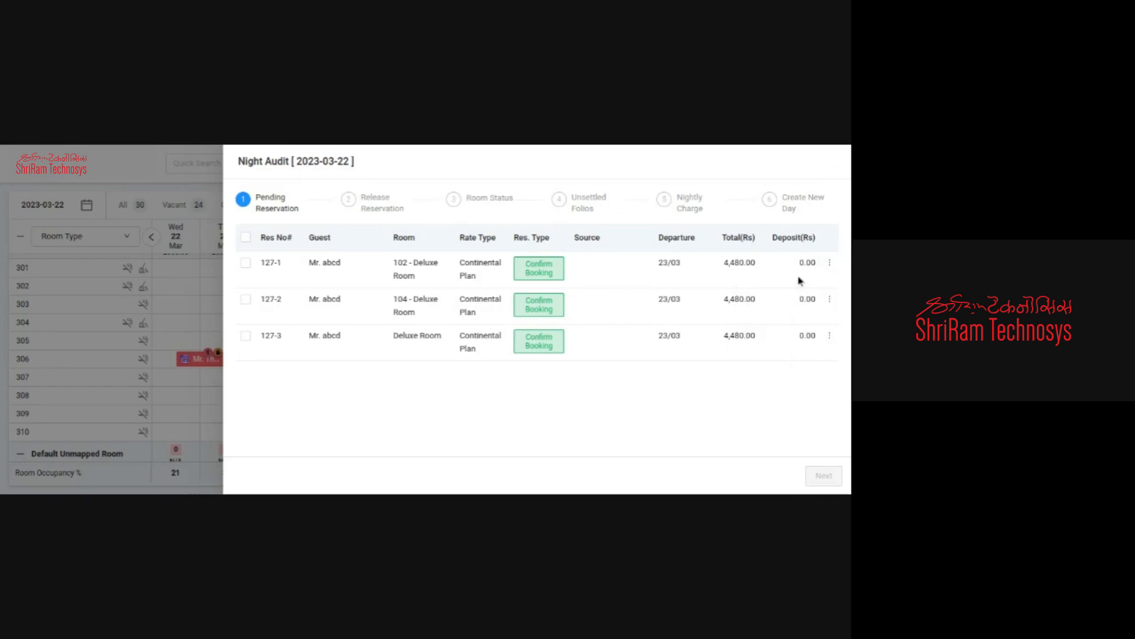
{"action": "left_click", "coordinate": [829, 262]}
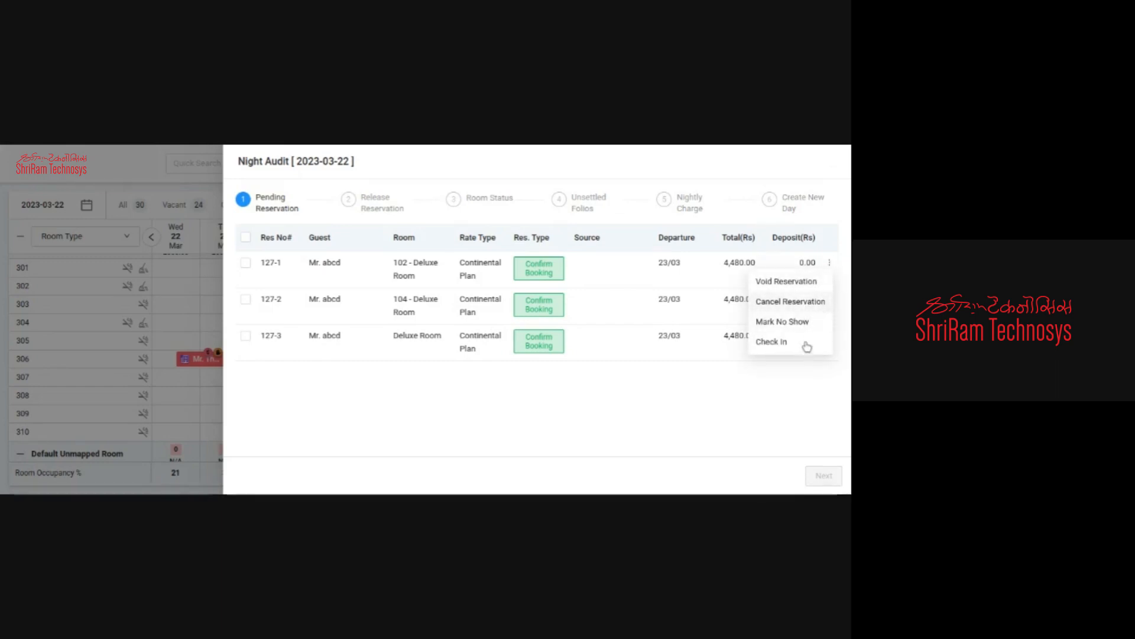
{"action": "left_click", "coordinate": [768, 371]}
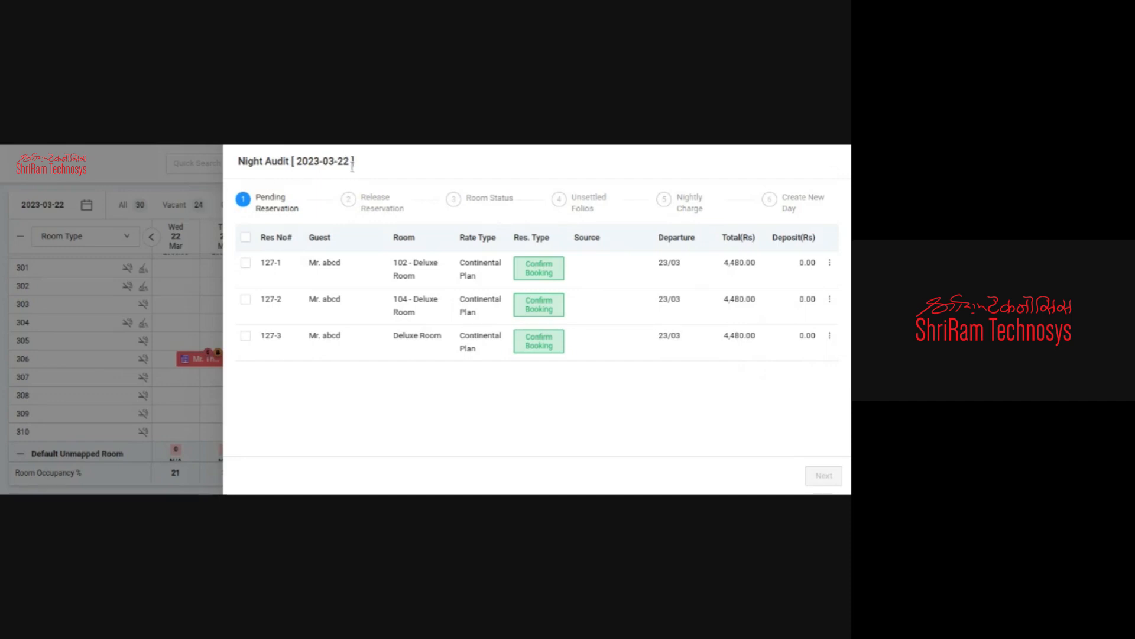
{"action": "left_click_drag", "start_coordinate": [354, 165], "coordinate": [300, 172]}
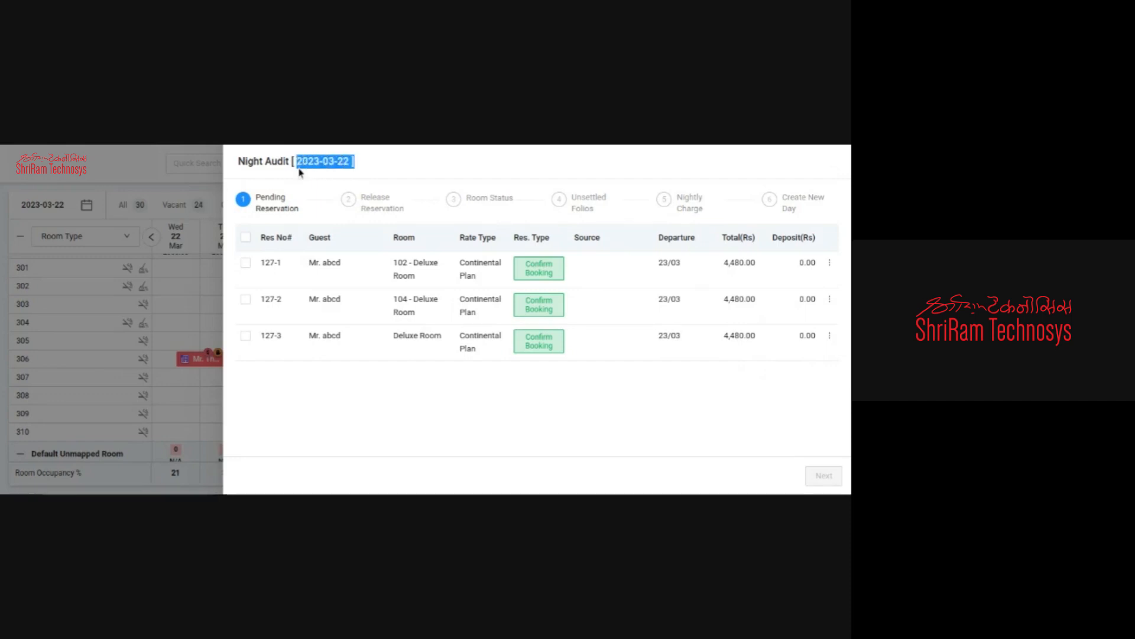
{"action": "left_click", "coordinate": [246, 238]}
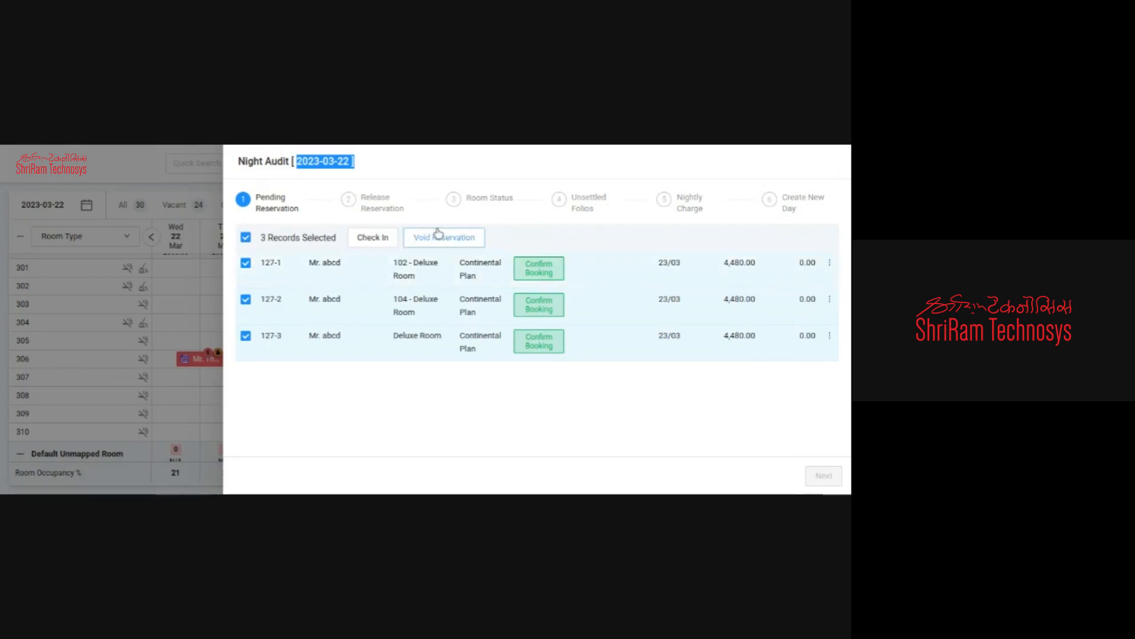
Step: Reselect the pending reservations, try checking them in, and add 127-3 to the selection
{"action": "left_click", "coordinate": [246, 237]}
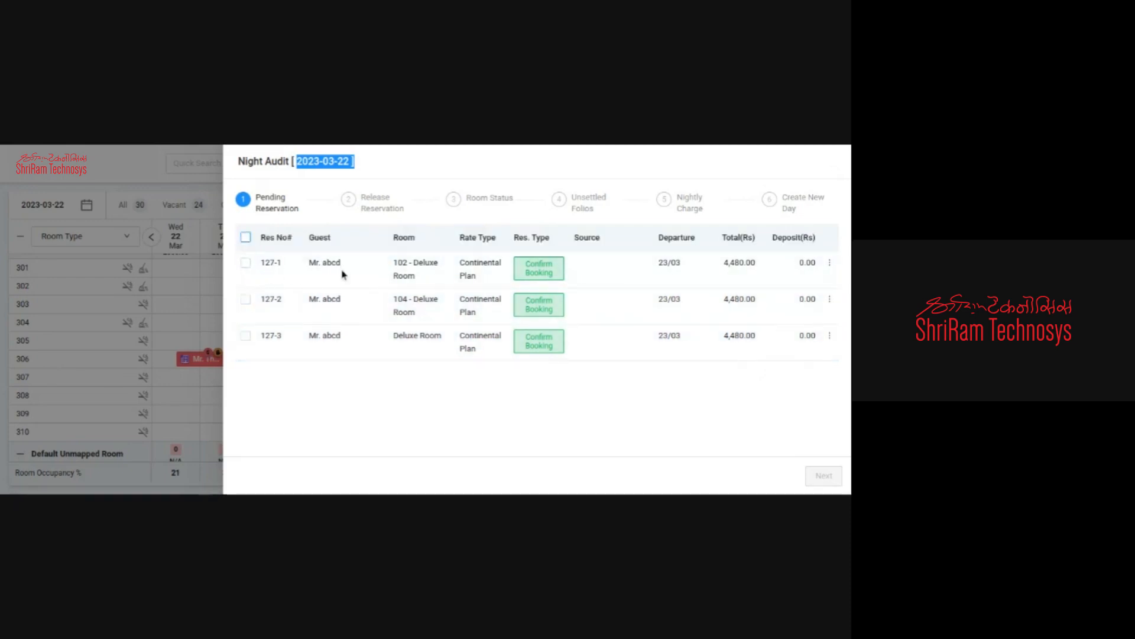
{"action": "left_click", "coordinate": [838, 269]}
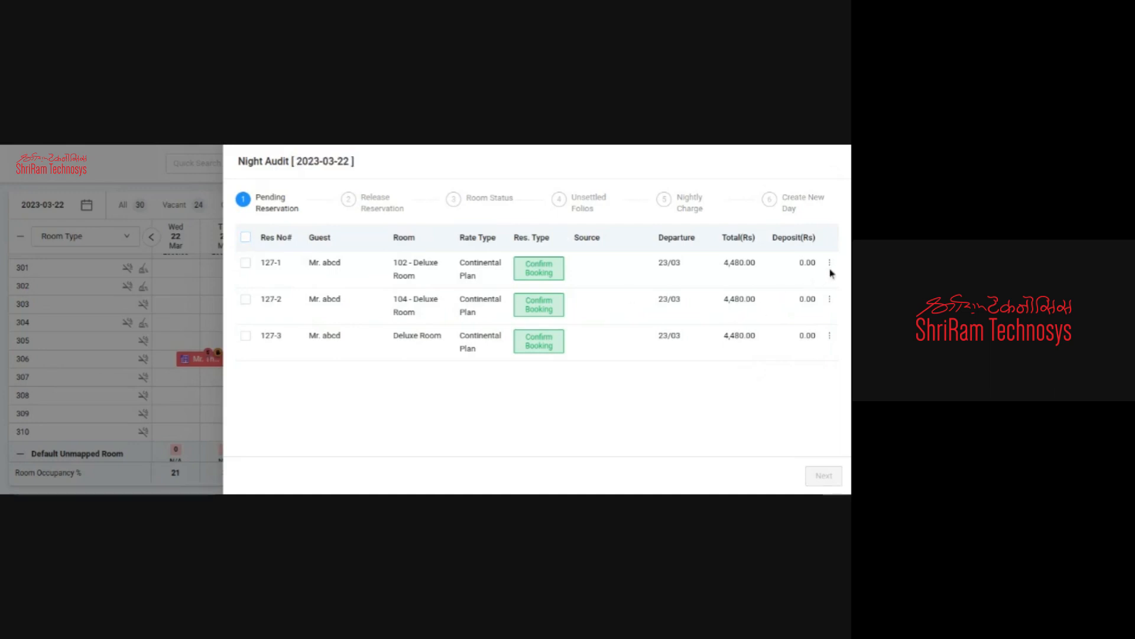
{"action": "left_click", "coordinate": [246, 238]}
{"action": "left_click", "coordinate": [369, 237]}
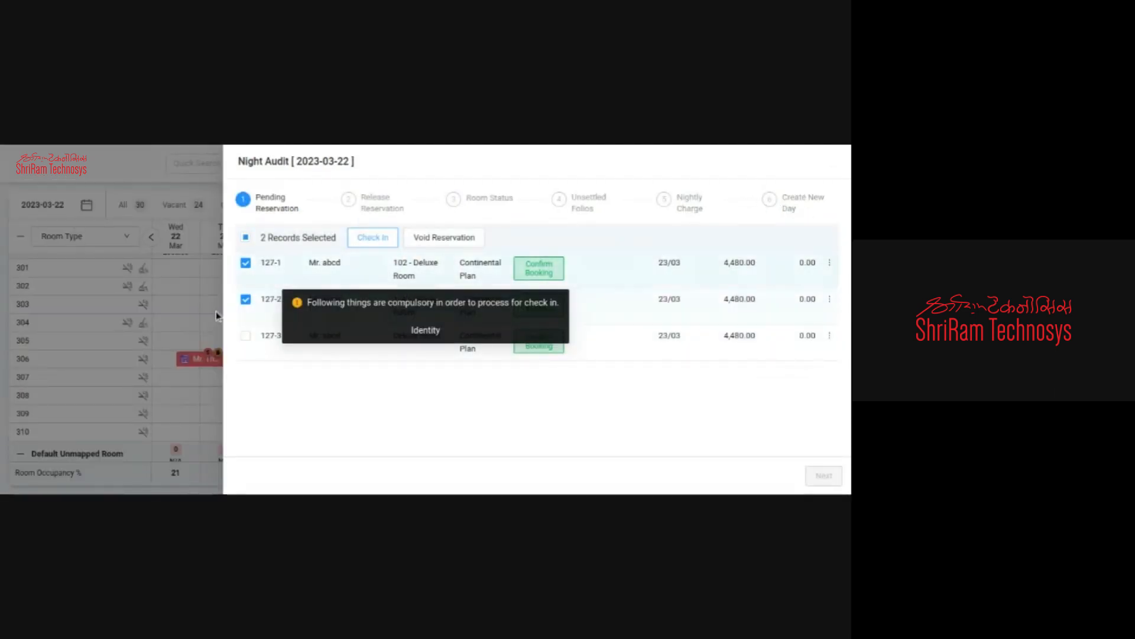
{"action": "left_click", "coordinate": [246, 336]}
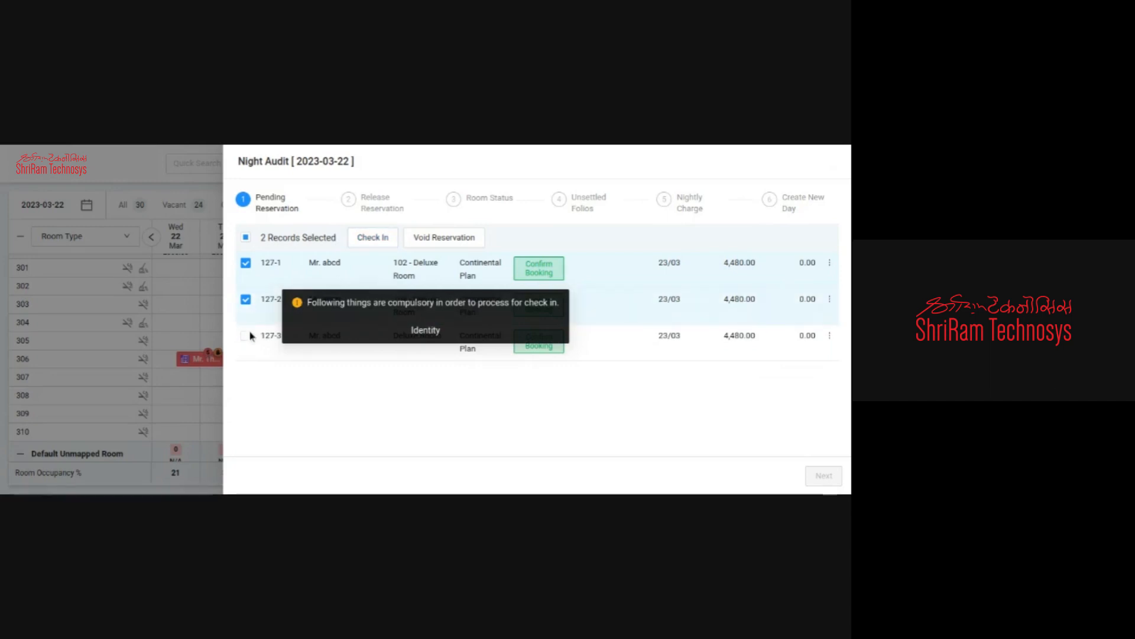
Step: Try voiding the three reservations with reason test, then close the night audit
{"action": "left_click", "coordinate": [441, 237]}
{"action": "left_click", "coordinate": [418, 270]}
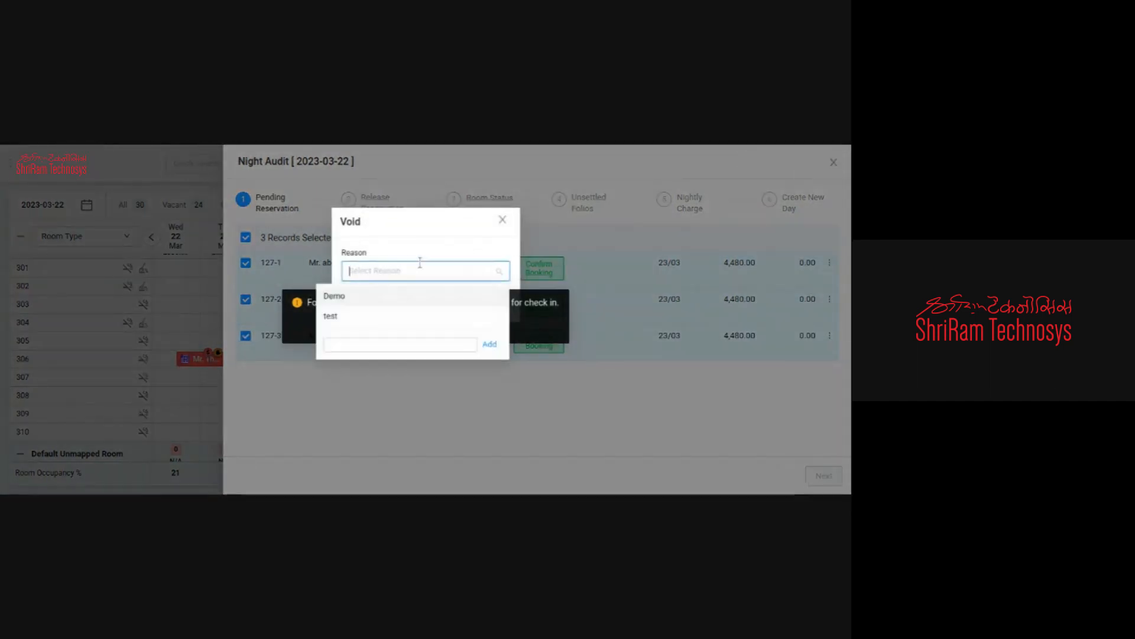
{"action": "left_click", "coordinate": [378, 295]}
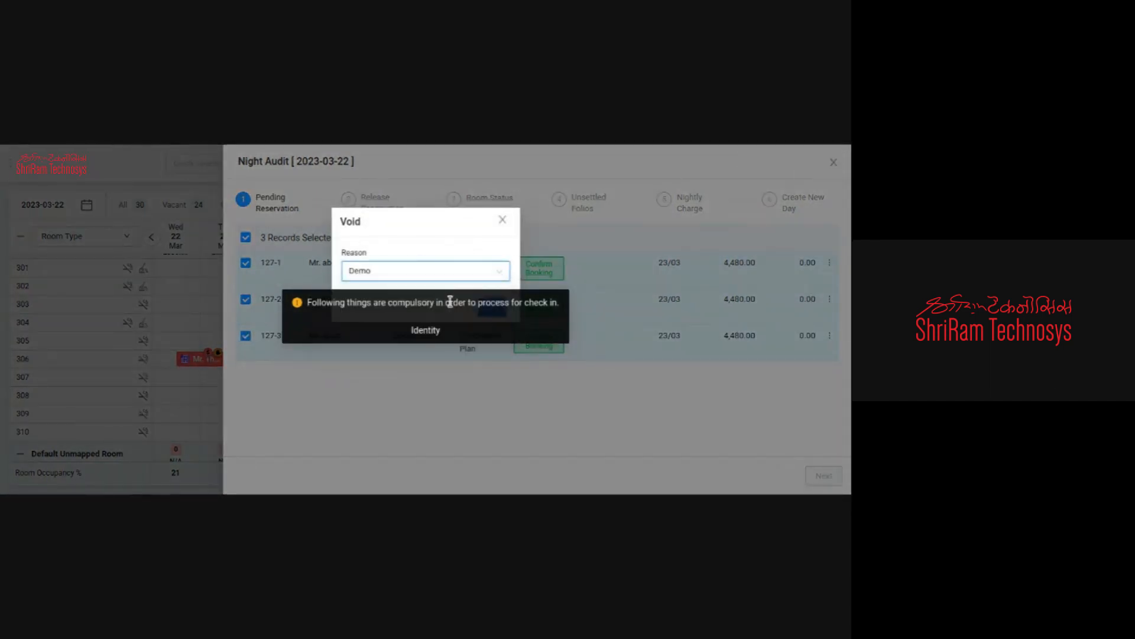
{"action": "left_click", "coordinate": [502, 220]}
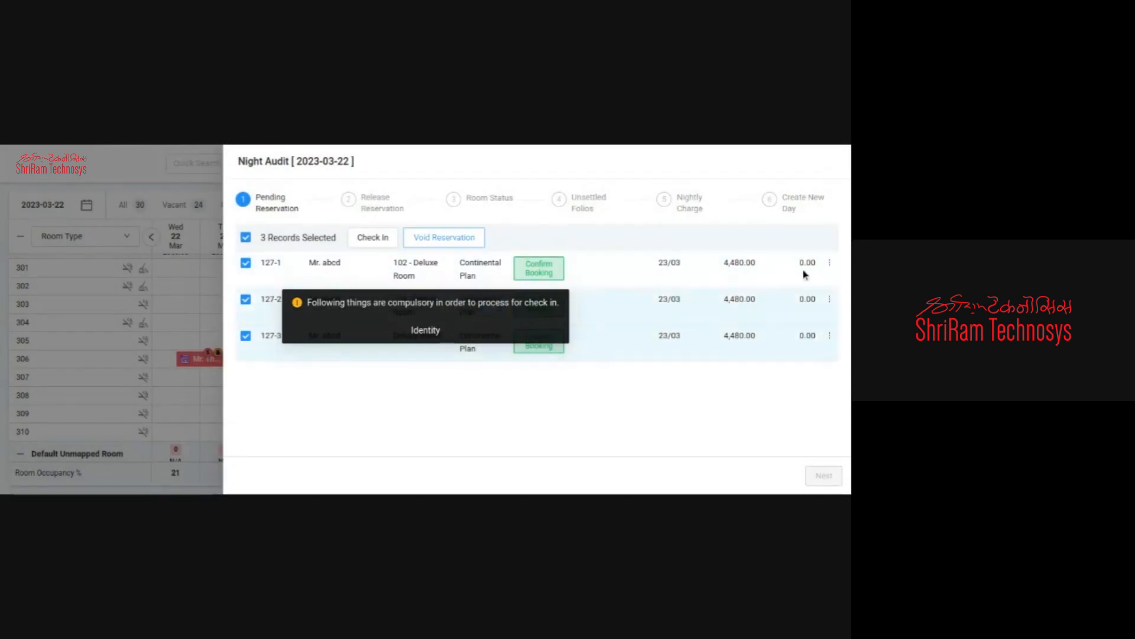
{"action": "left_click", "coordinate": [443, 237]}
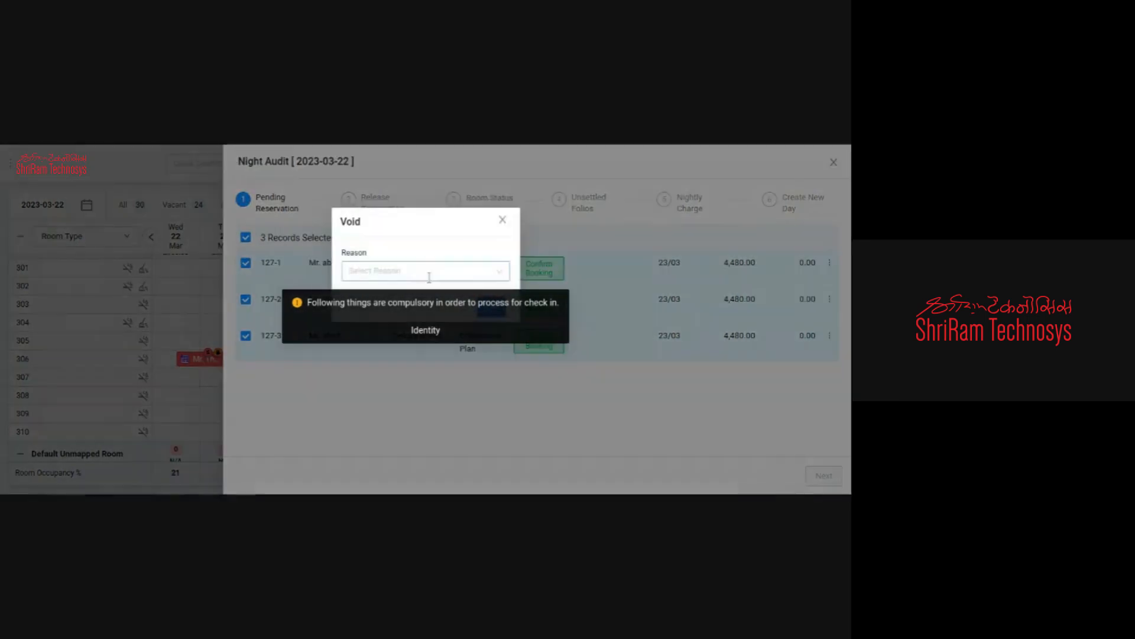
{"action": "left_click", "coordinate": [422, 271]}
{"action": "left_click", "coordinate": [347, 320]}
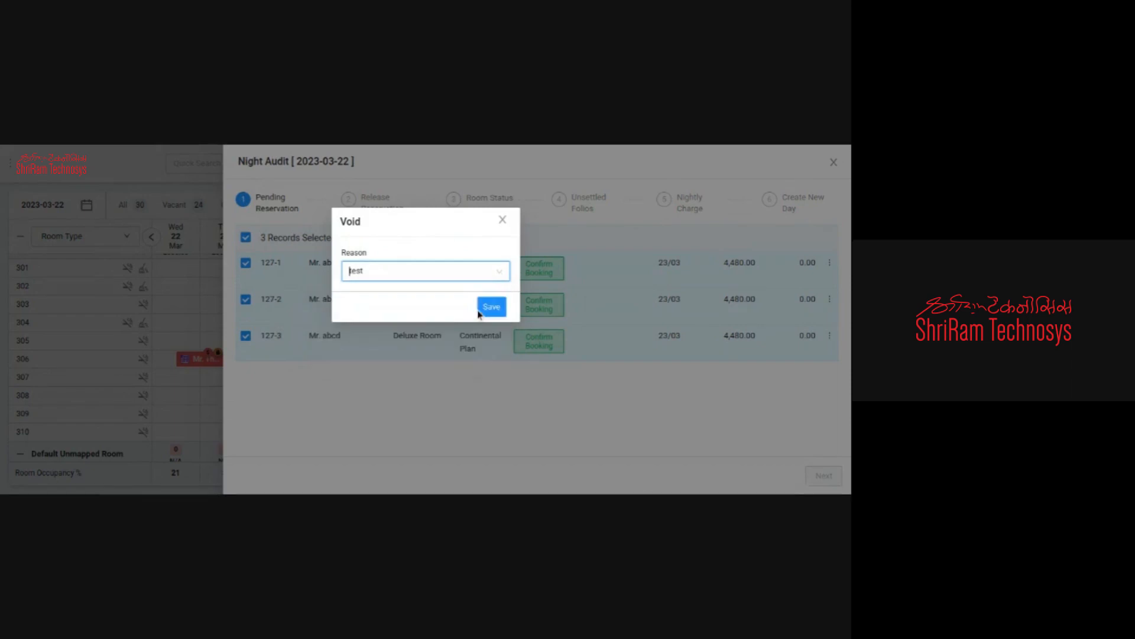
{"action": "left_click", "coordinate": [483, 312]}
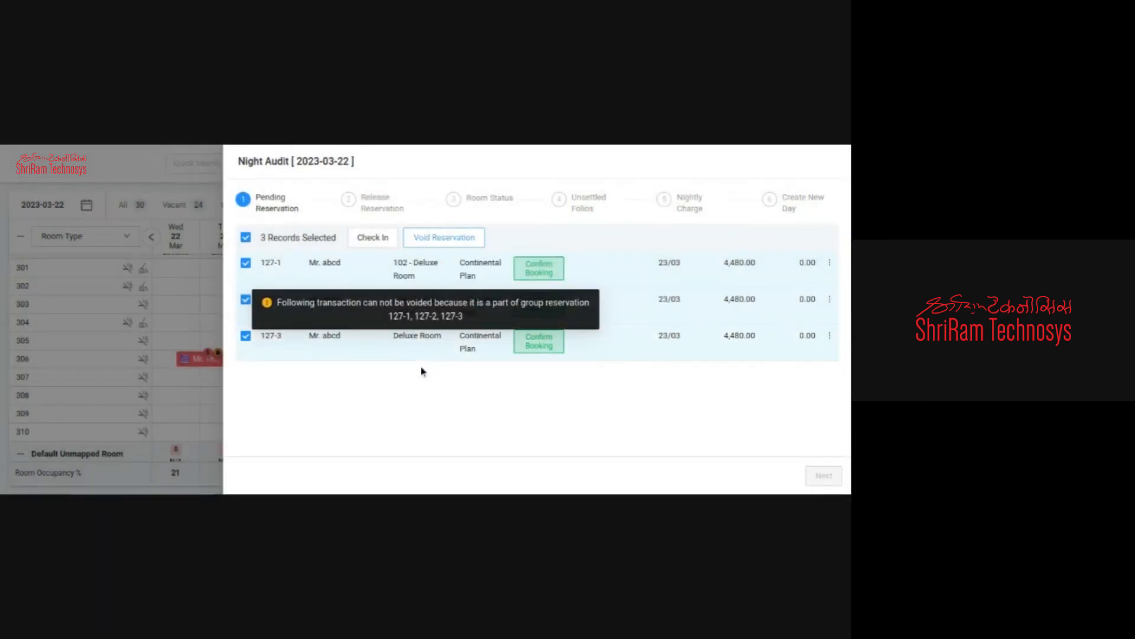
{"action": "left_click", "coordinate": [832, 170]}
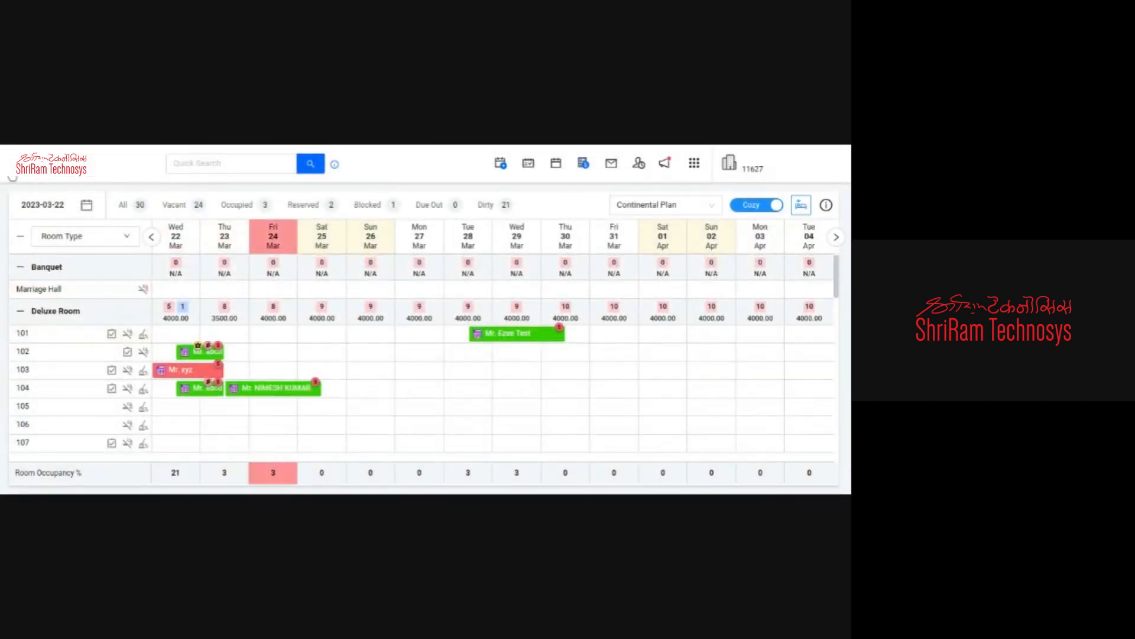
Step: Reopen Night Audit and mark the 127 group no show, reason 'Guest has not arrived'
{"action": "mouse_move", "coordinate": [3, 225]}
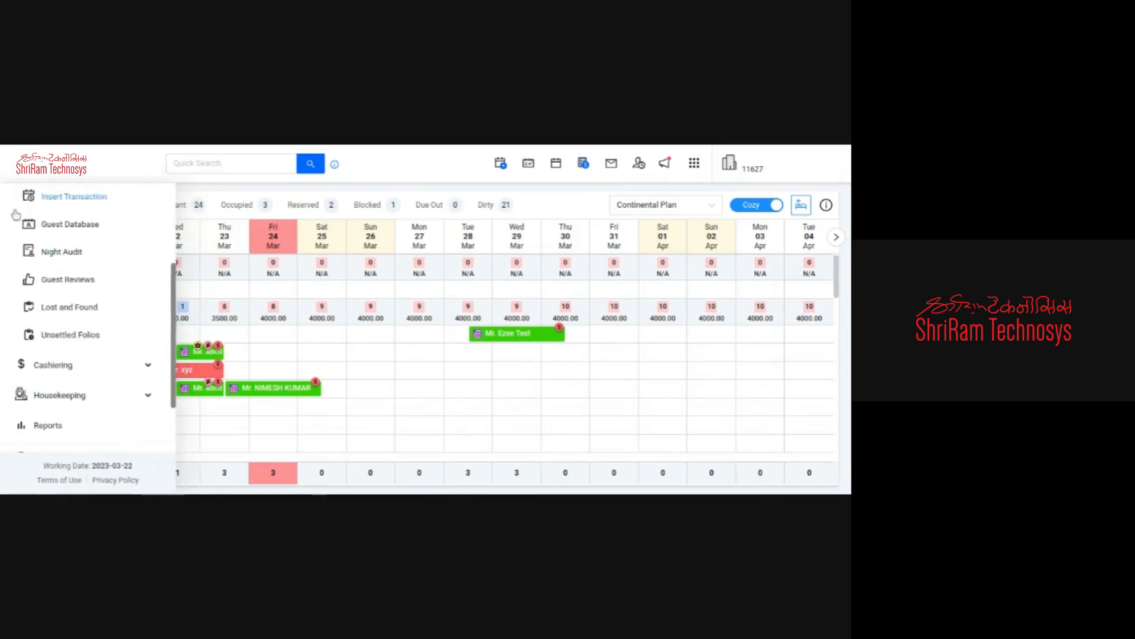
{"action": "left_click", "coordinate": [61, 251]}
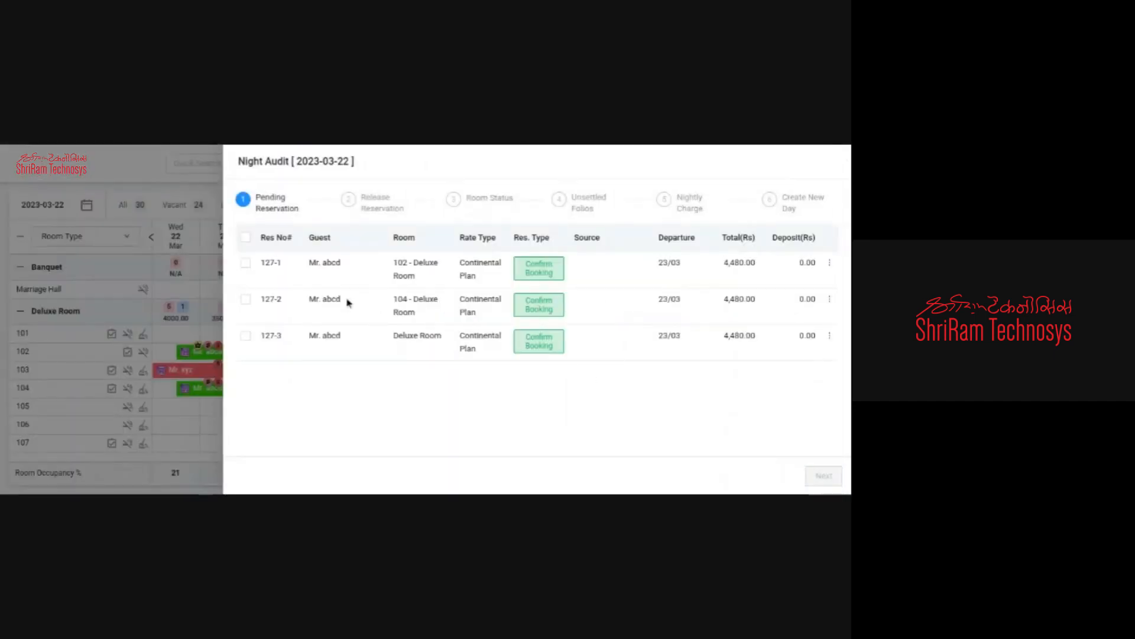
{"action": "left_click", "coordinate": [831, 263]}
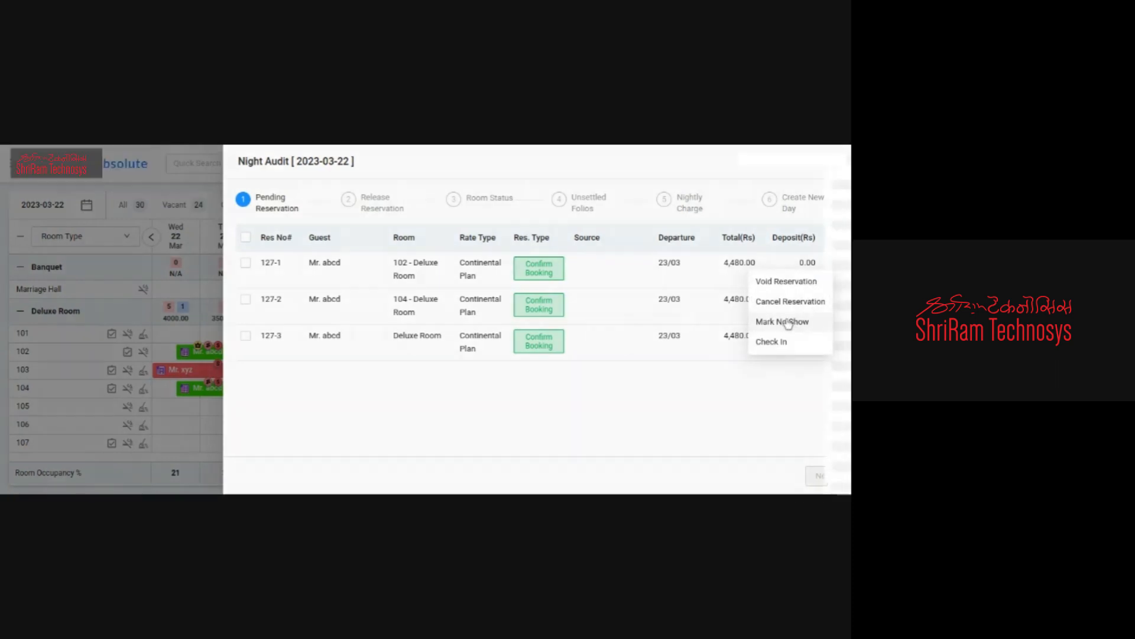
{"action": "left_click", "coordinate": [787, 323]}
{"action": "left_click", "coordinate": [653, 214]}
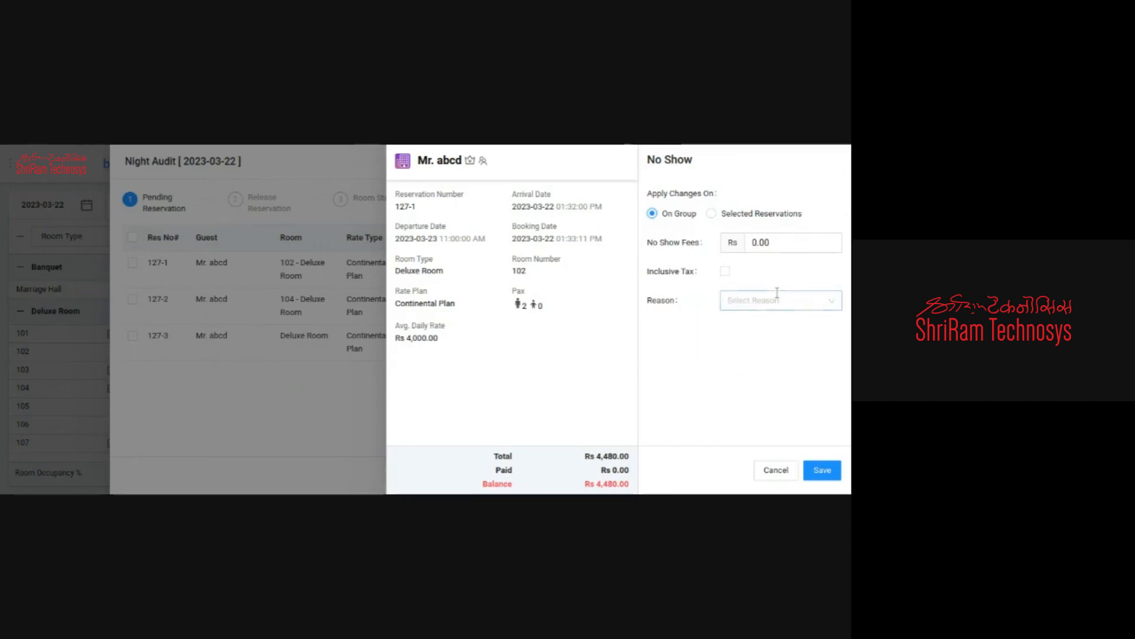
{"action": "left_click", "coordinate": [775, 300]}
{"action": "left_click", "coordinate": [696, 326]}
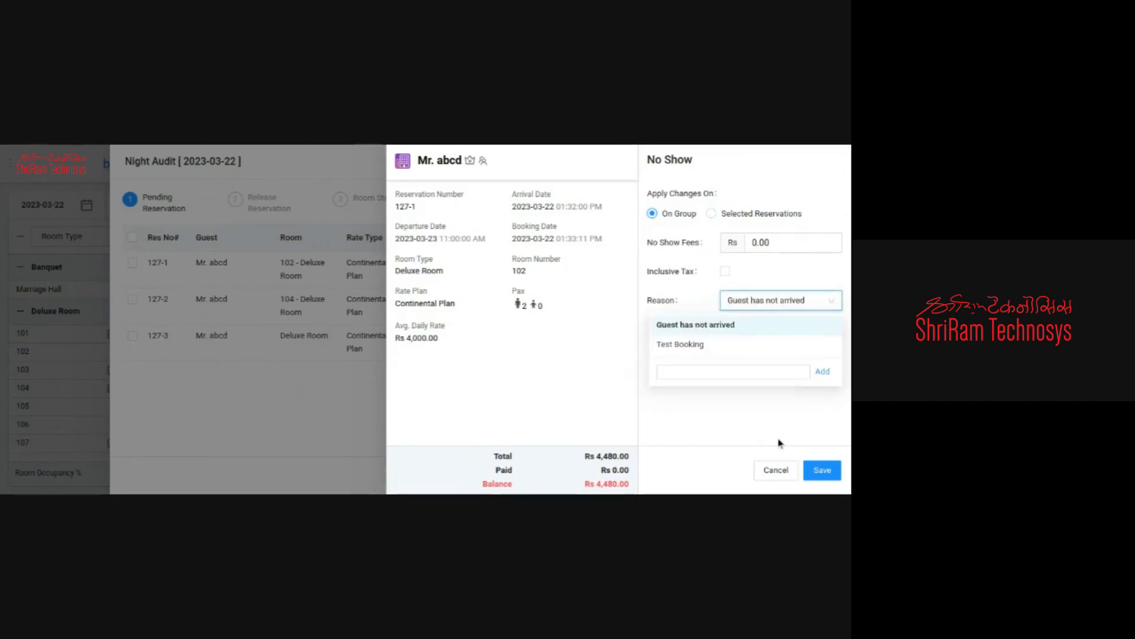
{"action": "left_click", "coordinate": [819, 470]}
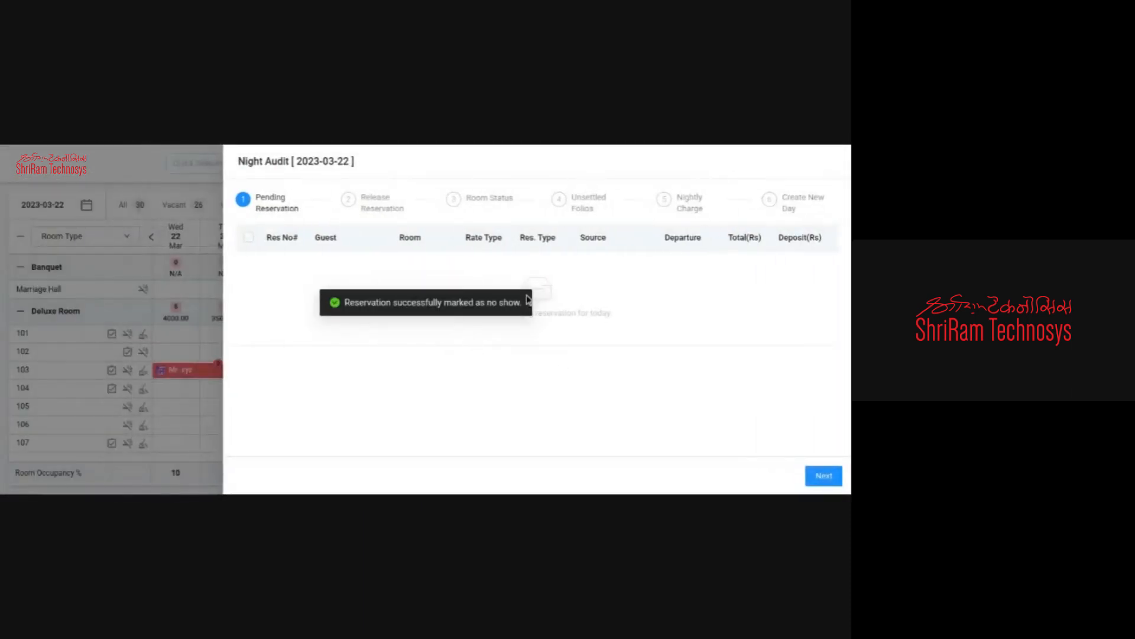
Step: Review the no-show confirmation and advance to the Release Reservation step
{"action": "left_click_drag", "start_coordinate": [346, 301], "coordinate": [526, 309]}
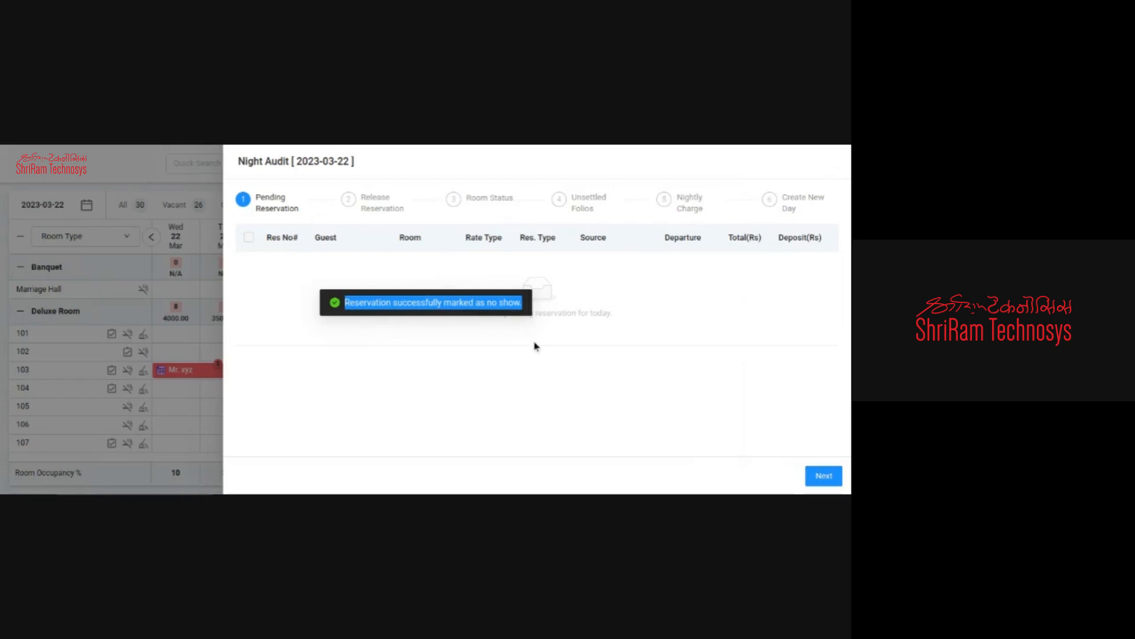
{"action": "left_click", "coordinate": [717, 388]}
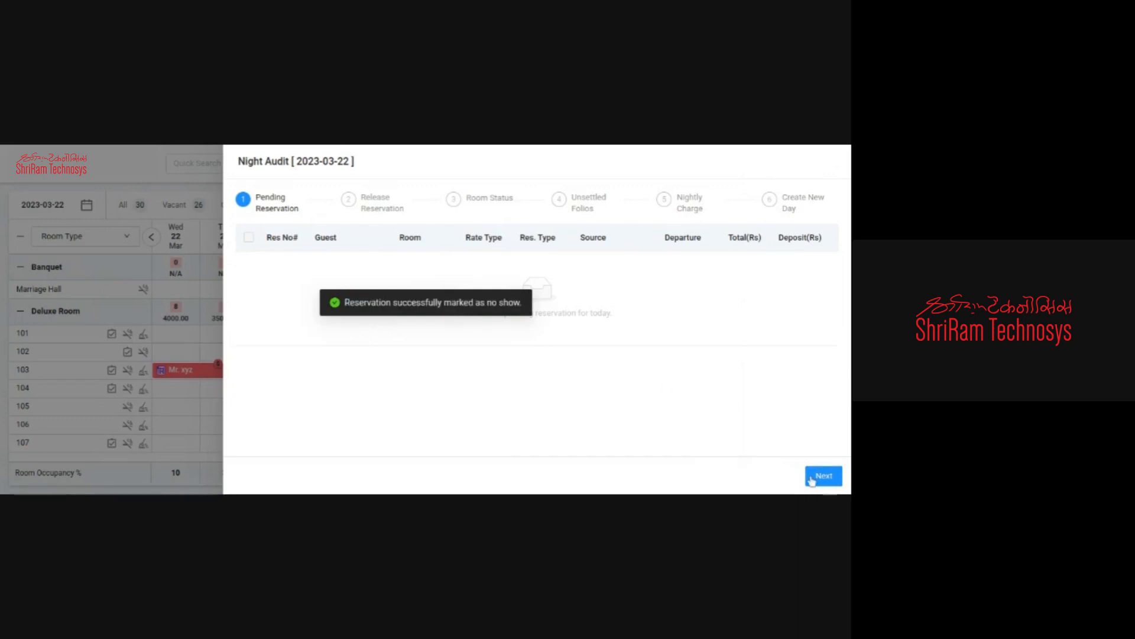
{"action": "left_click", "coordinate": [813, 480]}
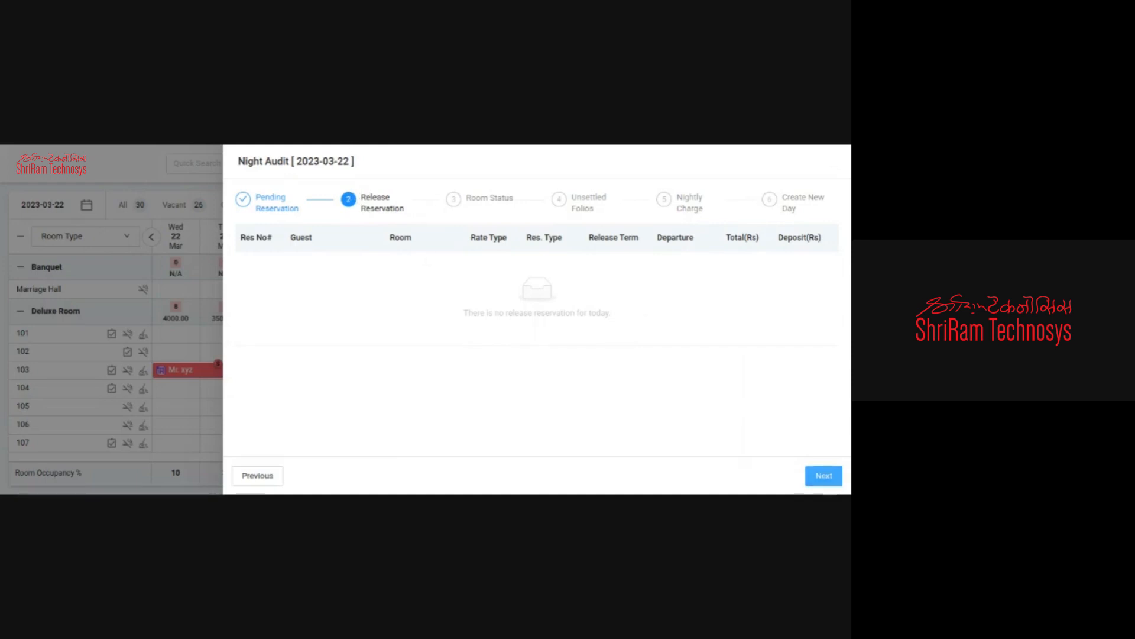
Step: Close the night audit and start a new reservation for room 201 on 22–23 March
{"action": "left_click", "coordinate": [844, 169]}
{"action": "scroll", "coordinate": [382, 325], "scroll_direction": "down", "scroll_amount": 5}
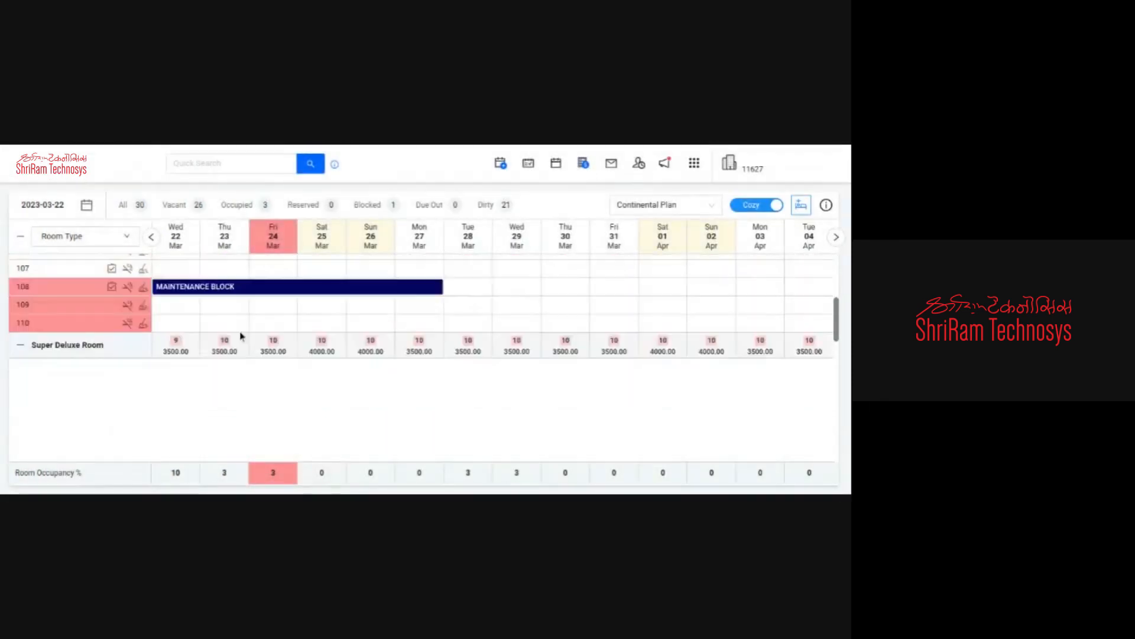
{"action": "left_click_drag", "start_coordinate": [167, 323], "coordinate": [237, 322]}
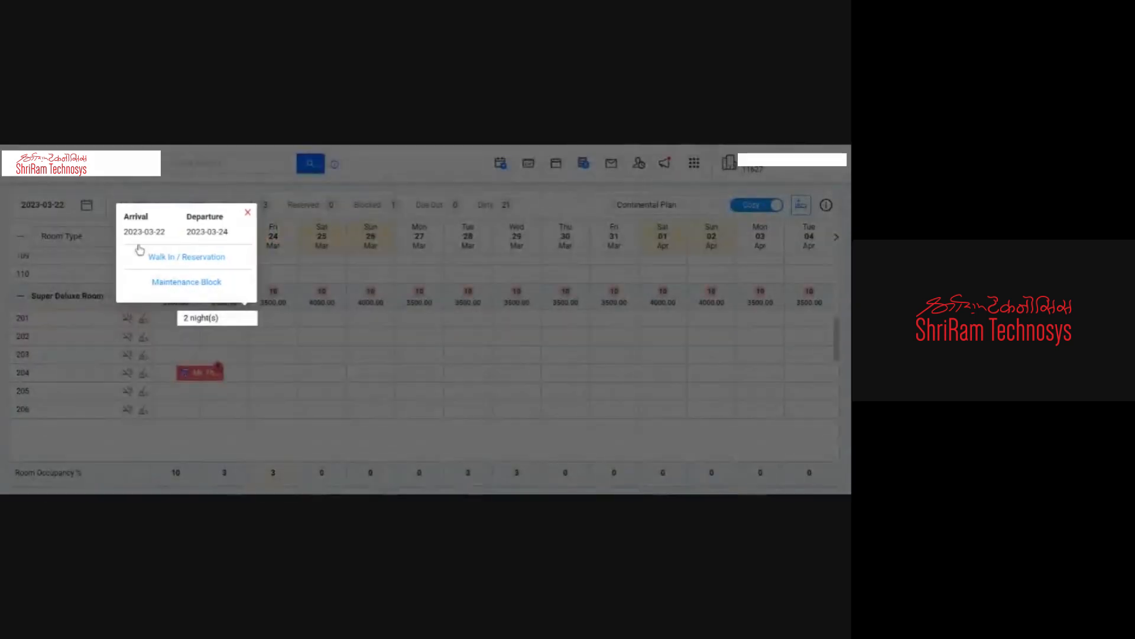
{"action": "left_click", "coordinate": [152, 257]}
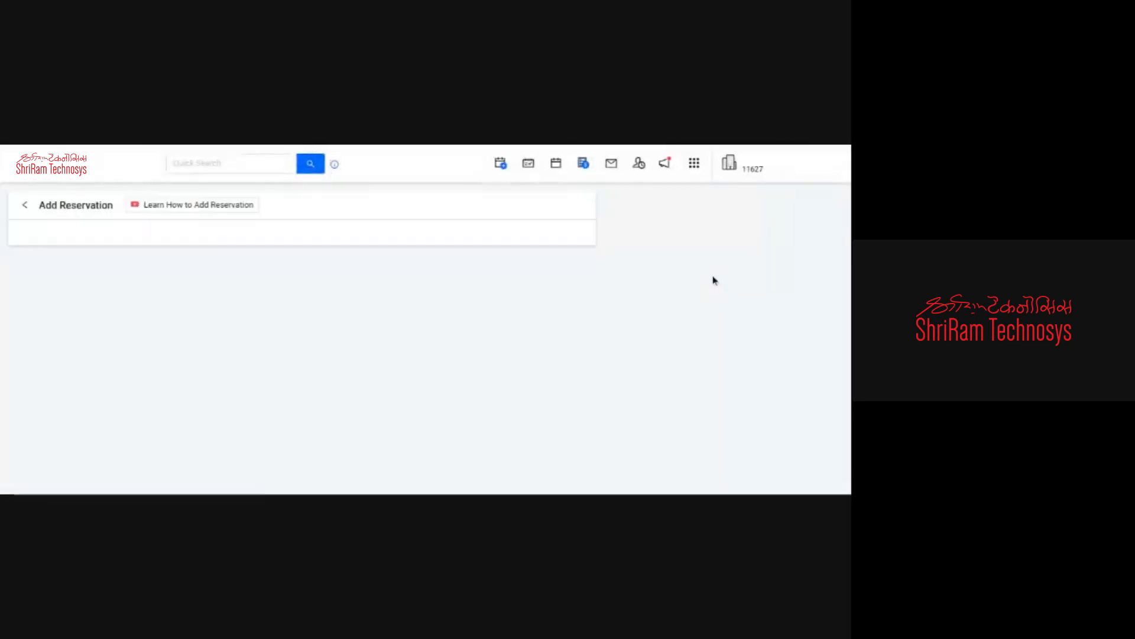
Step: Set the reservation type to Hold Unconfirm Booking, then leave the form without saving
{"action": "left_click", "coordinate": [419, 258]}
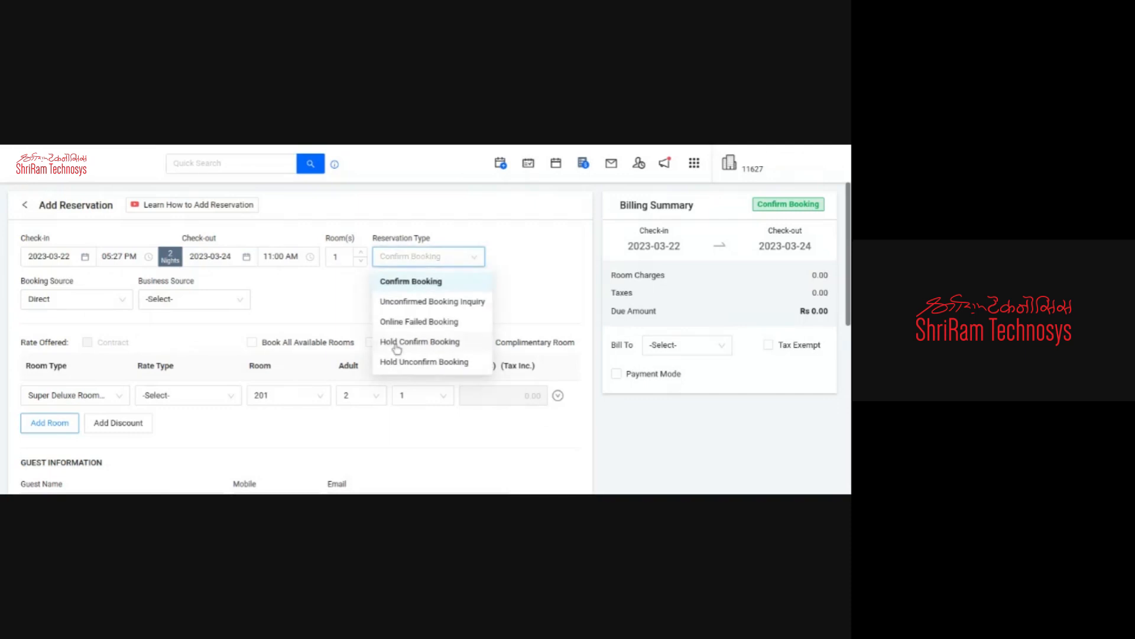
{"action": "left_click", "coordinate": [401, 346]}
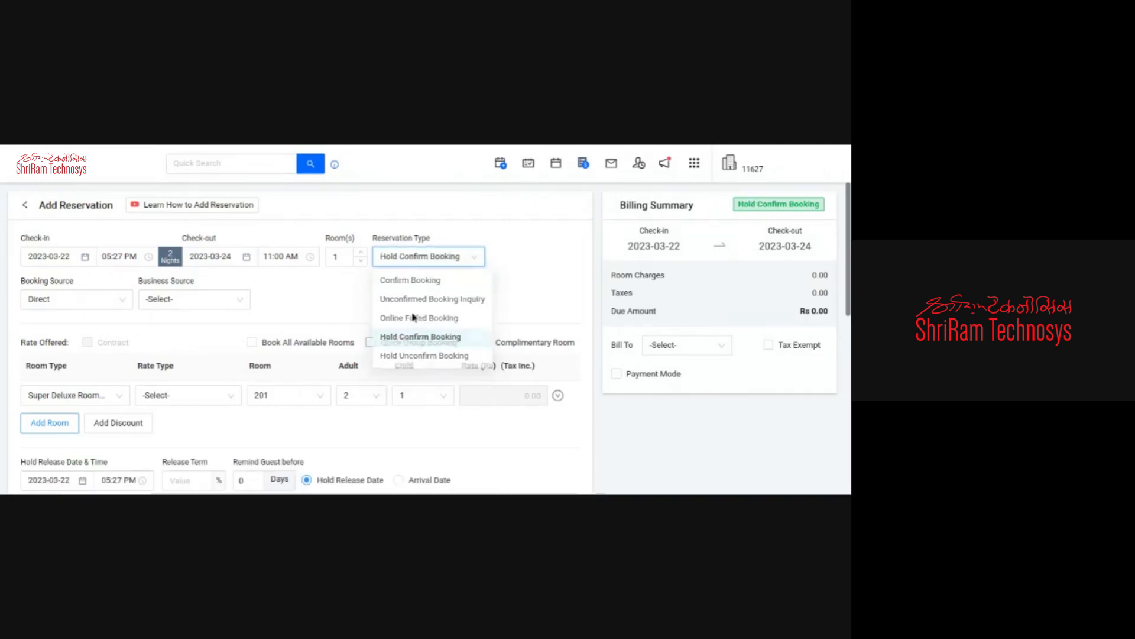
{"action": "left_click", "coordinate": [435, 258]}
{"action": "left_click", "coordinate": [423, 361]}
{"action": "scroll", "coordinate": [393, 338], "scroll_direction": "down", "scroll_amount": 3}
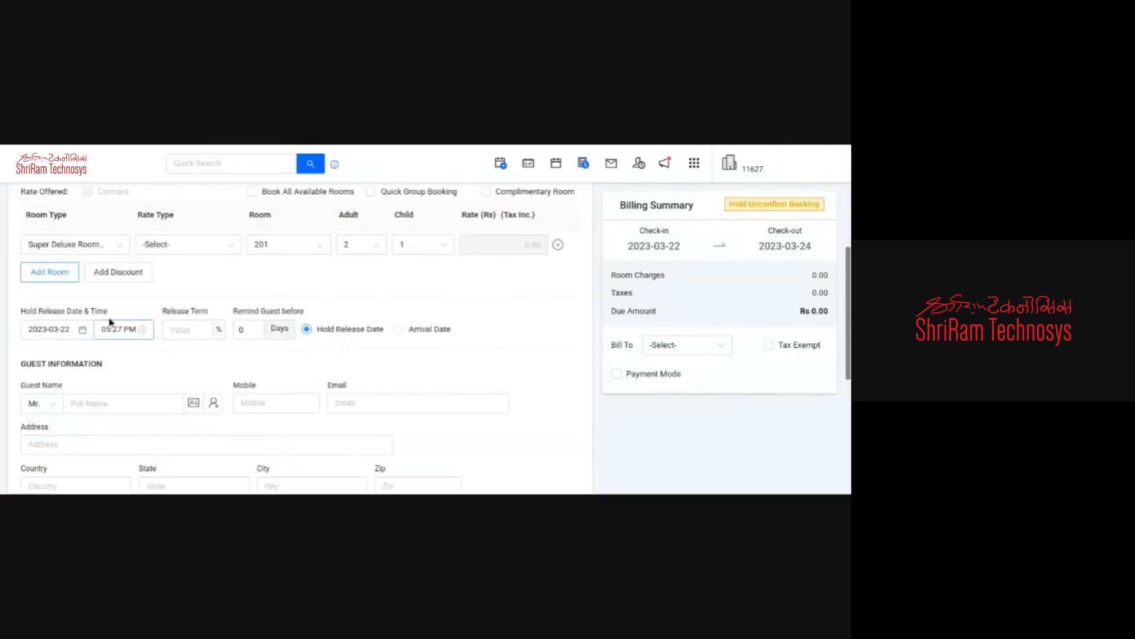
{"action": "left_click_drag", "start_coordinate": [109, 322], "coordinate": [57, 294]}
{"action": "scroll", "coordinate": [58, 295], "scroll_direction": "up", "scroll_amount": 3}
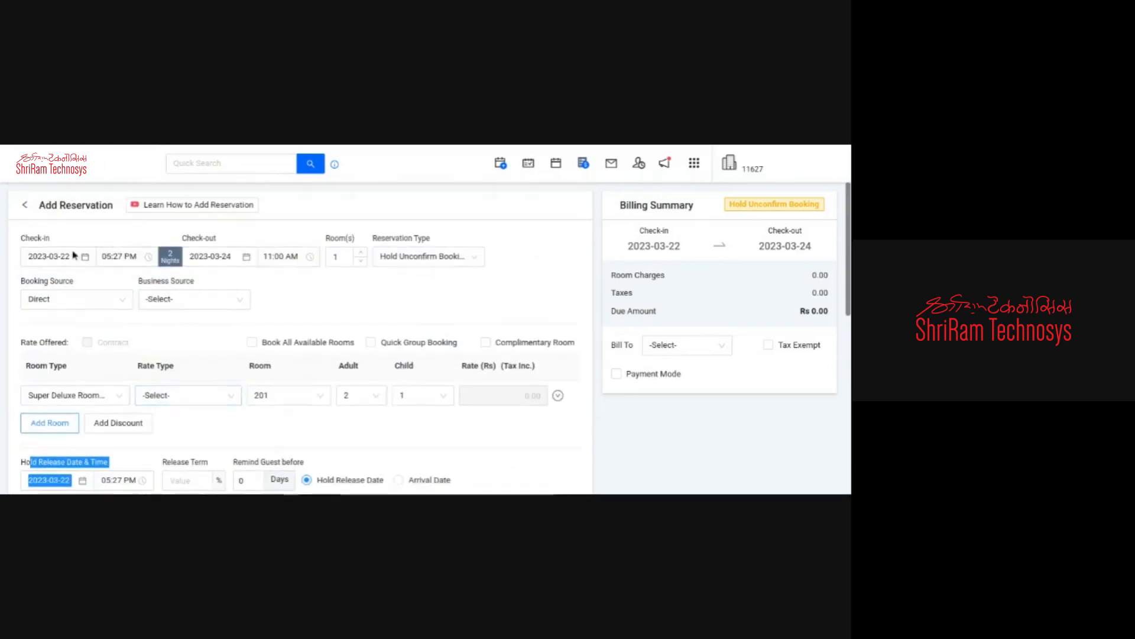
{"action": "left_click", "coordinate": [27, 205]}
{"action": "left_click", "coordinate": [23, 164]}
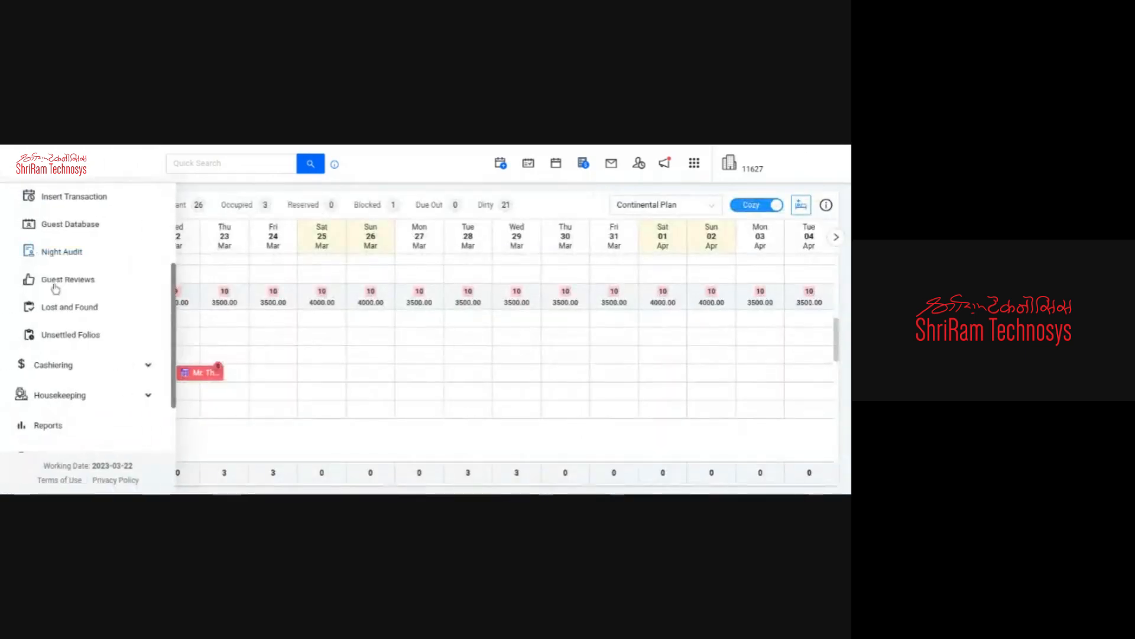
Step: Reopen the 2023-03-22 night audit and advance through Release Reservation to Room Status
{"action": "left_click", "coordinate": [60, 251]}
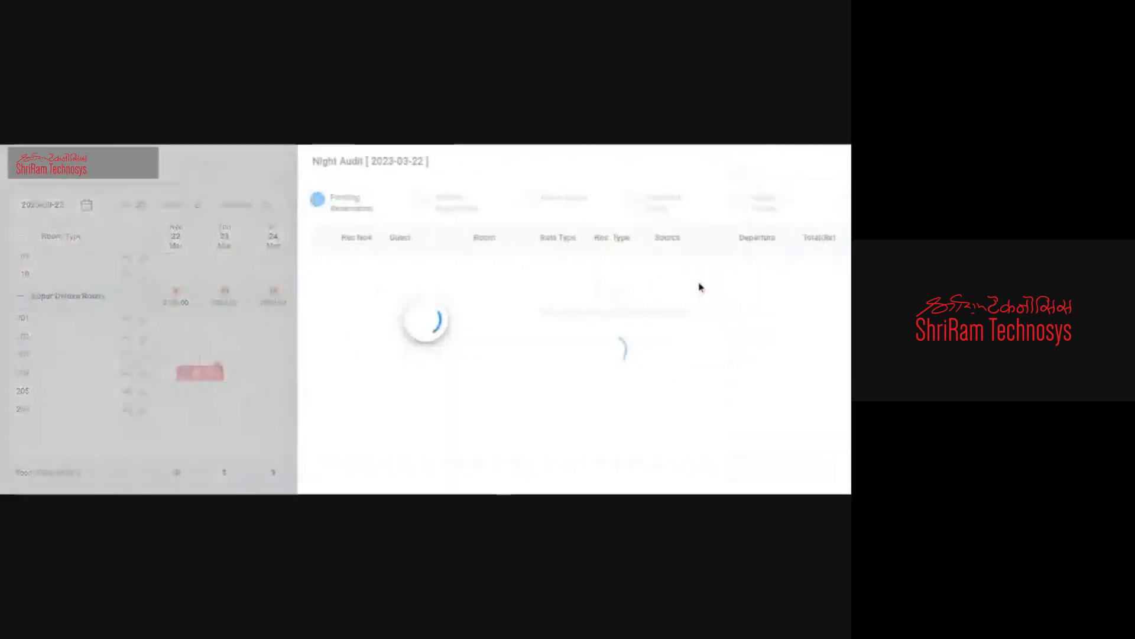
{"action": "left_click", "coordinate": [828, 476]}
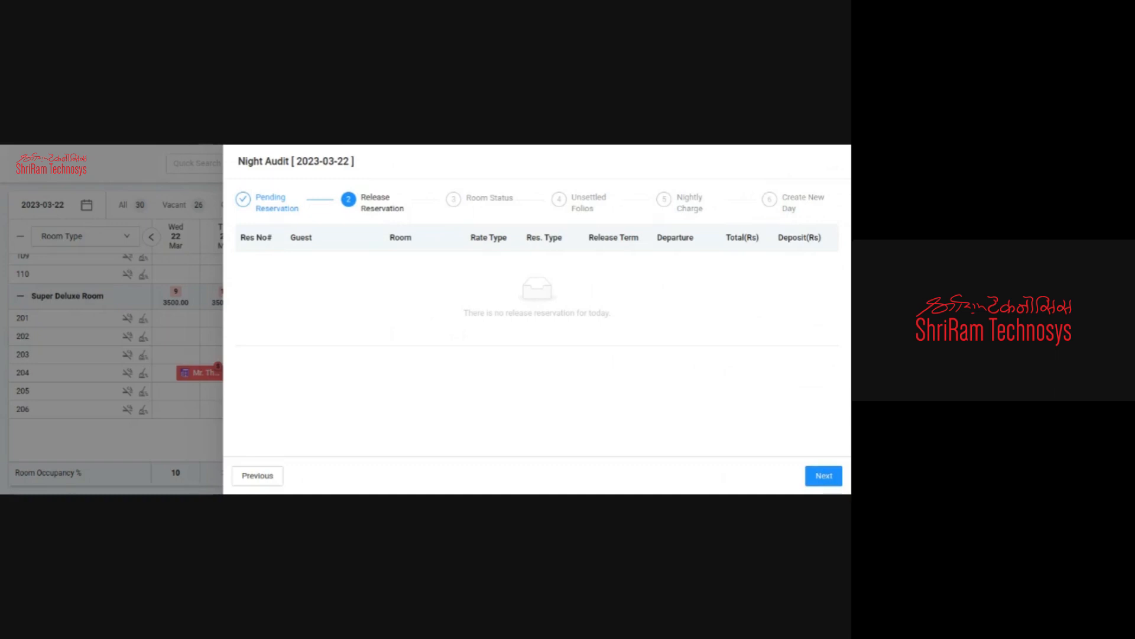
{"action": "left_click", "coordinate": [825, 474]}
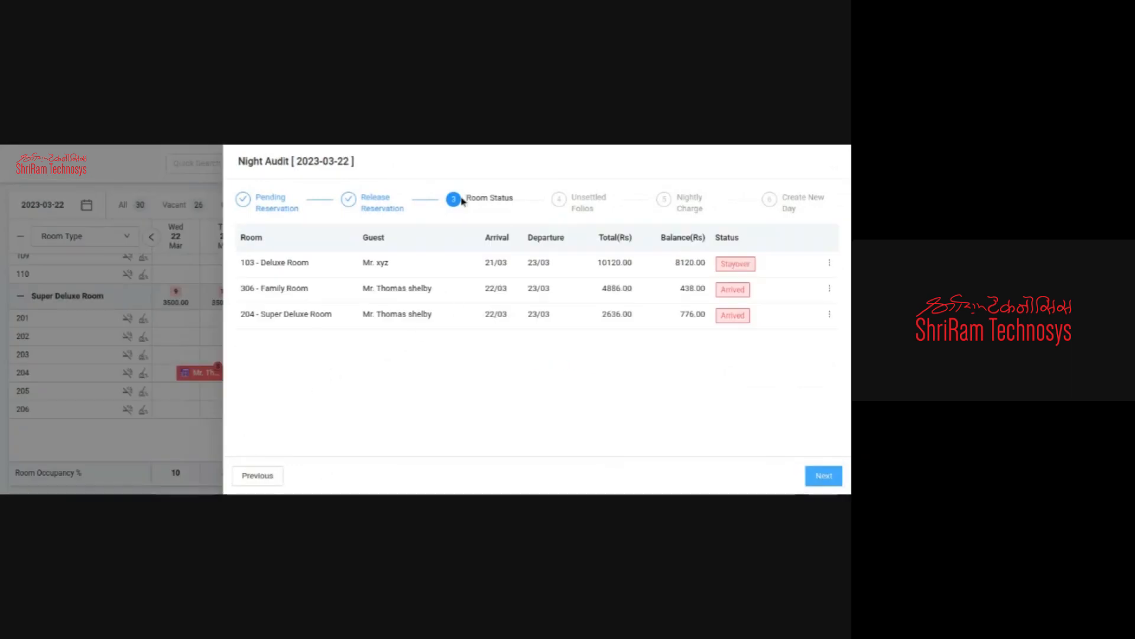
Step: Move the night audit from Room Status to Unsettled Folios and confirm no folio settlements are pending for 2023-03-22
{"action": "left_click_drag", "start_coordinate": [462, 197], "coordinate": [527, 204]}
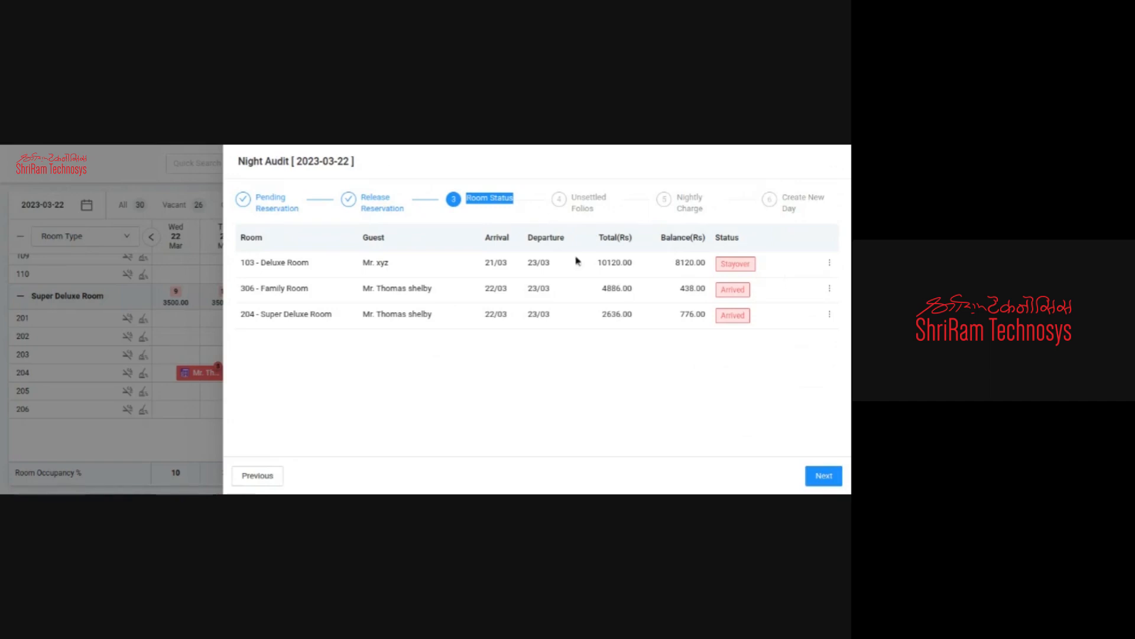
{"action": "left_click", "coordinate": [821, 477]}
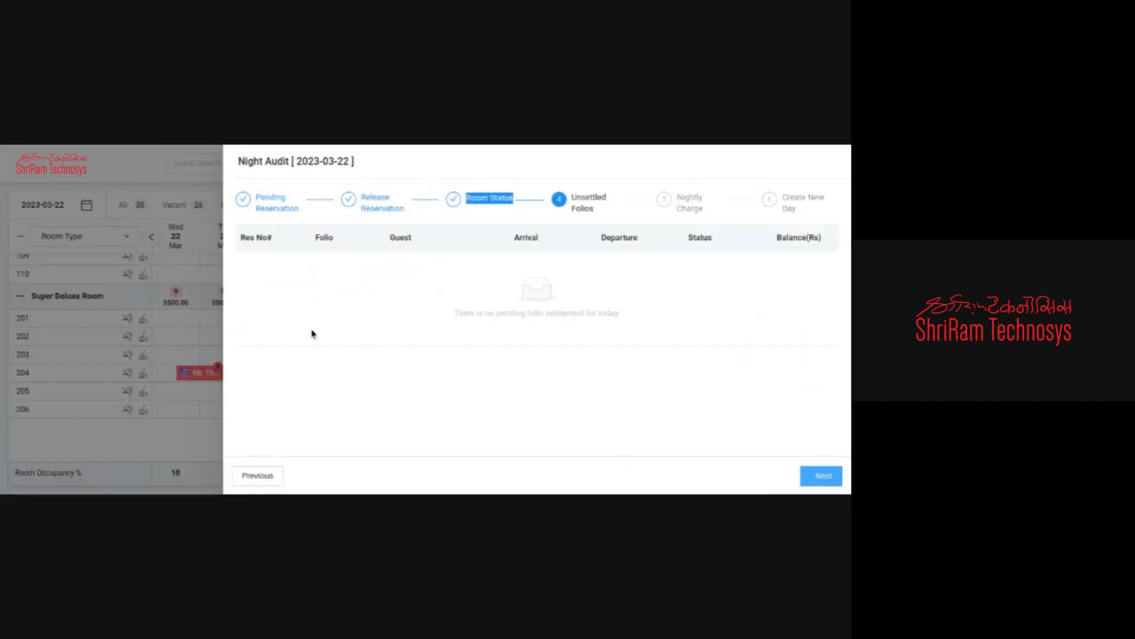
{"action": "left_click", "coordinate": [608, 209]}
{"action": "left_click_drag", "start_coordinate": [594, 213], "coordinate": [573, 197]}
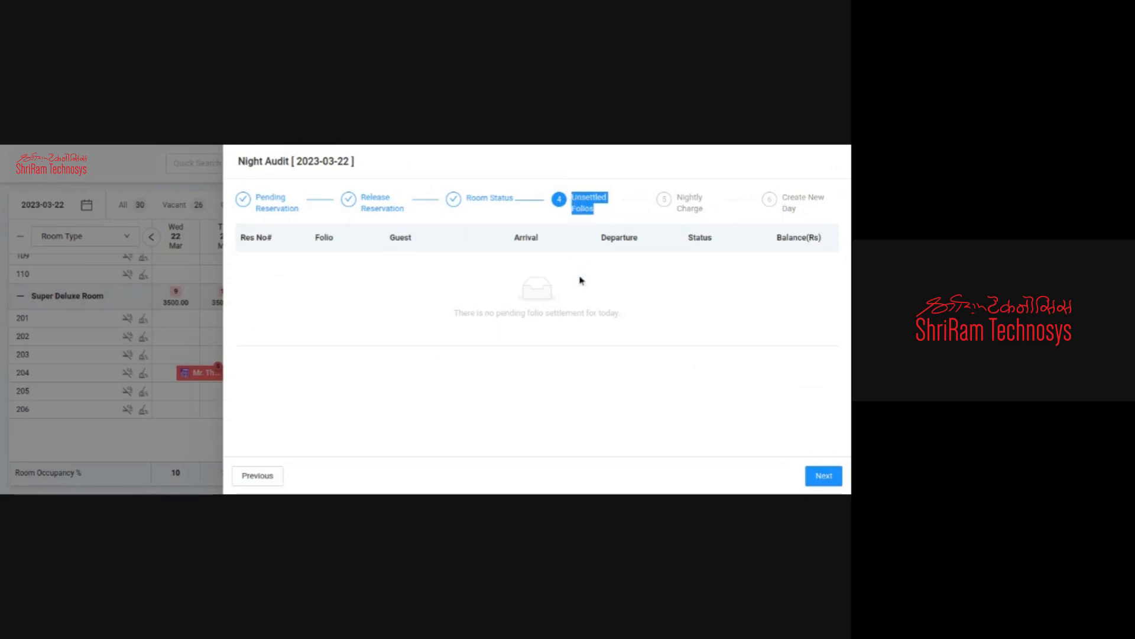
{"action": "left_click", "coordinate": [581, 295]}
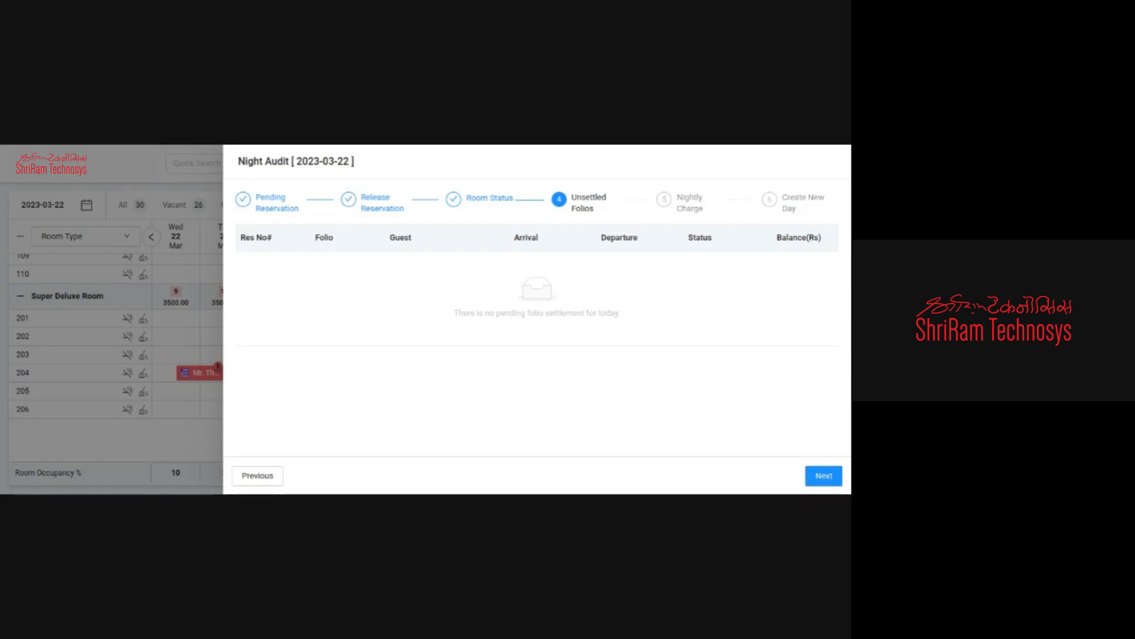
Step: Advance the 2023-03-22 night audit from Unsettled Folios to the Nightly Charge step
{"action": "left_click", "coordinate": [831, 481]}
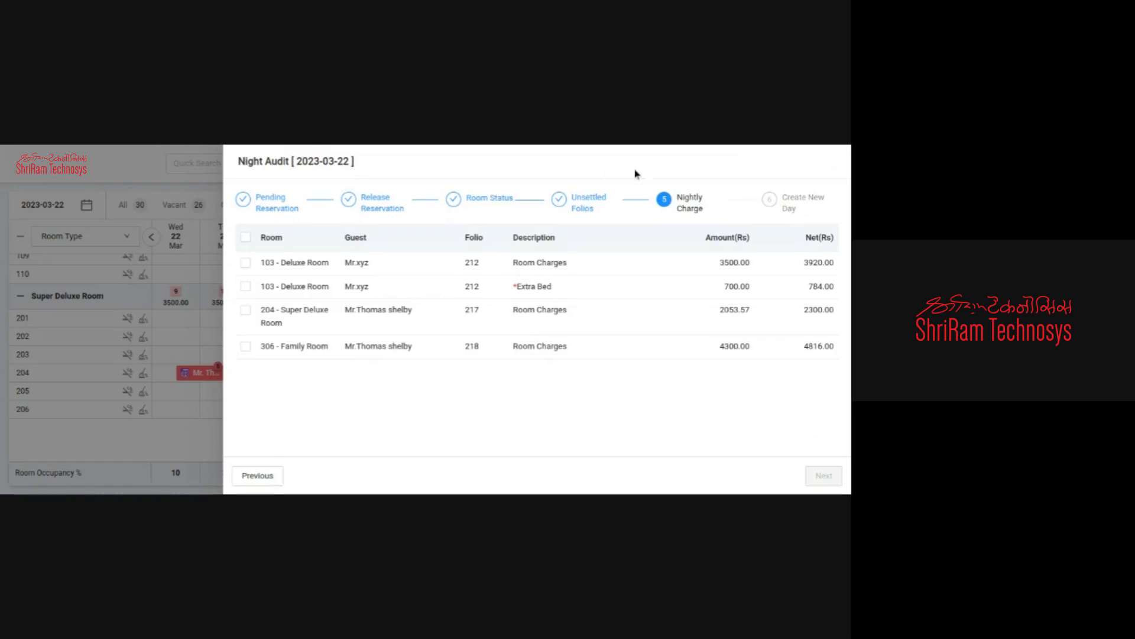
Step: Select all four 2023-03-22 nightly charges, post them and confirm with Yes
{"action": "left_click_drag", "start_coordinate": [704, 211], "coordinate": [686, 197]}
{"action": "left_click", "coordinate": [713, 208]}
{"action": "left_click", "coordinate": [246, 239]}
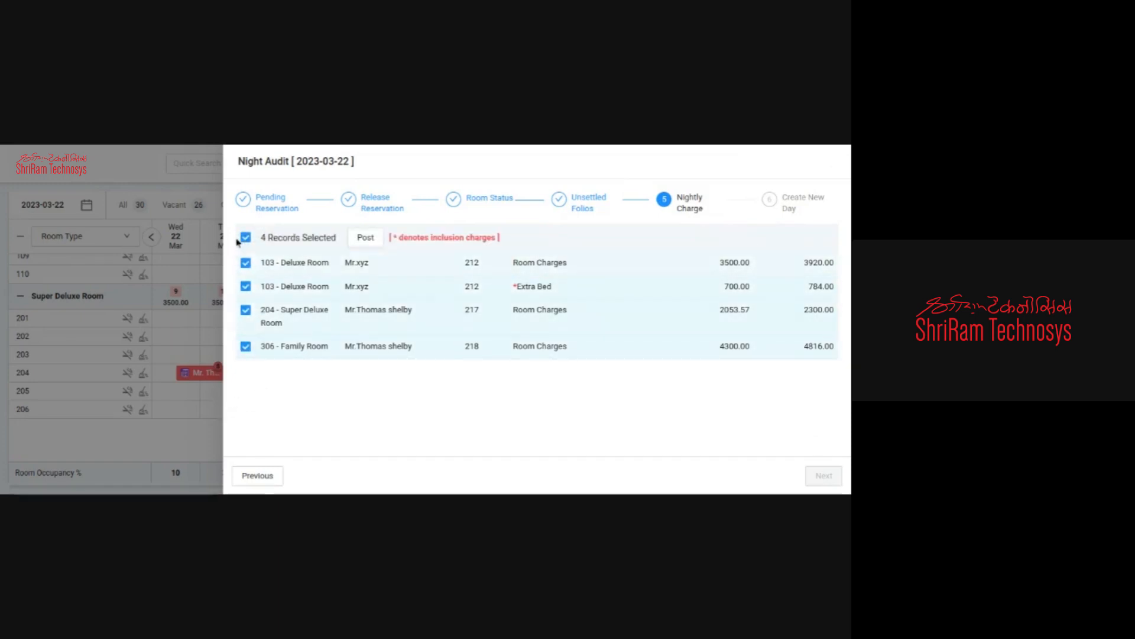
{"action": "left_click", "coordinate": [251, 237]}
{"action": "left_click", "coordinate": [250, 237]}
{"action": "left_click", "coordinate": [362, 238]}
{"action": "left_click", "coordinate": [245, 237]}
{"action": "left_click", "coordinate": [245, 238]}
{"action": "left_click", "coordinate": [366, 238]}
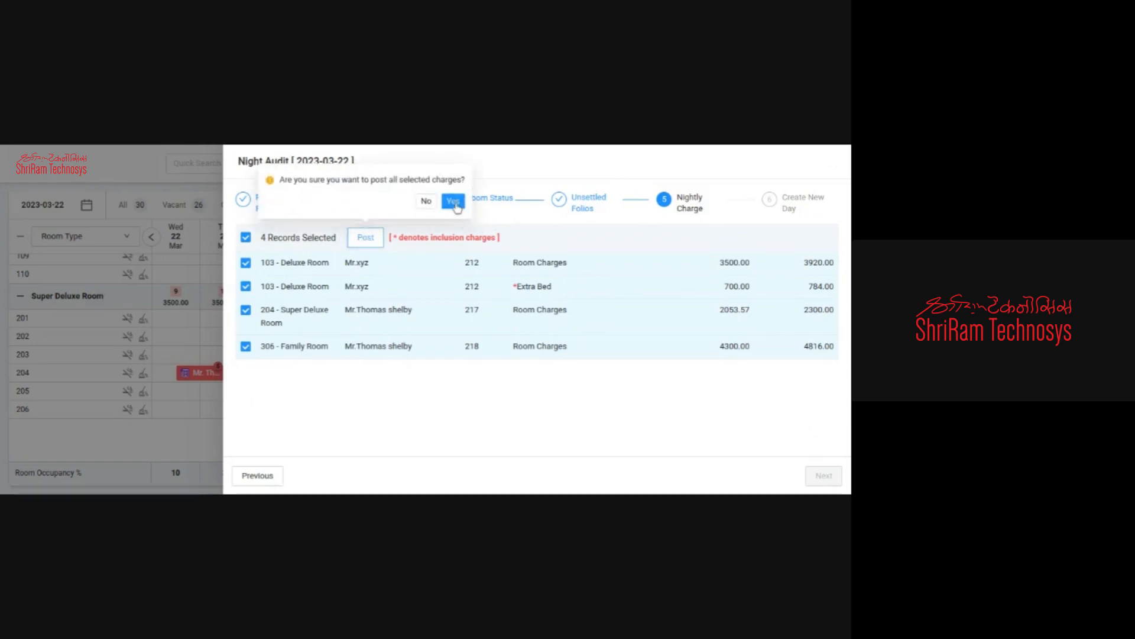
{"action": "left_click", "coordinate": [453, 201]}
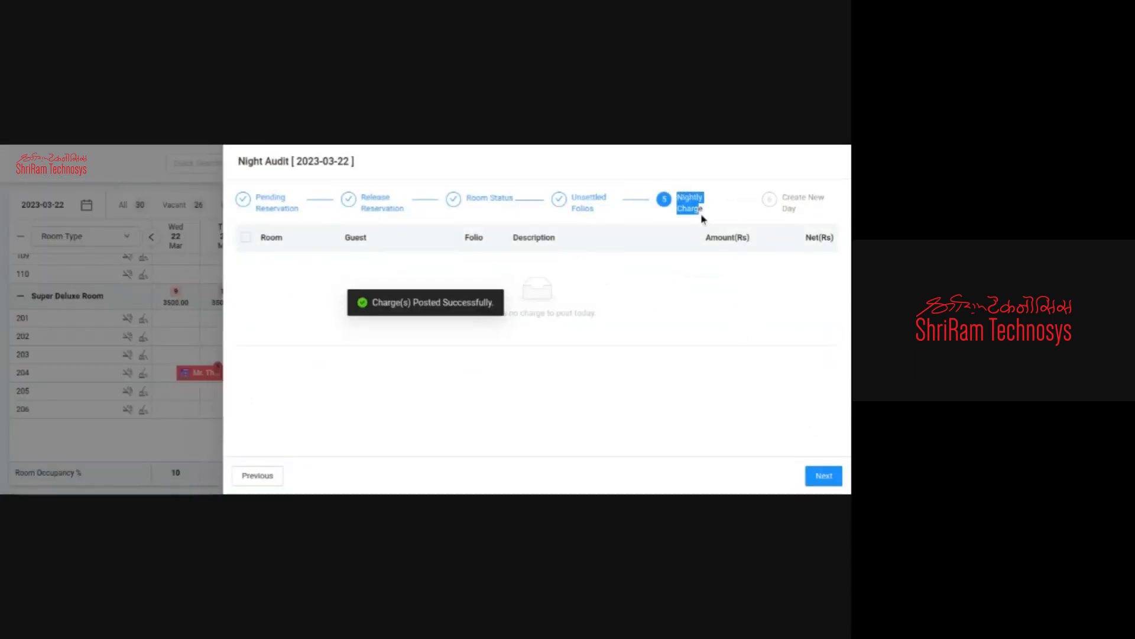
{"action": "left_click_drag", "start_coordinate": [701, 214], "coordinate": [702, 214]}
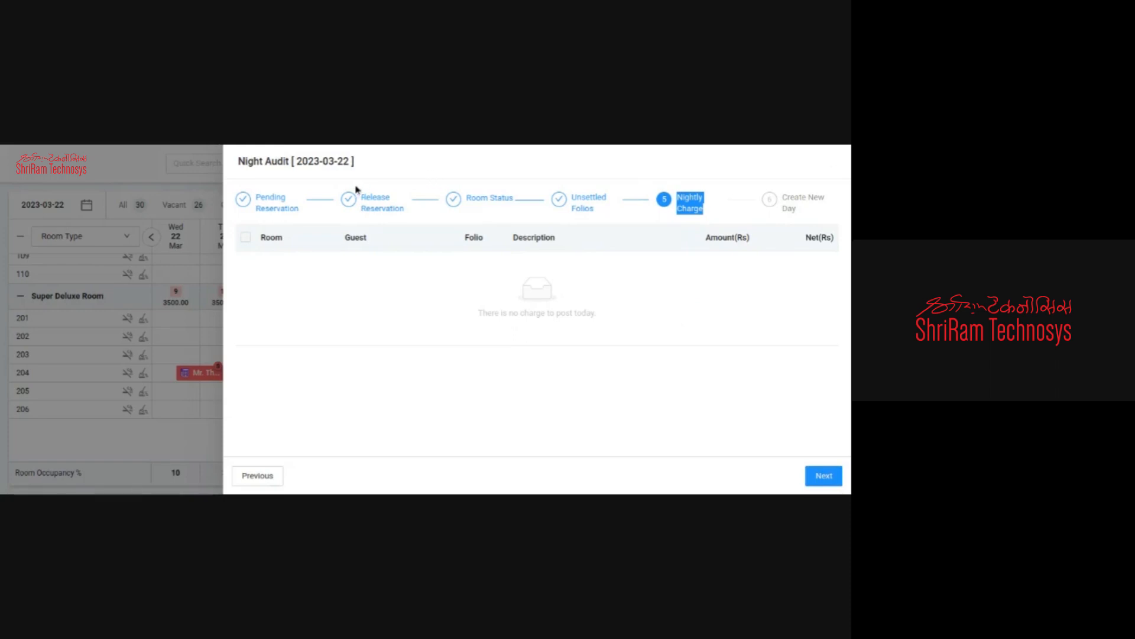
{"action": "left_click_drag", "start_coordinate": [350, 160], "coordinate": [334, 153]}
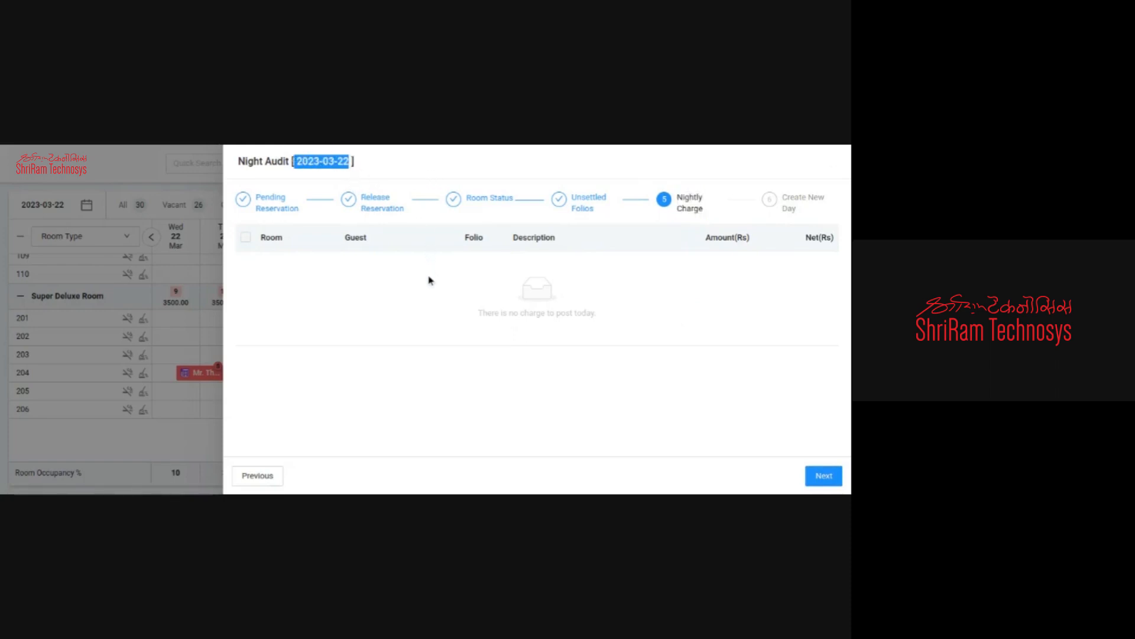
Step: On Create New Day, review the closing warnings, confirm Jump To Date 2023-03-23 and finish
{"action": "left_click", "coordinate": [833, 470]}
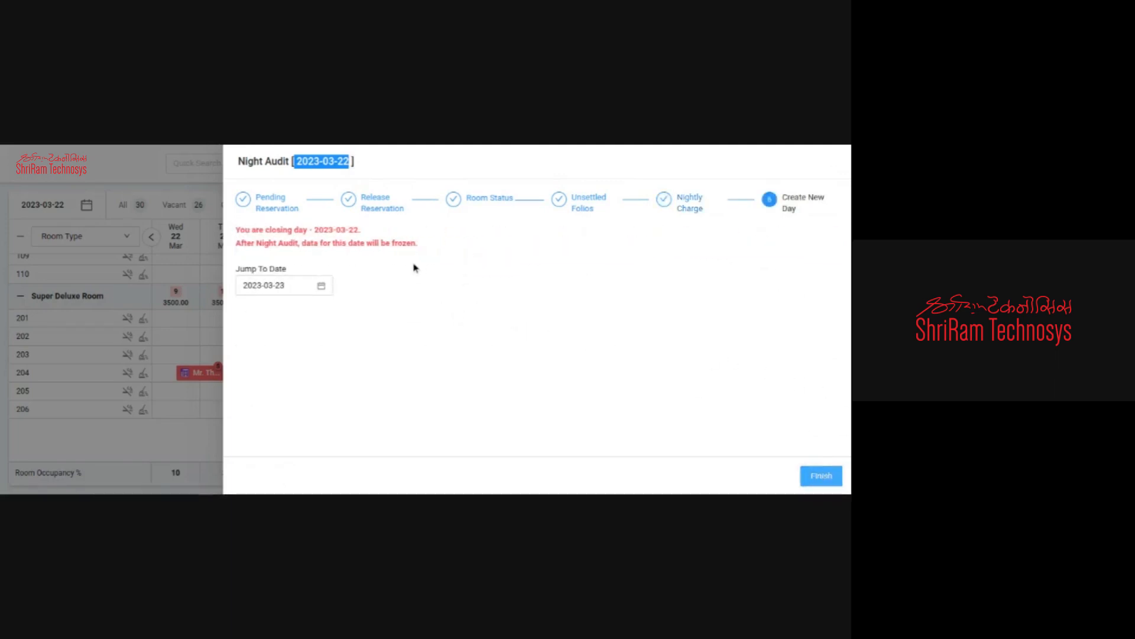
{"action": "left_click_drag", "start_coordinate": [236, 229], "coordinate": [307, 229]}
{"action": "left_click", "coordinate": [347, 230]}
{"action": "triple_click", "coordinate": [356, 230]}
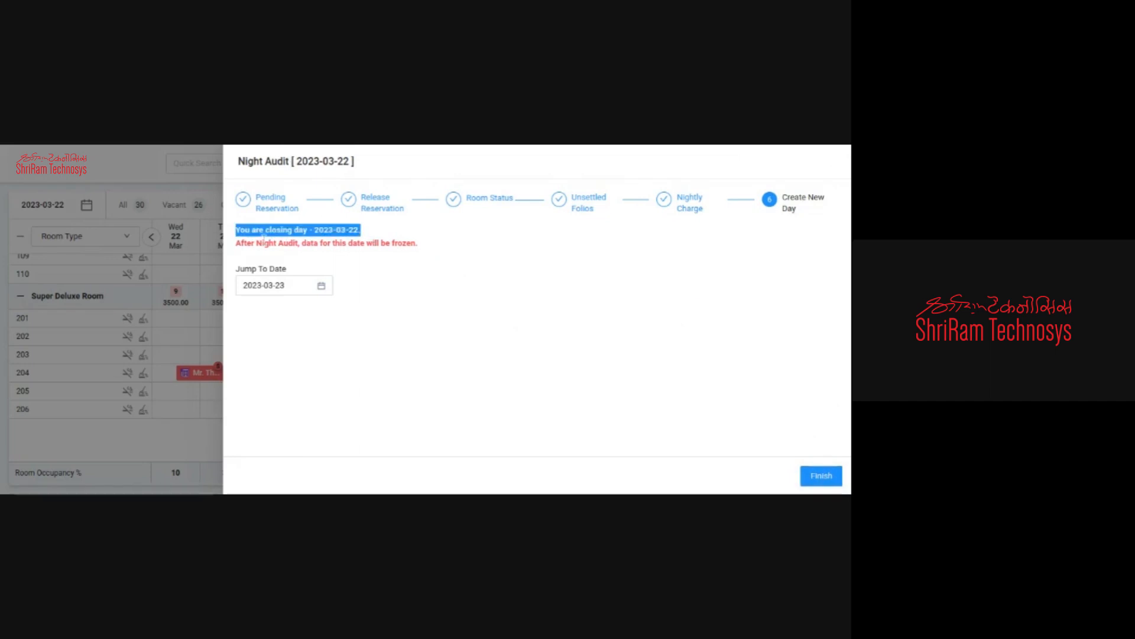
{"action": "left_click_drag", "start_coordinate": [236, 242], "coordinate": [423, 248]}
{"action": "left_click", "coordinate": [303, 240]}
{"action": "left_click", "coordinate": [384, 258]}
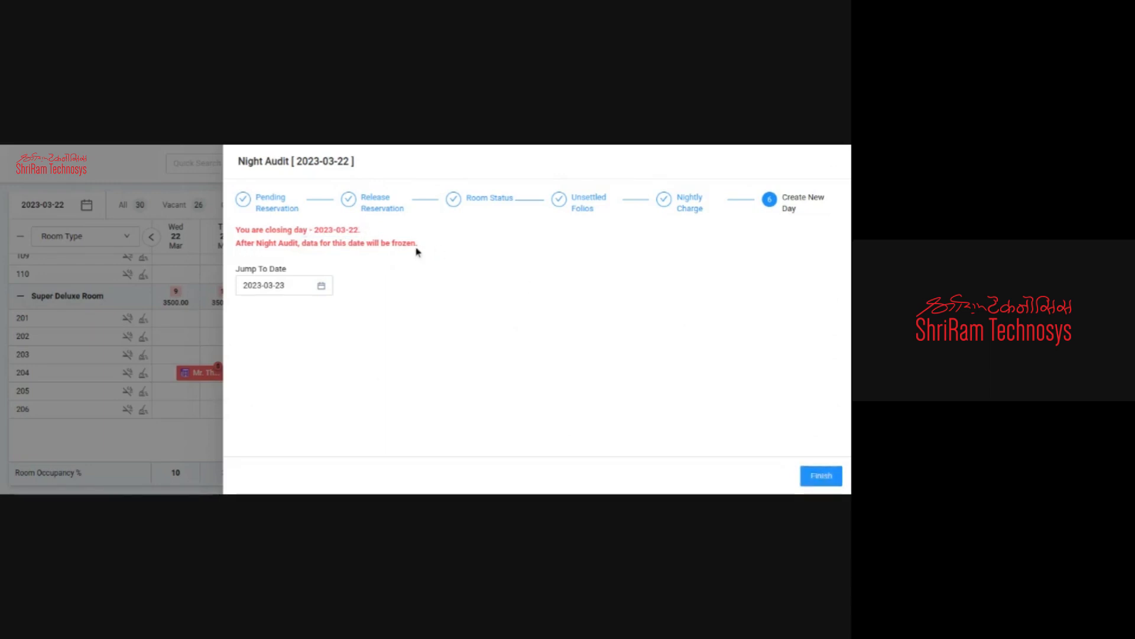
{"action": "left_click_drag", "start_coordinate": [417, 252], "coordinate": [307, 244]}
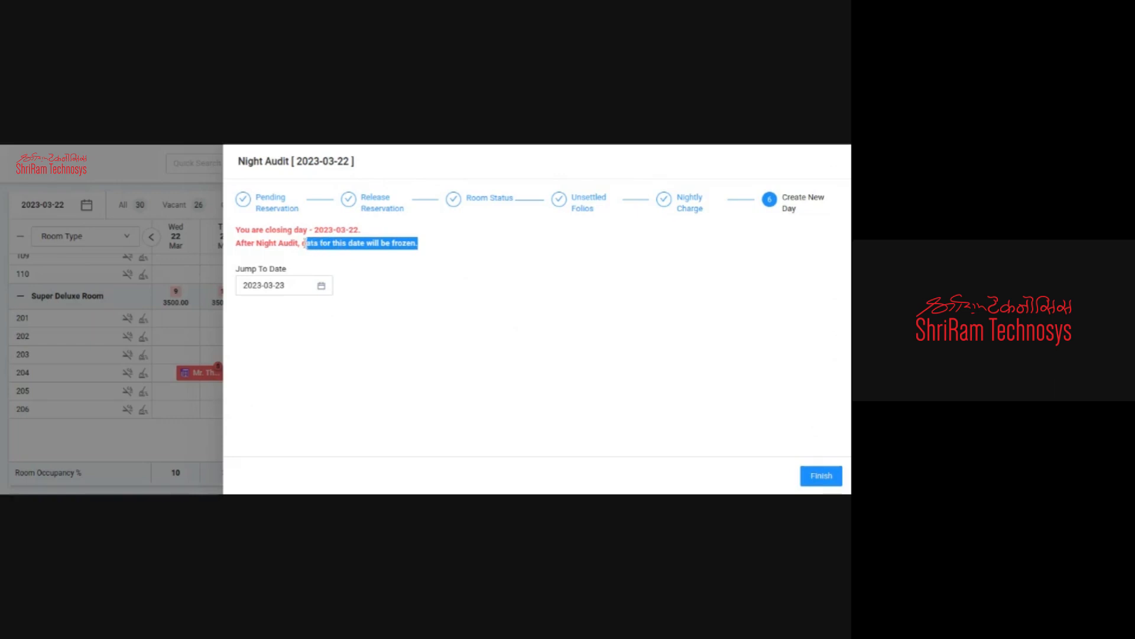
{"action": "left_click", "coordinate": [276, 284]}
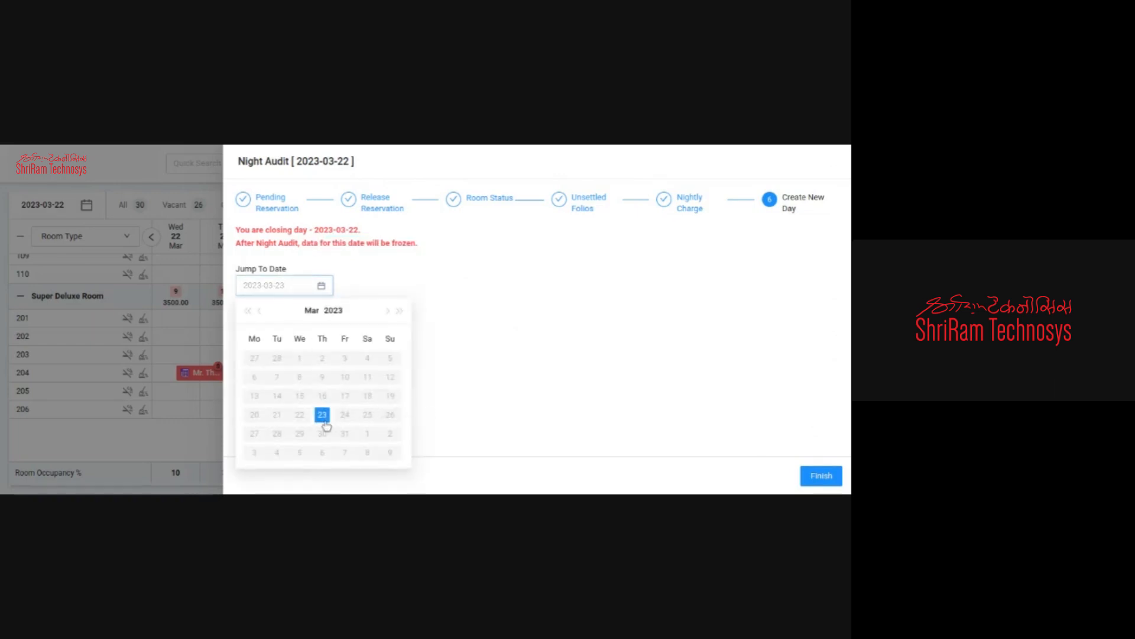
{"action": "left_click", "coordinate": [819, 475]}
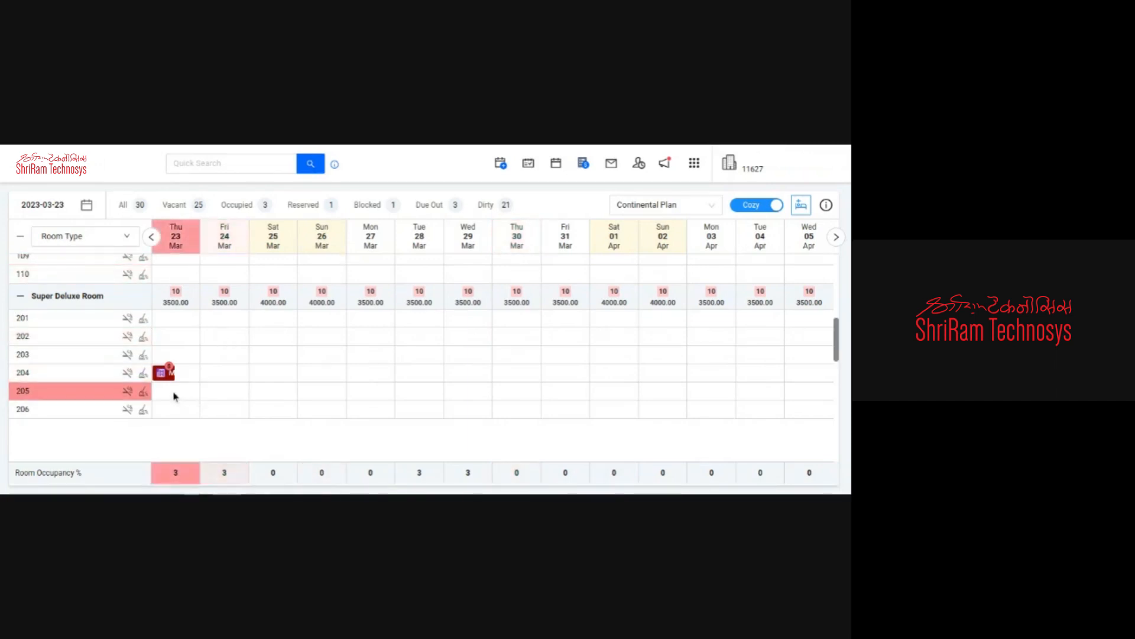
Step: Open the room 204 reservation and attempt to check the guest out
{"action": "left_click", "coordinate": [164, 376]}
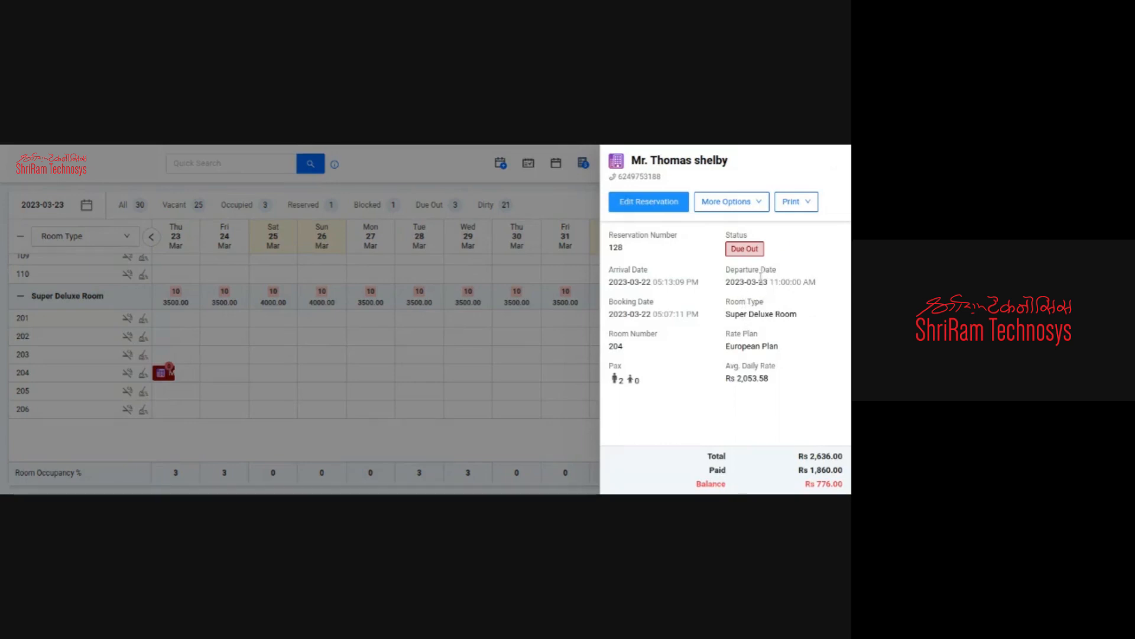
{"action": "left_click_drag", "start_coordinate": [764, 282], "coordinate": [752, 282]}
{"action": "left_click", "coordinate": [725, 203]}
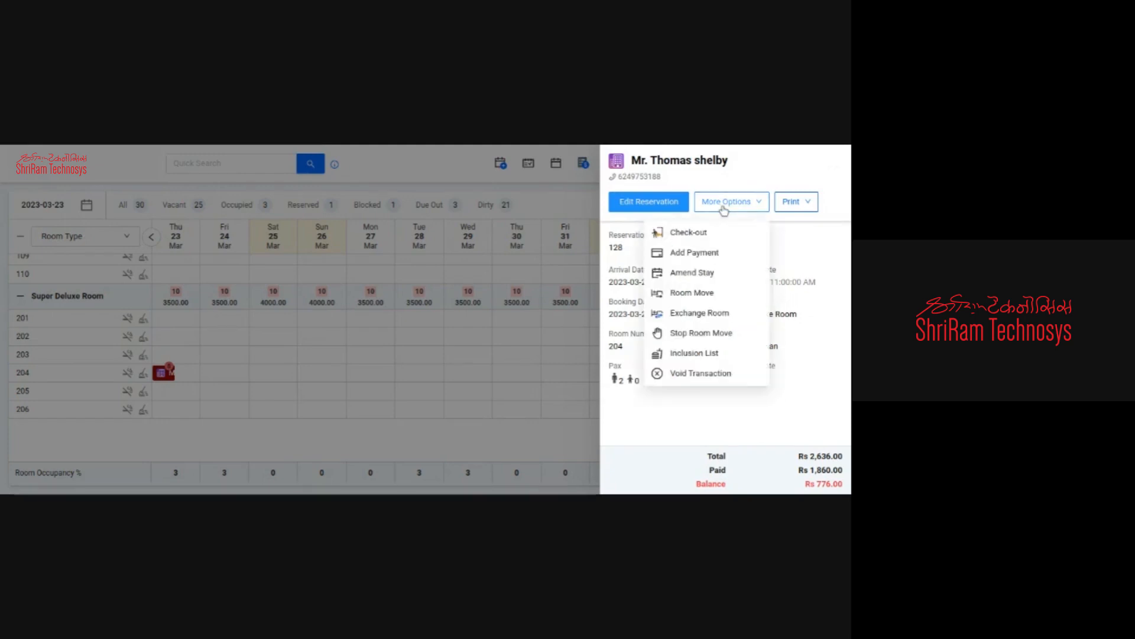
{"action": "left_click", "coordinate": [686, 234]}
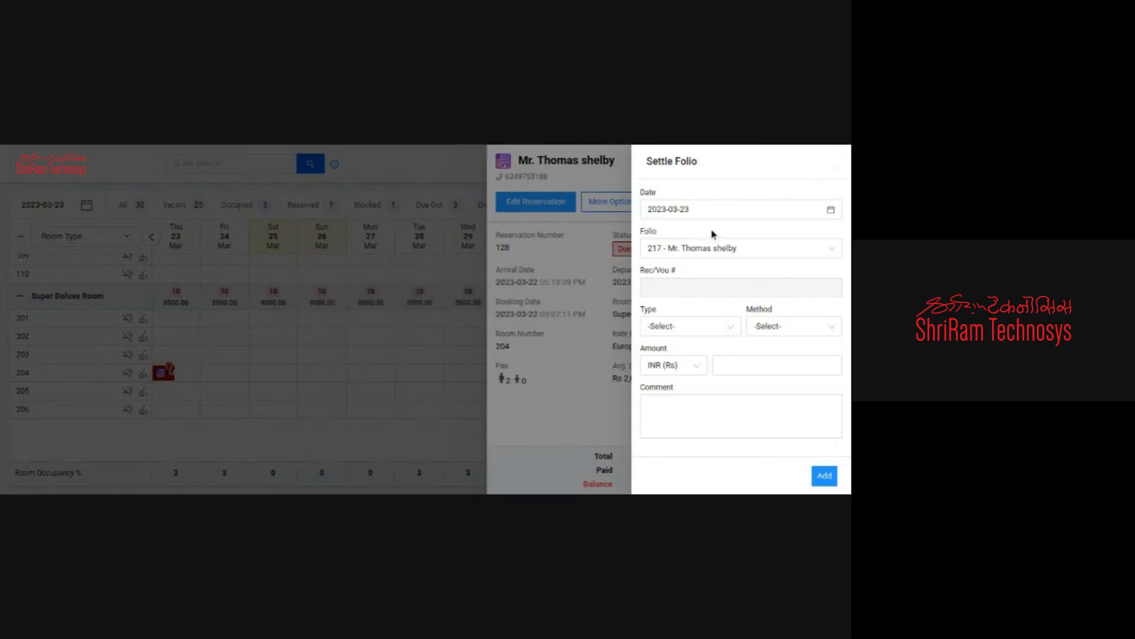
{"action": "left_click", "coordinate": [835, 168]}
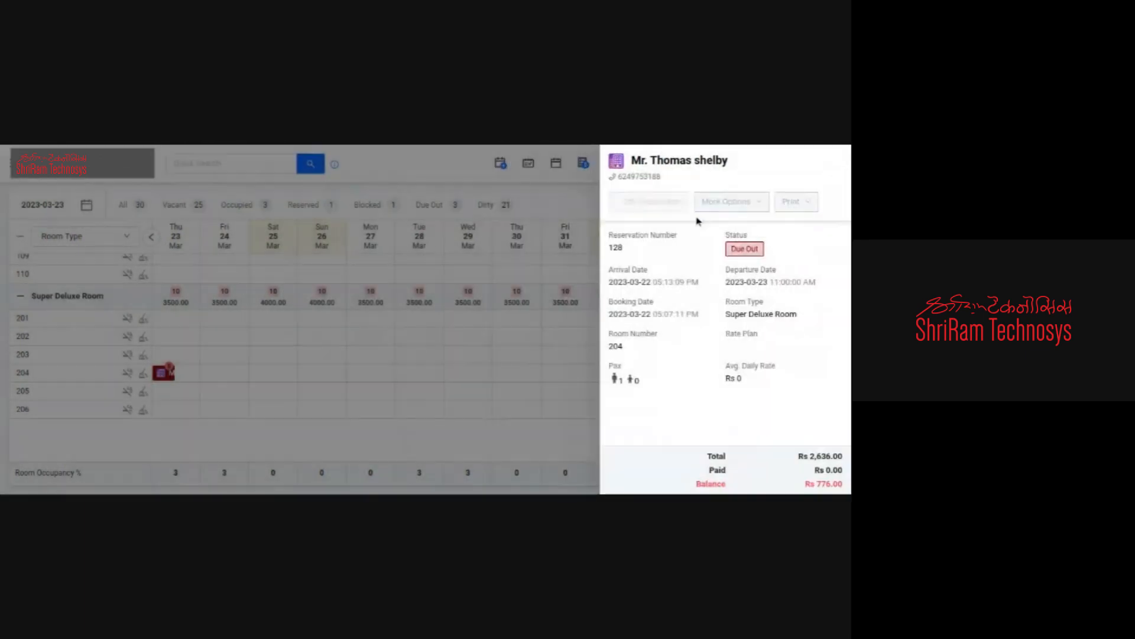
Step: Retry checkout, read the checkout-not-allowed warning and note the Rs 776.00 outstanding balance
{"action": "left_click", "coordinate": [732, 201]}
{"action": "left_click", "coordinate": [664, 231]}
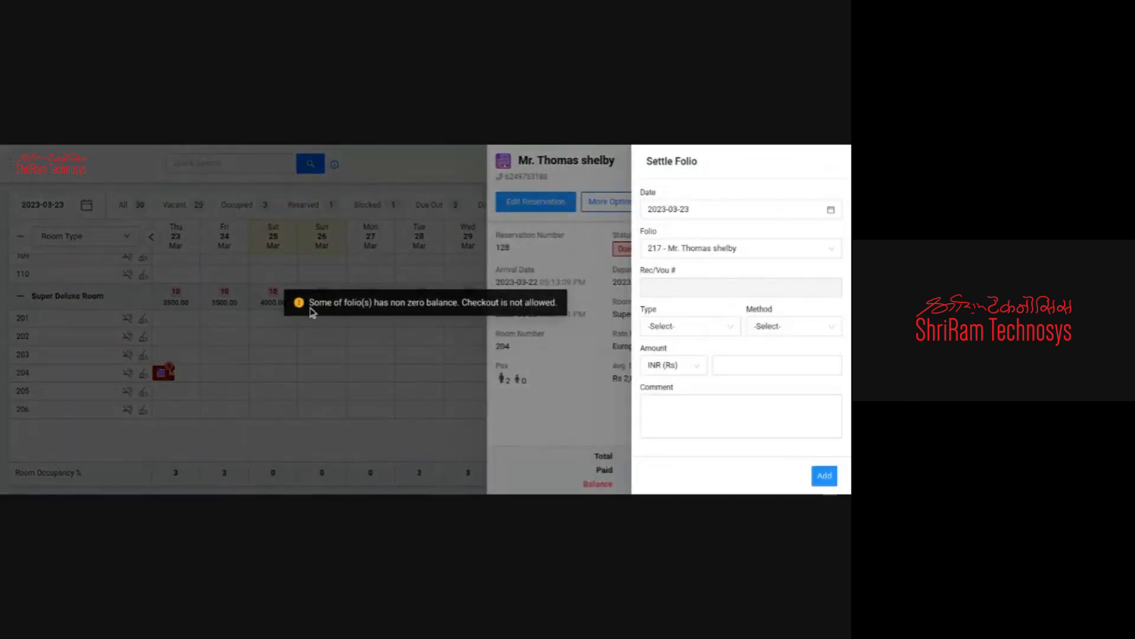
{"action": "triple_click", "coordinate": [390, 314]}
{"action": "left_click_drag", "start_coordinate": [390, 315], "coordinate": [559, 302]}
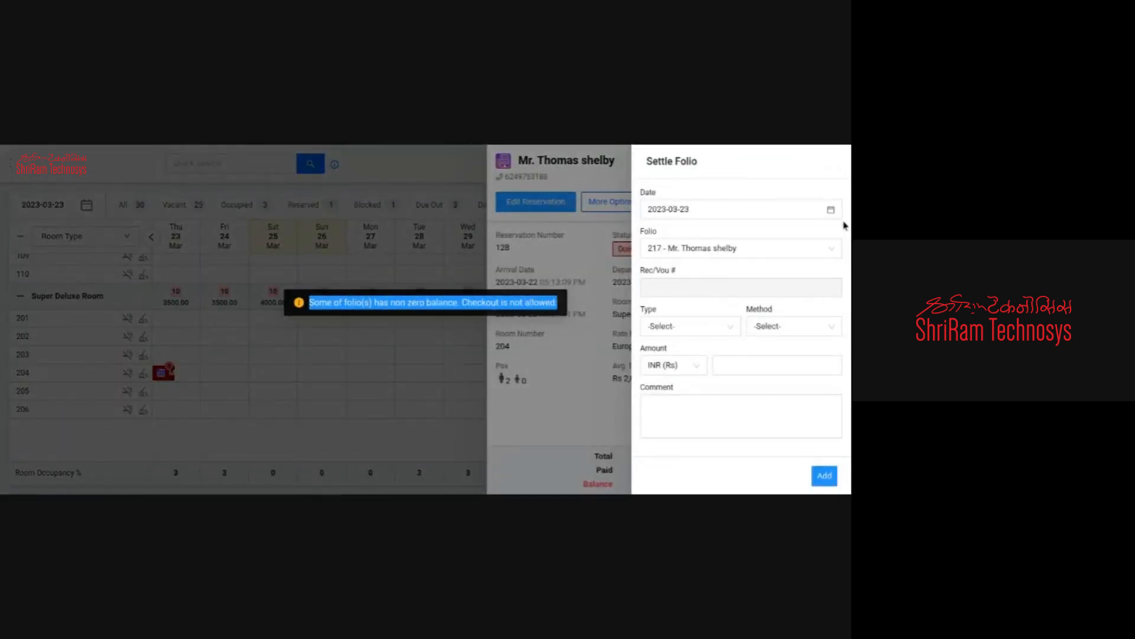
{"action": "left_click", "coordinate": [839, 175]}
{"action": "left_click_drag", "start_coordinate": [725, 161], "coordinate": [651, 160]}
{"action": "left_click_drag", "start_coordinate": [806, 480], "coordinate": [843, 480]}
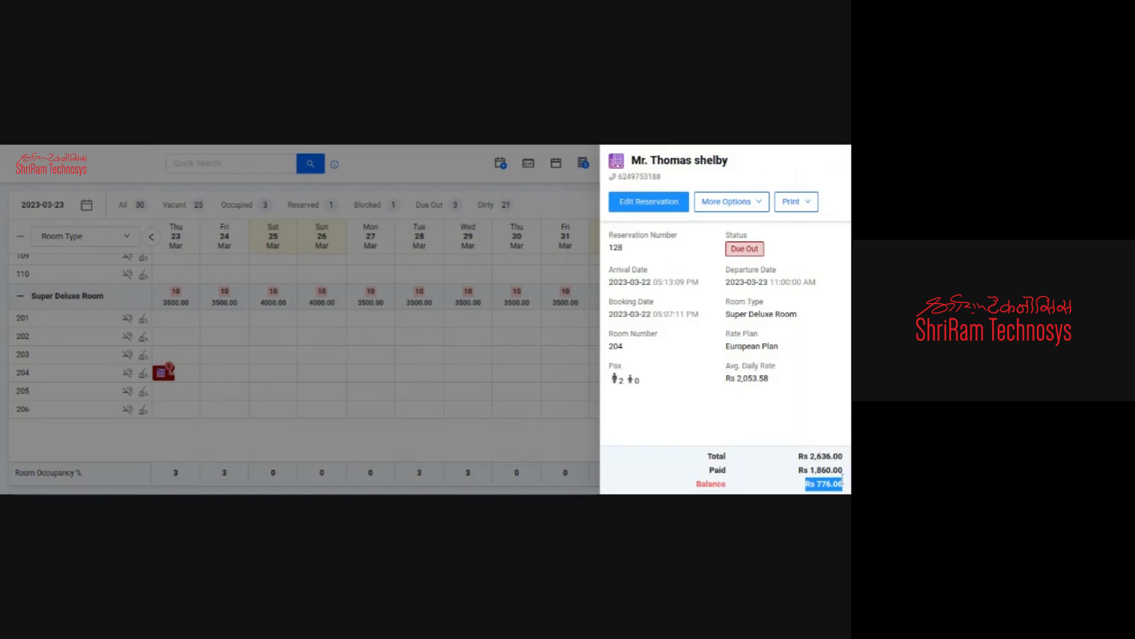
Step: Add a Rs 776.00 Cash payment to room 204's folio, bringing the balance to zero
{"action": "left_click", "coordinate": [732, 201]}
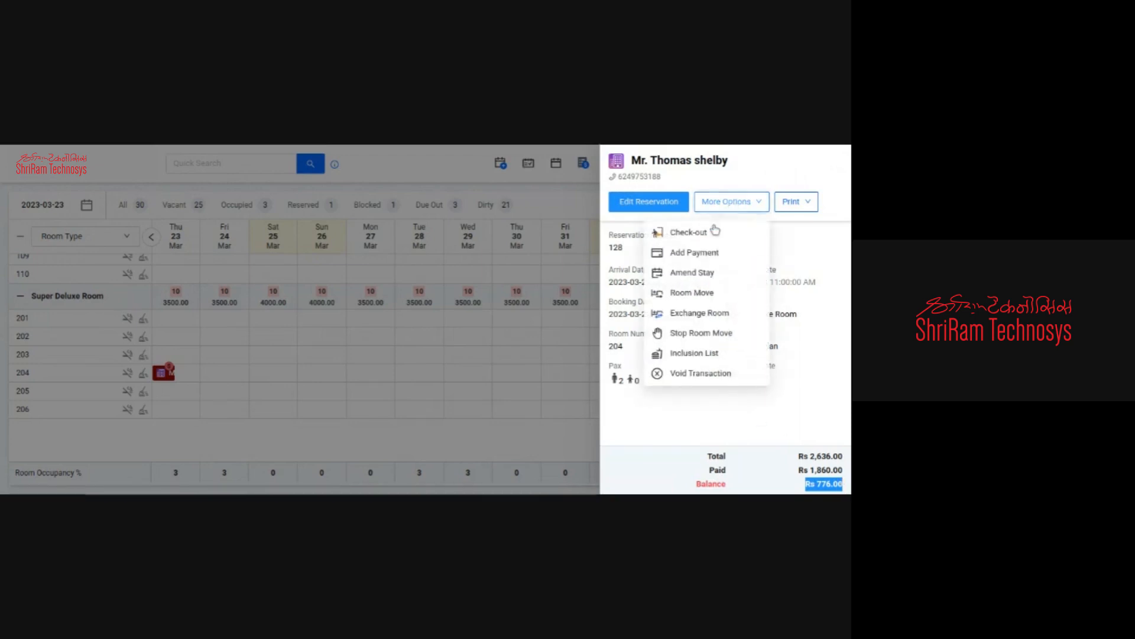
{"action": "left_click", "coordinate": [693, 259]}
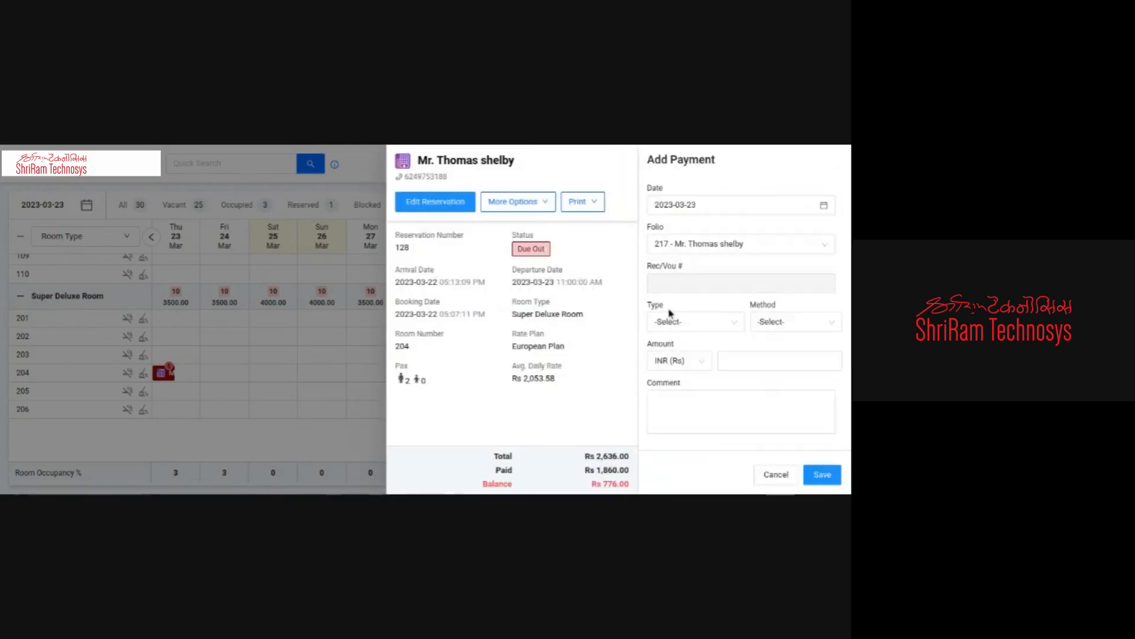
{"action": "left_click", "coordinate": [672, 322]}
{"action": "left_click", "coordinate": [664, 388]}
{"action": "left_click", "coordinate": [796, 322]}
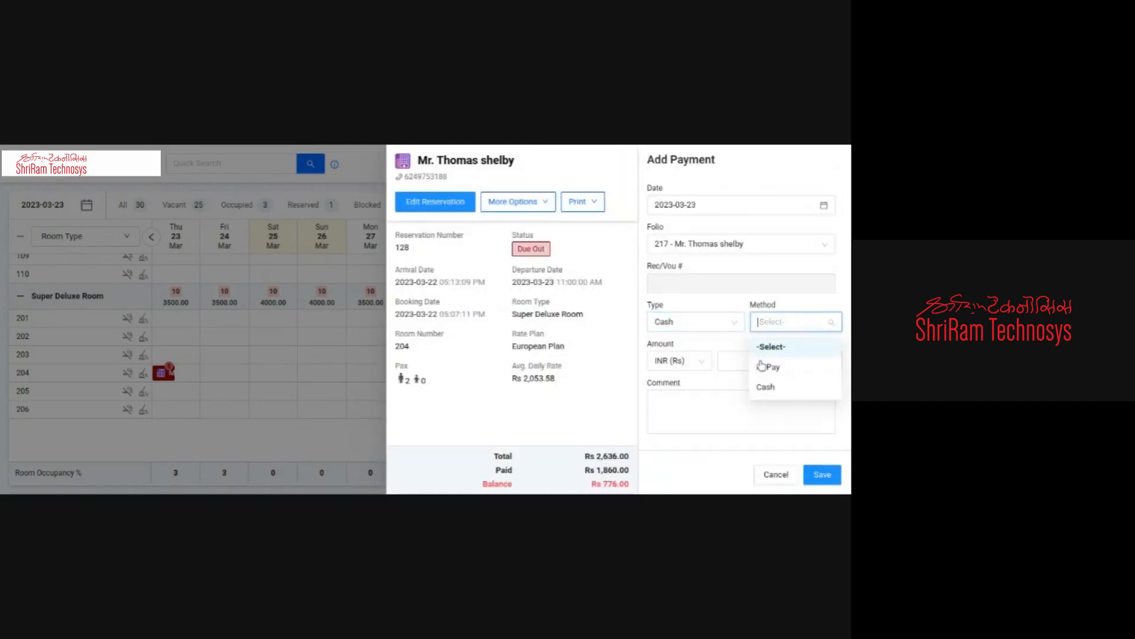
{"action": "left_click", "coordinate": [767, 386]}
{"action": "left_click", "coordinate": [822, 474]}
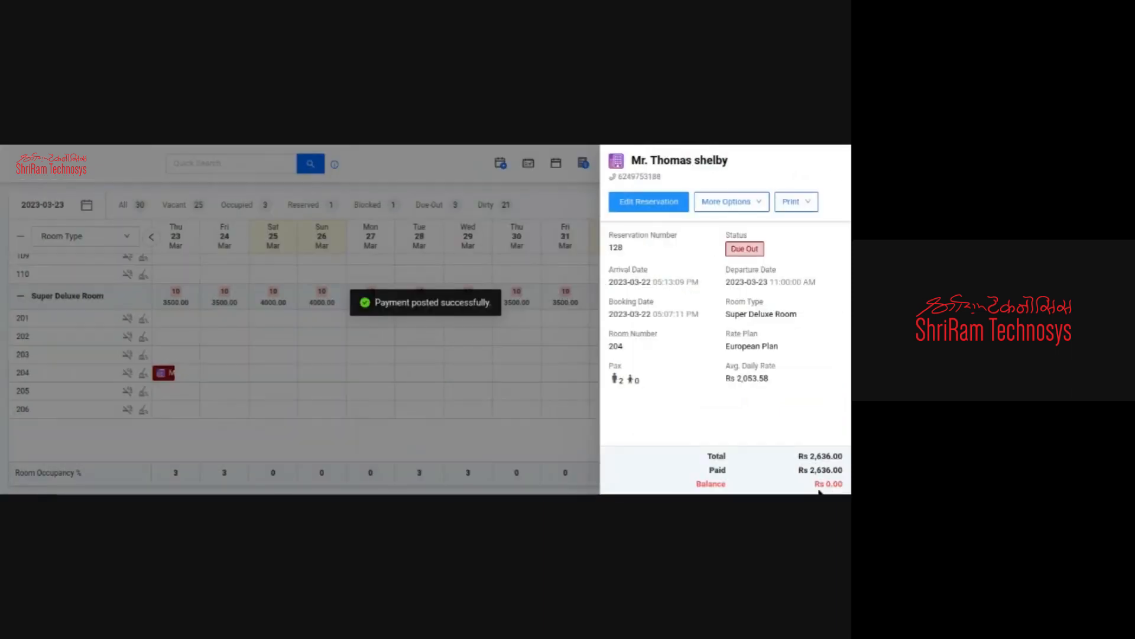
{"action": "left_click_drag", "start_coordinate": [811, 484], "coordinate": [849, 484]}
Step: Check the room 204 guest out and close the folio printout
{"action": "left_click", "coordinate": [714, 203]}
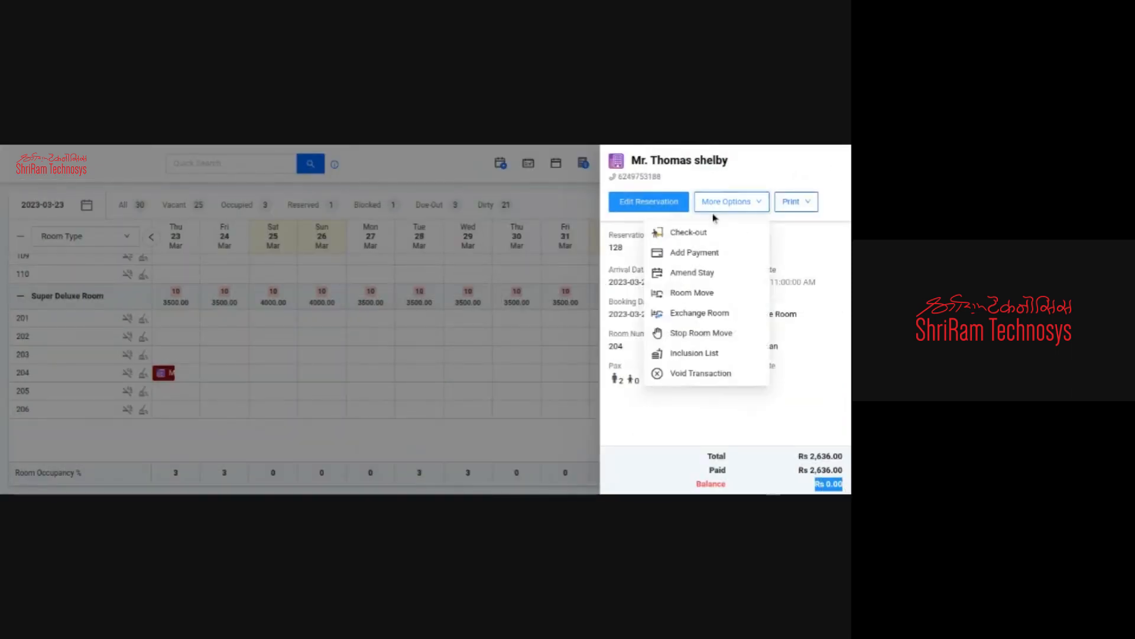
{"action": "left_click", "coordinate": [688, 232]}
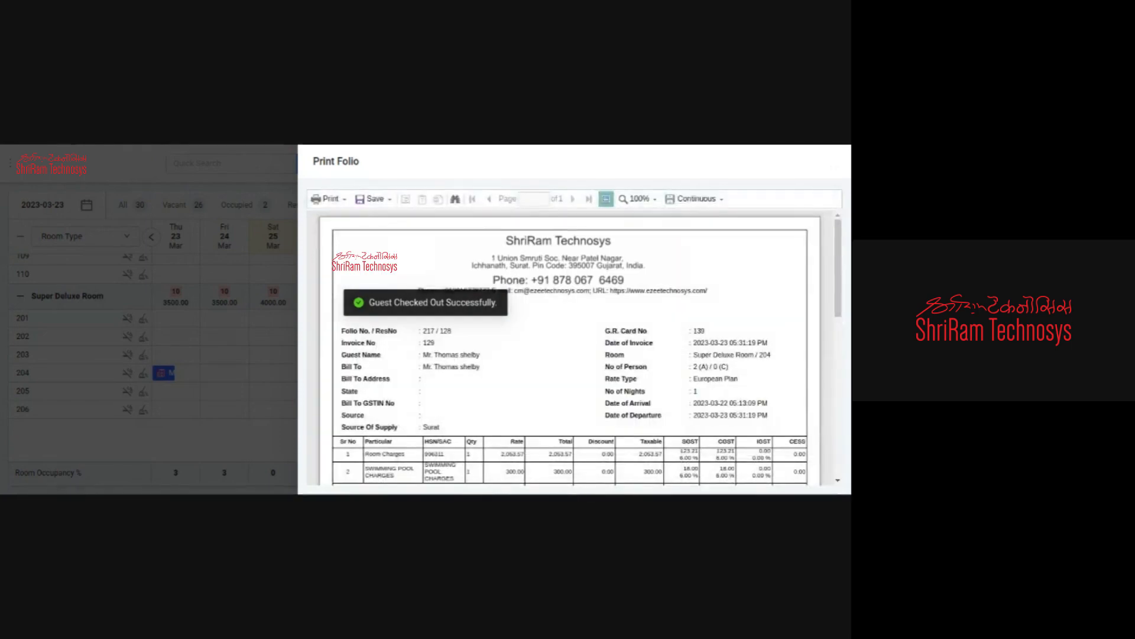
{"action": "scroll", "coordinate": [695, 267], "scroll_direction": "down", "scroll_amount": 10}
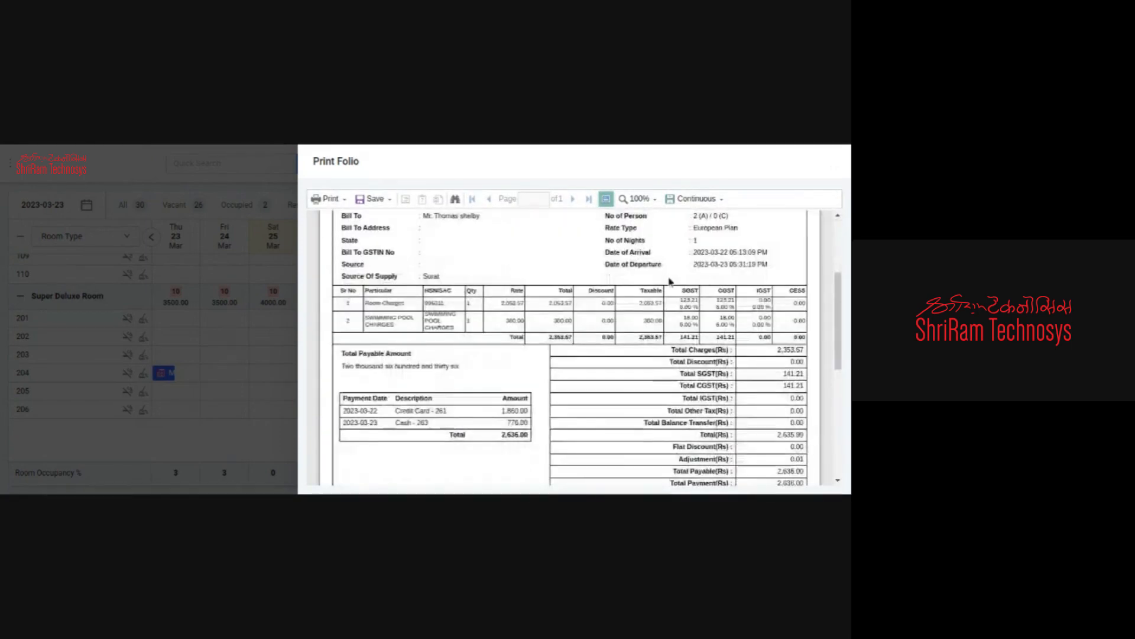
{"action": "left_click", "coordinate": [837, 167]}
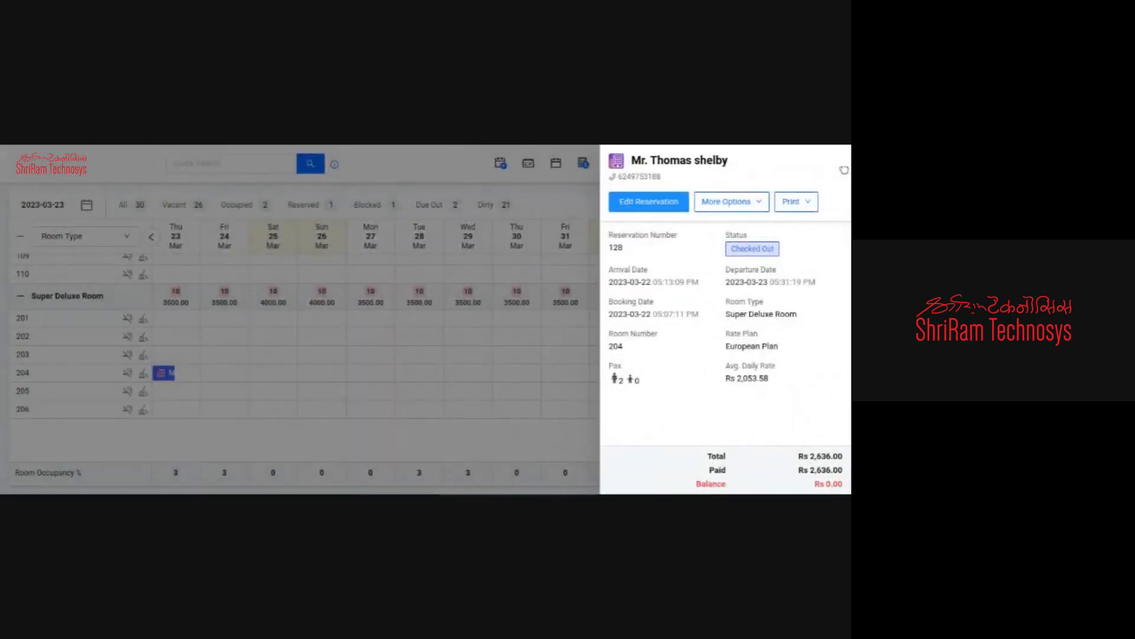
Step: Close the reservation details and scroll through the Stay View room grid for 2023-03-23
{"action": "left_click", "coordinate": [839, 168]}
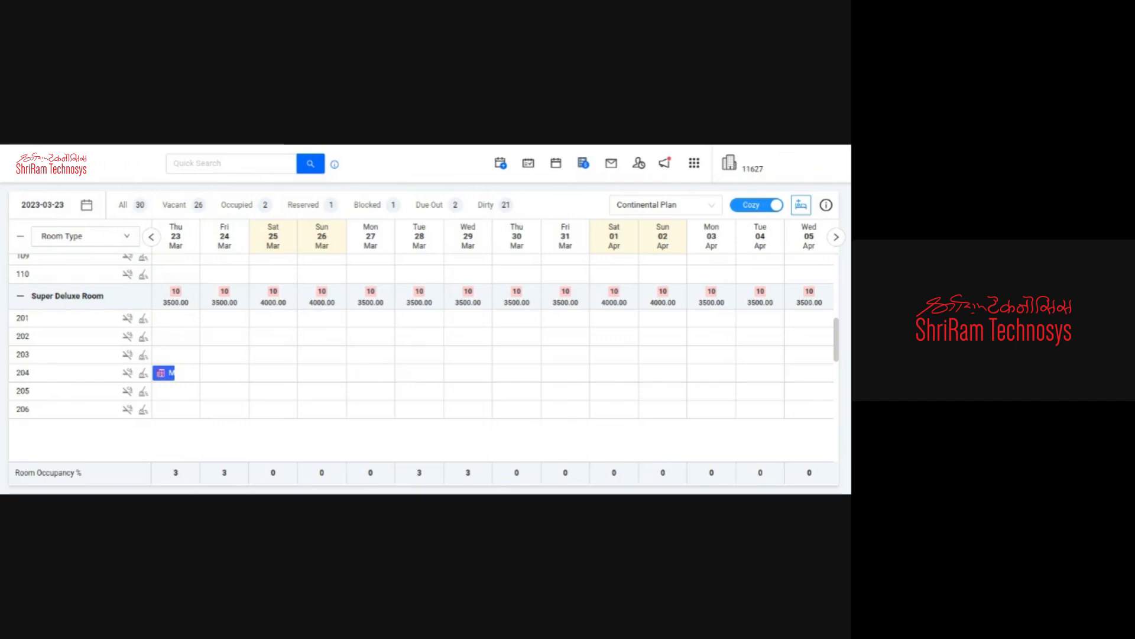
{"action": "scroll", "coordinate": [239, 330], "scroll_direction": "down", "scroll_amount": 5}
{"action": "scroll", "coordinate": [274, 317], "scroll_direction": "up", "scroll_amount": 9}
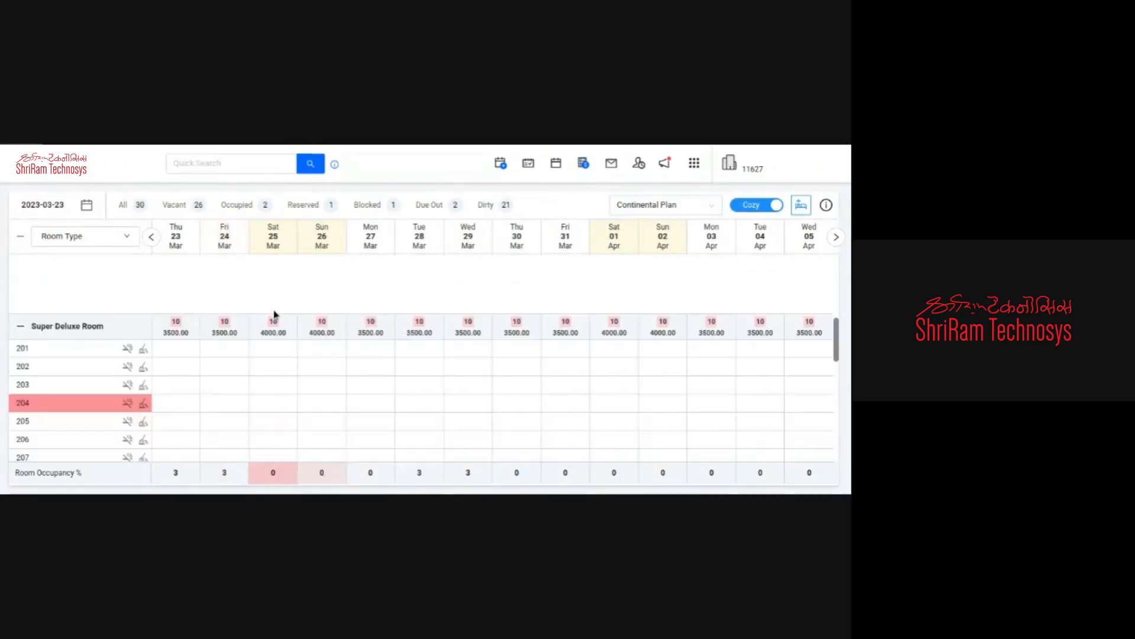
{"action": "scroll", "coordinate": [237, 316], "scroll_direction": "down", "scroll_amount": 9}
{"action": "left_click", "coordinate": [23, 164]}
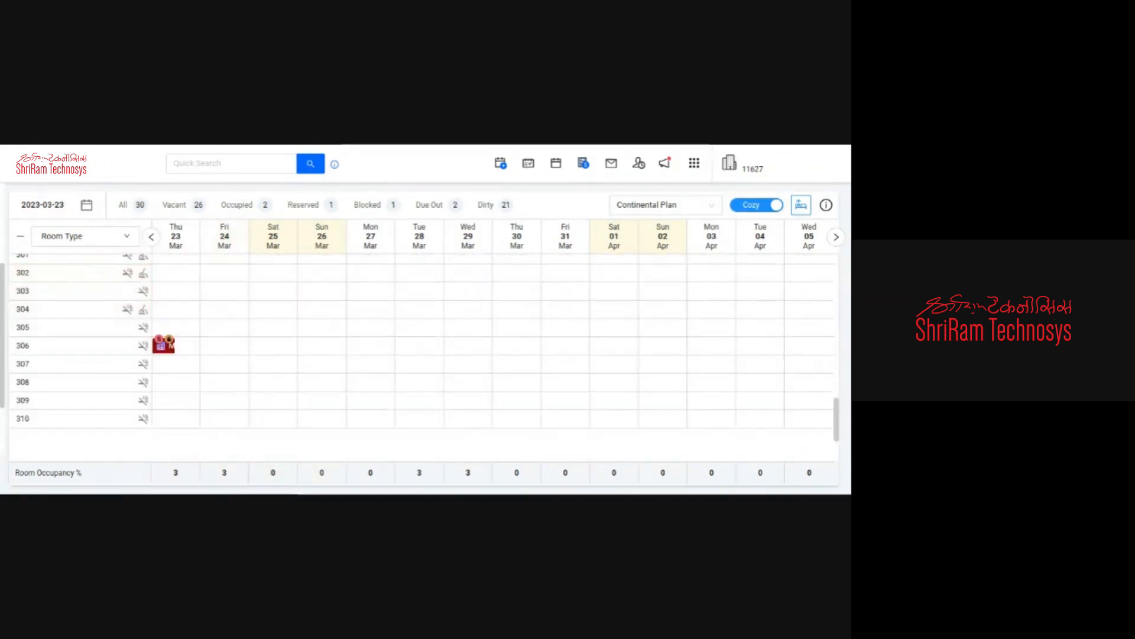
{"action": "left_click_drag", "start_coordinate": [138, 468], "coordinate": [107, 459]}
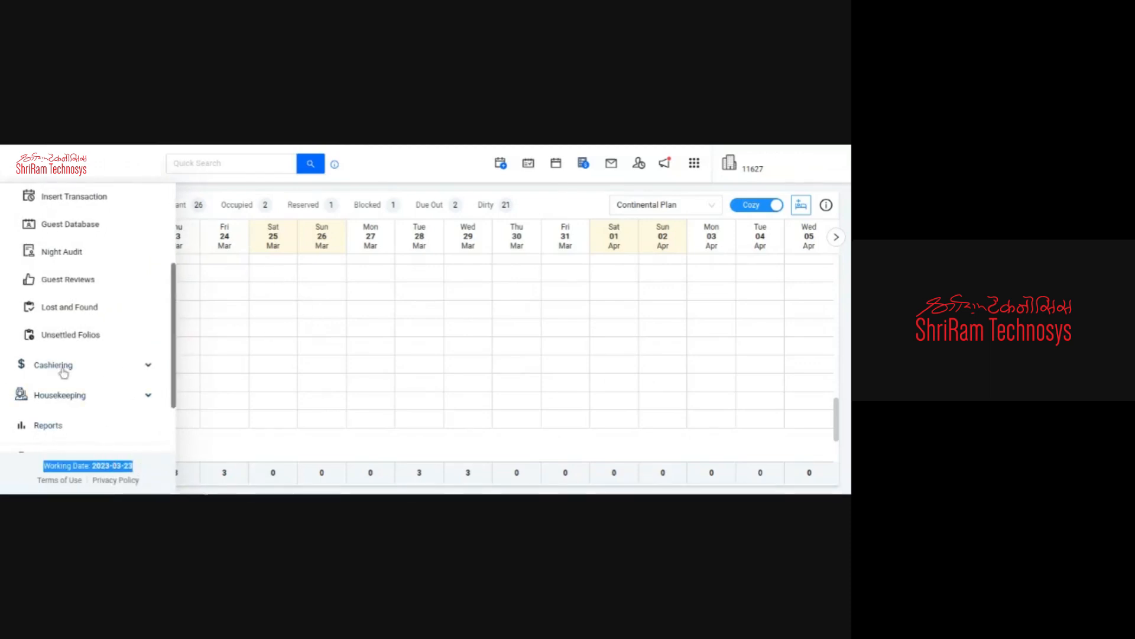
{"action": "left_click", "coordinate": [23, 164]}
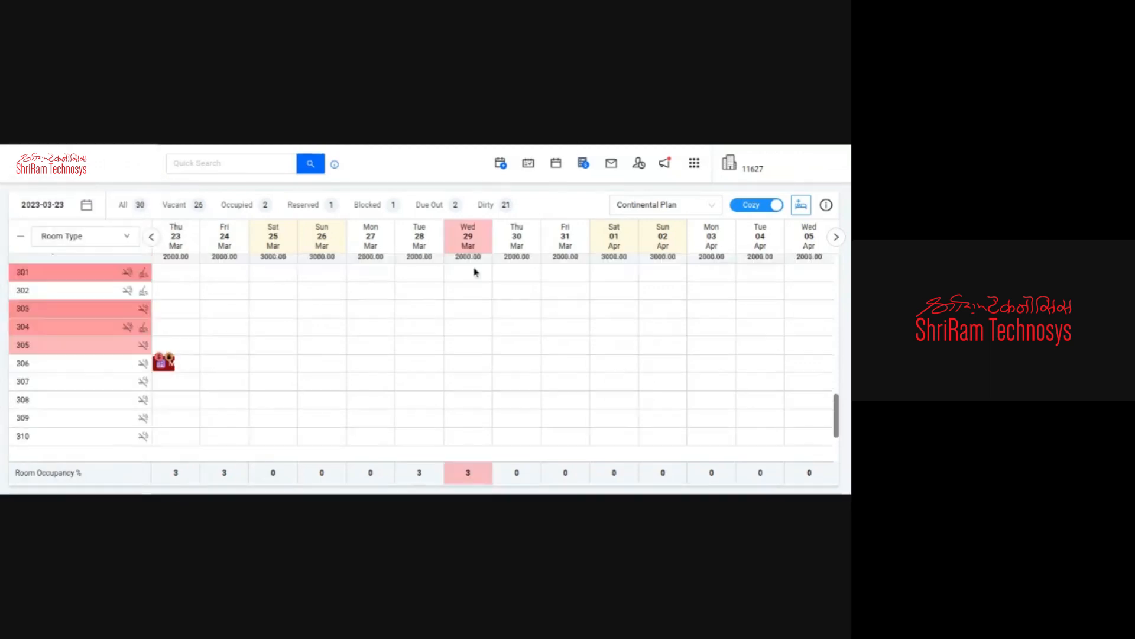
{"action": "scroll", "coordinate": [474, 270], "scroll_direction": "up", "scroll_amount": 3}
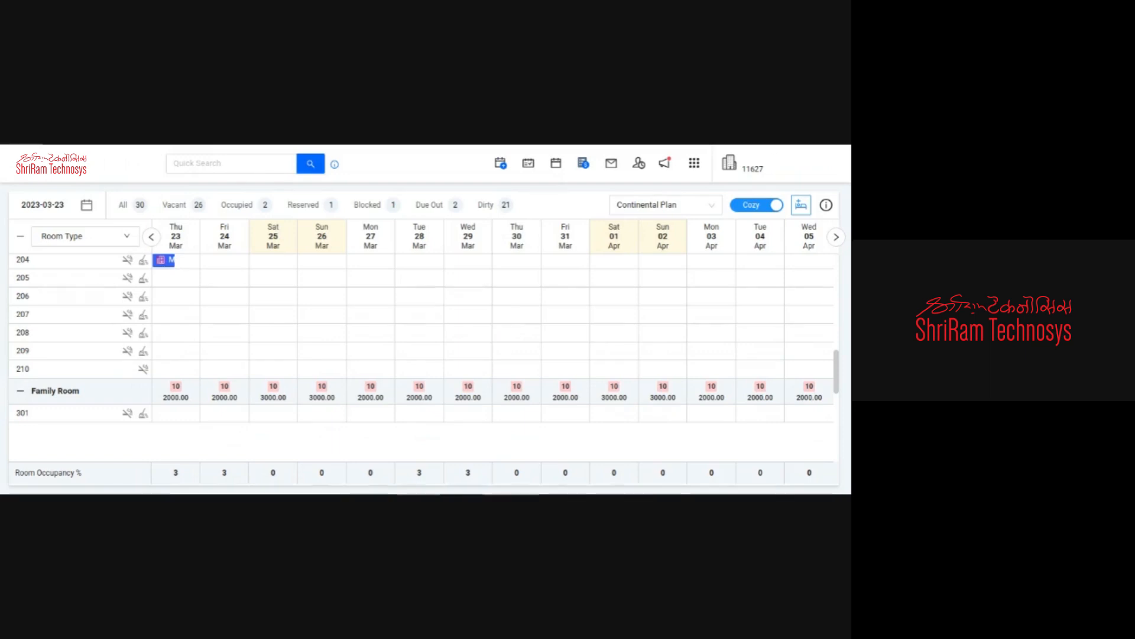
{"action": "scroll", "coordinate": [355, 282], "scroll_direction": "up", "scroll_amount": 5}
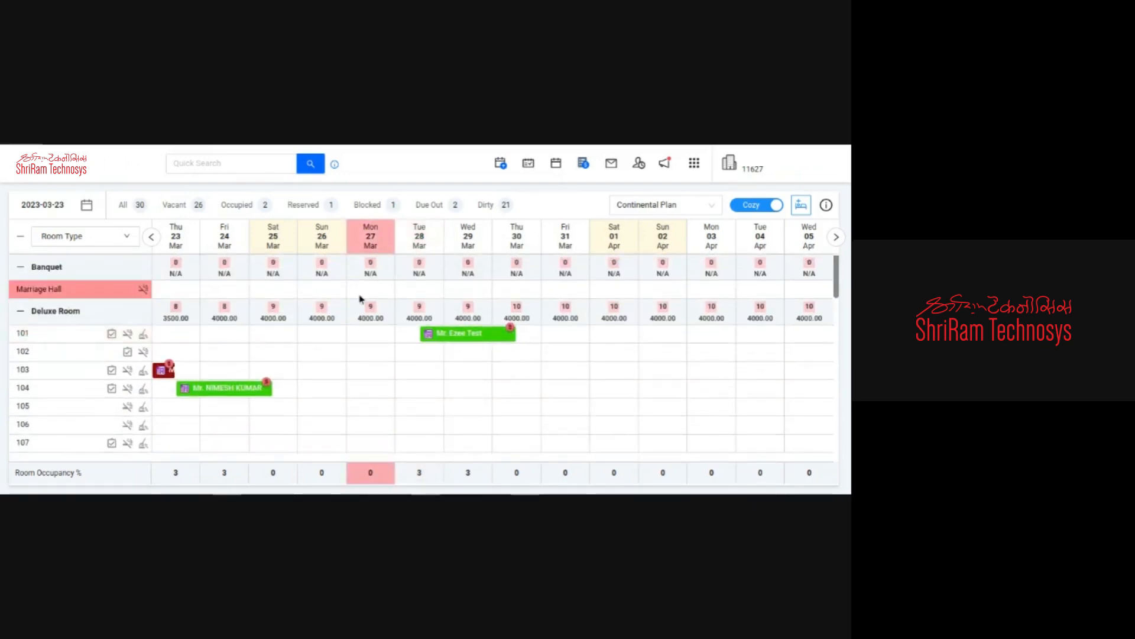
{"action": "scroll", "coordinate": [287, 307], "scroll_direction": "down", "scroll_amount": 3}
{"action": "scroll", "coordinate": [288, 307], "scroll_direction": "down", "scroll_amount": 3}
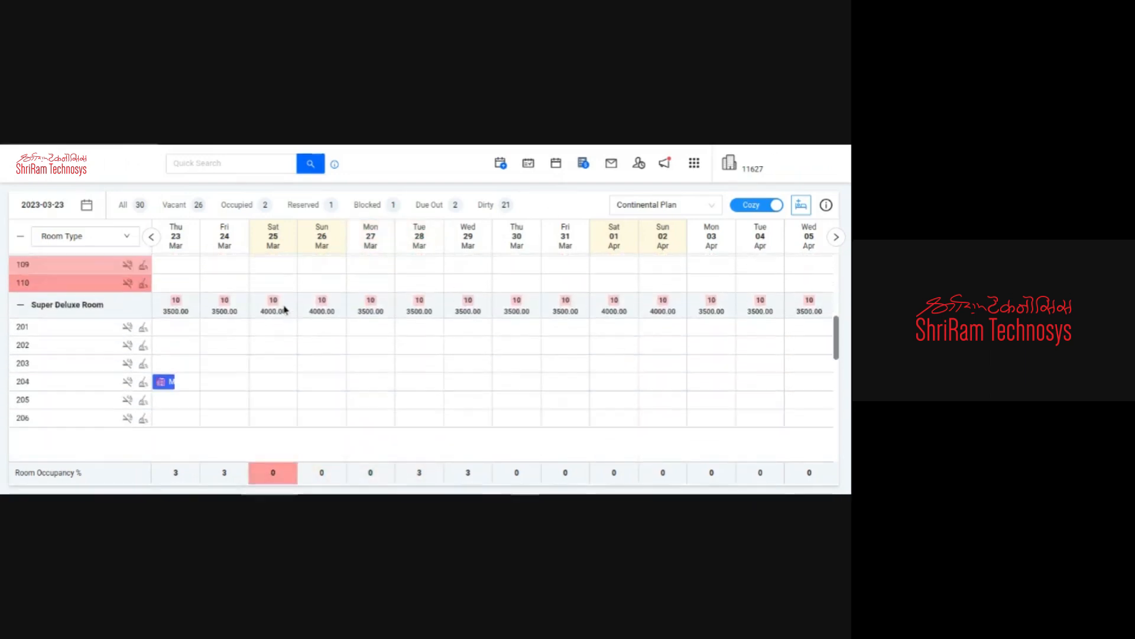
Step: Go to the Front Office Dashboard from the side menu
{"action": "left_click", "coordinate": [22, 168]}
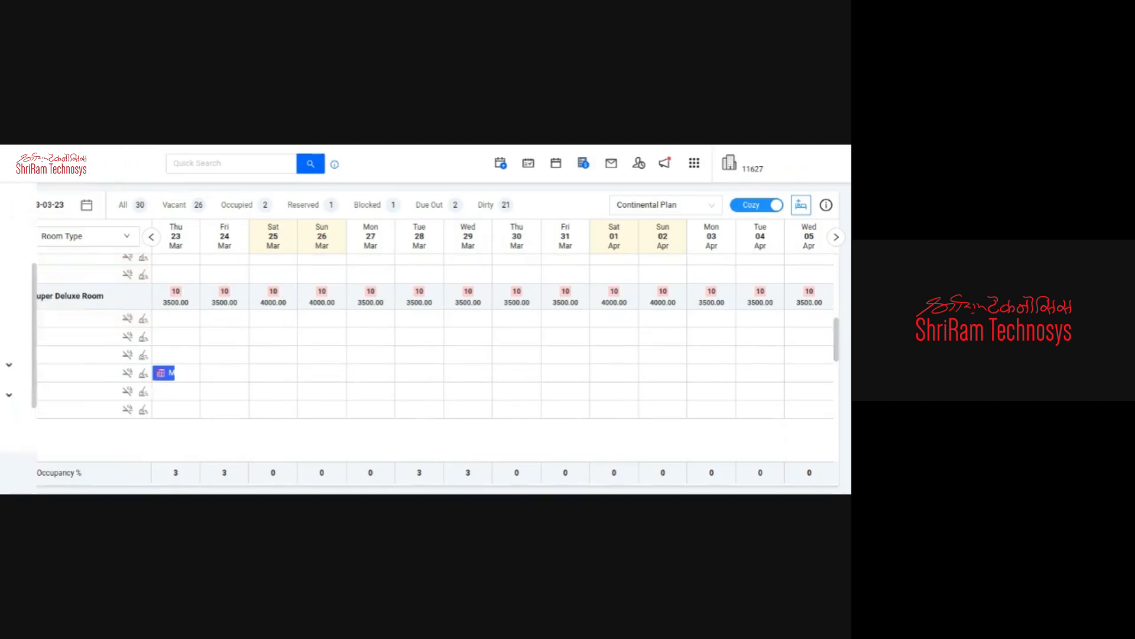
{"action": "scroll", "coordinate": [53, 238], "scroll_direction": "up", "scroll_amount": 3}
{"action": "left_click", "coordinate": [97, 209]}
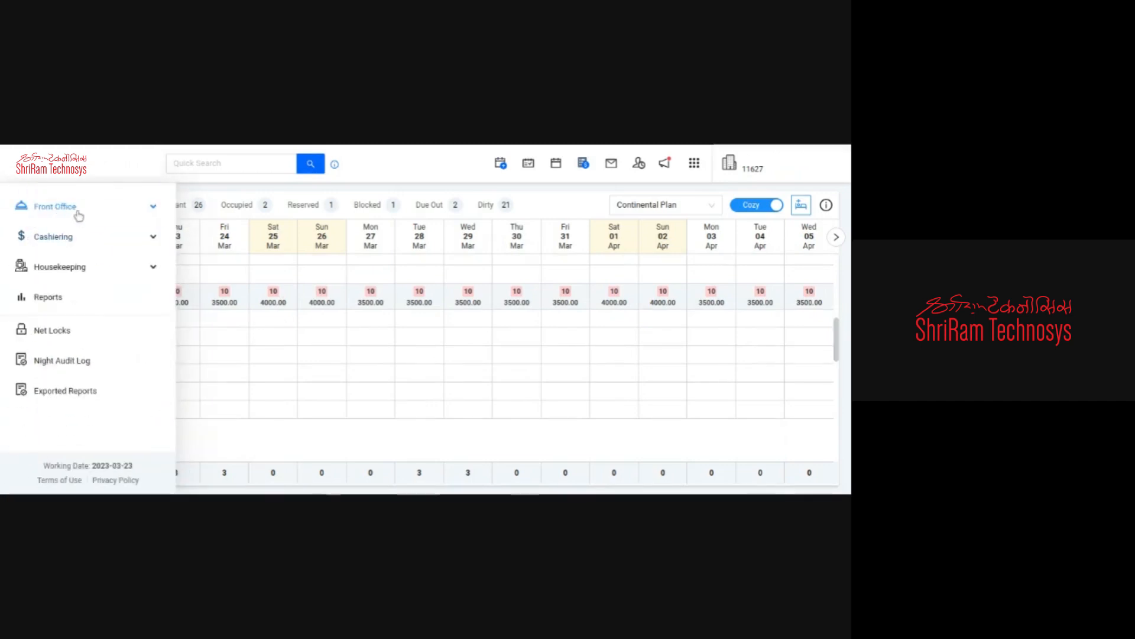
{"action": "left_click", "coordinate": [78, 212]}
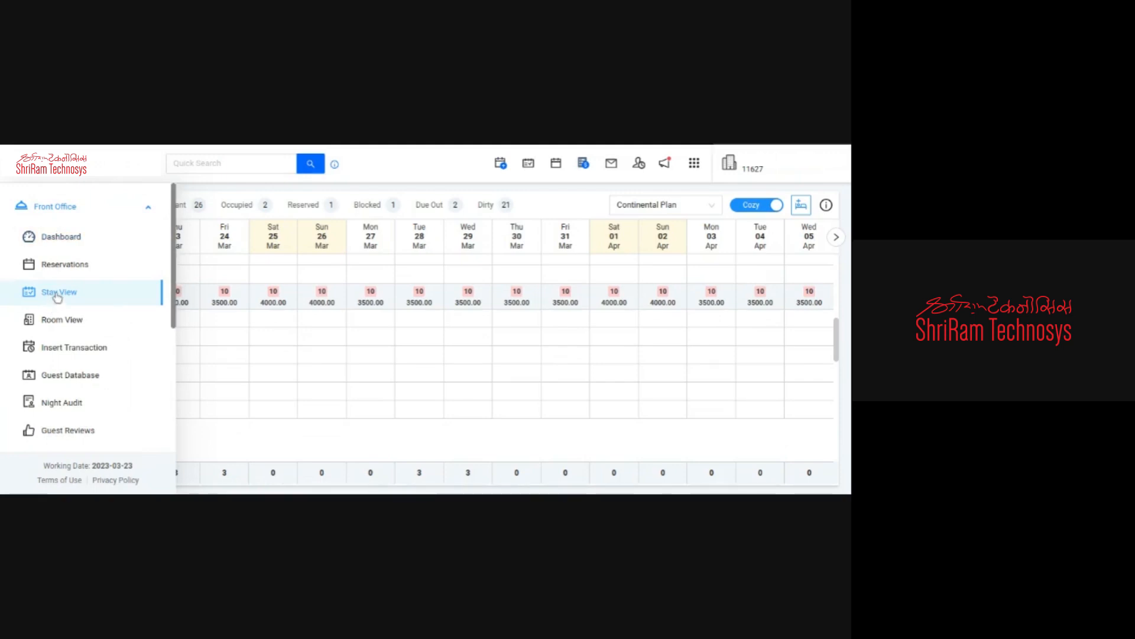
{"action": "left_click", "coordinate": [57, 236]}
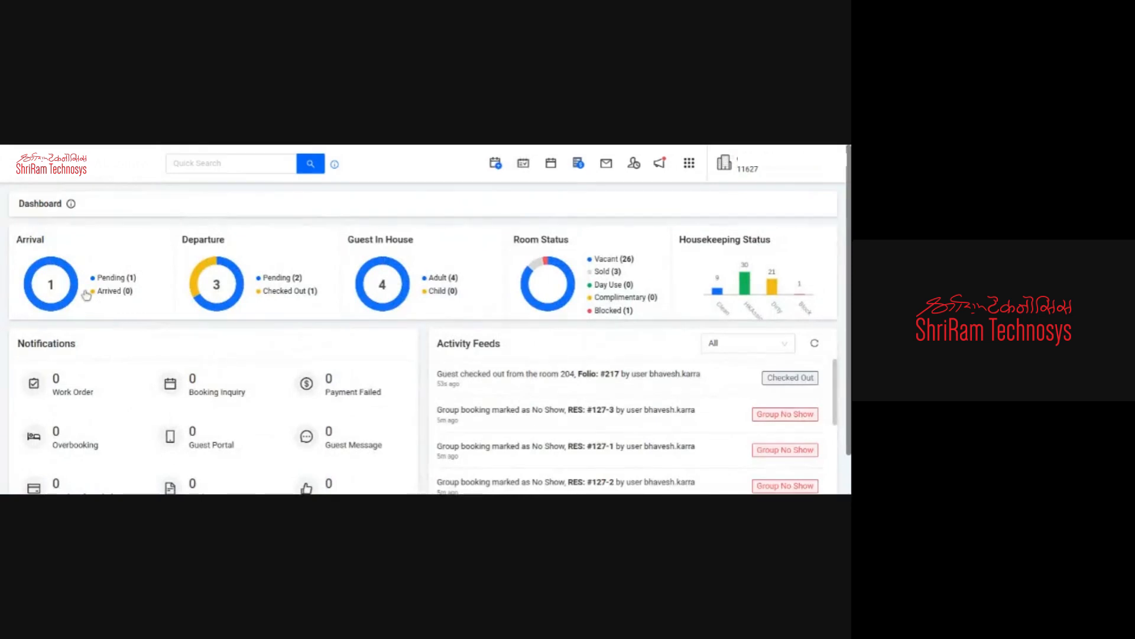
Step: Open today's arrivals list and show the bookings as cards
{"action": "left_click", "coordinate": [52, 285]}
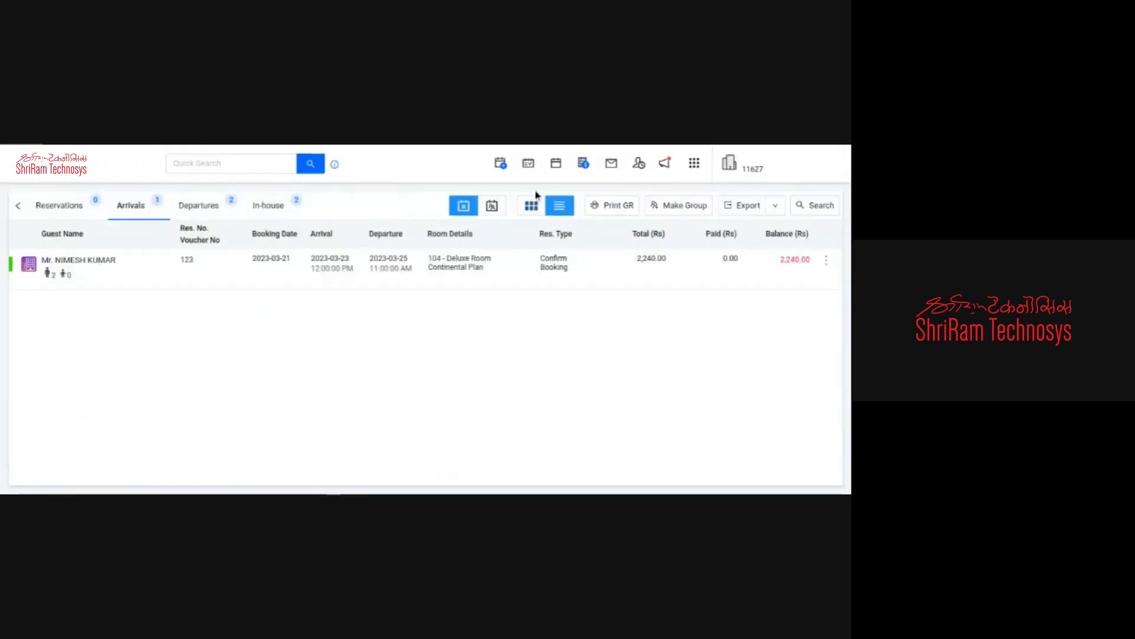
{"action": "left_click", "coordinate": [558, 166]}
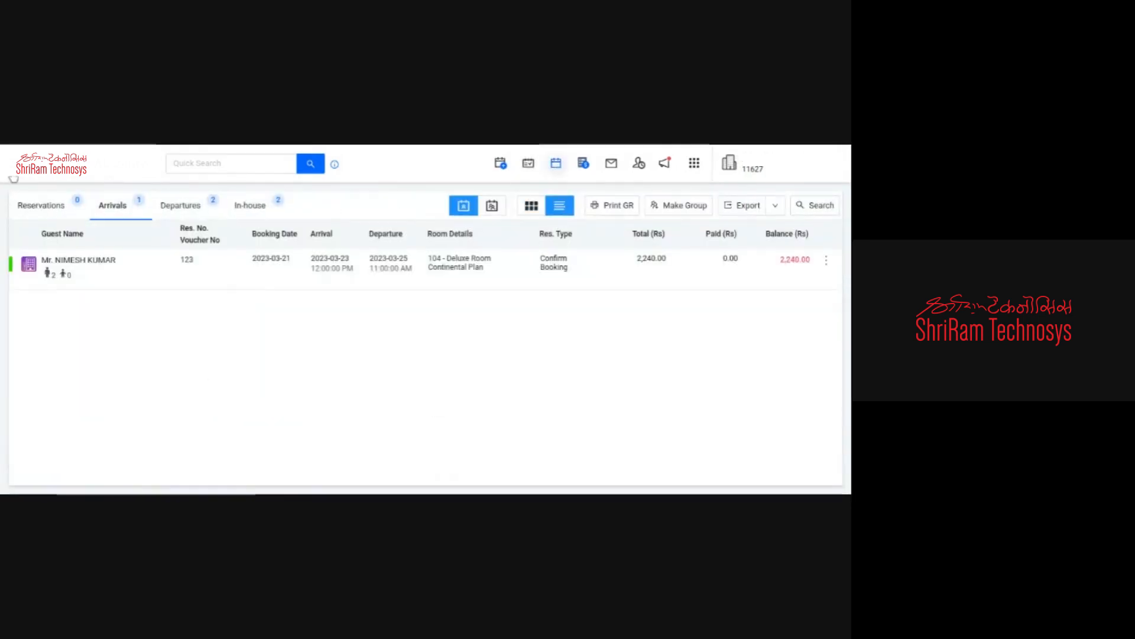
{"action": "left_click", "coordinate": [13, 172]}
{"action": "left_click", "coordinate": [60, 268]}
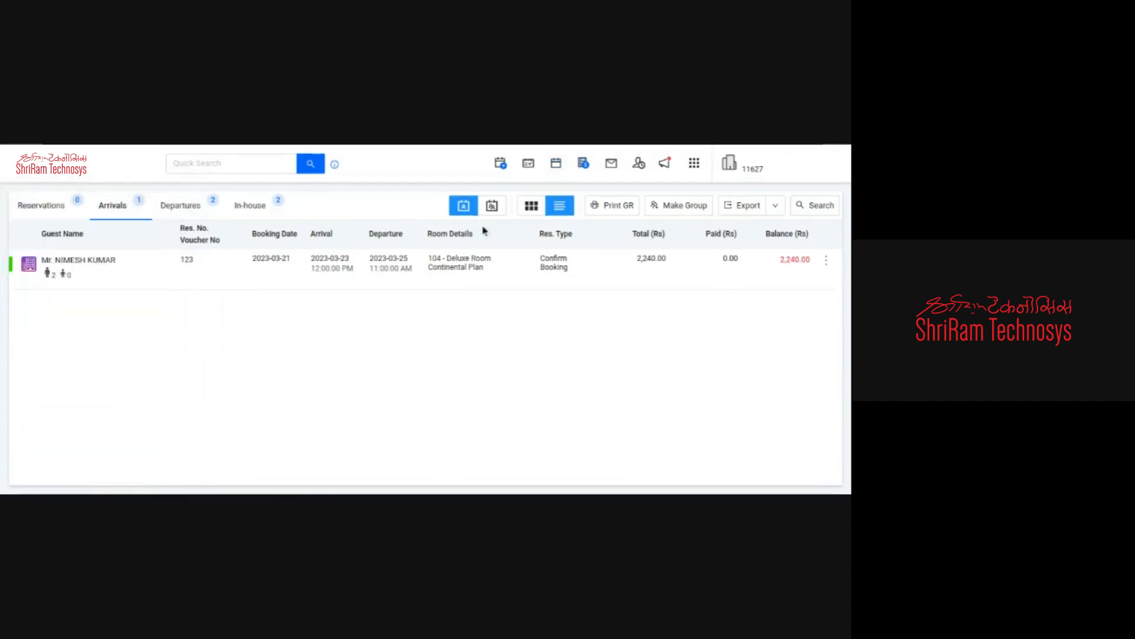
{"action": "left_click", "coordinate": [531, 206]}
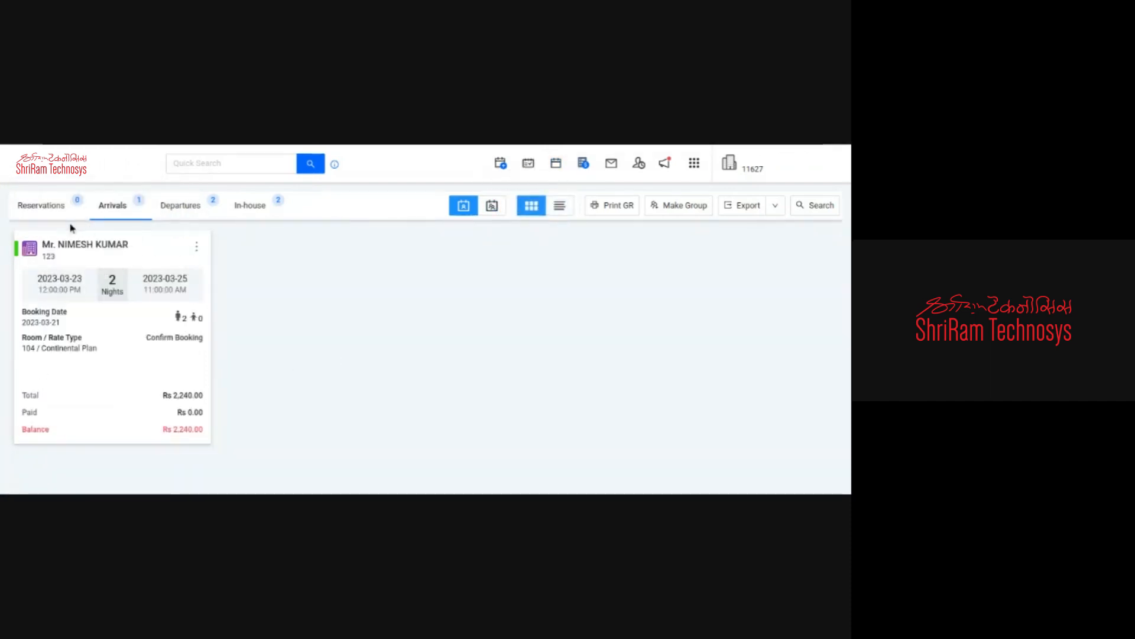
Step: Browse the Reservations, Arrivals, Departures and In-house tabs, ending on rooms 306 and 103 in house
{"action": "left_click", "coordinate": [44, 207]}
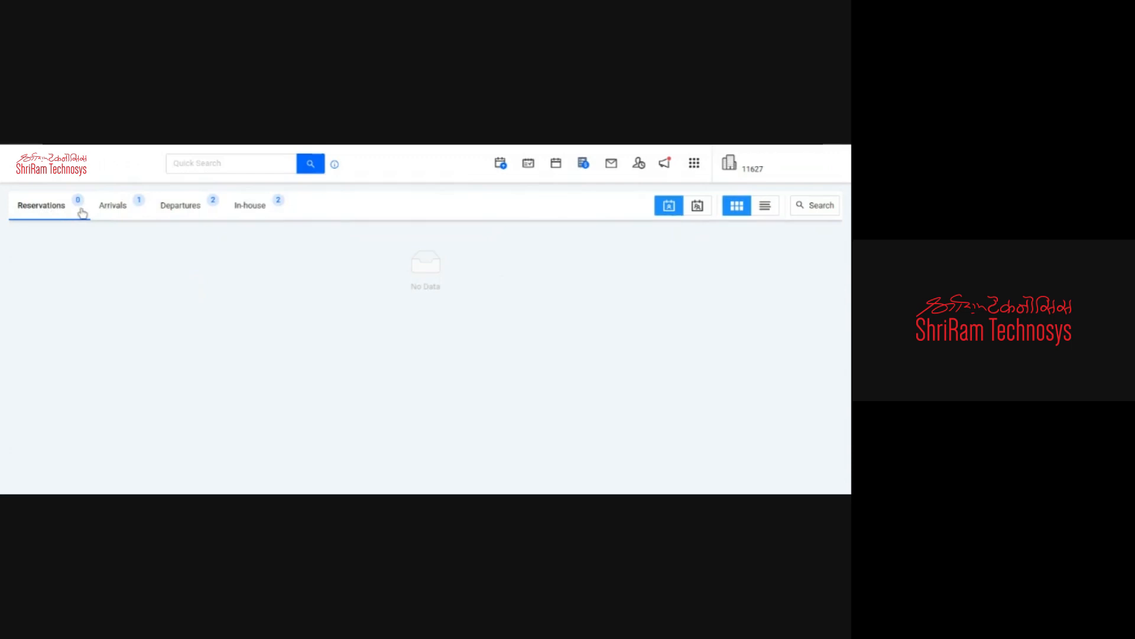
{"action": "left_click", "coordinate": [104, 213]}
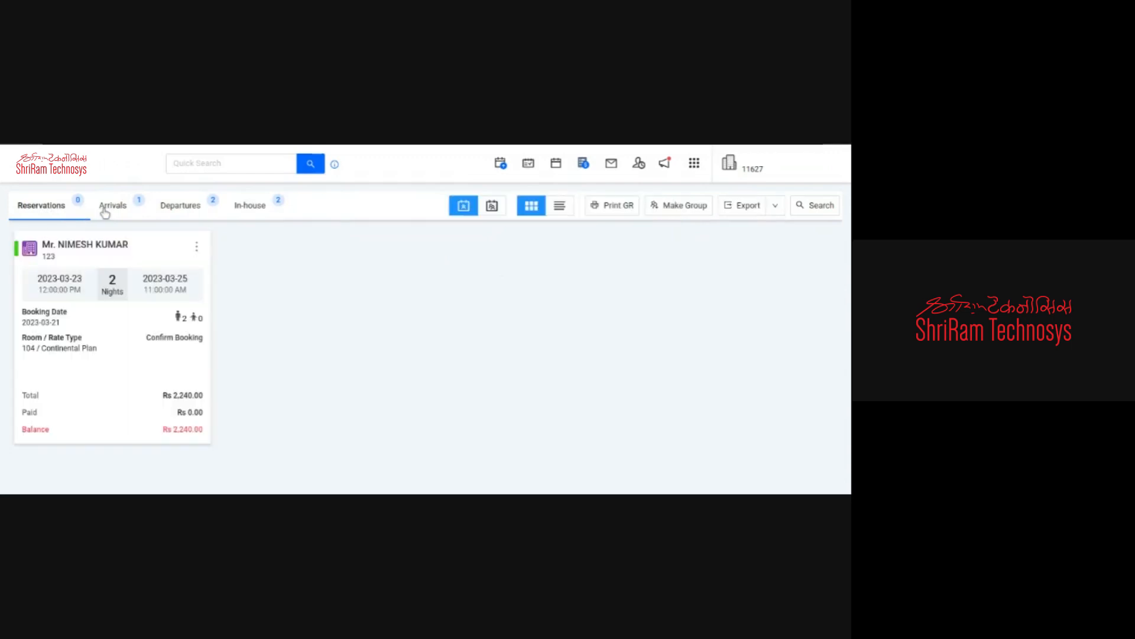
{"action": "left_click", "coordinate": [190, 215]}
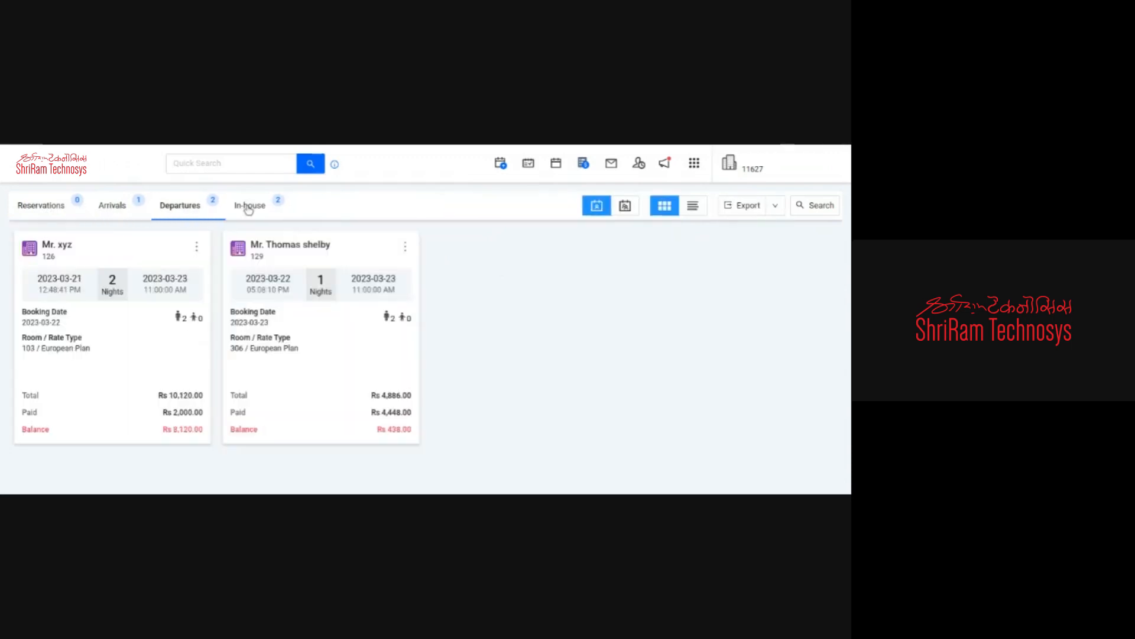
{"action": "left_click", "coordinate": [248, 207]}
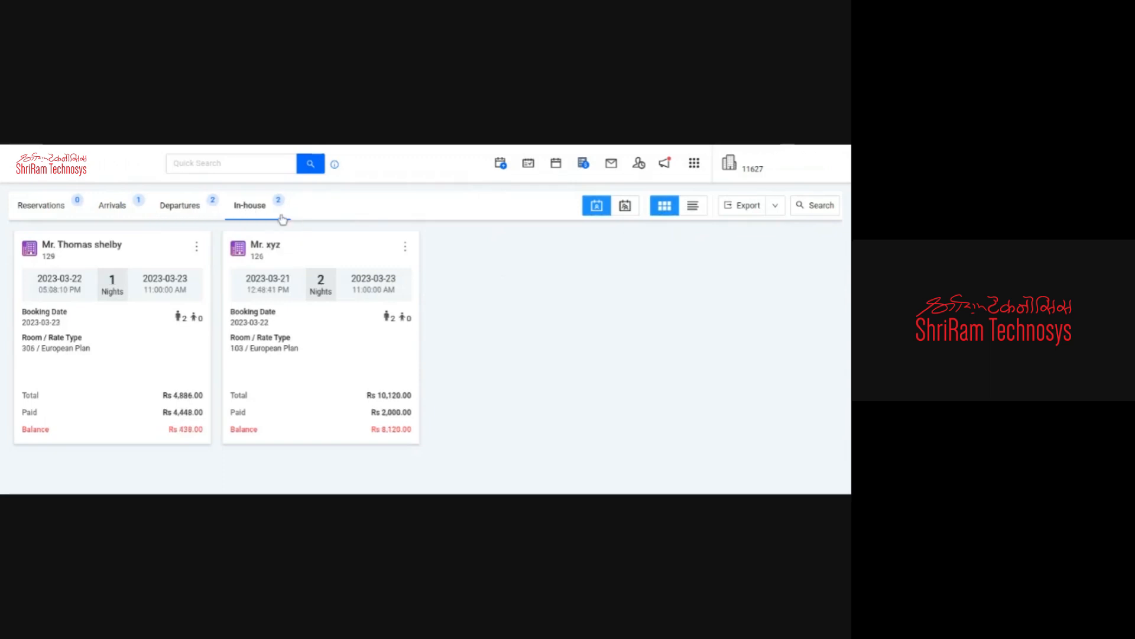
{"action": "left_click_drag", "start_coordinate": [283, 220], "coordinate": [249, 210]}
{"action": "left_click", "coordinate": [162, 213]}
{"action": "left_click", "coordinate": [118, 213]}
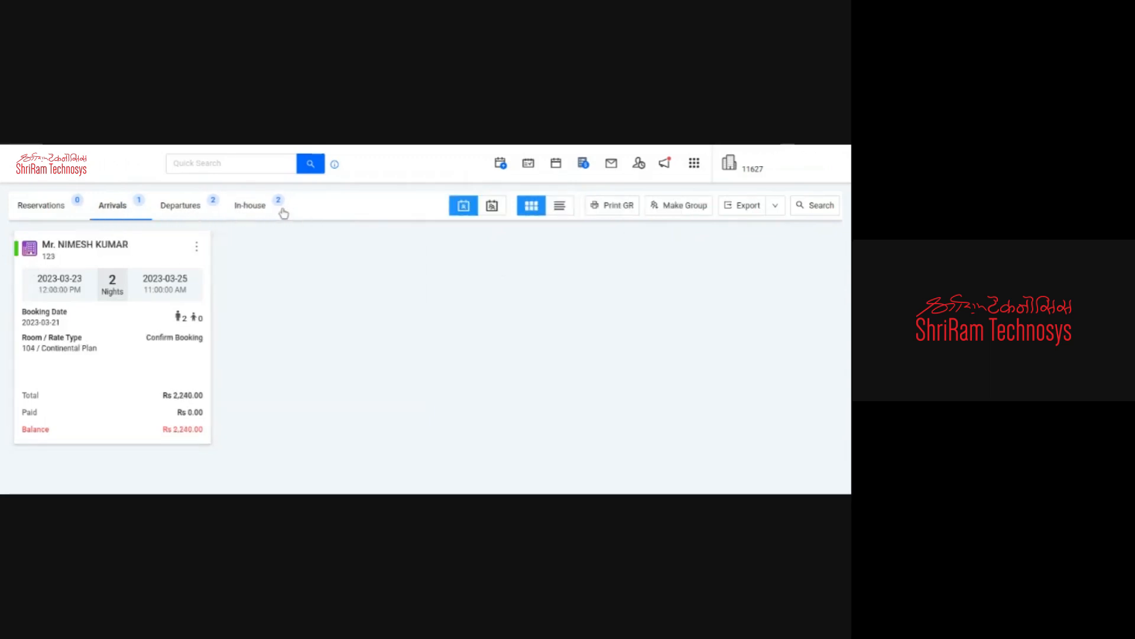
{"action": "left_click", "coordinate": [283, 214]}
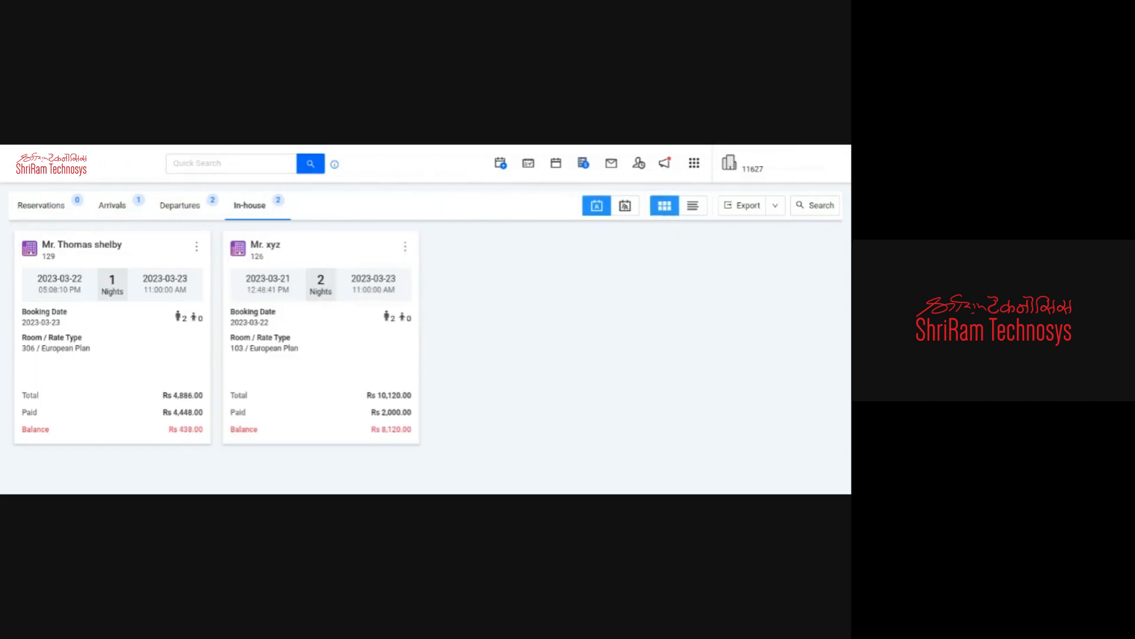
{"action": "left_click", "coordinate": [23, 164]}
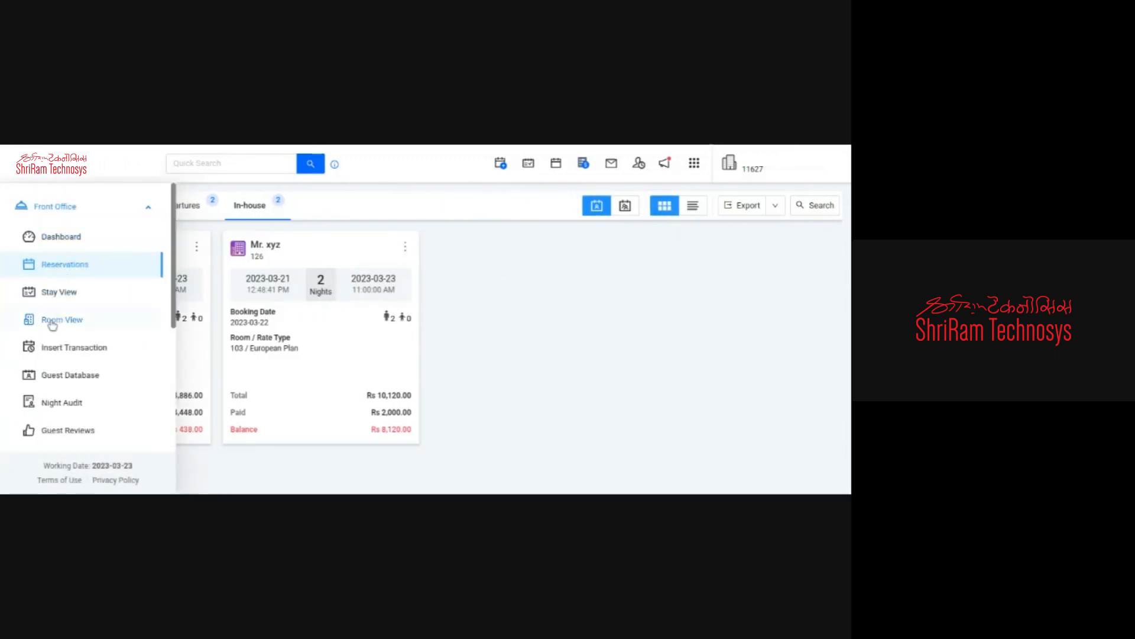
Step: Open Room View and filter to vacant, reserved, blocked and dirty rooms in turn
{"action": "left_click", "coordinate": [52, 322]}
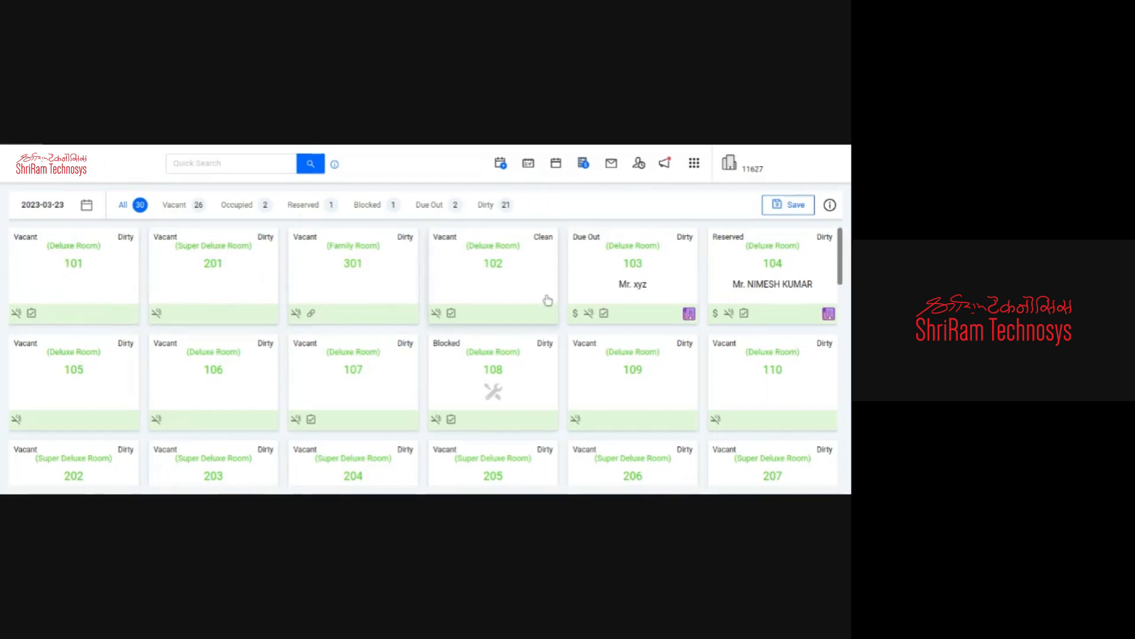
{"action": "mouse_move", "coordinate": [512, 397]}
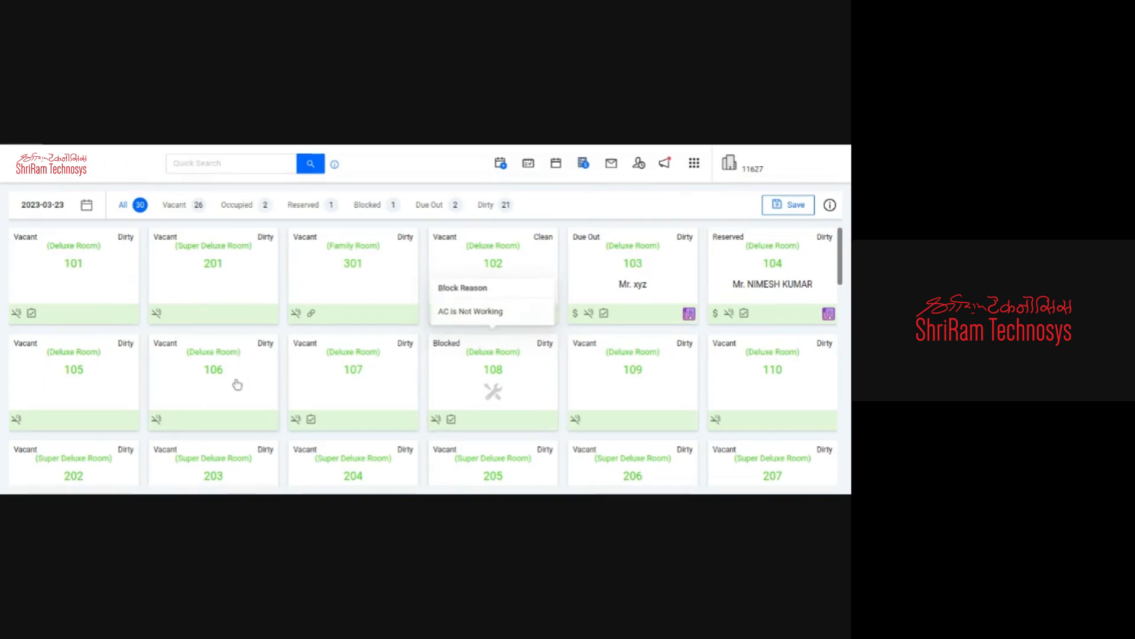
{"action": "left_click", "coordinate": [188, 207]}
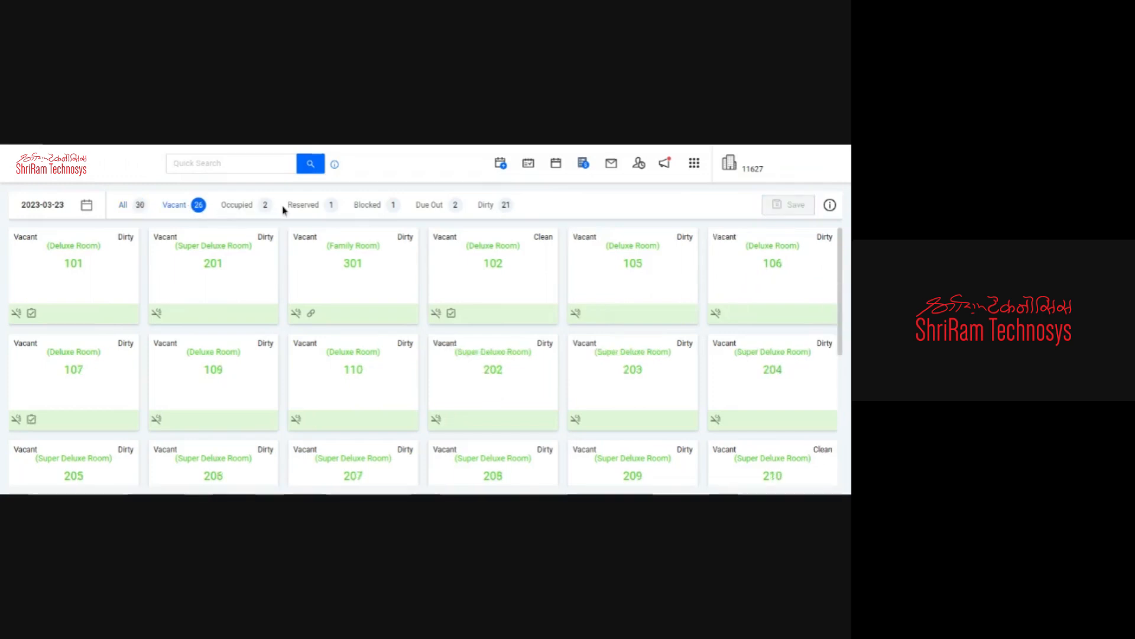
{"action": "left_click", "coordinate": [312, 207]}
{"action": "left_click", "coordinate": [368, 208]}
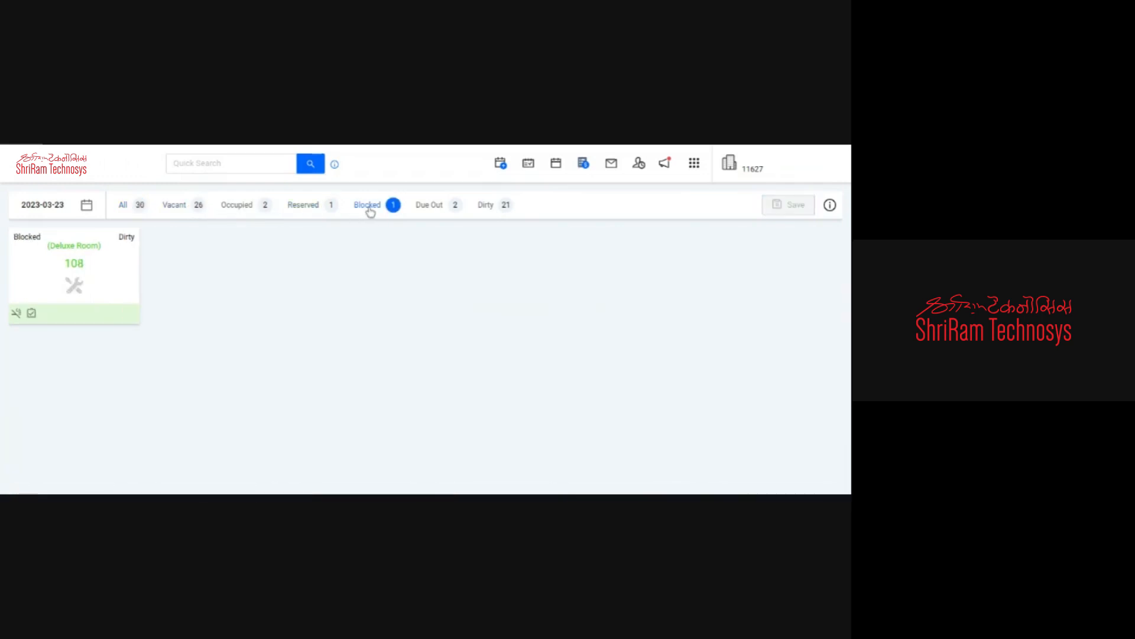
{"action": "left_click", "coordinate": [490, 209]}
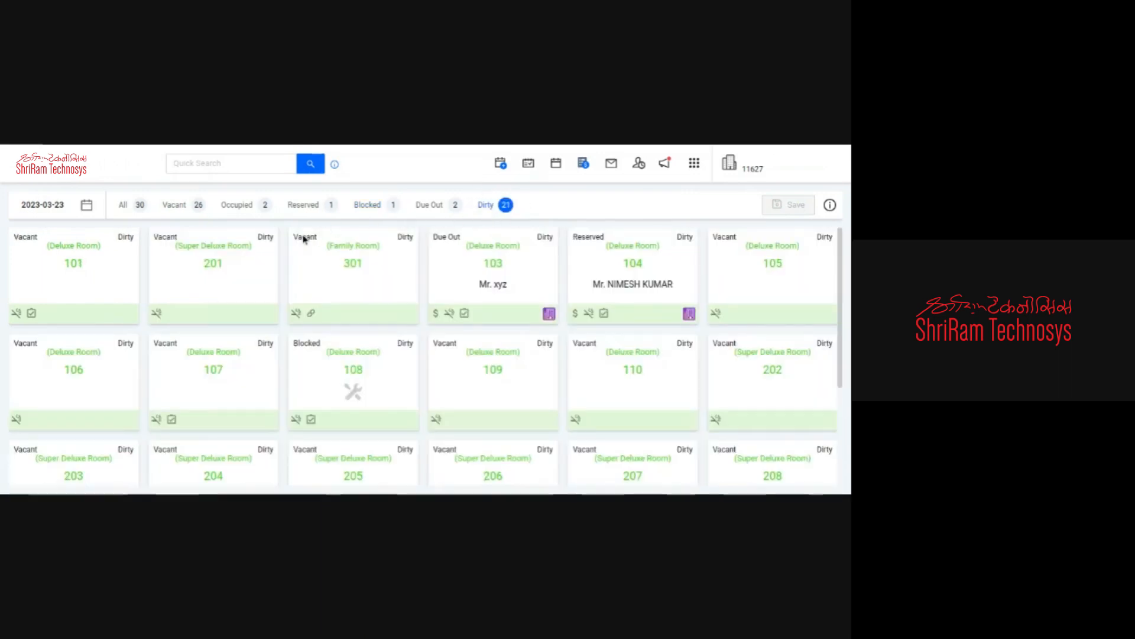
Step: Filter to occupied and vacant rooms, then show all 30 rooms again
{"action": "scroll", "coordinate": [287, 309], "scroll_direction": "down", "scroll_amount": 3}
{"action": "scroll", "coordinate": [397, 281], "scroll_direction": "up", "scroll_amount": 3}
{"action": "left_click", "coordinate": [237, 204]}
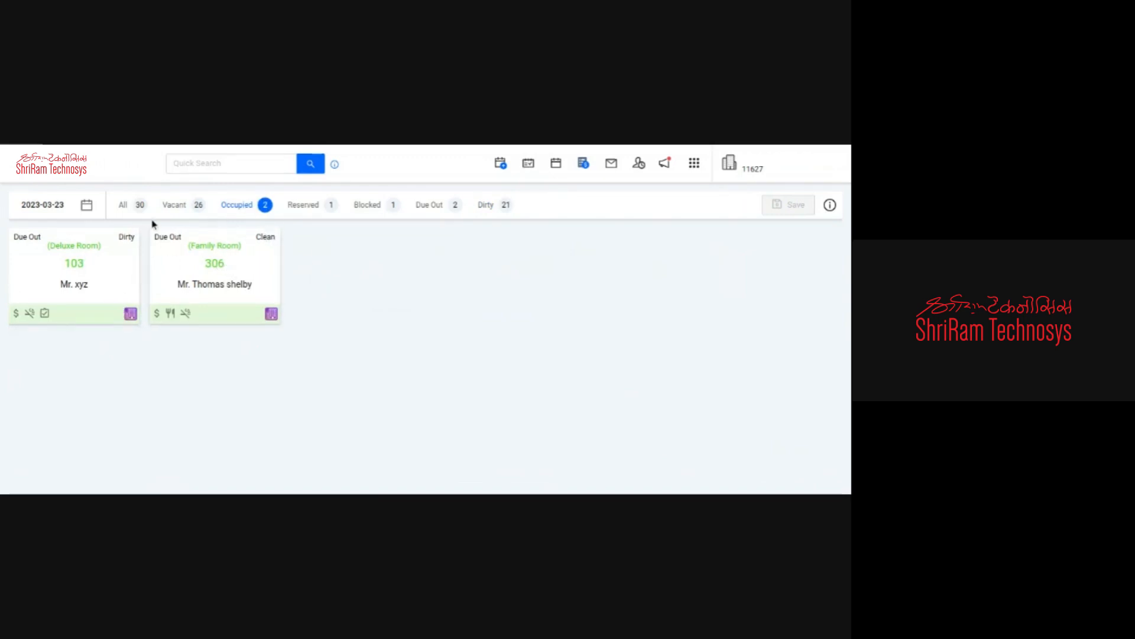
{"action": "left_click", "coordinate": [168, 208]}
{"action": "scroll", "coordinate": [473, 308], "scroll_direction": "down", "scroll_amount": 5}
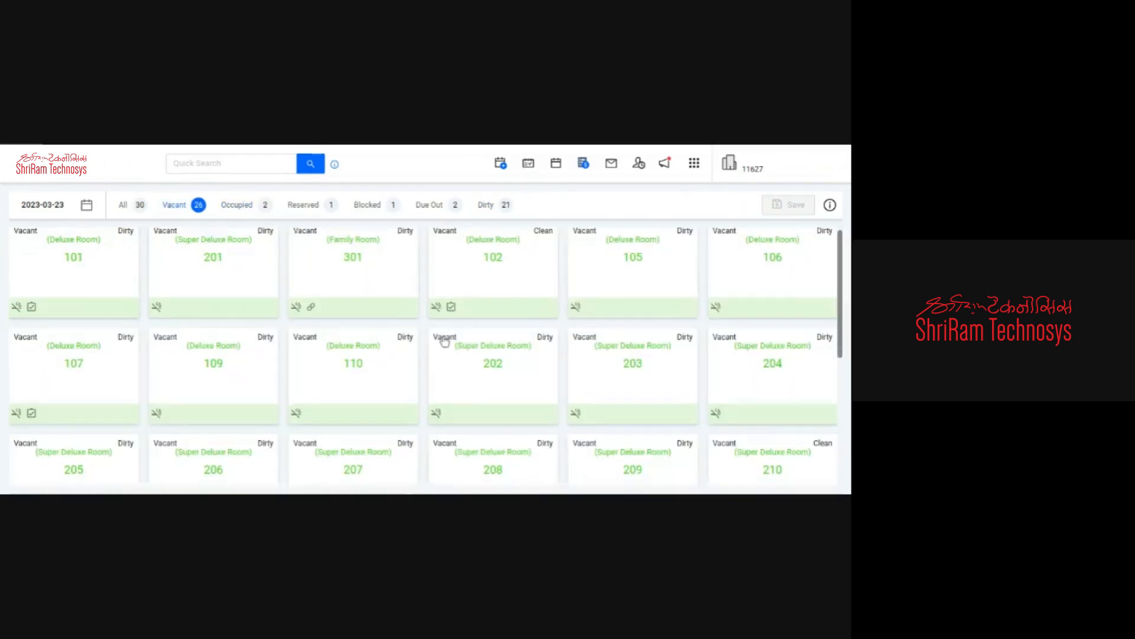
{"action": "scroll", "coordinate": [511, 332], "scroll_direction": "up", "scroll_amount": 5}
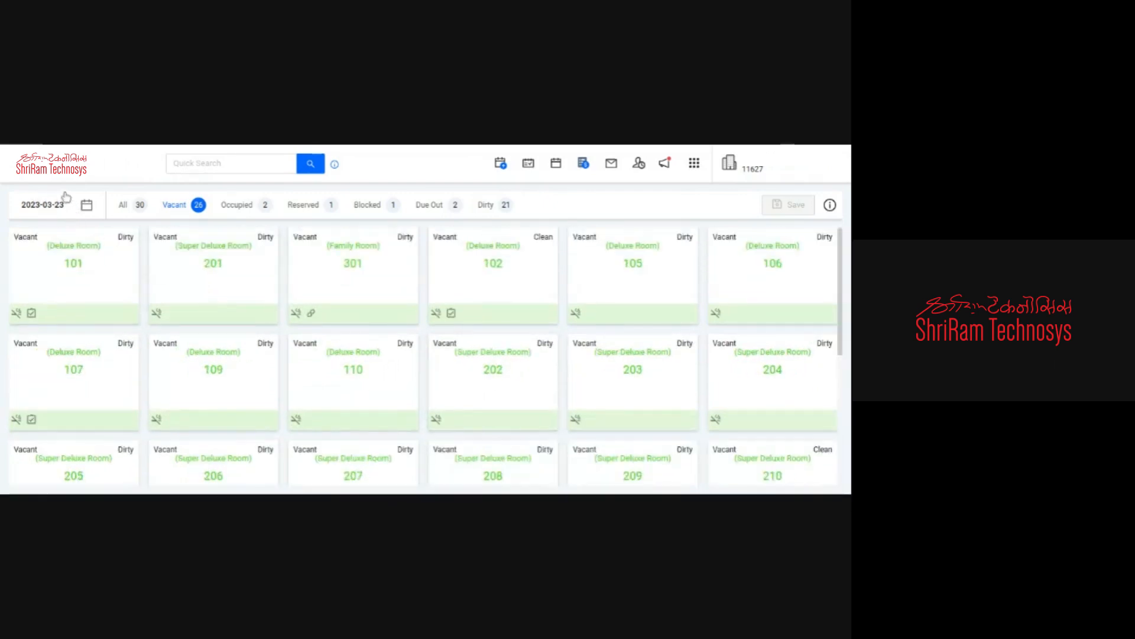
{"action": "left_click", "coordinate": [124, 207]}
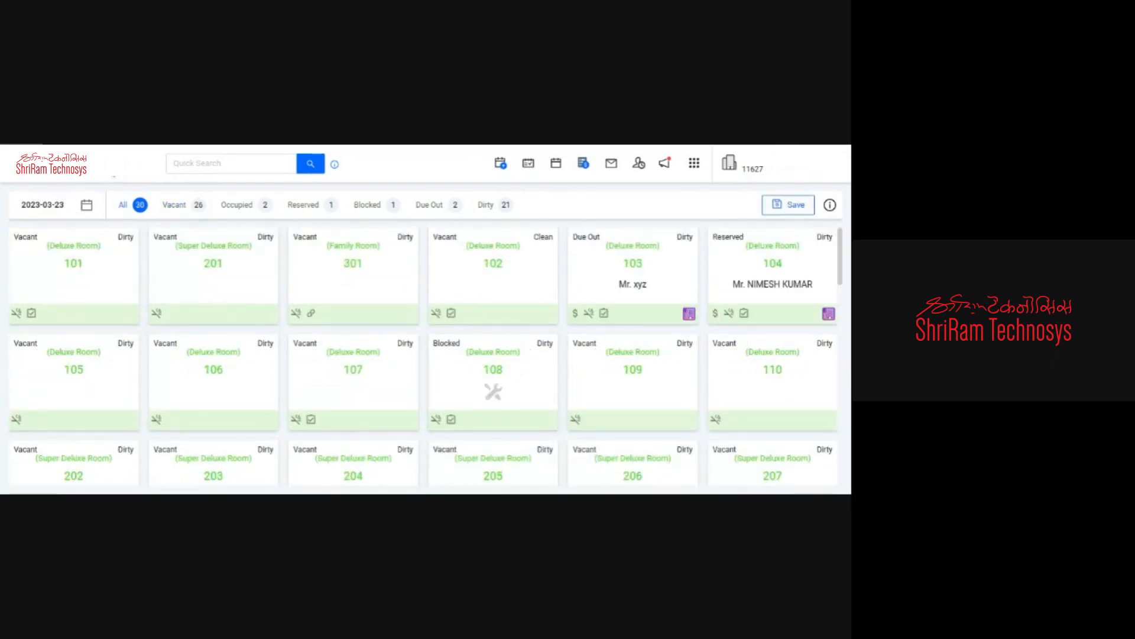
{"action": "left_click", "coordinate": [19, 170]}
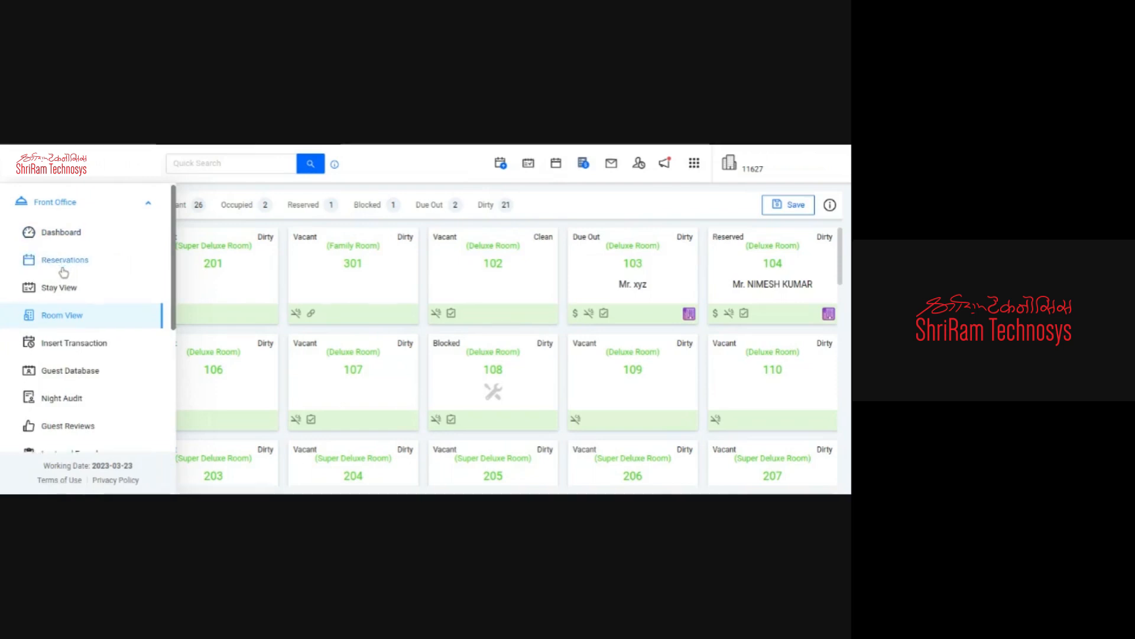
Step: Switch to Stay View and bring up booking options for room 208 on Thu 23 March
{"action": "scroll", "coordinate": [65, 255], "scroll_direction": "down", "scroll_amount": 1}
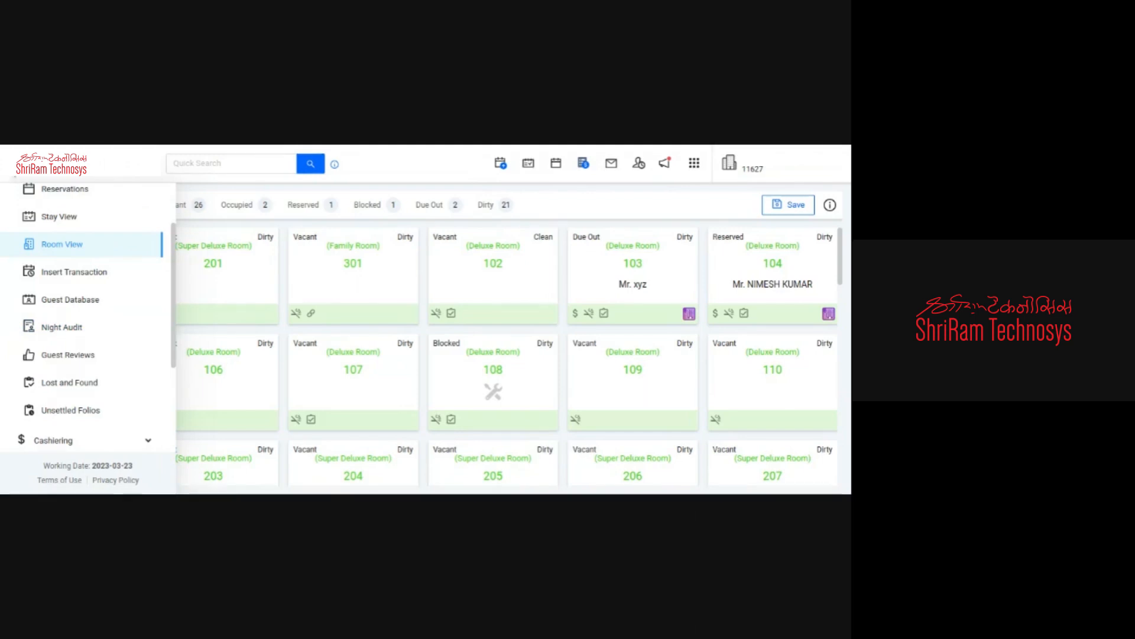
{"action": "left_click", "coordinate": [528, 164]}
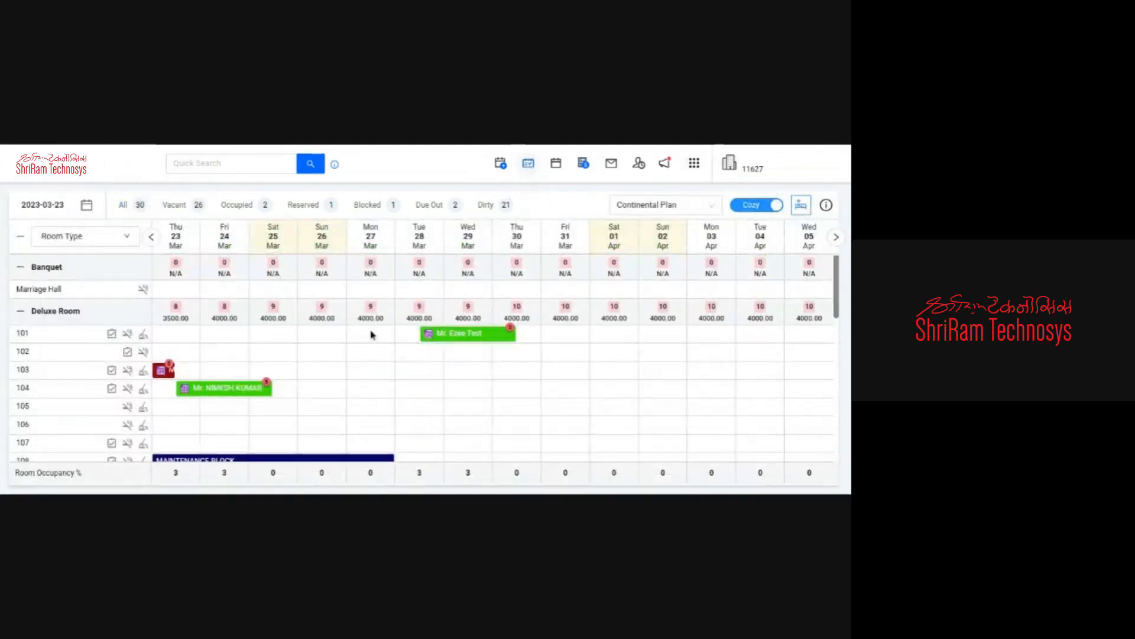
{"action": "scroll", "coordinate": [290, 375], "scroll_direction": "down", "scroll_amount": 10}
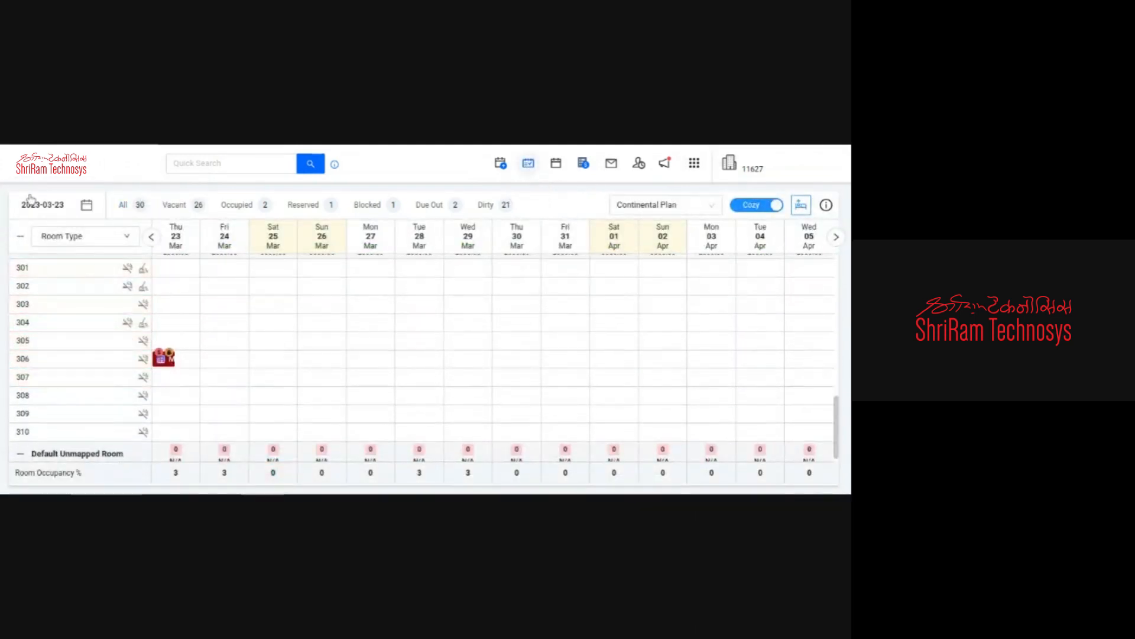
{"action": "left_click_drag", "start_coordinate": [63, 205], "coordinate": [29, 207]}
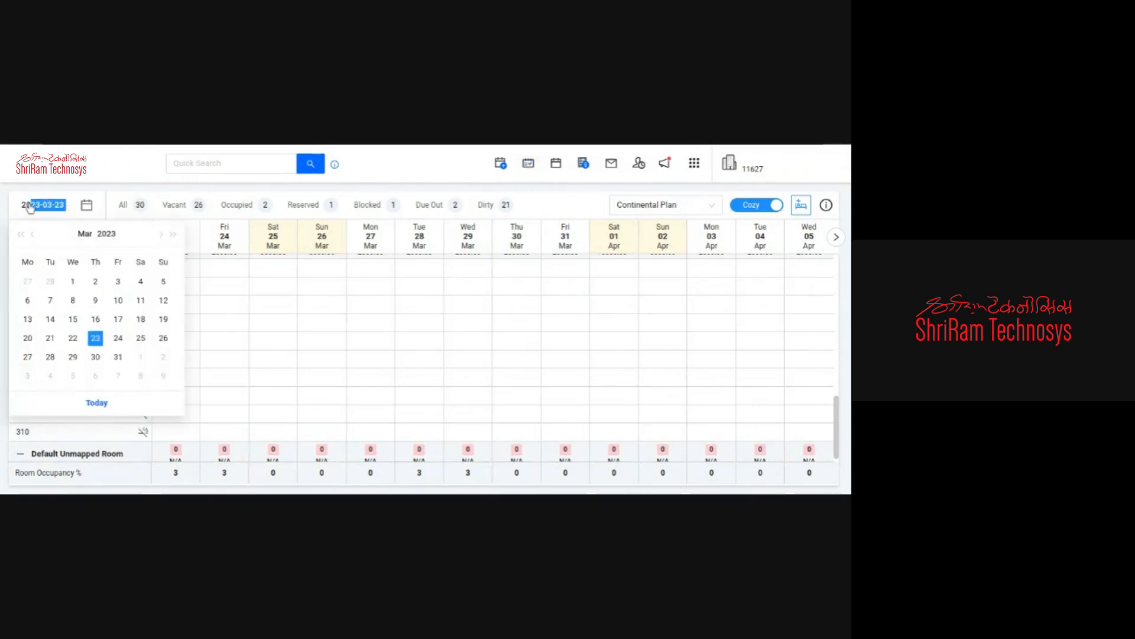
{"action": "left_click", "coordinate": [36, 179]}
{"action": "scroll", "coordinate": [218, 360], "scroll_direction": "up", "scroll_amount": 2}
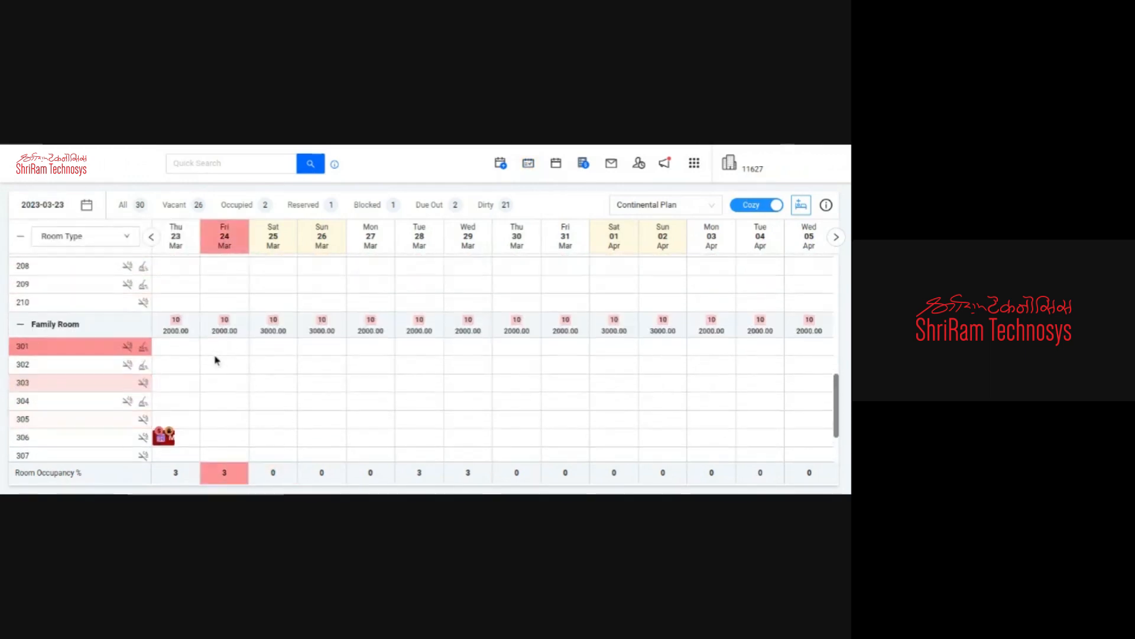
{"action": "scroll", "coordinate": [182, 357], "scroll_direction": "up", "scroll_amount": 2}
{"action": "left_click", "coordinate": [178, 344]}
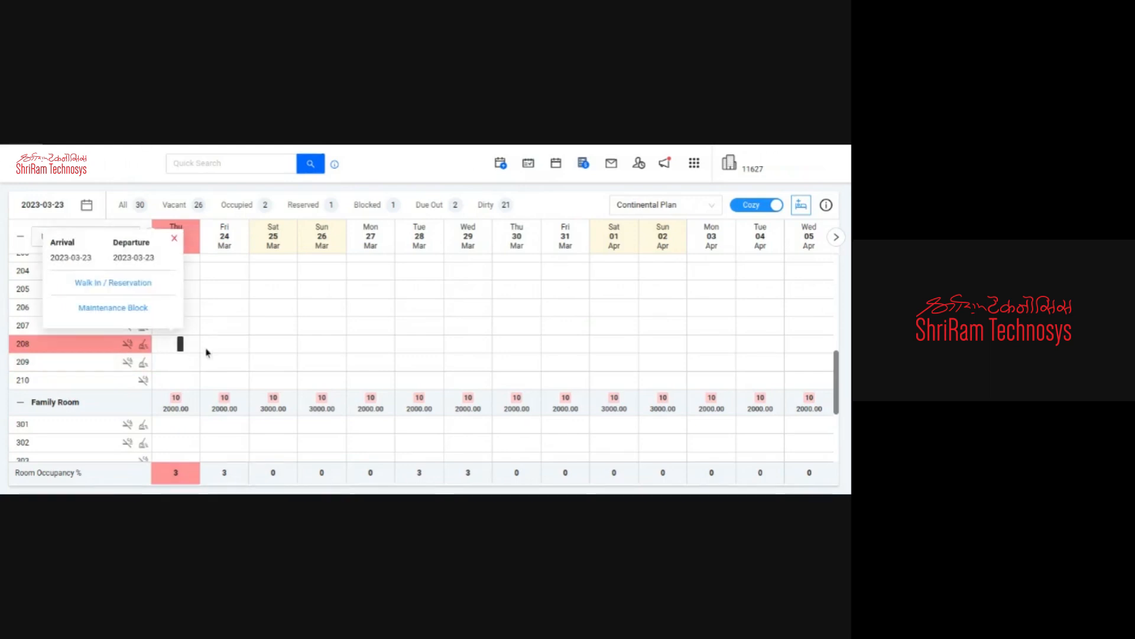
Step: Extend room 208's stay to Fri 24 March, start a walk-in reservation, then exit unsaved
{"action": "left_click_drag", "start_coordinate": [206, 353], "coordinate": [216, 349]}
{"action": "left_click", "coordinate": [147, 283]}
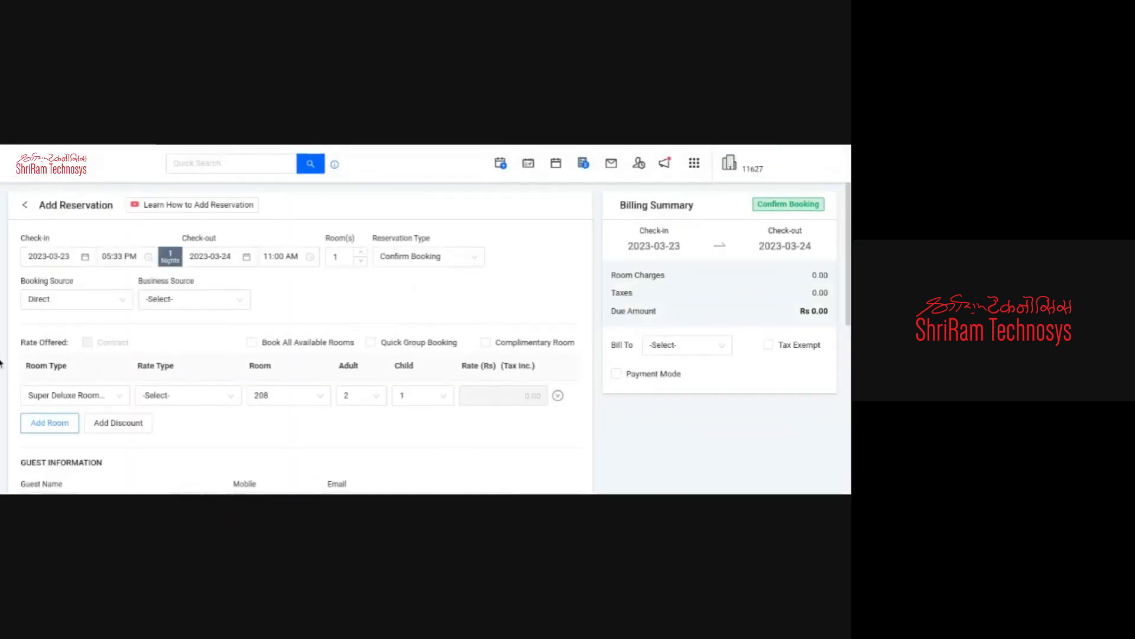
{"action": "left_click", "coordinate": [63, 254]}
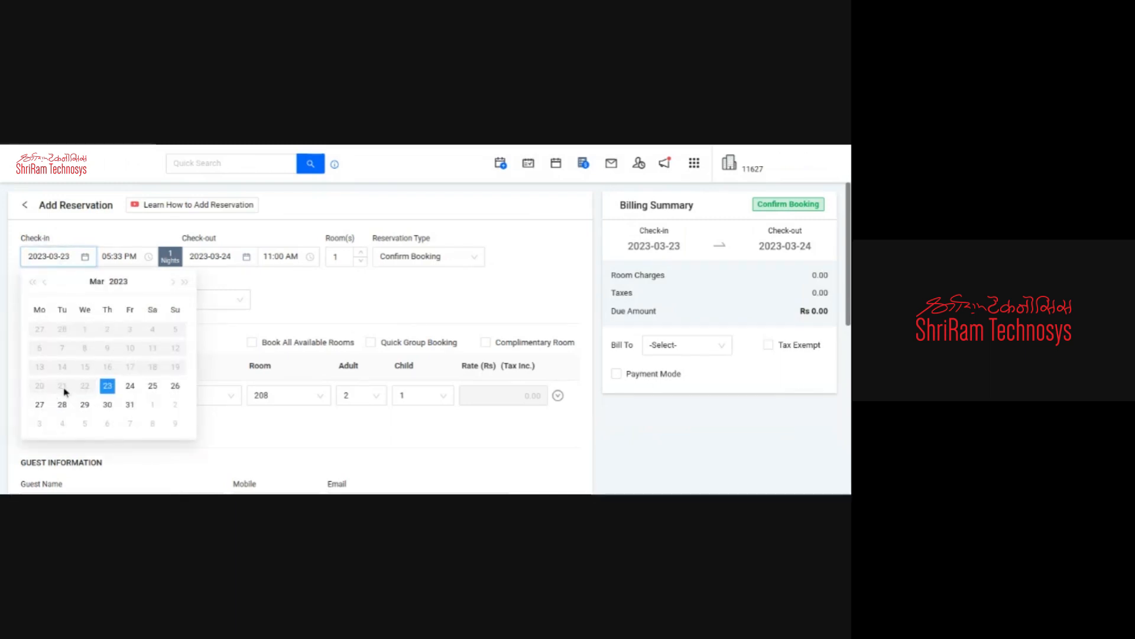
{"action": "scroll", "coordinate": [88, 400], "scroll_direction": "down", "scroll_amount": 2}
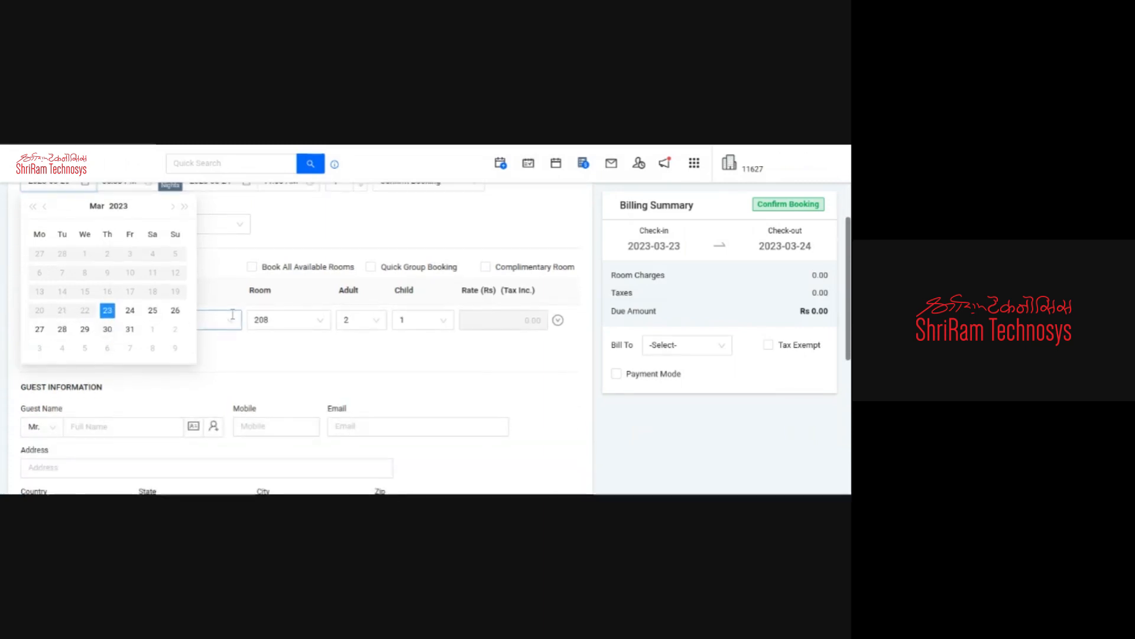
{"action": "scroll", "coordinate": [233, 319], "scroll_direction": "up", "scroll_amount": 2}
{"action": "left_click", "coordinate": [37, 214]}
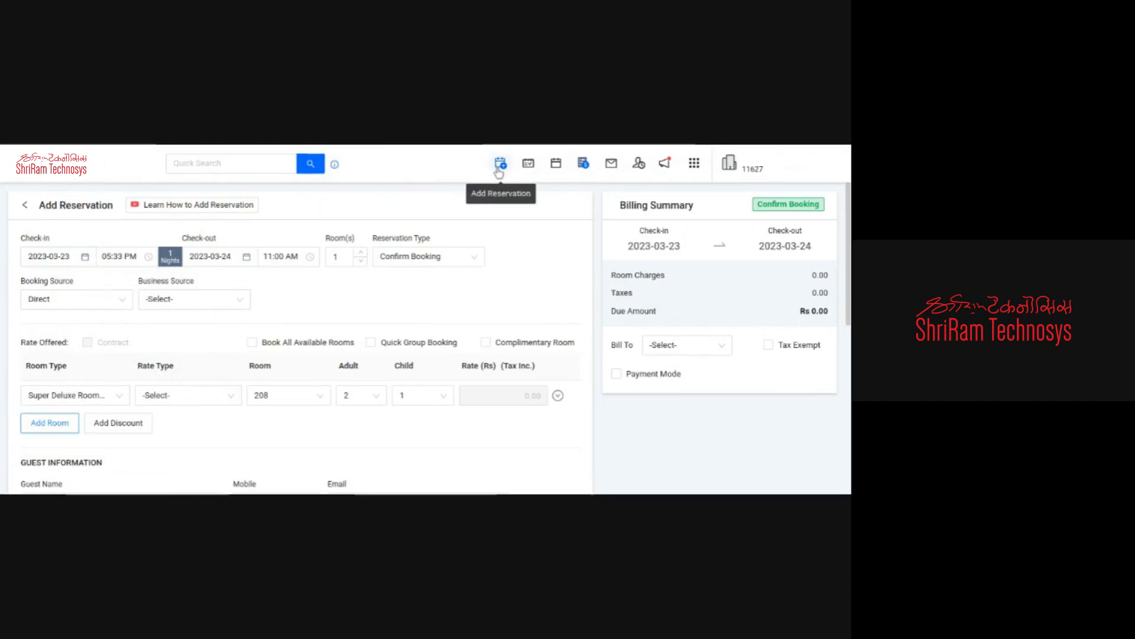
{"action": "left_click", "coordinate": [29, 207]}
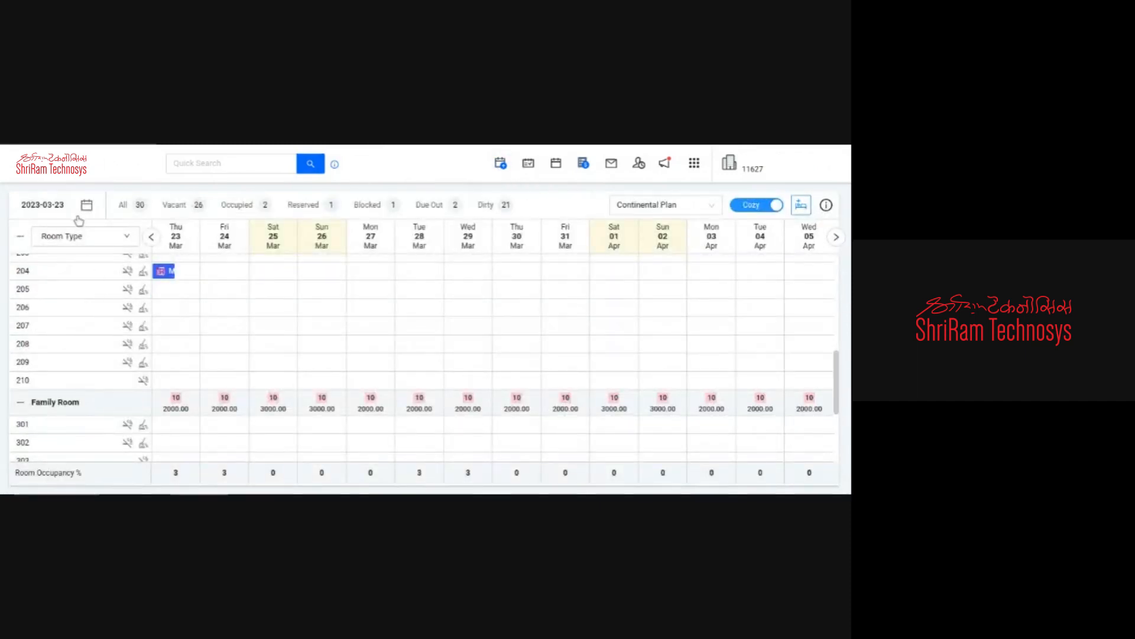
Step: Start an Insert Transaction entry with the check-in date set to 20 March
{"action": "left_click", "coordinate": [15, 166]}
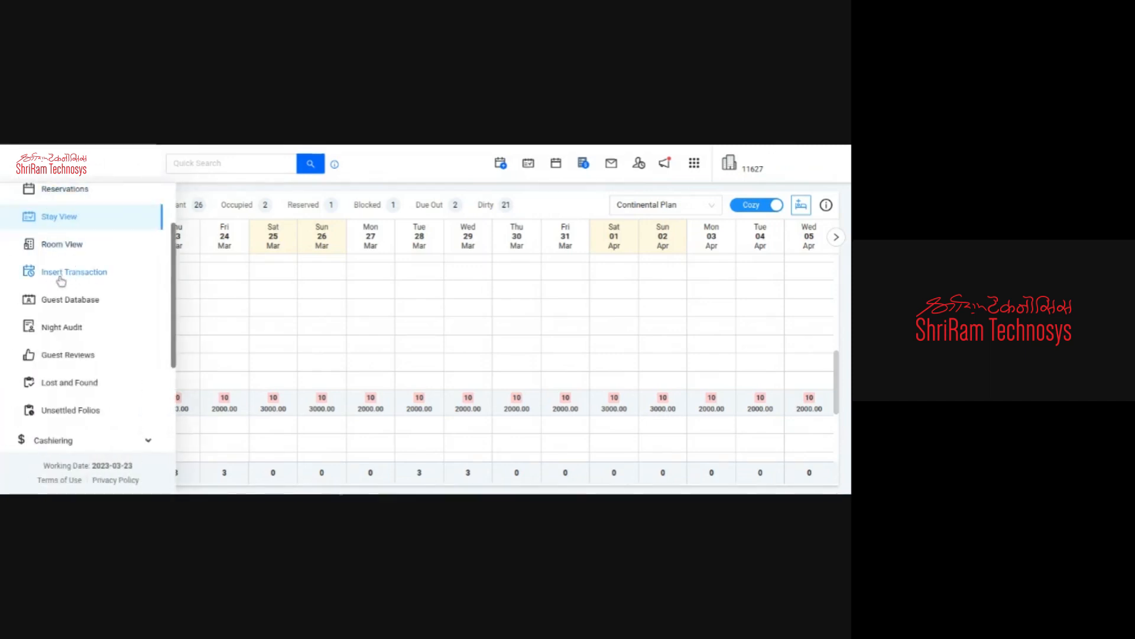
{"action": "left_click", "coordinate": [61, 277]}
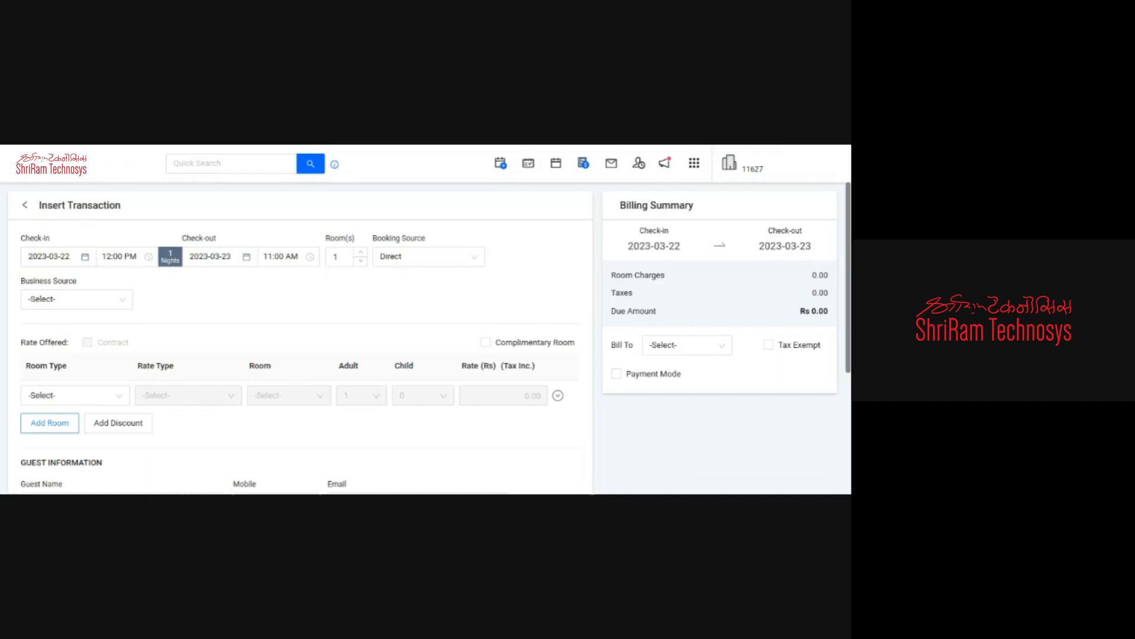
{"action": "left_click", "coordinate": [42, 256]}
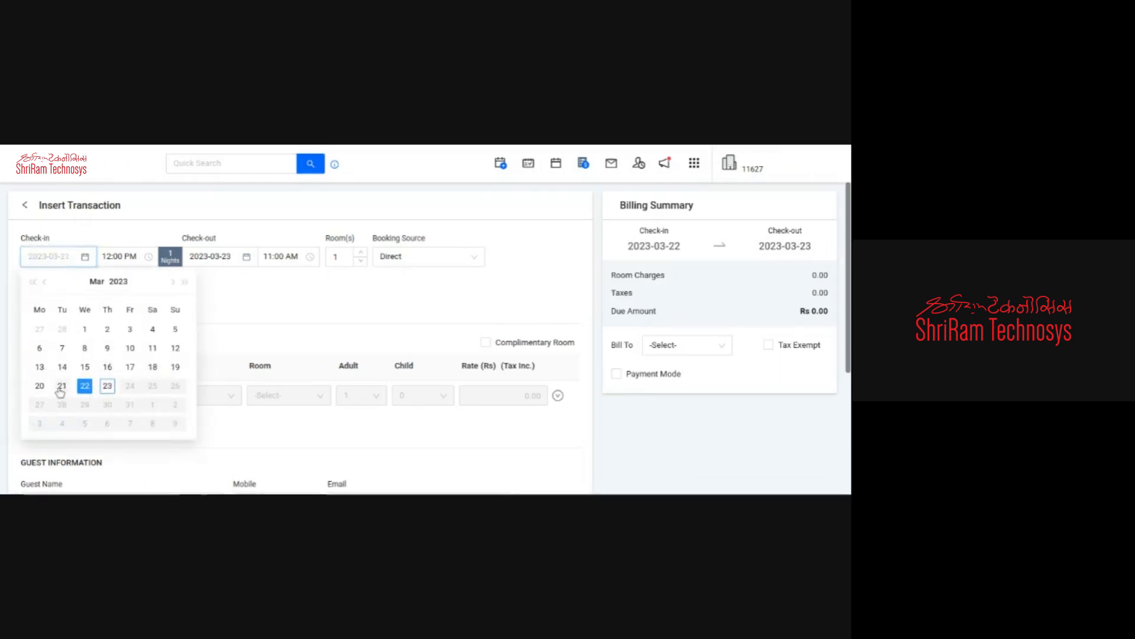
{"action": "left_click", "coordinate": [37, 386]}
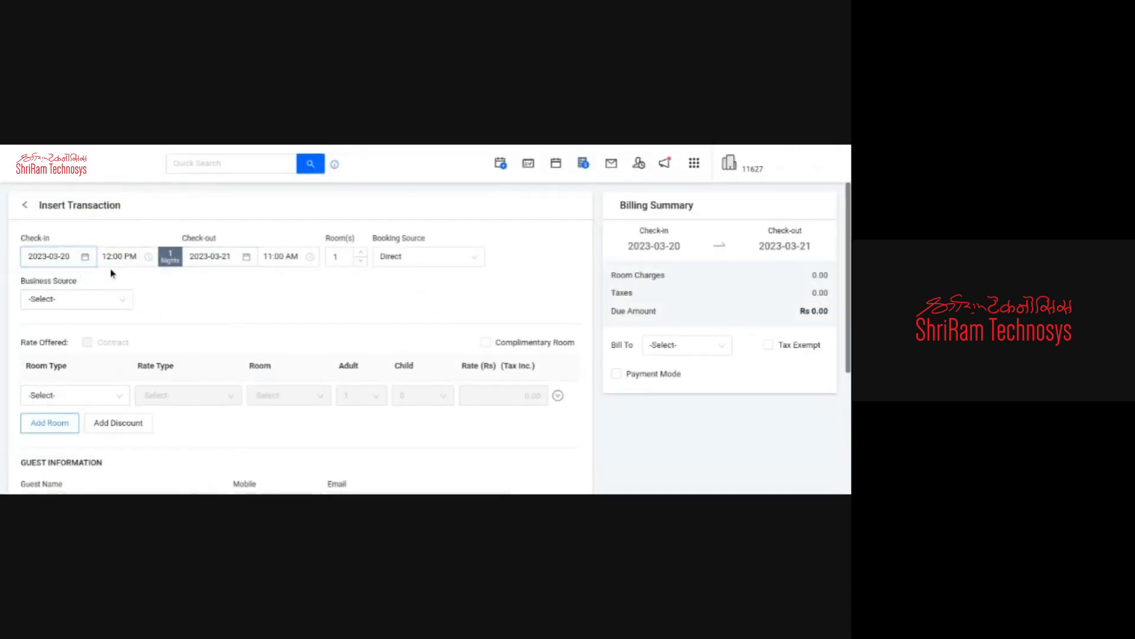
{"action": "scroll", "coordinate": [246, 297], "scroll_direction": "down", "scroll_amount": 3}
{"action": "scroll", "coordinate": [309, 248], "scroll_direction": "up", "scroll_amount": 3}
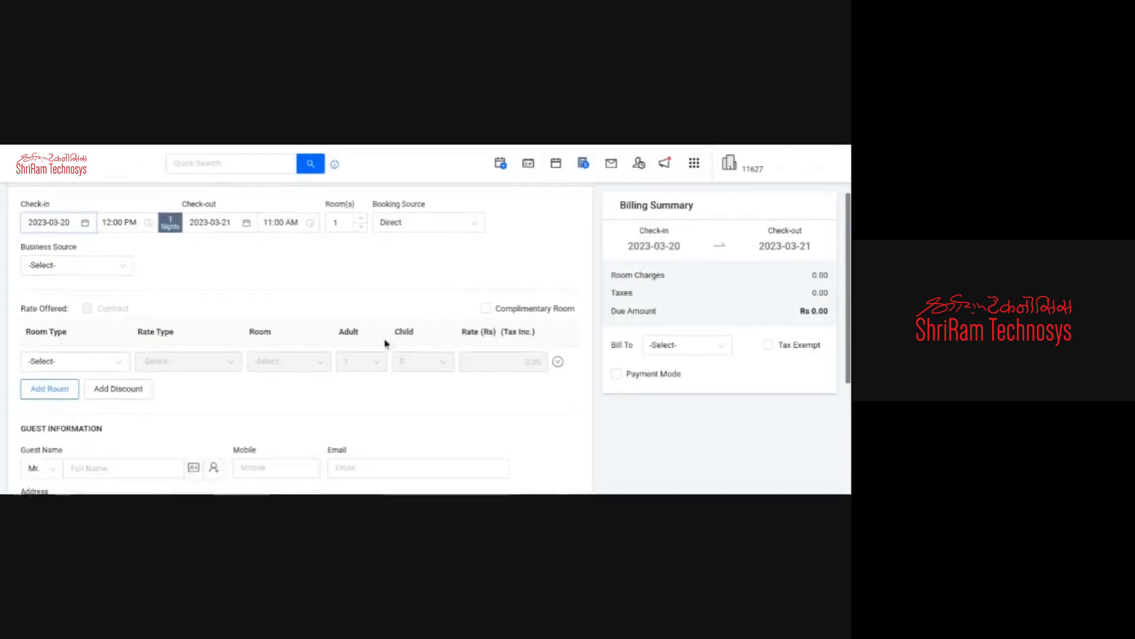
{"action": "scroll", "coordinate": [385, 343], "scroll_direction": "down", "scroll_amount": 3}
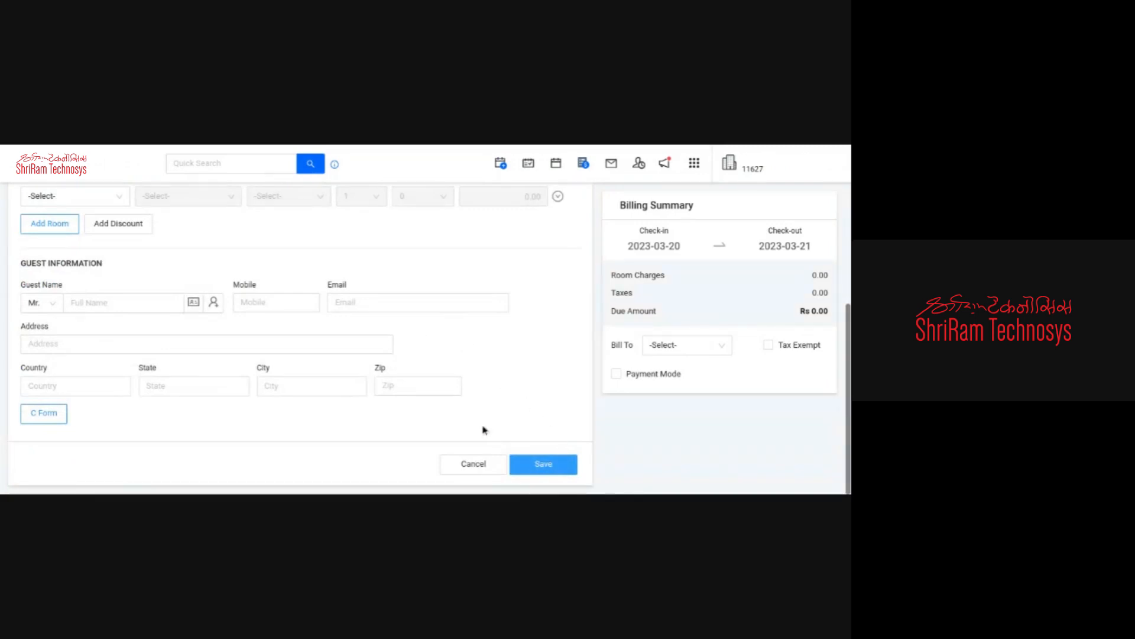
{"action": "scroll", "coordinate": [94, 288], "scroll_direction": "up", "scroll_amount": 4}
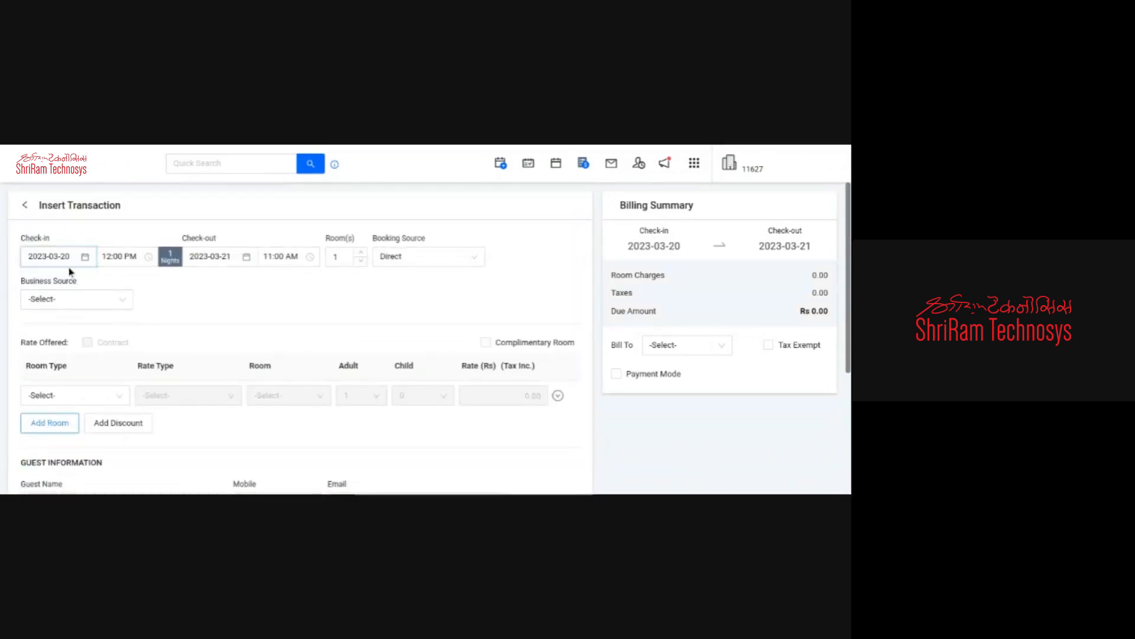
Step: Keep 20 March, abandon the unsaved transaction and return to the Stay View with Front Office modules listed
{"action": "left_click", "coordinate": [56, 256]}
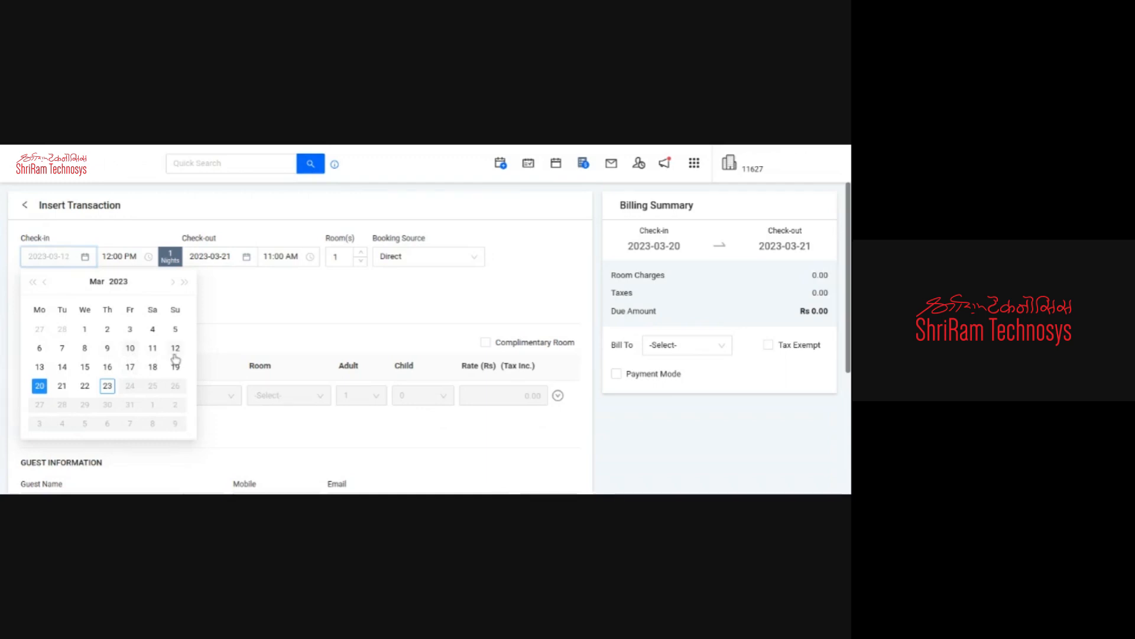
{"action": "left_click", "coordinate": [78, 229]}
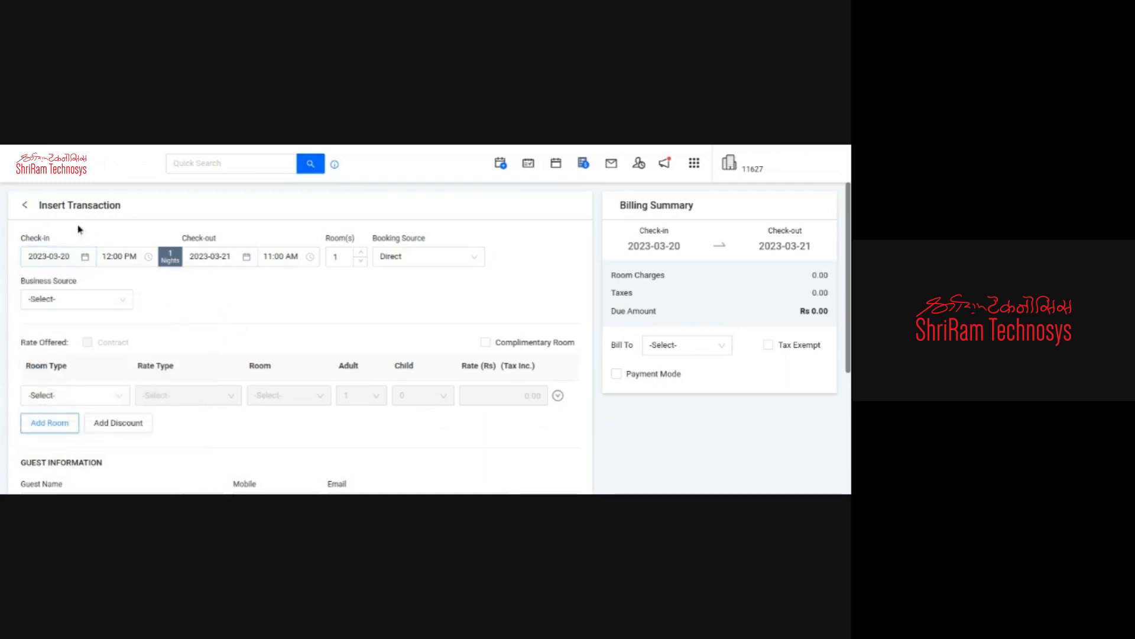
{"action": "left_click", "coordinate": [25, 204]}
{"action": "left_click", "coordinate": [17, 166]}
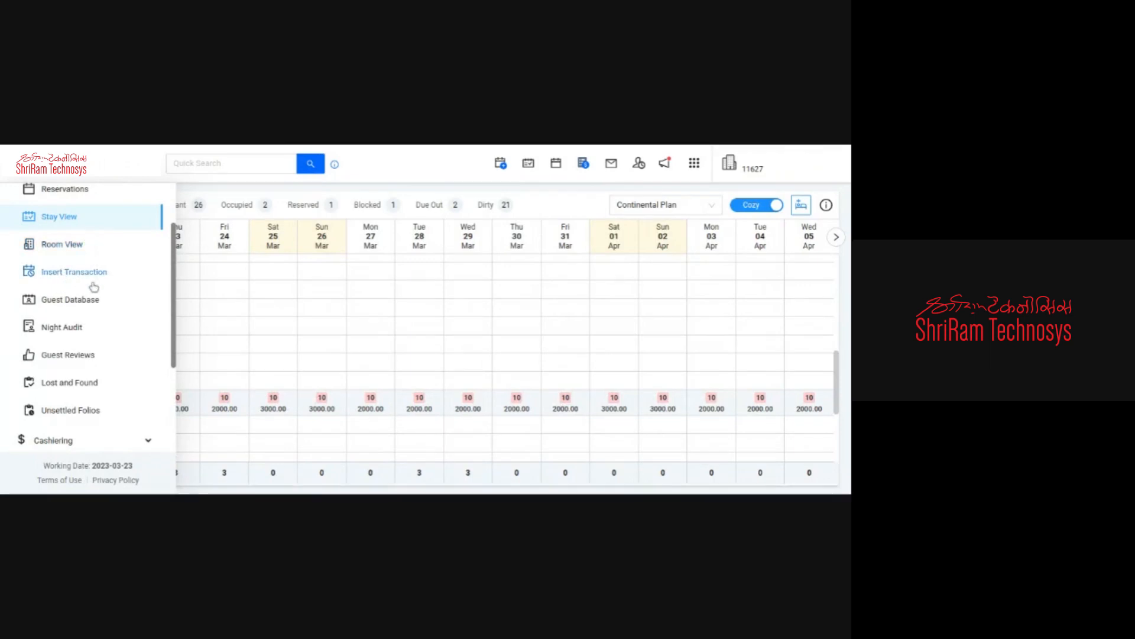
Step: Open Guest Database from the Front Office modules to list stored guest profiles
{"action": "left_click", "coordinate": [93, 303]}
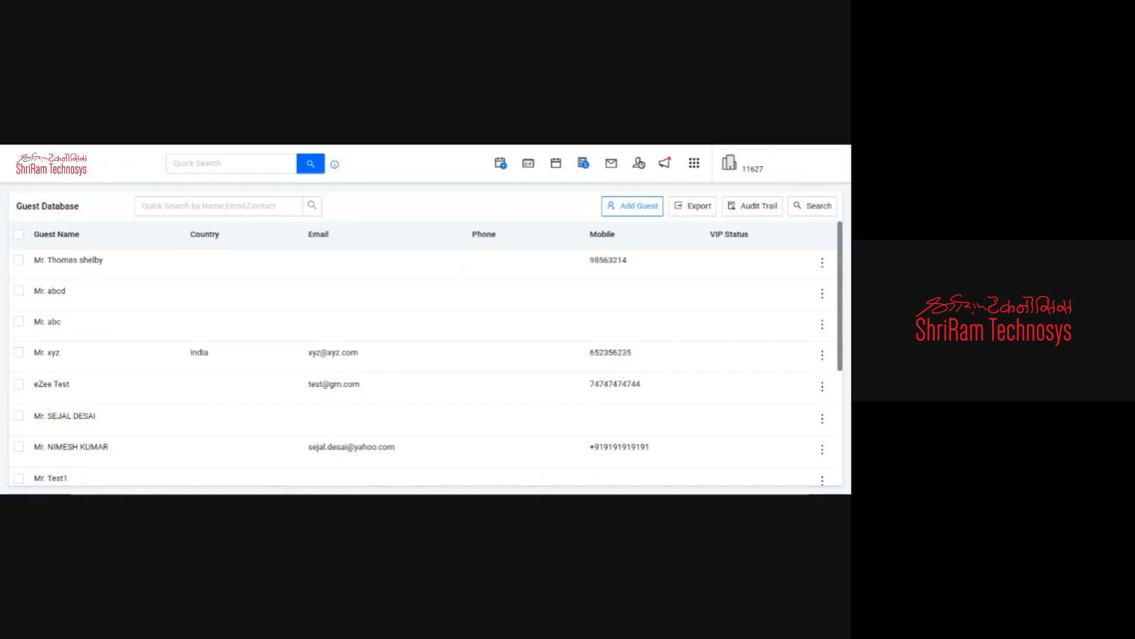
Step: Highlight the Guest Database title, browse the guest profiles down and back, and reopen the module menu
{"action": "left_click_drag", "start_coordinate": [83, 211], "coordinate": [16, 211]}
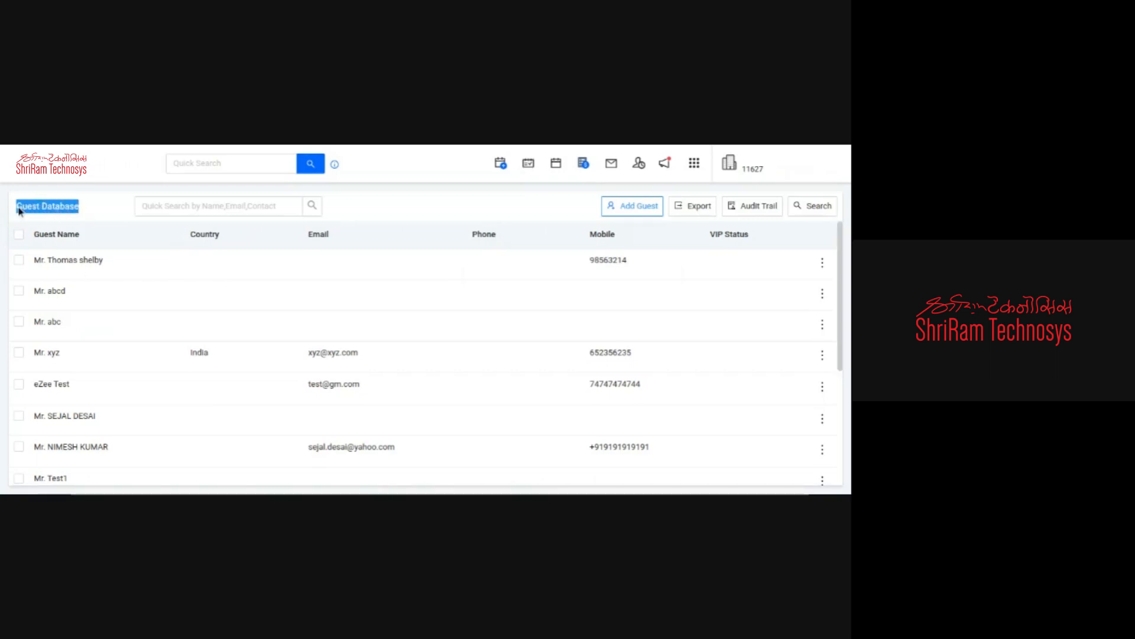
{"action": "scroll", "coordinate": [175, 355], "scroll_direction": "down", "scroll_amount": 10}
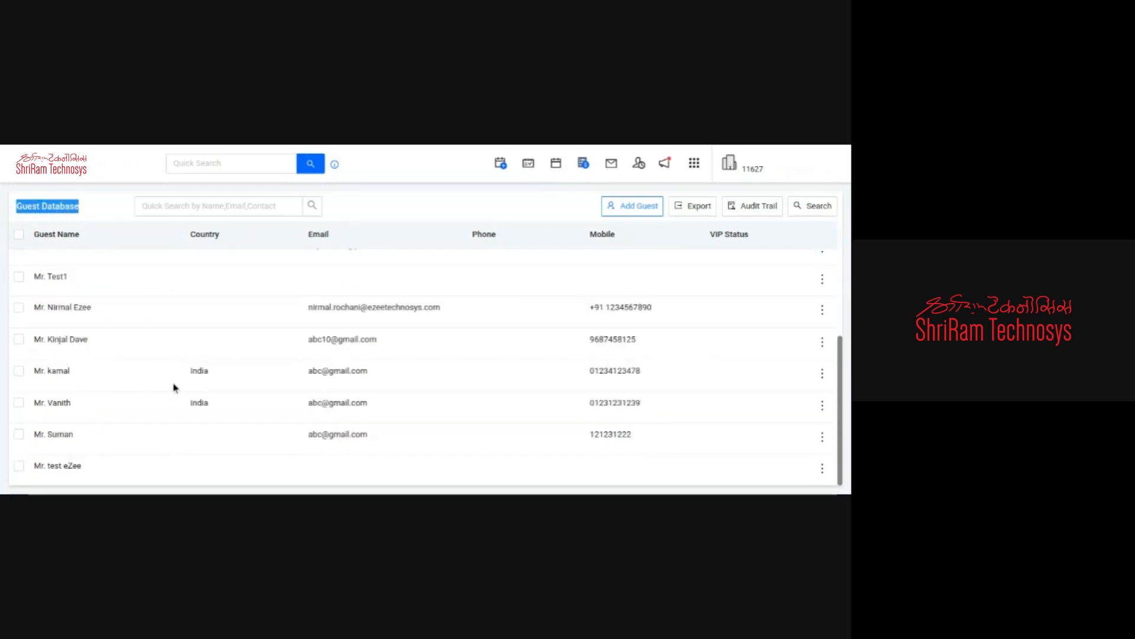
{"action": "scroll", "coordinate": [379, 370], "scroll_direction": "down", "scroll_amount": 5}
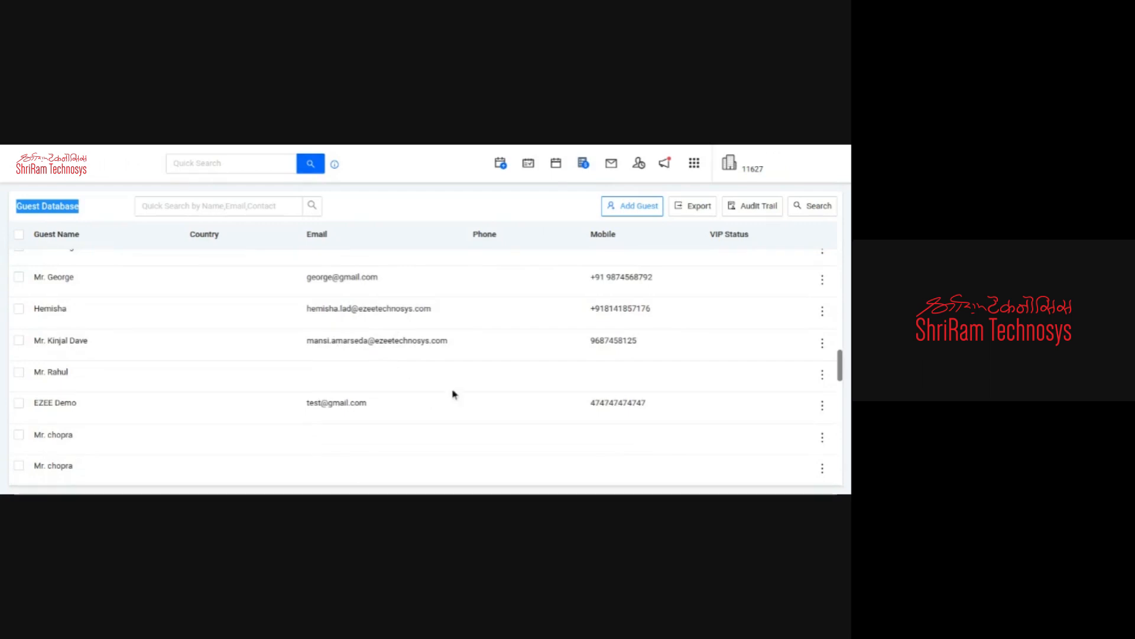
{"action": "scroll", "coordinate": [686, 385], "scroll_direction": "up", "scroll_amount": 15}
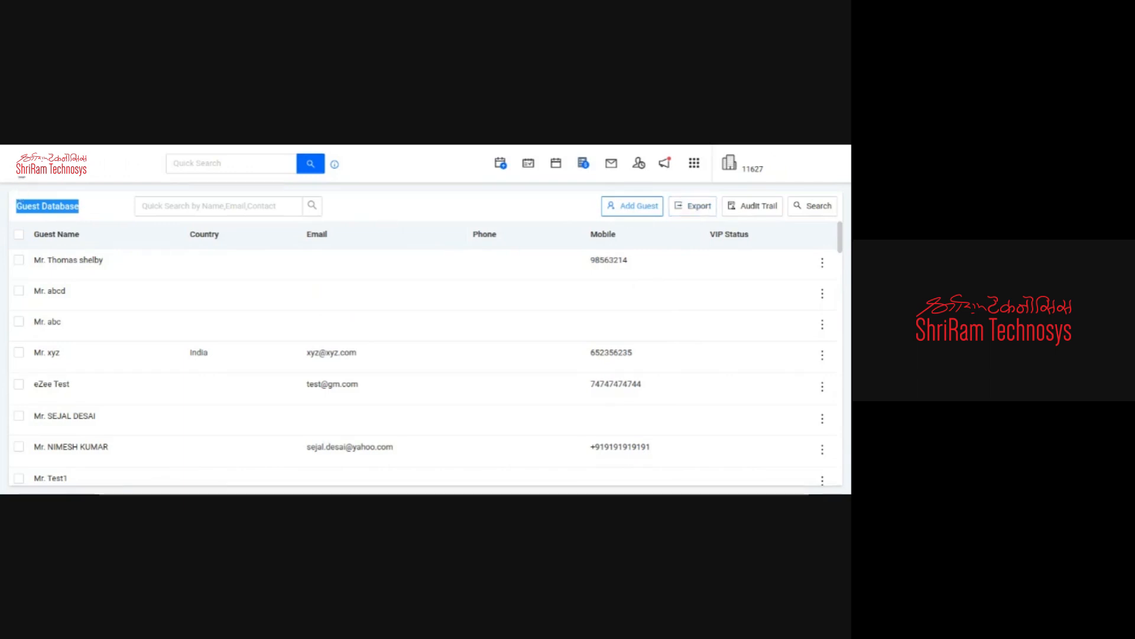
{"action": "left_click", "coordinate": [23, 164]}
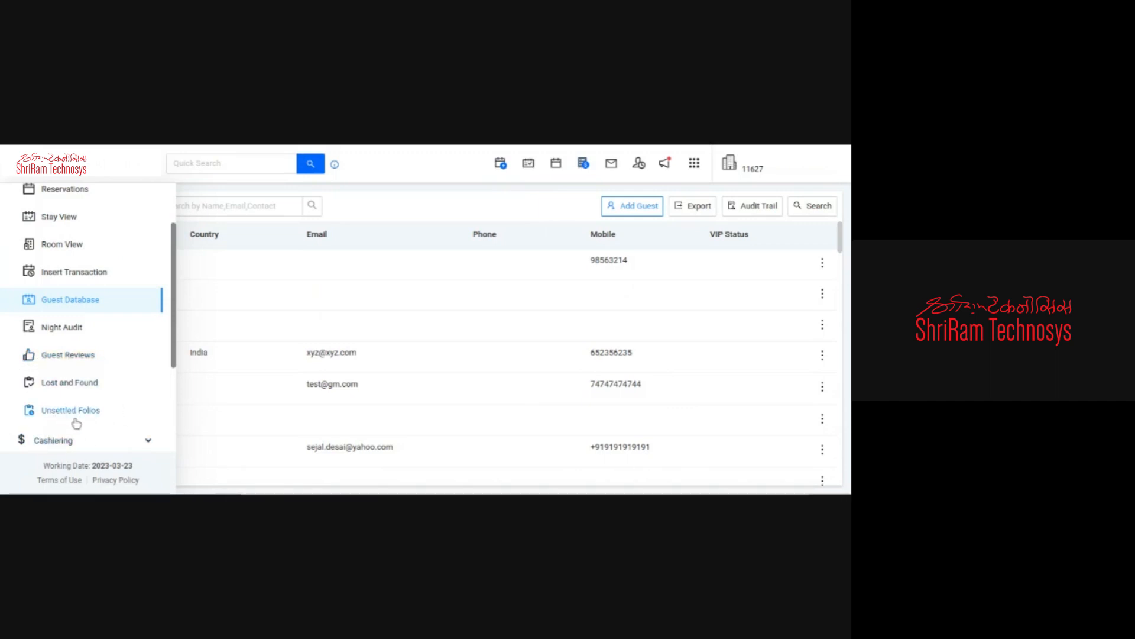
Step: Open Lost and Found under Front Office in the sidebar
{"action": "scroll", "coordinate": [80, 402], "scroll_direction": "up", "scroll_amount": 2}
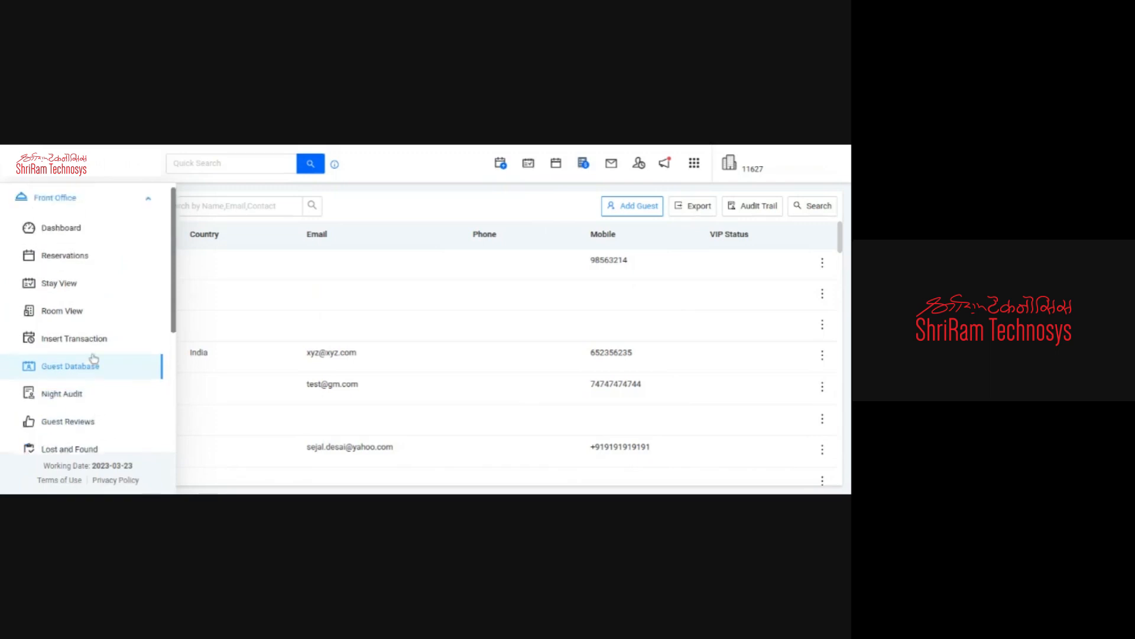
{"action": "scroll", "coordinate": [88, 360], "scroll_direction": "down", "scroll_amount": 5}
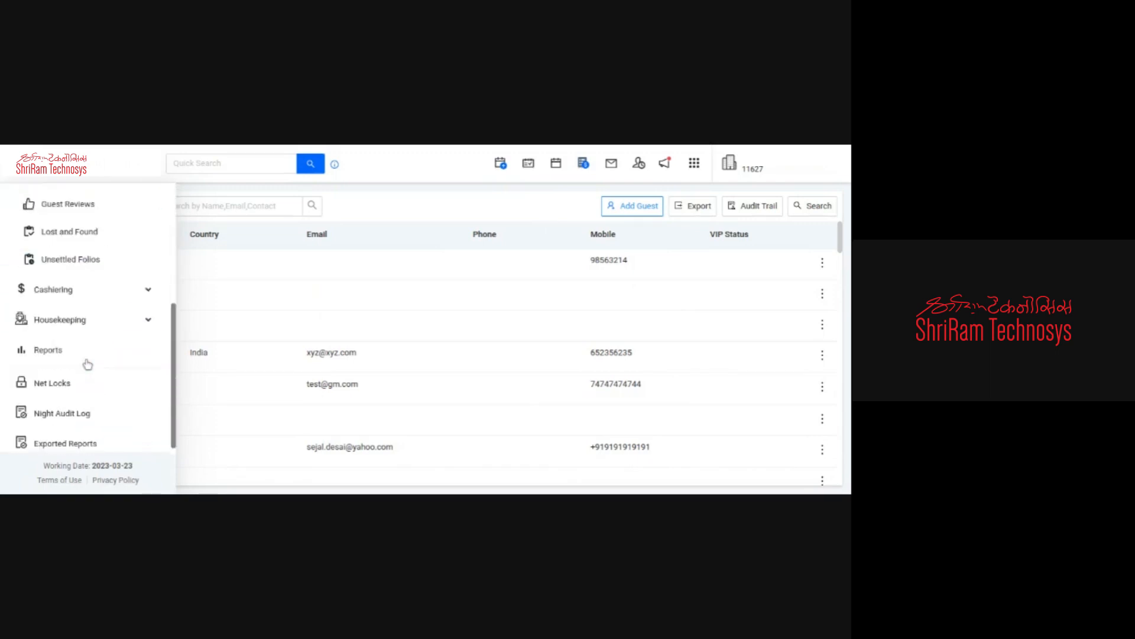
{"action": "left_click", "coordinate": [68, 233]}
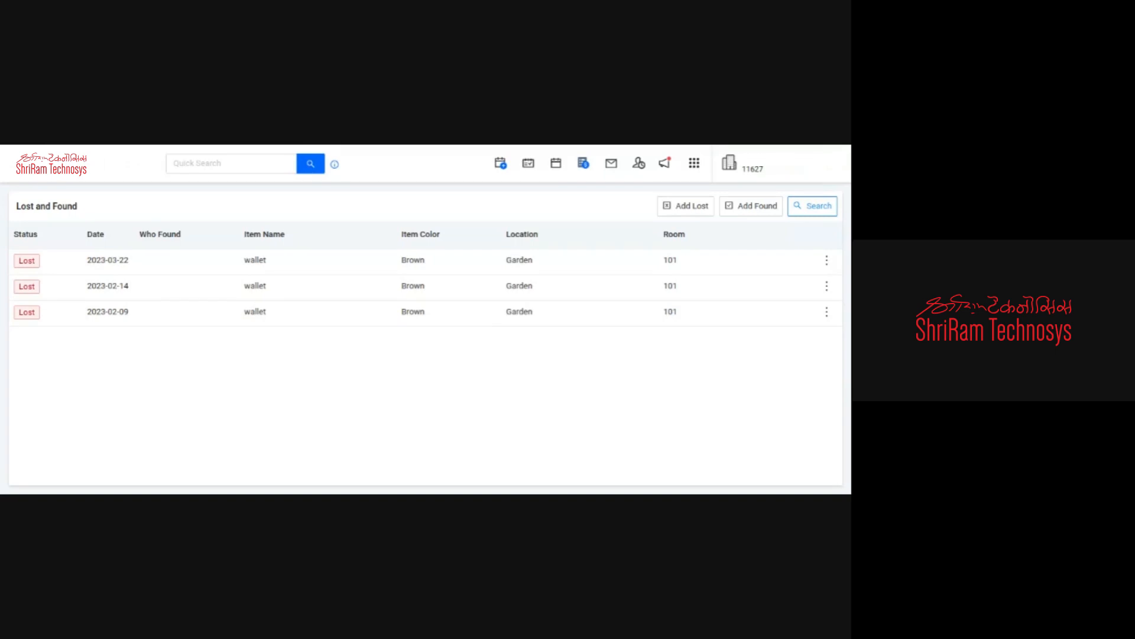
Step: Look over the Add Found form's Item Name, Found Location, Item Color and Item Value fields, closing it unsaved
{"action": "left_click", "coordinate": [751, 206]}
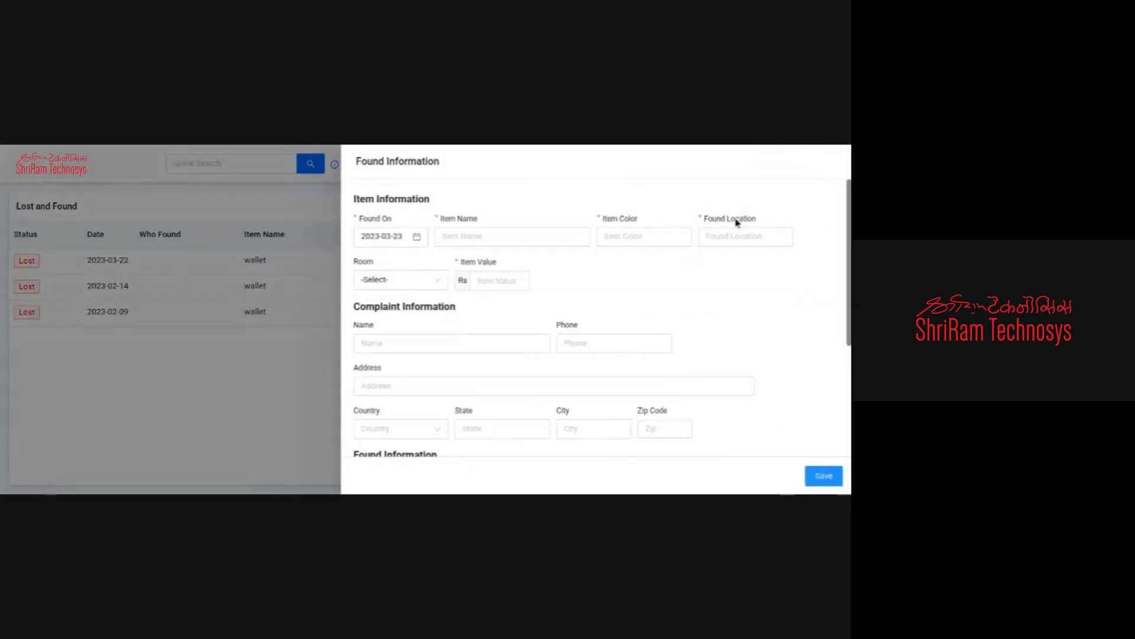
{"action": "left_click", "coordinate": [529, 238]}
{"action": "left_click", "coordinate": [747, 236]}
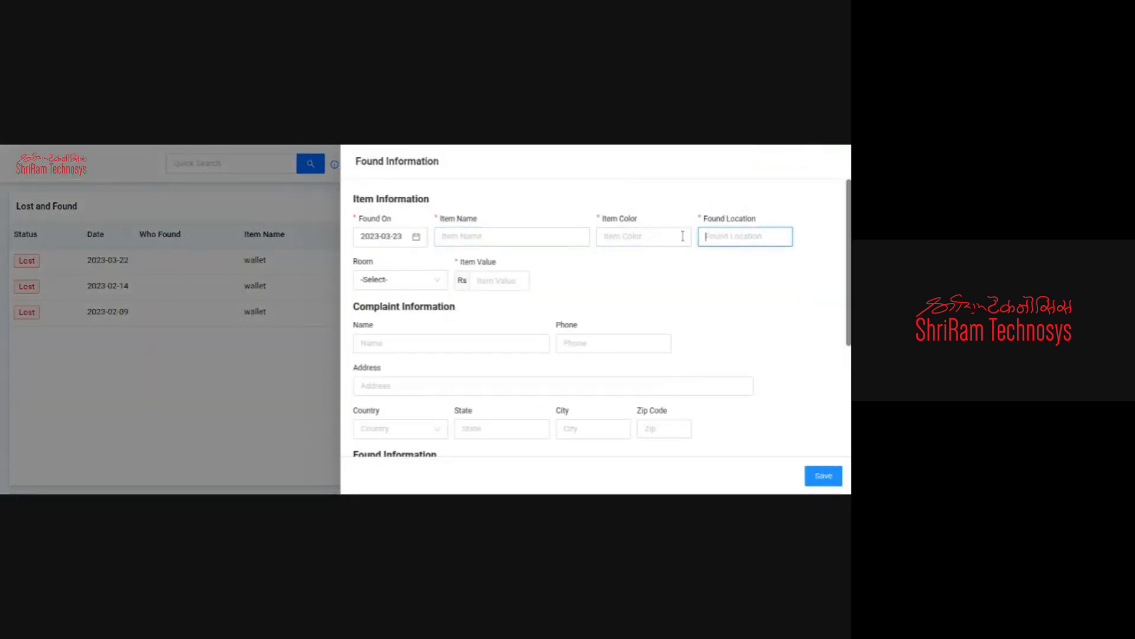
{"action": "left_click", "coordinate": [661, 236]}
{"action": "left_click", "coordinate": [500, 281]}
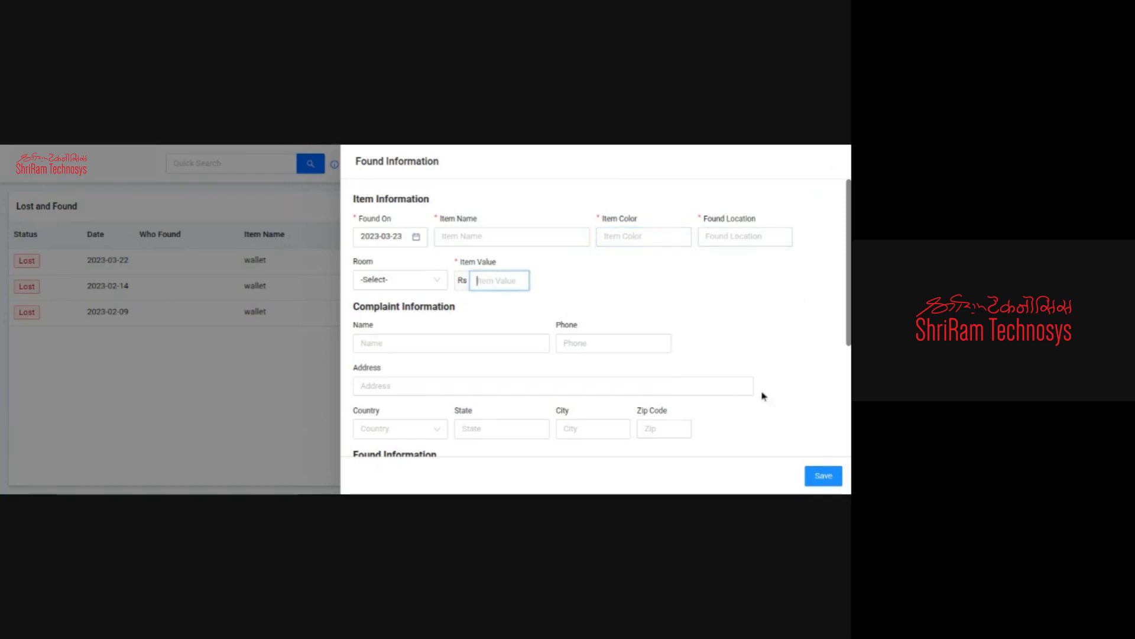
{"action": "scroll", "coordinate": [763, 393], "scroll_direction": "down", "scroll_amount": 3}
{"action": "scroll", "coordinate": [572, 342], "scroll_direction": "up", "scroll_amount": 3}
{"action": "left_click", "coordinate": [843, 164]}
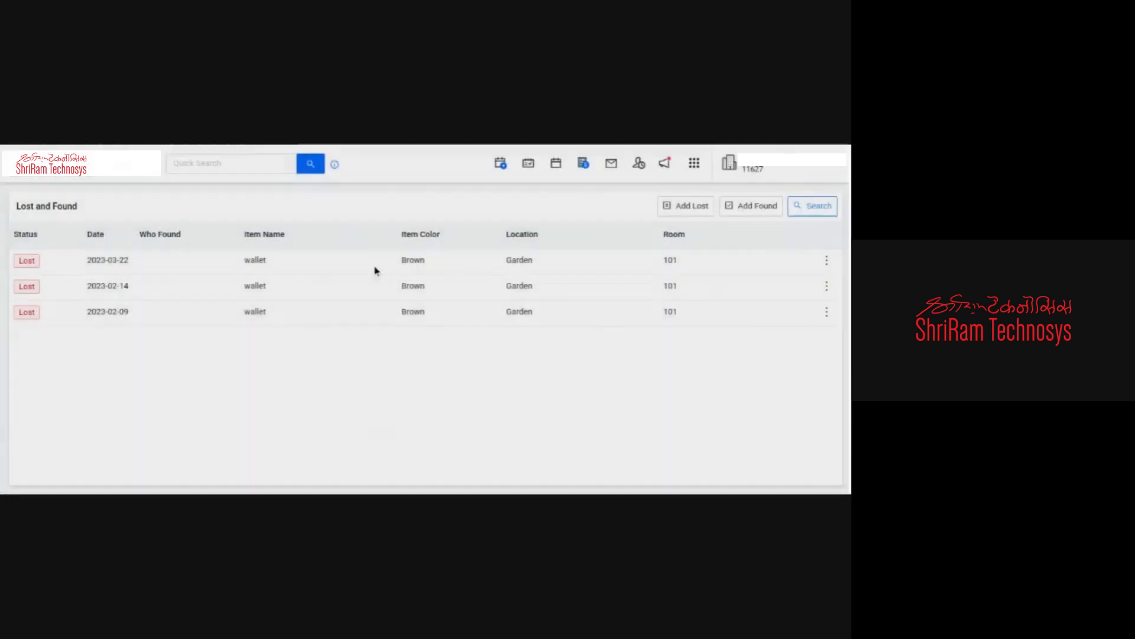
Step: Collapse the Front Office group in the module sidebar
{"action": "left_click", "coordinate": [21, 167]}
{"action": "scroll", "coordinate": [85, 260], "scroll_direction": "up", "scroll_amount": 3}
{"action": "scroll", "coordinate": [83, 265], "scroll_direction": "up", "scroll_amount": 3}
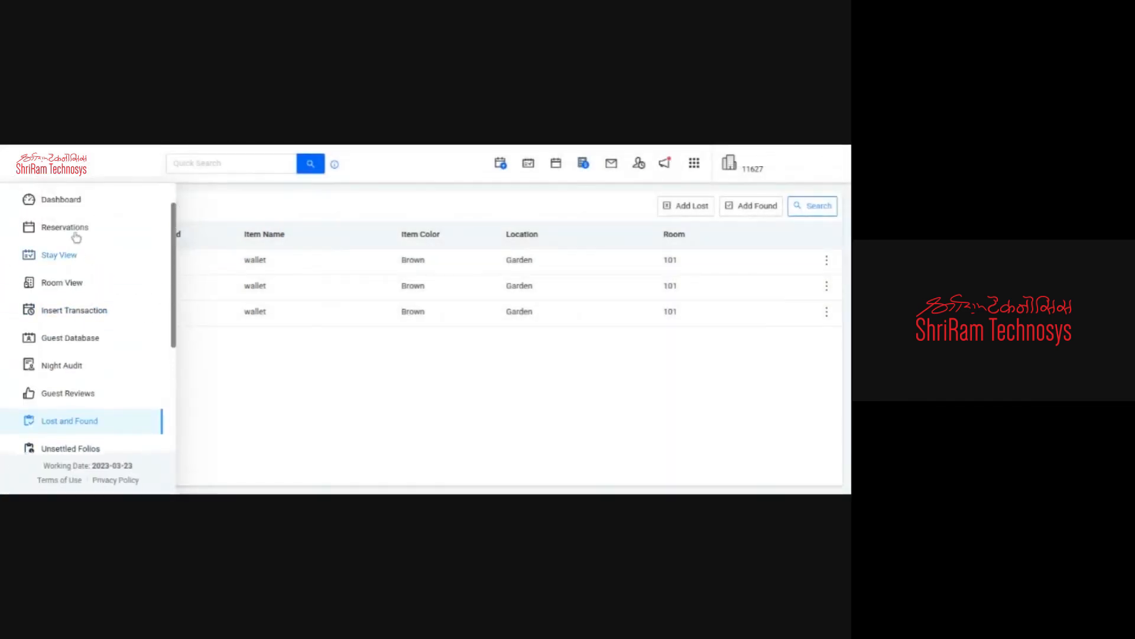
{"action": "left_click", "coordinate": [89, 214]}
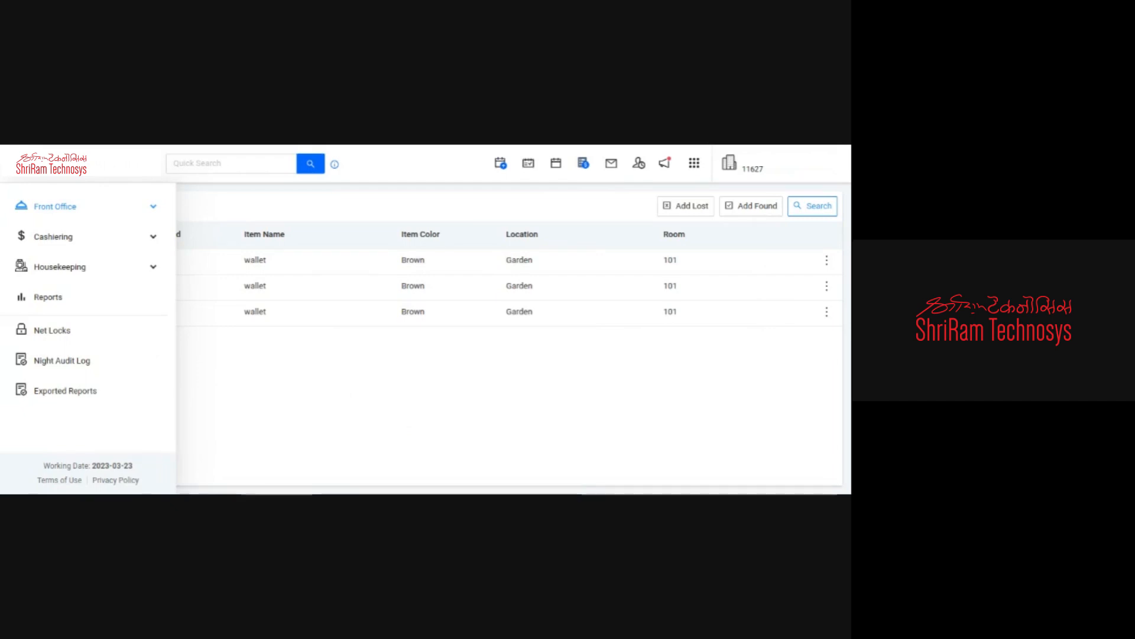
Step: Expand Cashiering, open Travel Agent Database and scroll through the agent table
{"action": "left_click", "coordinate": [68, 236]}
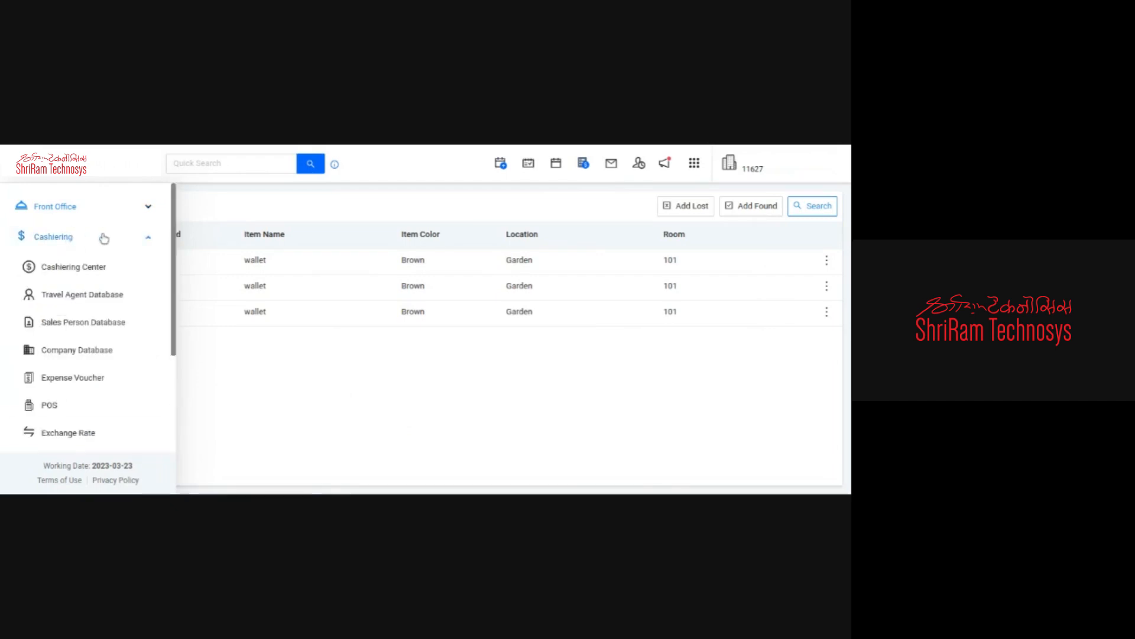
{"action": "scroll", "coordinate": [93, 293], "scroll_direction": "down", "scroll_amount": 3}
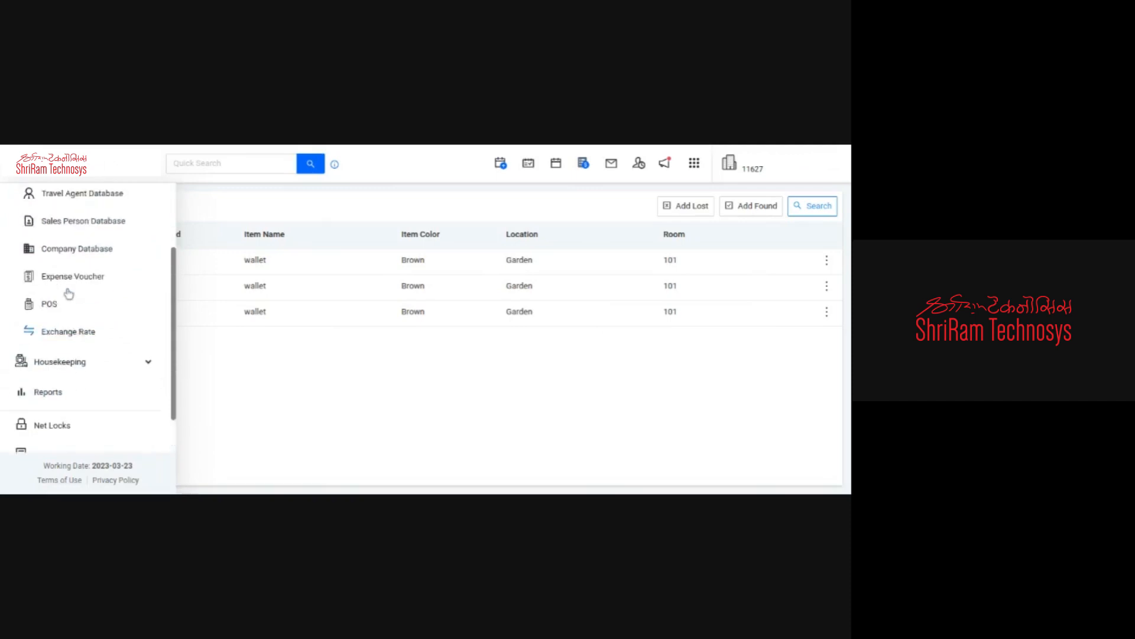
{"action": "scroll", "coordinate": [68, 293], "scroll_direction": "up", "scroll_amount": 1}
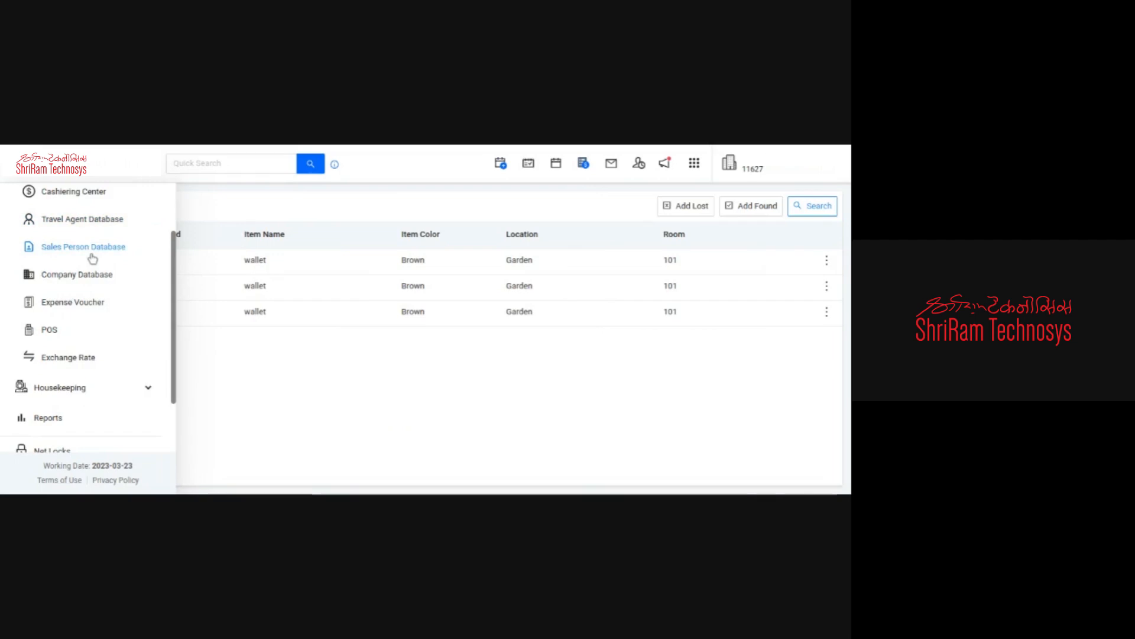
{"action": "left_click", "coordinate": [75, 220]}
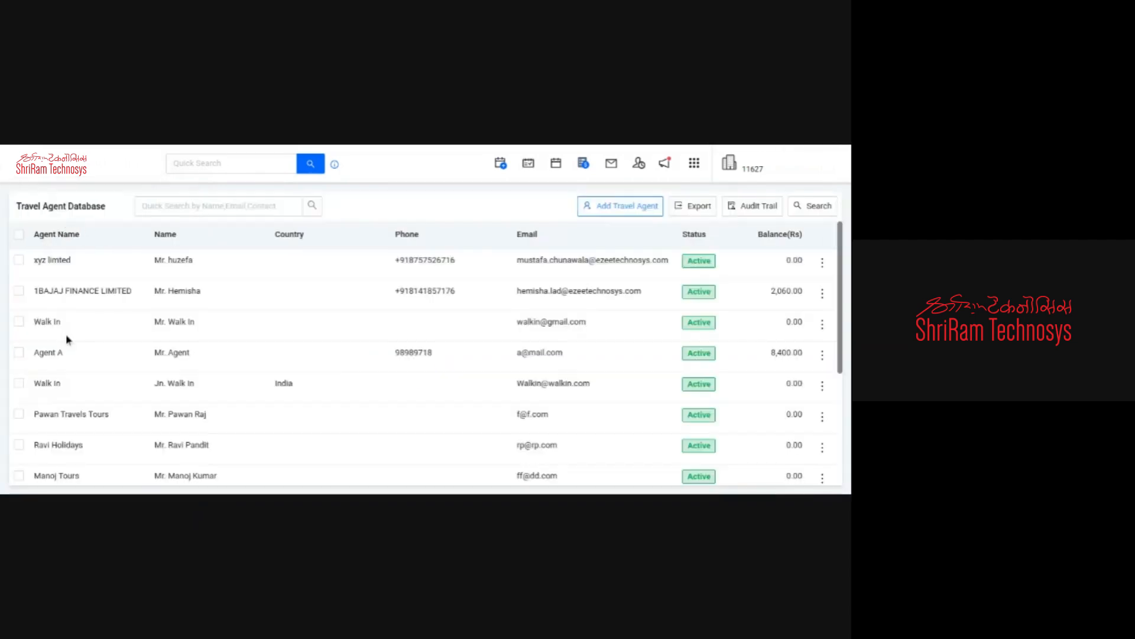
{"action": "scroll", "coordinate": [145, 357], "scroll_direction": "down", "scroll_amount": 4}
{"action": "scroll", "coordinate": [76, 400], "scroll_direction": "up", "scroll_amount": 4}
{"action": "scroll", "coordinate": [74, 313], "scroll_direction": "down", "scroll_amount": 5}
{"action": "scroll", "coordinate": [418, 332], "scroll_direction": "up", "scroll_amount": 5}
Step: Look over the Add Travel Agent form's Contact Person, Email and Mobile fields, closing it unsaved
{"action": "left_click", "coordinate": [611, 210]}
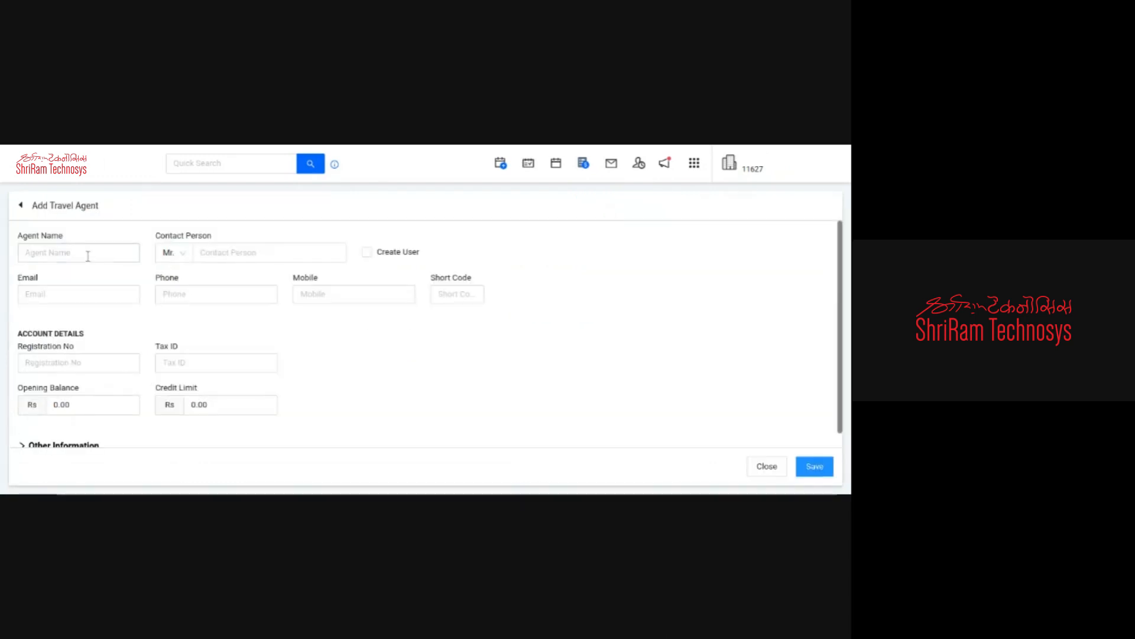
{"action": "left_click", "coordinate": [203, 254]}
{"action": "left_click", "coordinate": [121, 293]}
{"action": "left_click", "coordinate": [396, 293]}
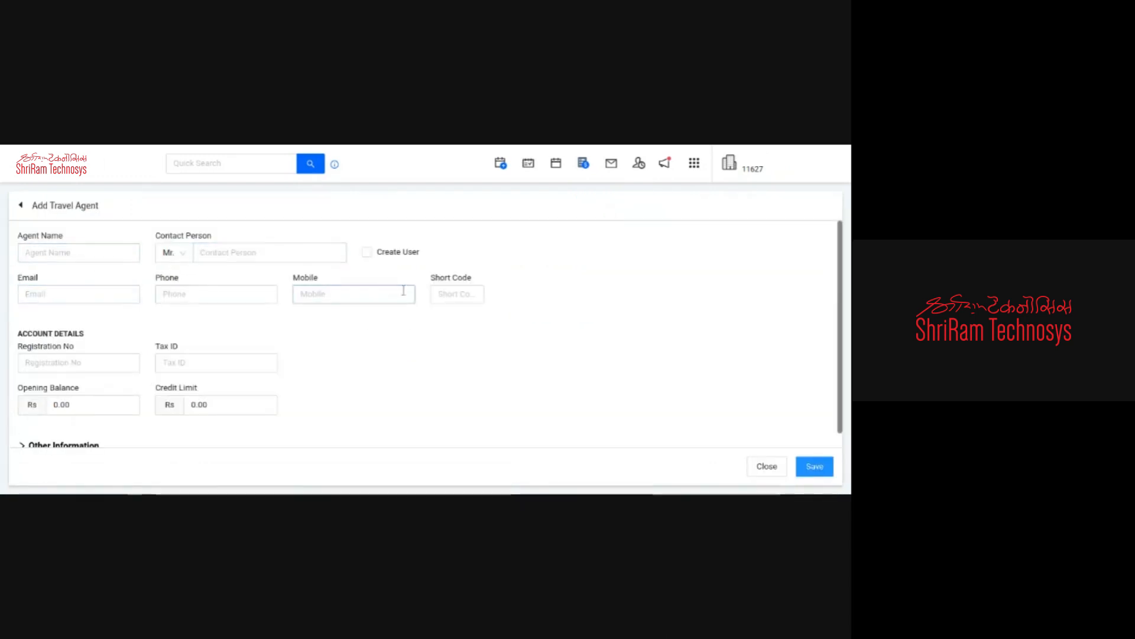
{"action": "scroll", "coordinate": [299, 307], "scroll_direction": "down", "scroll_amount": 1}
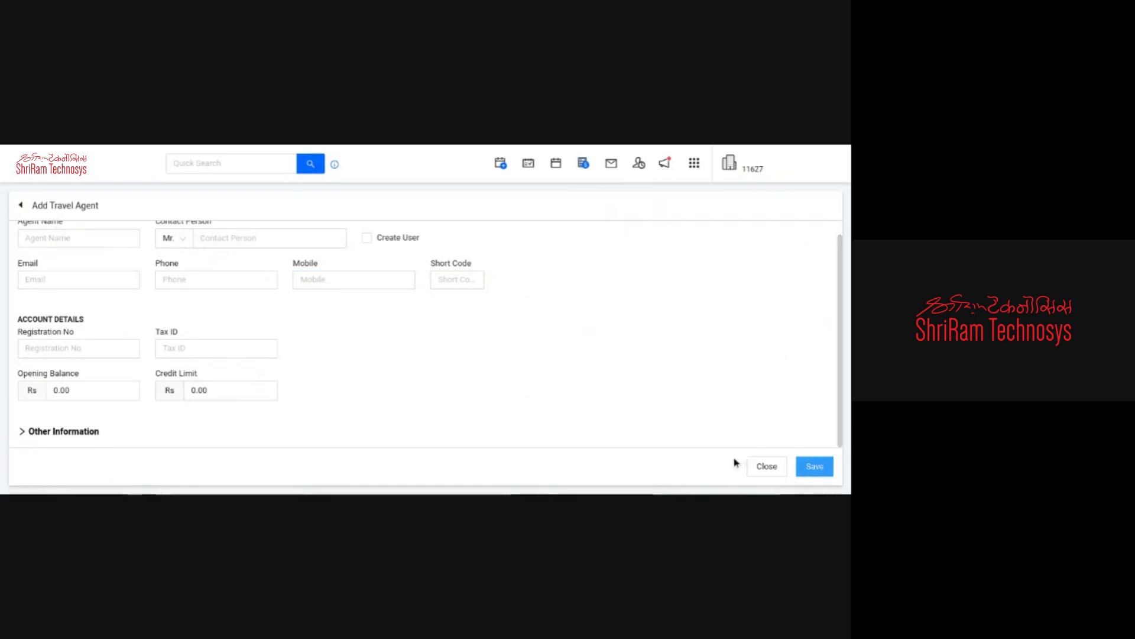
{"action": "left_click", "coordinate": [756, 467]}
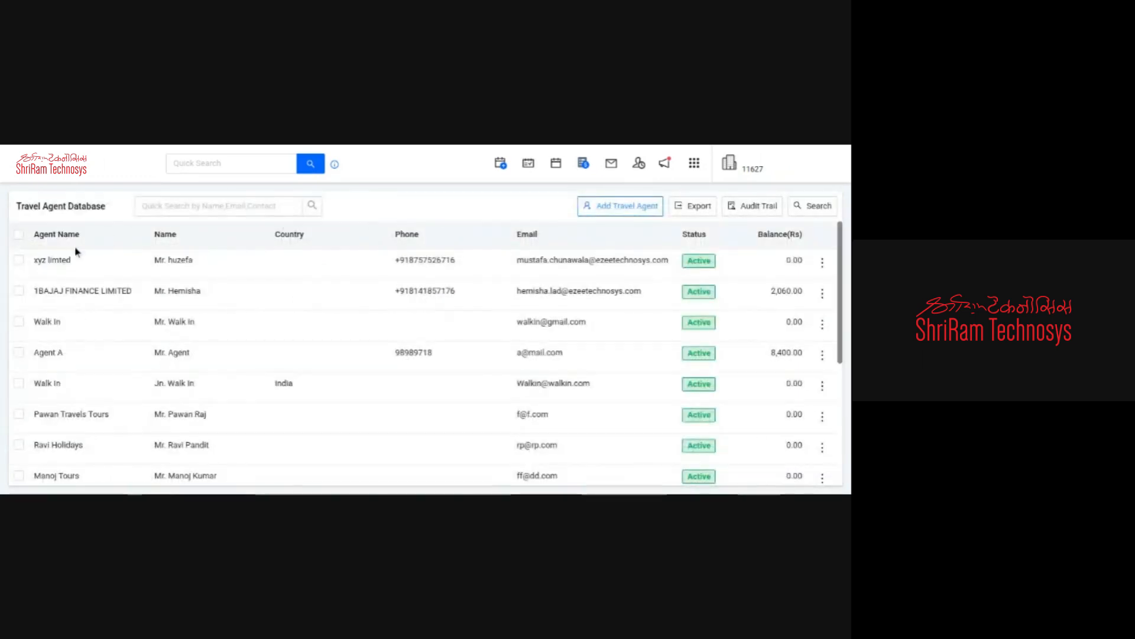
Step: Highlight the first agent rows and the Travel Agent Database page title
{"action": "left_click_drag", "start_coordinate": [124, 270], "coordinate": [204, 414]}
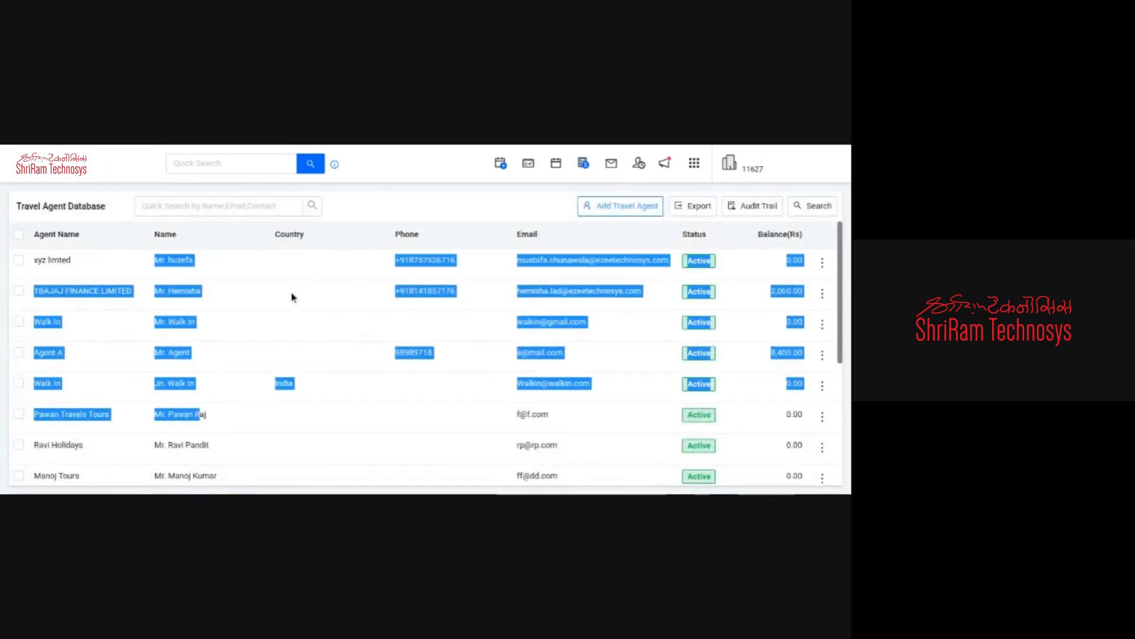
{"action": "left_click", "coordinate": [291, 296]}
{"action": "left_click_drag", "start_coordinate": [16, 206], "coordinate": [115, 207]}
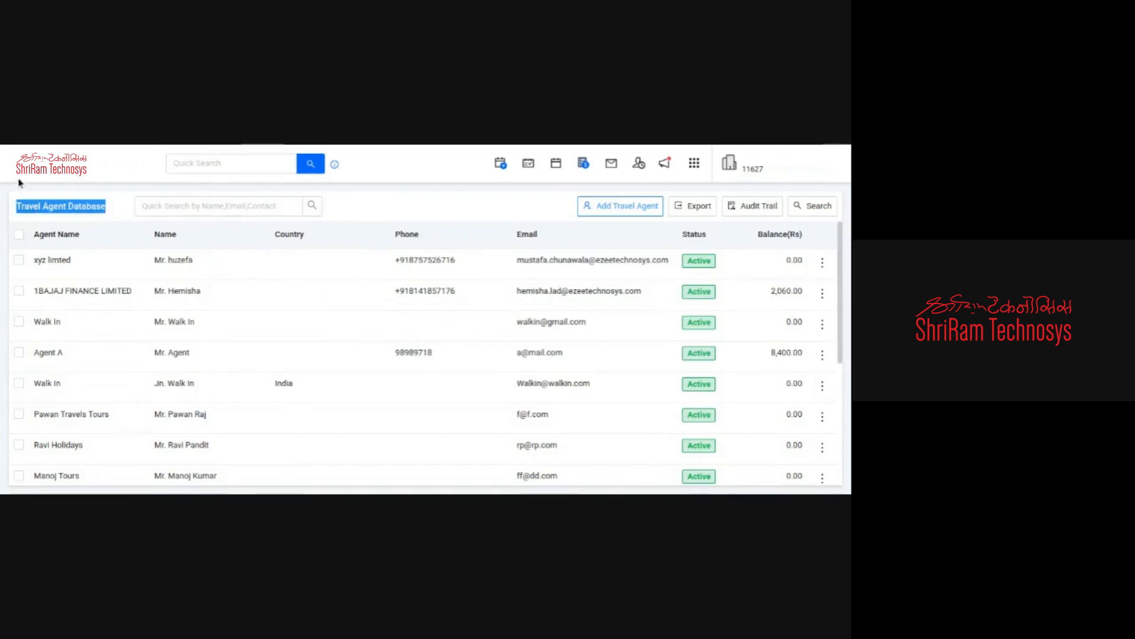
{"action": "mouse_move", "coordinate": [81, 305]}
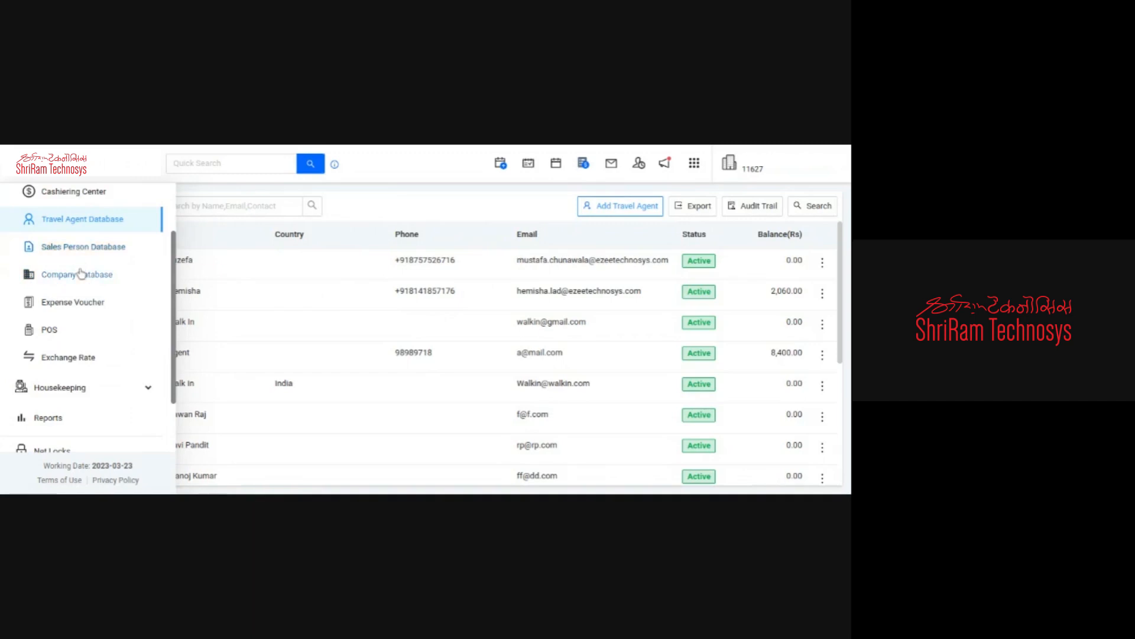
Step: Open the Cashiering Center and show the Uday Travels city ledger
{"action": "scroll", "coordinate": [49, 242], "scroll_direction": "up", "scroll_amount": 2}
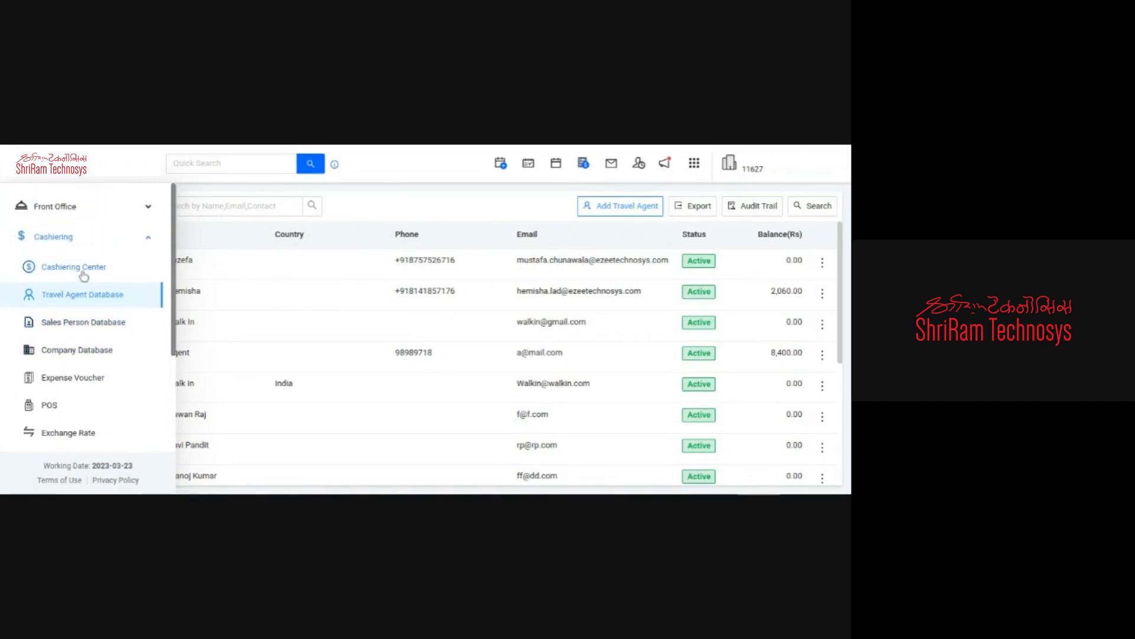
{"action": "left_click", "coordinate": [66, 269]}
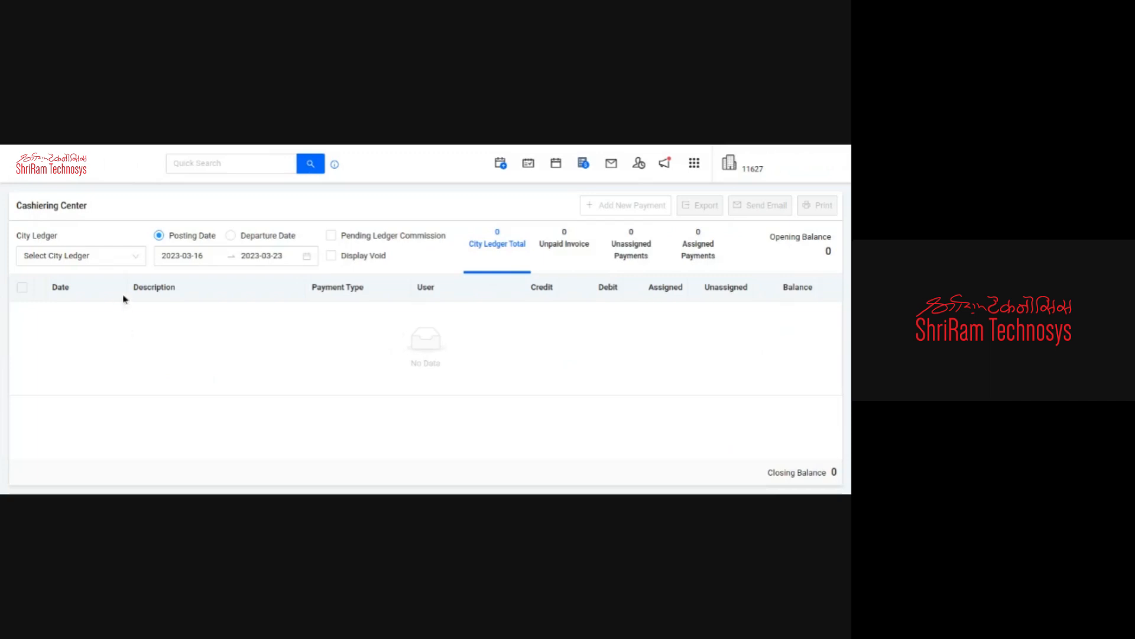
{"action": "left_click", "coordinate": [106, 256]}
{"action": "scroll", "coordinate": [75, 359], "scroll_direction": "down", "scroll_amount": 5}
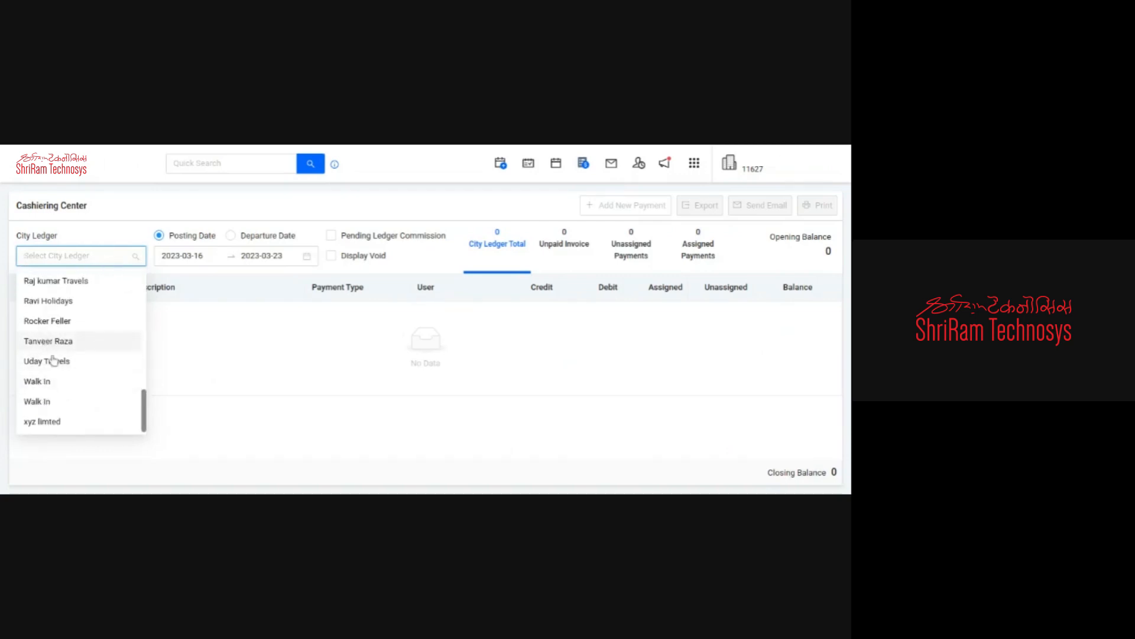
{"action": "left_click", "coordinate": [51, 362]}
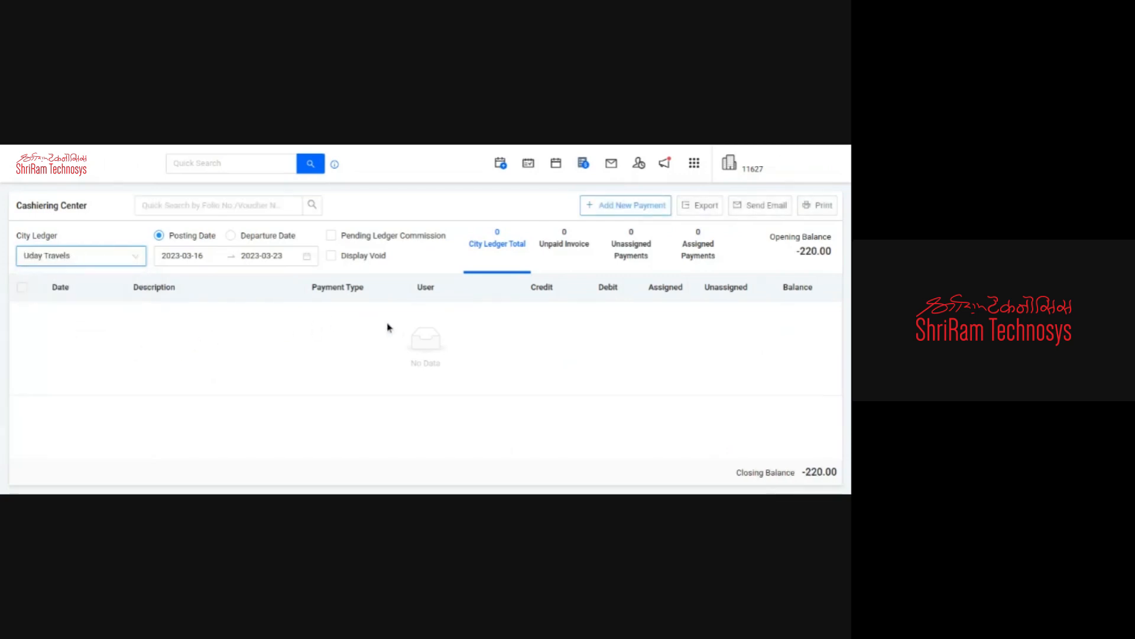
Step: Switch the city ledger to Enjoy Travel, showing 0.00 balances
{"action": "left_click", "coordinate": [77, 256]}
{"action": "scroll", "coordinate": [66, 319], "scroll_direction": "up", "scroll_amount": 5}
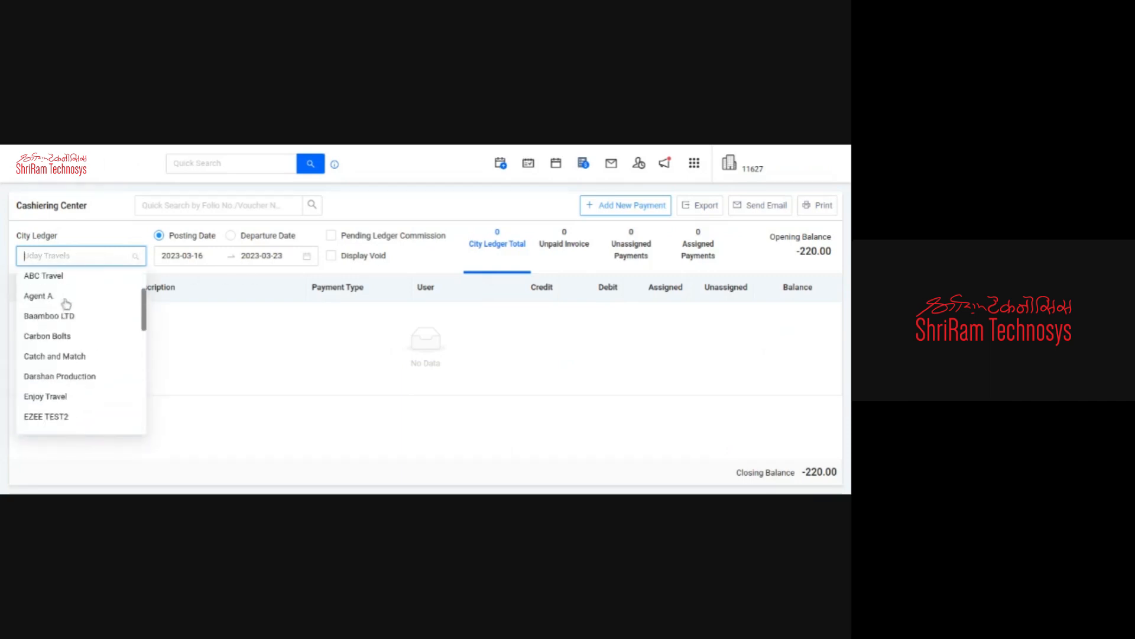
{"action": "scroll", "coordinate": [61, 367], "scroll_direction": "up", "scroll_amount": 2}
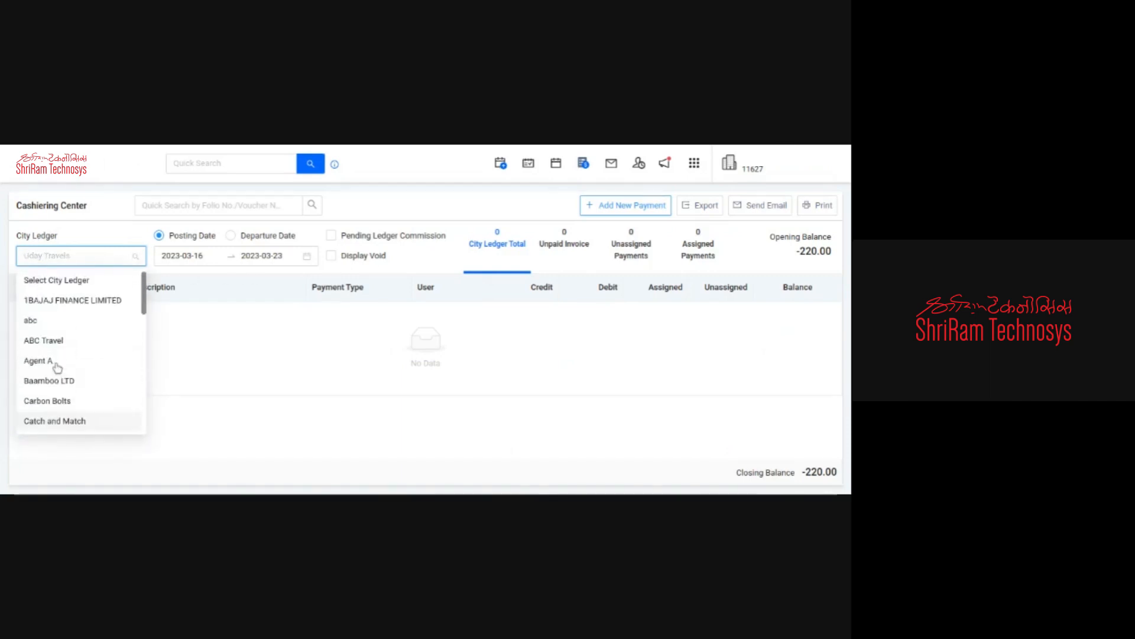
{"action": "scroll", "coordinate": [57, 370], "scroll_direction": "down", "scroll_amount": 6}
{"action": "scroll", "coordinate": [64, 358], "scroll_direction": "up", "scroll_amount": 3}
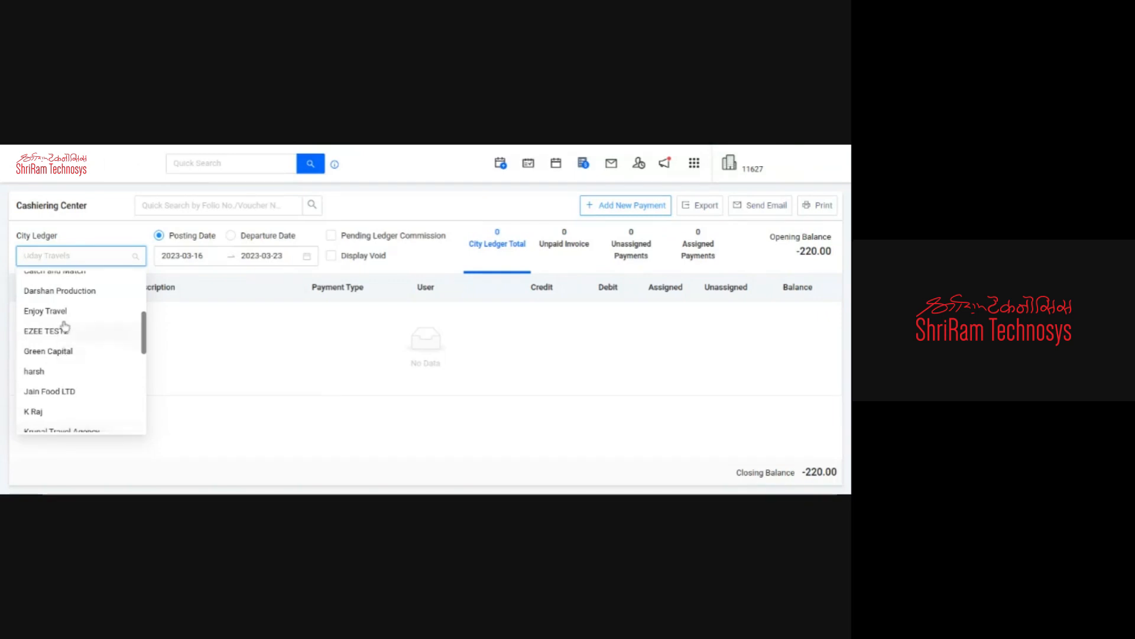
{"action": "left_click", "coordinate": [48, 311]}
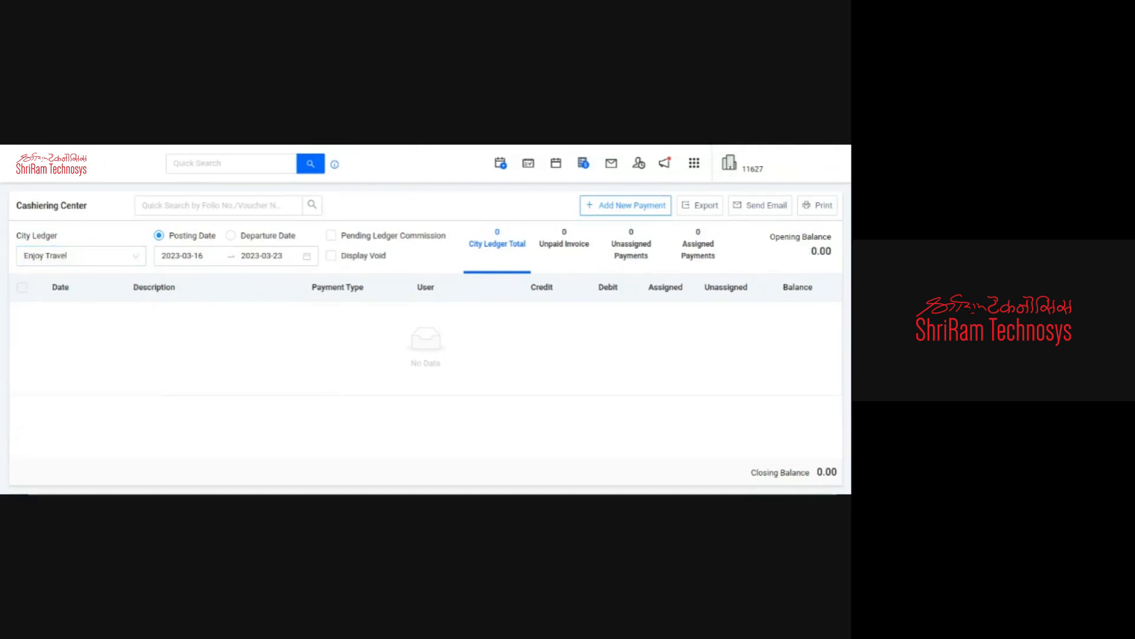
{"action": "left_click", "coordinate": [90, 257]}
{"action": "left_click", "coordinate": [62, 311]}
{"action": "left_click", "coordinate": [629, 211]}
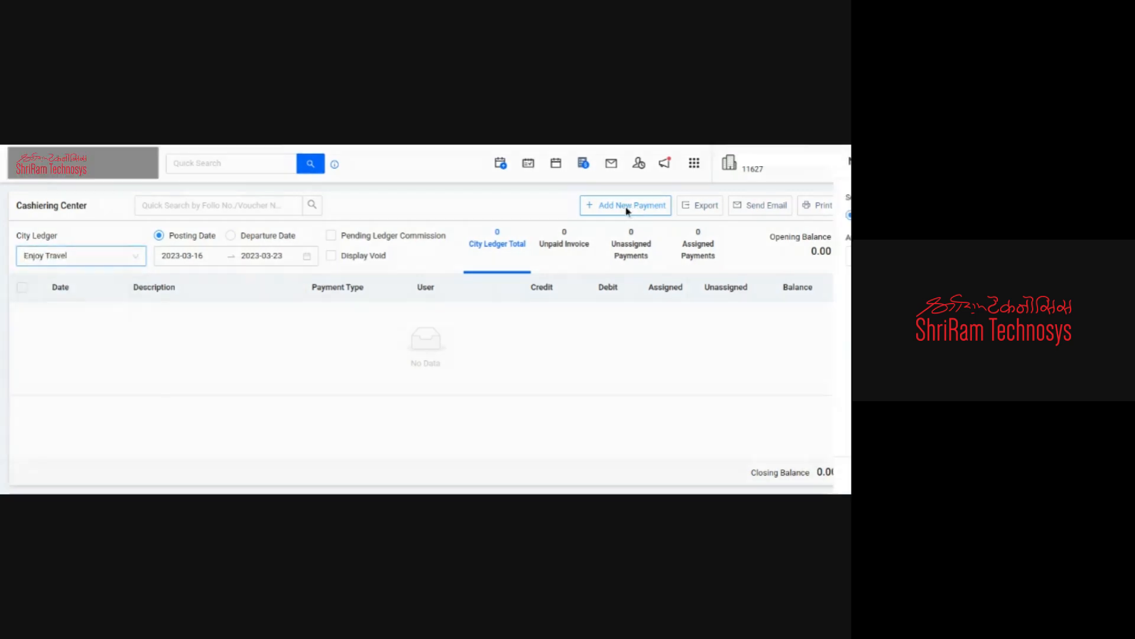
{"action": "mouse_move", "coordinate": [275, 219]}
{"action": "left_mouse_down"}
{"action": "mouse_move", "coordinate": [183, 222]}
{"action": "mouse_move", "coordinate": [282, 231]}
{"action": "left_mouse_up"}
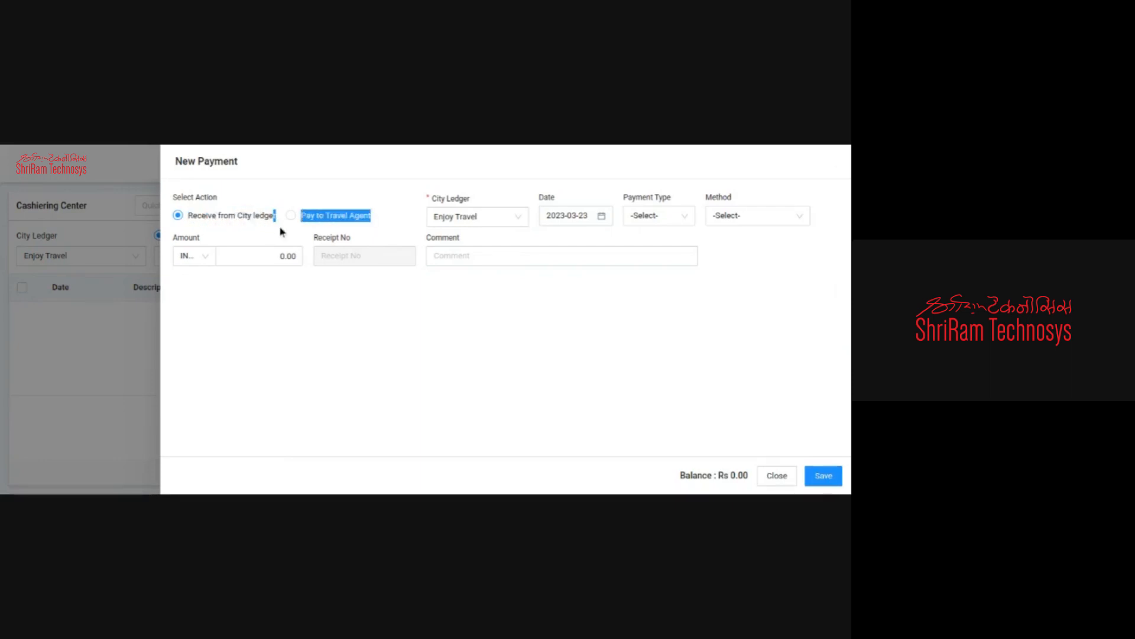
{"action": "left_click", "coordinate": [289, 254]}
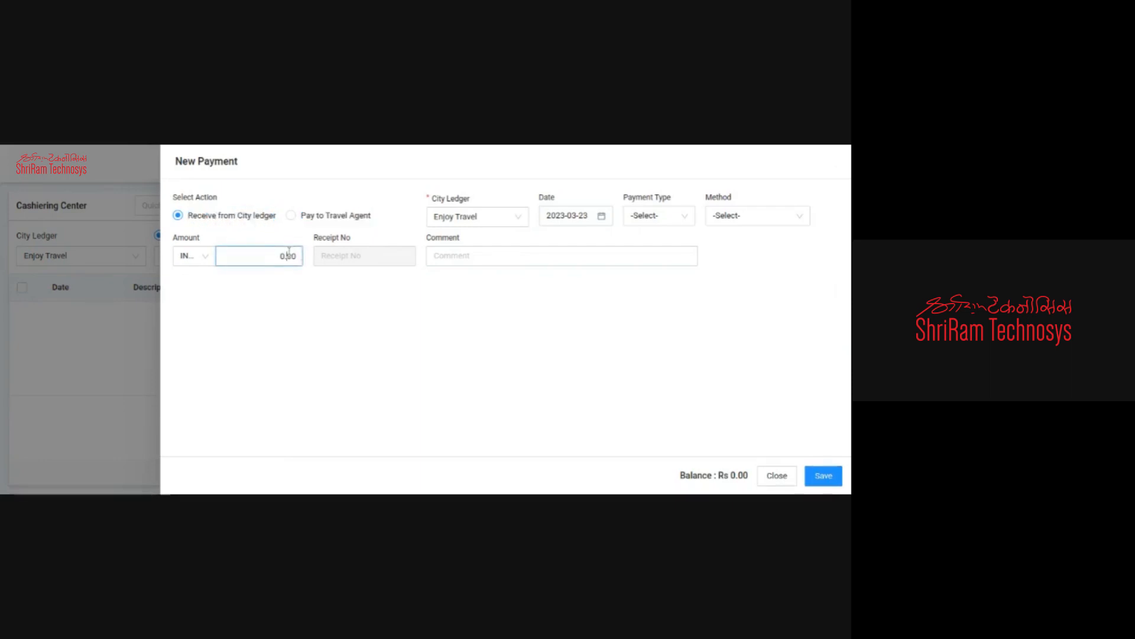
{"action": "left_click", "coordinate": [652, 217]}
{"action": "left_click", "coordinate": [664, 280]}
{"action": "left_click", "coordinate": [756, 216]}
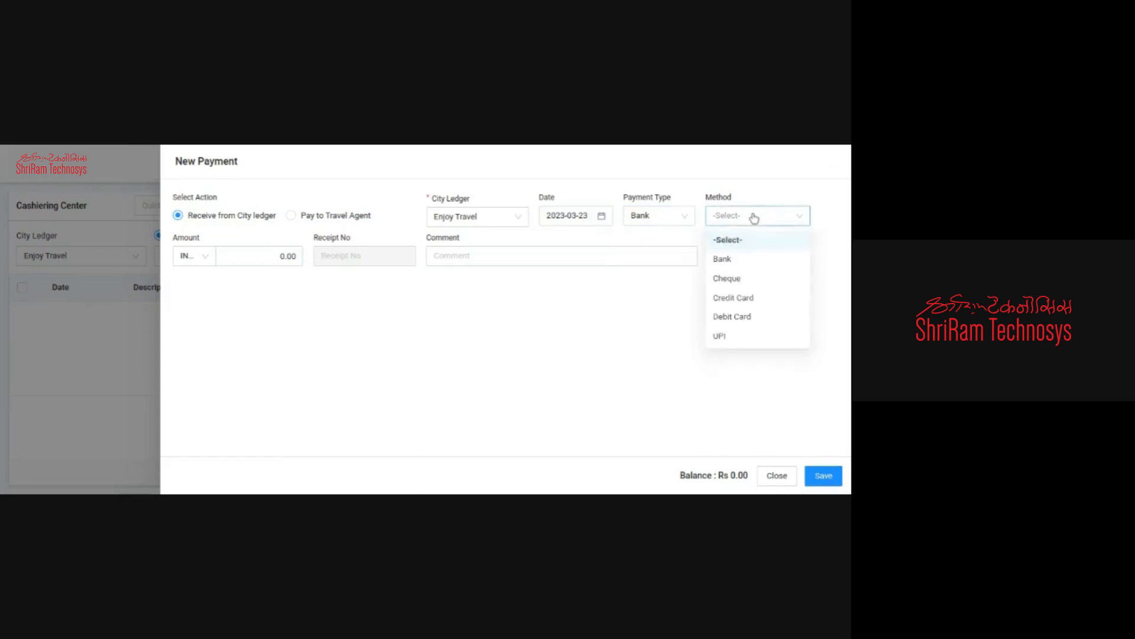
{"action": "left_click", "coordinate": [722, 340]}
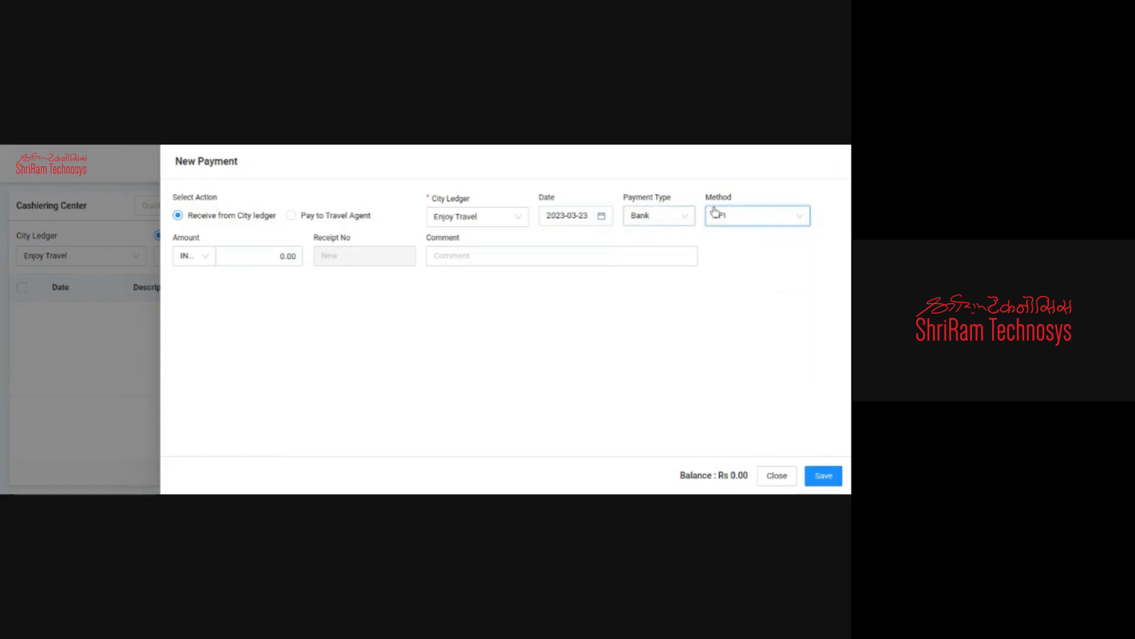
{"action": "left_click", "coordinate": [839, 172]}
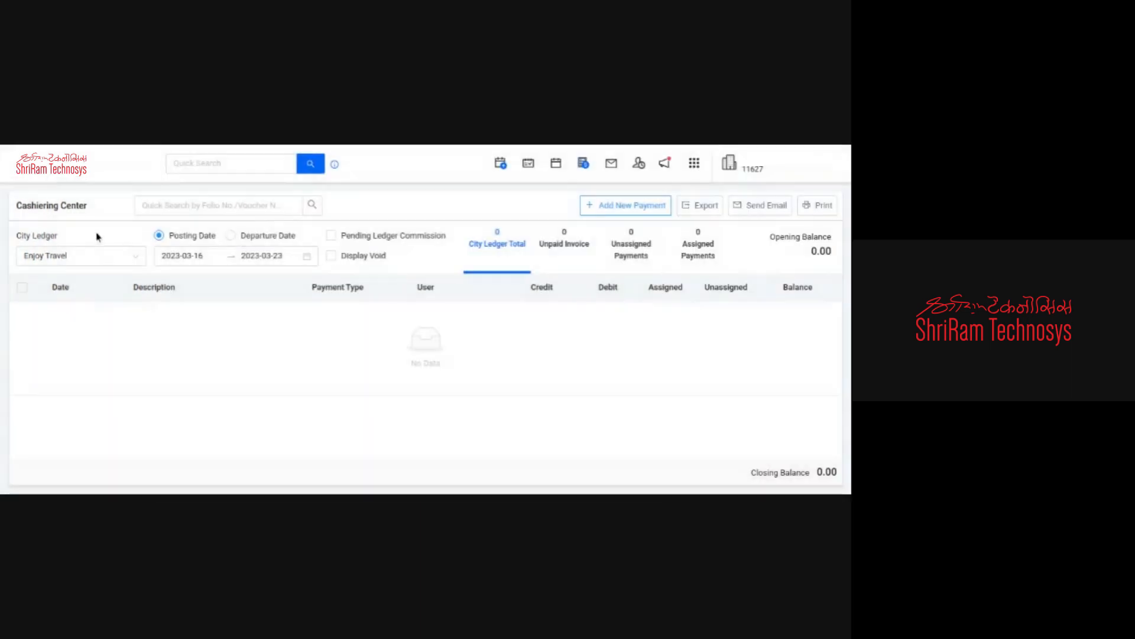
Step: Collapse Cashiering, expand Housekeeping and open the Maintenance Block list
{"action": "mouse_move", "coordinate": [92, 264]}
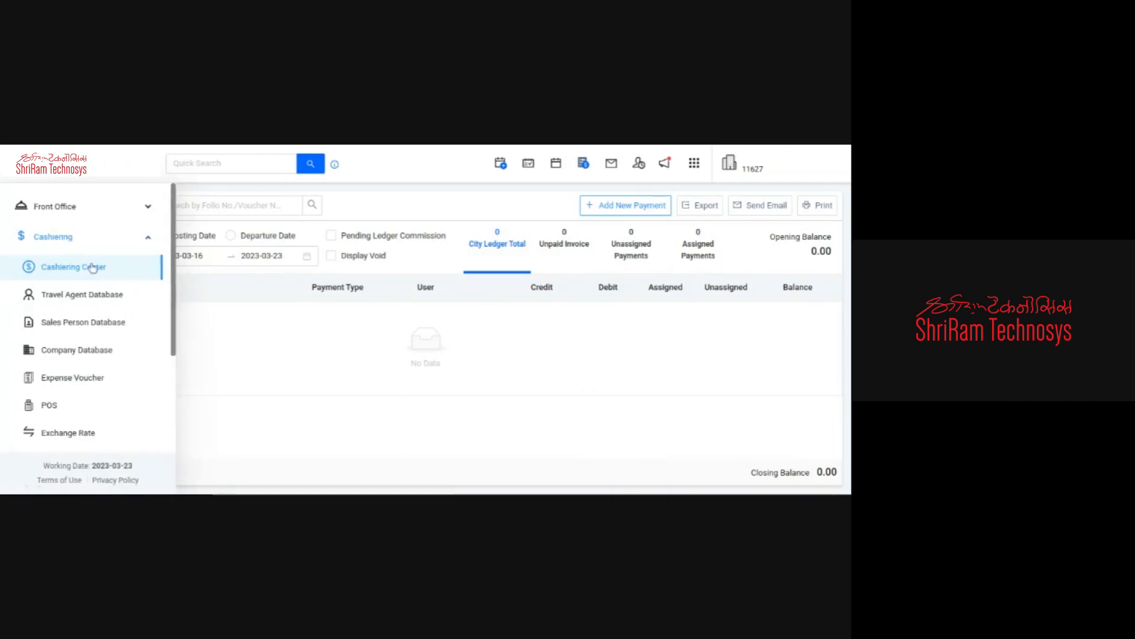
{"action": "left_click", "coordinate": [88, 235]}
{"action": "left_click", "coordinate": [85, 269]}
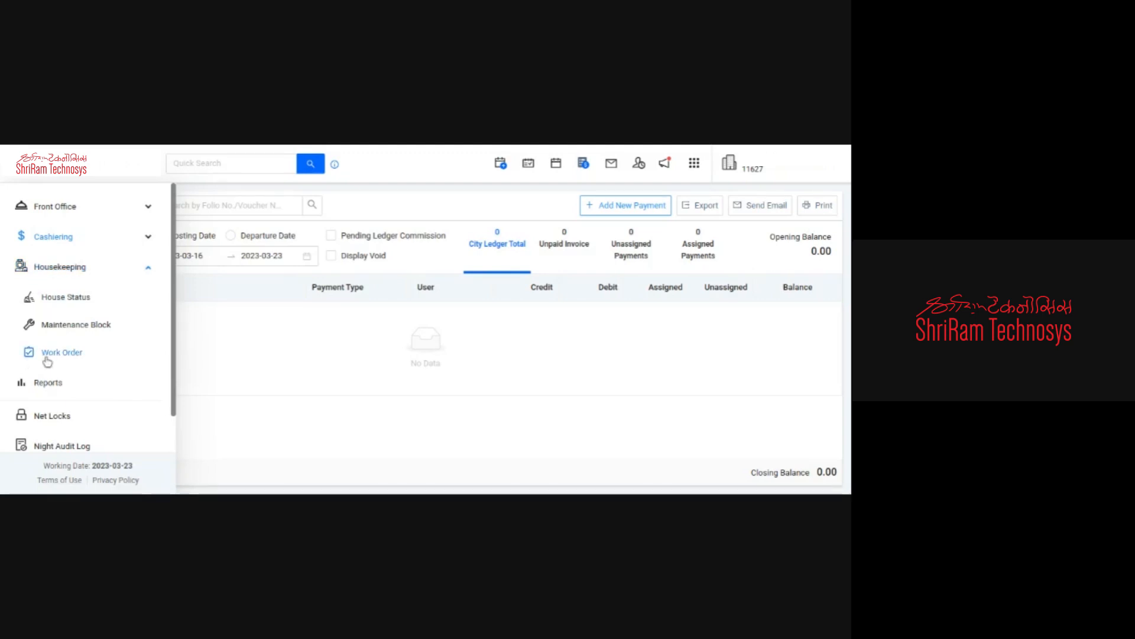
{"action": "left_click", "coordinate": [70, 325]}
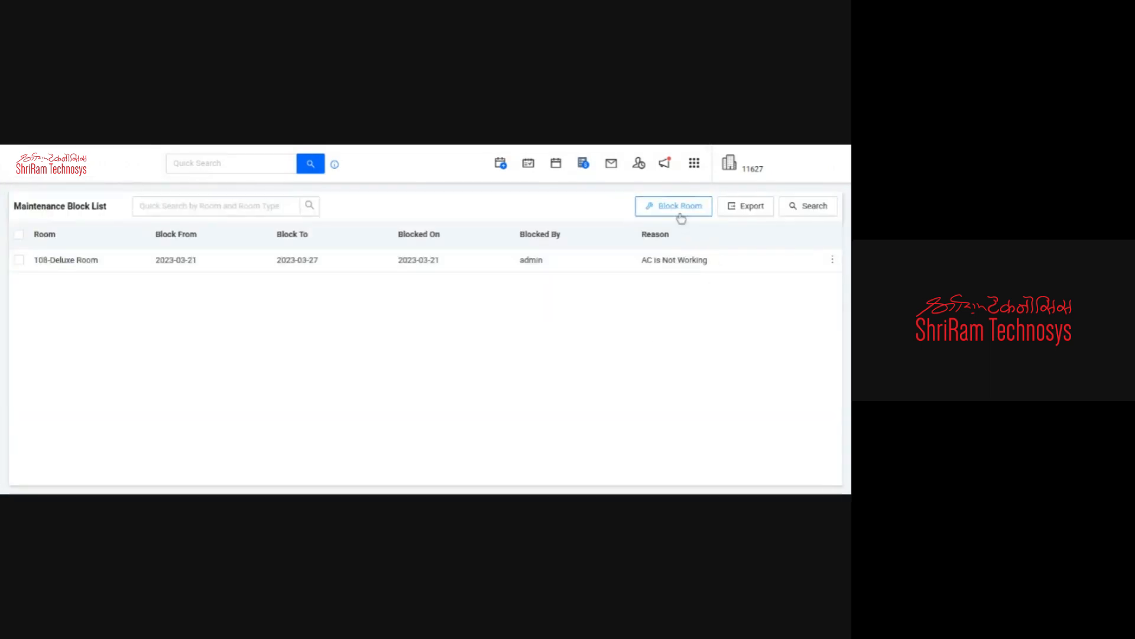
Step: Start a room block and tick Super Deluxe Room and Family Room as room types
{"action": "left_click", "coordinate": [674, 207]}
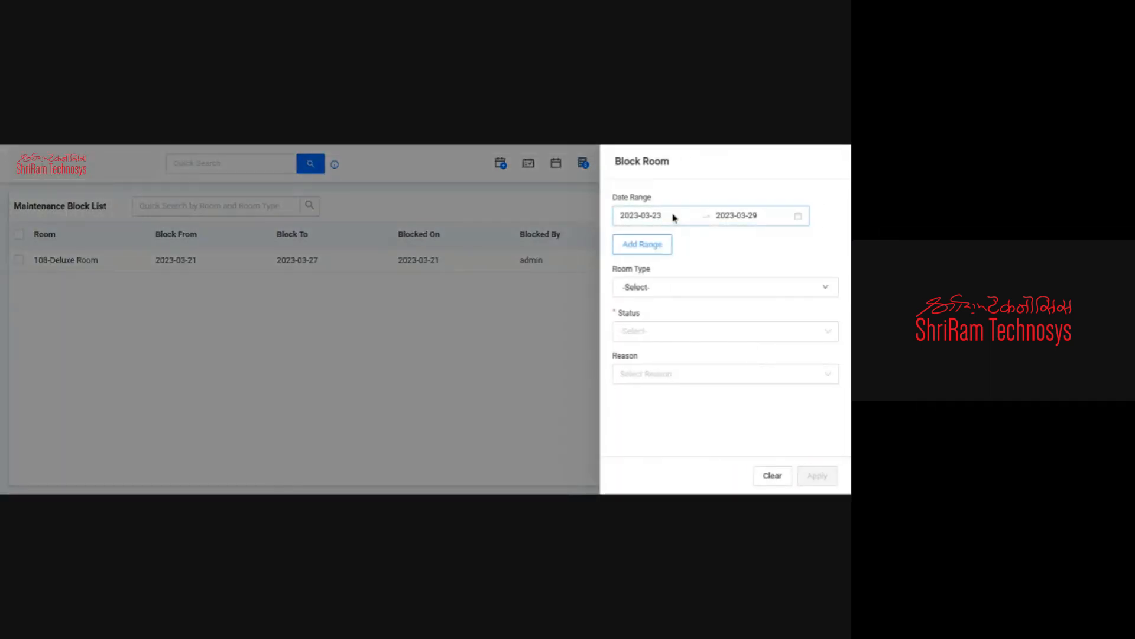
{"action": "left_click", "coordinate": [666, 286]}
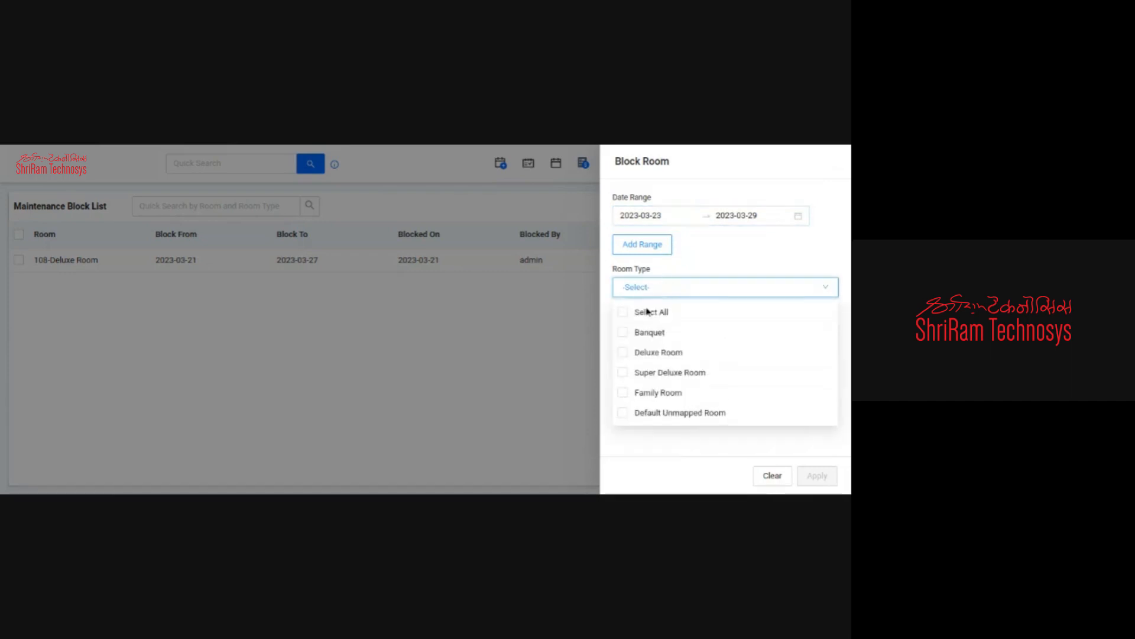
{"action": "left_click", "coordinate": [625, 372]}
{"action": "left_click", "coordinate": [625, 393]}
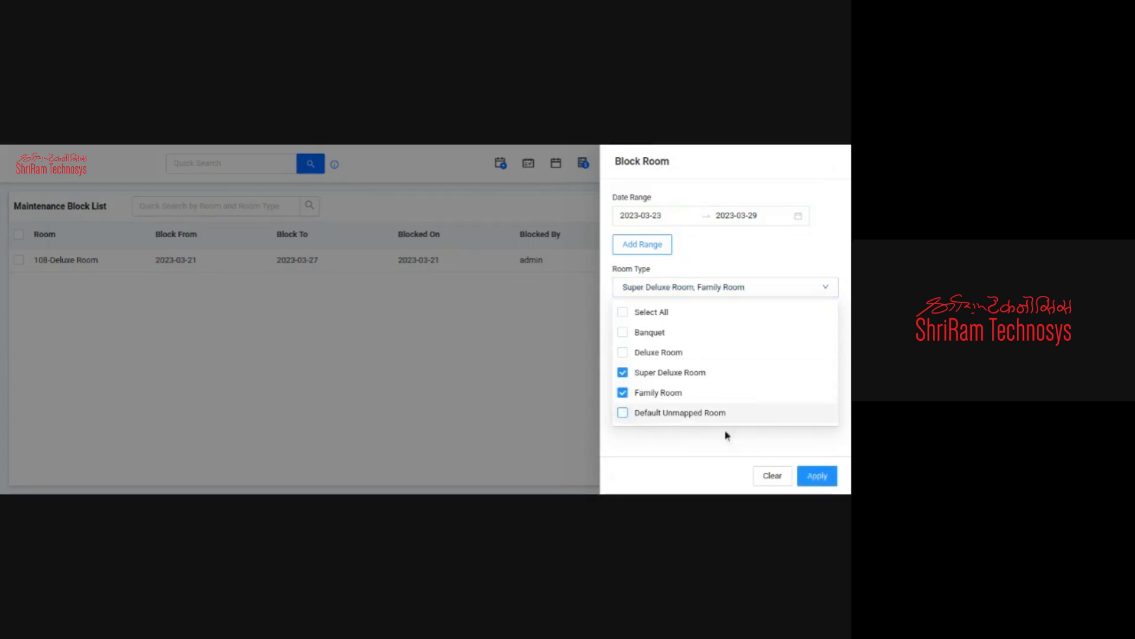
{"action": "left_click", "coordinate": [773, 461]}
Step: Select rooms 201, 202, 204 and 205, then all rooms, for blocking
{"action": "left_click", "coordinate": [668, 339]}
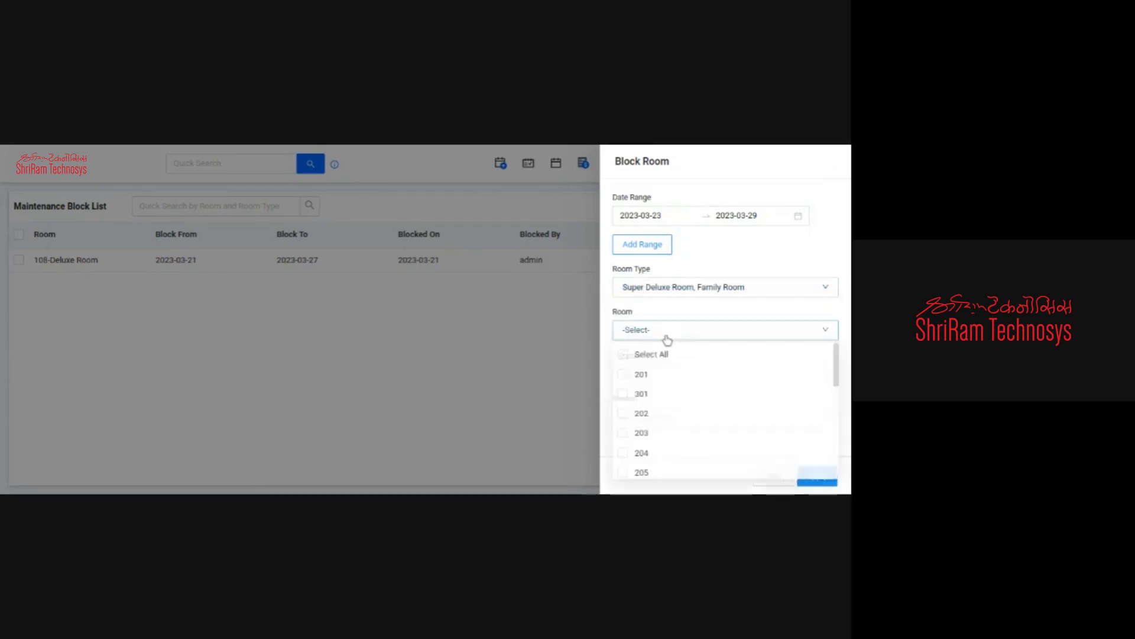
{"action": "scroll", "coordinate": [666, 415], "scroll_direction": "down", "scroll_amount": 3}
{"action": "scroll", "coordinate": [656, 408], "scroll_direction": "up", "scroll_amount": 3}
{"action": "left_click", "coordinate": [625, 375]}
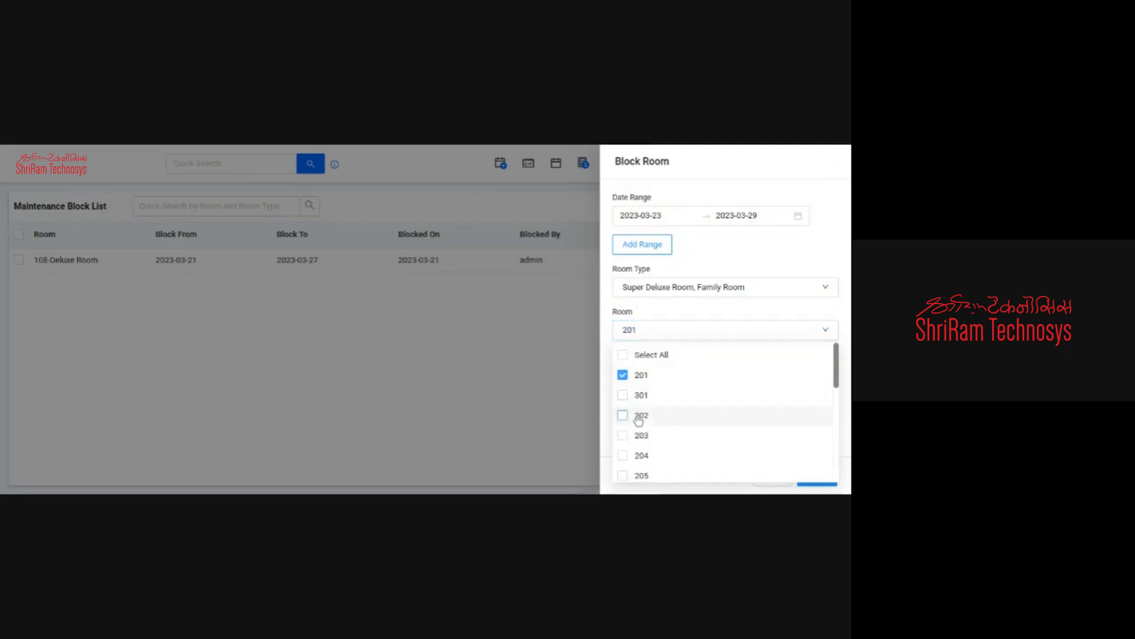
{"action": "left_click", "coordinate": [638, 417]}
{"action": "left_click", "coordinate": [629, 455]}
{"action": "left_click", "coordinate": [627, 475]}
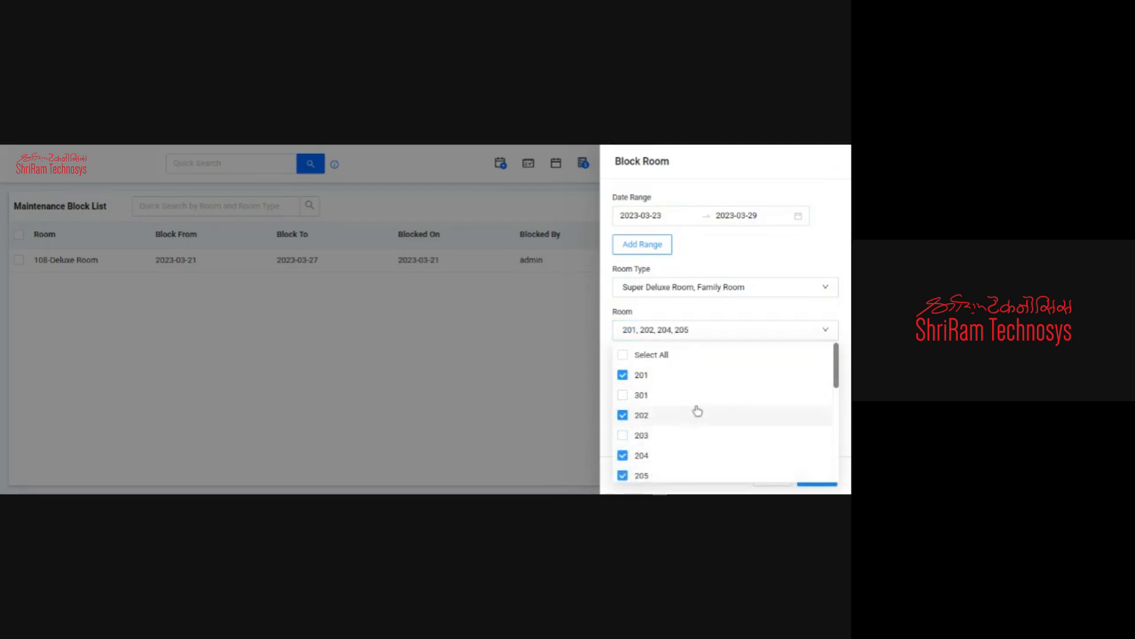
{"action": "left_click", "coordinate": [624, 355]}
{"action": "scroll", "coordinate": [679, 371], "scroll_direction": "down", "scroll_amount": 5}
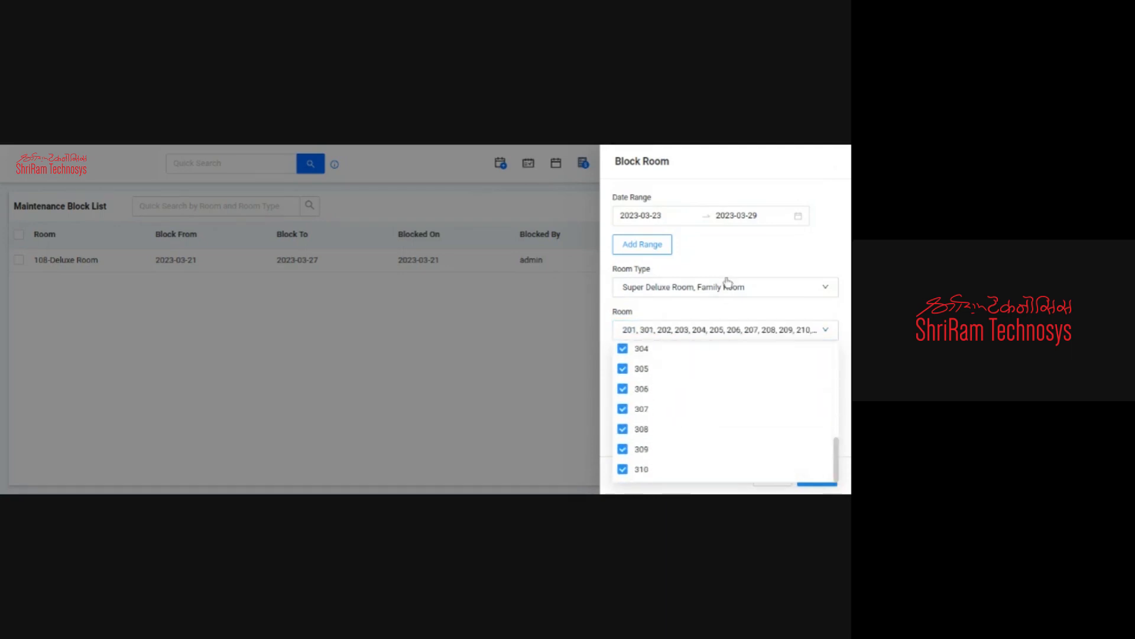
Step: Set the block dates Mar 23 to Mar 25, status Clean and reason AC is Not Working
{"action": "left_click", "coordinate": [627, 214]}
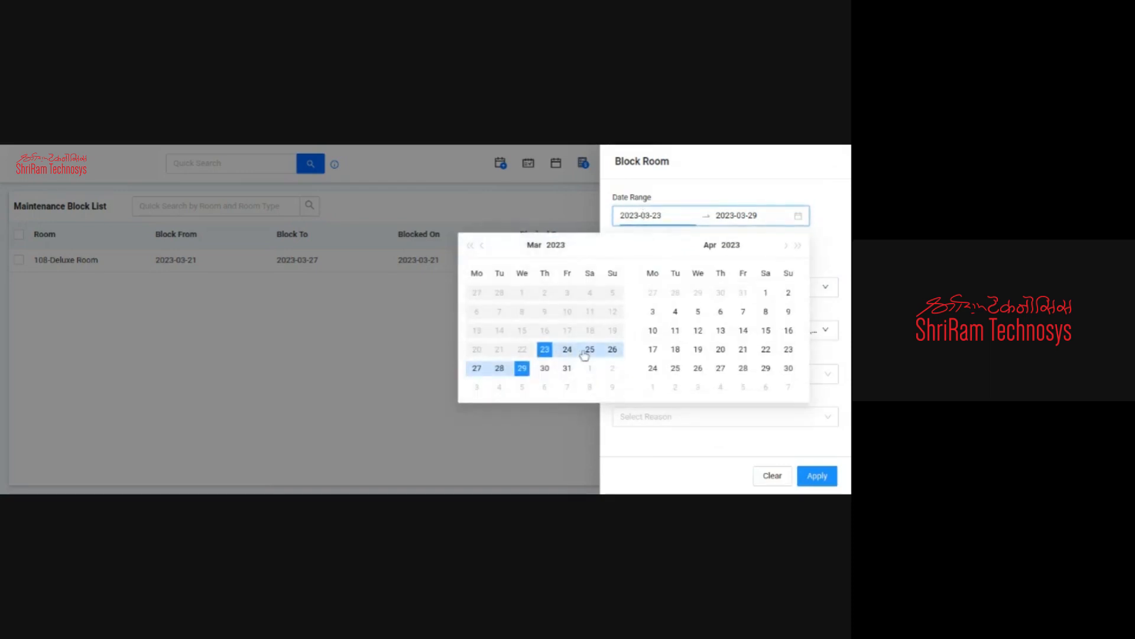
{"action": "left_click", "coordinate": [546, 352]}
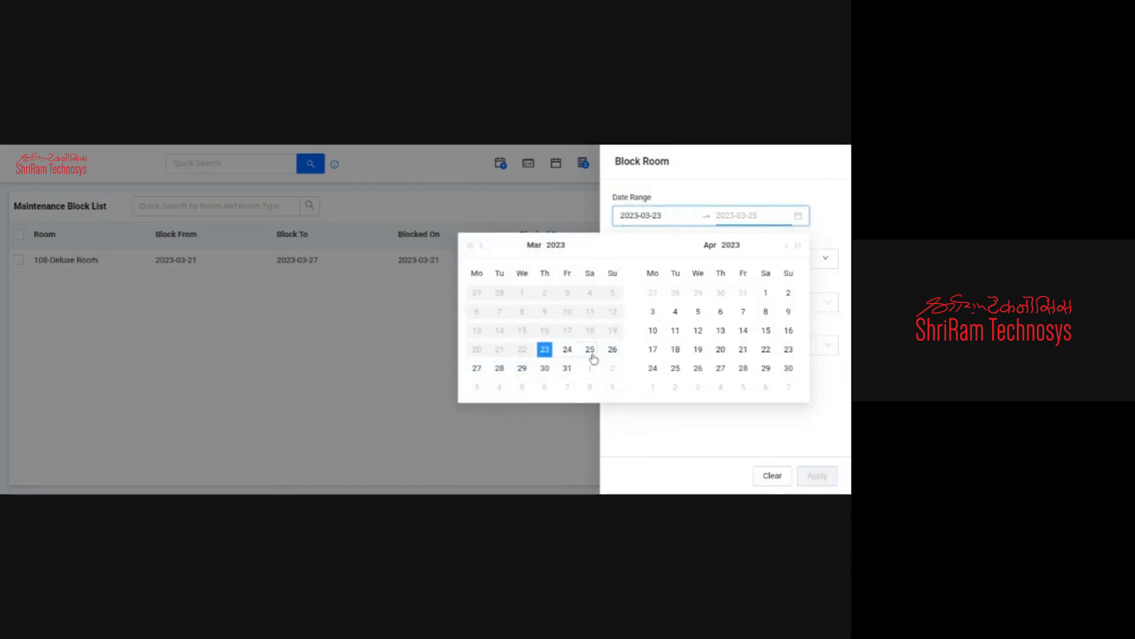
{"action": "left_click", "coordinate": [591, 349]}
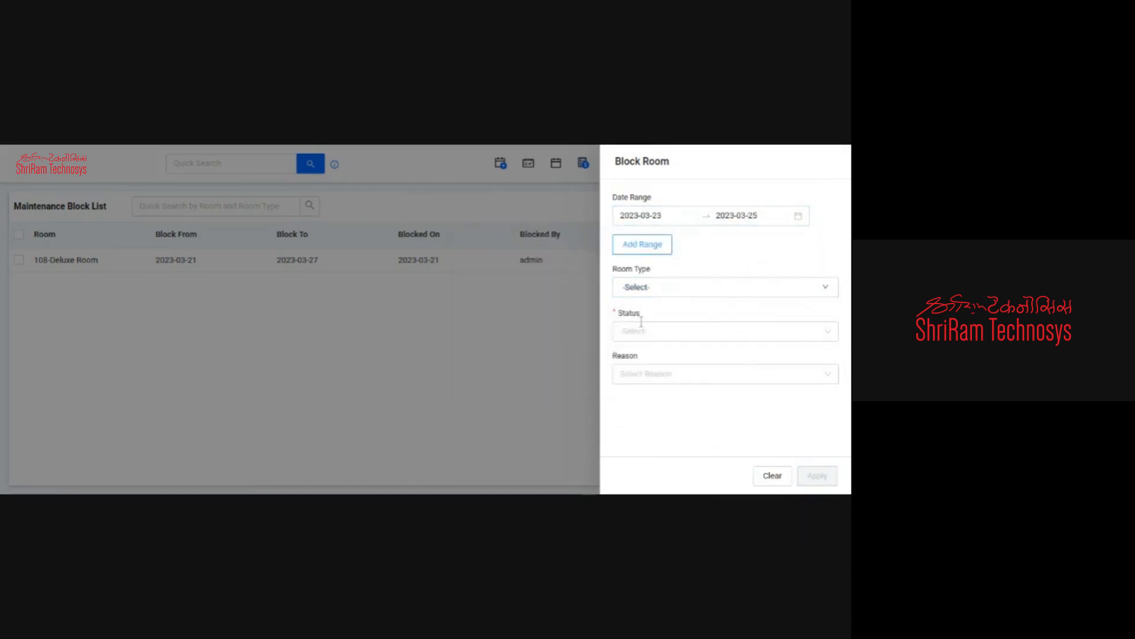
{"action": "left_click", "coordinate": [641, 324]}
{"action": "left_click", "coordinate": [647, 381]}
{"action": "left_click", "coordinate": [672, 374]}
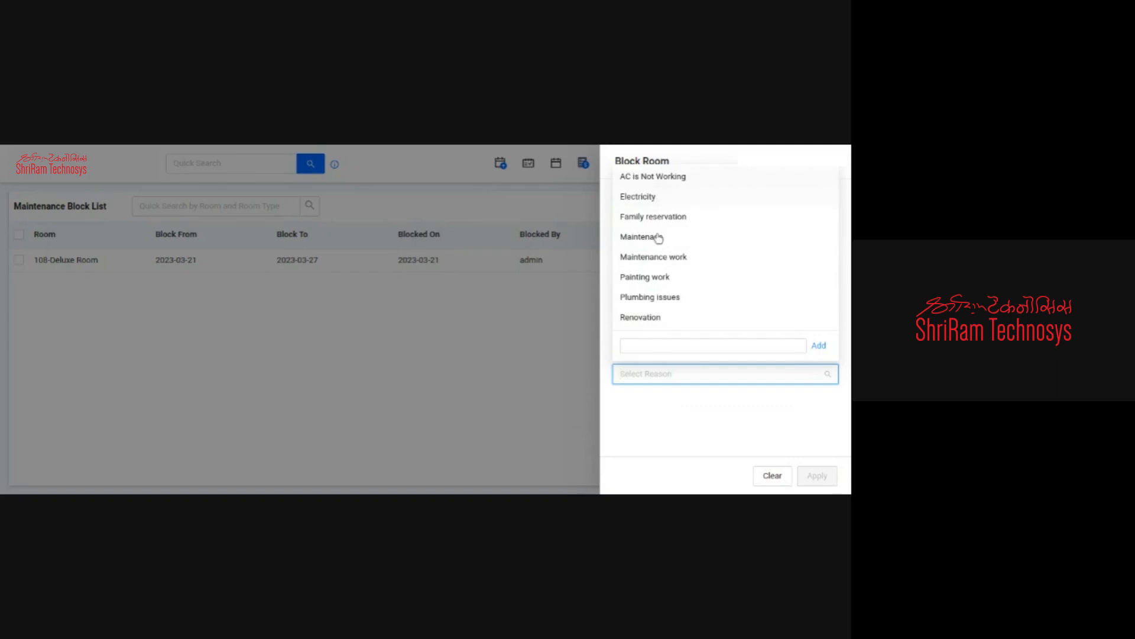
{"action": "left_click", "coordinate": [650, 176]}
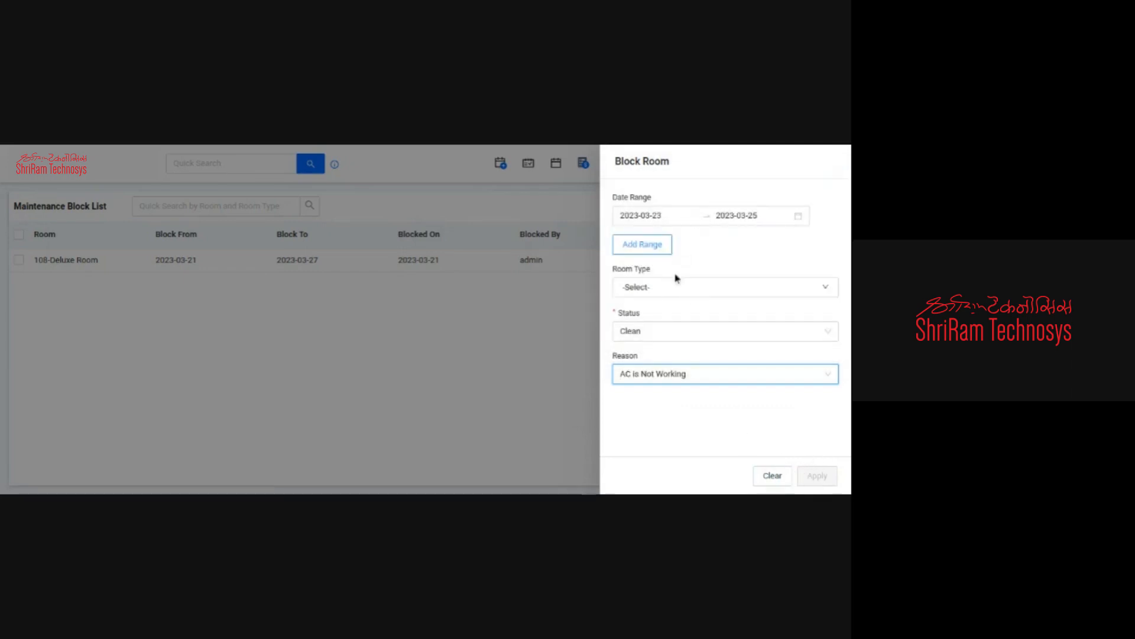
Step: Tick Banquet and Deluxe Room as room types and apply the block
{"action": "left_click", "coordinate": [672, 290]}
{"action": "left_click", "coordinate": [663, 331]}
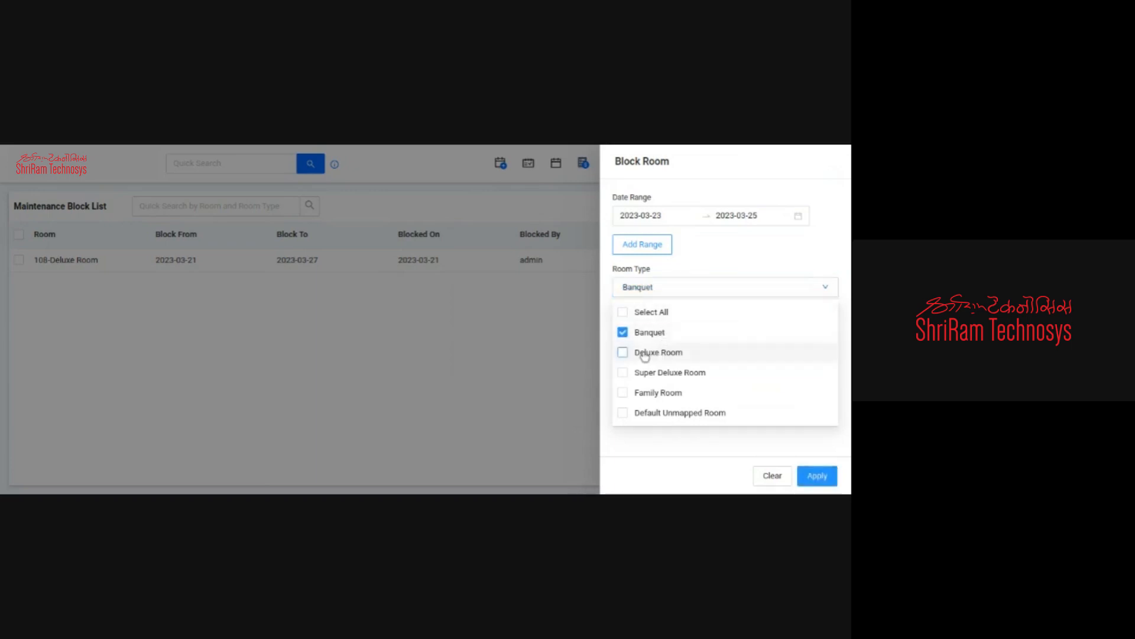
{"action": "left_click", "coordinate": [644, 353]}
{"action": "left_click", "coordinate": [801, 463]}
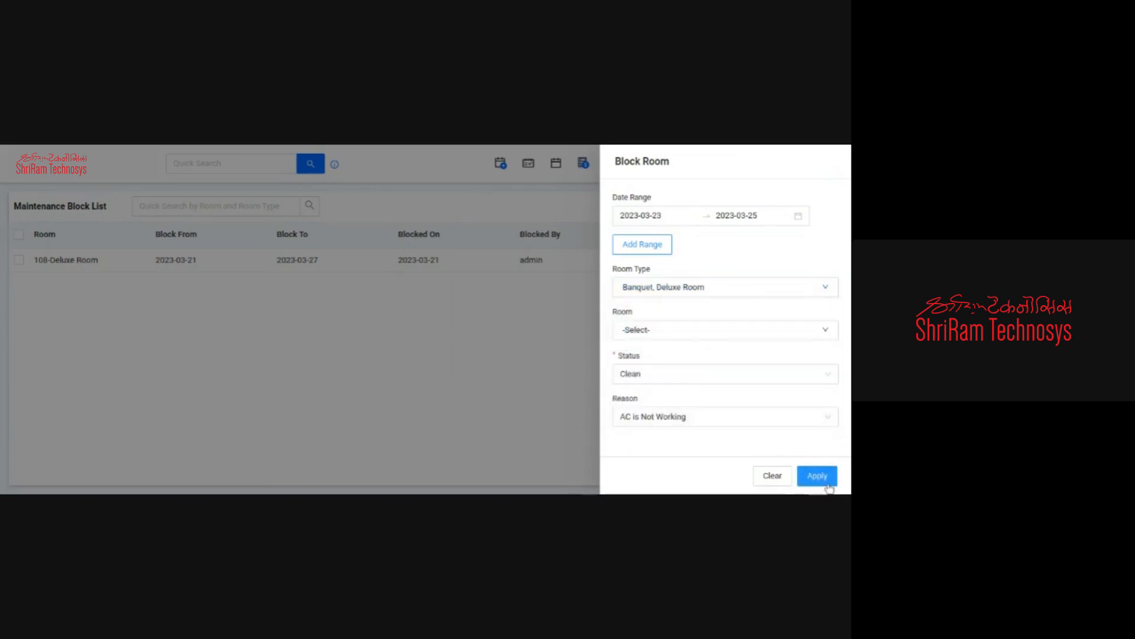
{"action": "left_click", "coordinate": [835, 164]}
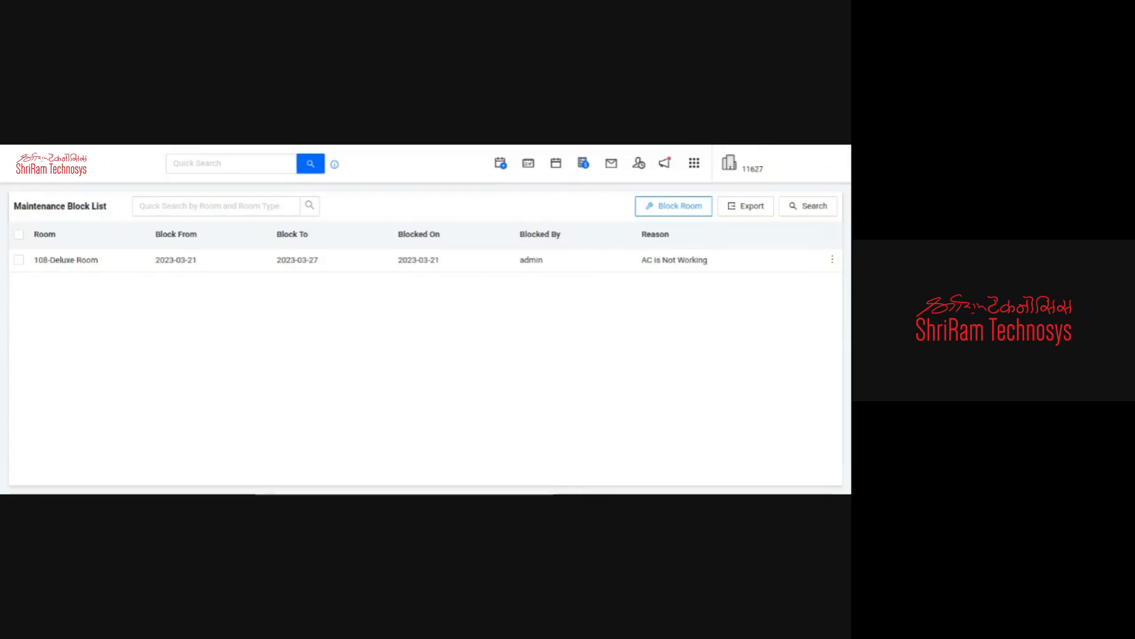
Step: Open the House Status view and highlight the Clean status column
{"action": "mouse_move", "coordinate": [9, 322]}
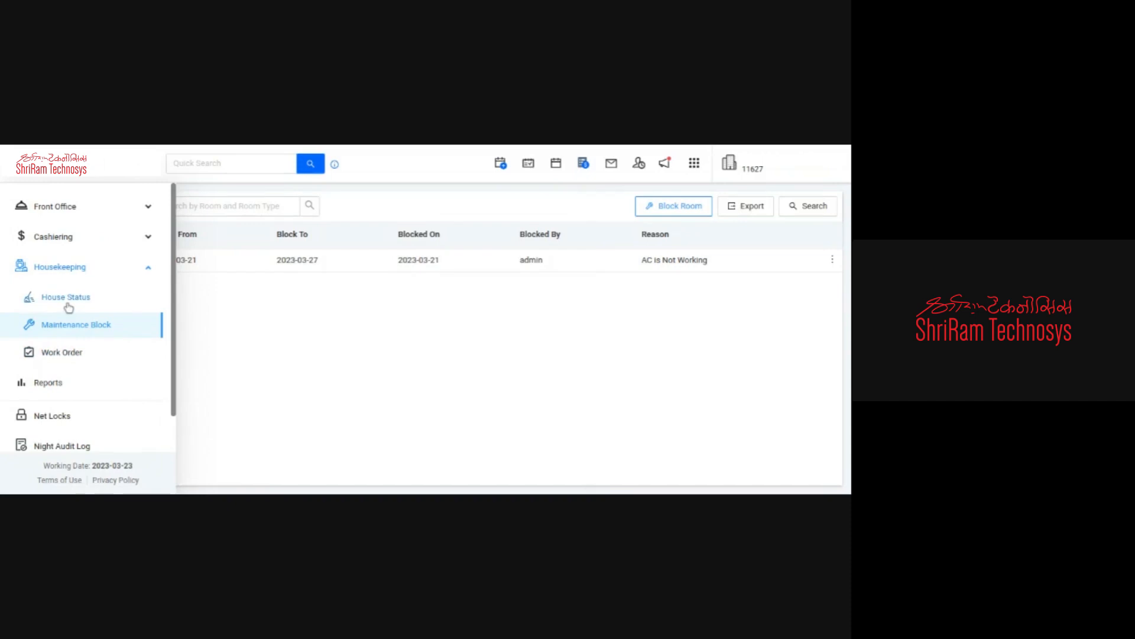
{"action": "left_click", "coordinate": [66, 298]}
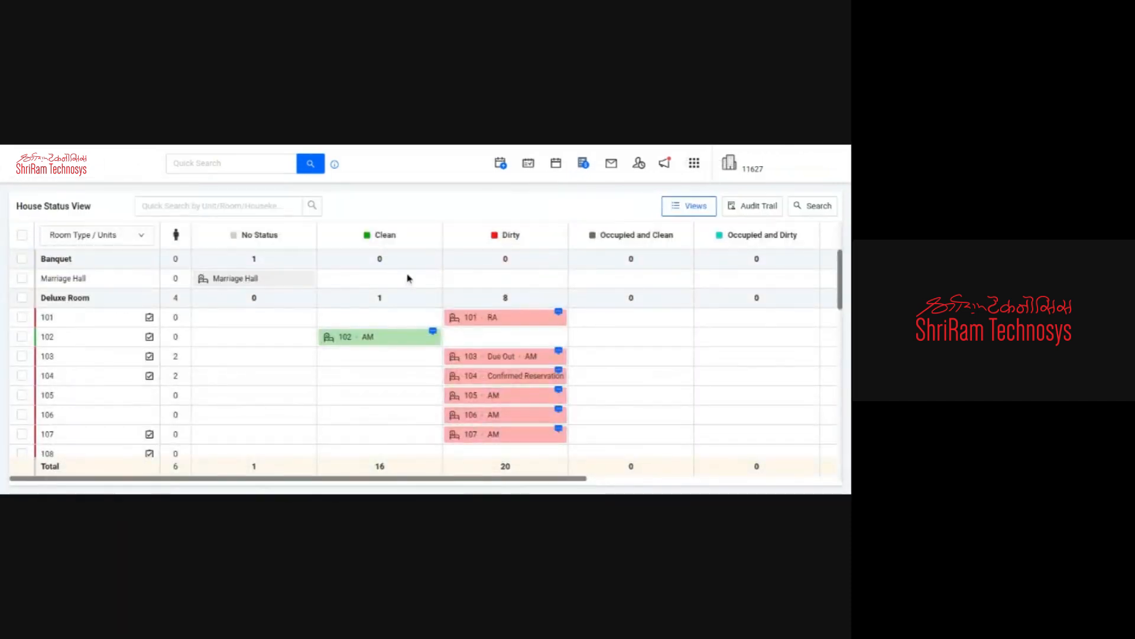
{"action": "left_click_drag", "start_coordinate": [408, 243], "coordinate": [373, 237]}
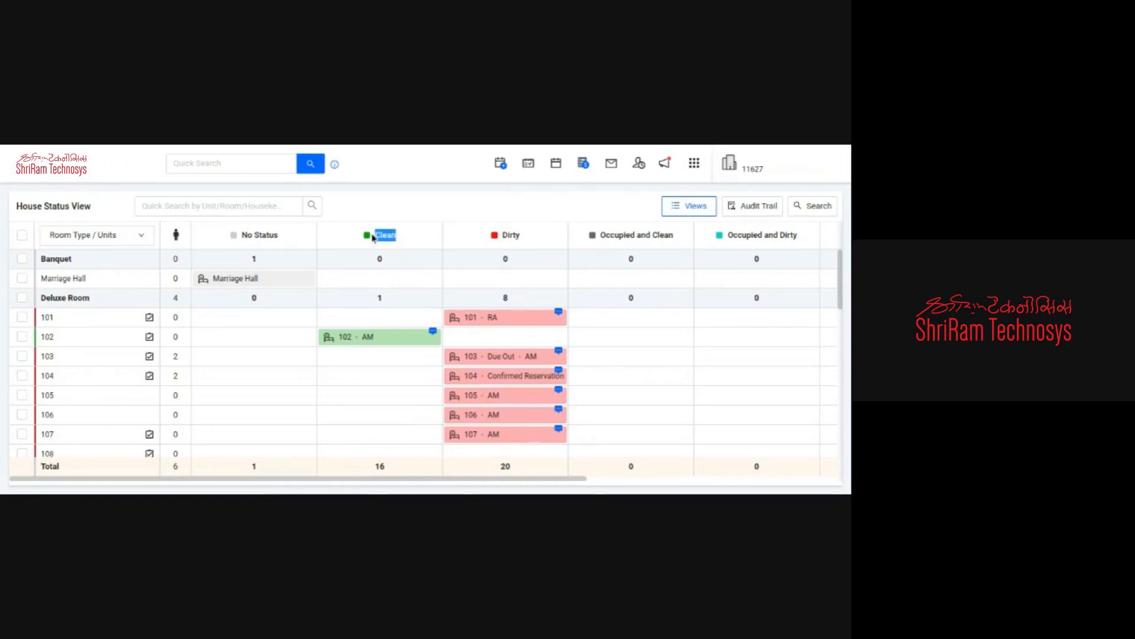
{"action": "scroll", "coordinate": [398, 314], "scroll_direction": "down", "scroll_amount": 3}
{"action": "scroll", "coordinate": [395, 317], "scroll_direction": "up", "scroll_amount": 3}
Step: Scroll through the room grid's Clean and Dirty statuses, then collapse the Housekeeping navigation
{"action": "left_click", "coordinate": [537, 242]}
{"action": "left_click_drag", "start_coordinate": [537, 242], "coordinate": [502, 236]}
{"action": "scroll", "coordinate": [518, 319], "scroll_direction": "down", "scroll_amount": 10}
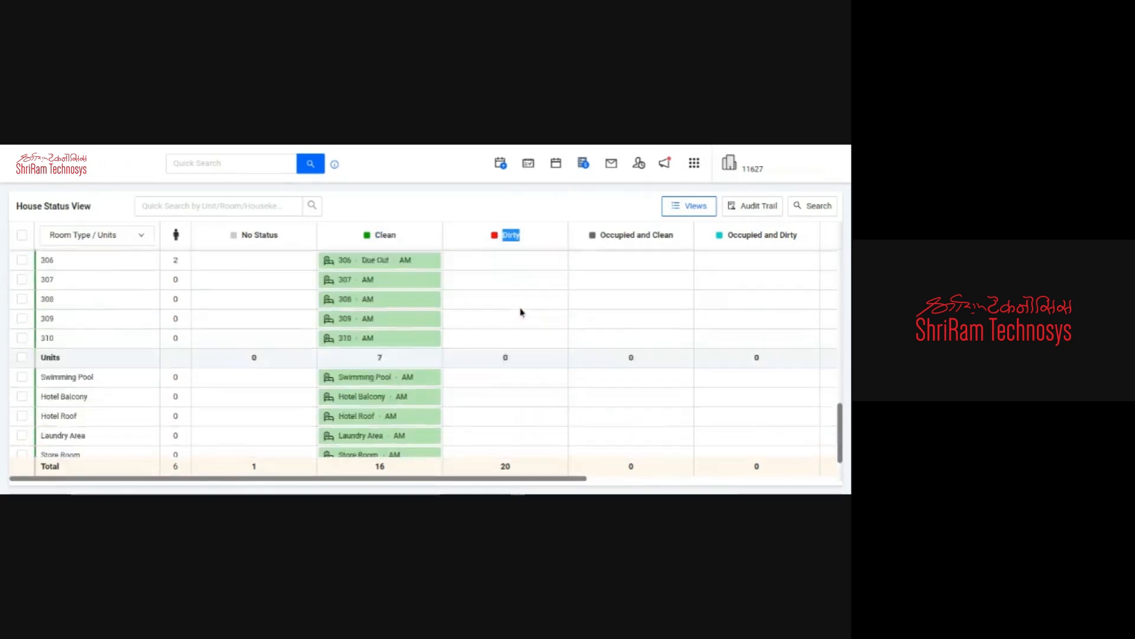
{"action": "scroll", "coordinate": [511, 324], "scroll_direction": "up", "scroll_amount": 6}
{"action": "scroll", "coordinate": [479, 314], "scroll_direction": "down", "scroll_amount": 6}
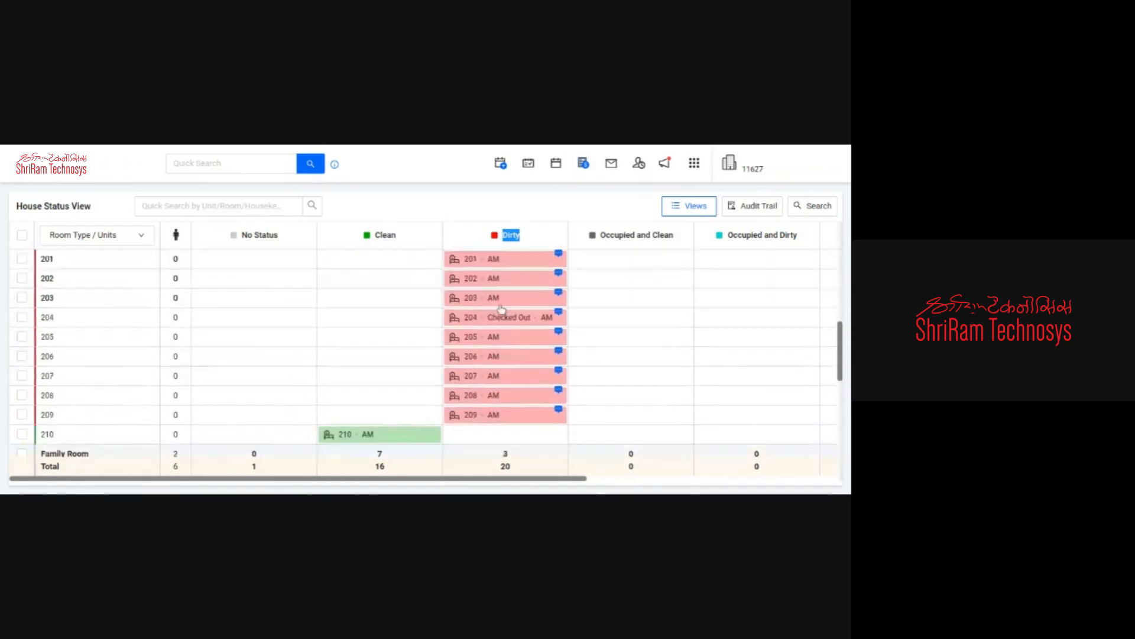
{"action": "scroll", "coordinate": [378, 337], "scroll_direction": "up", "scroll_amount": 10}
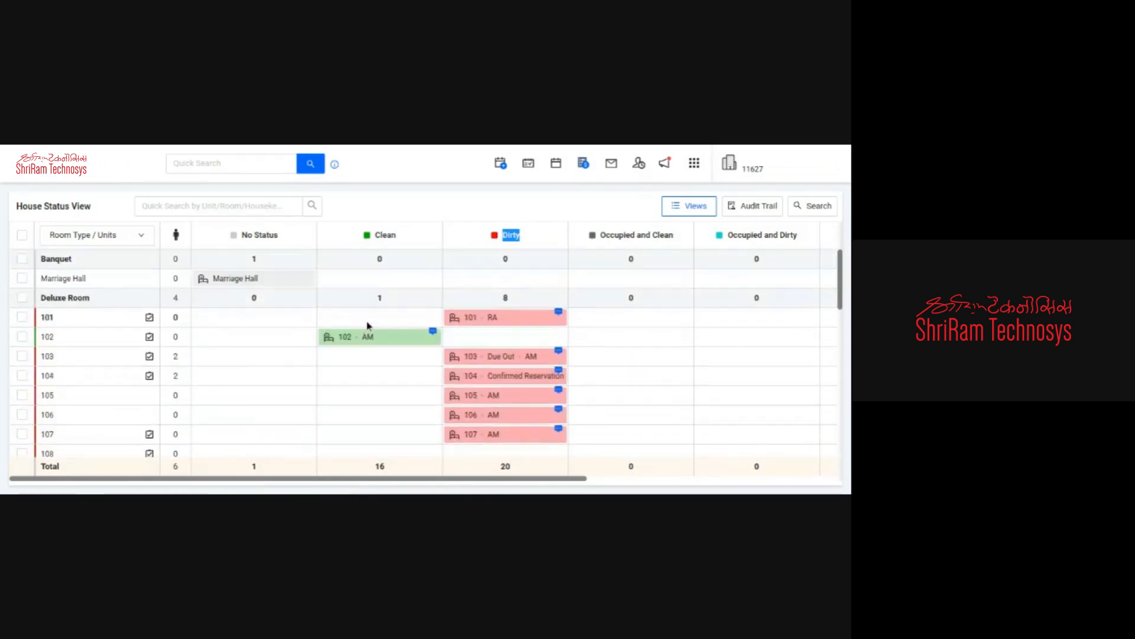
{"action": "mouse_move", "coordinate": [29, 177]}
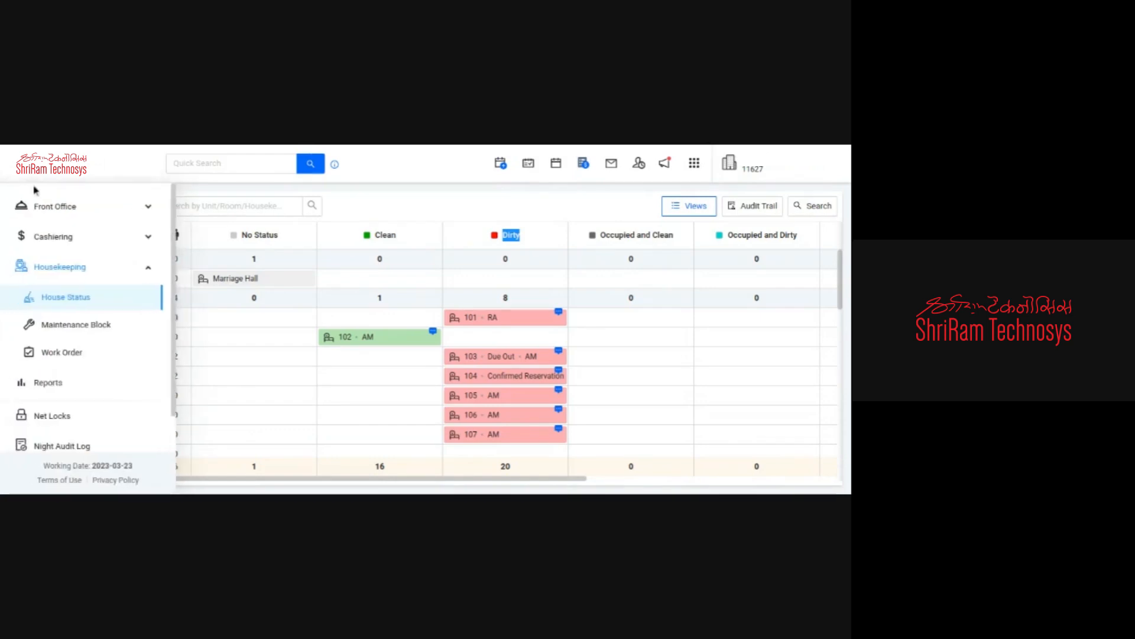
{"action": "left_click", "coordinate": [50, 267]}
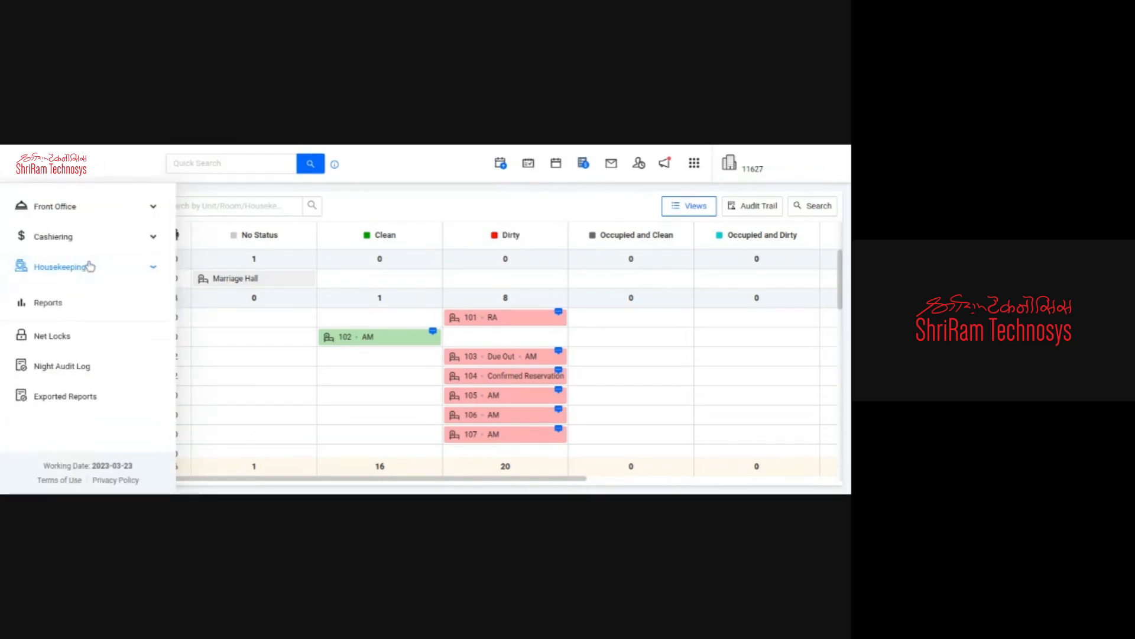
Step: Open the Reports module and expand the Front Office and Back Office report lists
{"action": "left_click", "coordinate": [59, 299]}
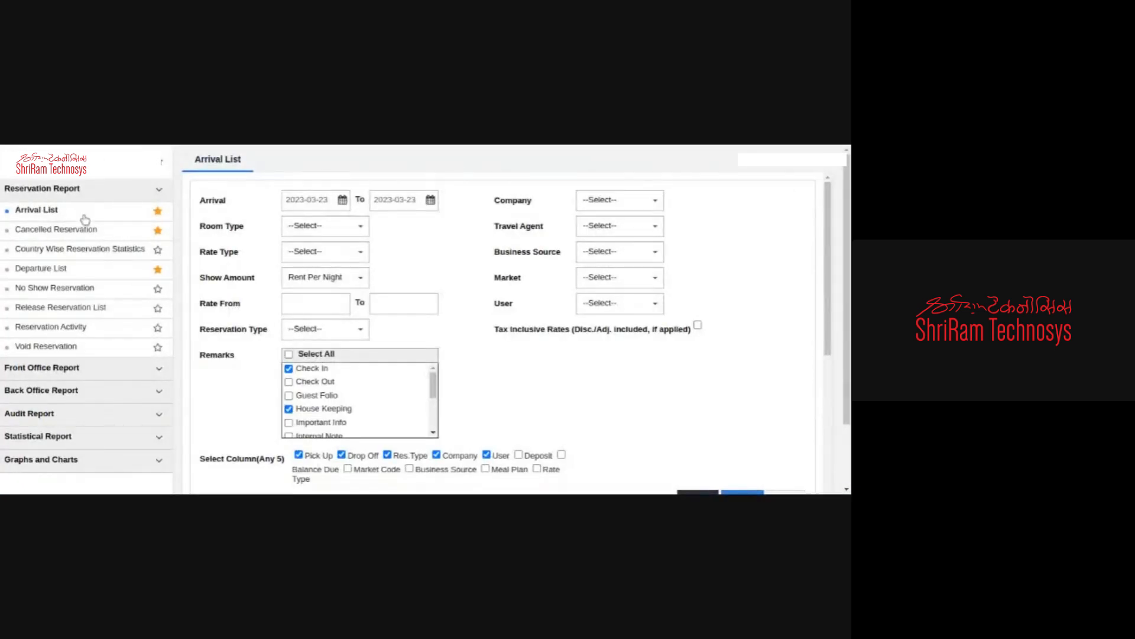
{"action": "left_click", "coordinate": [41, 368]}
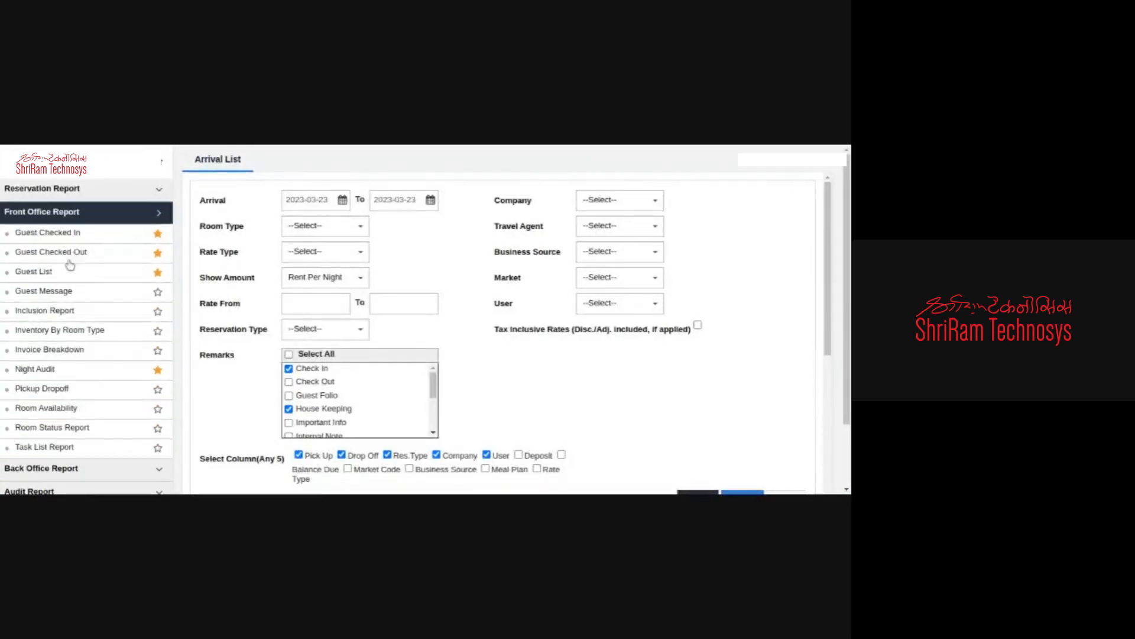
{"action": "scroll", "coordinate": [43, 346], "scroll_direction": "down", "scroll_amount": 2}
{"action": "left_click", "coordinate": [44, 388]}
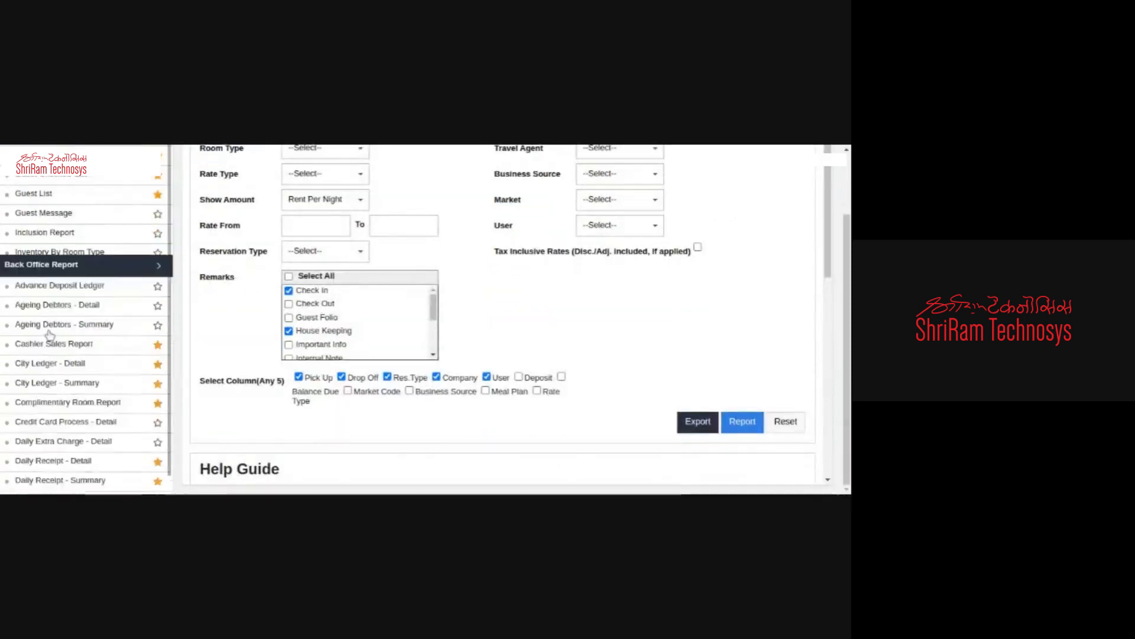
Step: Open the City Ledger - Detail and Daily Receipt - Summary reports
{"action": "left_click", "coordinate": [44, 181]}
{"action": "left_click", "coordinate": [66, 259]}
{"action": "left_click", "coordinate": [51, 373]}
{"action": "scroll", "coordinate": [62, 408], "scroll_direction": "down", "scroll_amount": 8}
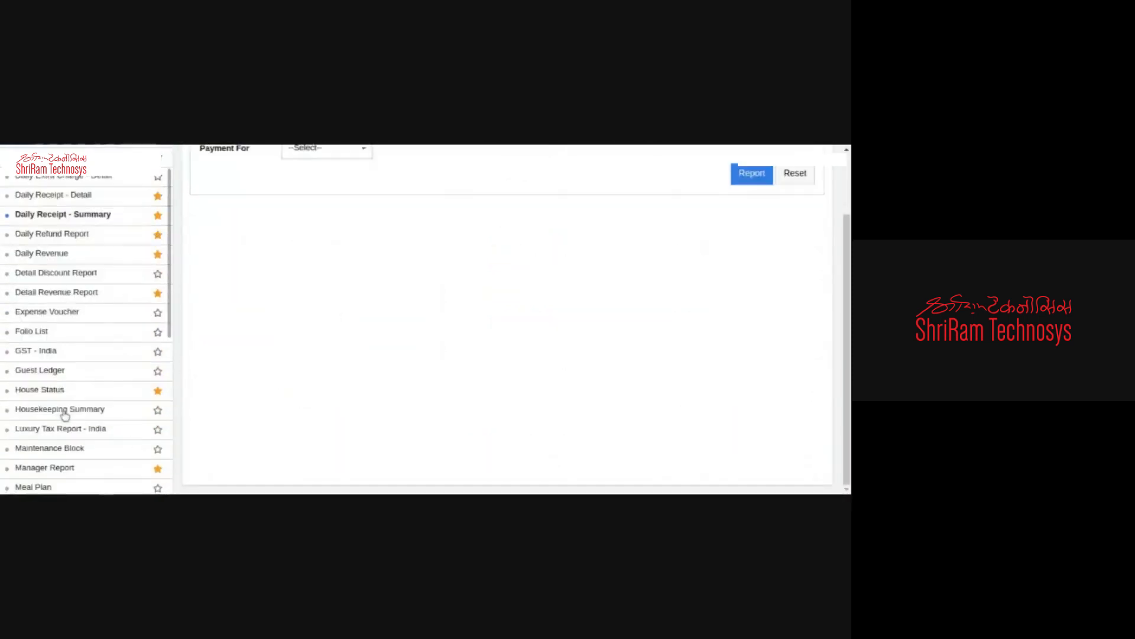
{"action": "scroll", "coordinate": [70, 329], "scroll_direction": "down", "scroll_amount": 1}
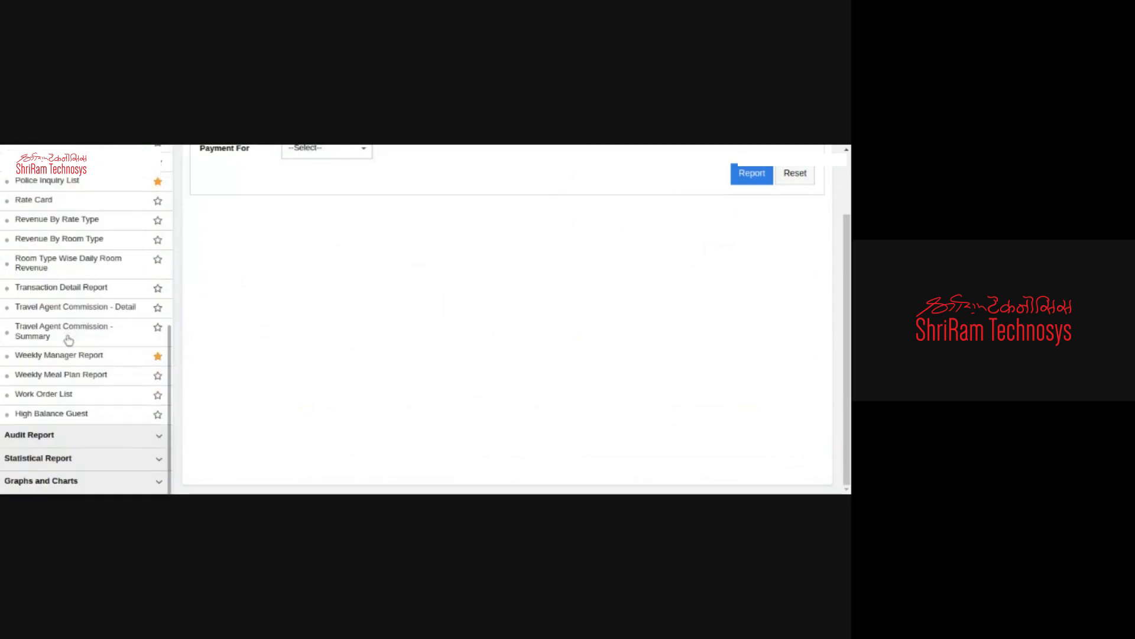
{"action": "scroll", "coordinate": [73, 317], "scroll_direction": "up", "scroll_amount": 6}
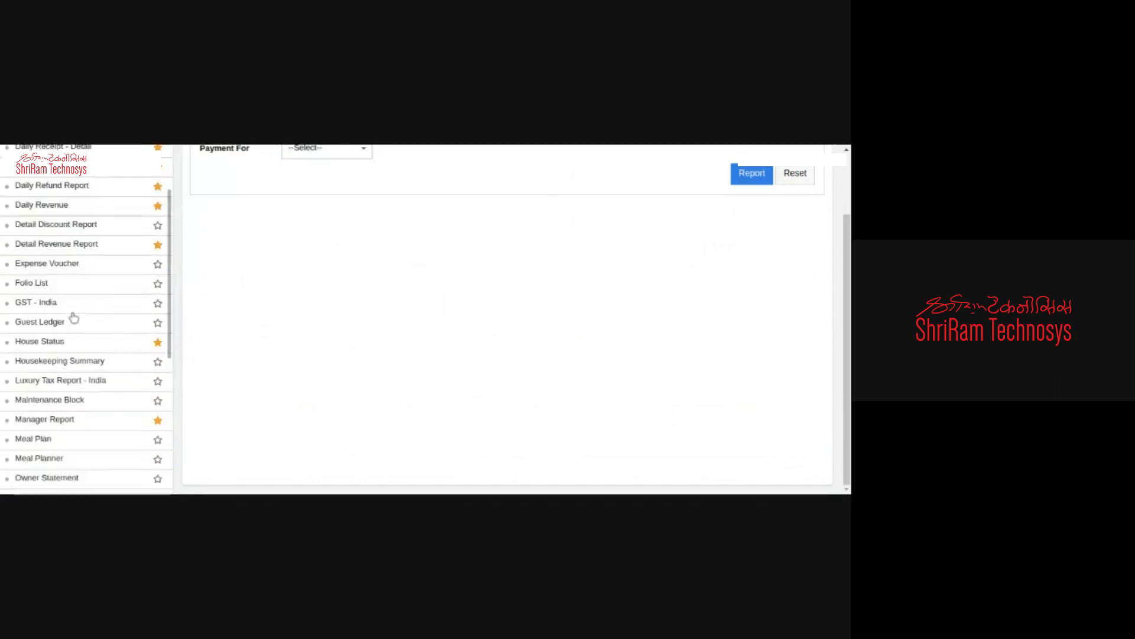
{"action": "scroll", "coordinate": [71, 308], "scroll_direction": "down", "scroll_amount": 6}
{"action": "scroll", "coordinate": [65, 317], "scroll_direction": "up", "scroll_amount": 10}
Step: Expand the Front Office, Reservation, Statistical and Graphs and Charts report lists
{"action": "left_click", "coordinate": [37, 211]}
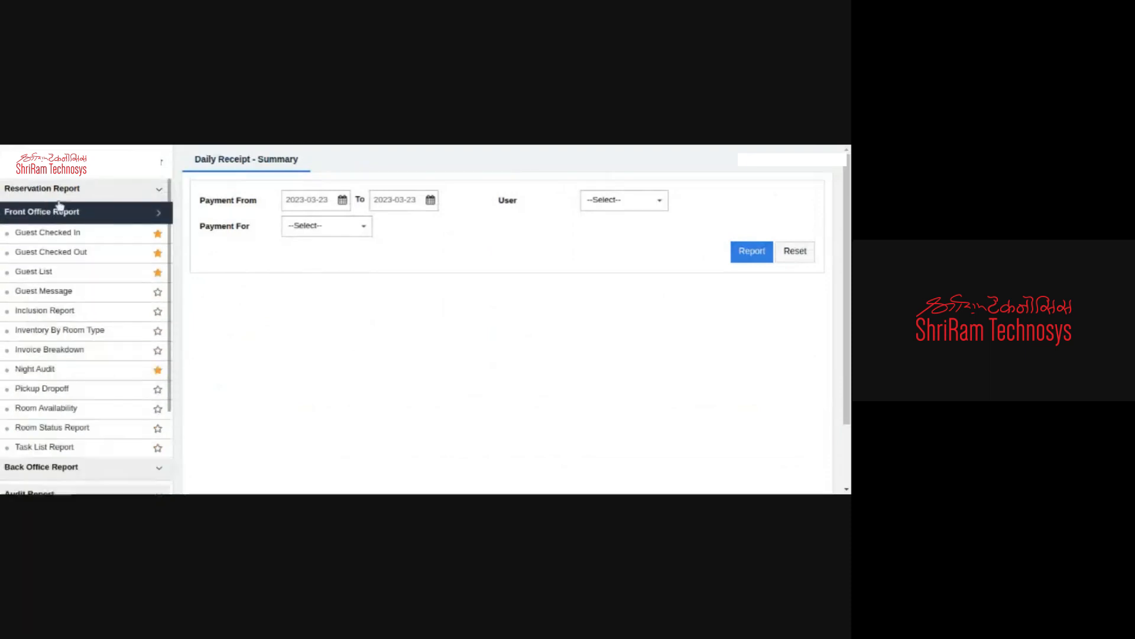
{"action": "left_click", "coordinate": [73, 191]}
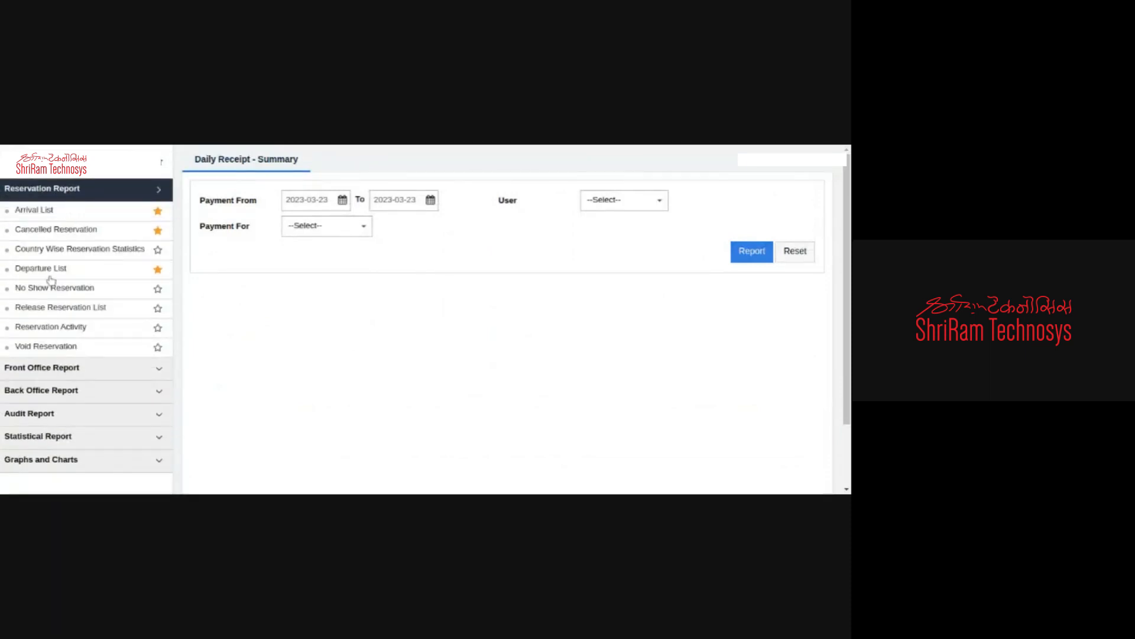
{"action": "left_click", "coordinate": [37, 437]}
{"action": "scroll", "coordinate": [38, 436], "scroll_direction": "down", "scroll_amount": 8}
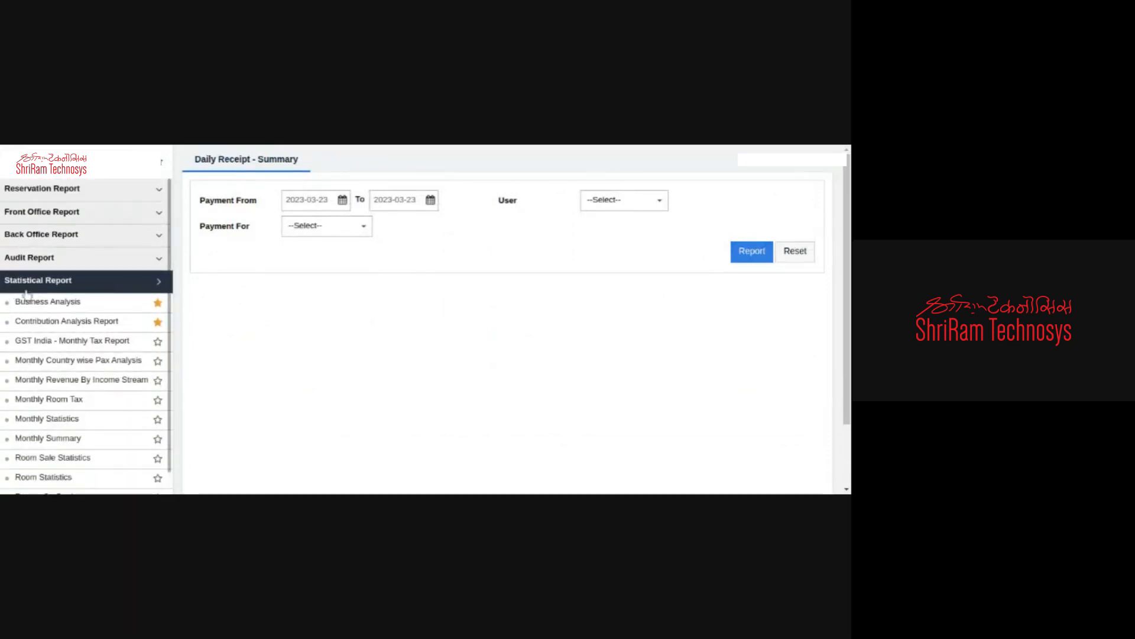
{"action": "left_click", "coordinate": [53, 481]}
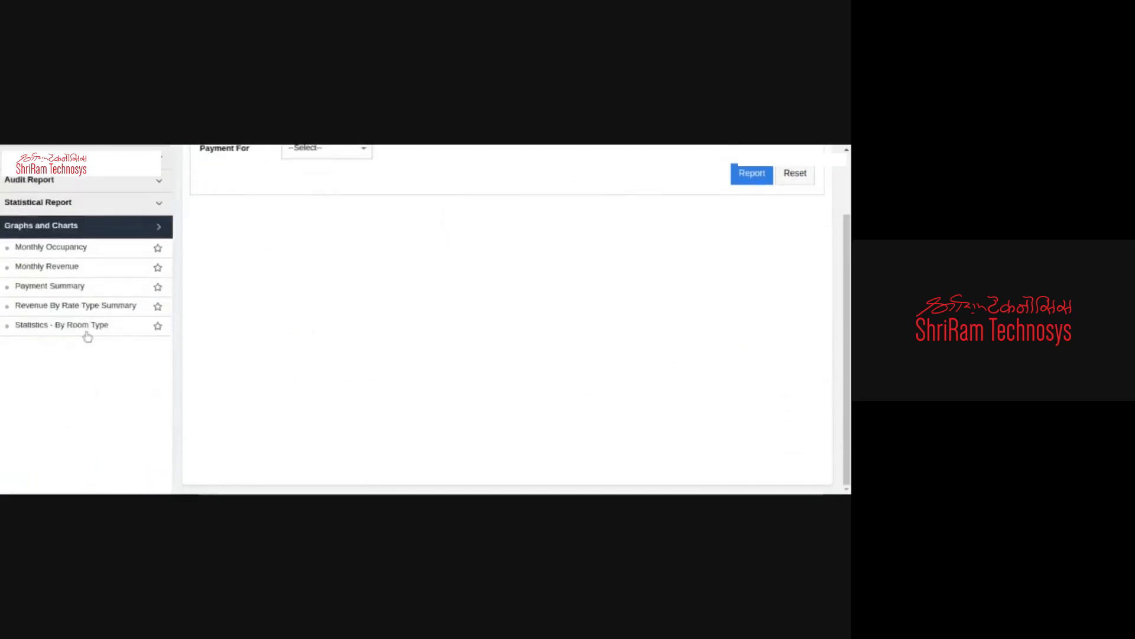
{"action": "scroll", "coordinate": [322, 335], "scroll_direction": "up", "scroll_amount": 2}
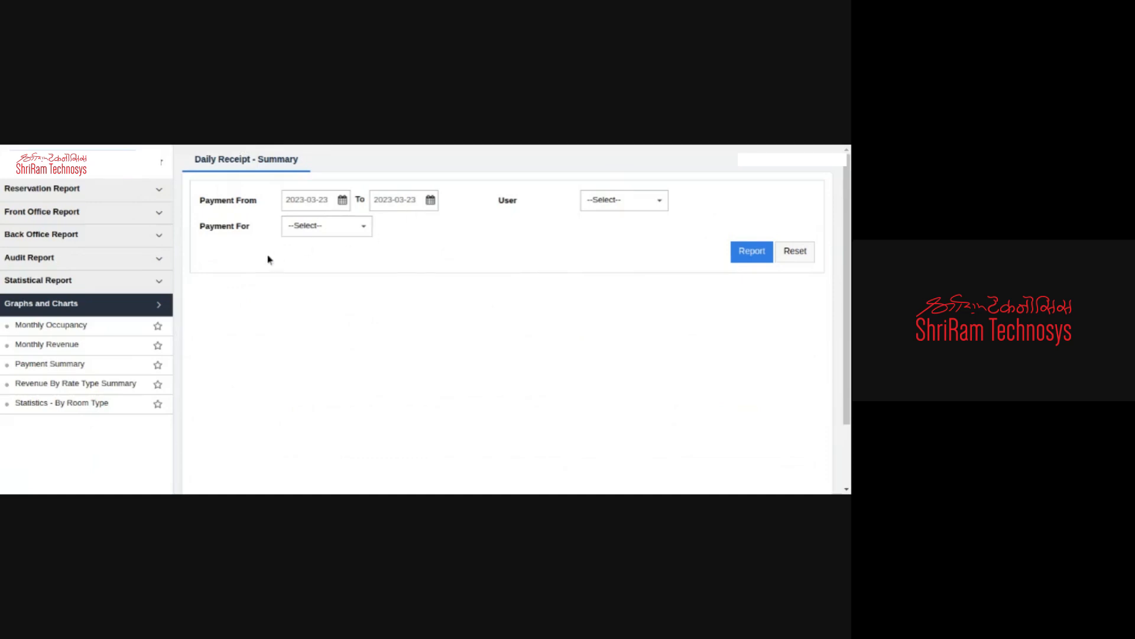
Step: Bring up the Manager Report form dated 2023-03-23 in Rs currency
{"action": "left_click", "coordinate": [101, 233]}
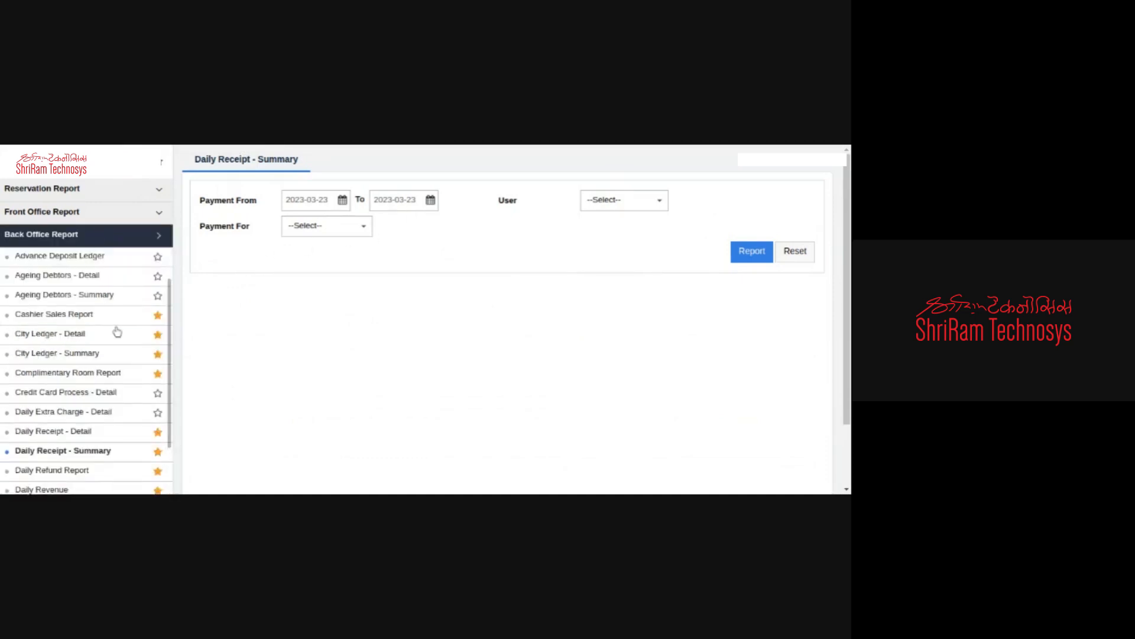
{"action": "scroll", "coordinate": [101, 343], "scroll_direction": "down", "scroll_amount": 5}
{"action": "scroll", "coordinate": [77, 361], "scroll_direction": "down", "scroll_amount": 2}
{"action": "scroll", "coordinate": [78, 360], "scroll_direction": "up", "scroll_amount": 10}
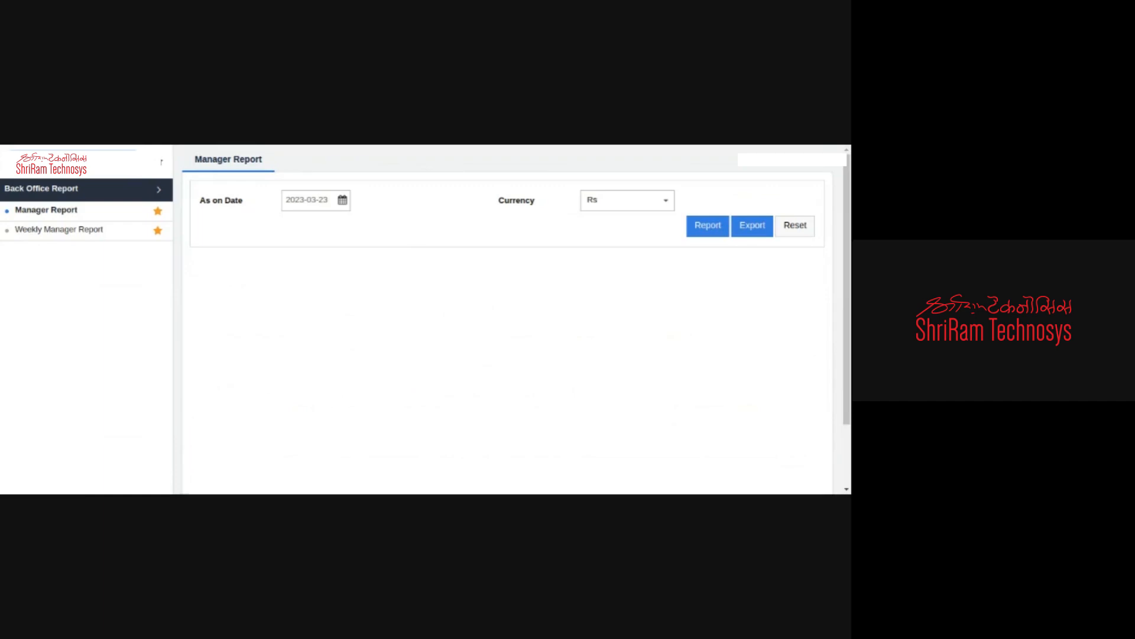
{"action": "left_click", "coordinate": [61, 212]}
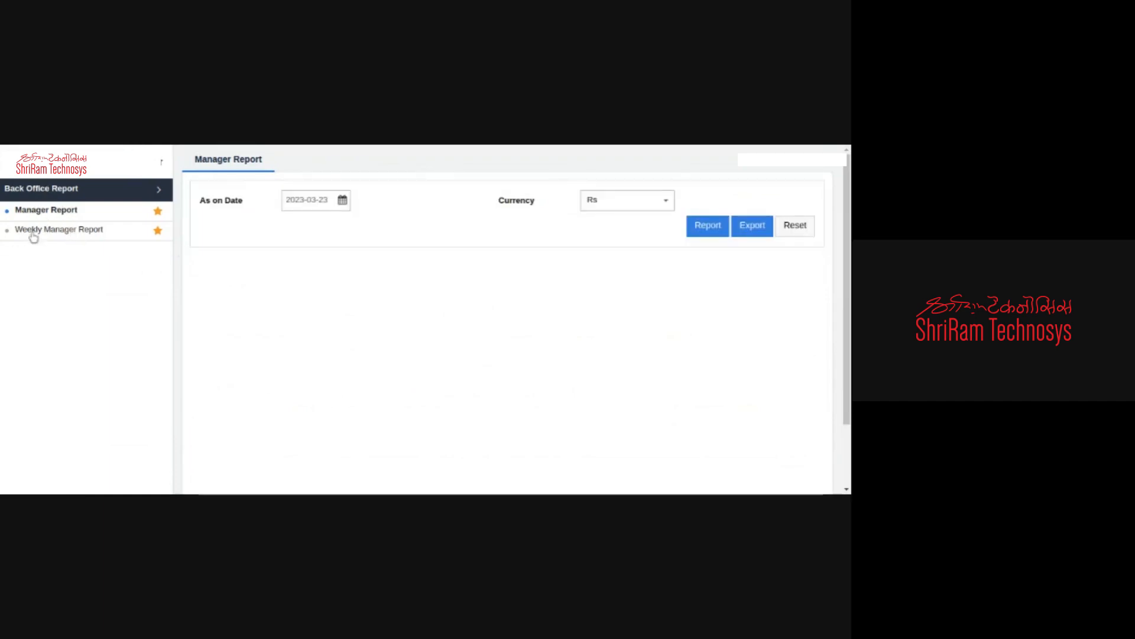